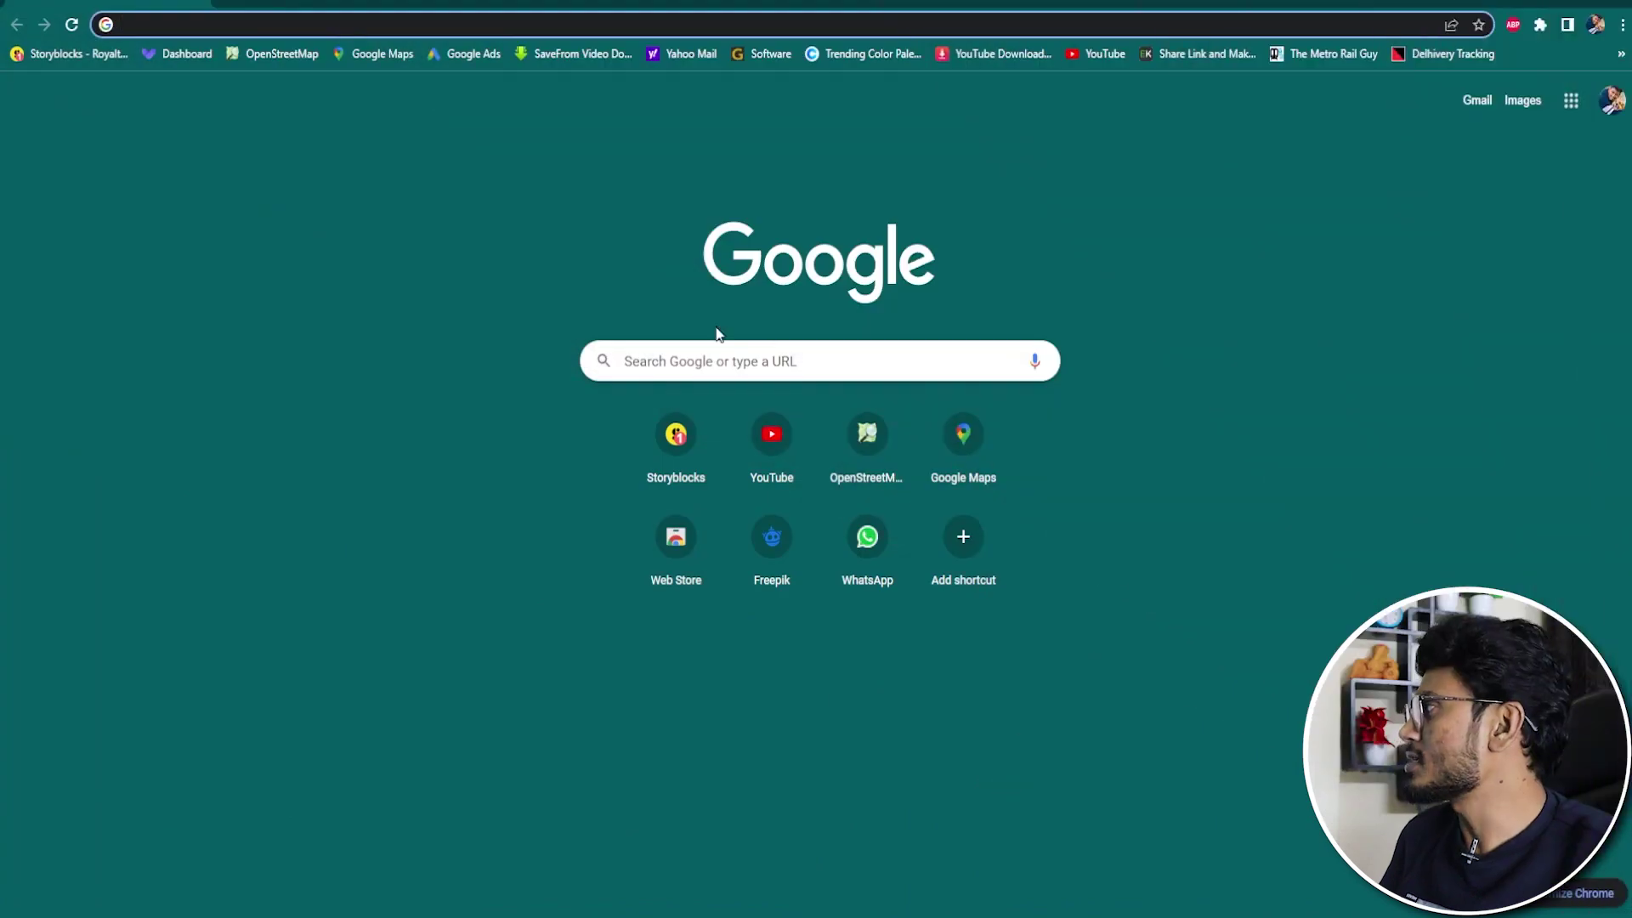
Search YouTube for the creator 'manoj dey'.
{"action": "left_click", "coordinate": [772, 436]}
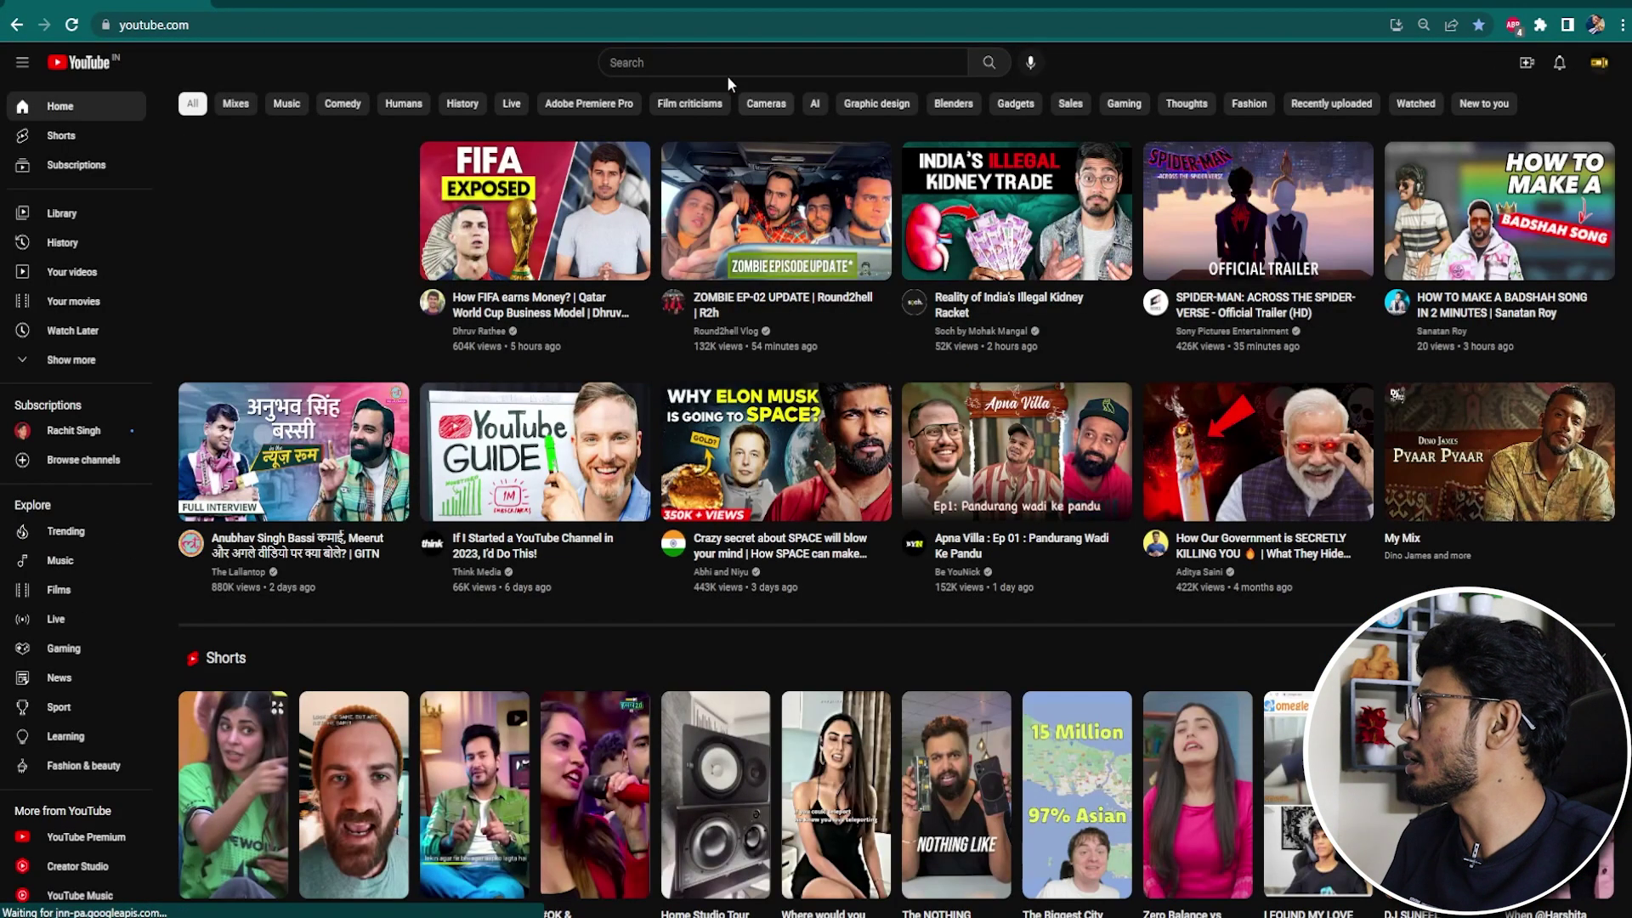
{"action": "left_click", "coordinate": [727, 65]}
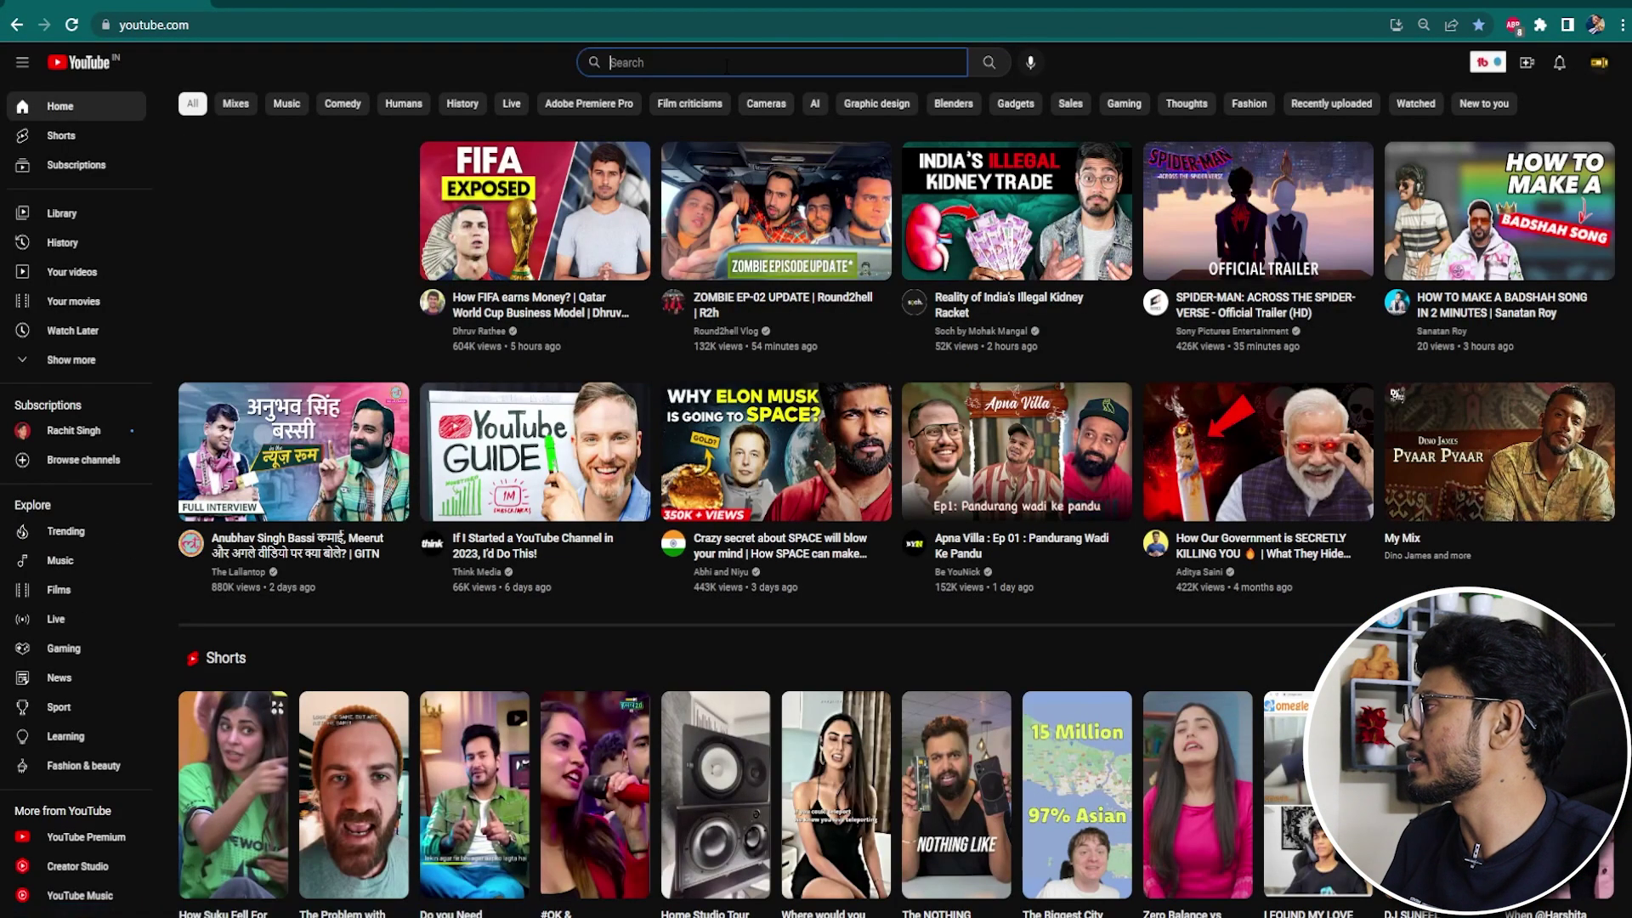
{"action": "type", "text": "mano"}
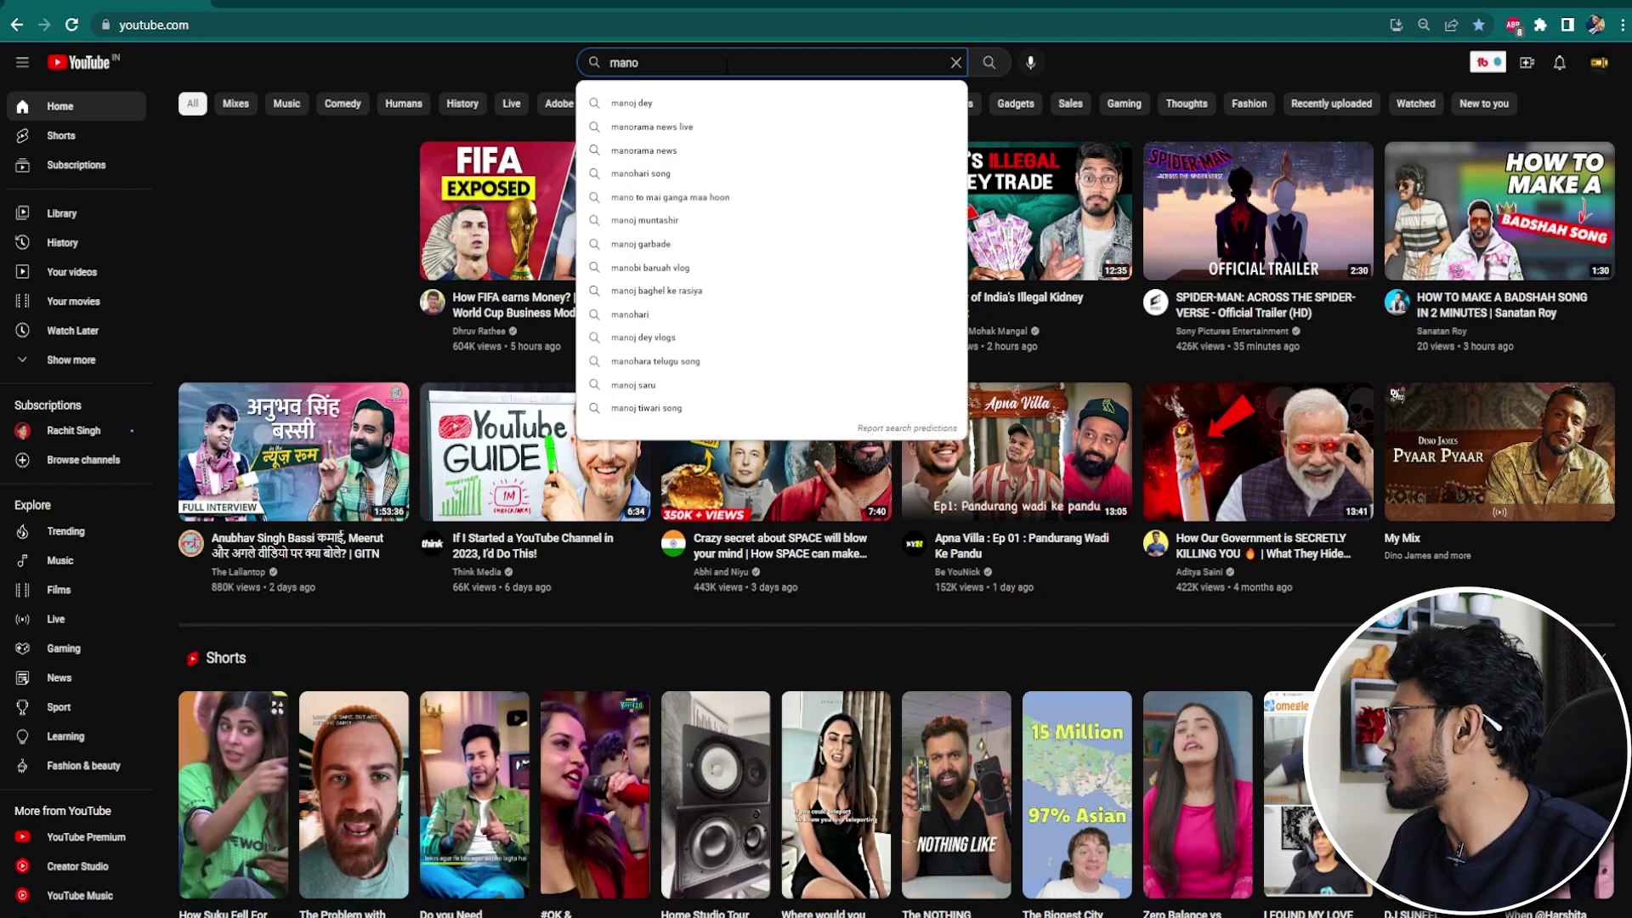
{"action": "type", "text": "j dey"}
{"action": "key", "text": "Return"}
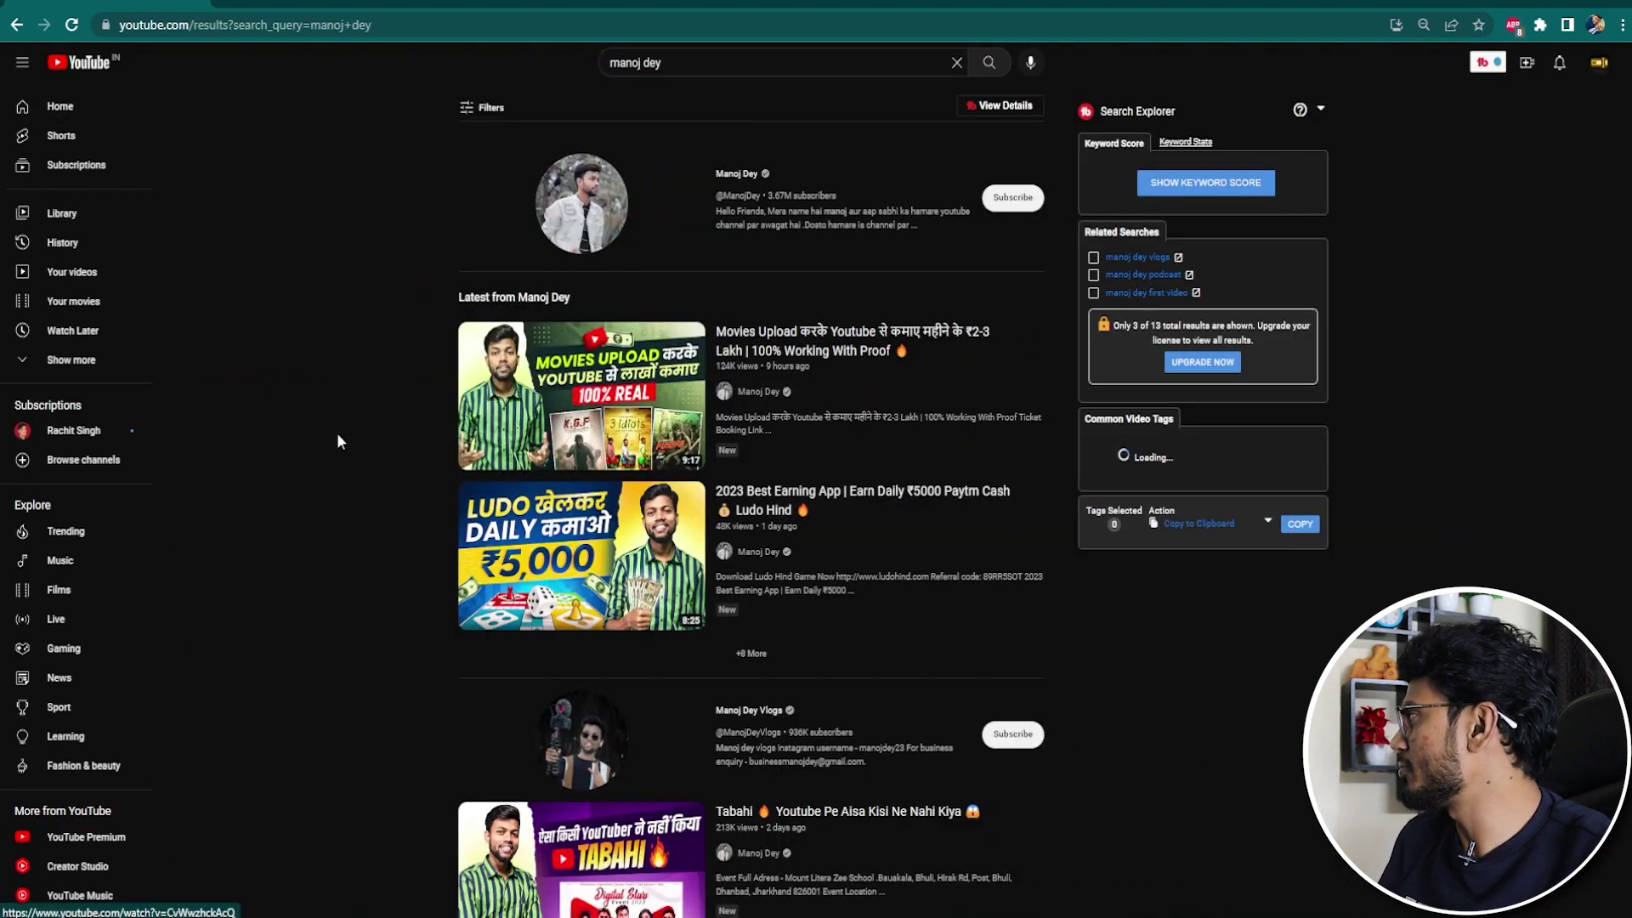
Copy the newest video's link address and open a new browser tab.
{"action": "right_click", "coordinate": [612, 378]}
{"action": "left_click", "coordinate": [676, 513]}
{"action": "key", "text": "ctrl+t"}
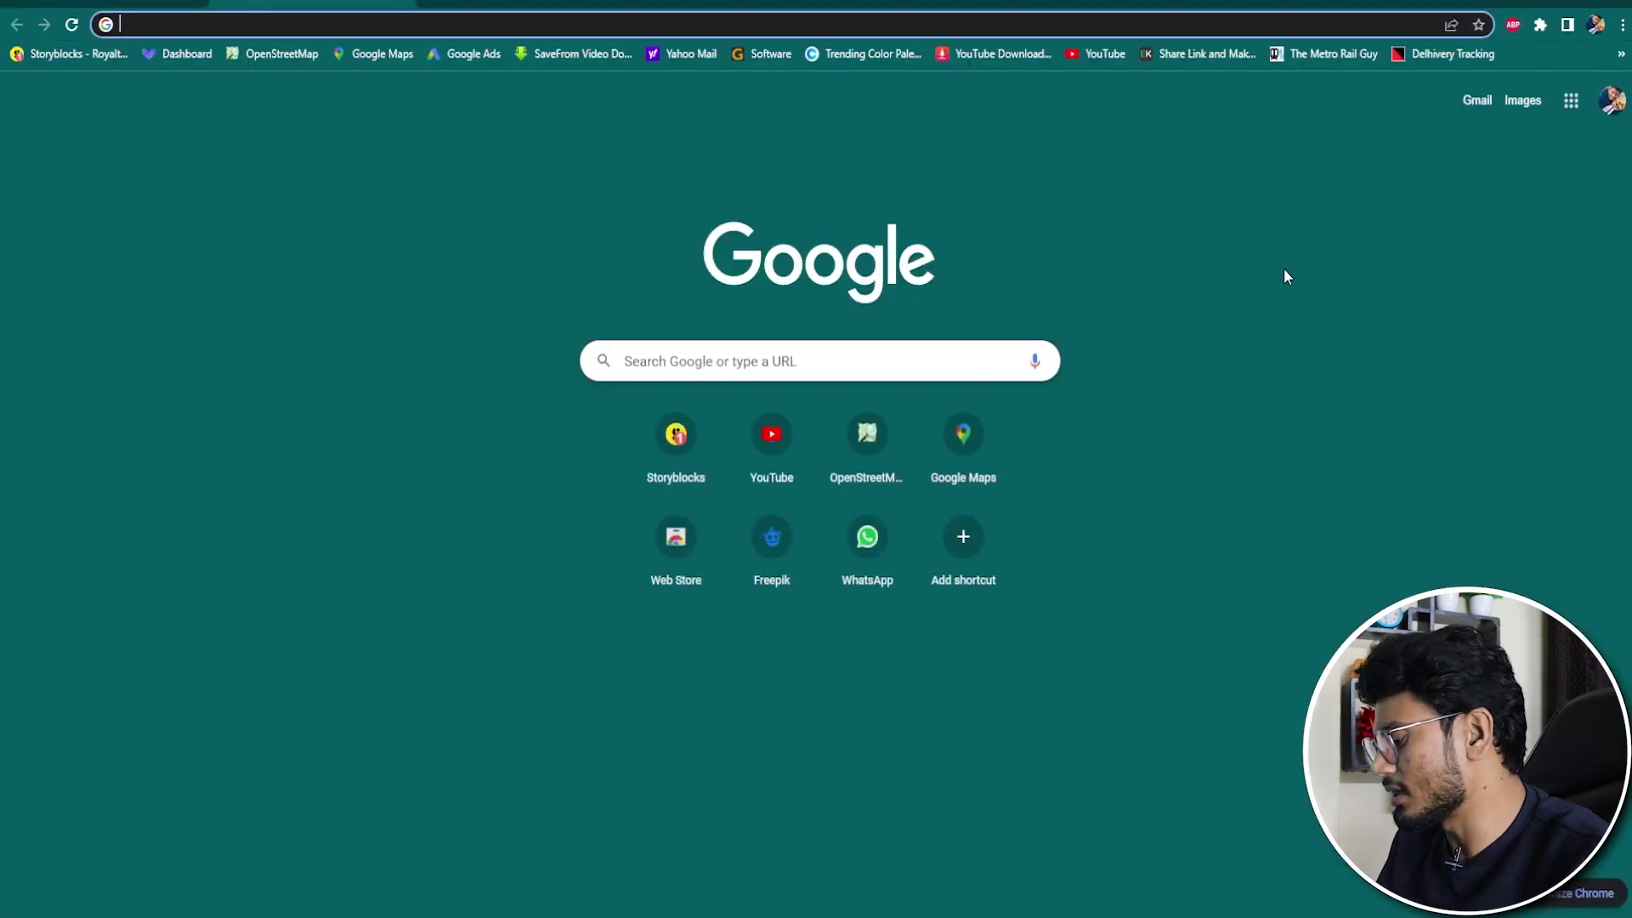
Go to the YouTube thumbnail grabber site and fetch thumbnails for the copied video link.
{"action": "type", "text": "you"}
{"action": "key", "text": "Down"}
{"action": "key", "text": "Down"}
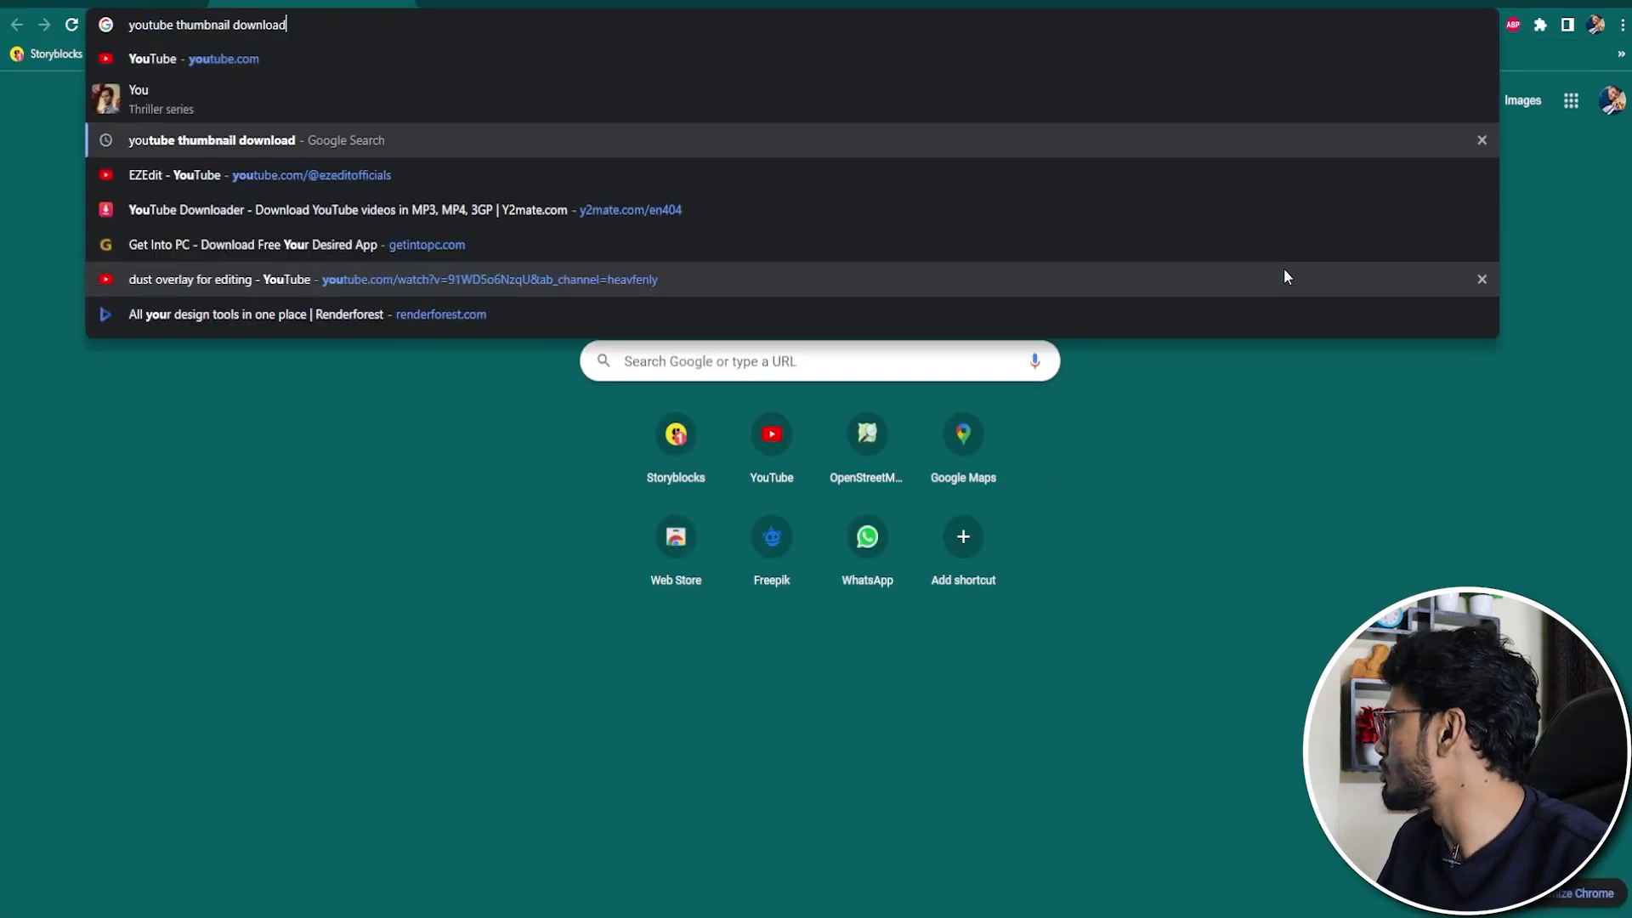
{"action": "key", "text": "Return"}
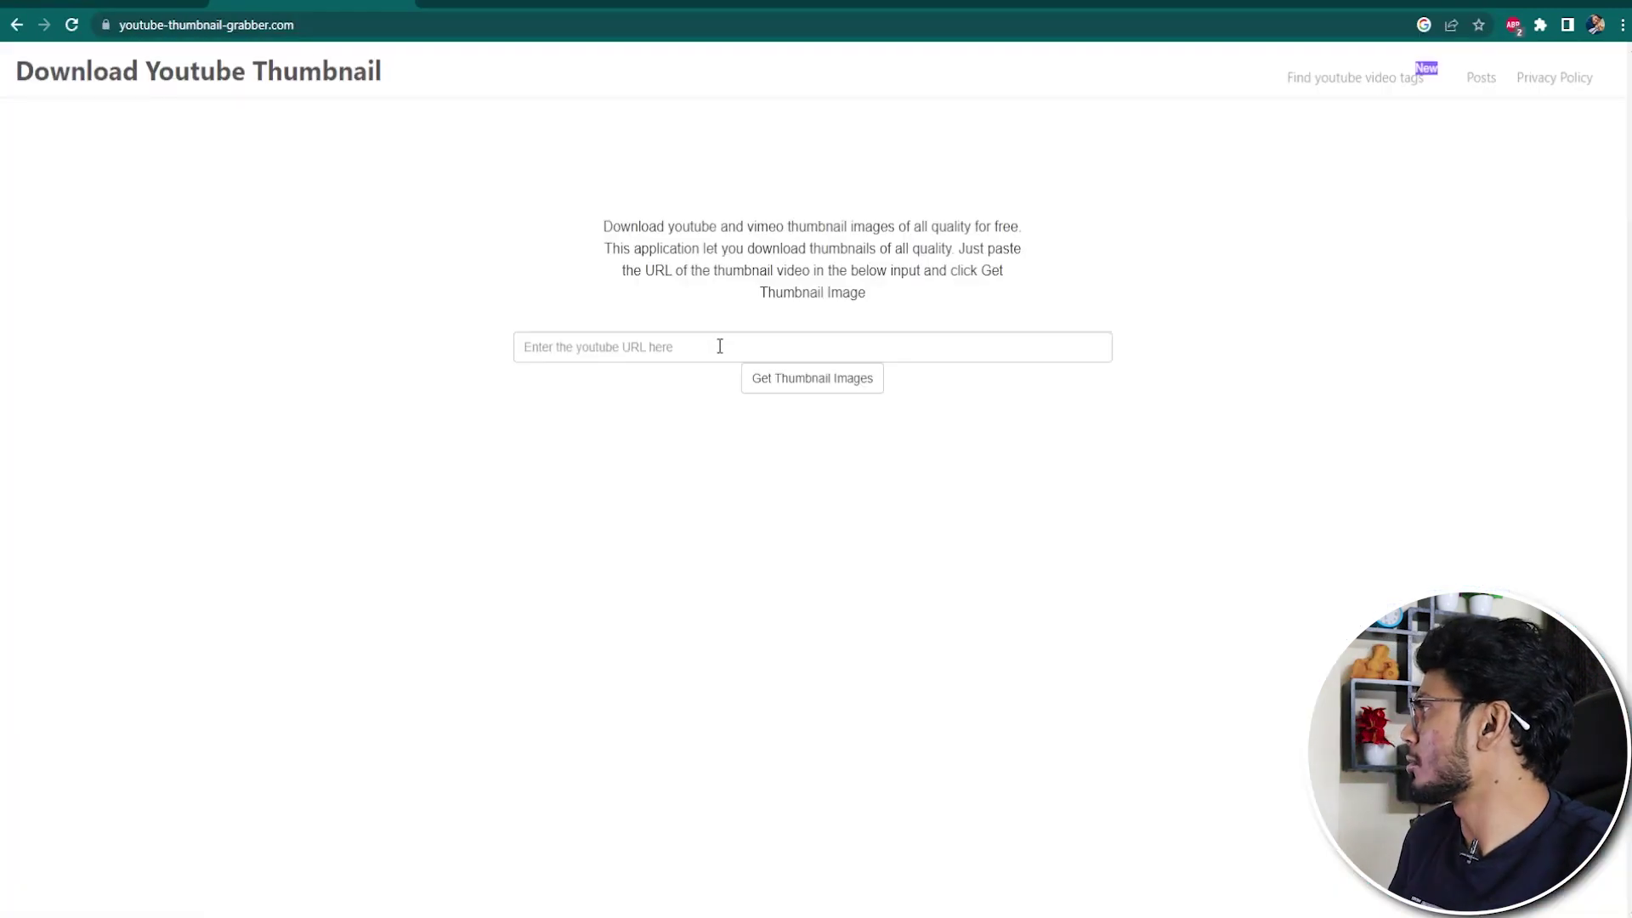
{"action": "left_click", "coordinate": [719, 346]}
{"action": "key", "text": "ctrl+v"}
{"action": "left_click", "coordinate": [794, 378]}
Copy the HD 1280x720 thumbnail image.
{"action": "scroll", "coordinate": [886, 650], "scroll_direction": "down", "scroll_amount": 2}
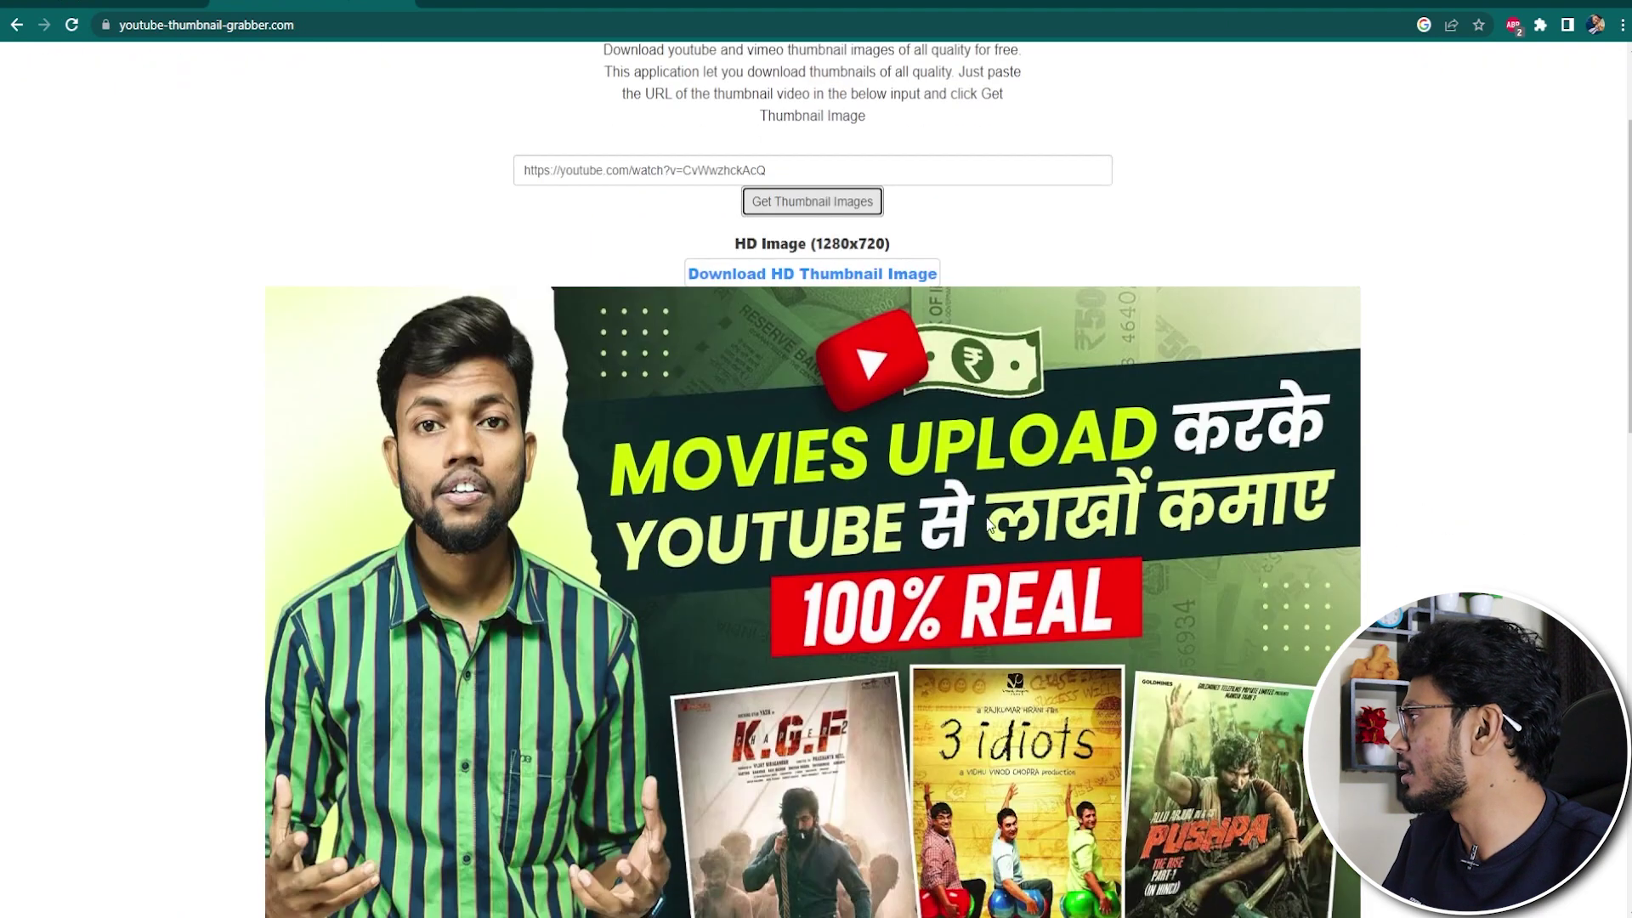
{"action": "right_click", "coordinate": [860, 488]}
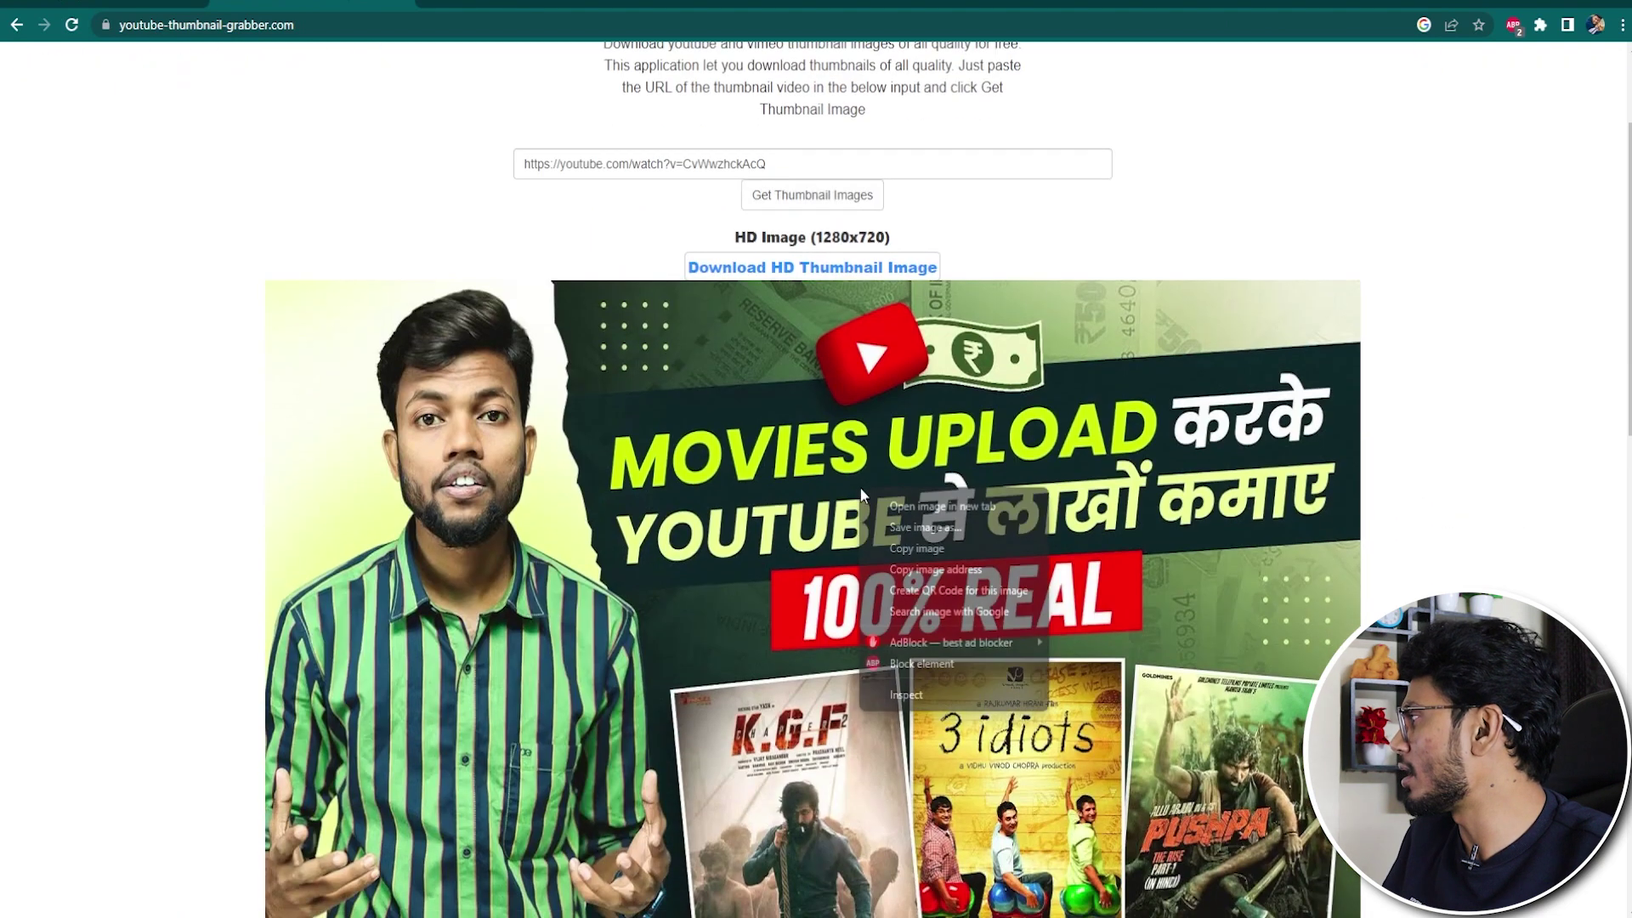
{"action": "left_click", "coordinate": [921, 550]}
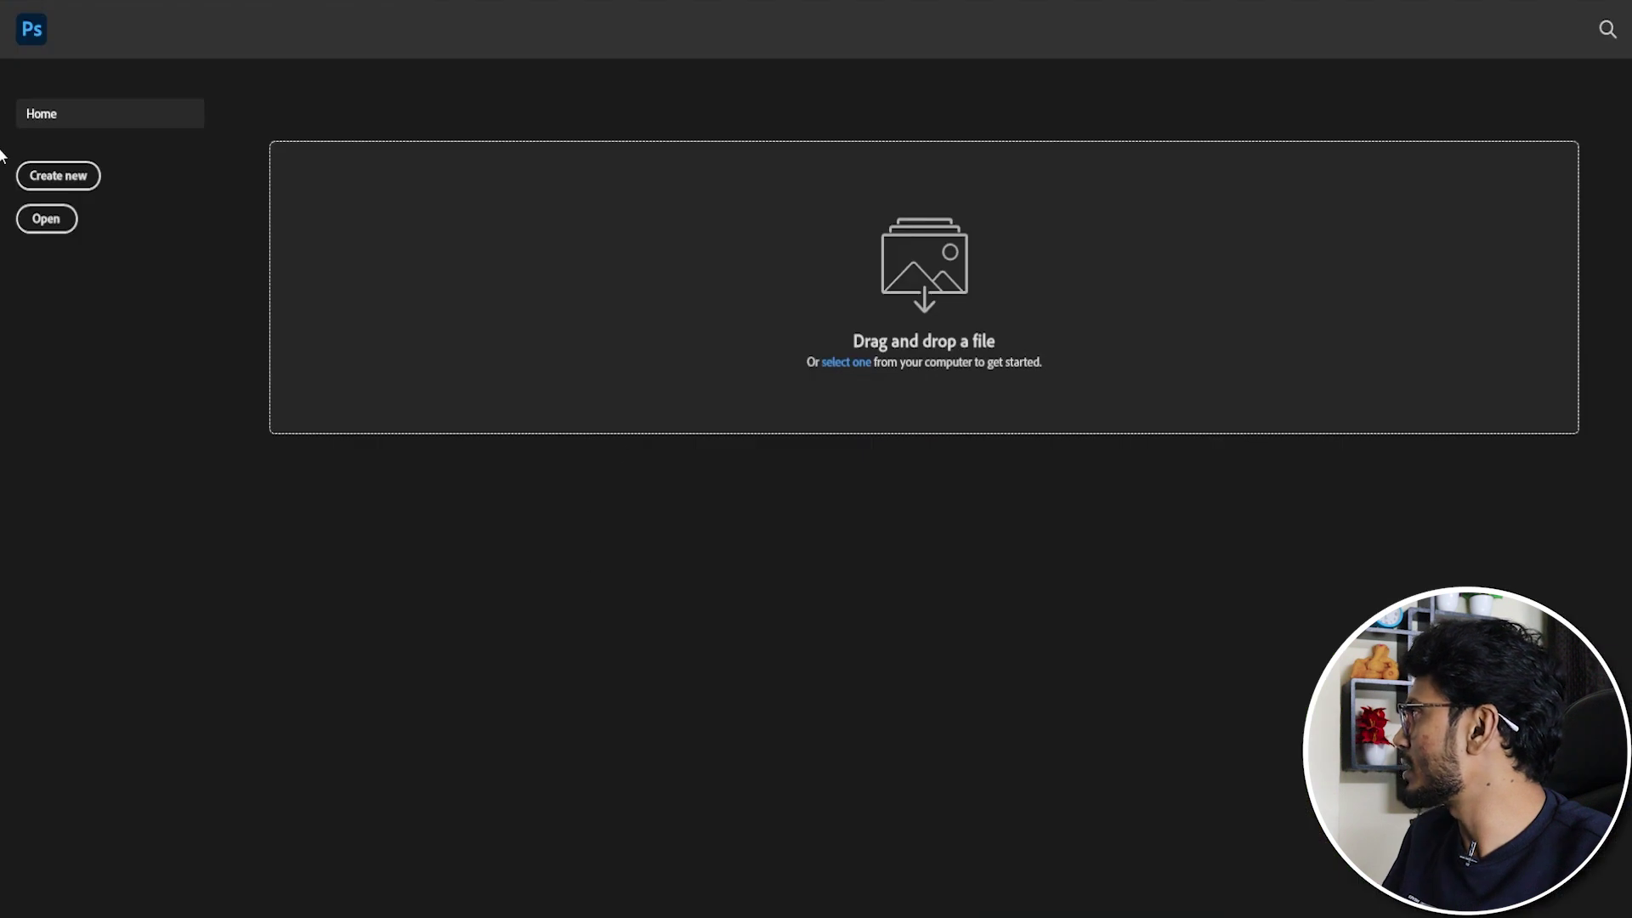
Create a new 1920×1080 document.
{"action": "left_click", "coordinate": [22, 179]}
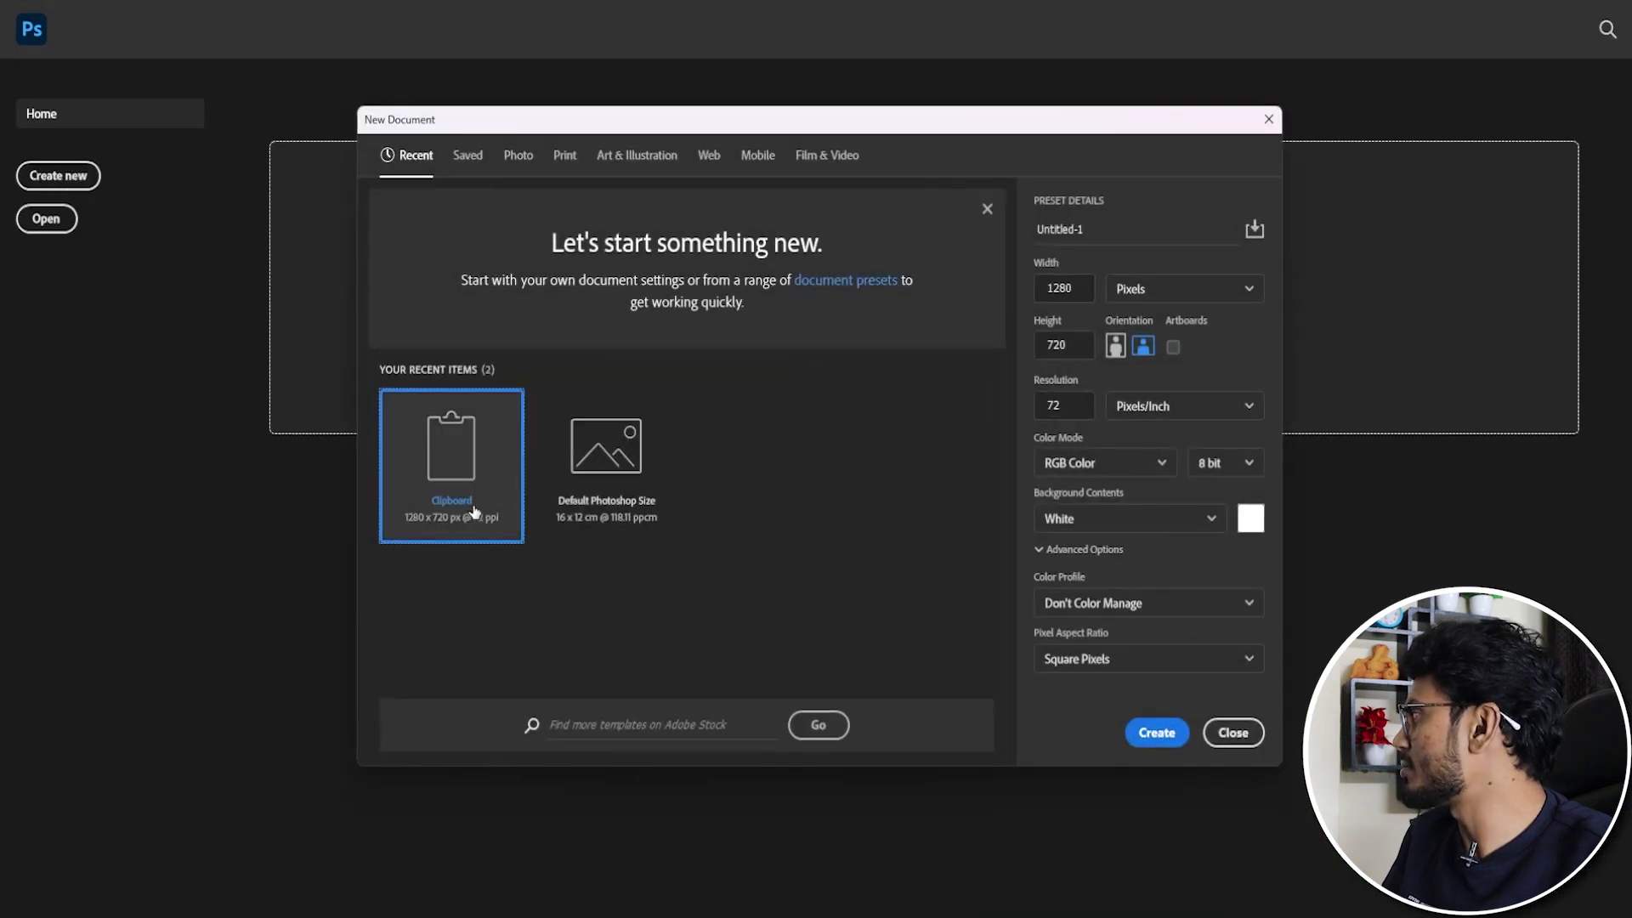
{"action": "left_click", "coordinate": [1062, 288]}
{"action": "type", "text": "1920"}
{"action": "key", "text": "Tab"}
{"action": "type", "text": "1080"}
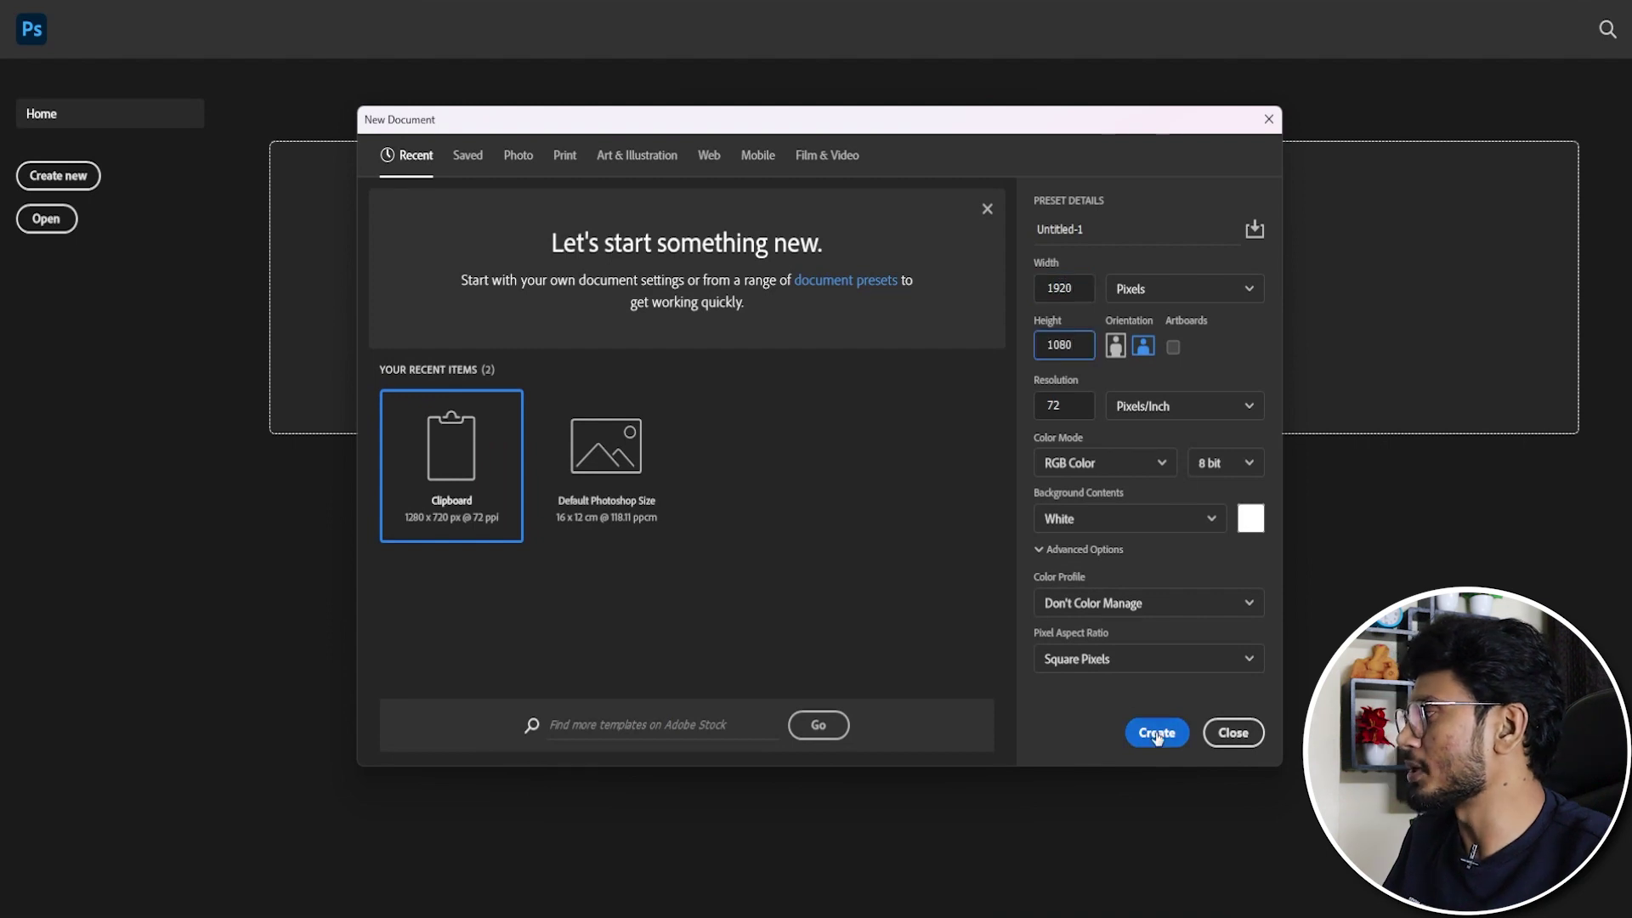
{"action": "left_click", "coordinate": [1157, 733]}
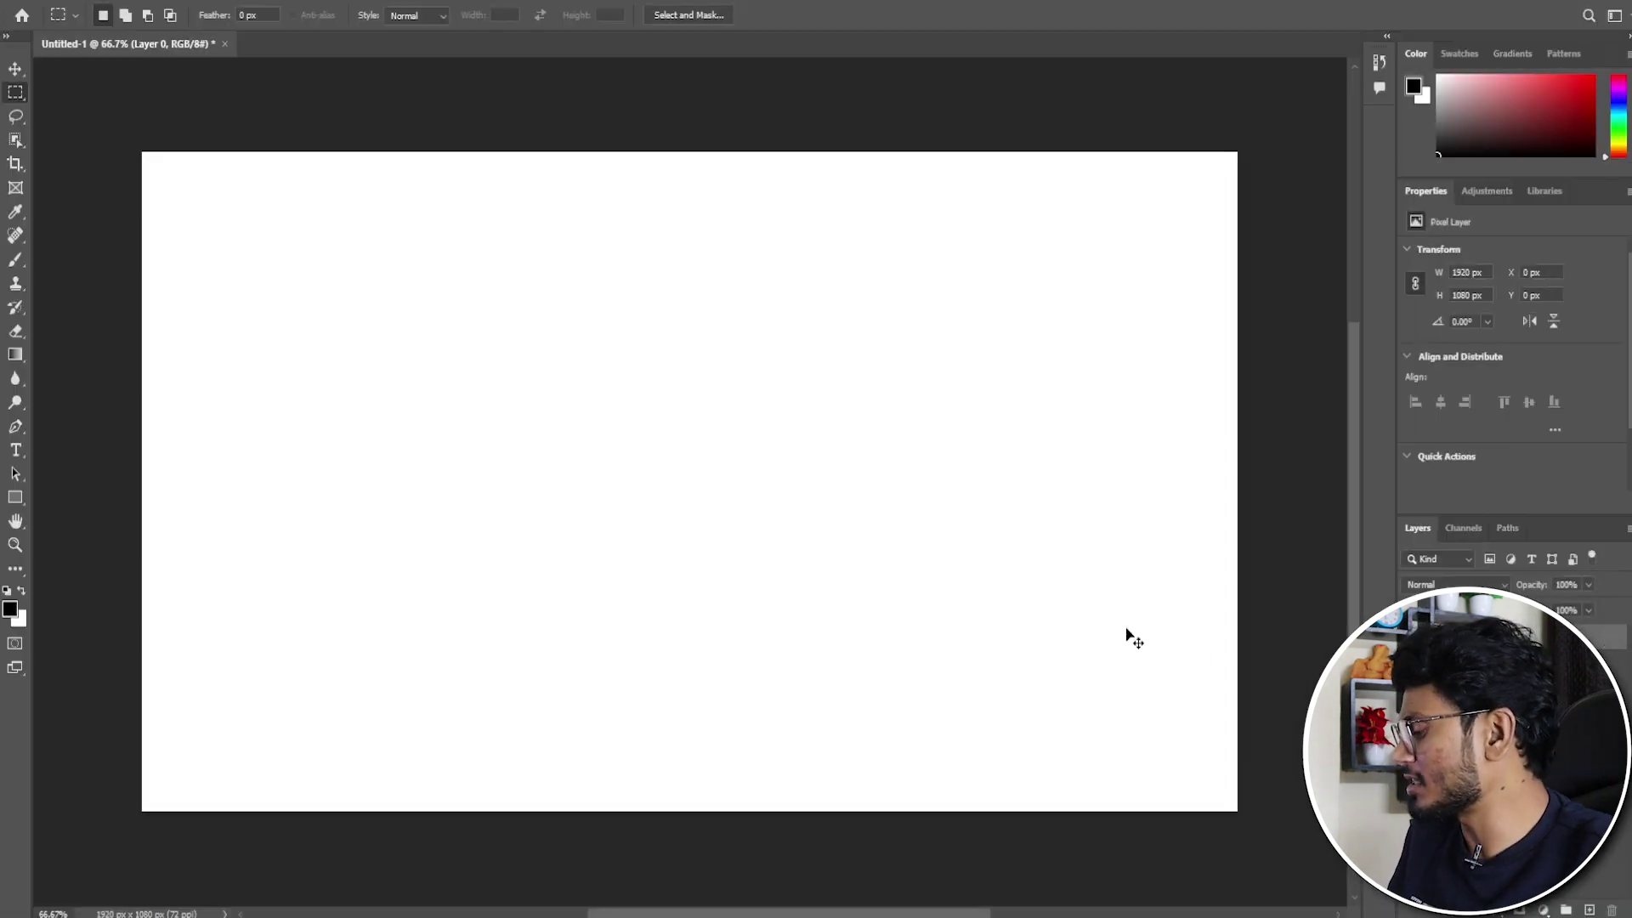
Paste the reference thumbnail, scale it to fill the canvas, then begin a 'manoj day' search.
{"action": "key", "text": "ctrl+v"}
{"action": "left_click", "coordinate": [10, 71]}
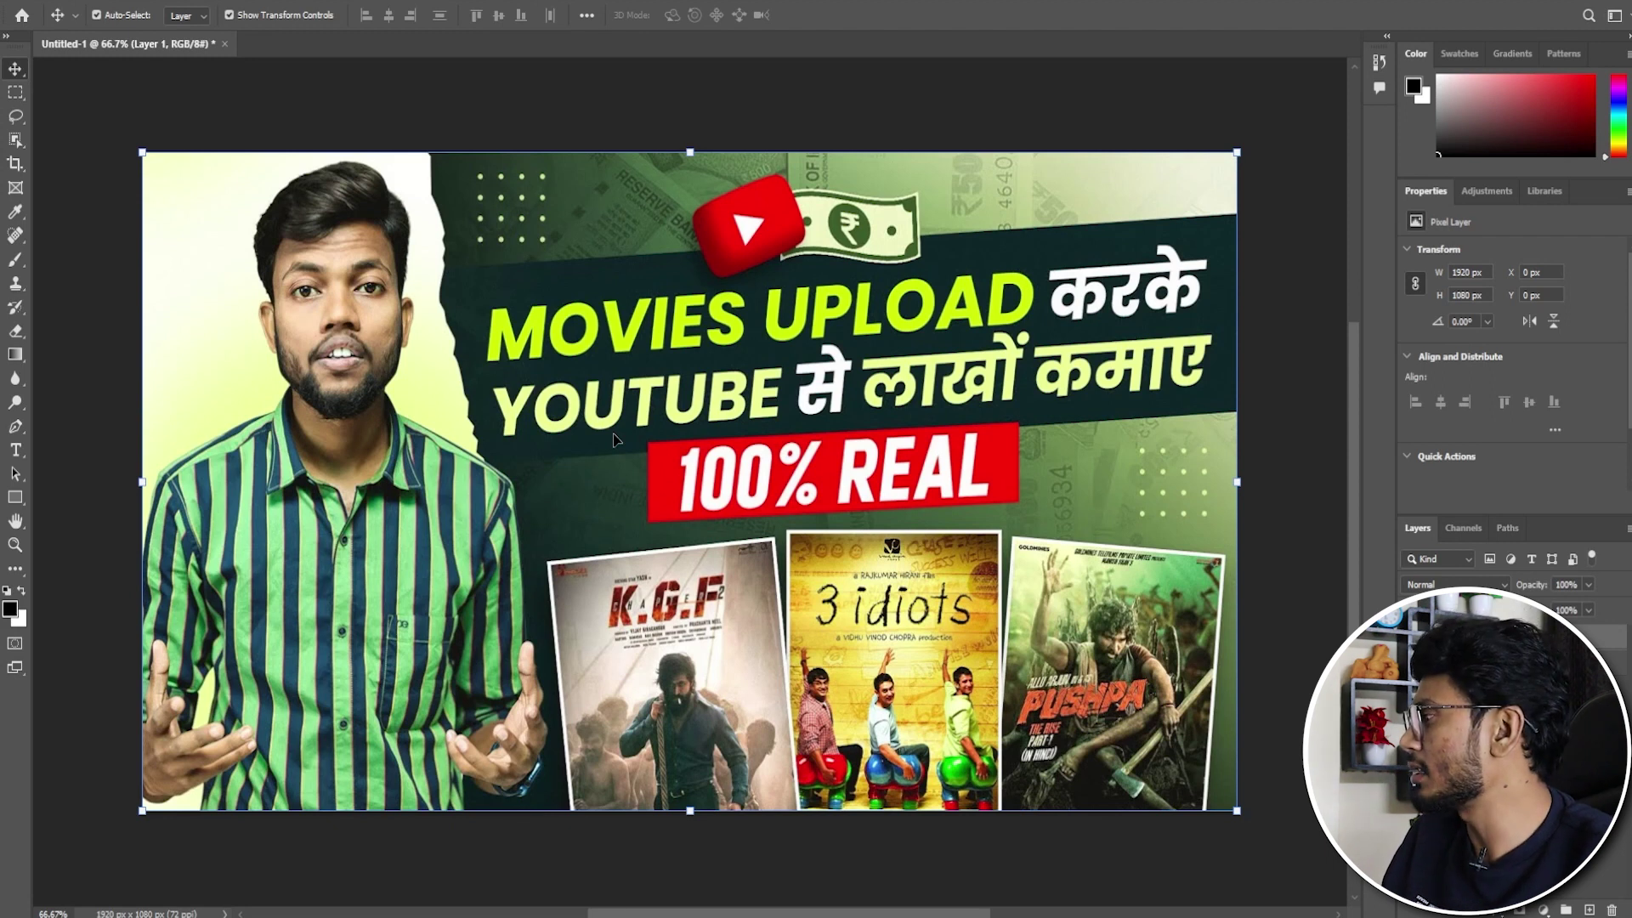
{"action": "key", "text": "ctrl+e"}
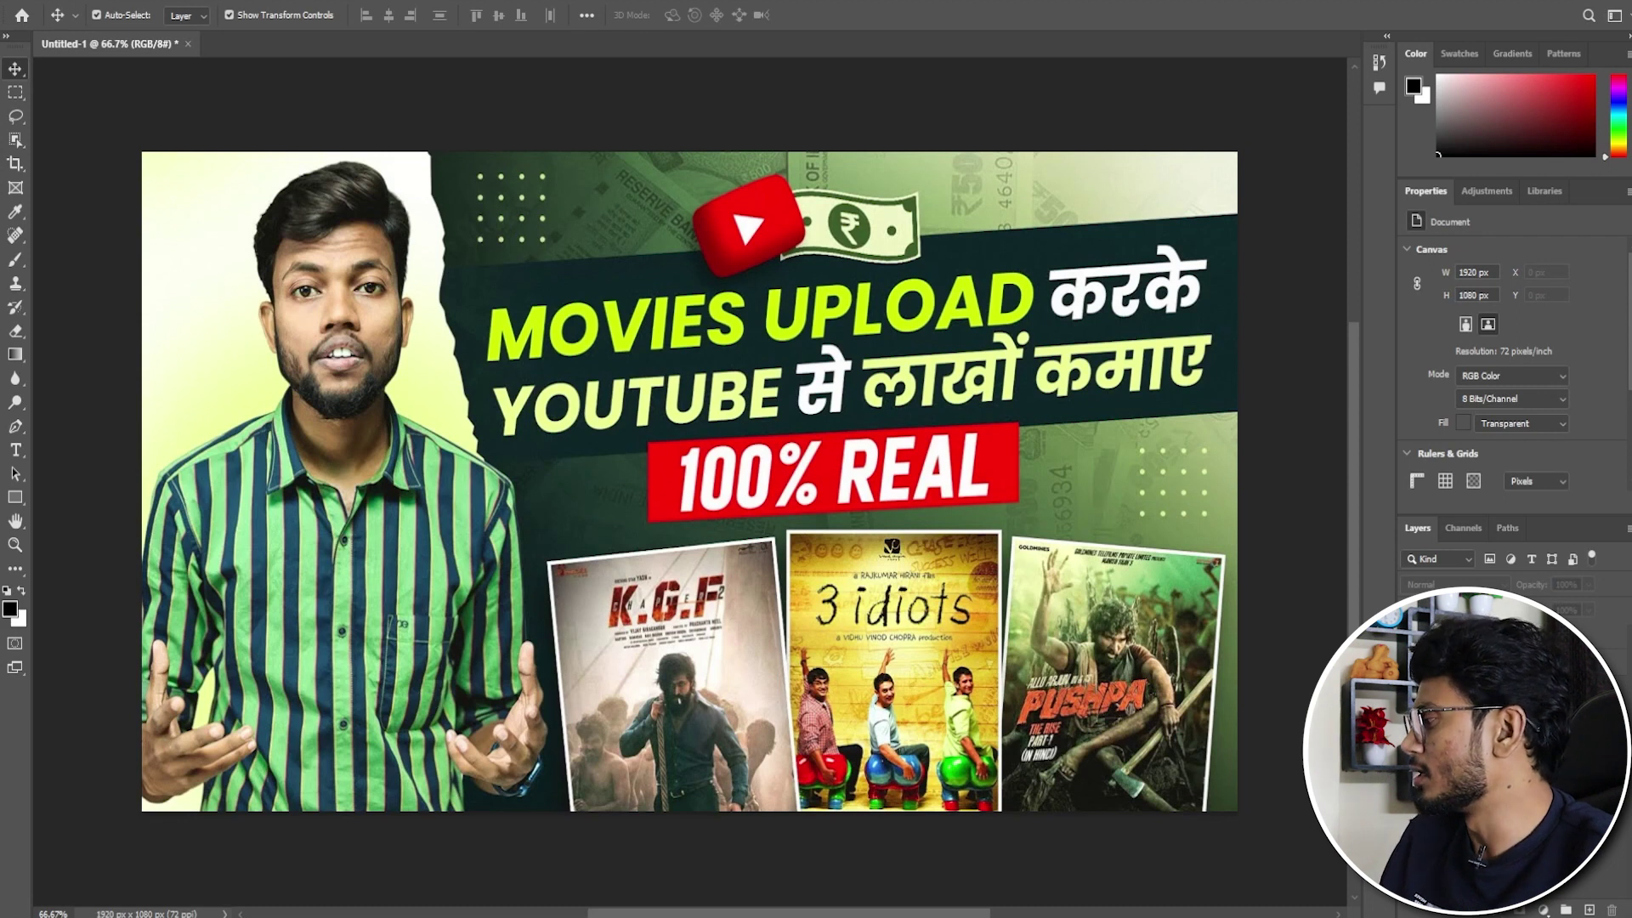
{"action": "type", "text": "manoj day"}
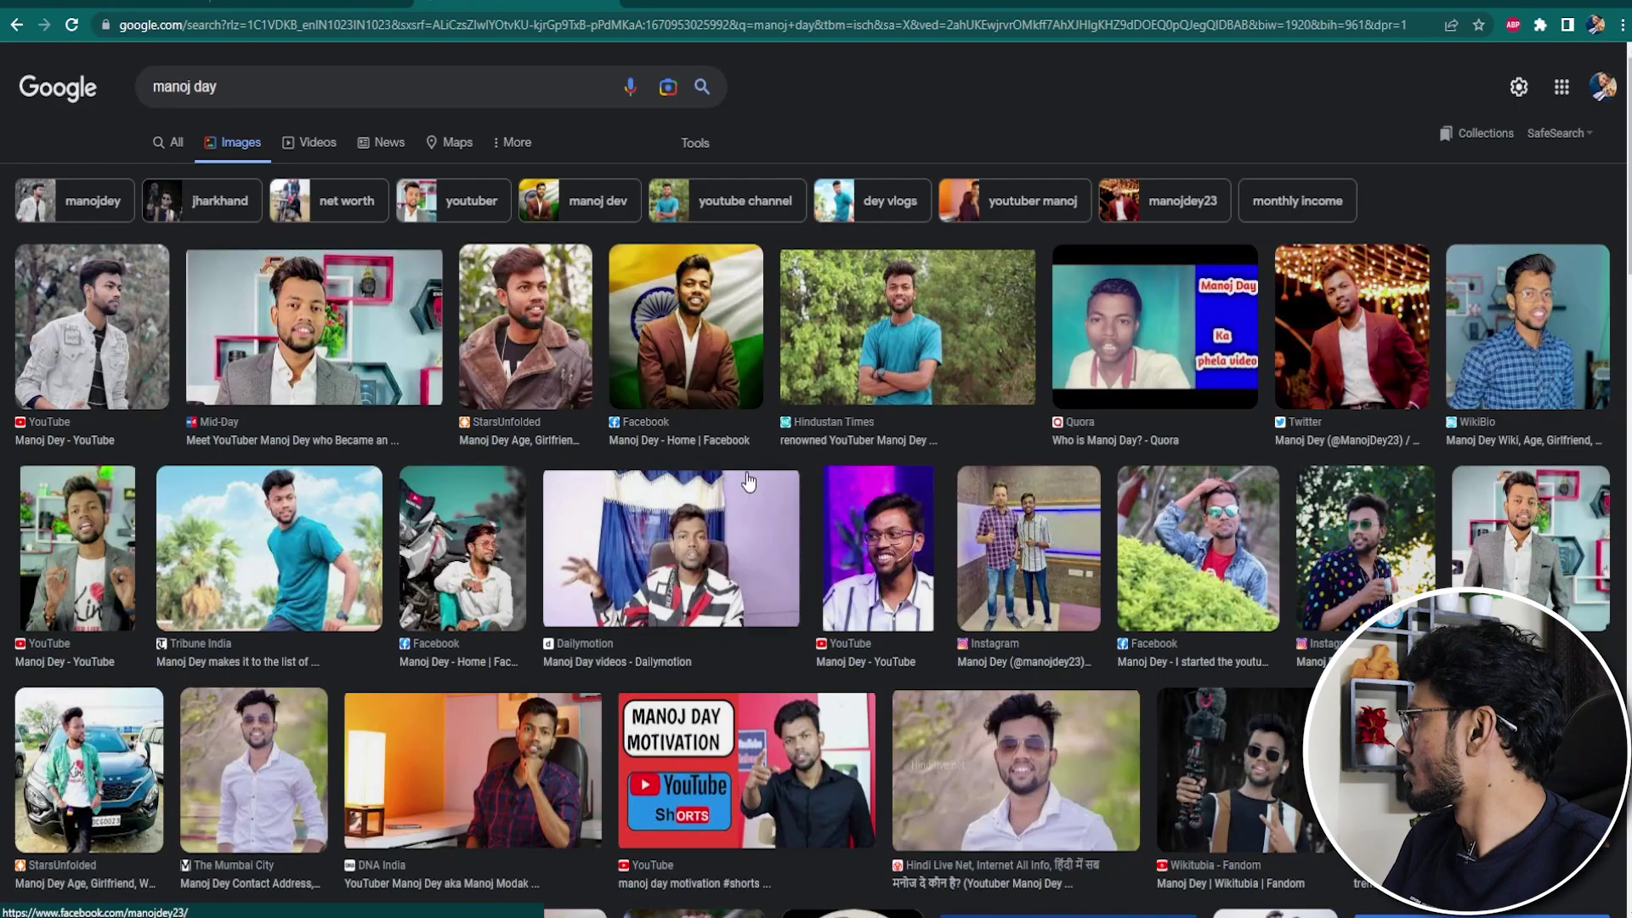
Copy the creator's grey-blazer photo from Google Images and paste it into Photoshop.
{"action": "scroll", "coordinate": [764, 462], "scroll_direction": "down", "scroll_amount": 1}
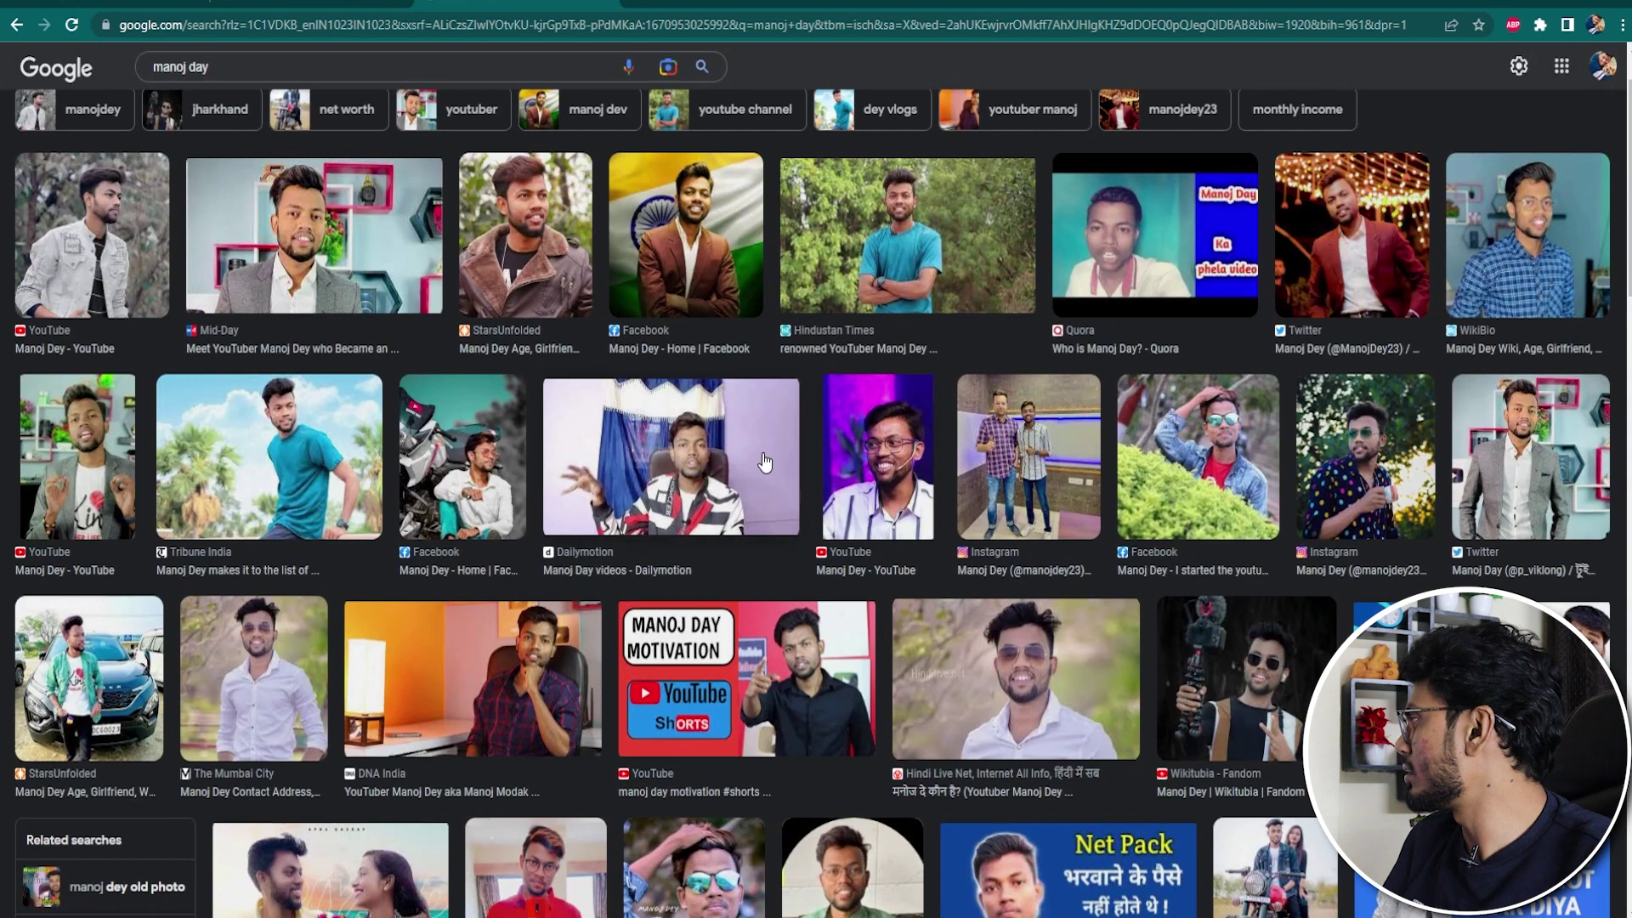
{"action": "scroll", "coordinate": [892, 442], "scroll_direction": "down", "scroll_amount": 1}
{"action": "scroll", "coordinate": [1022, 425], "scroll_direction": "down", "scroll_amount": 1}
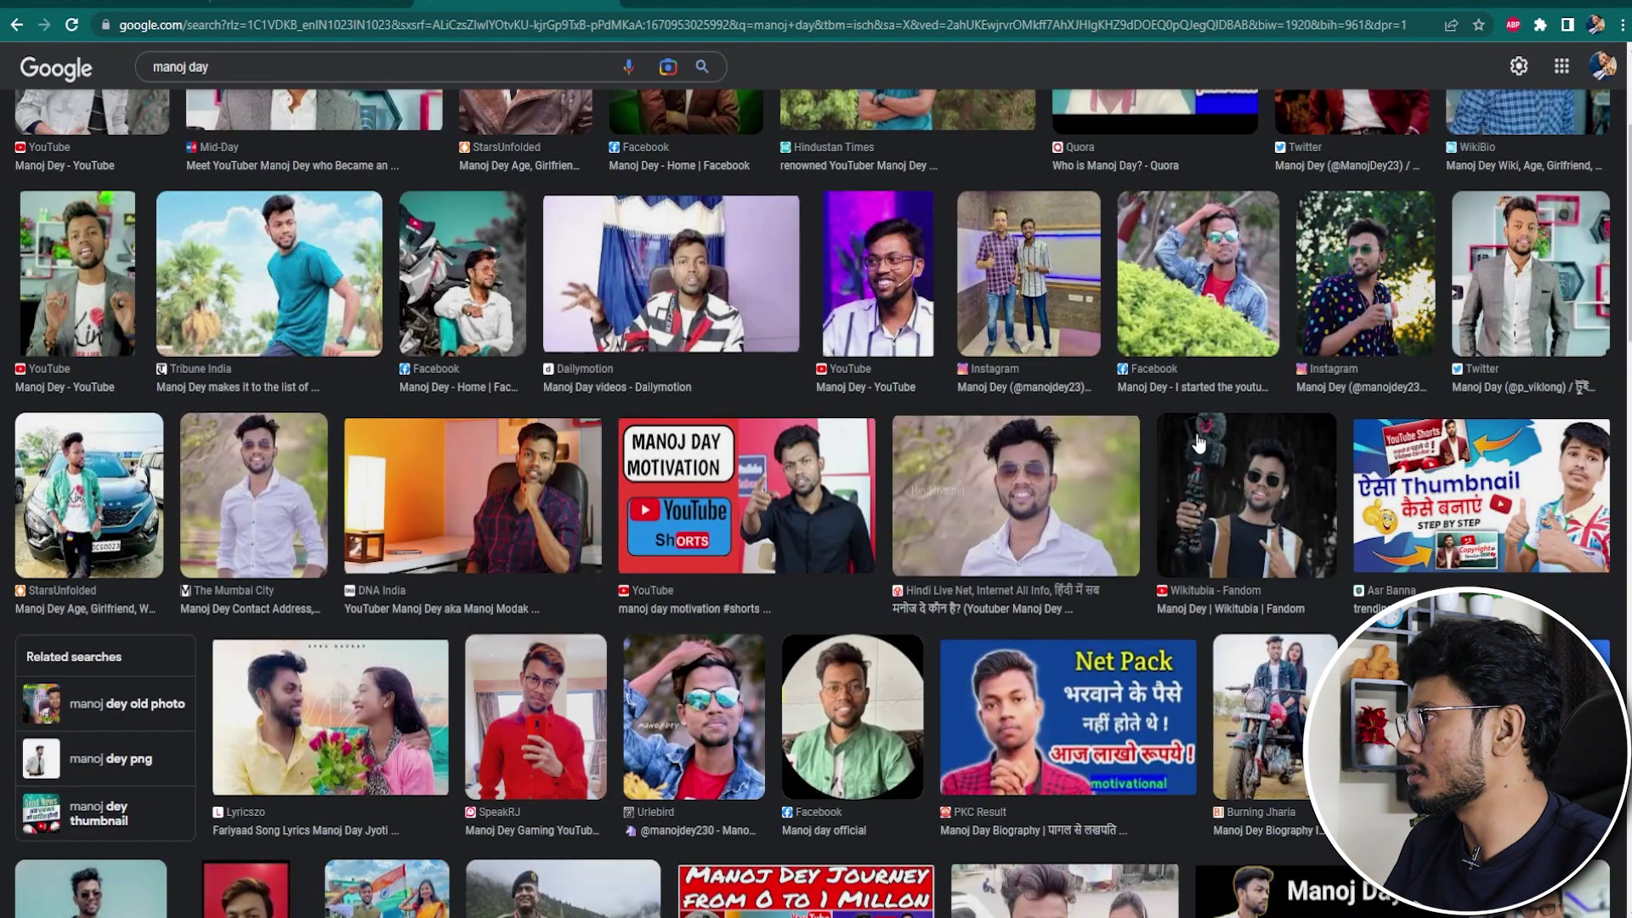
{"action": "scroll", "coordinate": [1274, 417], "scroll_direction": "up", "scroll_amount": 1}
{"action": "left_click", "coordinate": [1533, 398]}
{"action": "right_click", "coordinate": [1497, 418]}
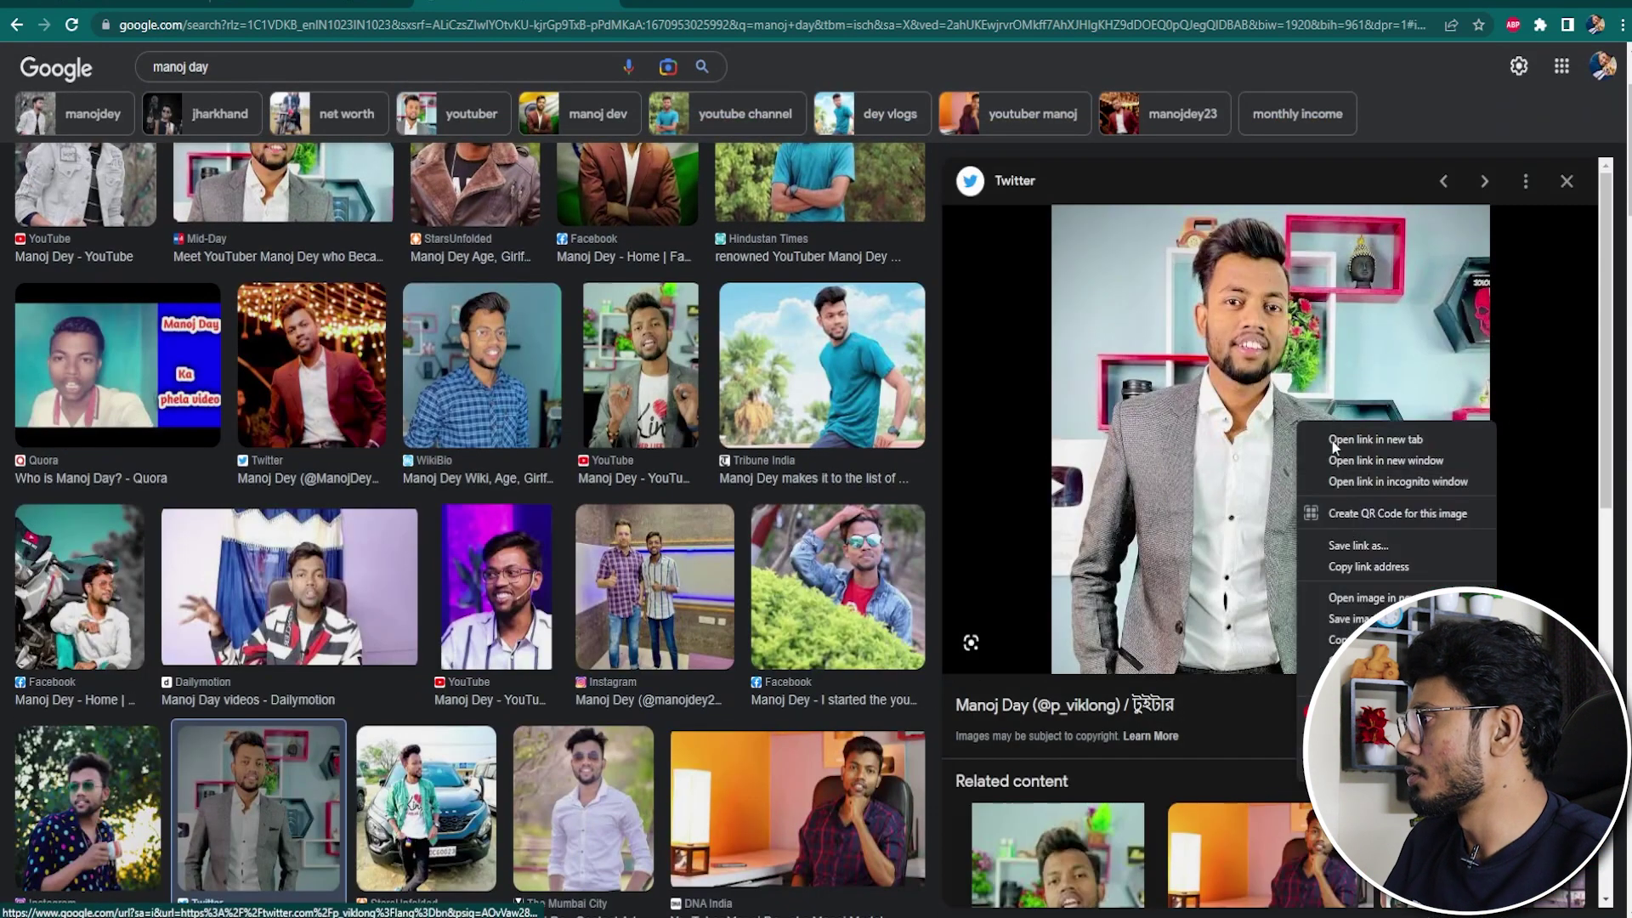
{"action": "left_click", "coordinate": [1352, 605]}
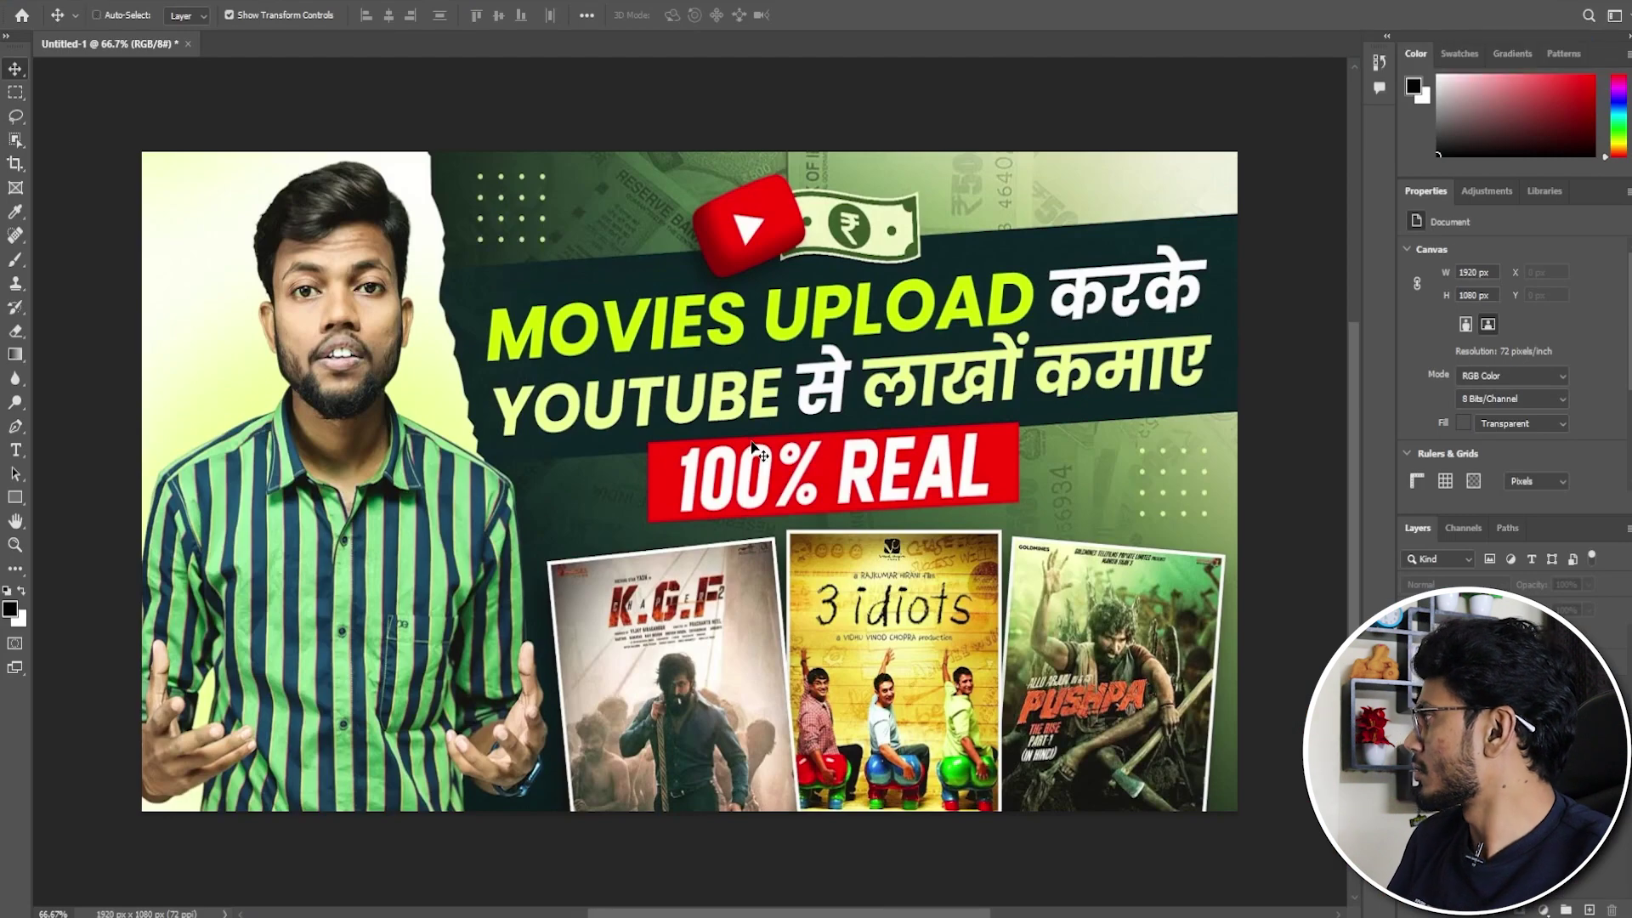
{"action": "key", "text": "ctrl+v"}
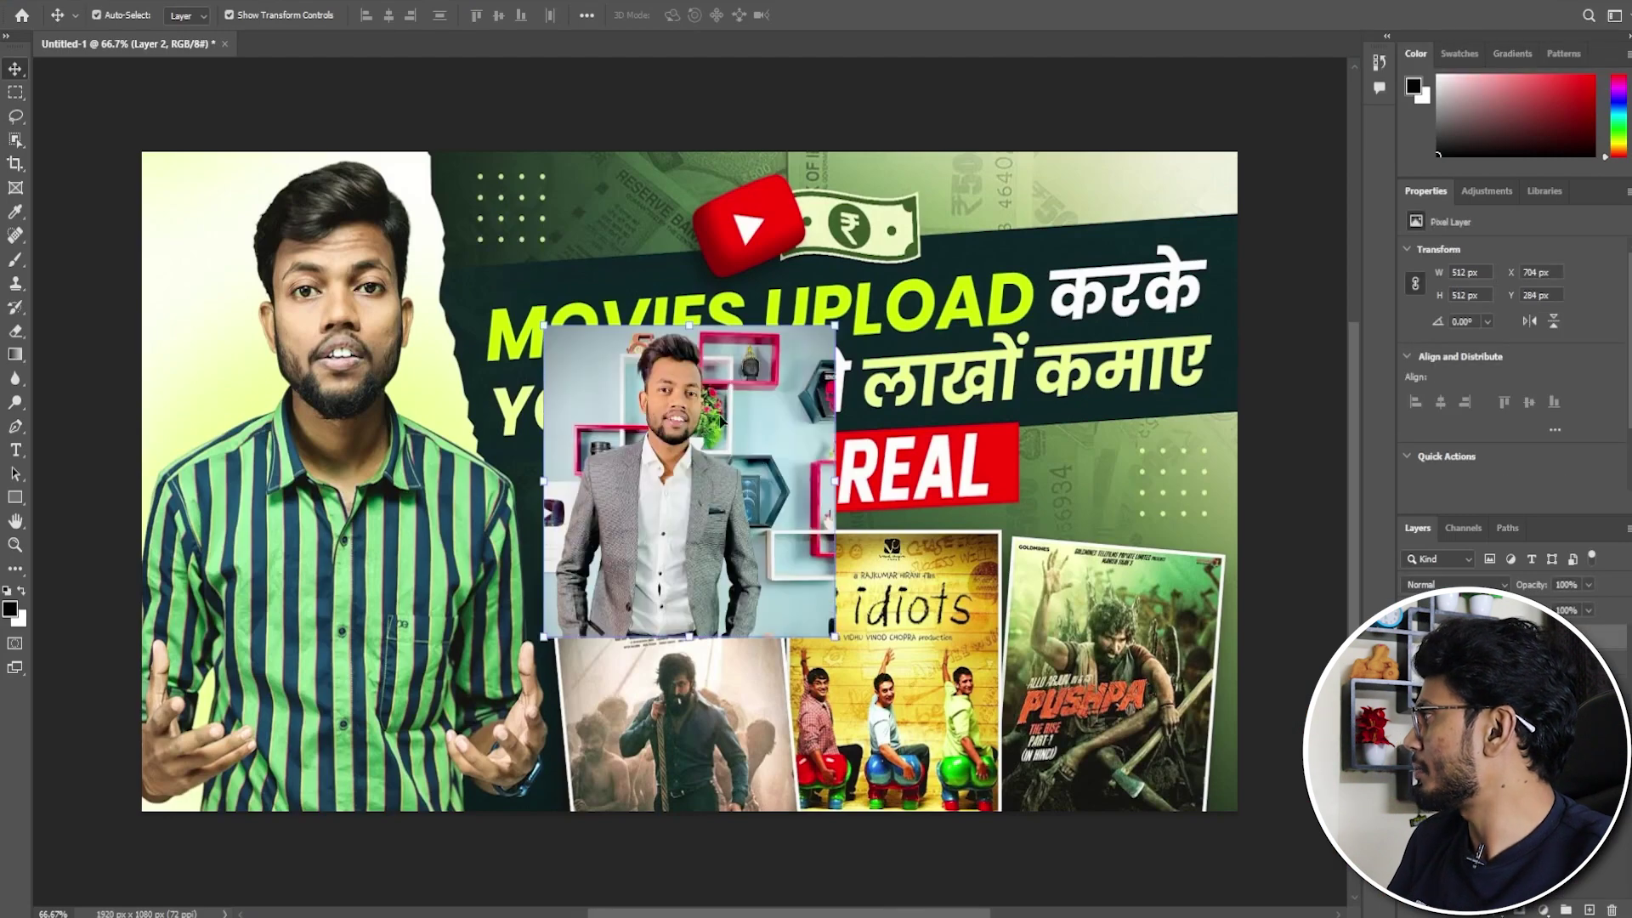
Enlarge the pasted blazer photo so it reaches the canvas bottom.
{"action": "key", "text": "ctrl+t"}
{"action": "left_click_drag", "start_coordinate": [688, 321], "coordinate": [689, 170]}
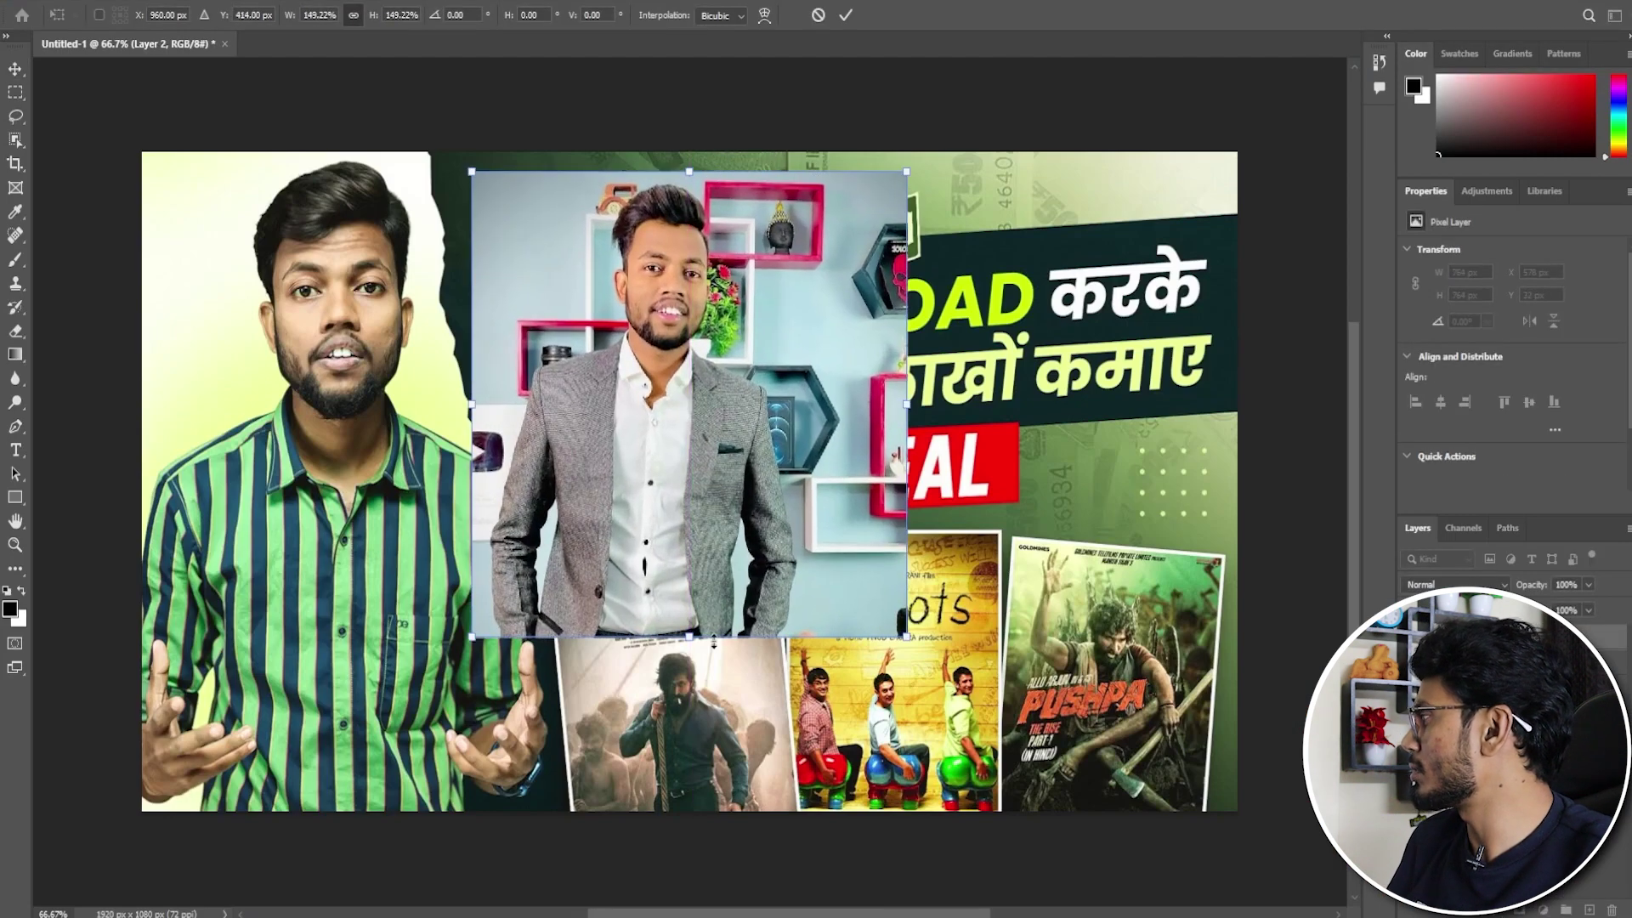
{"action": "left_click_drag", "start_coordinate": [691, 639], "coordinate": [623, 810]}
{"action": "key", "text": "Return"}
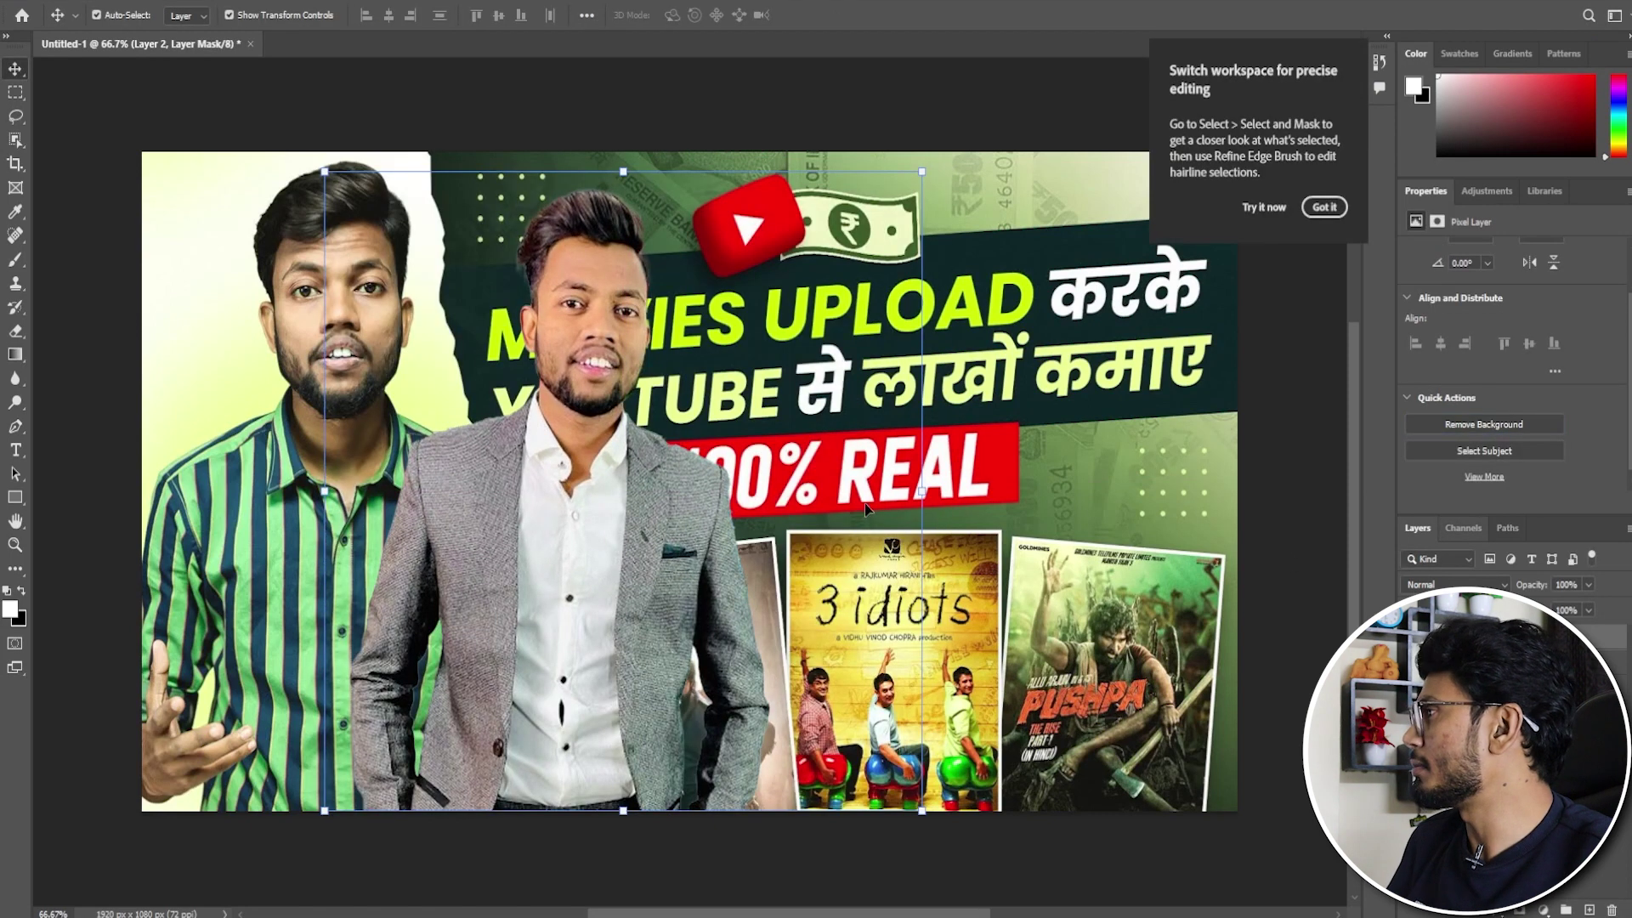
Remove the photo's background, shift the cut-out creator left and scale it up.
{"action": "left_click", "coordinate": [1322, 208]}
{"action": "left_click_drag", "start_coordinate": [653, 563], "coordinate": [426, 563]}
{"action": "left_click_drag", "start_coordinate": [391, 169], "coordinate": [391, 141]}
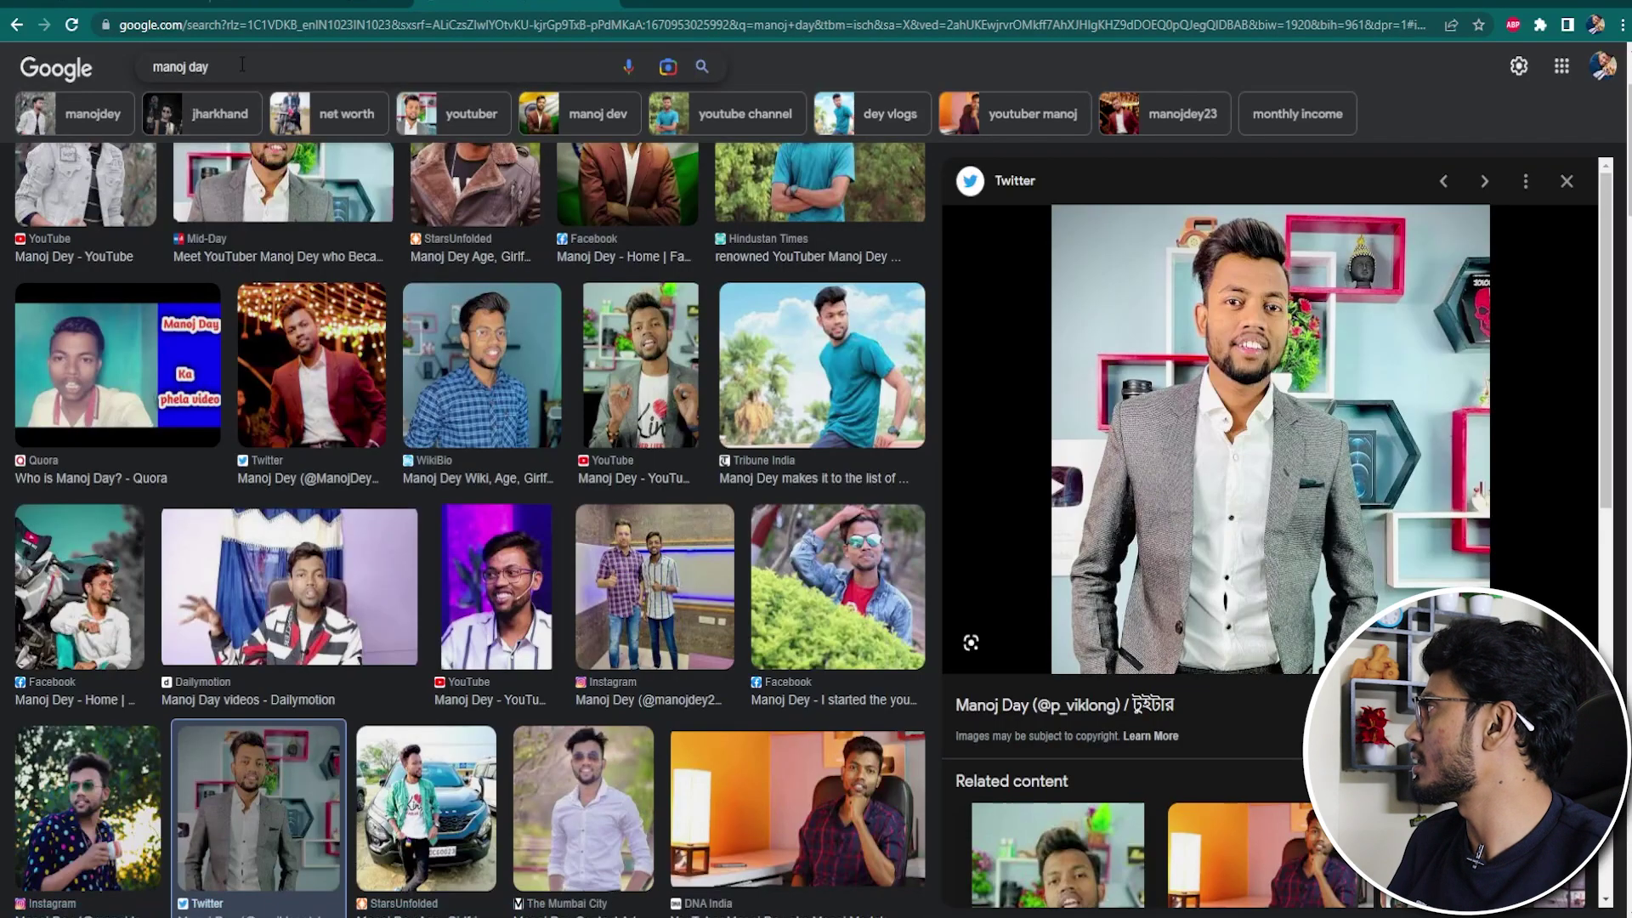
Search Google Images for 'tear paper png'.
{"action": "triple_click", "coordinate": [243, 65]}
{"action": "type", "text": "tear"}
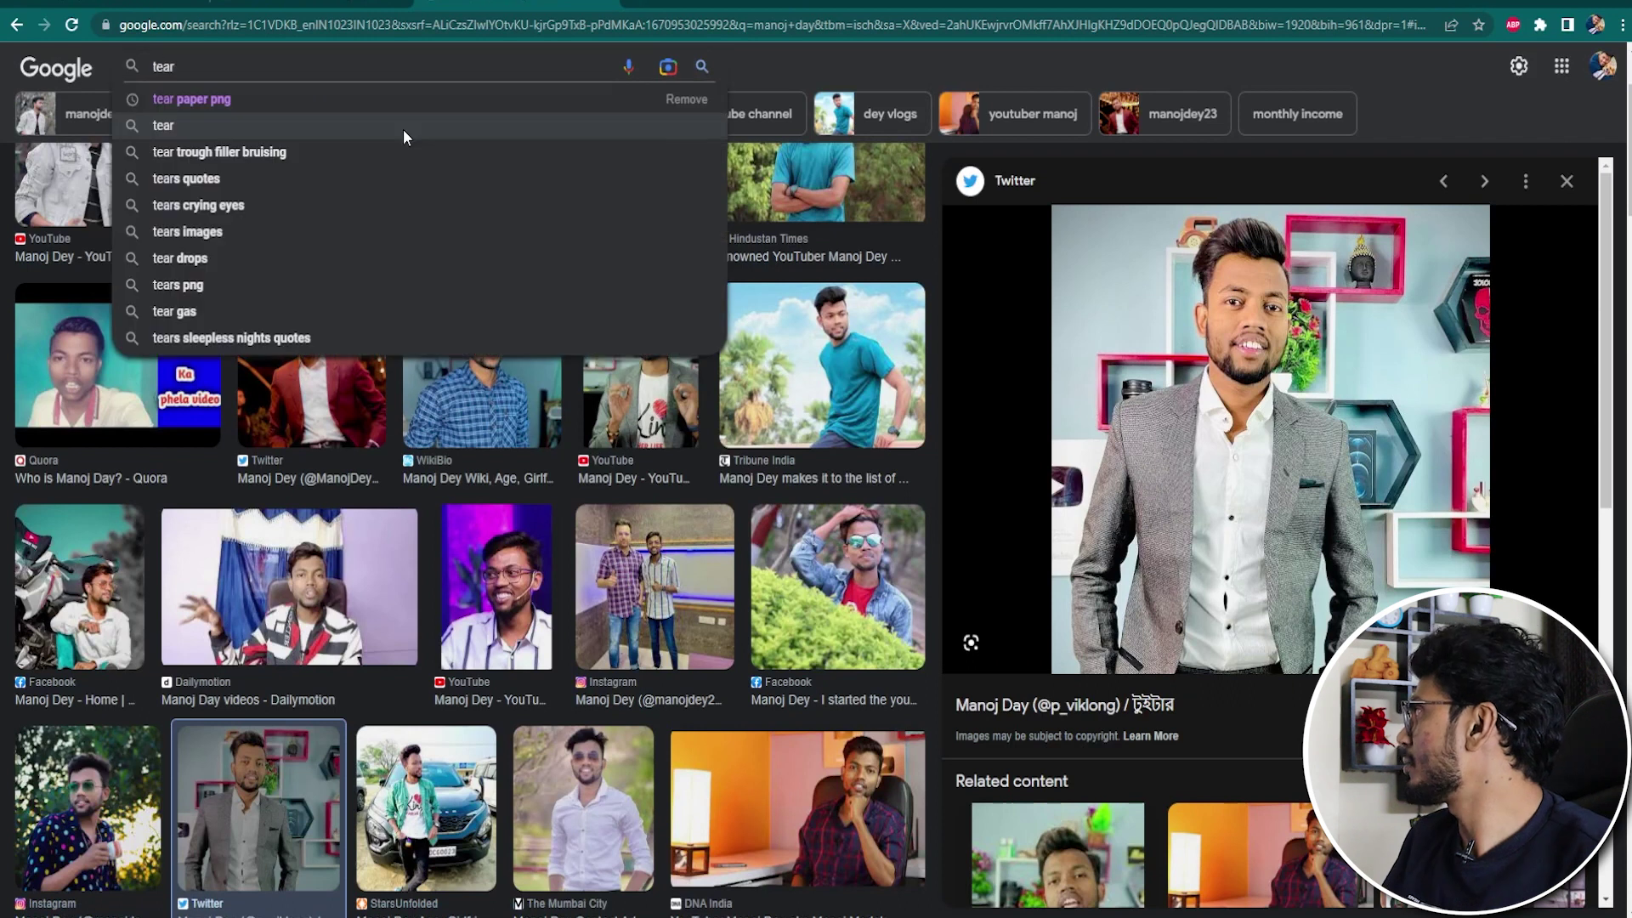
{"action": "left_click", "coordinate": [403, 129]}
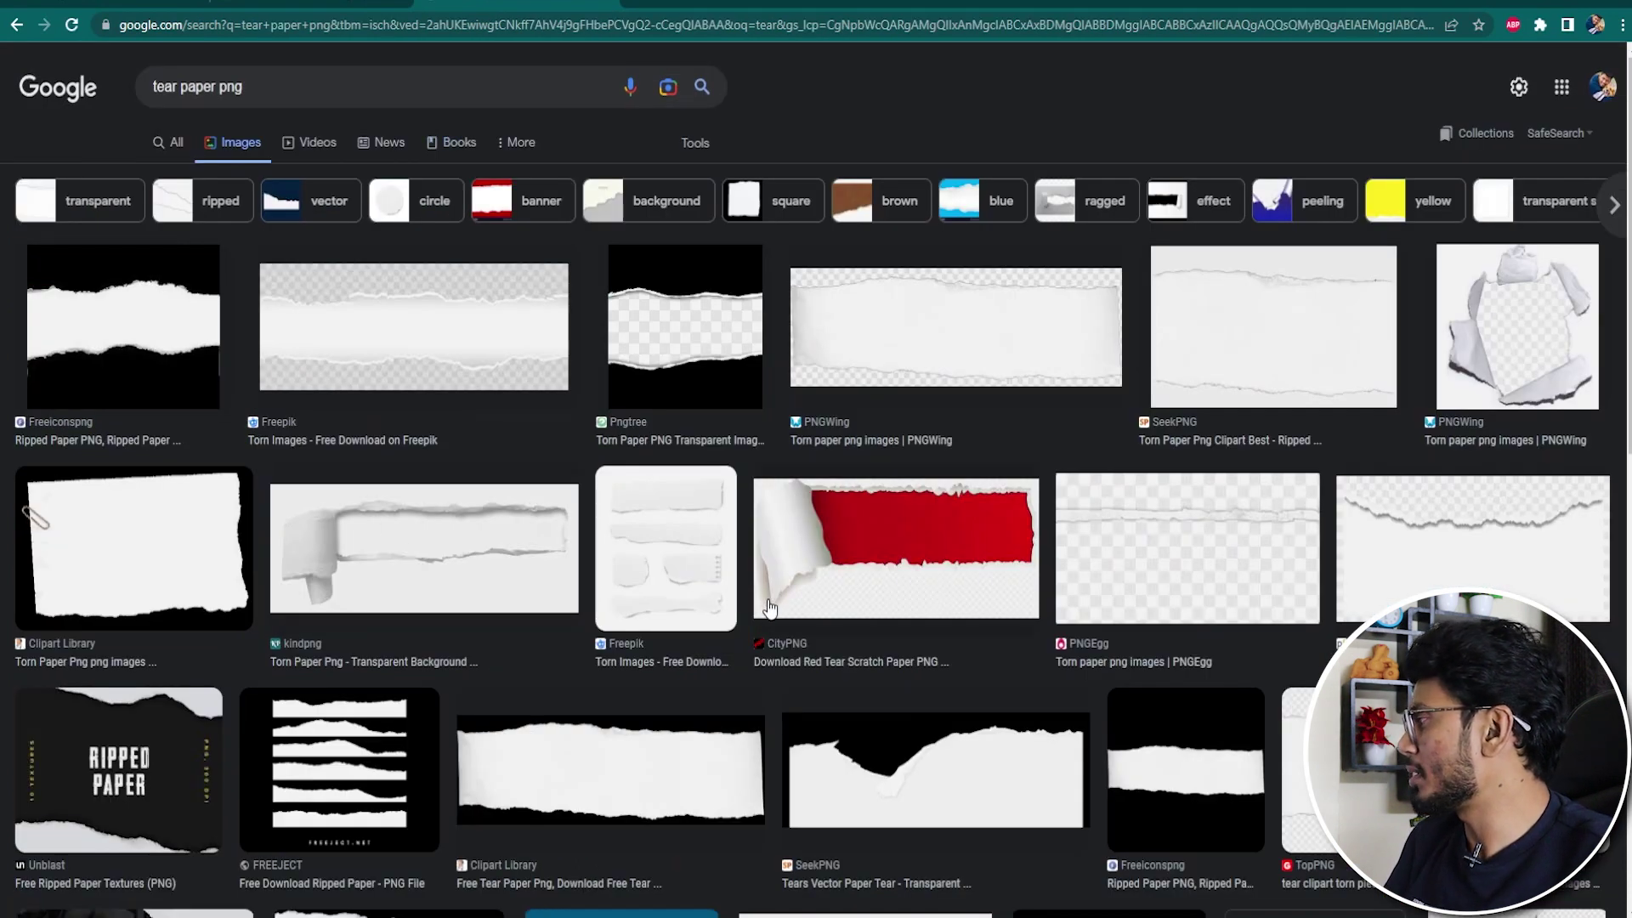
Preview the tall torn-paper sheet and visit its Clipart Library source page.
{"action": "scroll", "coordinate": [771, 607], "scroll_direction": "down", "scroll_amount": 3}
{"action": "left_click", "coordinate": [626, 485]}
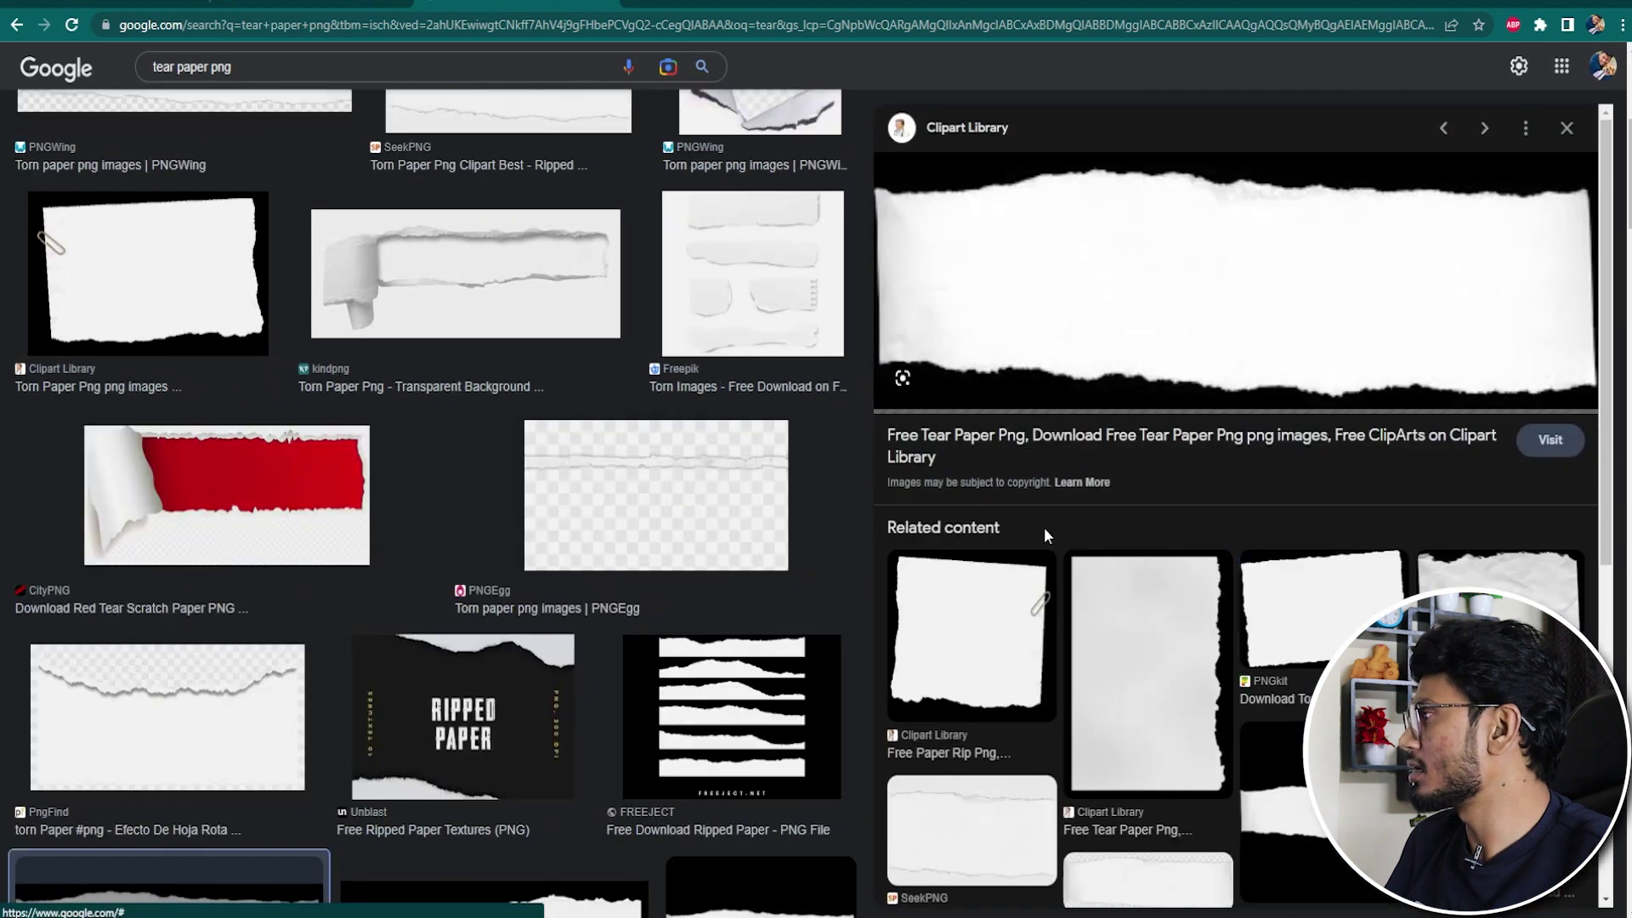
{"action": "left_click", "coordinate": [1105, 587]}
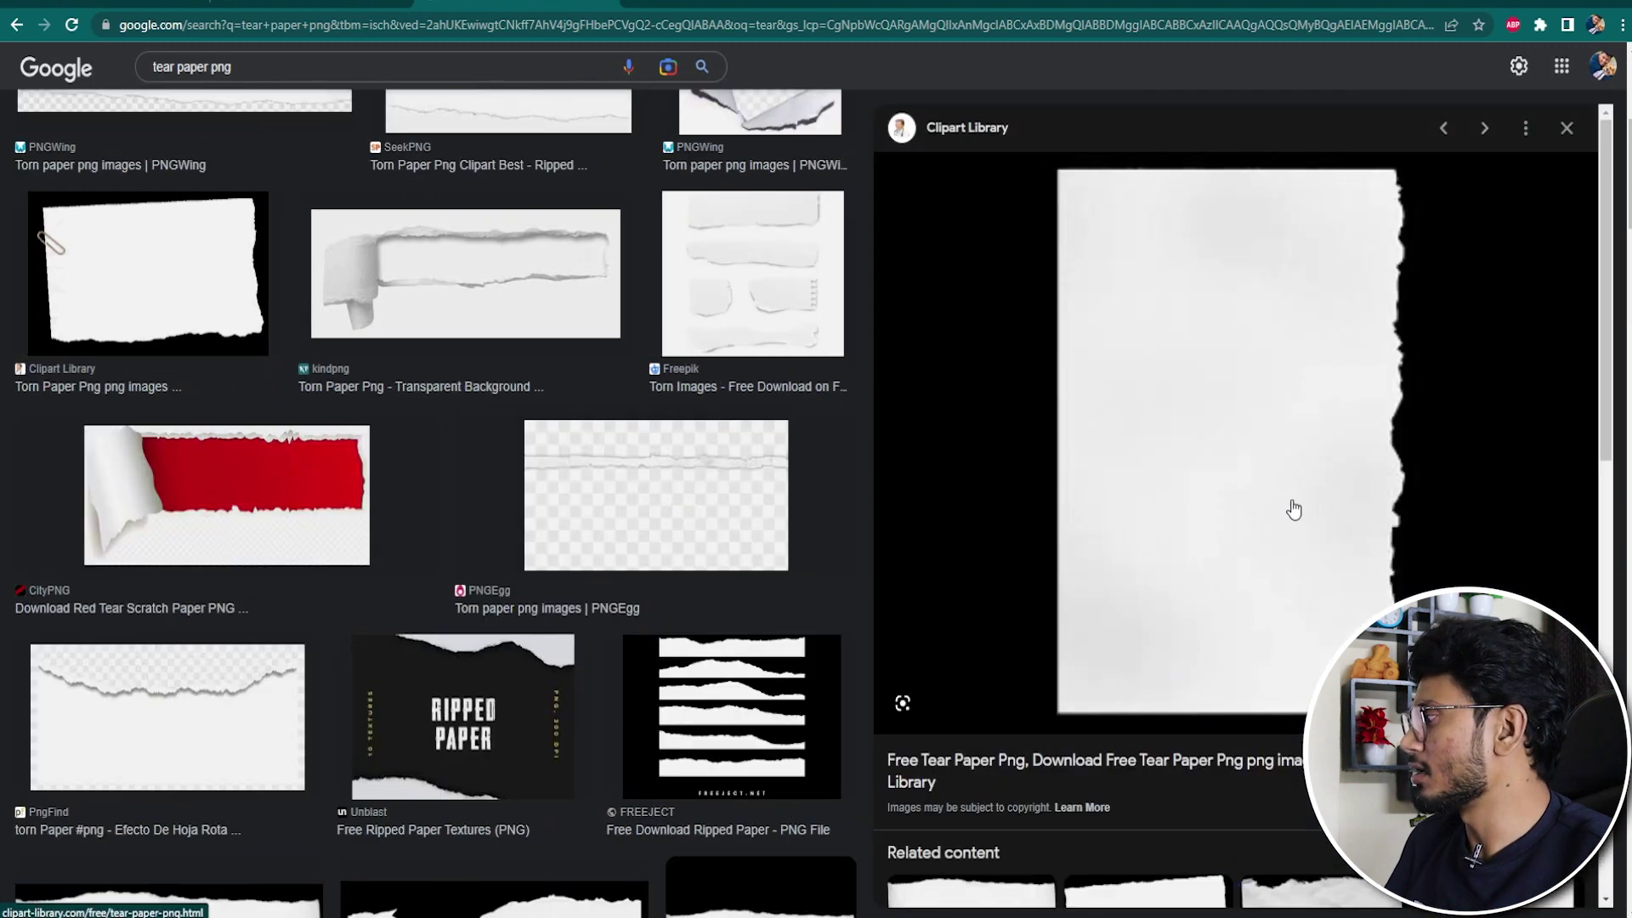
{"action": "left_click", "coordinate": [1292, 508]}
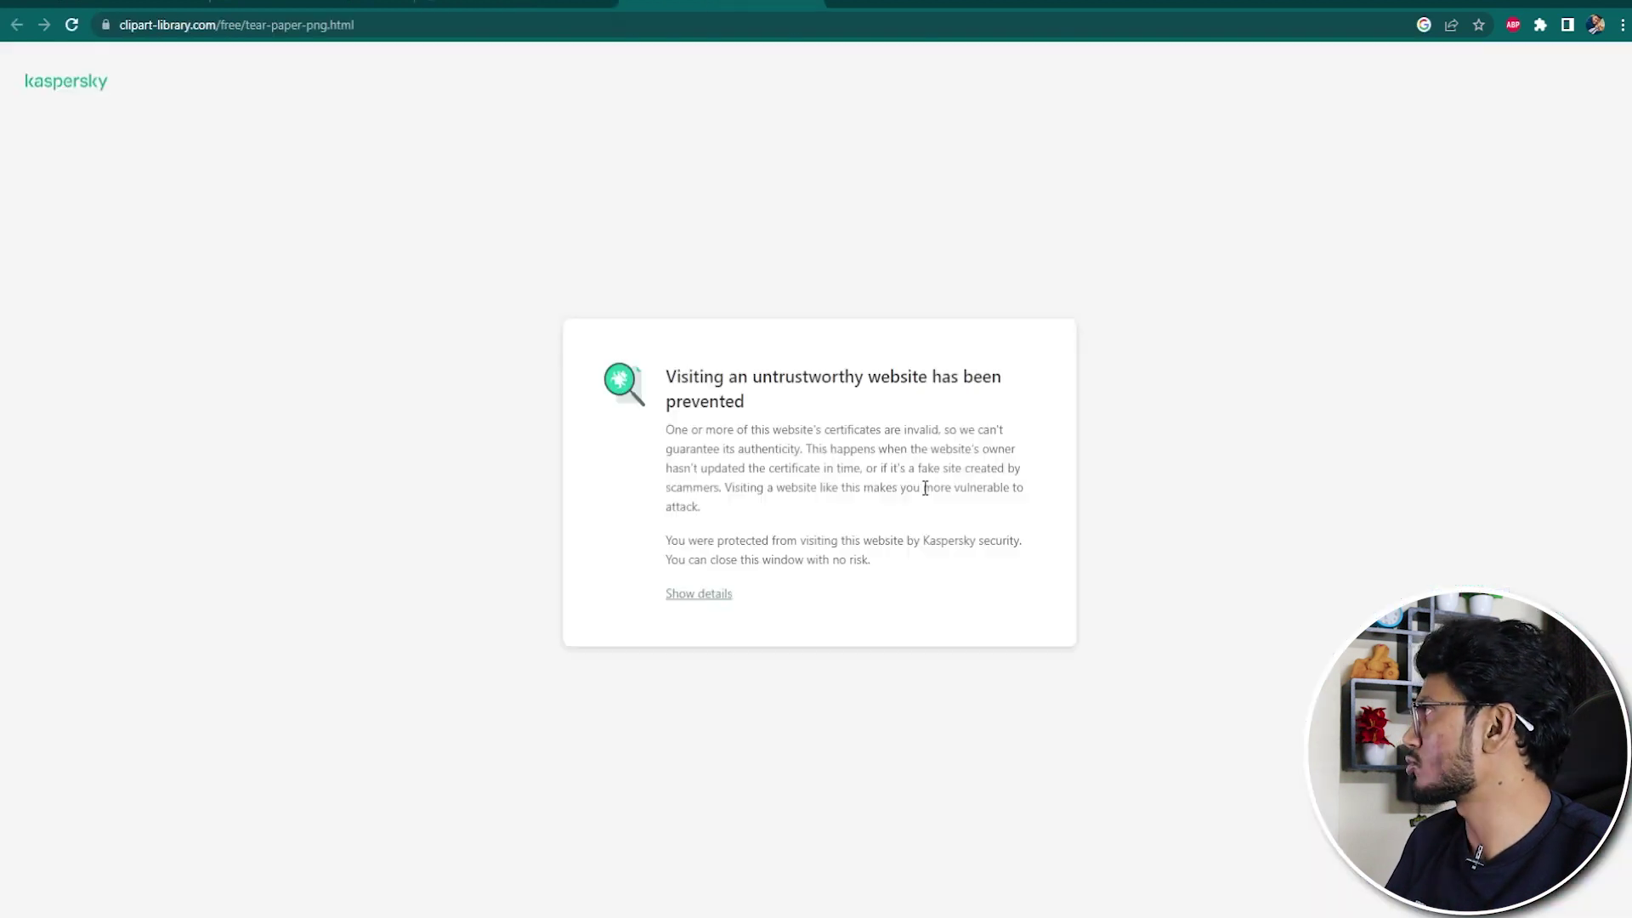
Open the first torn-paper clipart's page on Clipart Library.
{"action": "scroll", "coordinate": [1250, 572], "scroll_direction": "down", "scroll_amount": 2}
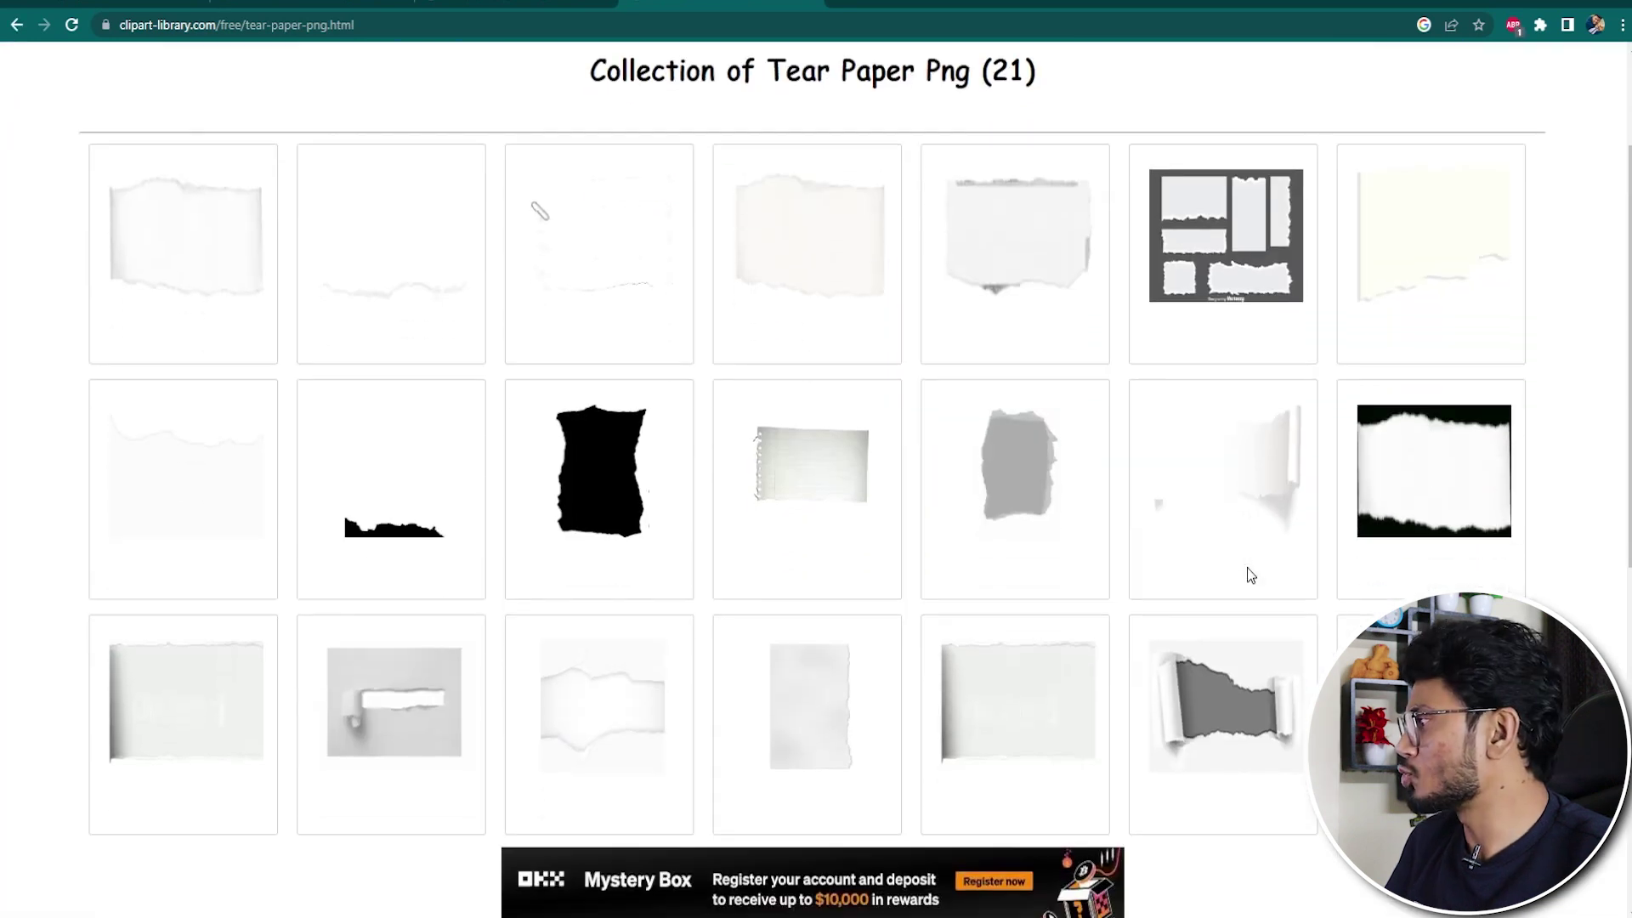
{"action": "scroll", "coordinate": [1249, 572], "scroll_direction": "down", "scroll_amount": 1}
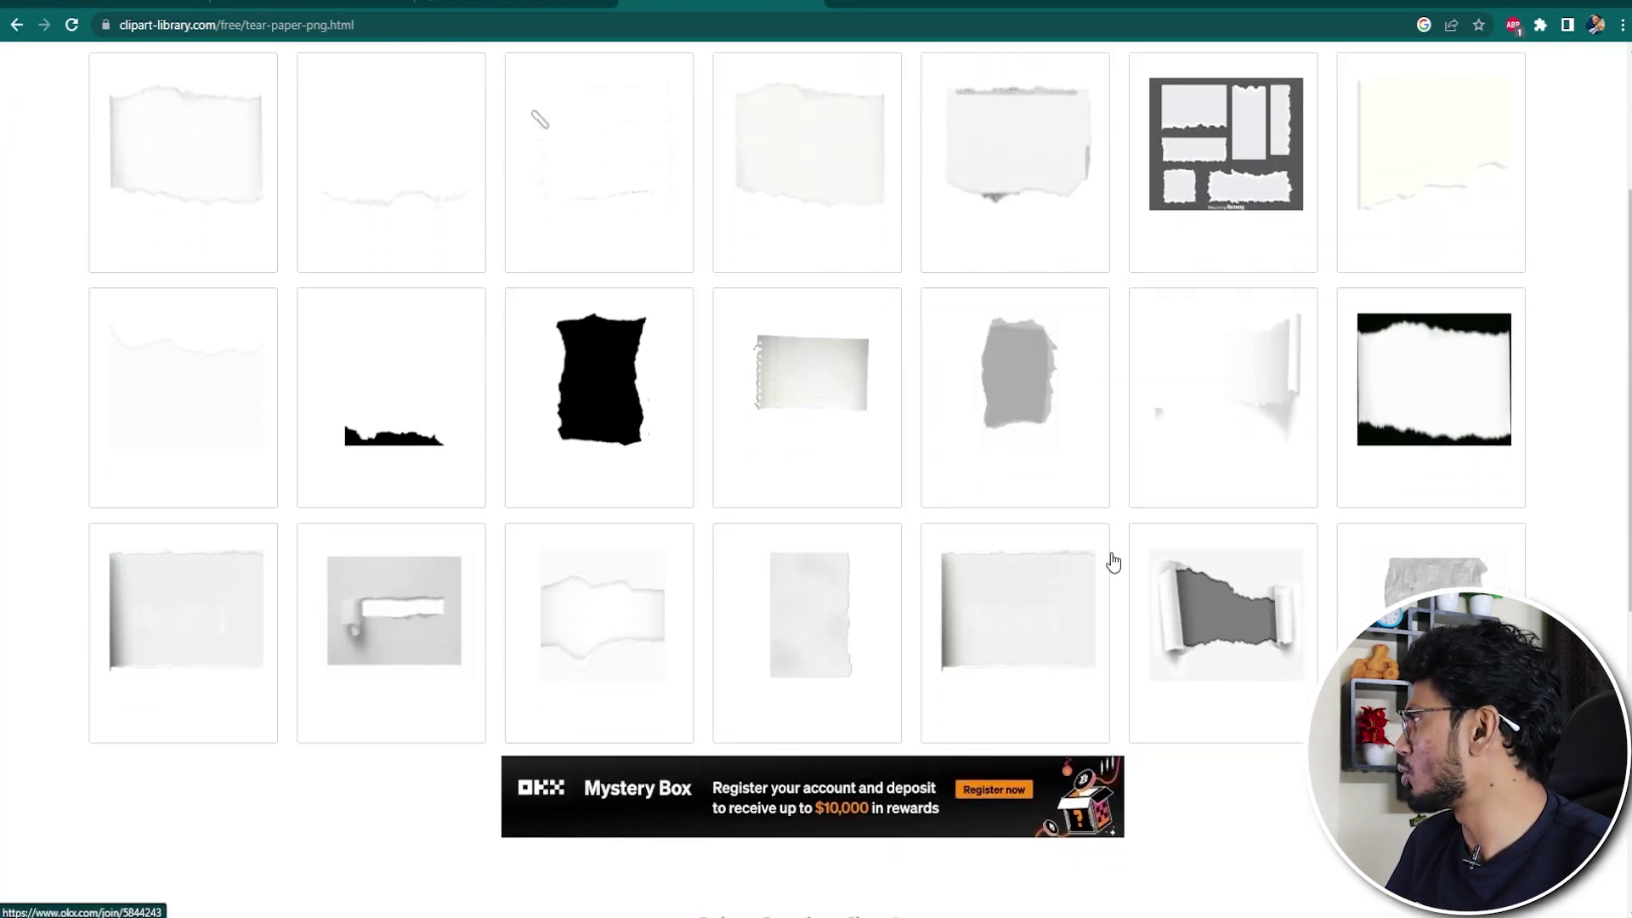
{"action": "scroll", "coordinate": [1111, 558], "scroll_direction": "up", "scroll_amount": 2}
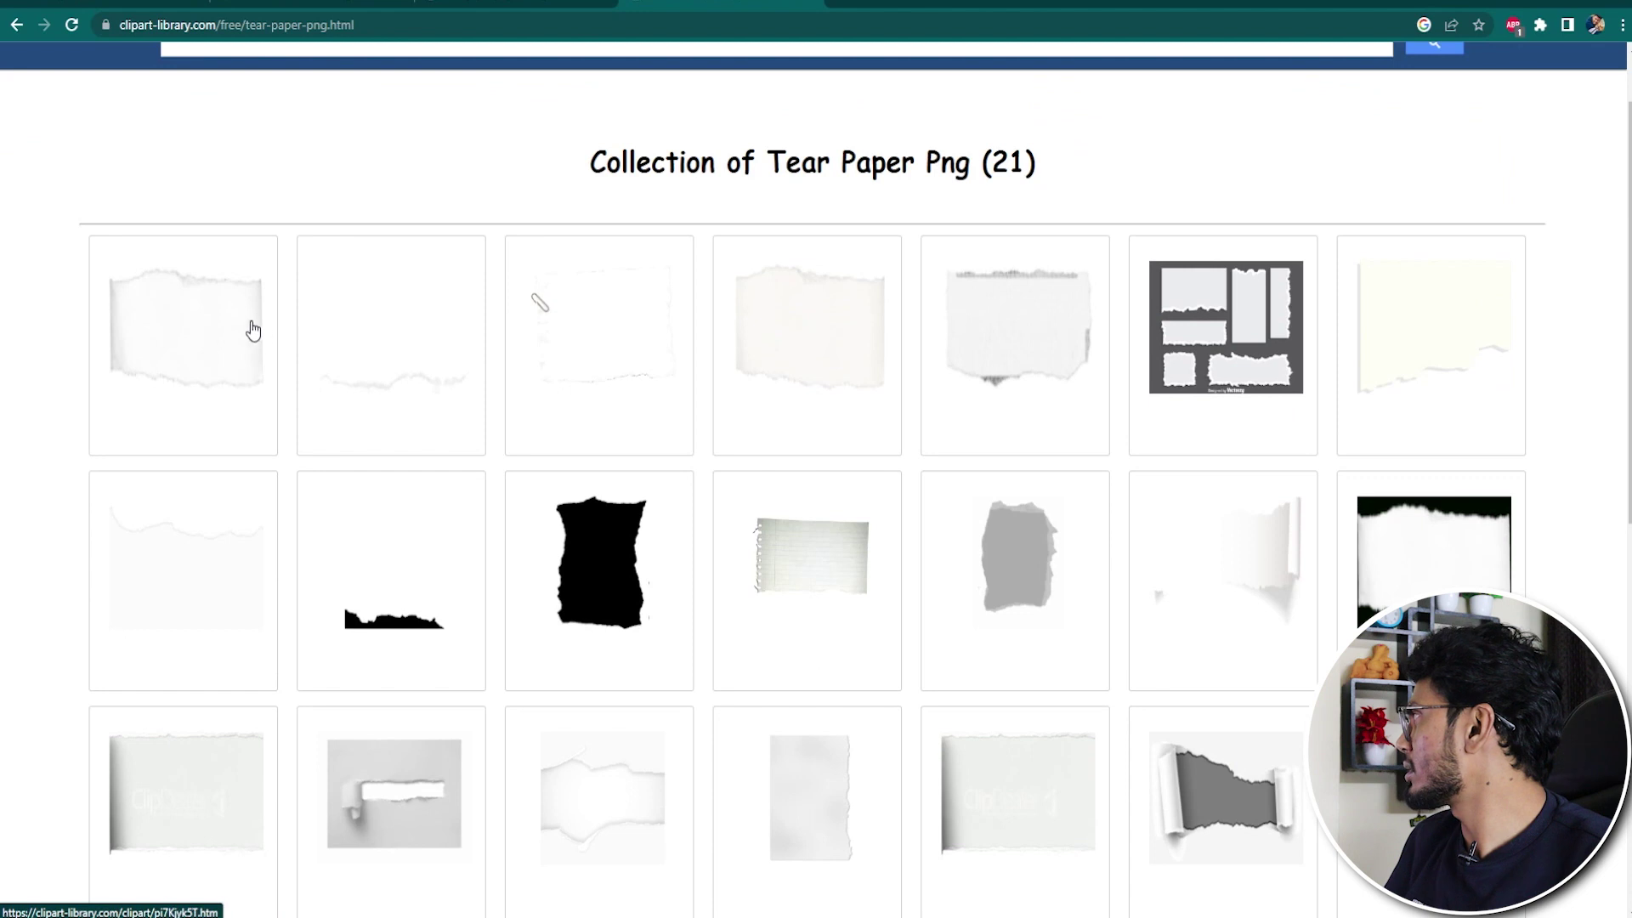
{"action": "left_click", "coordinate": [234, 331]}
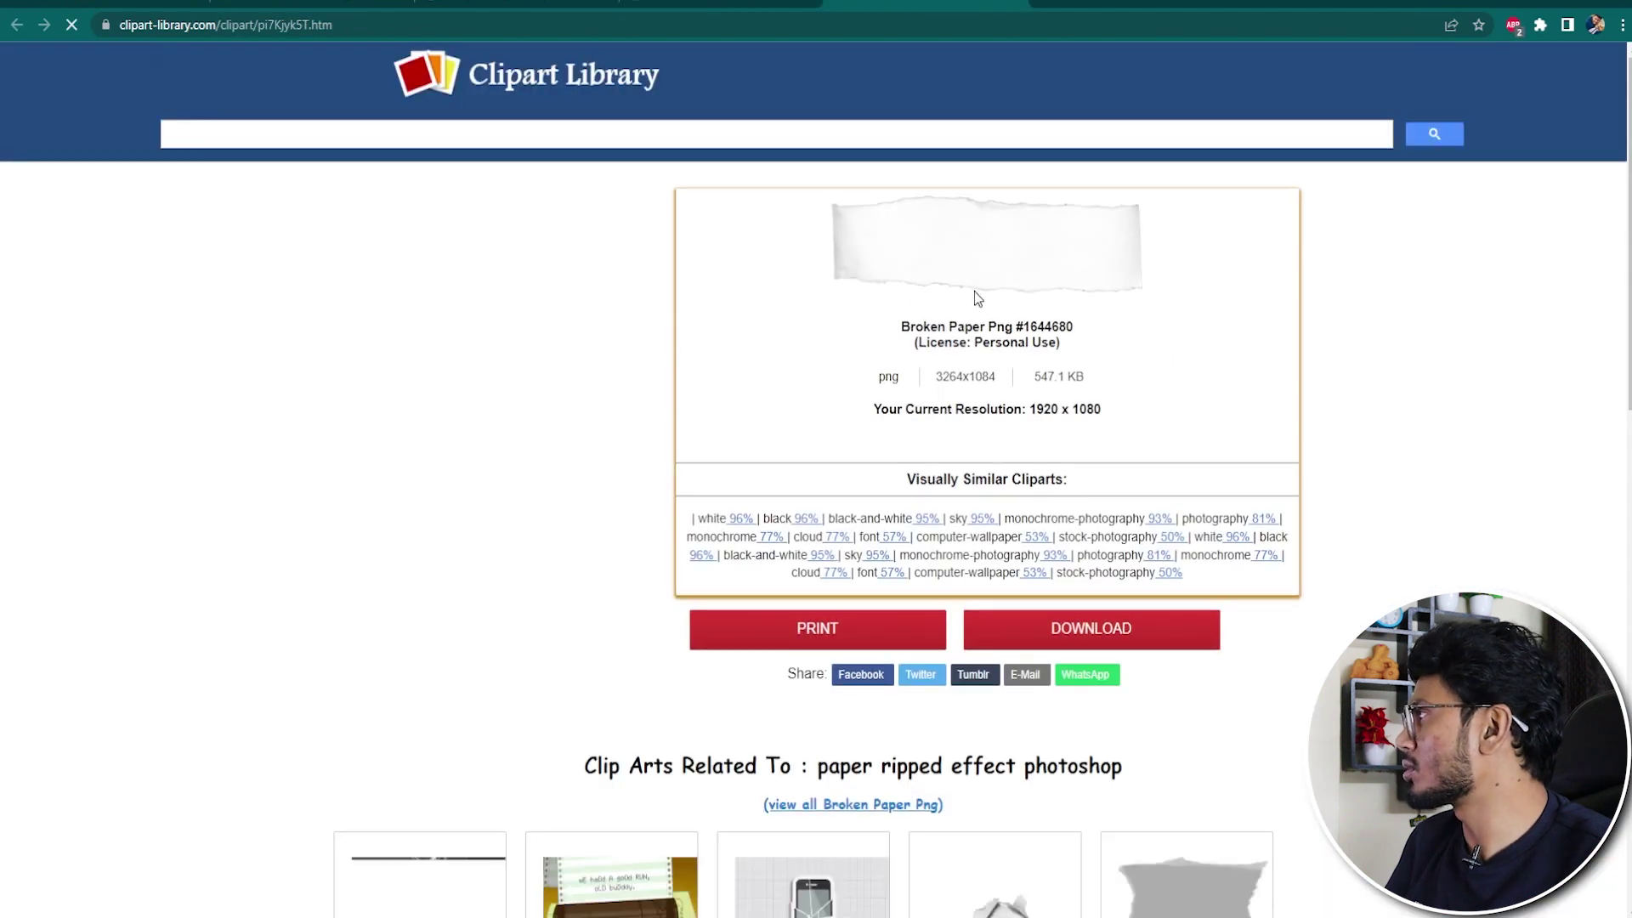
Place the downloaded 3264x1084 torn-paper PNG into Photoshop, rotated nearly upright.
{"action": "left_click_drag", "start_coordinate": [85, 896], "coordinate": [945, 914]}
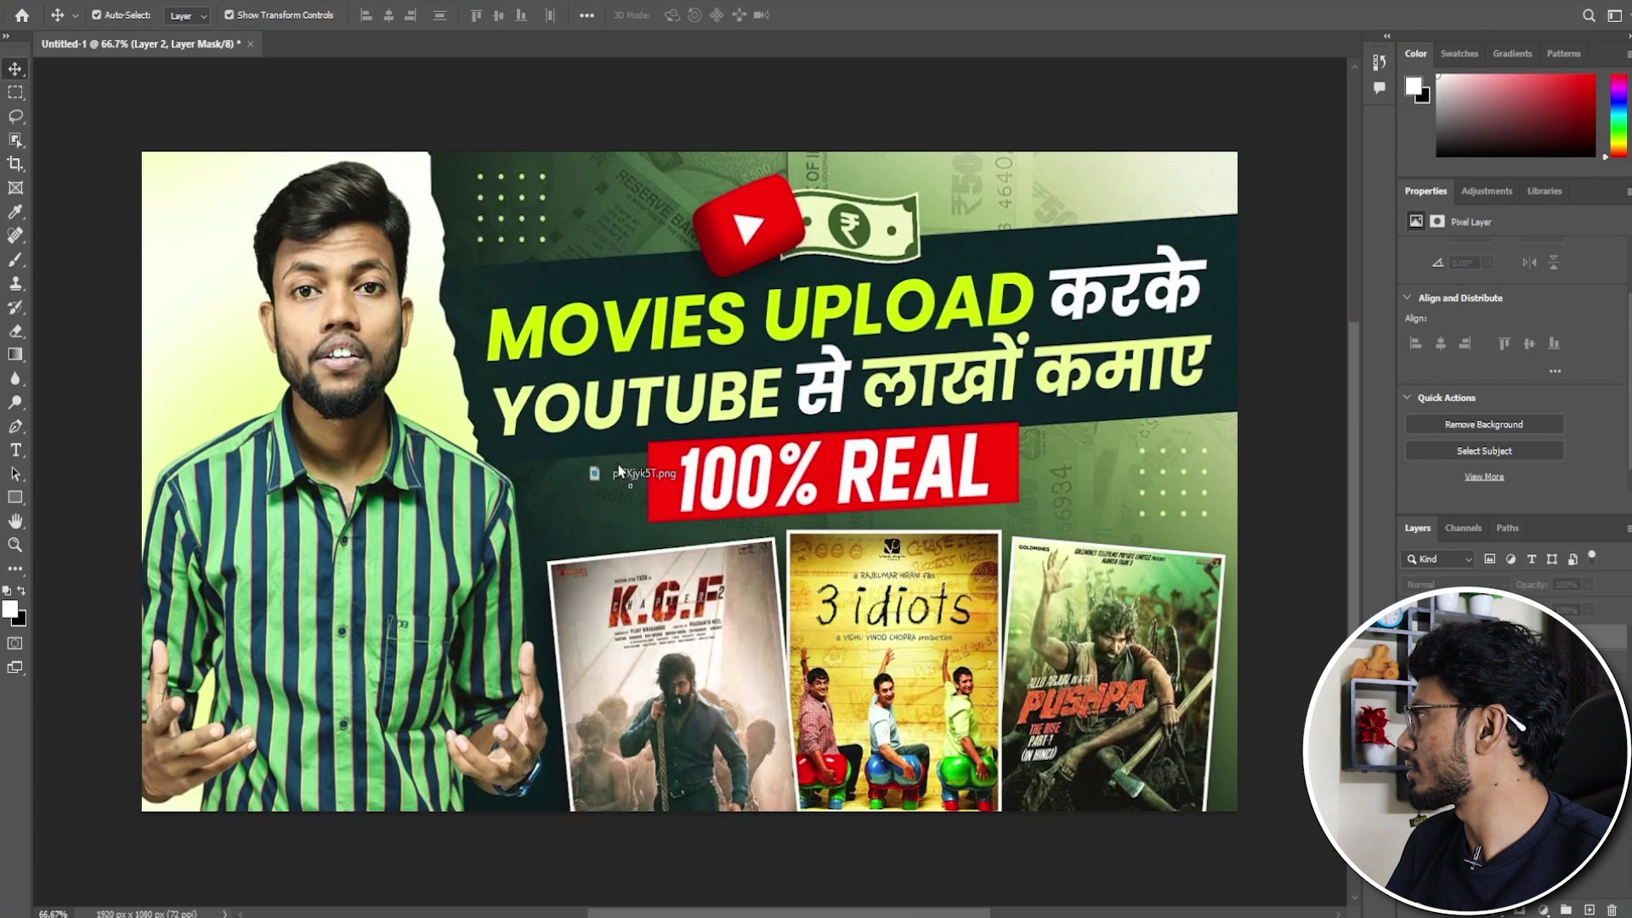
{"action": "left_click_drag", "start_coordinate": [619, 470], "coordinate": [624, 472]}
{"action": "mouse_move", "coordinate": [1266, 291]}
{"action": "left_mouse_down"}
{"action": "mouse_move", "coordinate": [723, 540]}
{"action": "mouse_move", "coordinate": [889, 520]}
{"action": "mouse_move", "coordinate": [421, 459]}
{"action": "left_mouse_up"}
{"action": "key", "text": "Return"}
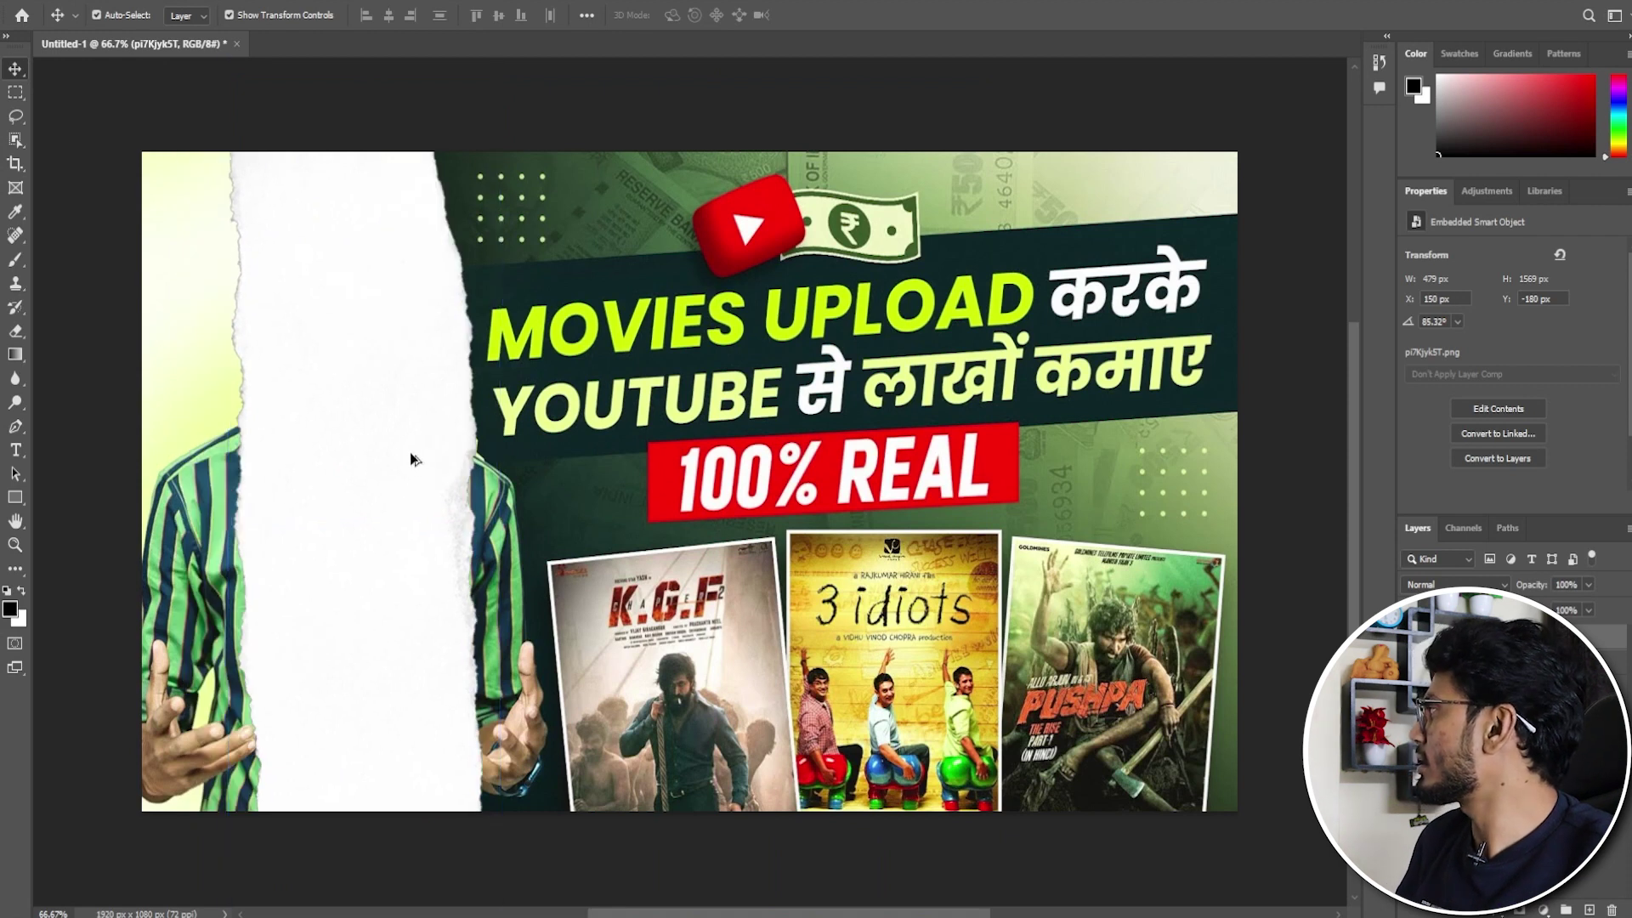
Select the torn-paper copy layer and centre it on the canvas.
{"action": "left_click", "coordinate": [593, 621]}
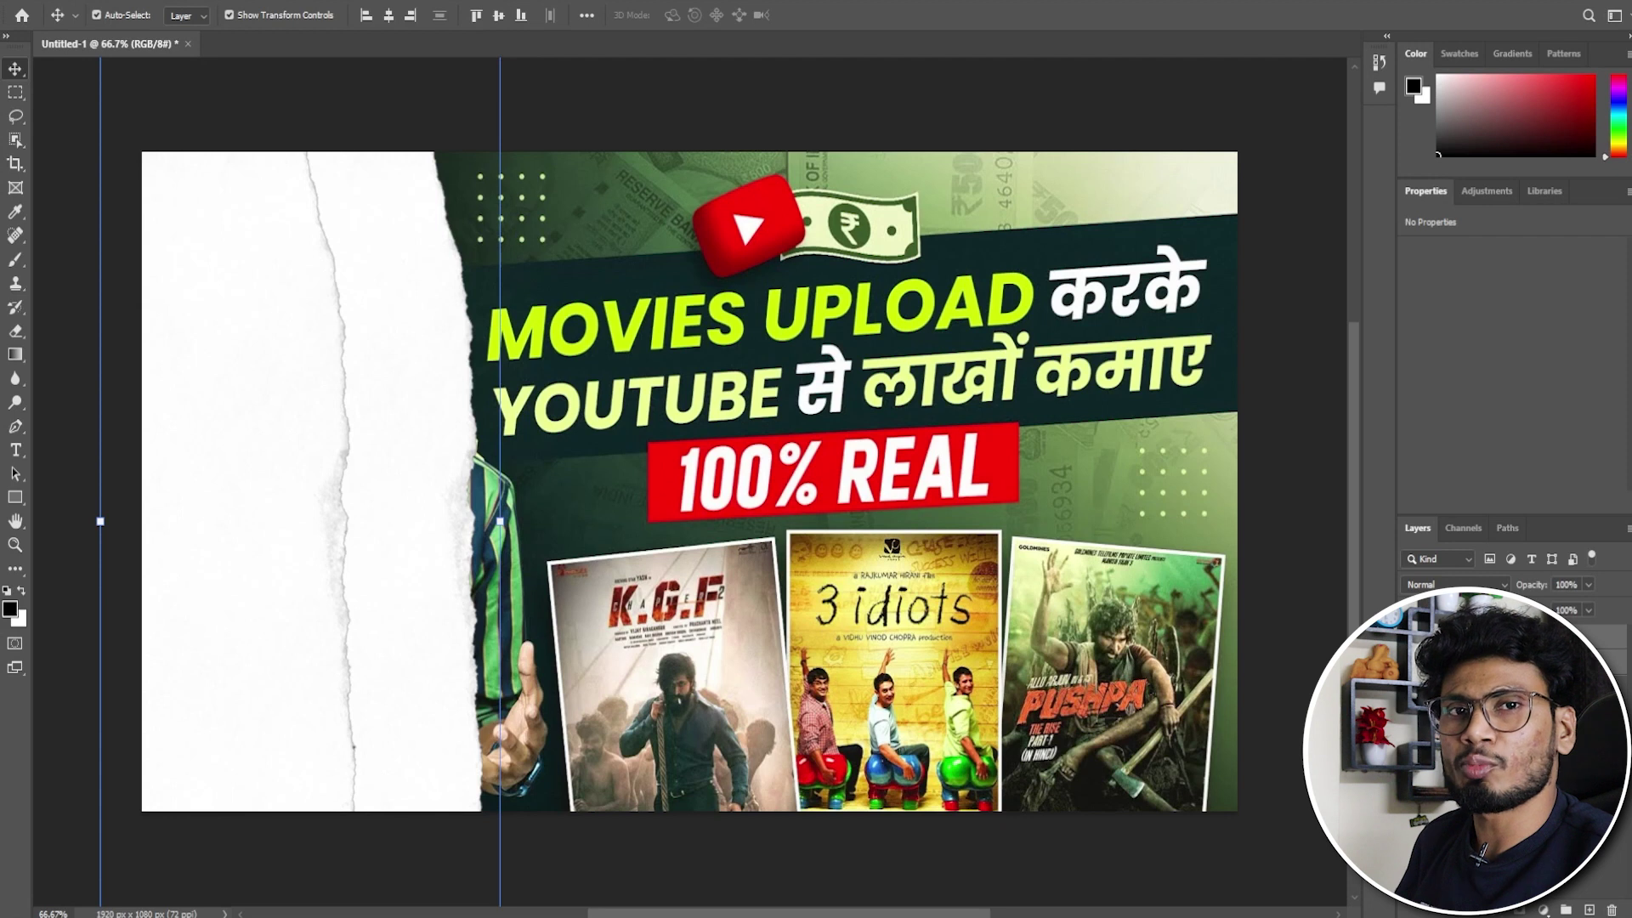
{"action": "left_click", "coordinate": [1479, 635]}
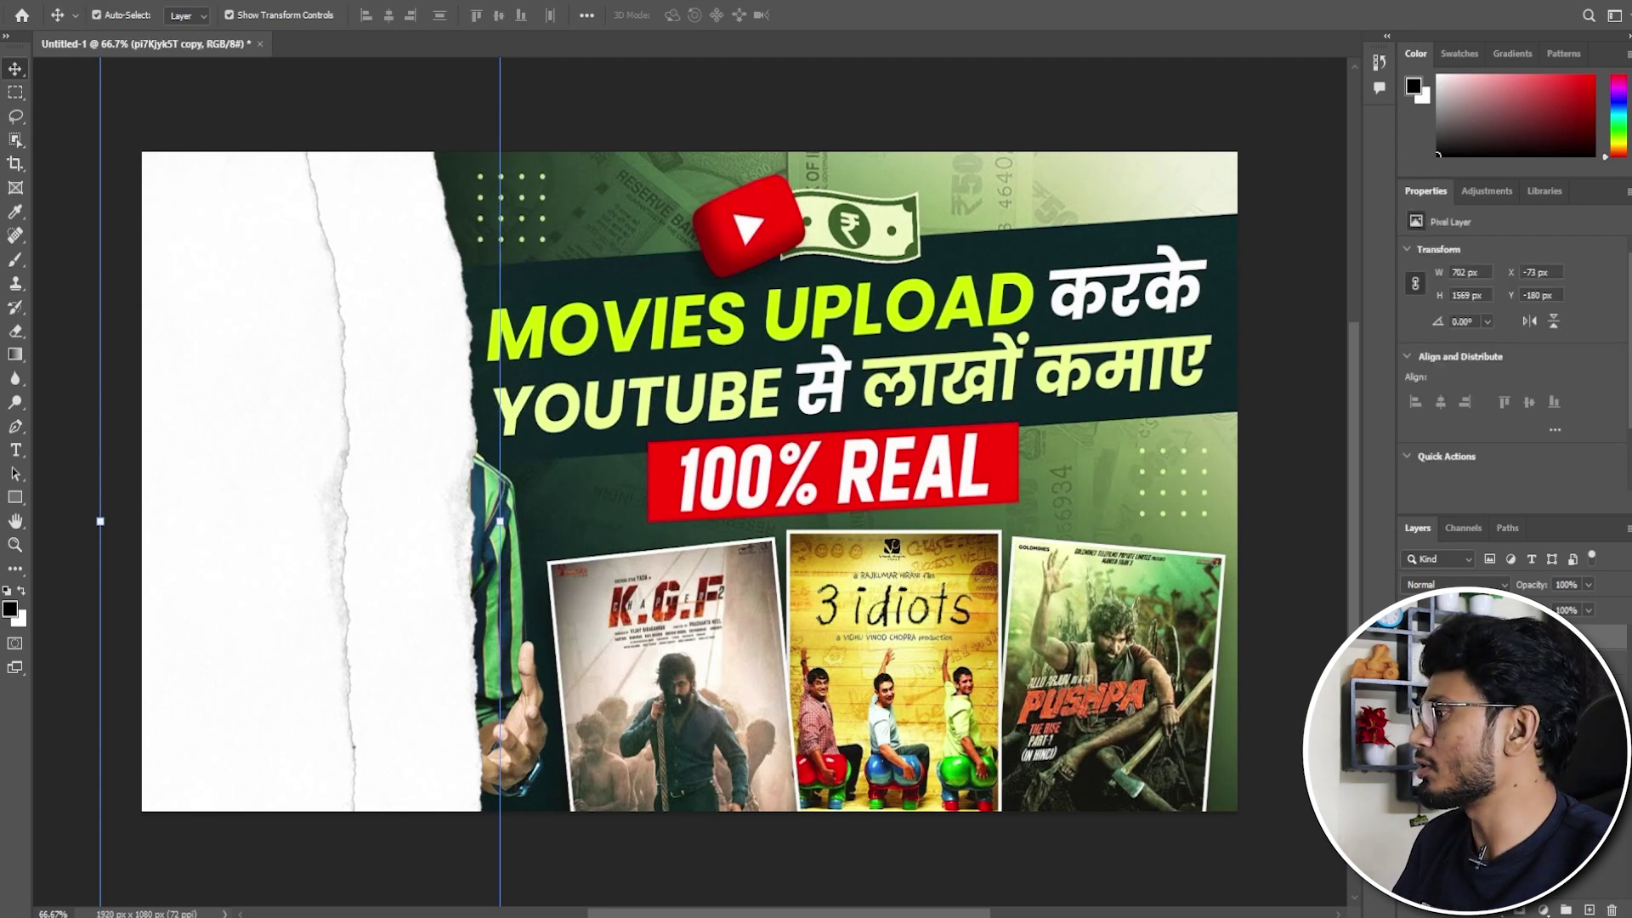
{"action": "left_click_drag", "start_coordinate": [346, 504], "coordinate": [526, 514]}
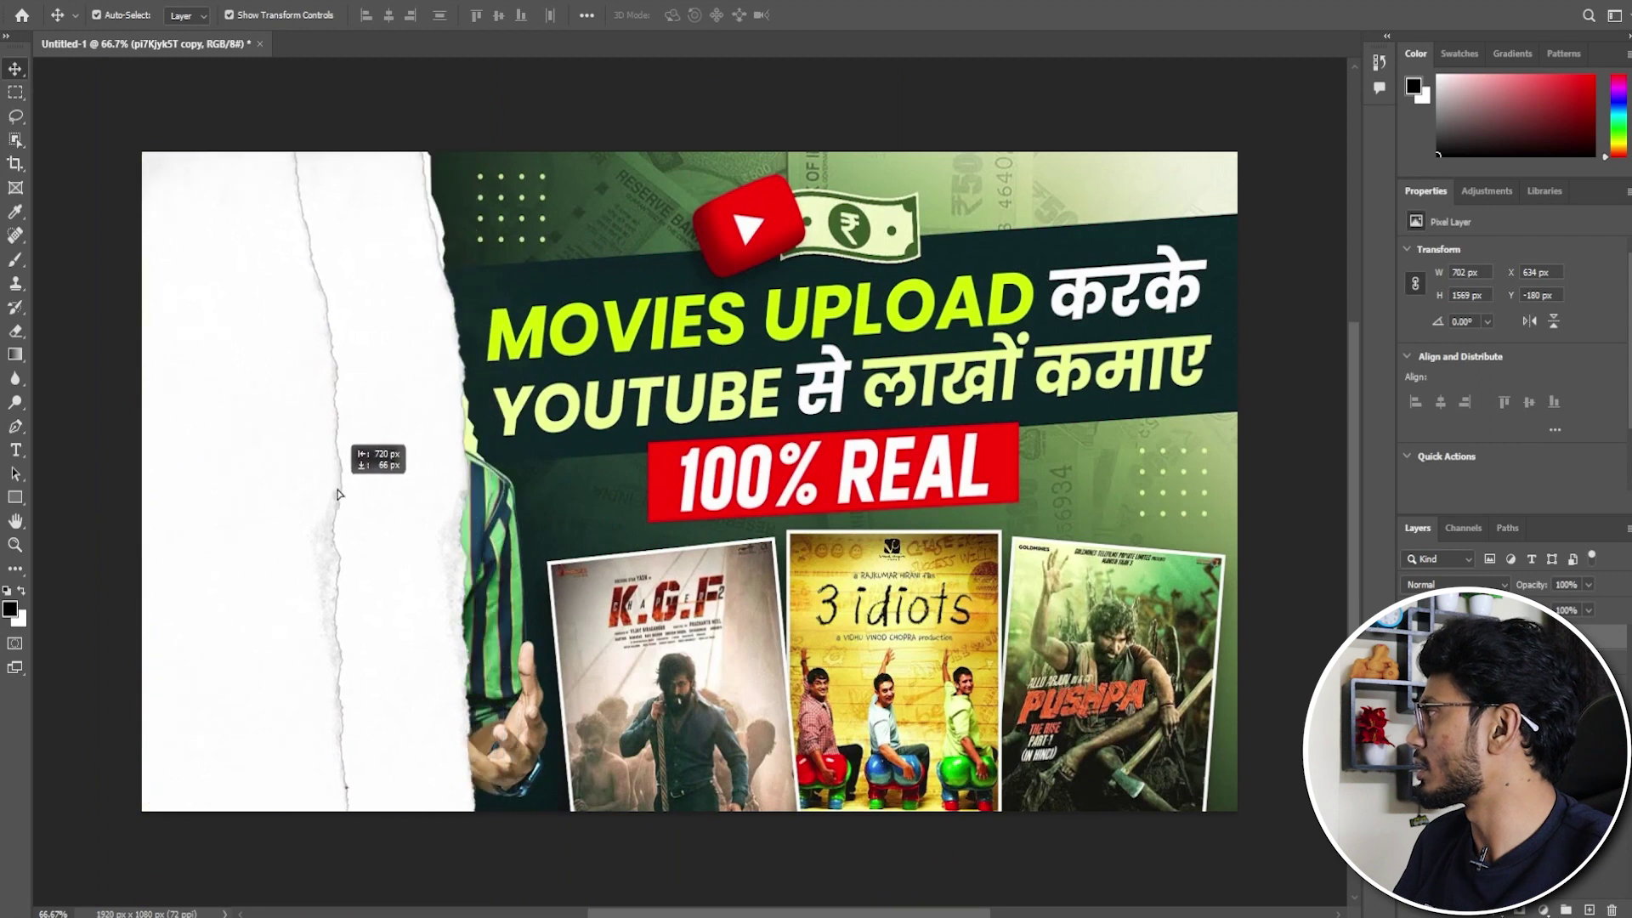
{"action": "left_click_drag", "start_coordinate": [527, 514], "coordinate": [316, 500]}
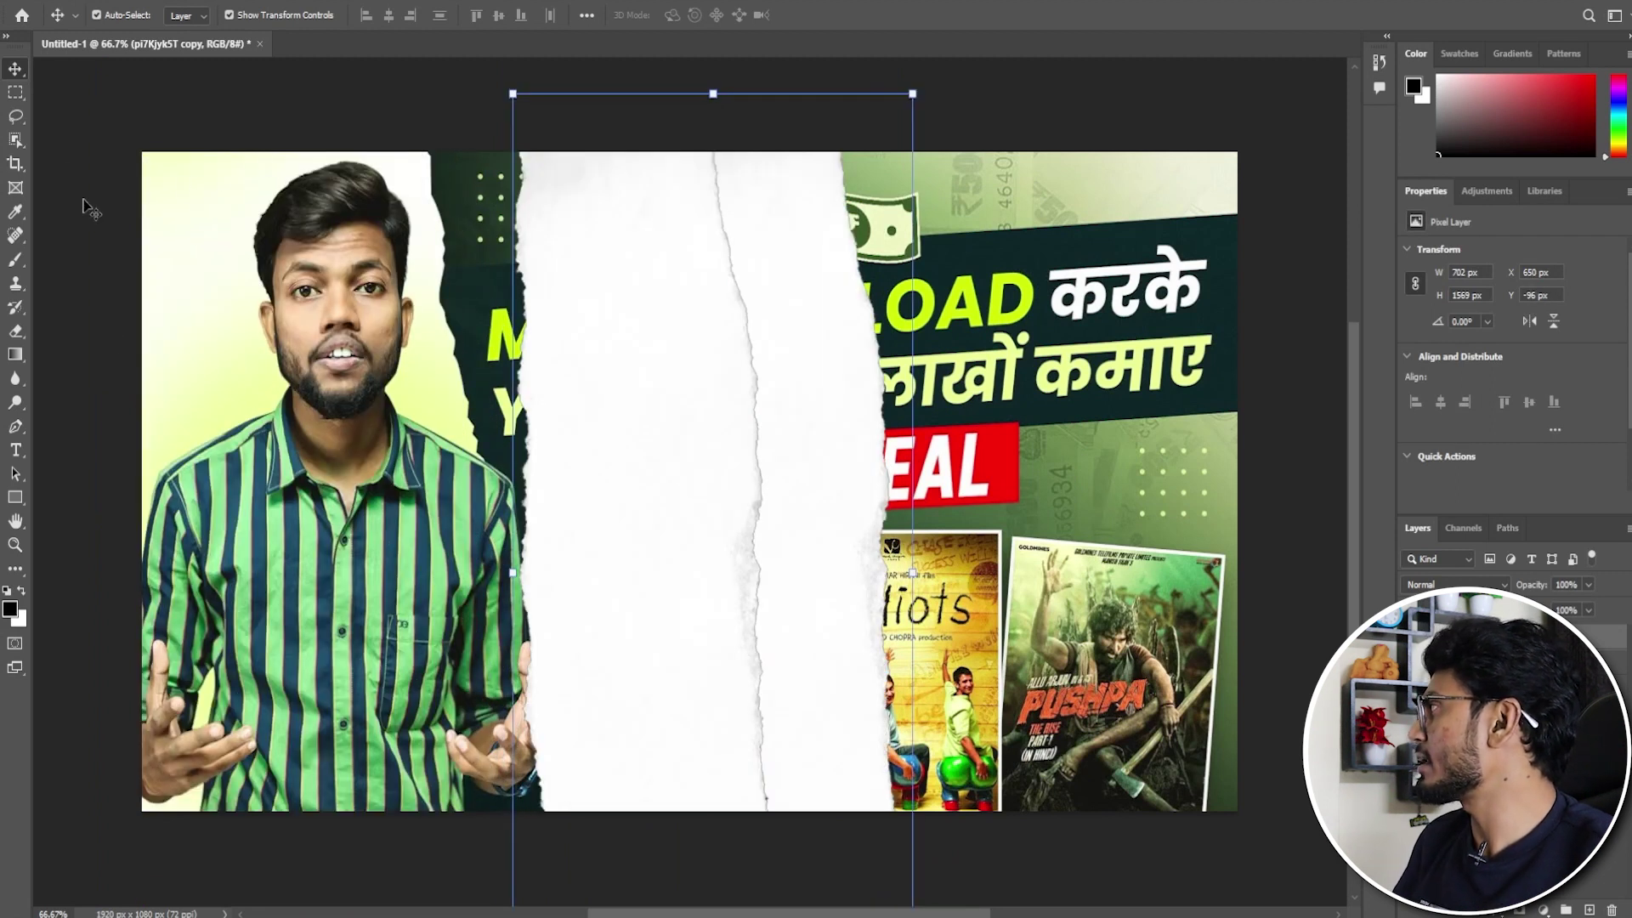
{"action": "left_click", "coordinate": [14, 499]}
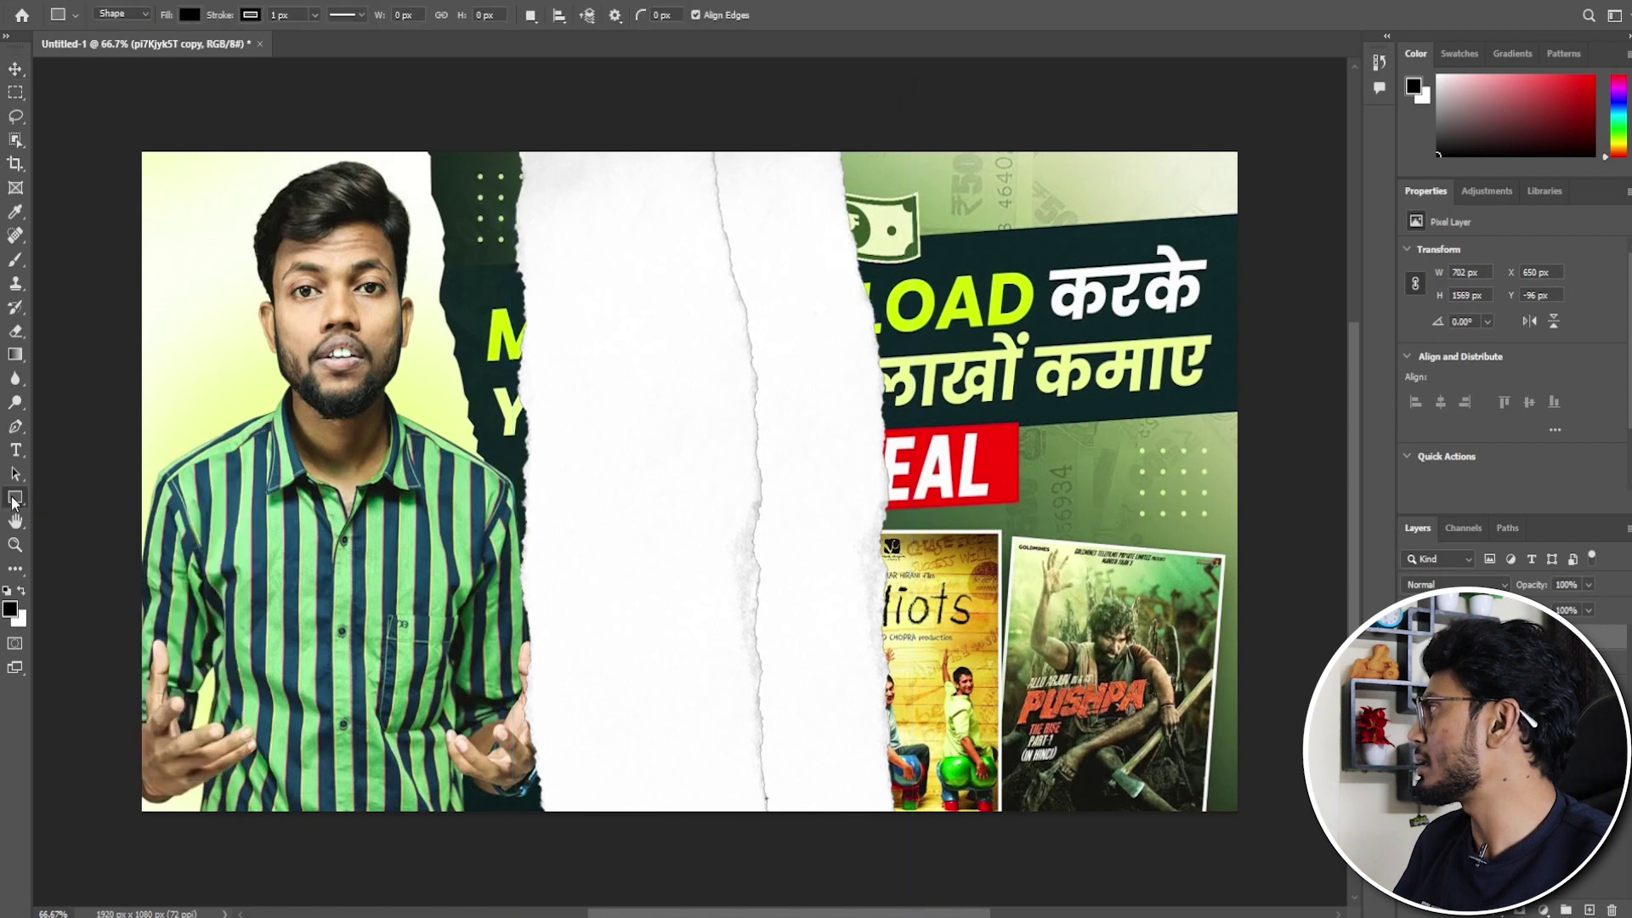
Draw a large rectangle filled with a white-to-pale-yellow (eefe9b) gradient.
{"action": "left_click_drag", "start_coordinate": [478, 127], "coordinate": [993, 823]}
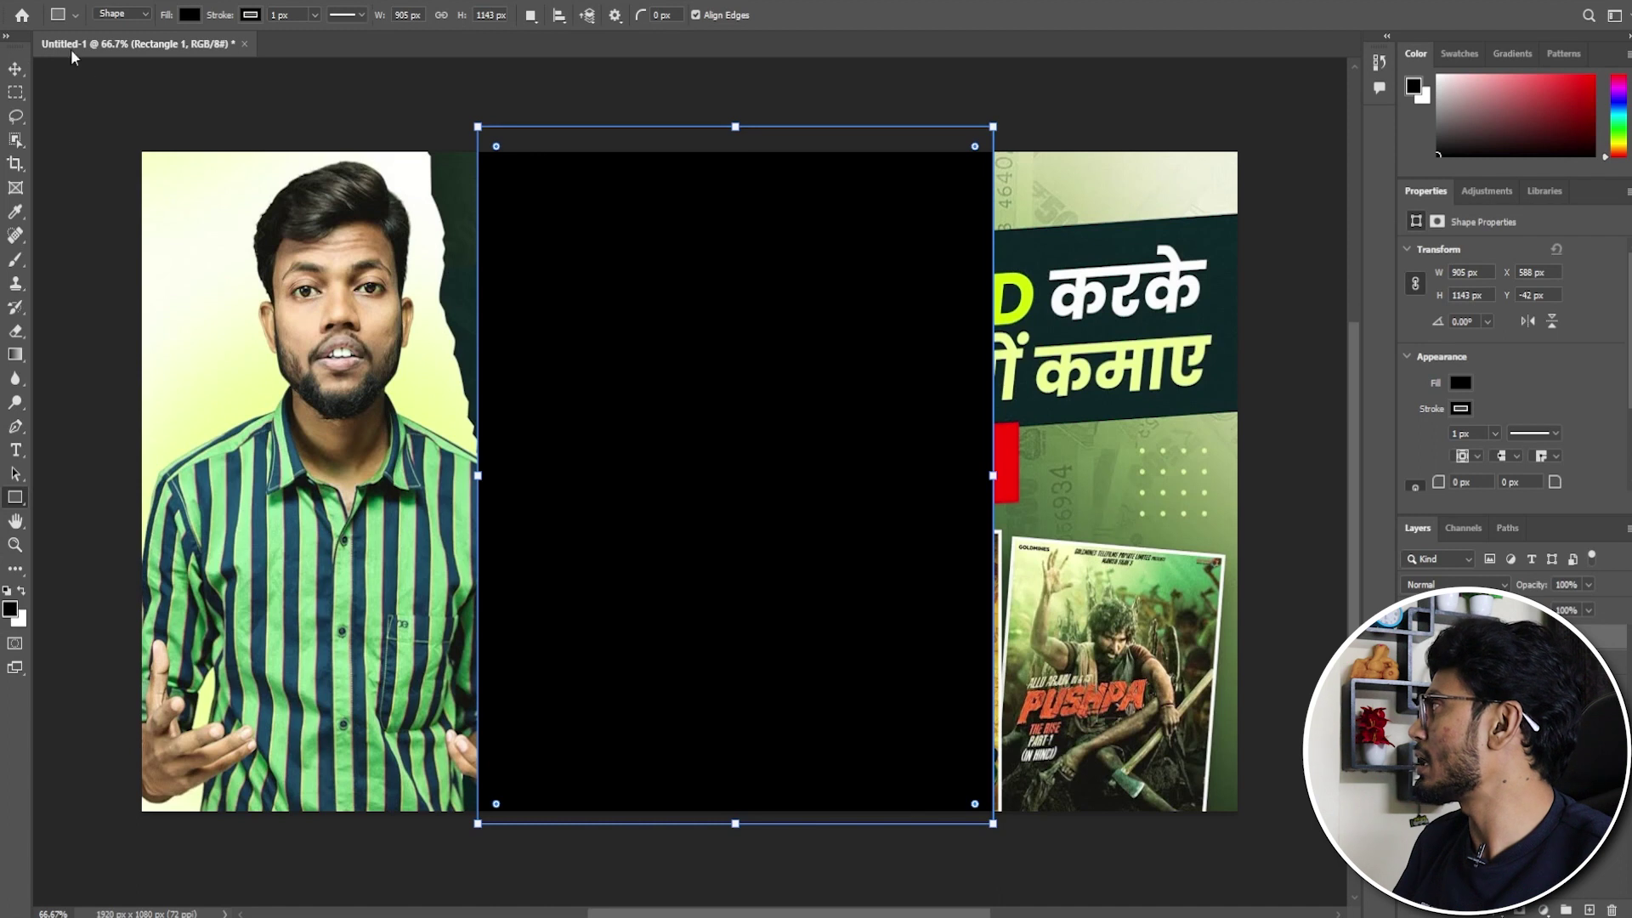
{"action": "left_click", "coordinate": [183, 17]}
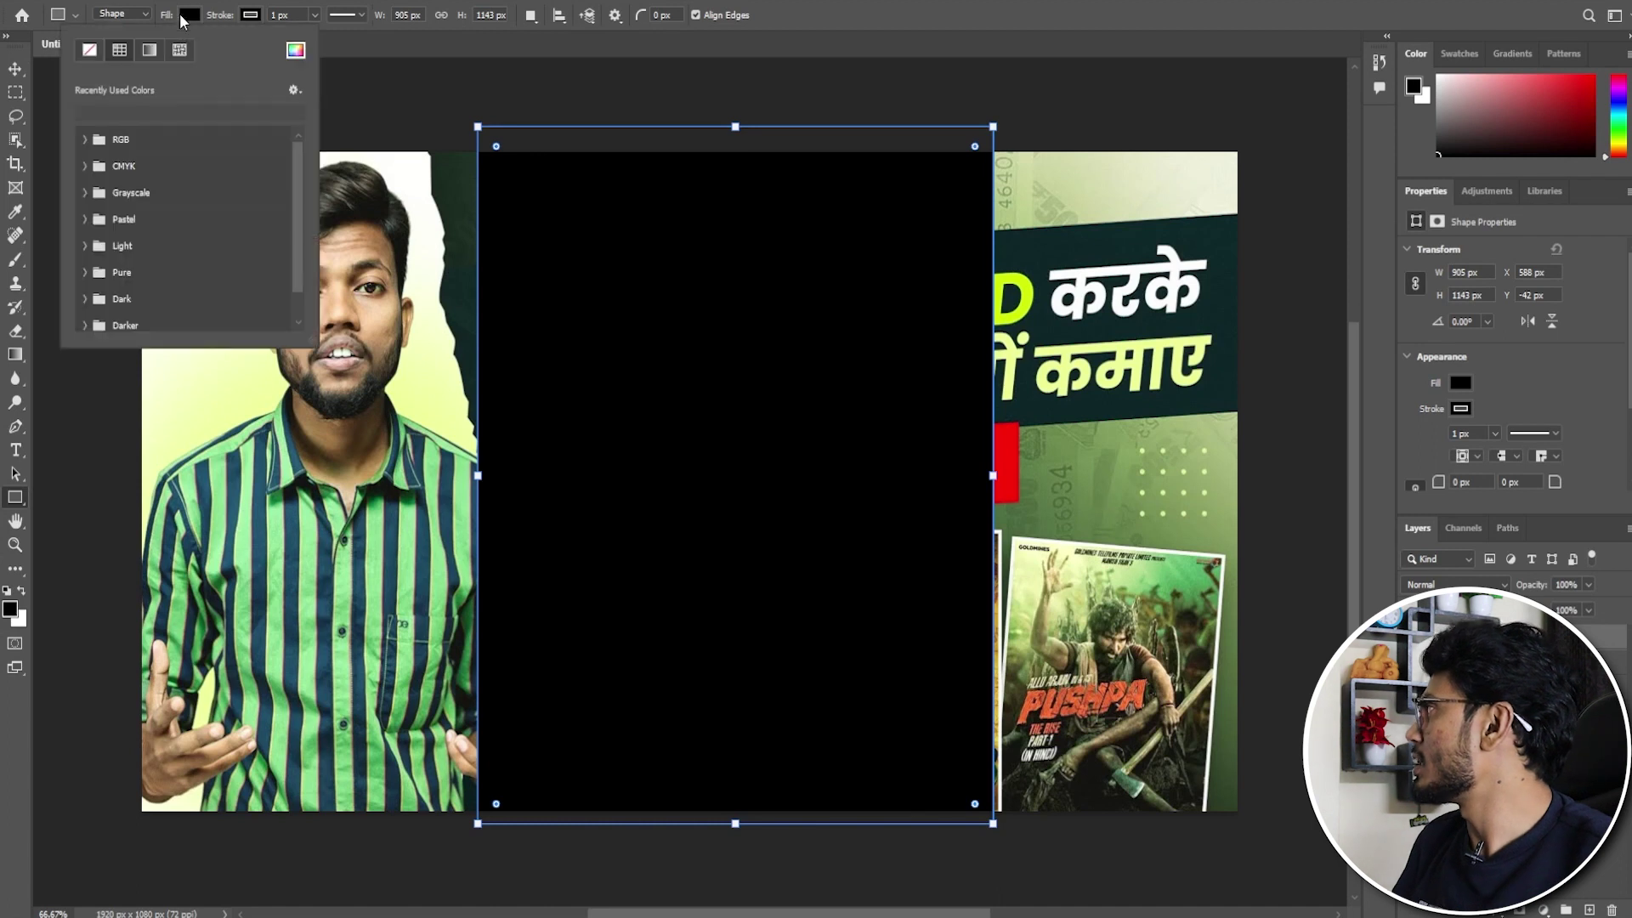
{"action": "left_click", "coordinate": [154, 52]}
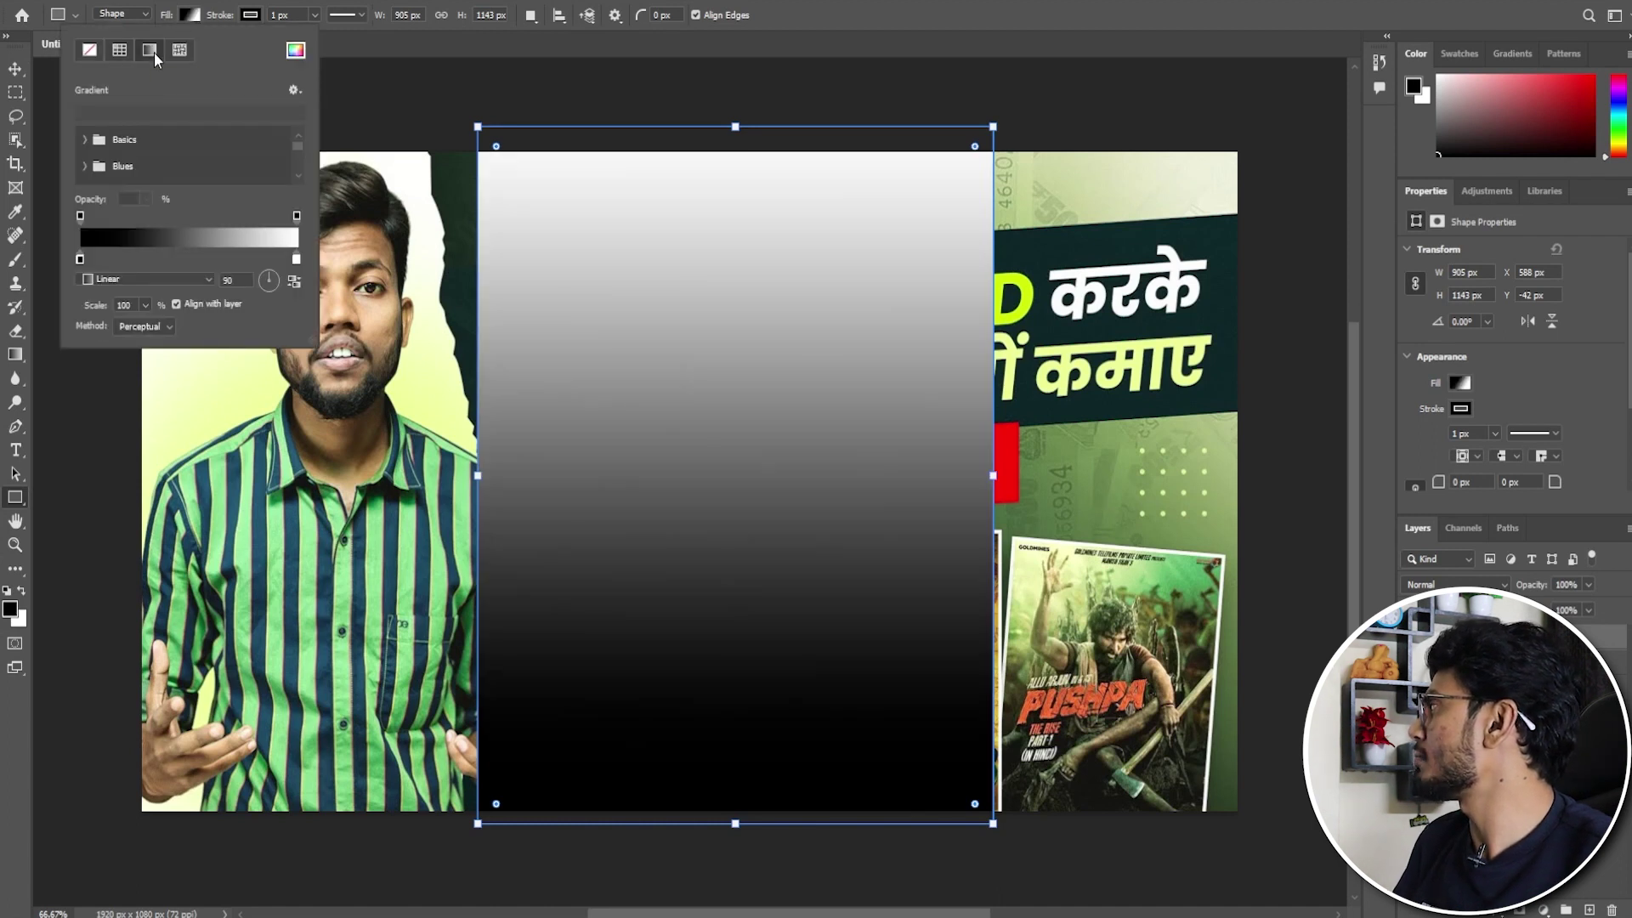
{"action": "double_click", "coordinate": [79, 259]}
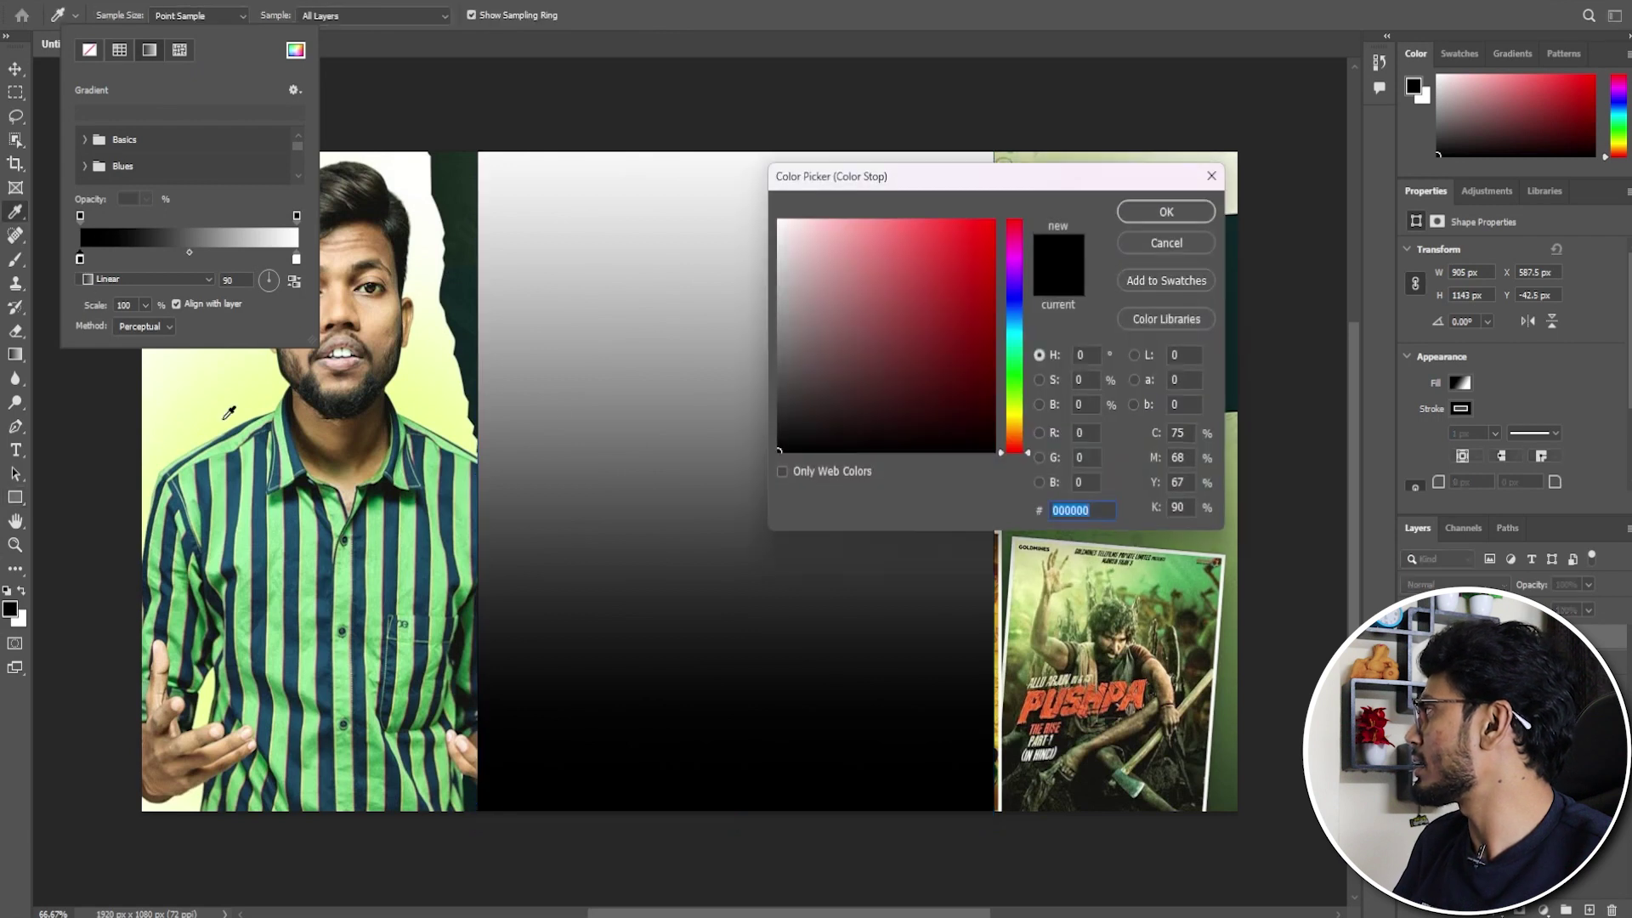
{"action": "left_click", "coordinate": [410, 401]}
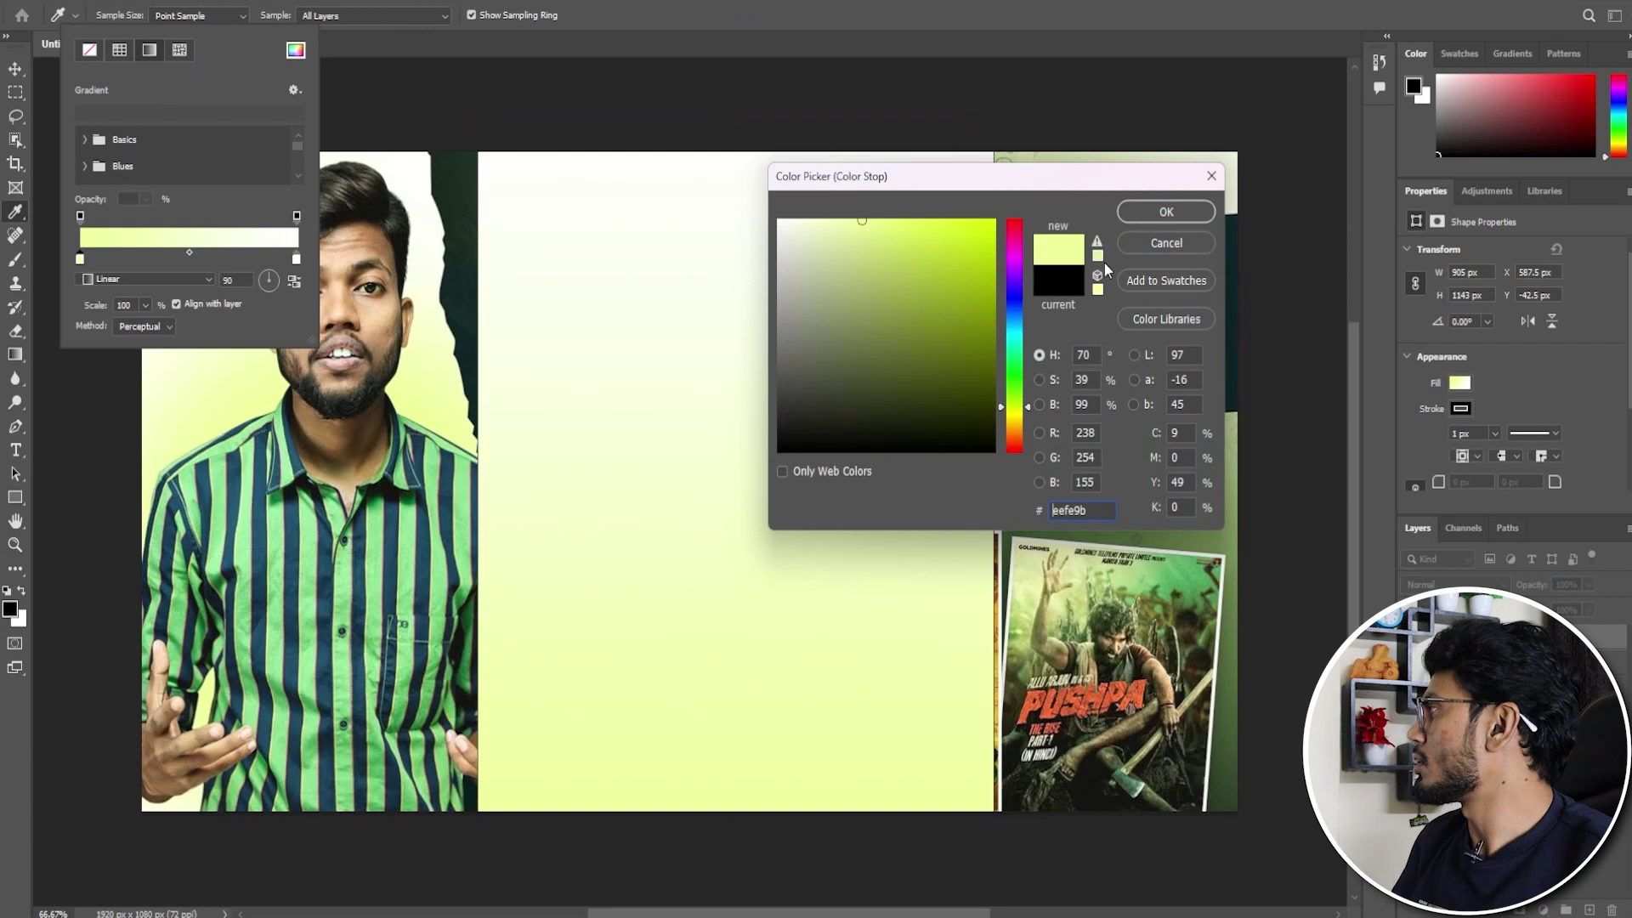
{"action": "left_click", "coordinate": [1165, 214]}
{"action": "left_click", "coordinate": [14, 72]}
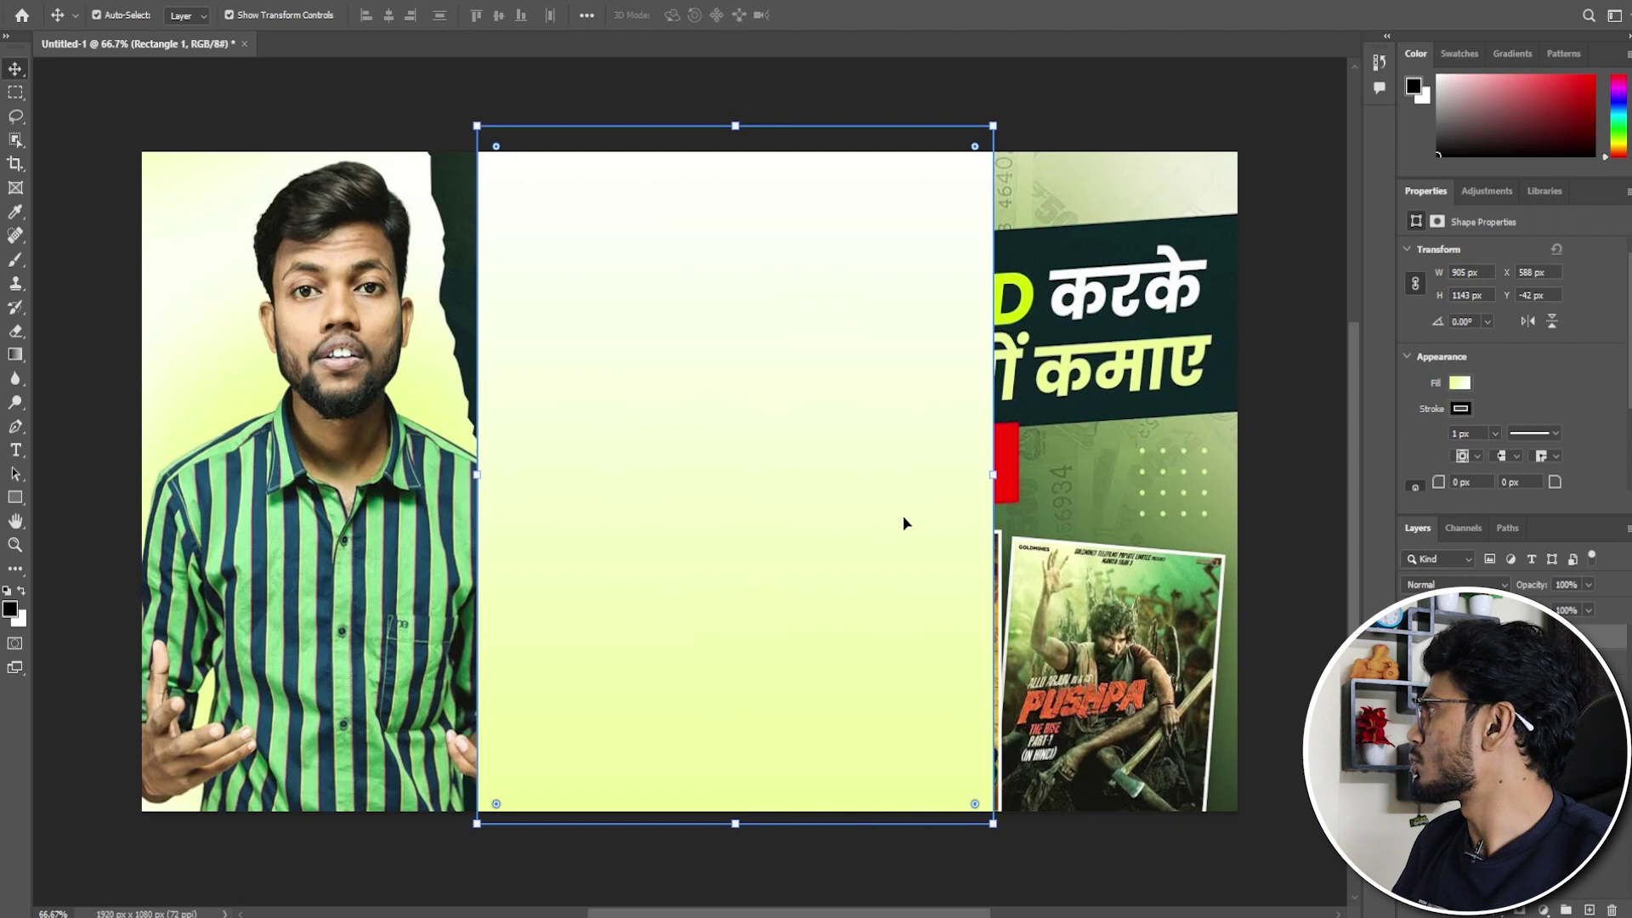
Move the torn-paper strip and gradient rectangle left, clipping the gradient to the strip.
{"action": "left_click_drag", "start_coordinate": [903, 517], "coordinate": [439, 513]}
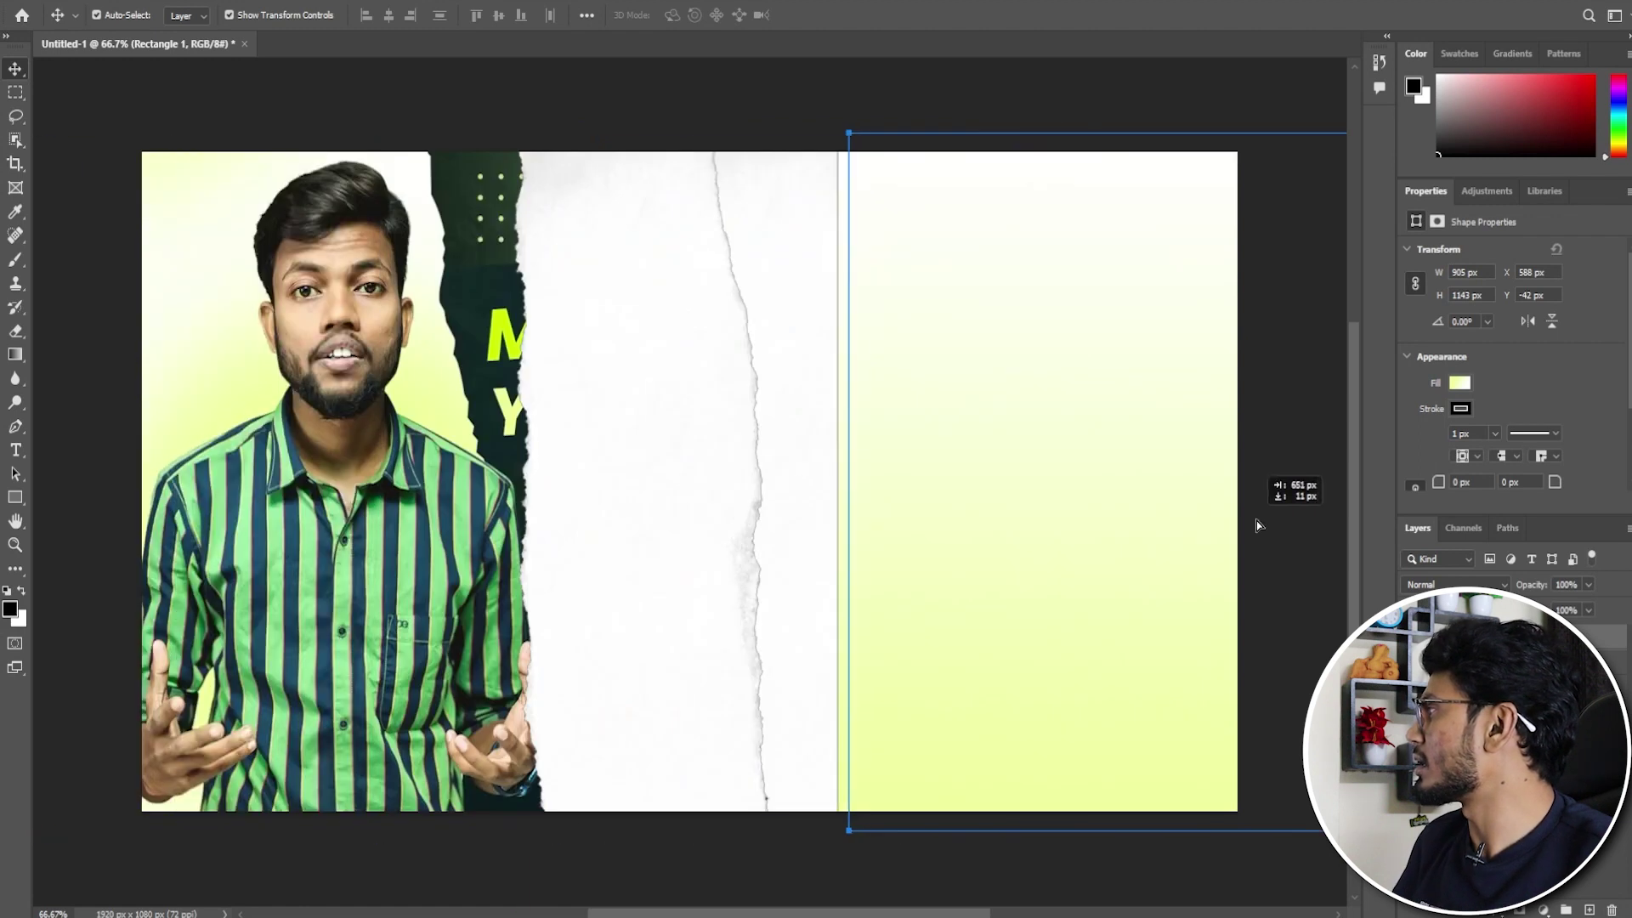
{"action": "left_click_drag", "start_coordinate": [440, 512], "coordinate": [1300, 520]}
{"action": "left_click", "coordinate": [738, 485]}
{"action": "left_click_drag", "start_coordinate": [738, 486], "coordinate": [297, 493]}
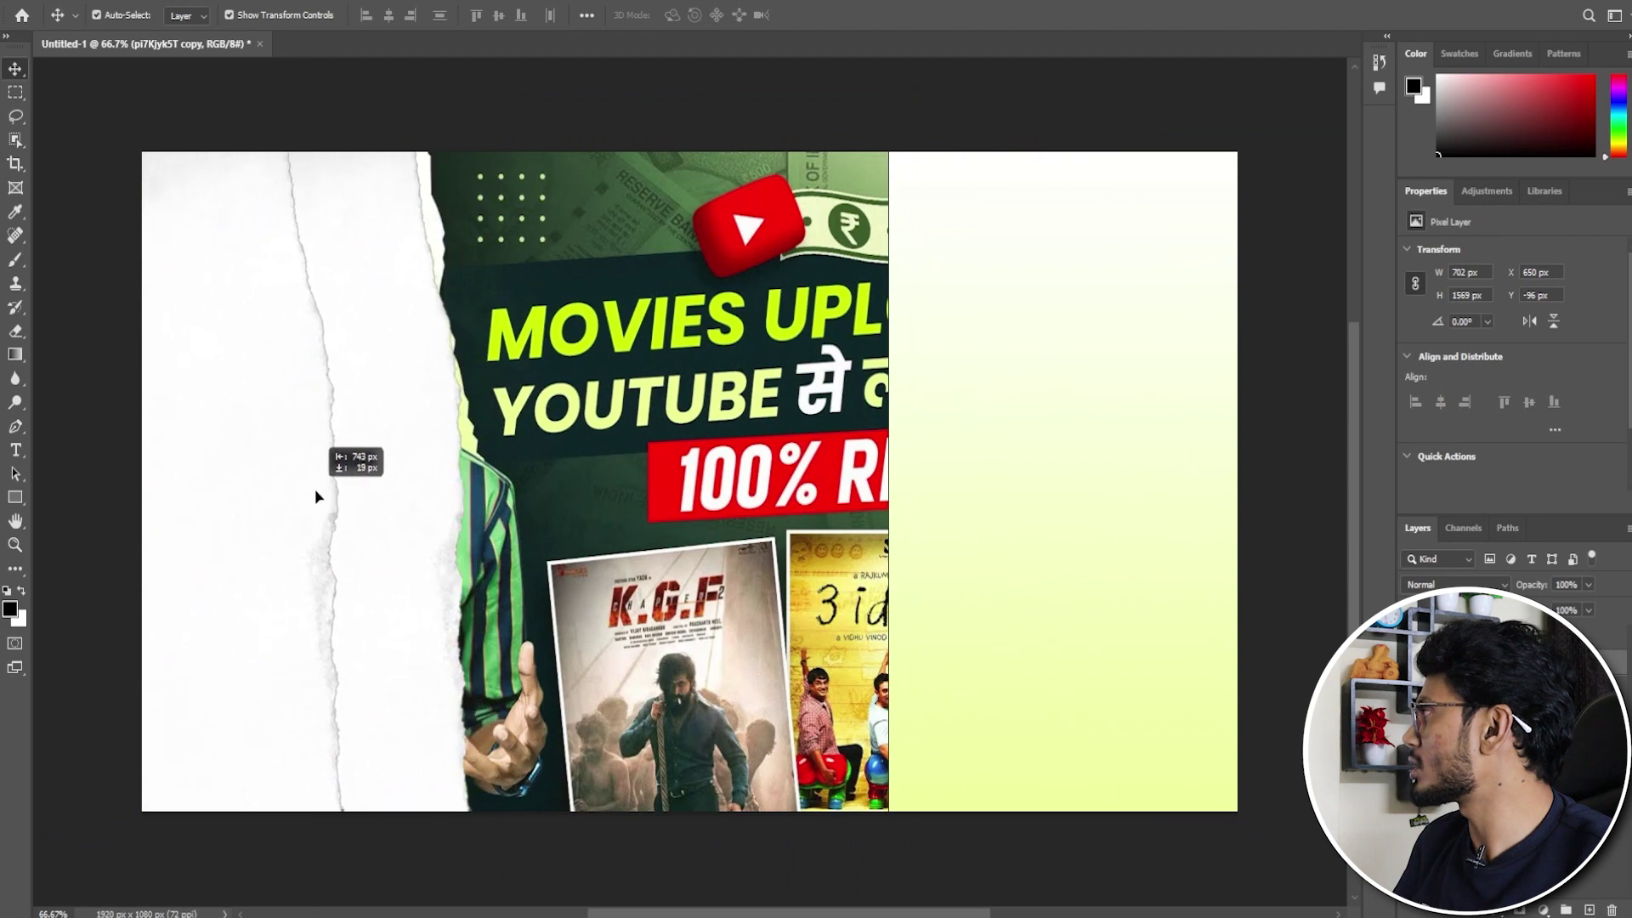
{"action": "left_click_drag", "start_coordinate": [297, 491], "coordinate": [318, 494]}
{"action": "left_click", "coordinate": [1132, 483]}
{"action": "left_click_drag", "start_coordinate": [1139, 488], "coordinate": [359, 488]}
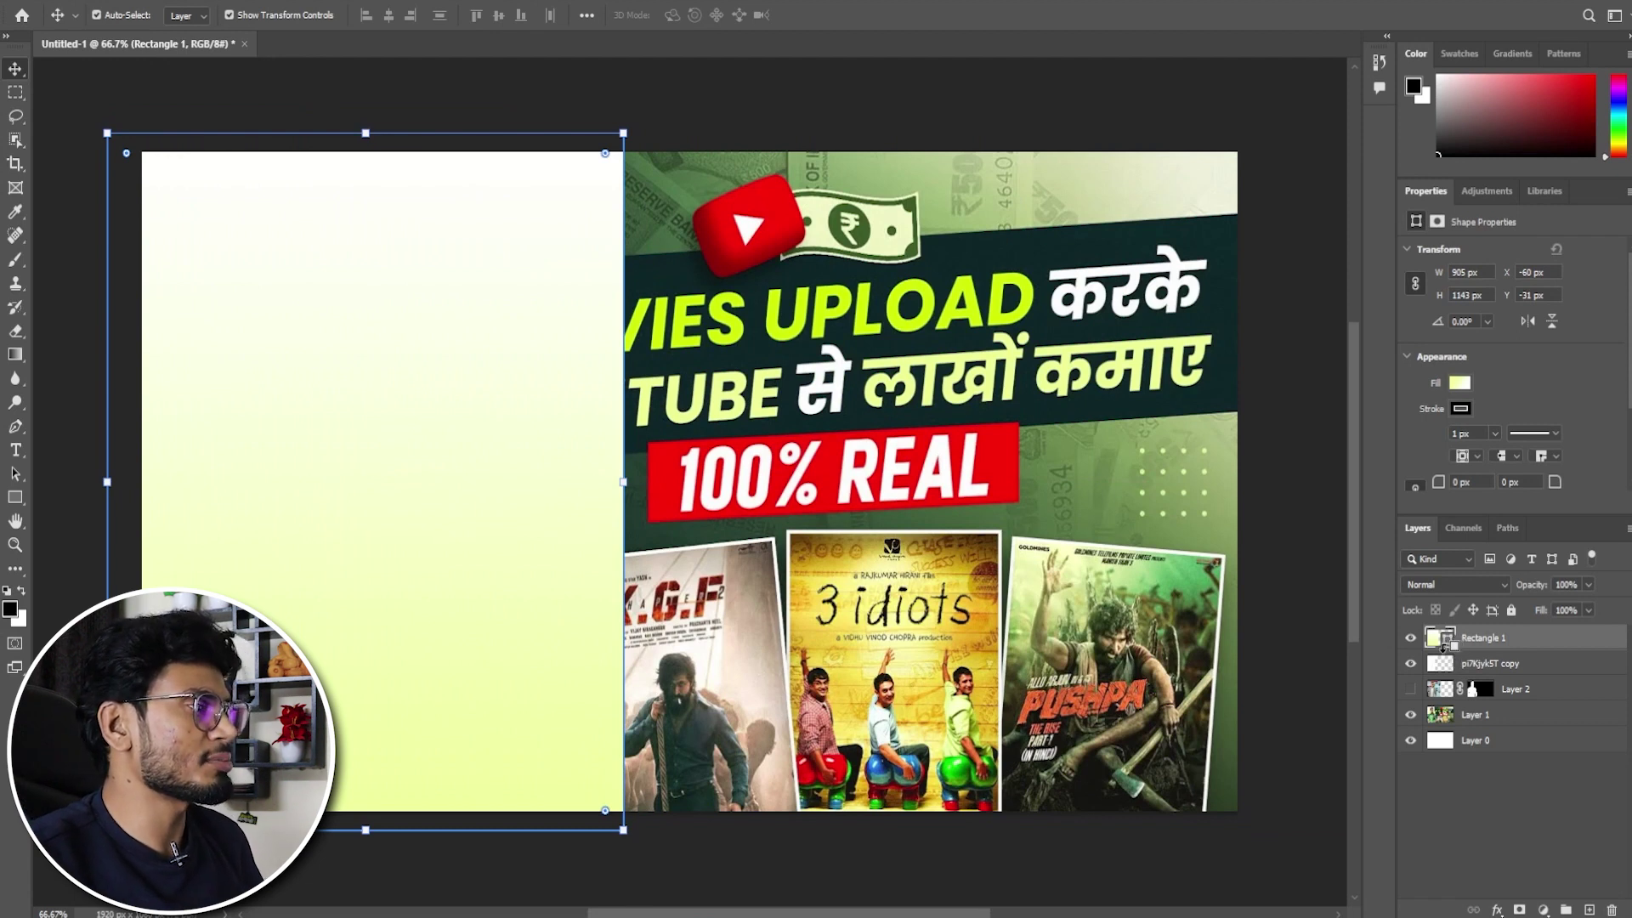
{"action": "left_click", "coordinate": [1442, 649], "text": "alt"}
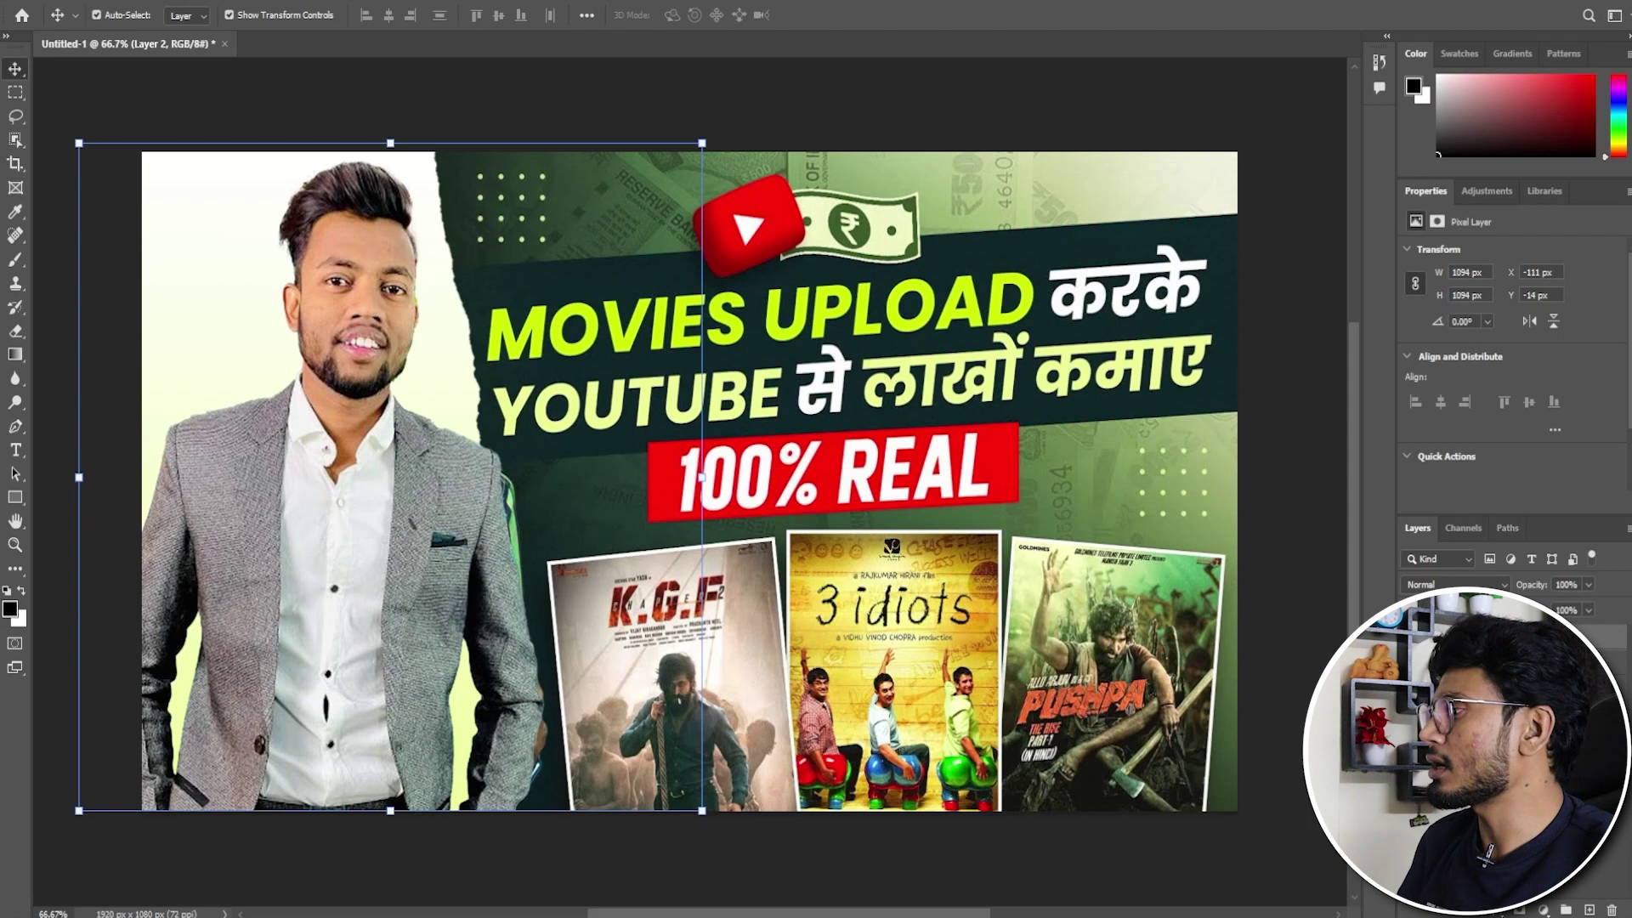
Toggle the person photo layer's visibility, then switch to the 'indian money' image results.
{"action": "key", "text": "ctrl+comma"}
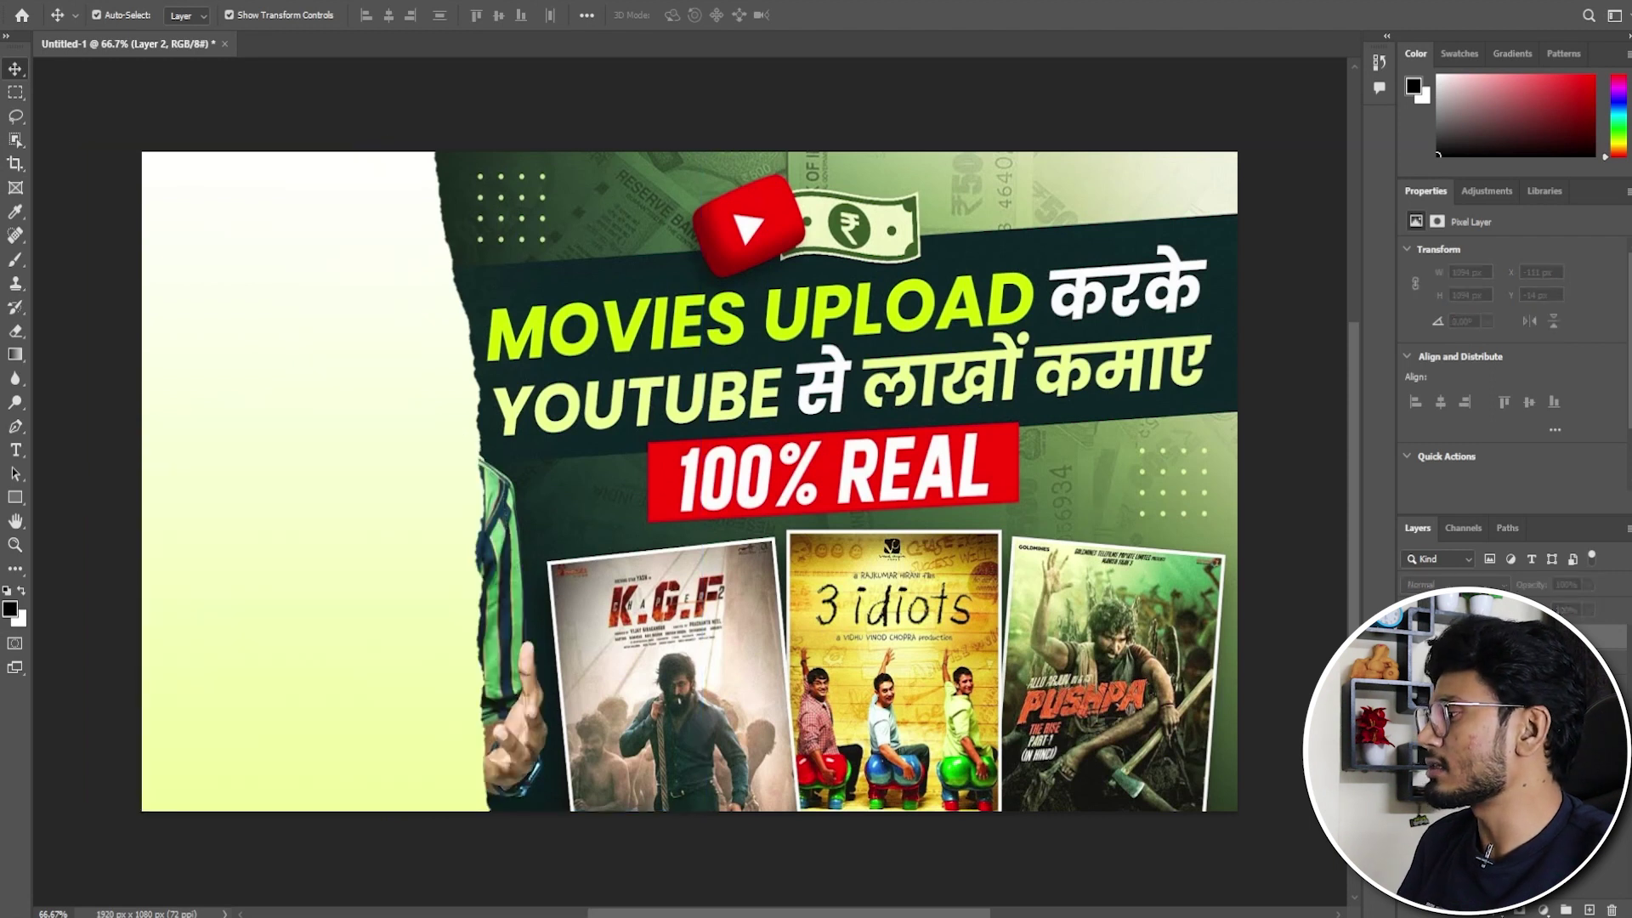
{"action": "key", "text": "ctrl+comma"}
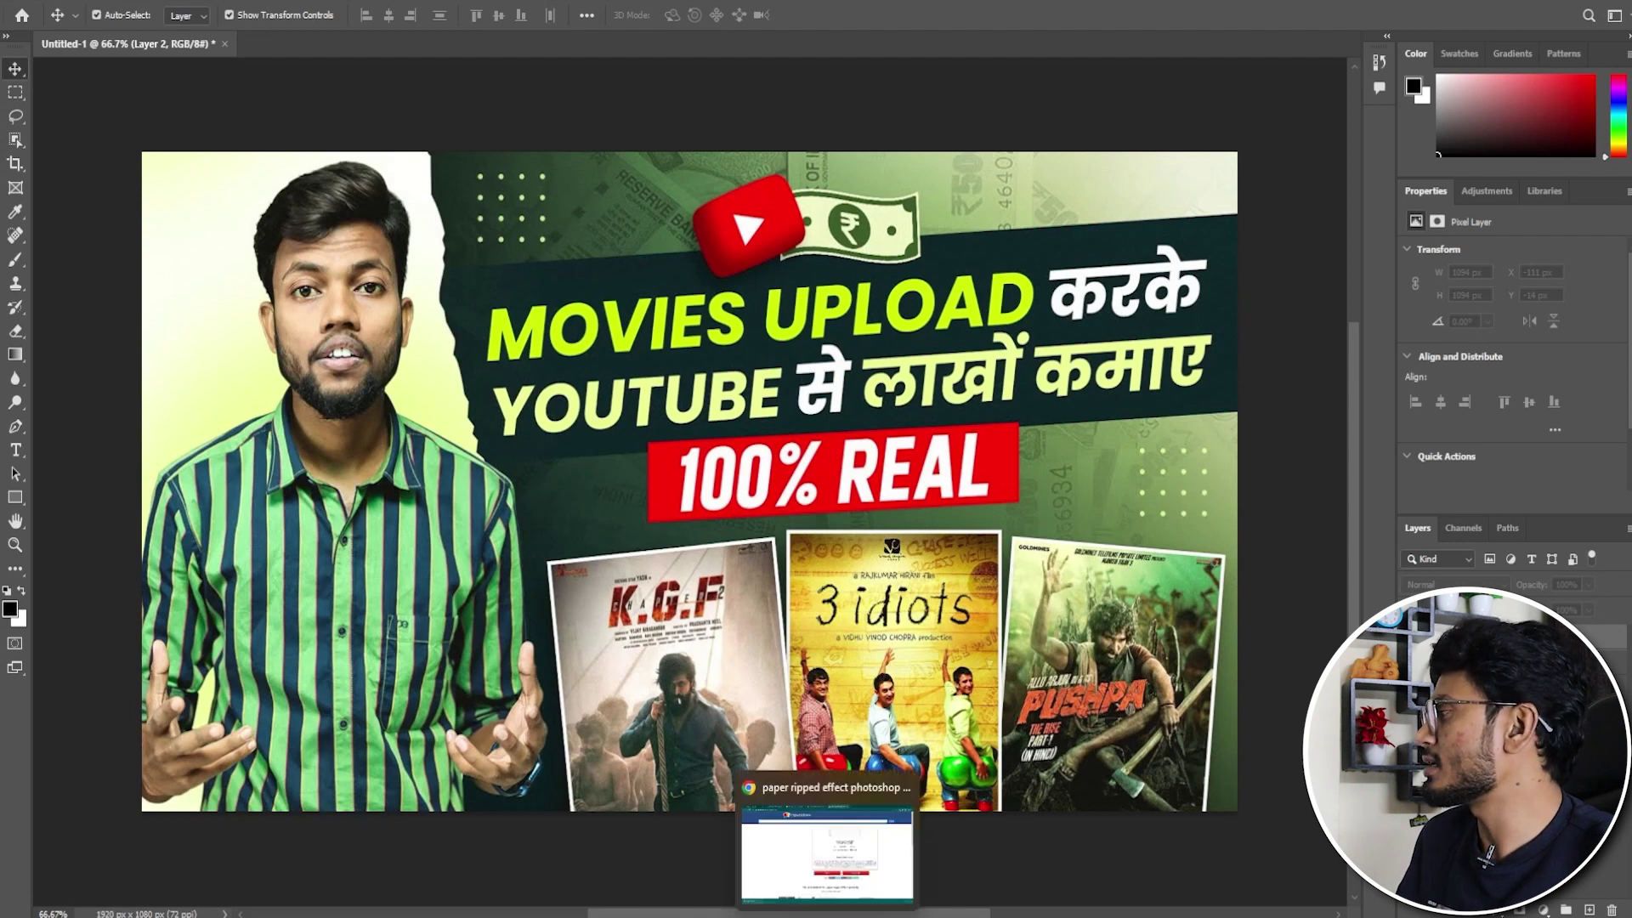
{"action": "left_click", "coordinate": [879, 909]}
{"action": "left_click", "coordinate": [1033, 5]}
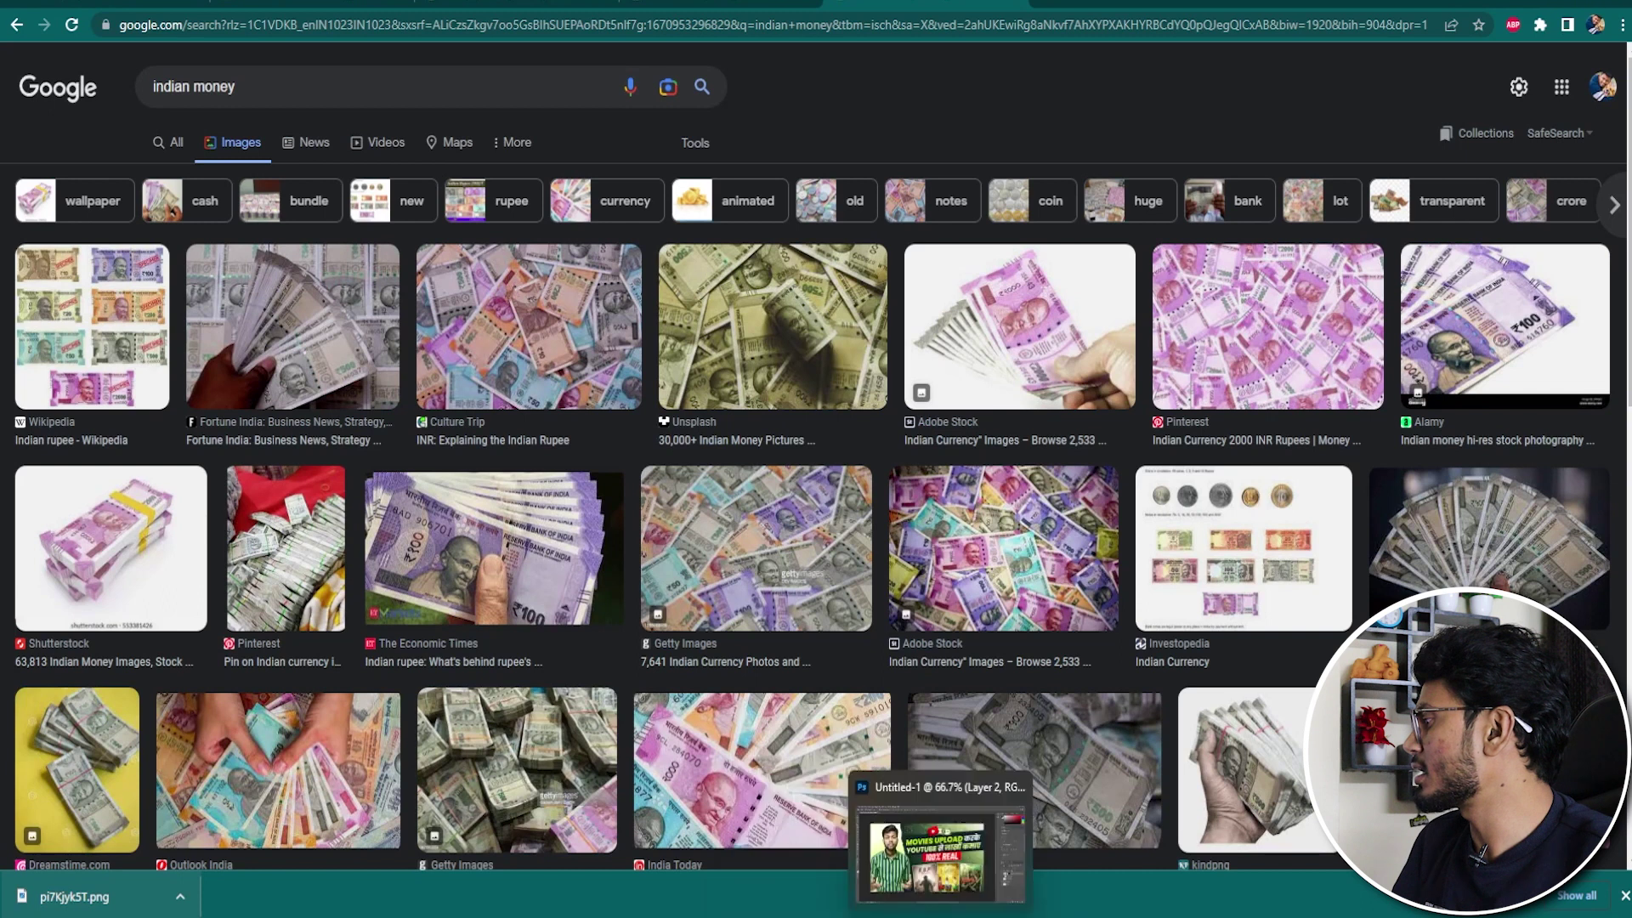
Copy the Unsplash photo of scattered 500-rupee notes and return to Photoshop.
{"action": "left_click", "coordinate": [969, 858]}
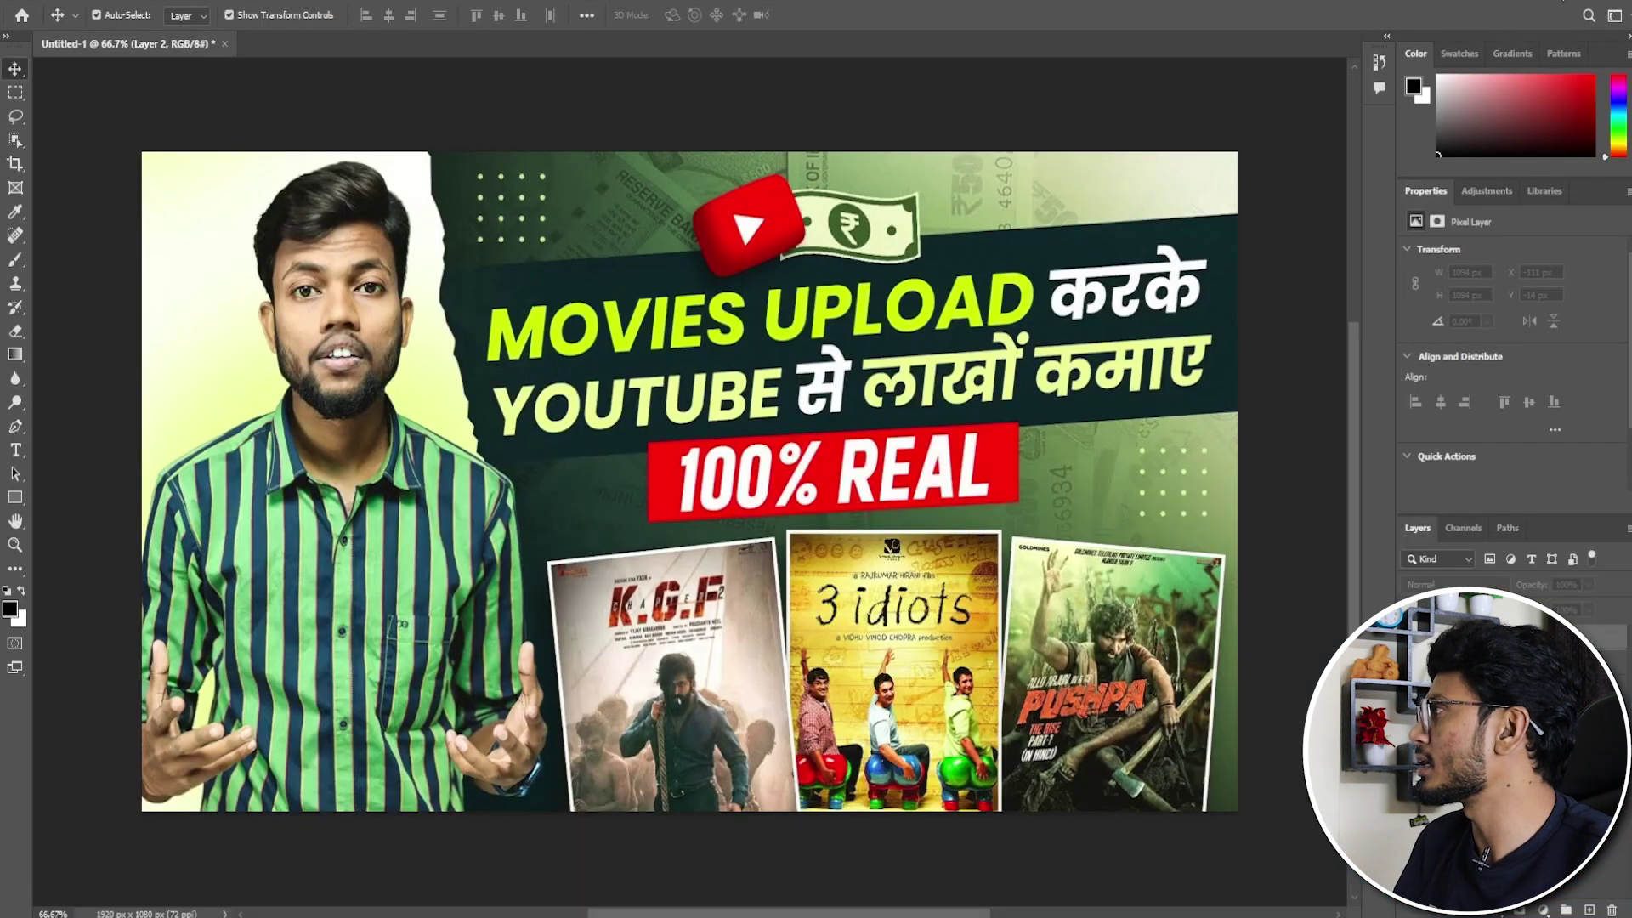
{"action": "key", "text": "alt+Tab"}
{"action": "left_click", "coordinate": [745, 191]}
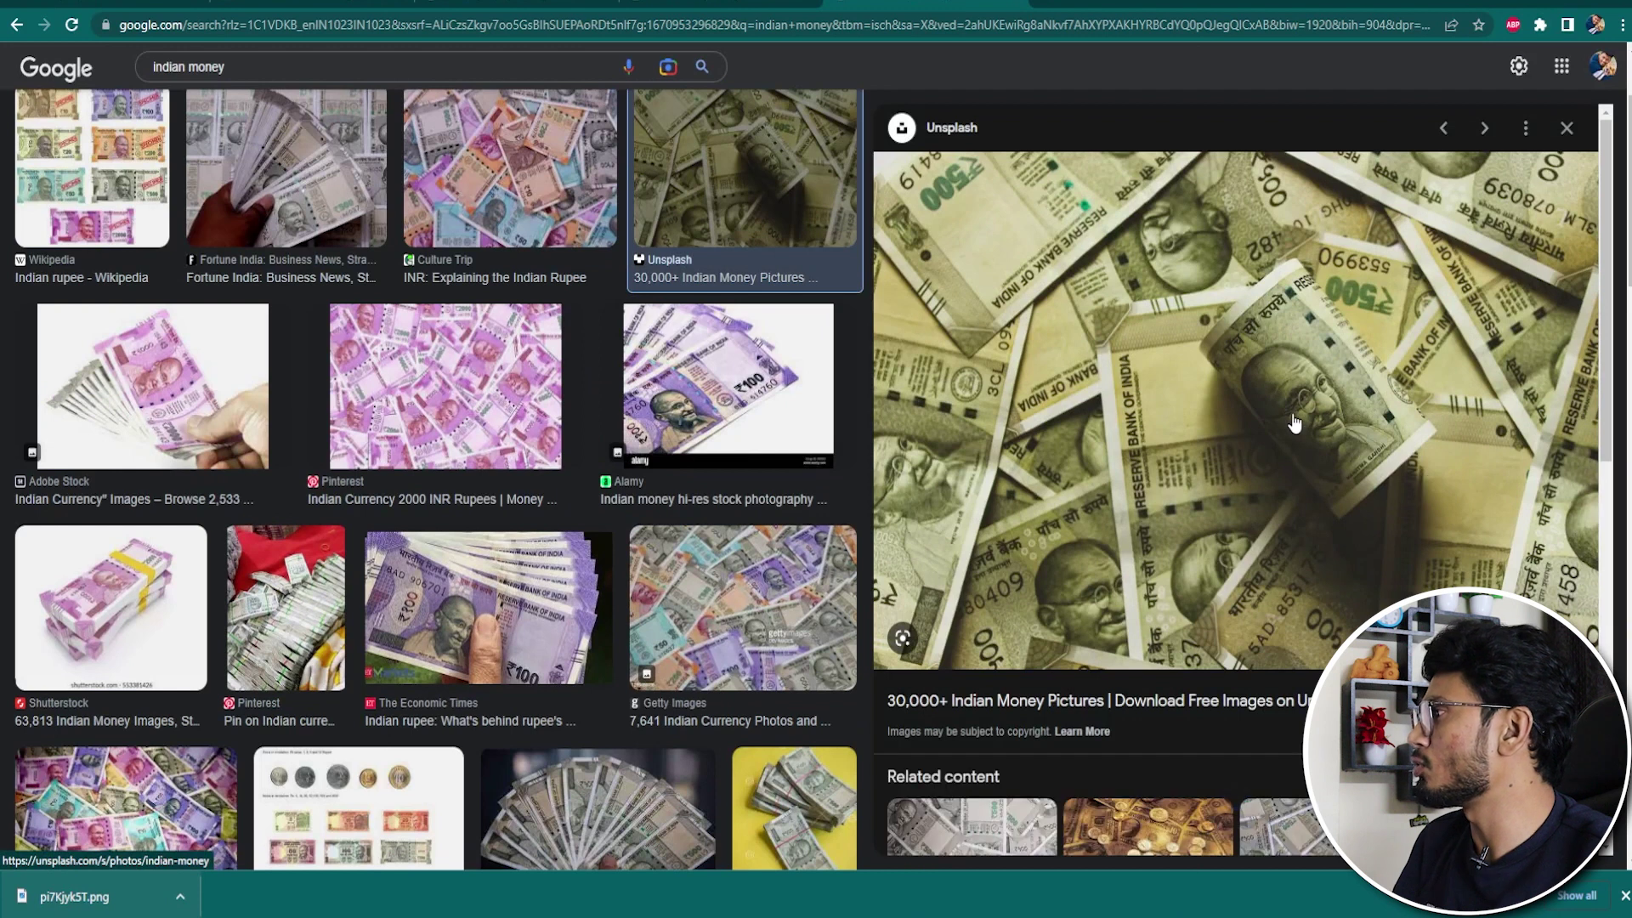
{"action": "right_click", "coordinate": [1266, 364]}
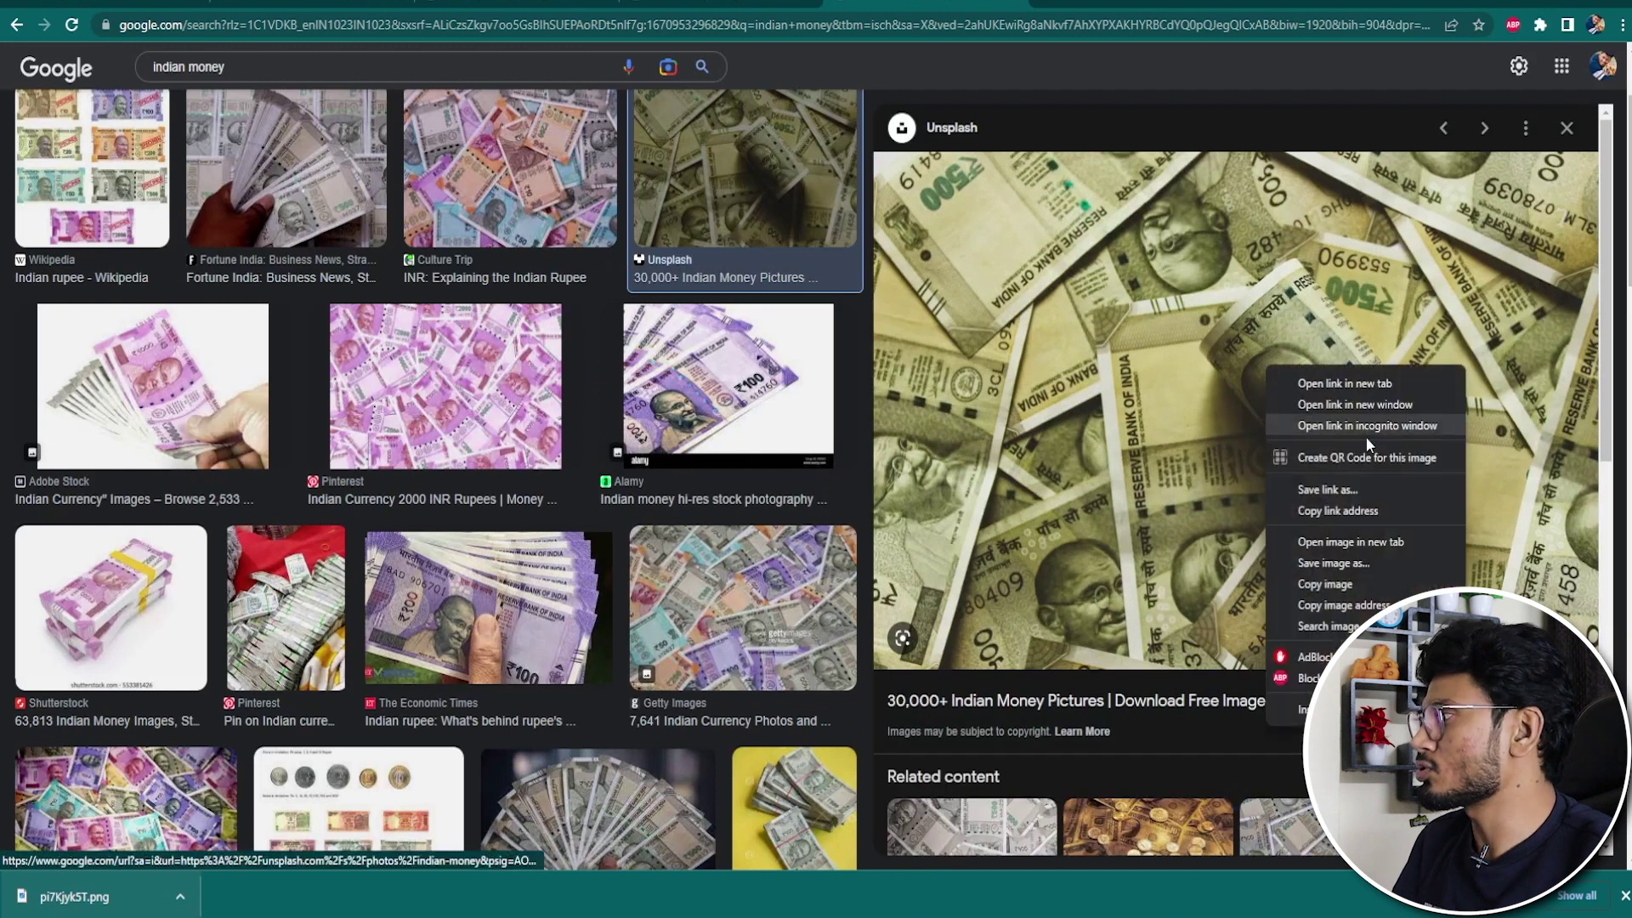
{"action": "left_click", "coordinate": [1337, 587]}
{"action": "key", "text": "alt+Tab"}
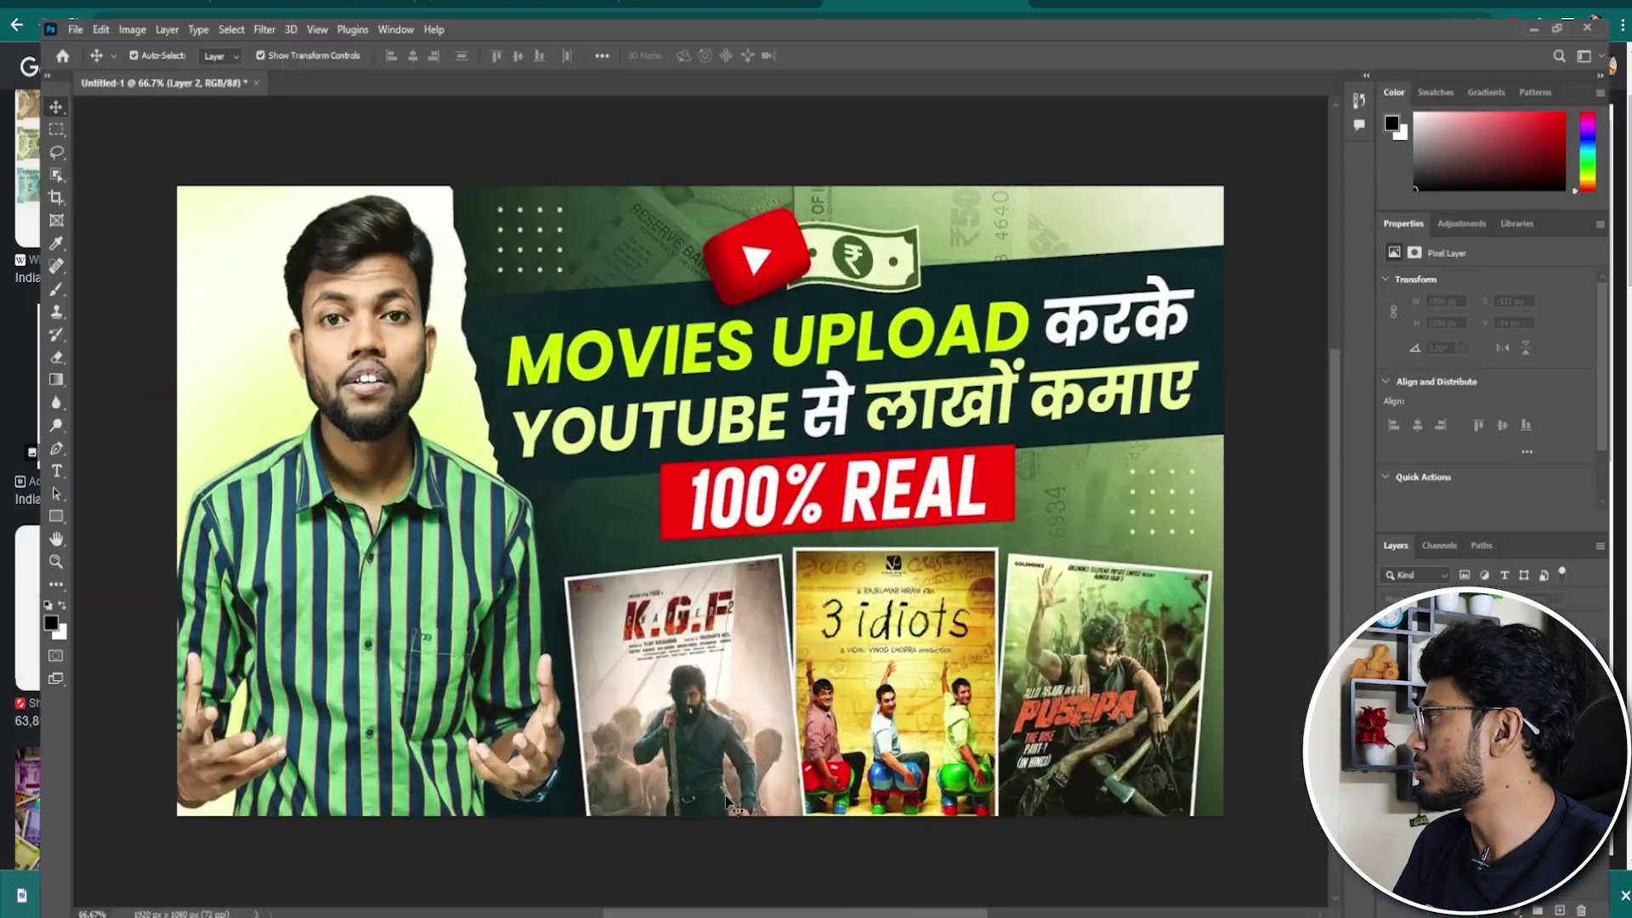
Paste the rupee-notes photo as a new layer, scale it to about 162% and shift it right of the presenter.
{"action": "key", "text": "ctrl+v"}
{"action": "left_click_drag", "start_coordinate": [903, 407], "coordinate": [931, 291]}
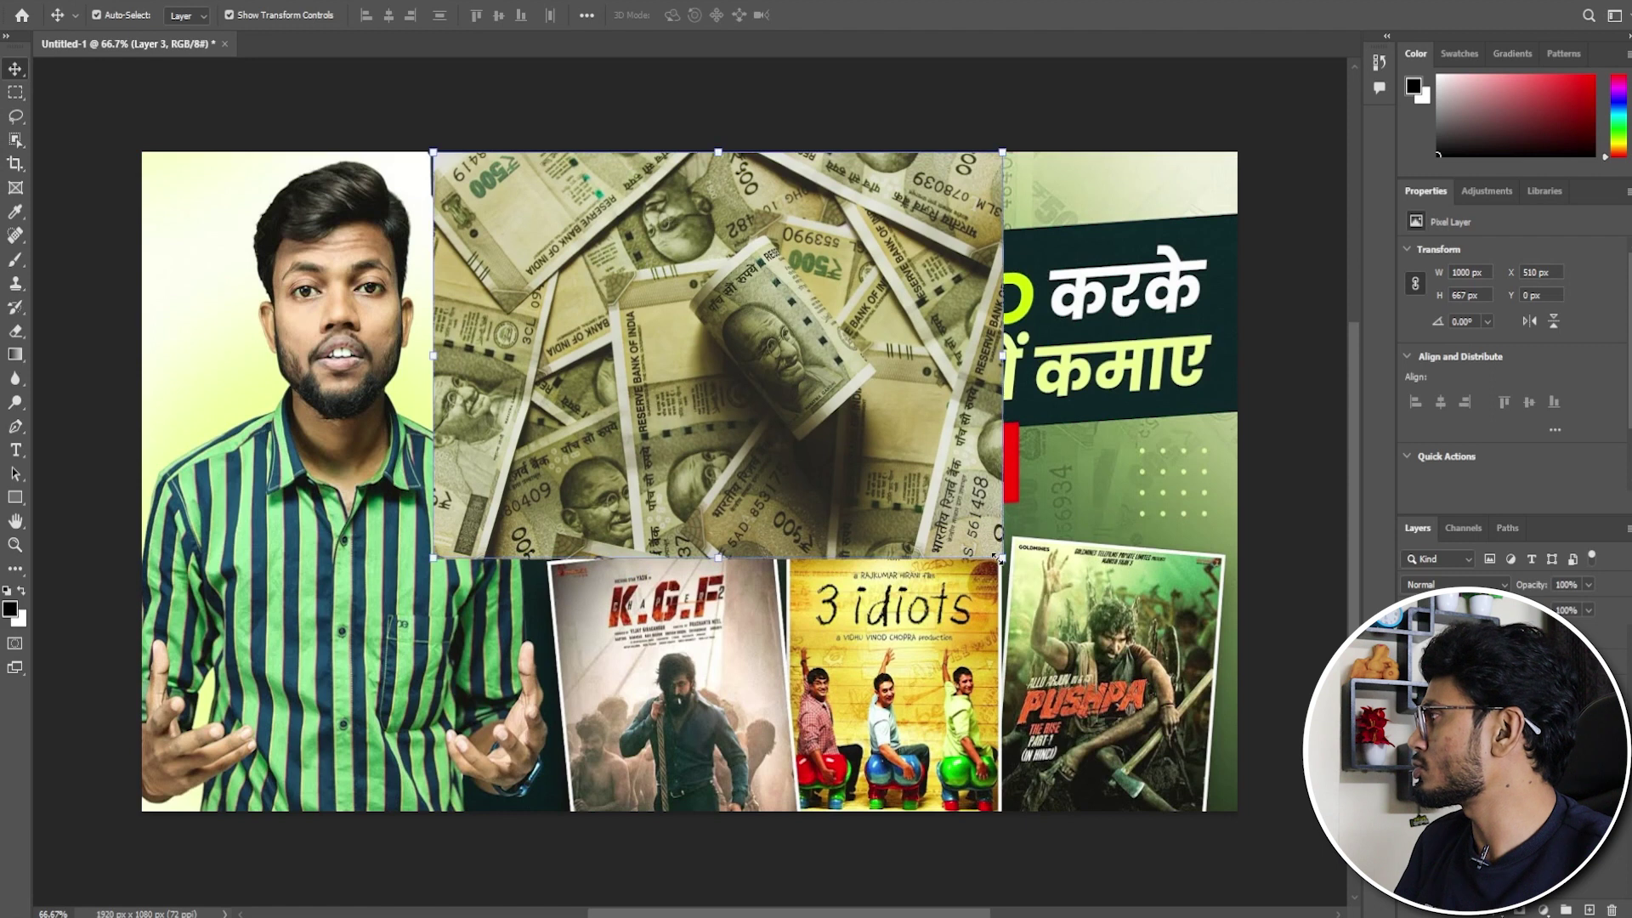
{"action": "key", "text": "ctrl+t"}
{"action": "left_click_drag", "start_coordinate": [1003, 356], "coordinate": [1236, 355]}
{"action": "left_click_drag", "start_coordinate": [1013, 444], "coordinate": [1013, 521]}
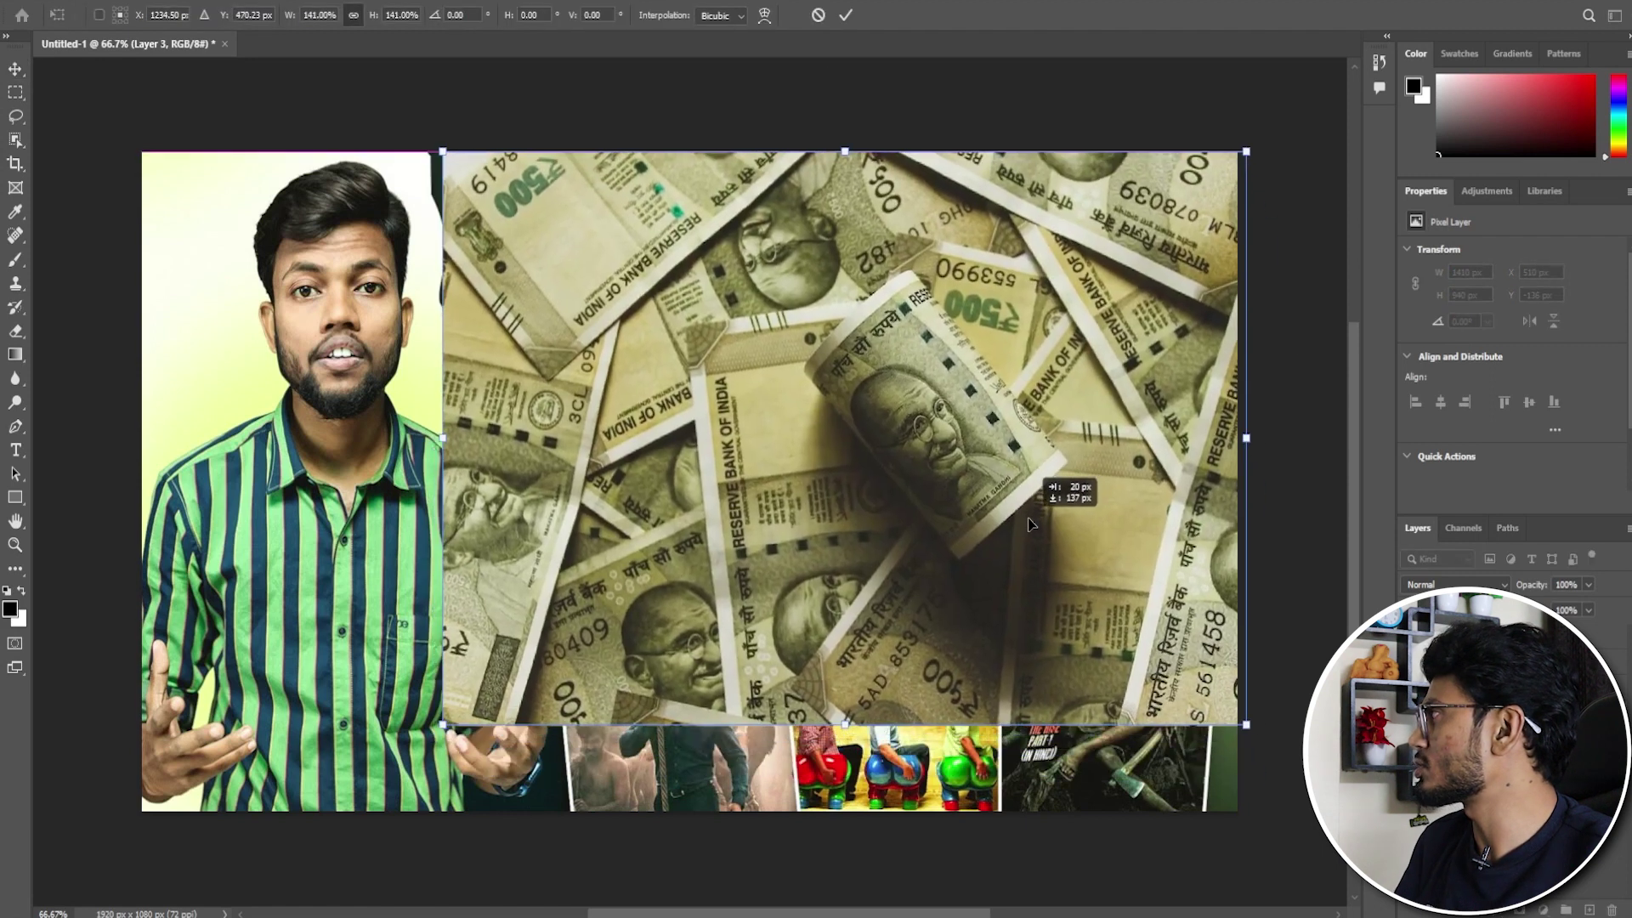
{"action": "left_click_drag", "start_coordinate": [835, 724], "coordinate": [828, 809]}
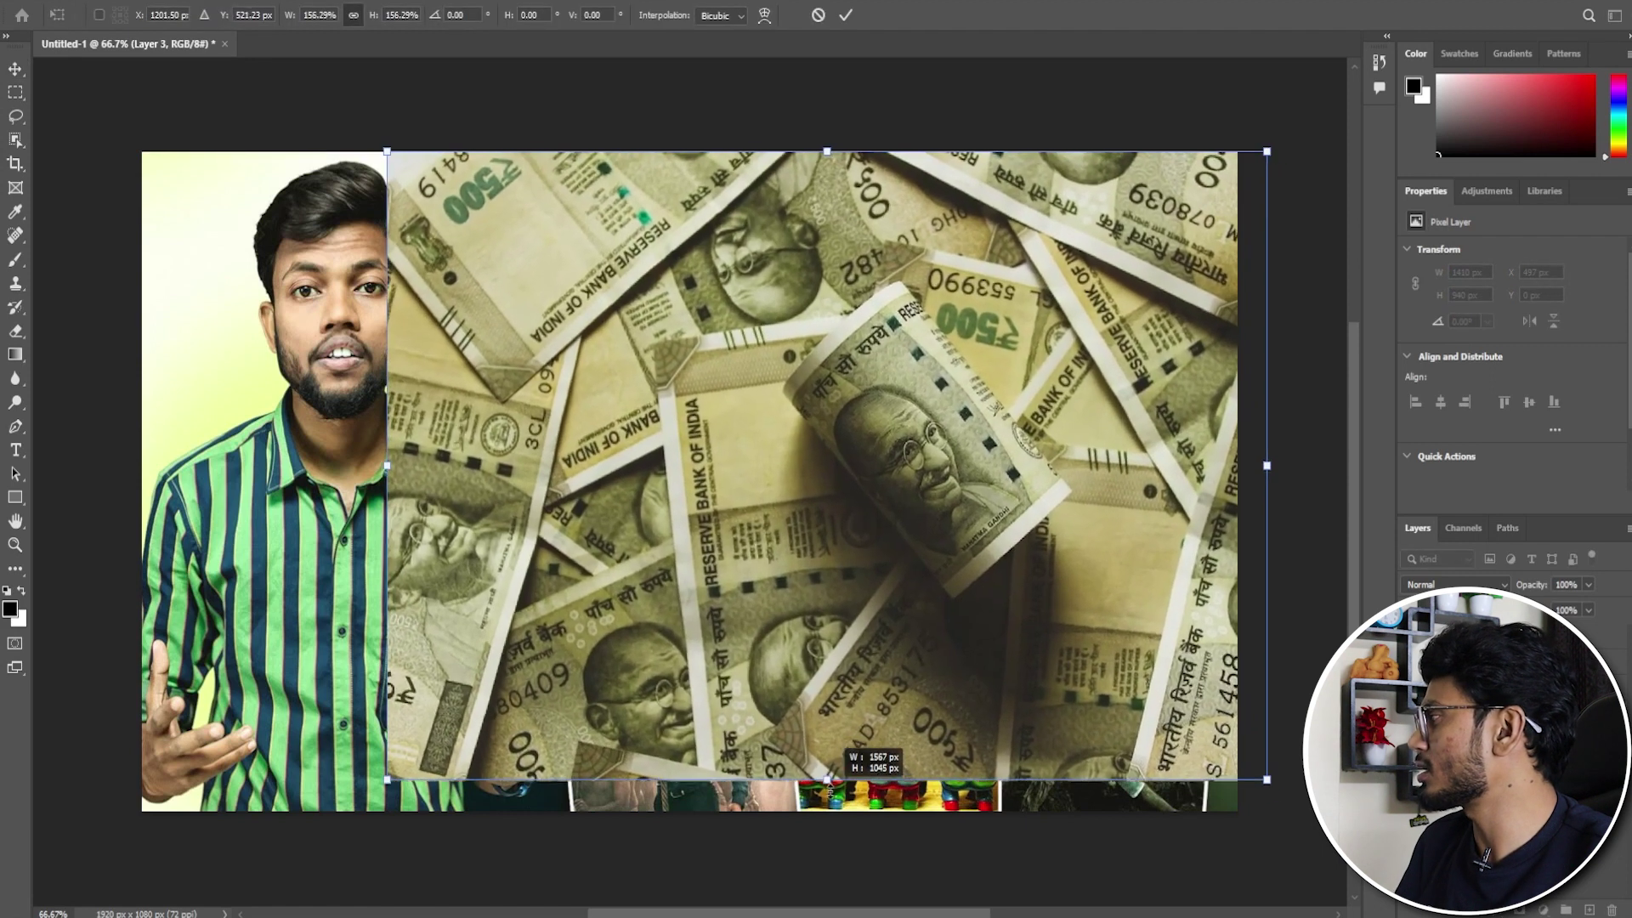
{"action": "left_click_drag", "start_coordinate": [867, 644], "coordinate": [920, 648]}
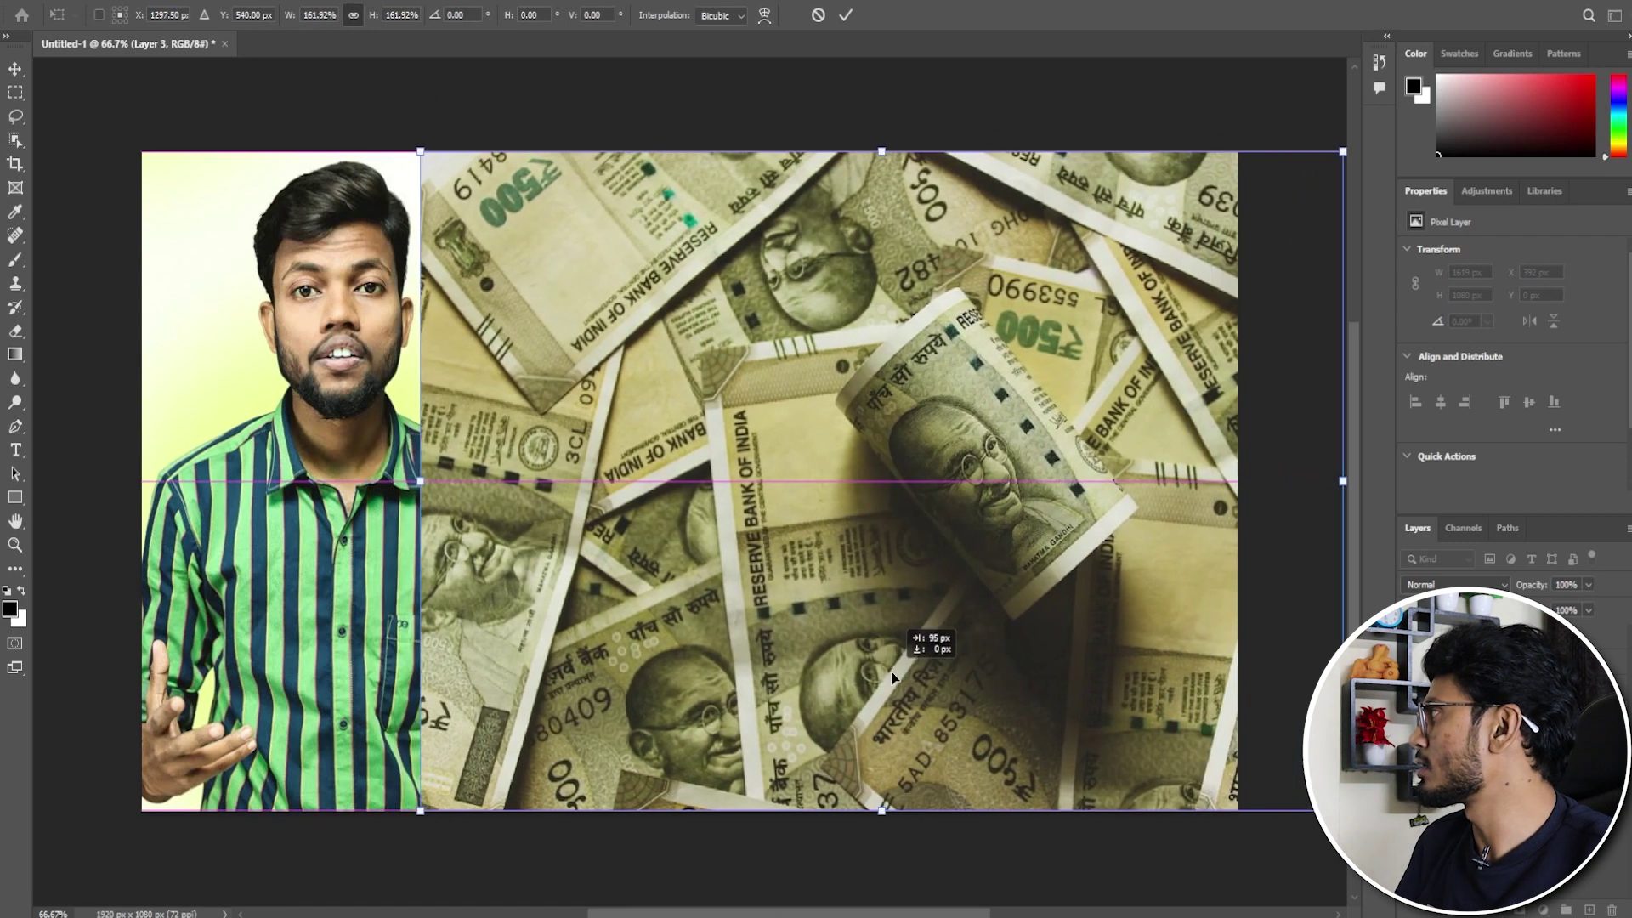
{"action": "key", "text": "Return"}
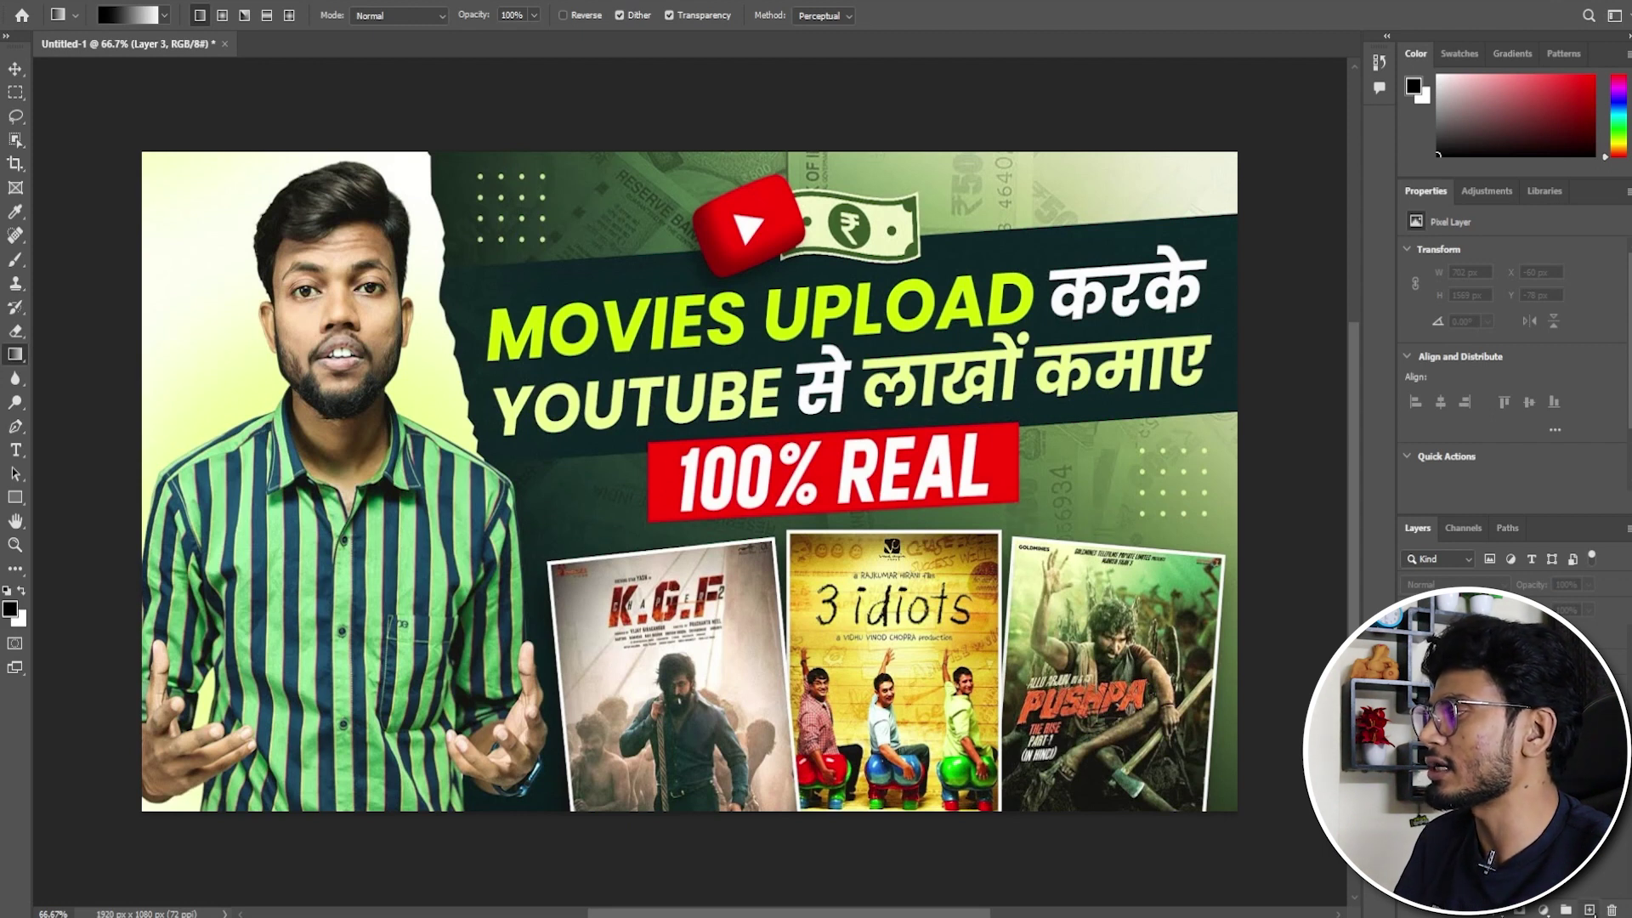
Add a new empty layer and set the gradient's left stop to dark green sampled from the reference.
{"action": "left_click", "coordinate": [1589, 910]}
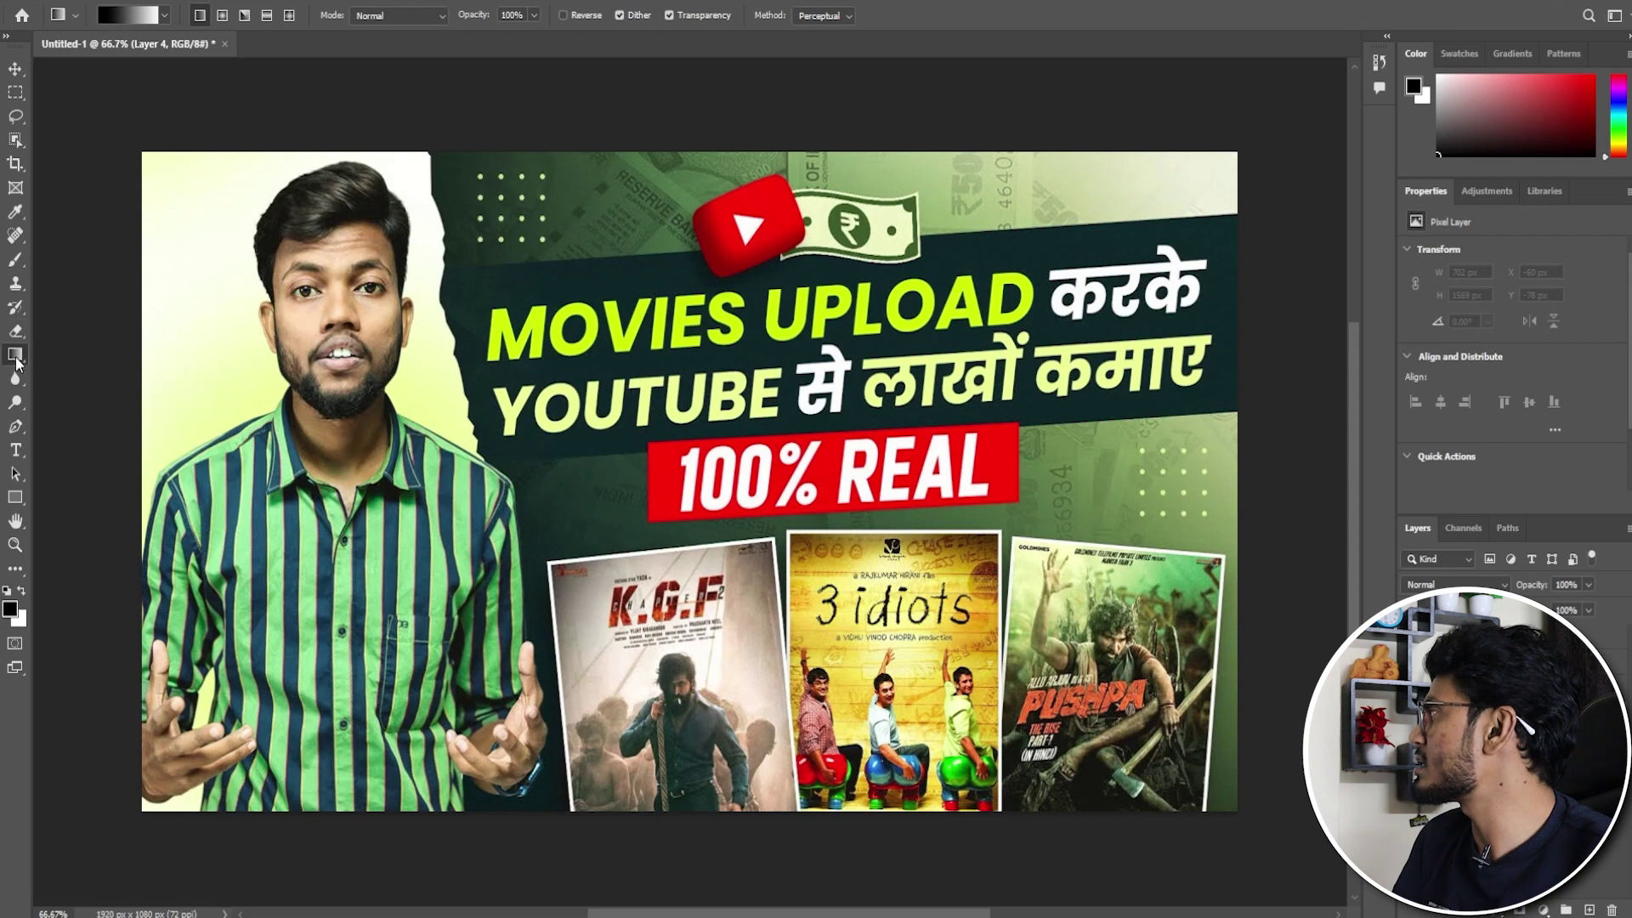
{"action": "left_click", "coordinate": [115, 16]}
{"action": "left_click_drag", "start_coordinate": [752, 119], "coordinate": [1119, 167]}
{"action": "left_click", "coordinate": [1006, 500]}
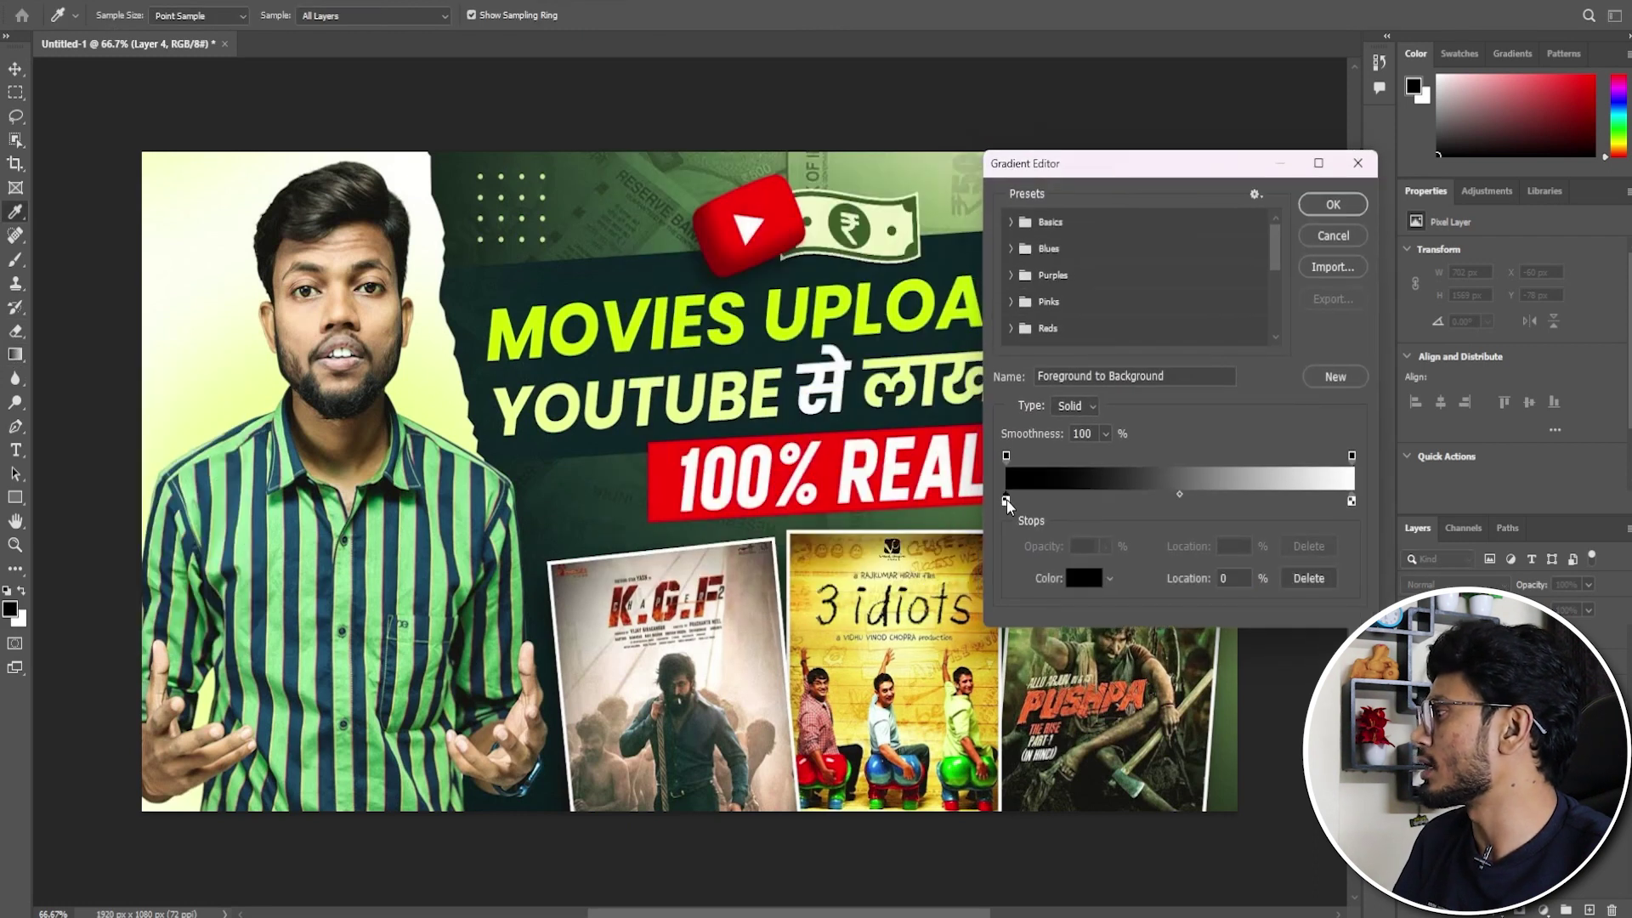
{"action": "left_click", "coordinate": [1084, 578]}
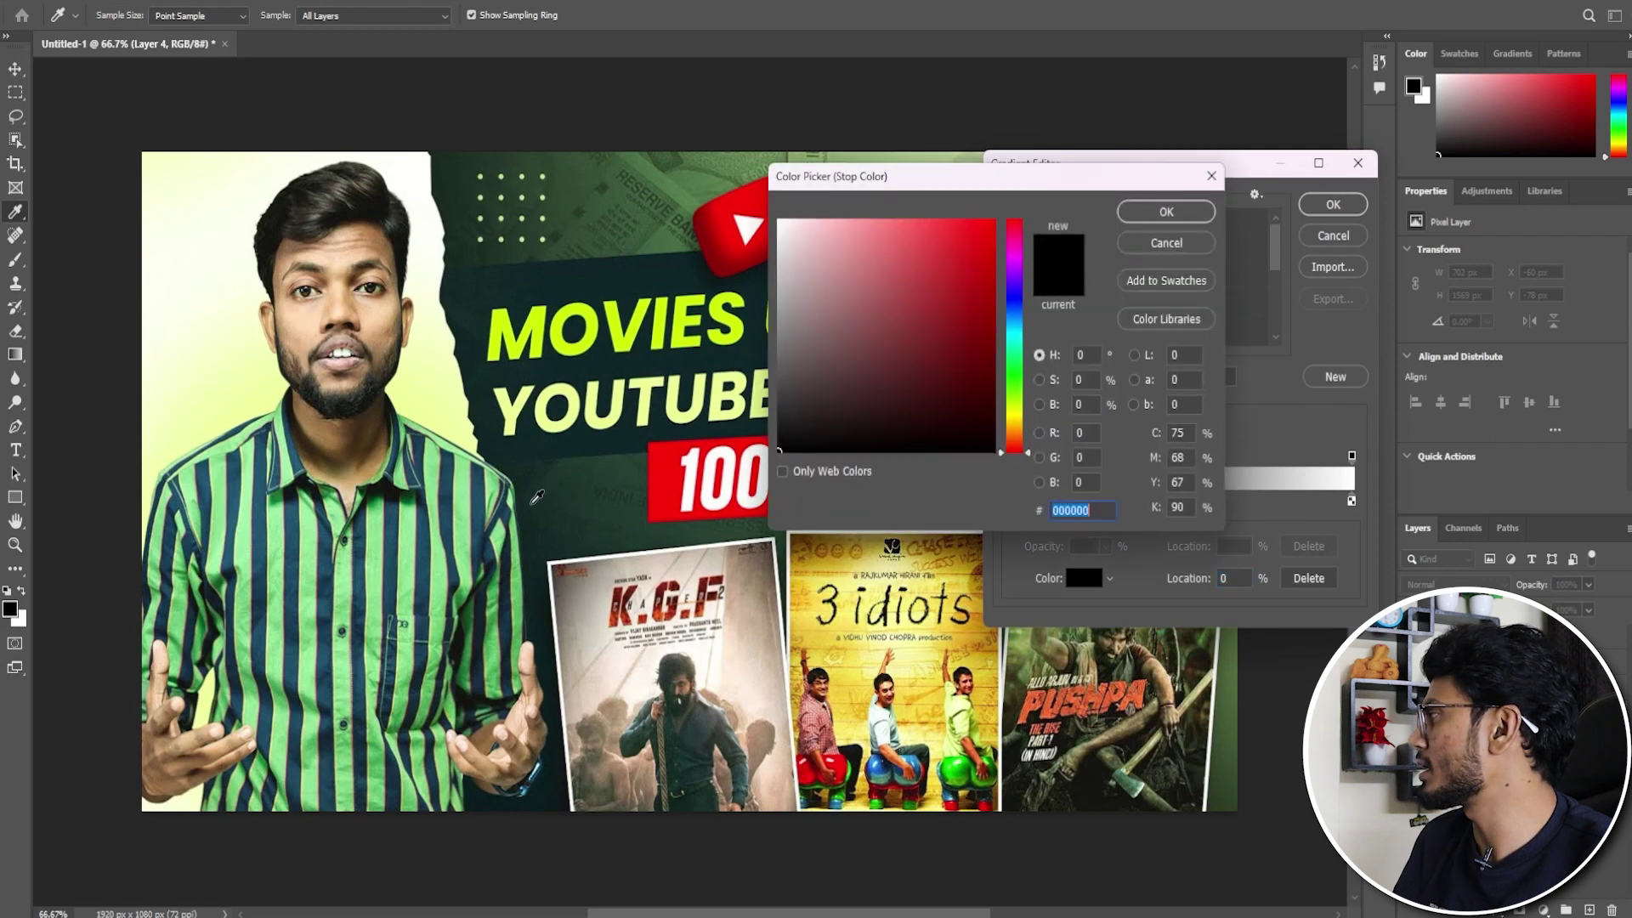
{"action": "left_click", "coordinate": [535, 514]}
{"action": "left_click", "coordinate": [1166, 212]}
Set the gradient's right colour stop to a pale yellow-green sampled from the canvas.
{"action": "mouse_move", "coordinate": [1232, 176]}
{"action": "left_mouse_down"}
{"action": "mouse_move", "coordinate": [1000, 485]}
{"action": "mouse_move", "coordinate": [826, 478]}
{"action": "left_mouse_up"}
{"action": "left_click", "coordinate": [950, 802]}
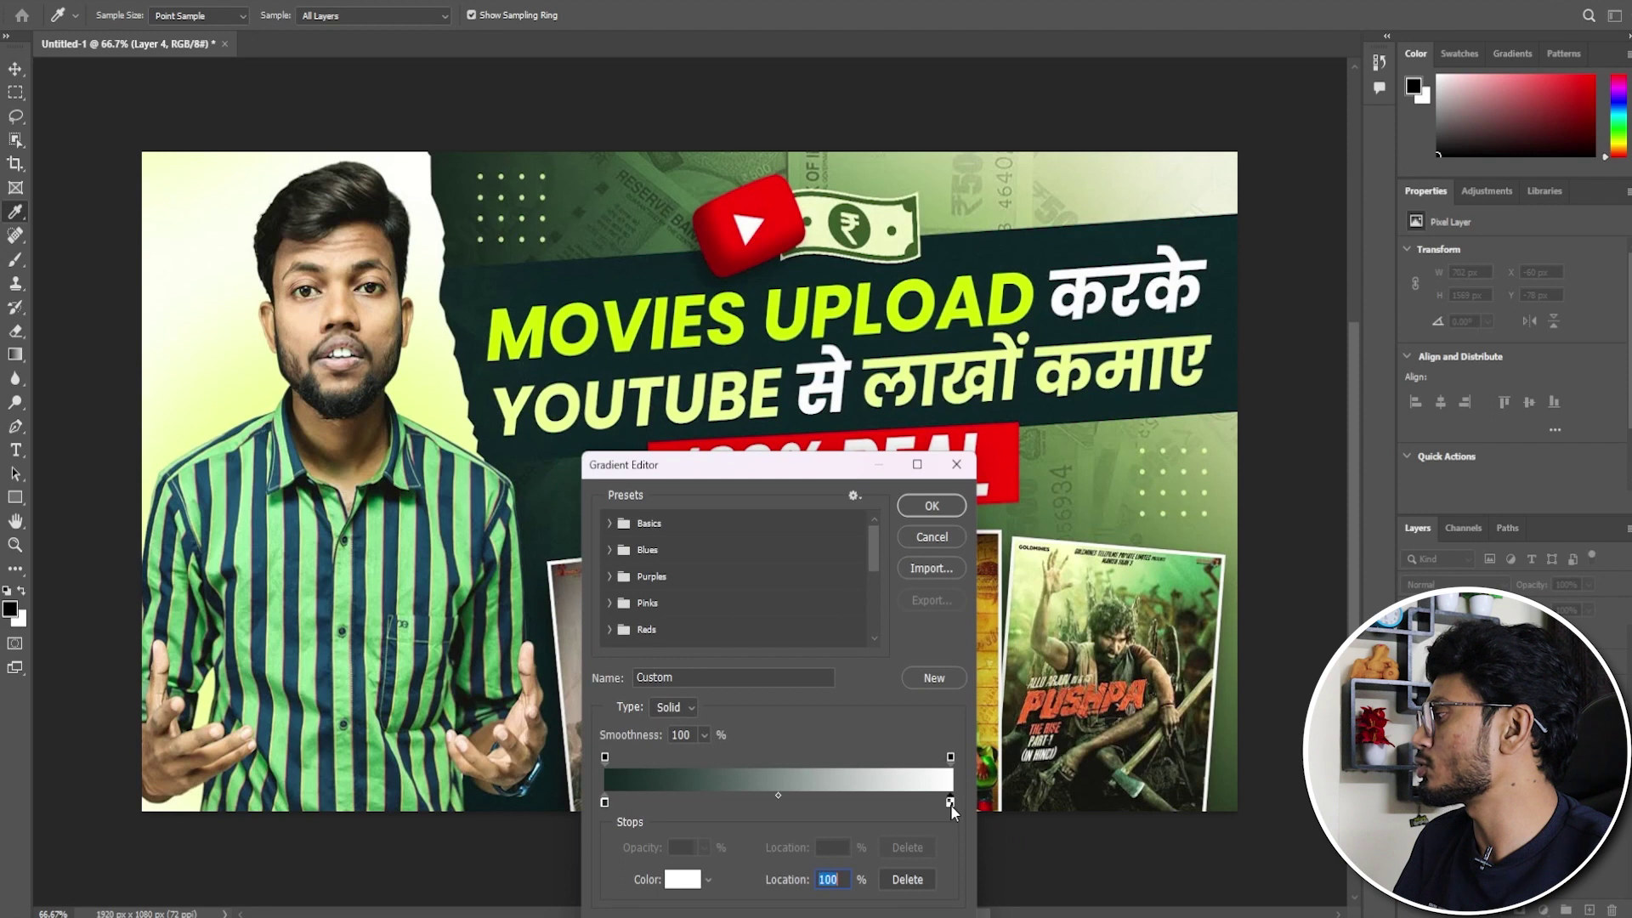
{"action": "left_click", "coordinate": [666, 884]}
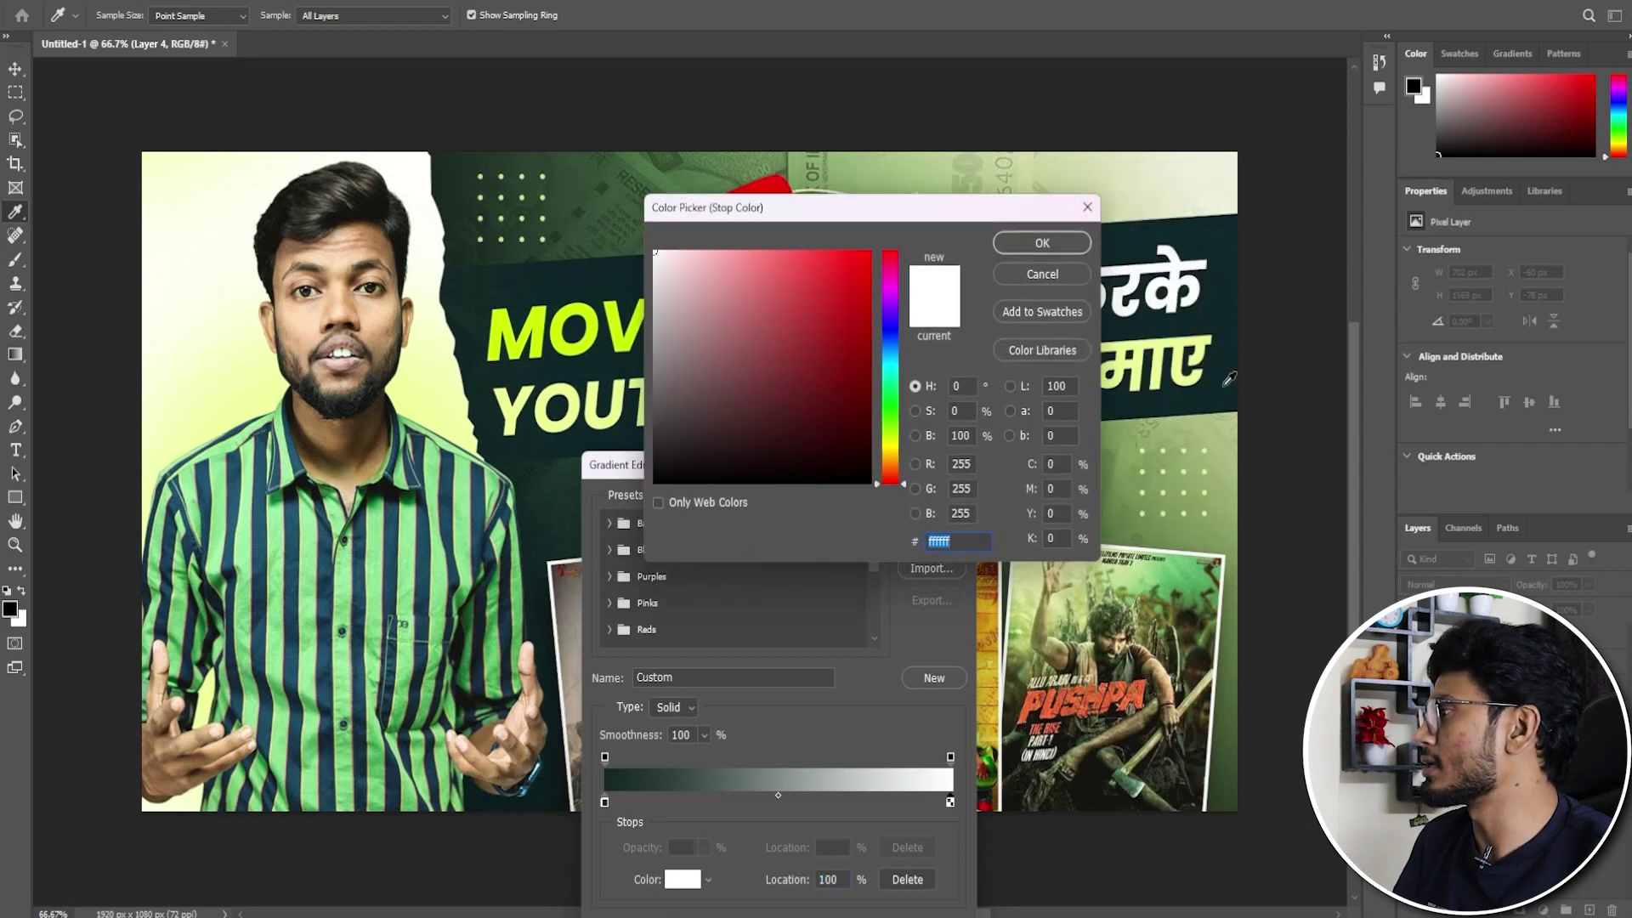
{"action": "left_click", "coordinate": [1134, 197]}
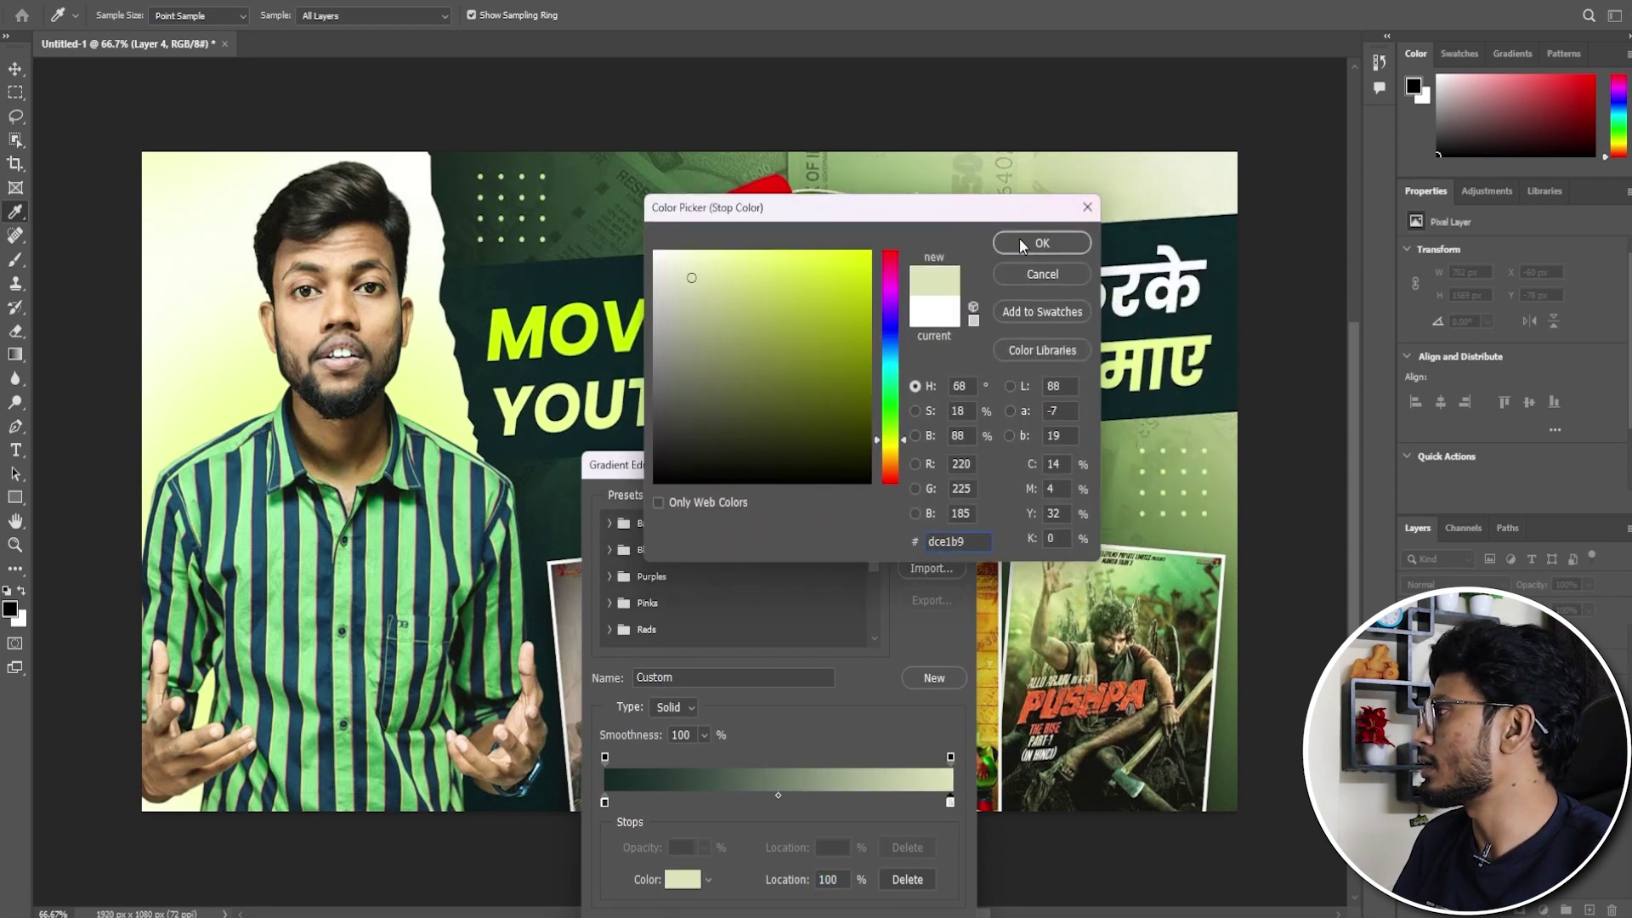
{"action": "left_click", "coordinate": [1024, 244]}
{"action": "left_click_drag", "start_coordinate": [825, 473], "coordinate": [1179, 270]}
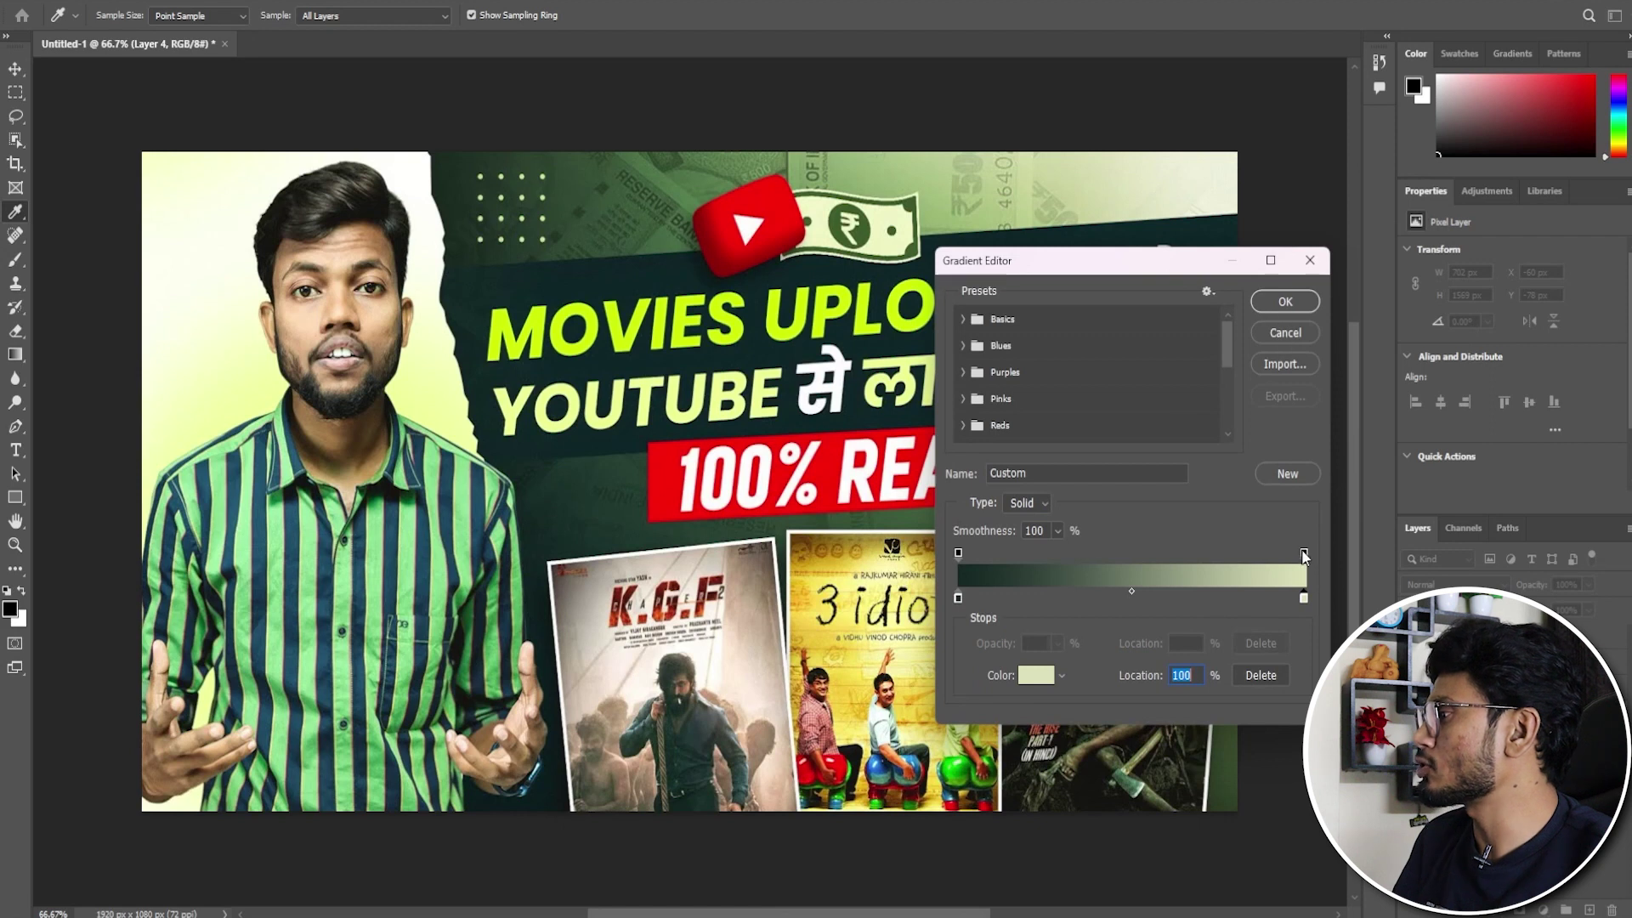
Lower the light-end opacity stop to 56% and draw the gradient across the canvas to the right edge.
{"action": "left_click", "coordinate": [1303, 553]}
{"action": "left_click", "coordinate": [1057, 643]}
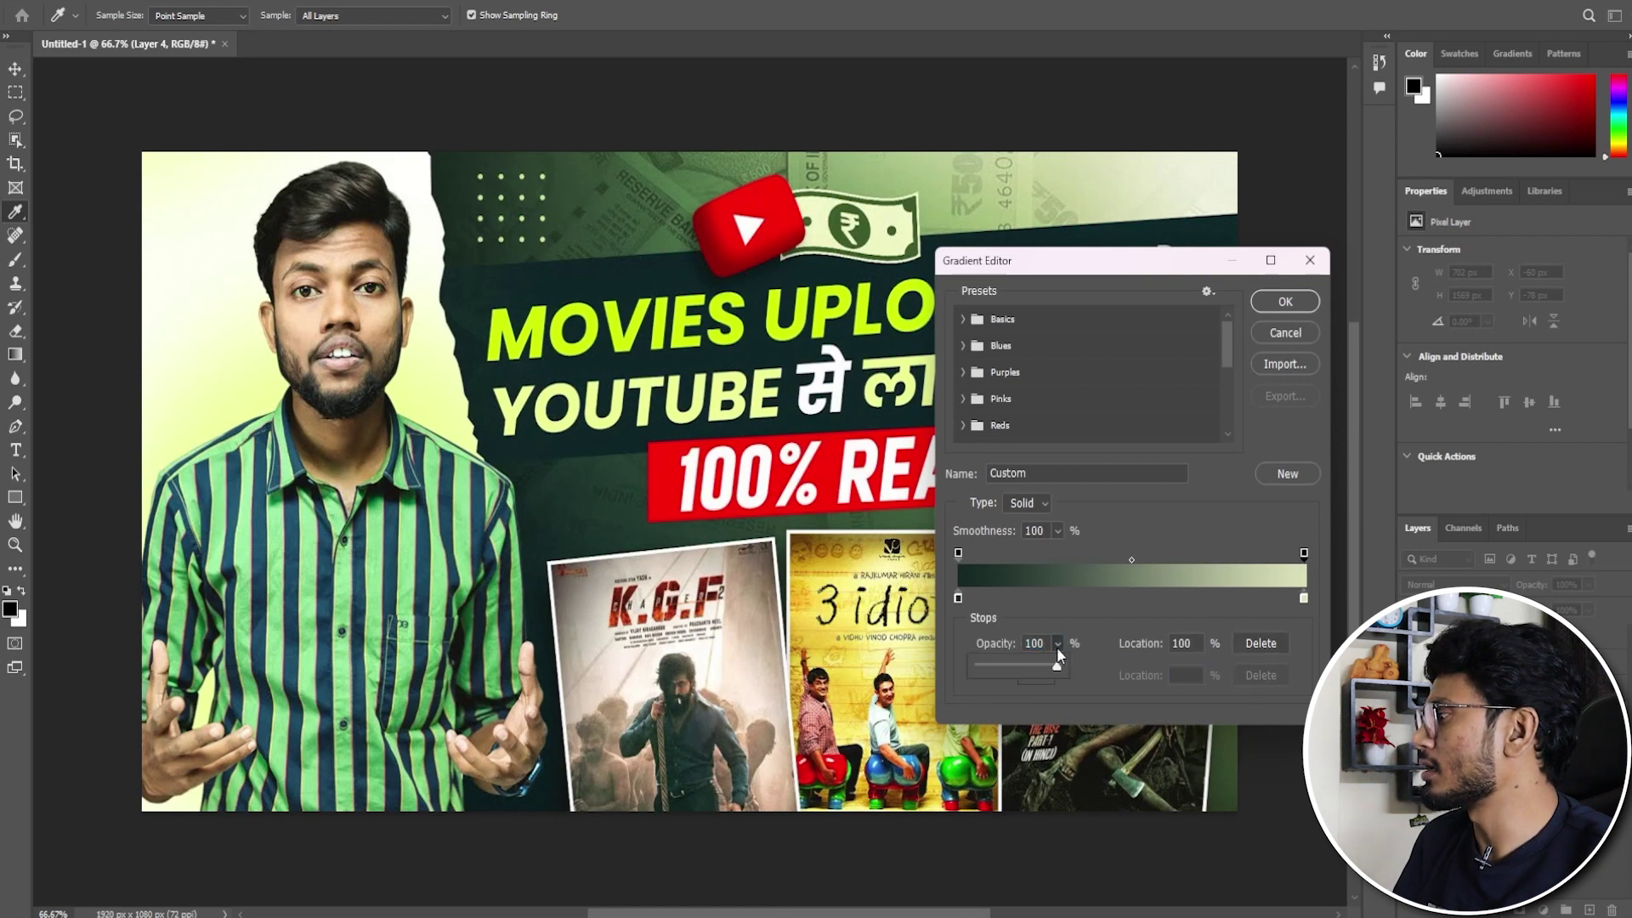
{"action": "left_click_drag", "start_coordinate": [1063, 665], "coordinate": [1022, 666]}
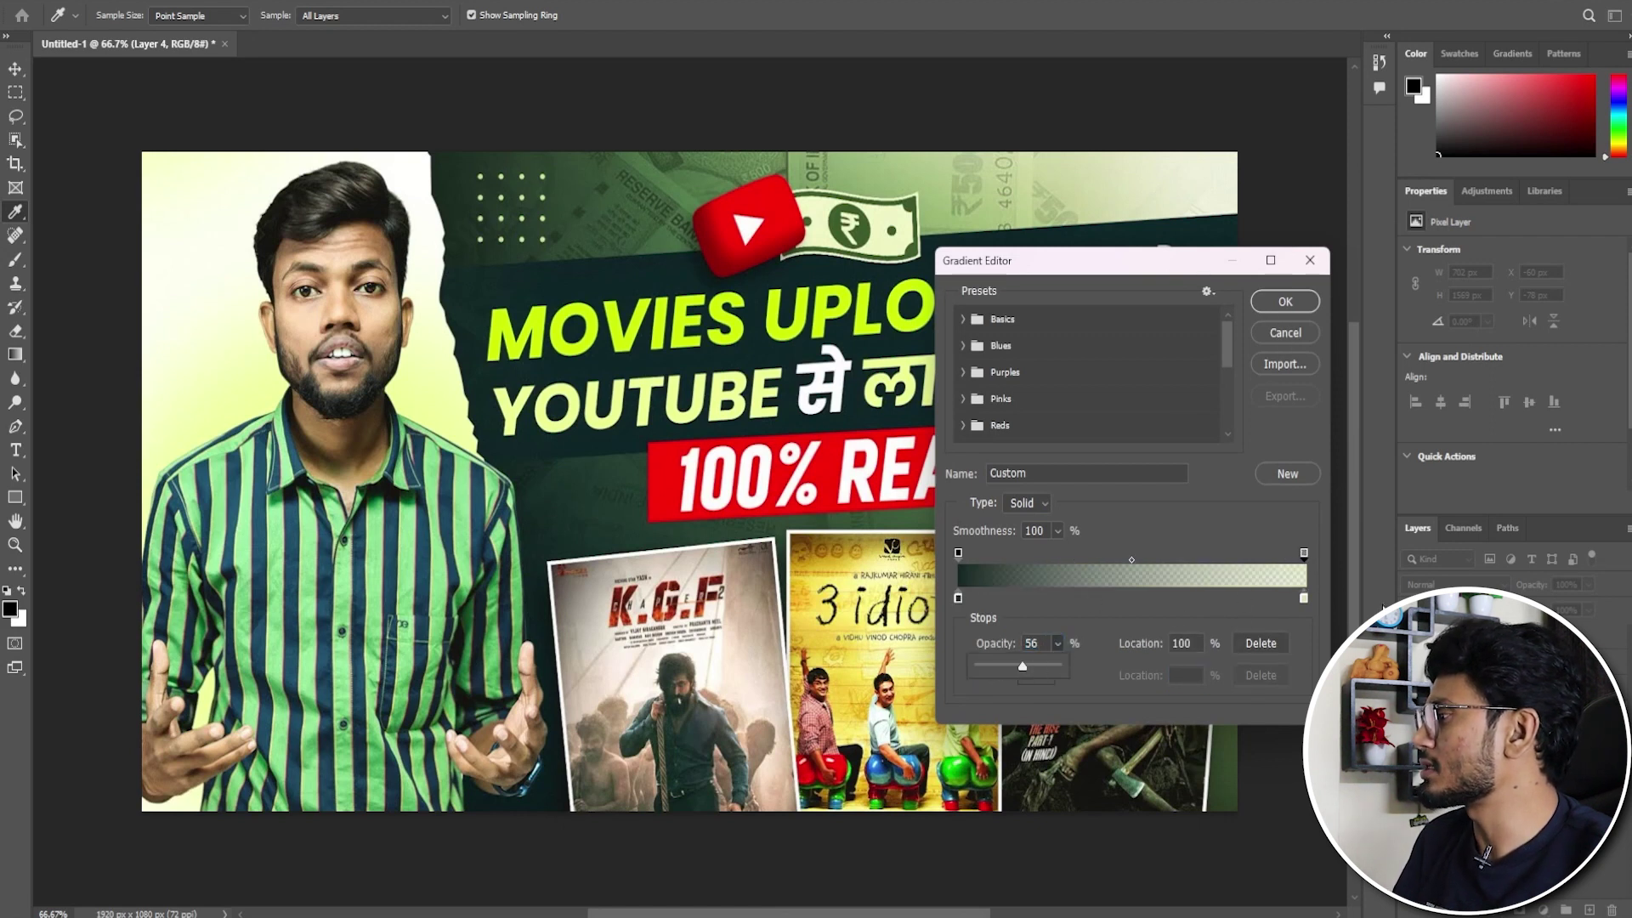
{"action": "left_click", "coordinate": [958, 554]}
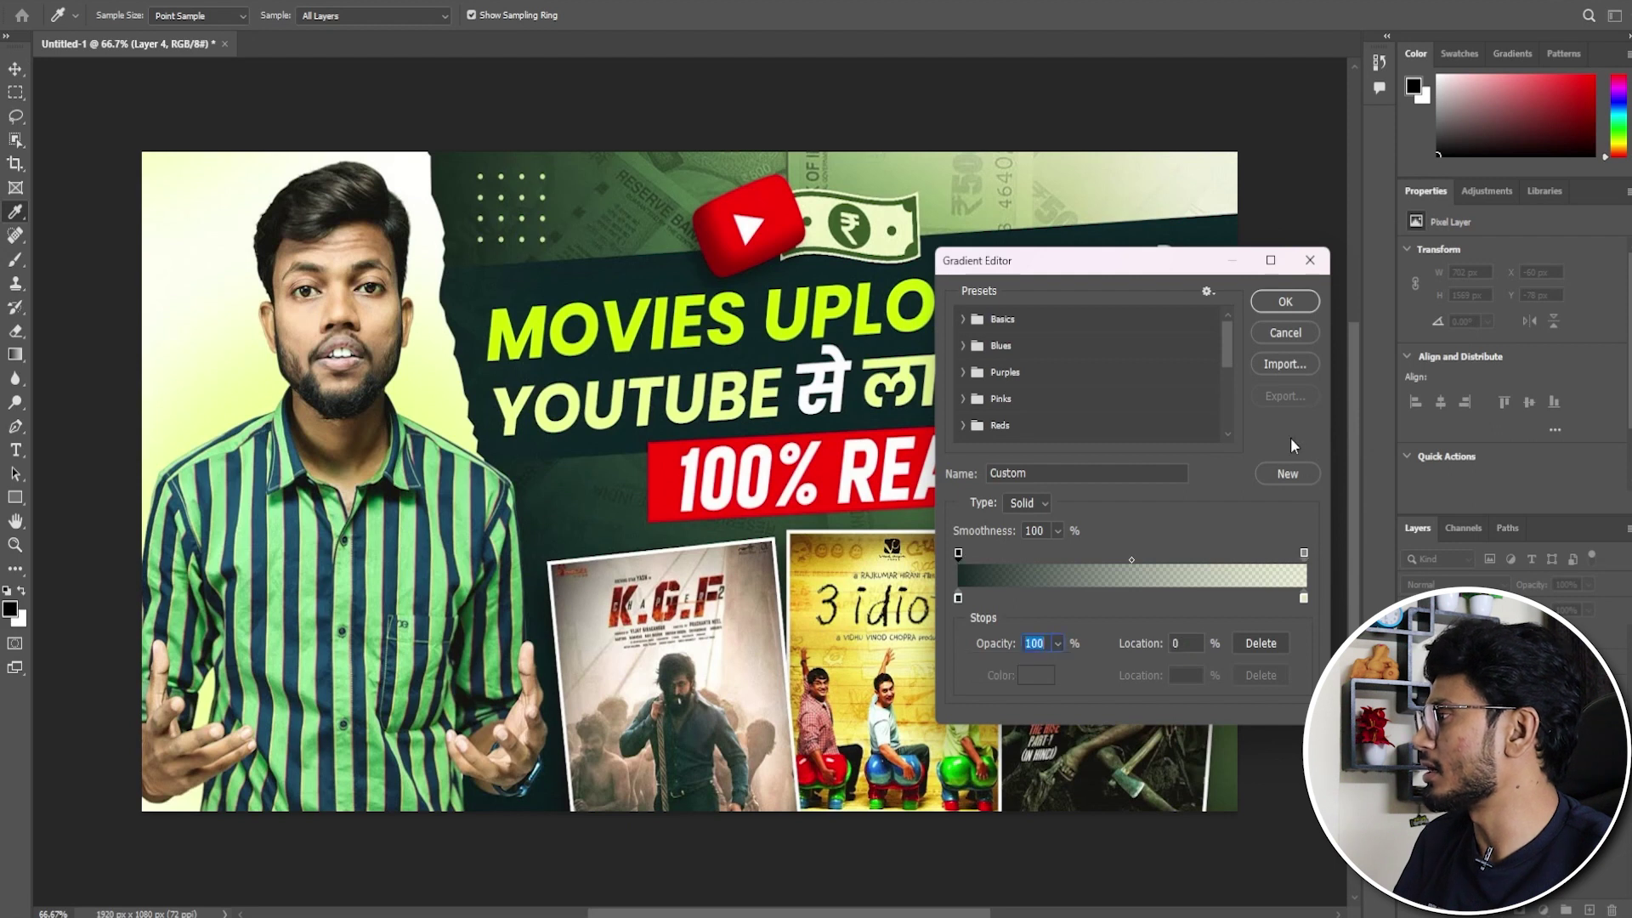
{"action": "left_click", "coordinate": [1286, 303]}
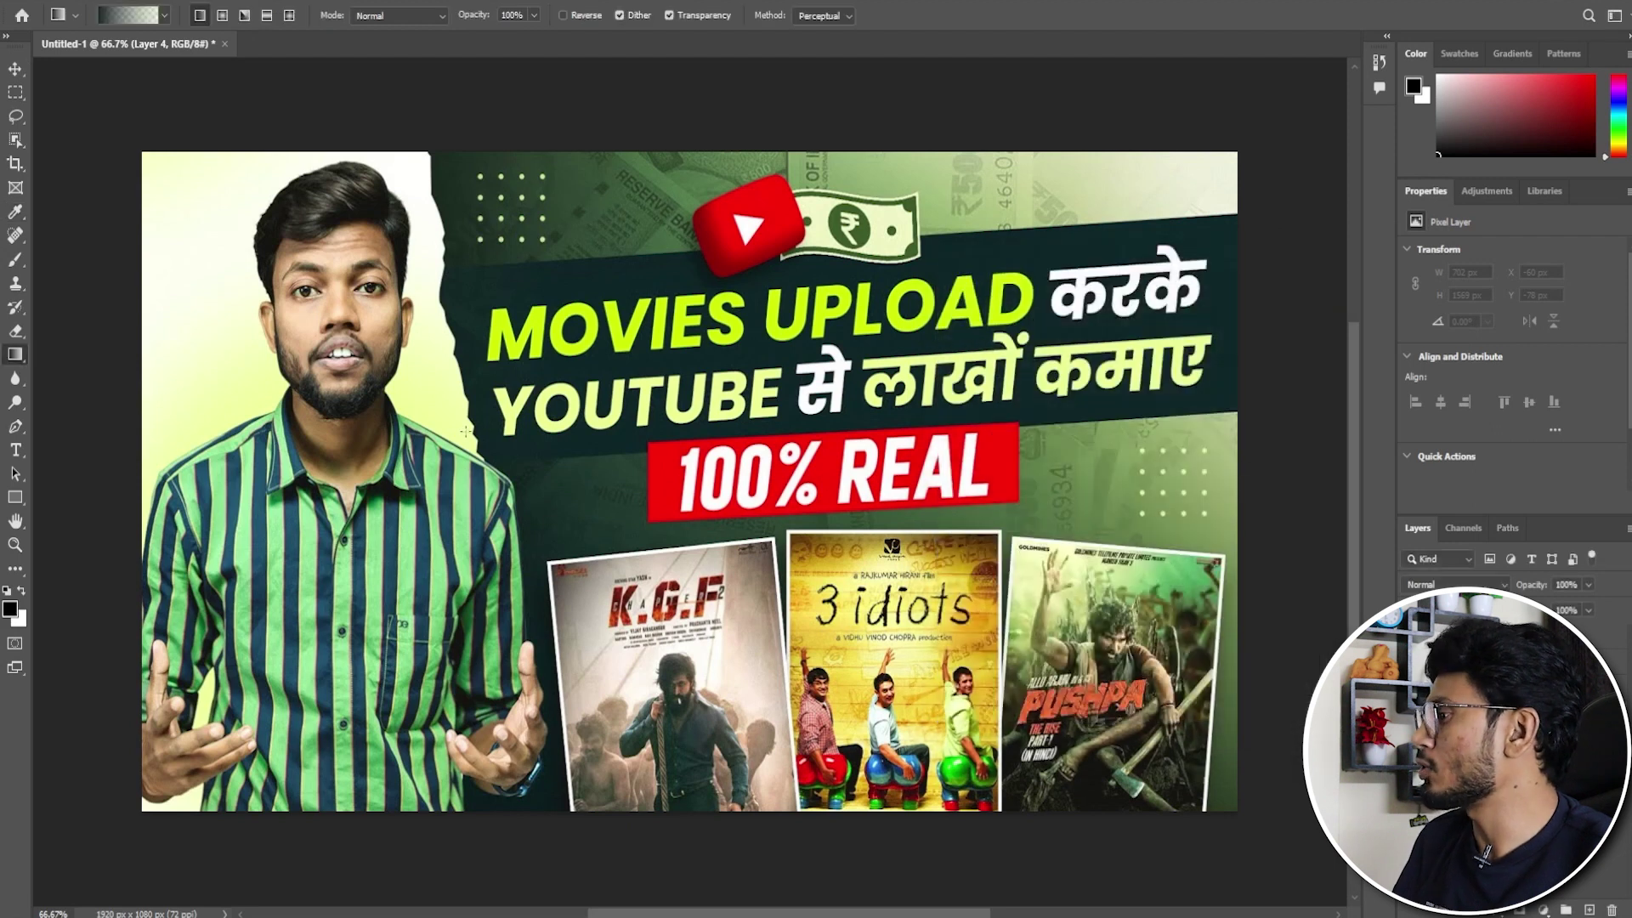
{"action": "mouse_move", "coordinate": [472, 408]}
{"action": "left_mouse_down"}
{"action": "mouse_move", "coordinate": [1236, 422]}
{"action": "mouse_move", "coordinate": [1215, 417]}
{"action": "left_mouse_up"}
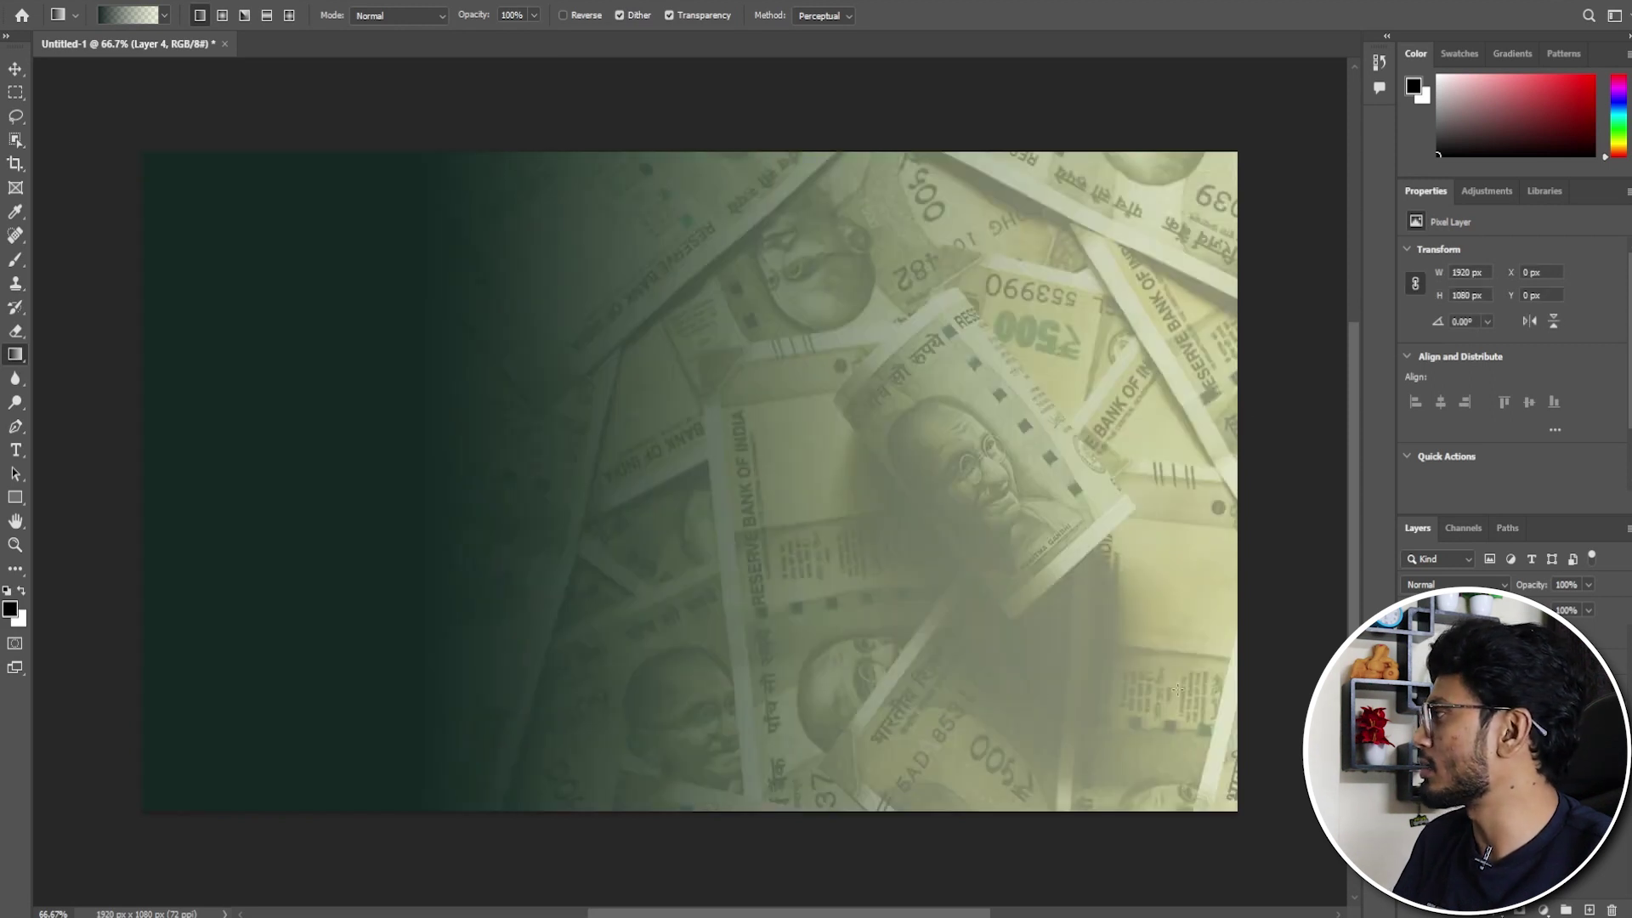
Narrow the gradient layer from its left side so it starts at the cut-out's torn edge.
{"action": "key", "text": "v"}
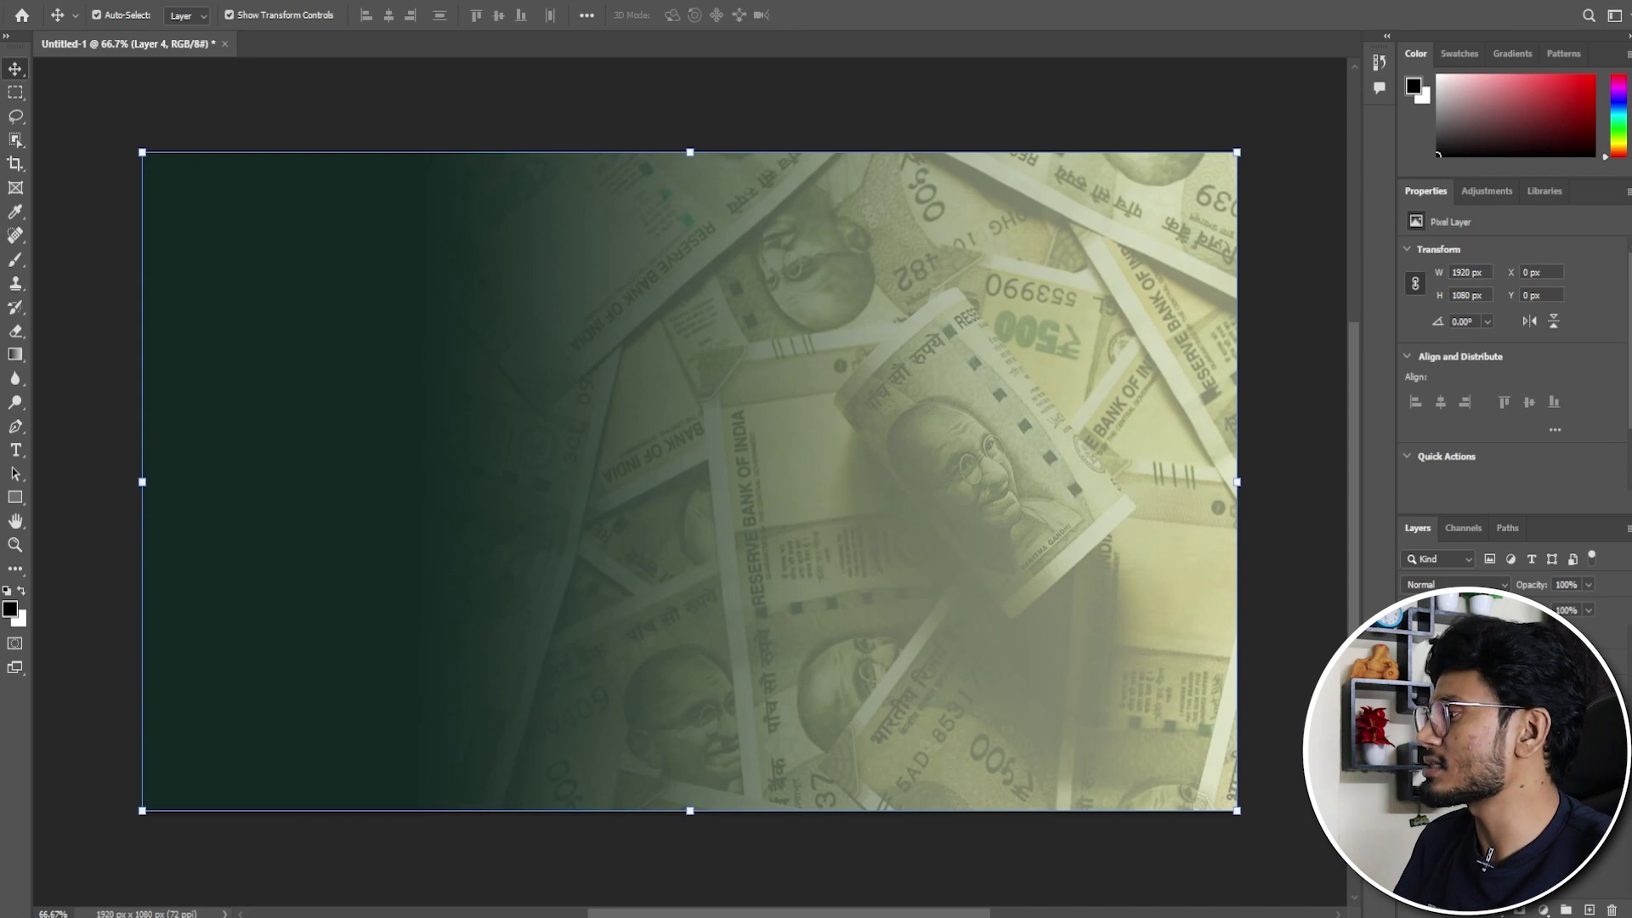
{"action": "key", "text": "alt+bracketleft"}
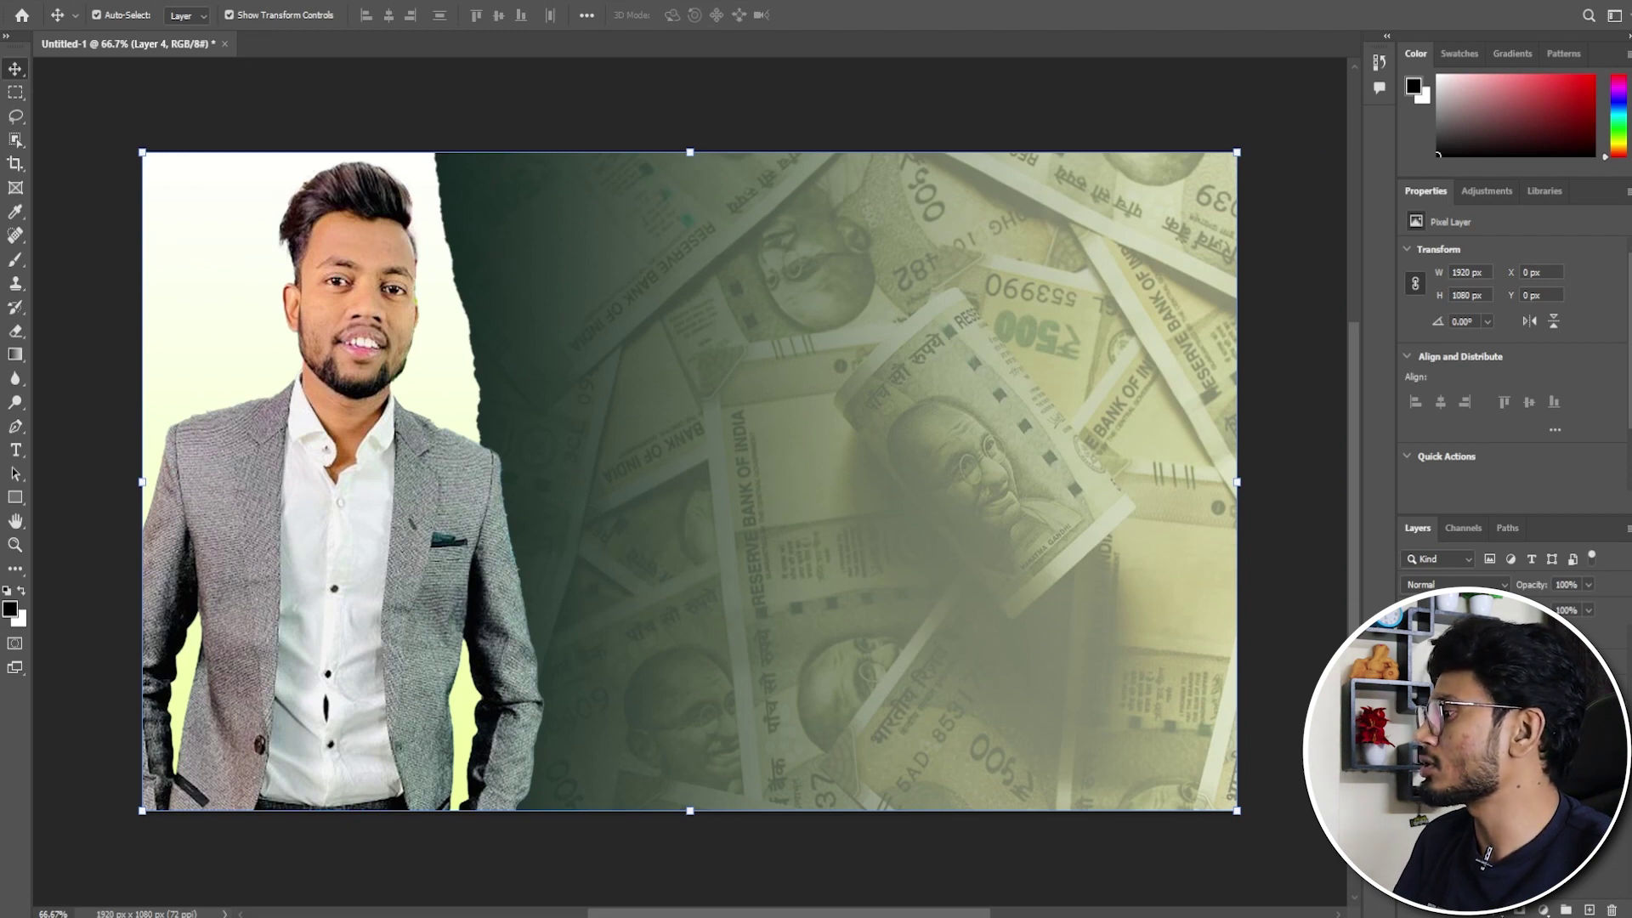
{"action": "left_click_drag", "start_coordinate": [149, 482], "coordinate": [312, 478]}
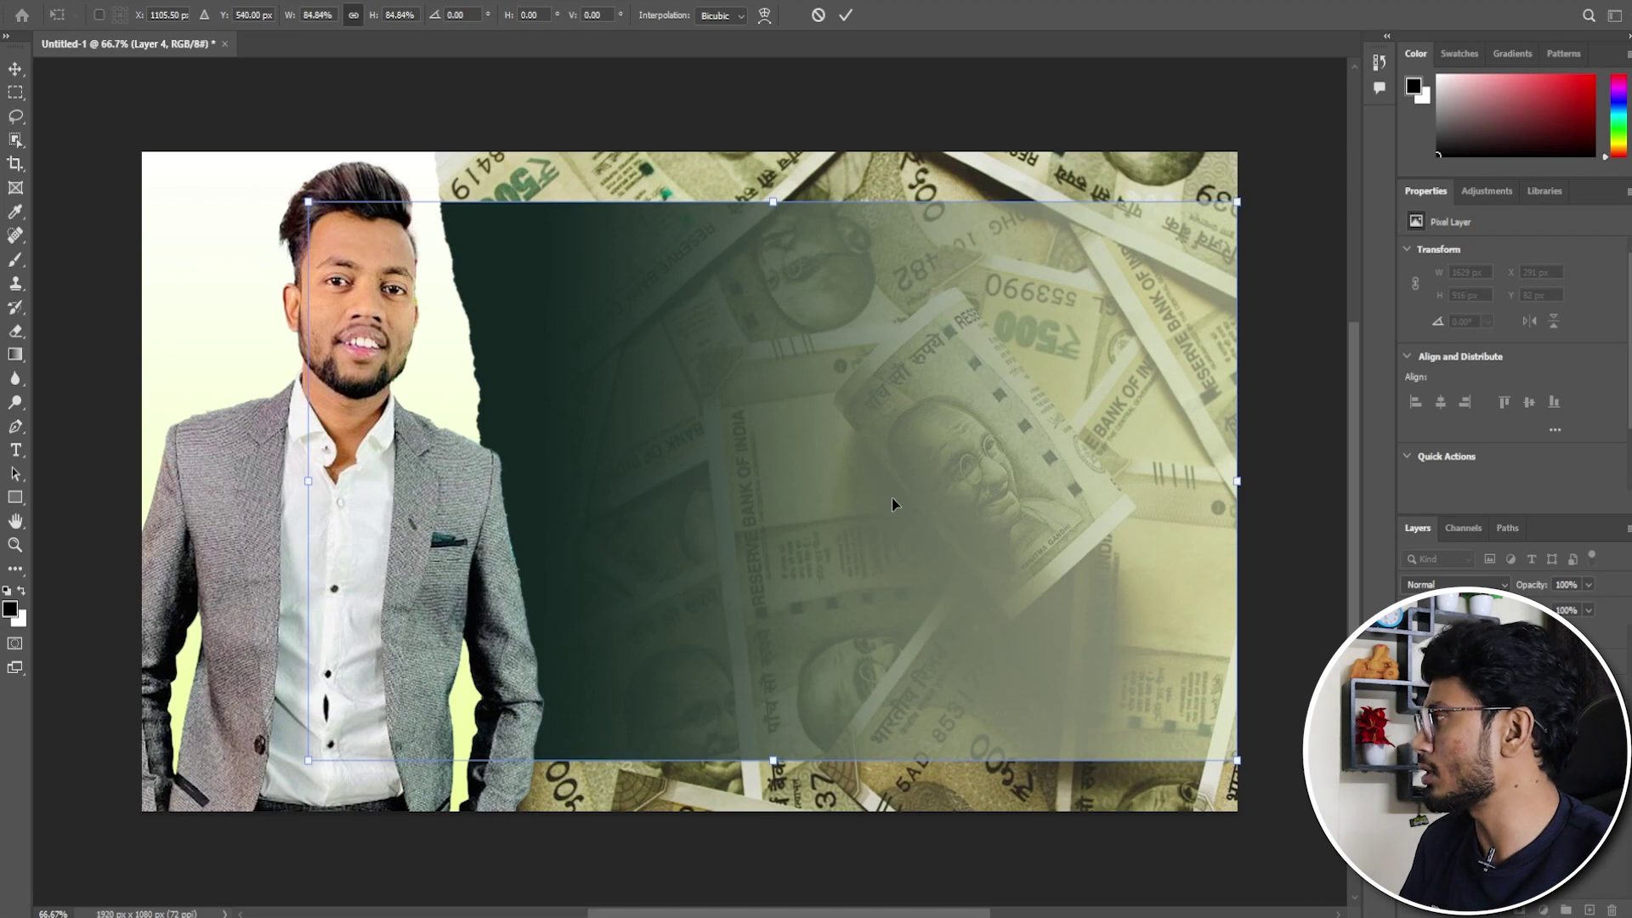
{"action": "key", "text": "ctrl+z"}
{"action": "left_click_drag", "start_coordinate": [142, 481], "coordinate": [366, 477]}
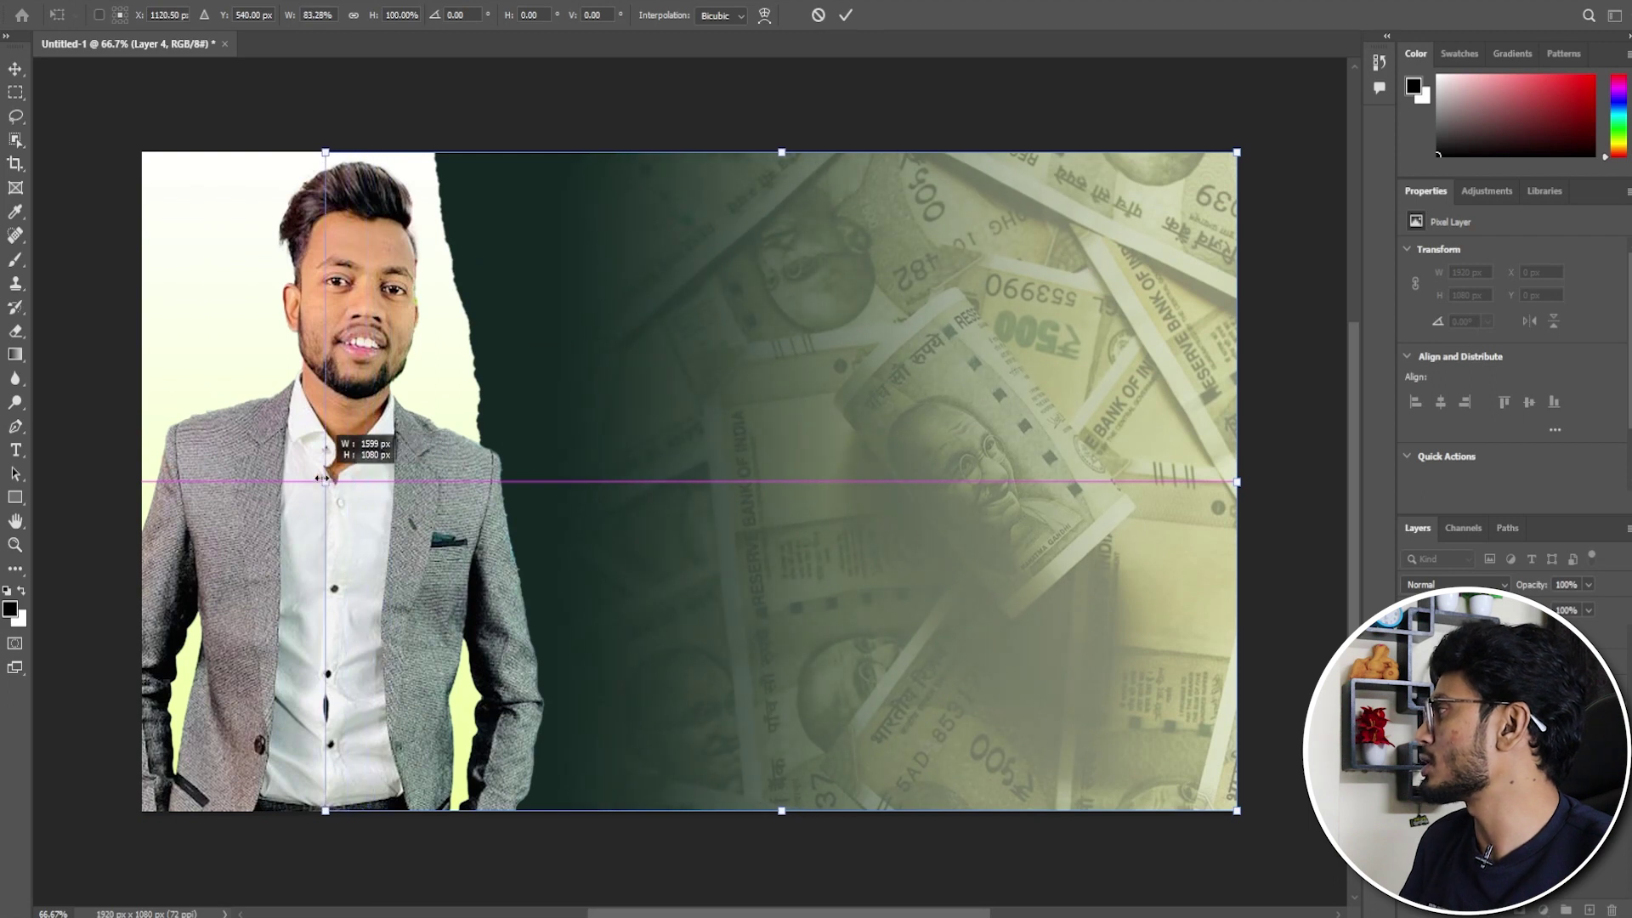
{"action": "left_click_drag", "start_coordinate": [366, 477], "coordinate": [326, 480]}
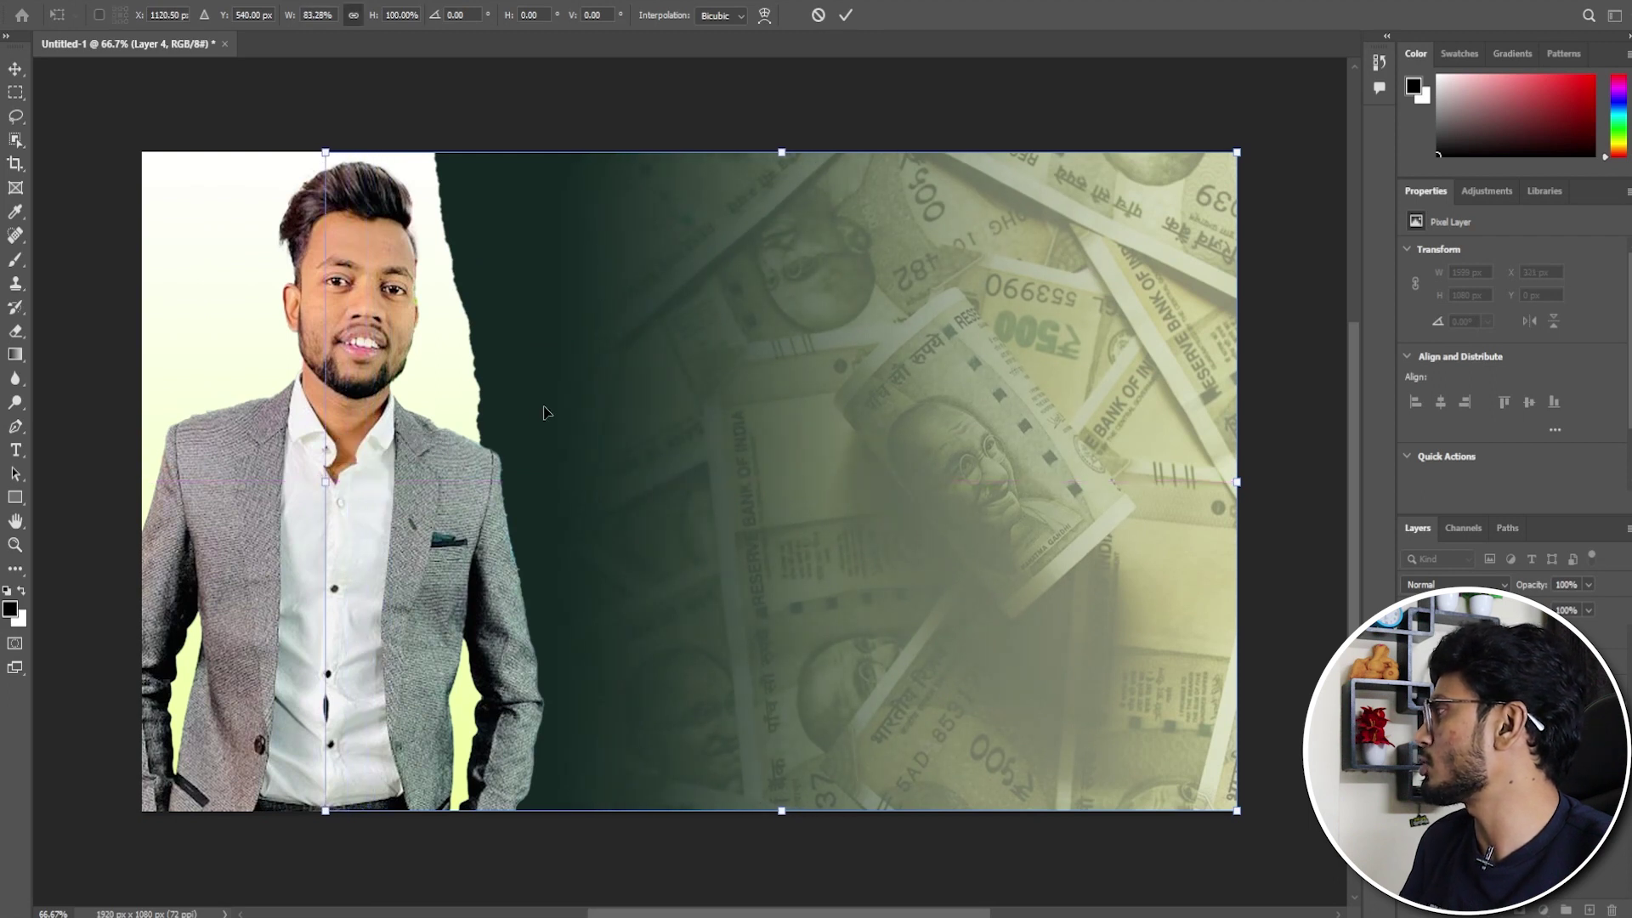
{"action": "key", "text": "Return"}
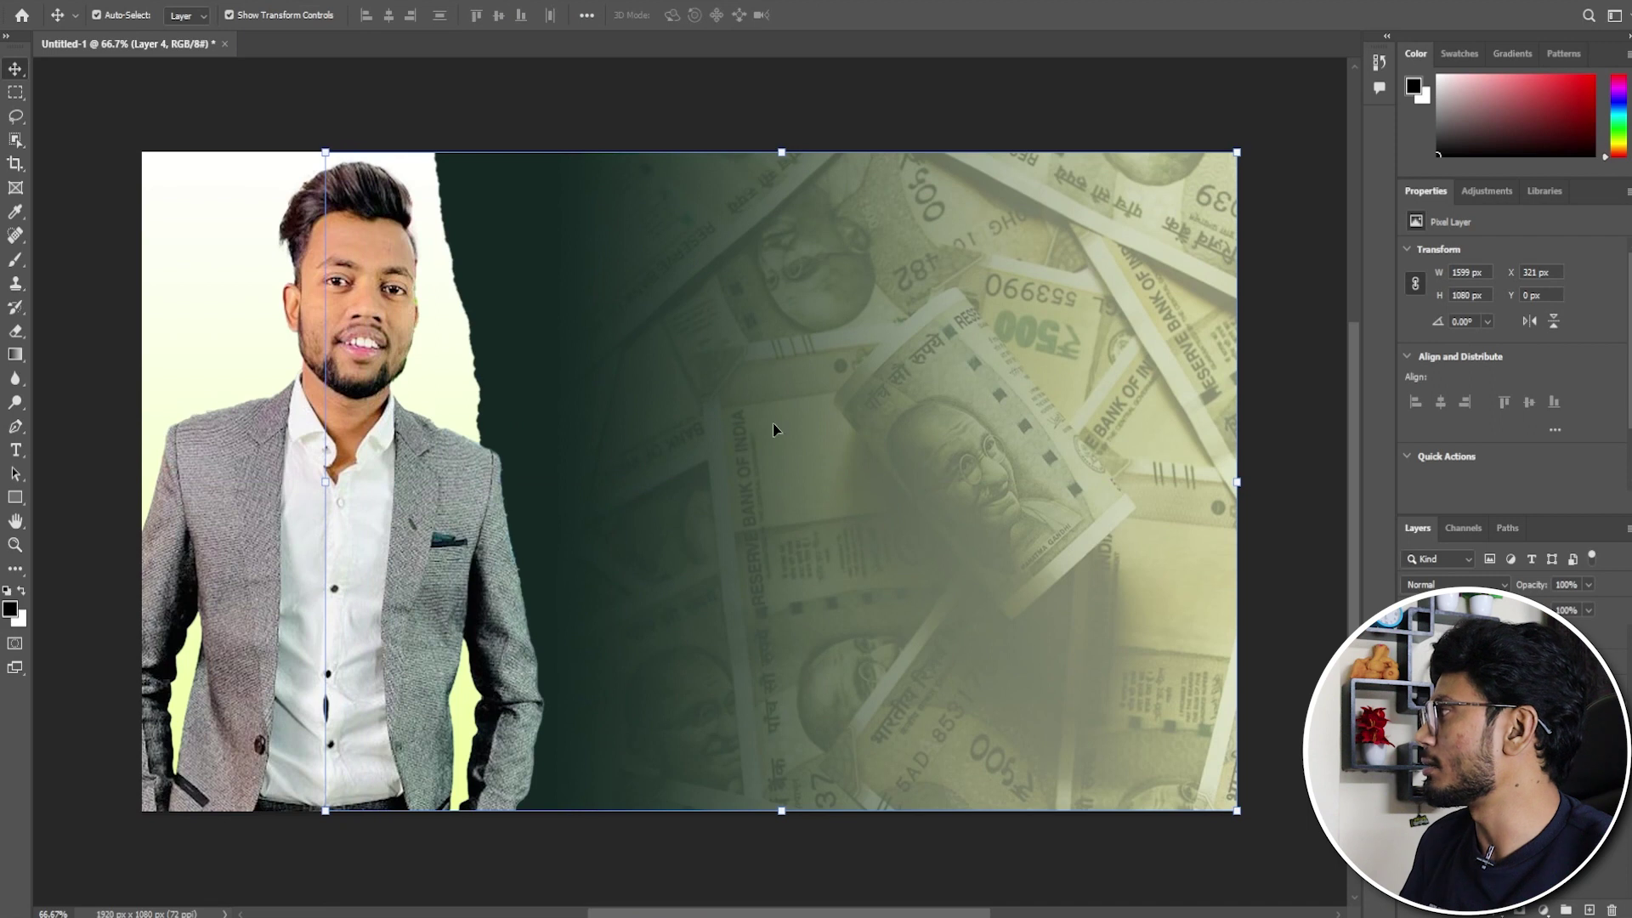
{"action": "left_click", "coordinate": [1291, 318]}
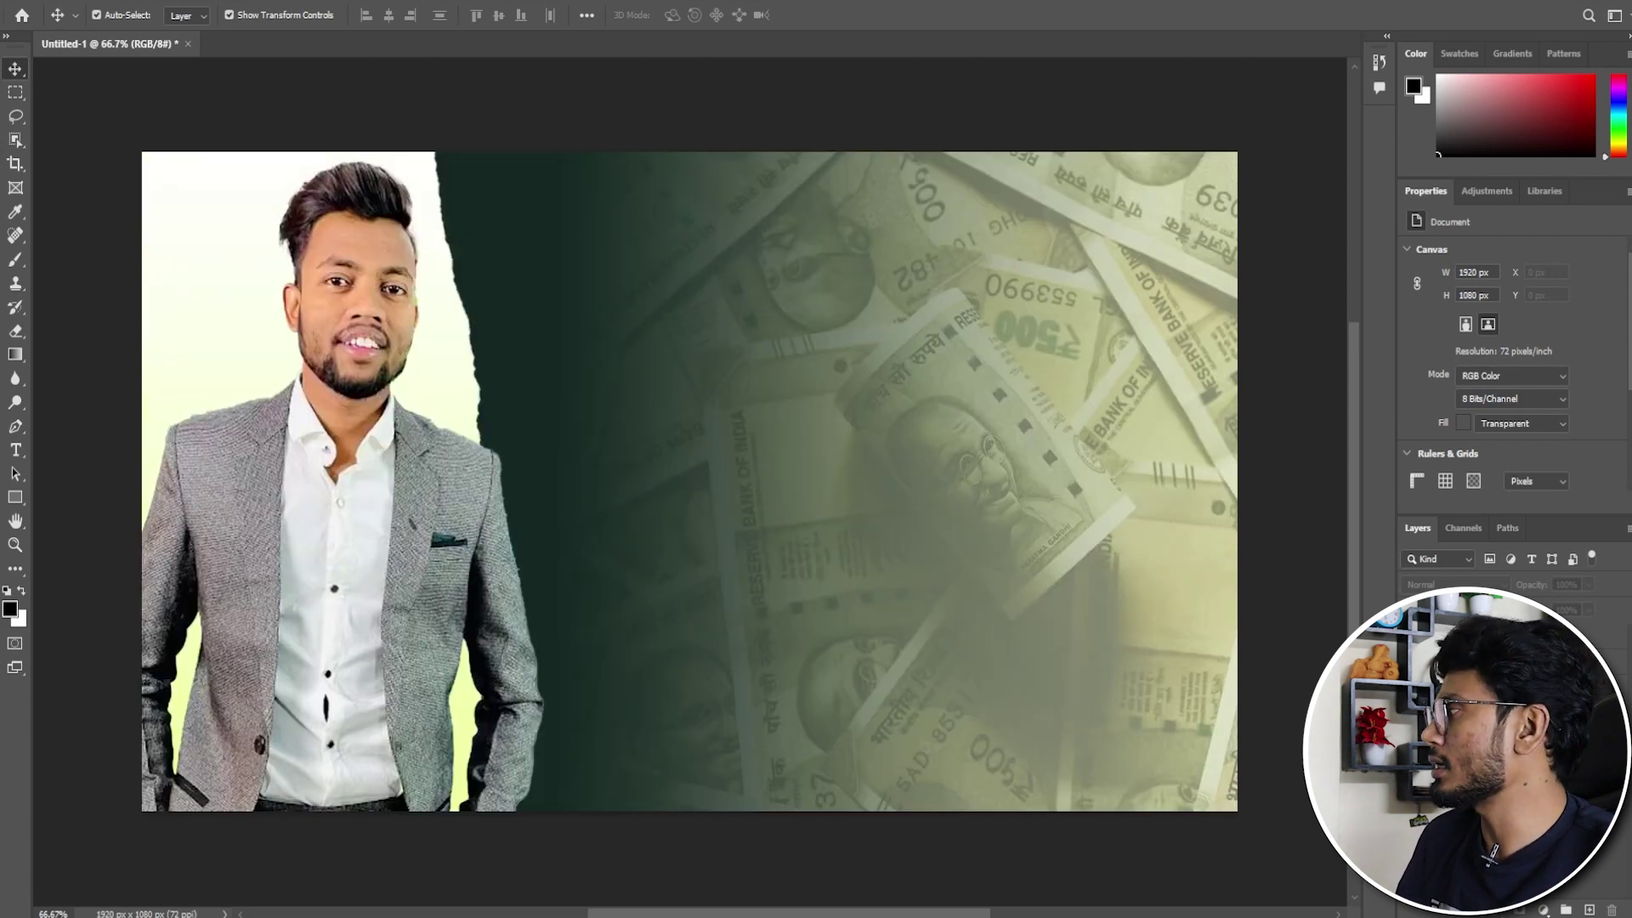
Draw a wide black rectangle across the middle of the canvas and move it lower.
{"action": "left_click", "coordinate": [17, 497]}
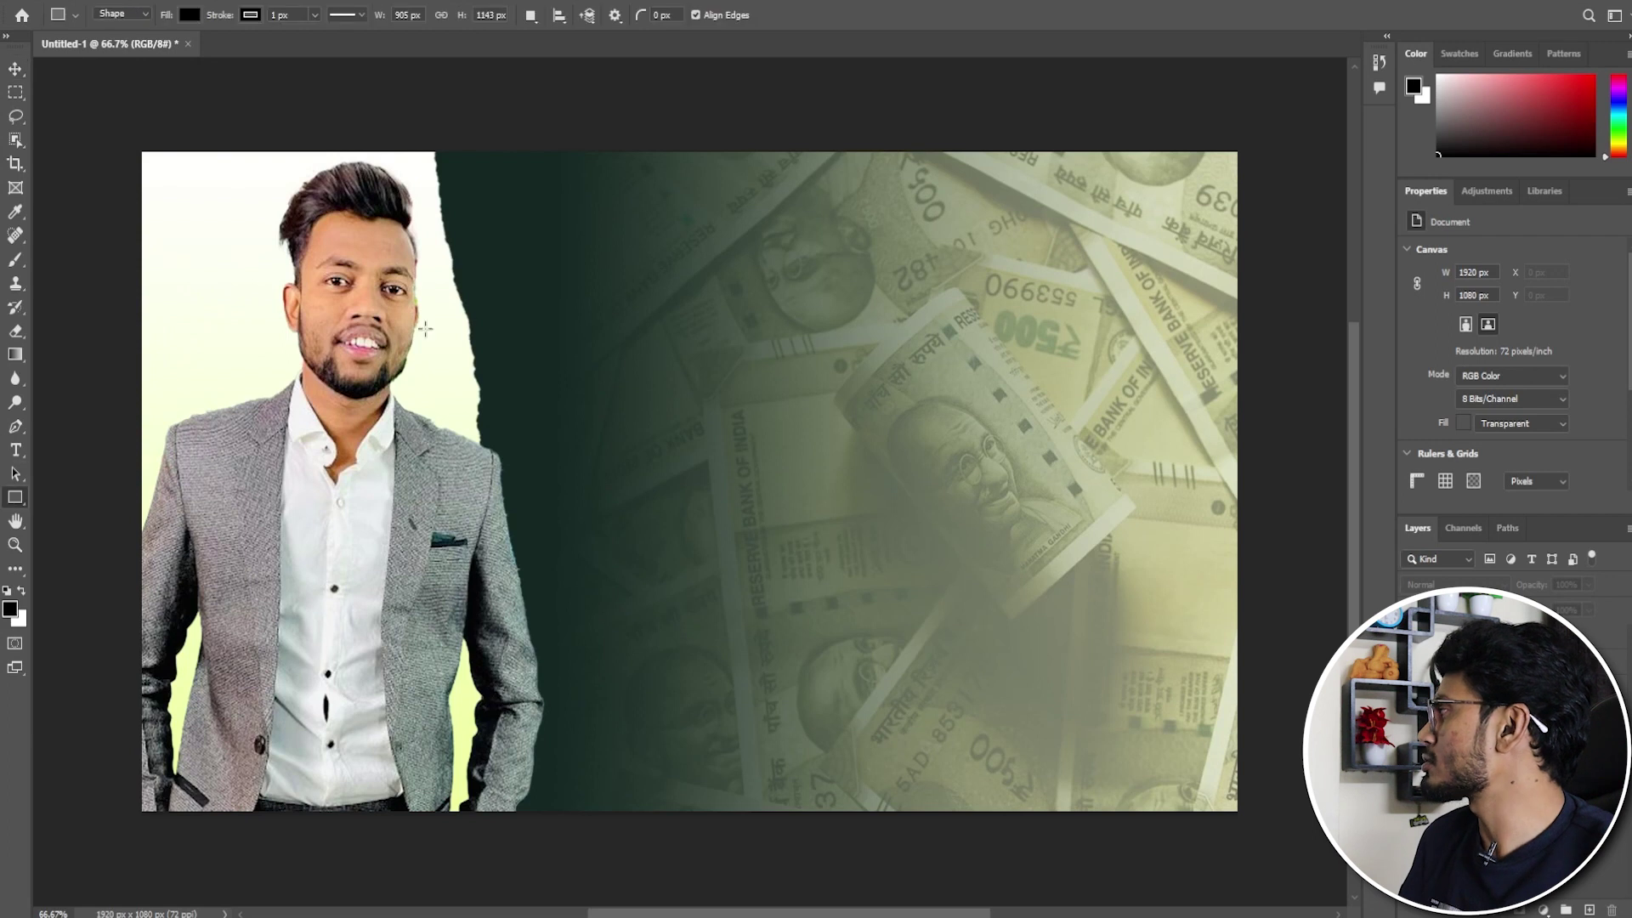
{"action": "left_click_drag", "start_coordinate": [436, 297], "coordinate": [1224, 491]}
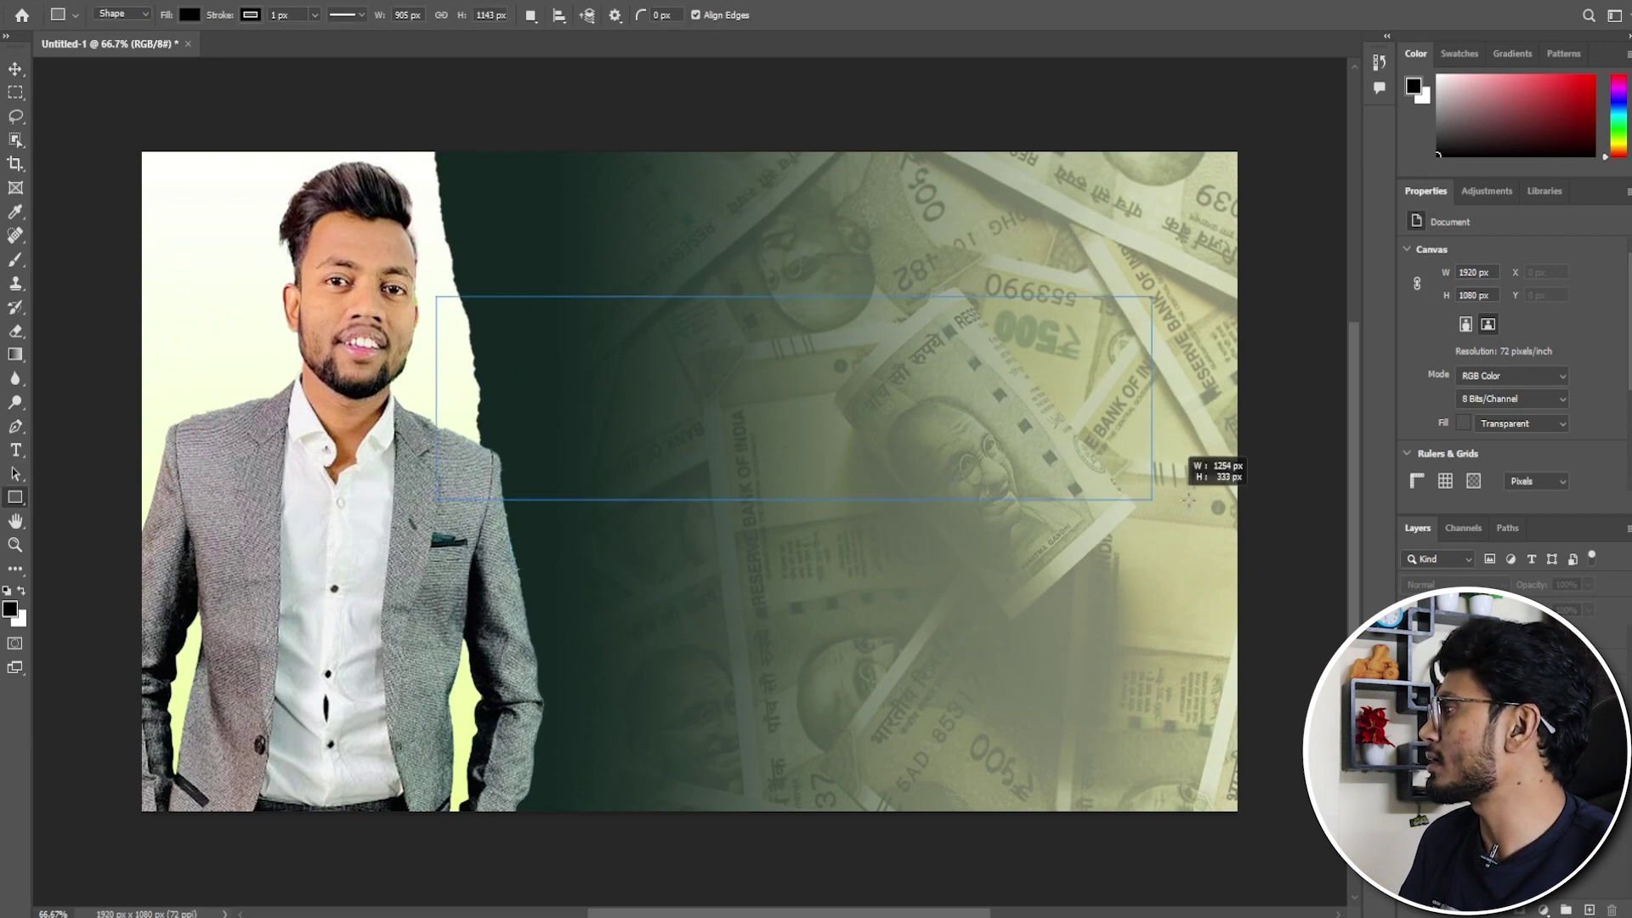
{"action": "left_click_drag", "start_coordinate": [1224, 490], "coordinate": [1231, 491]}
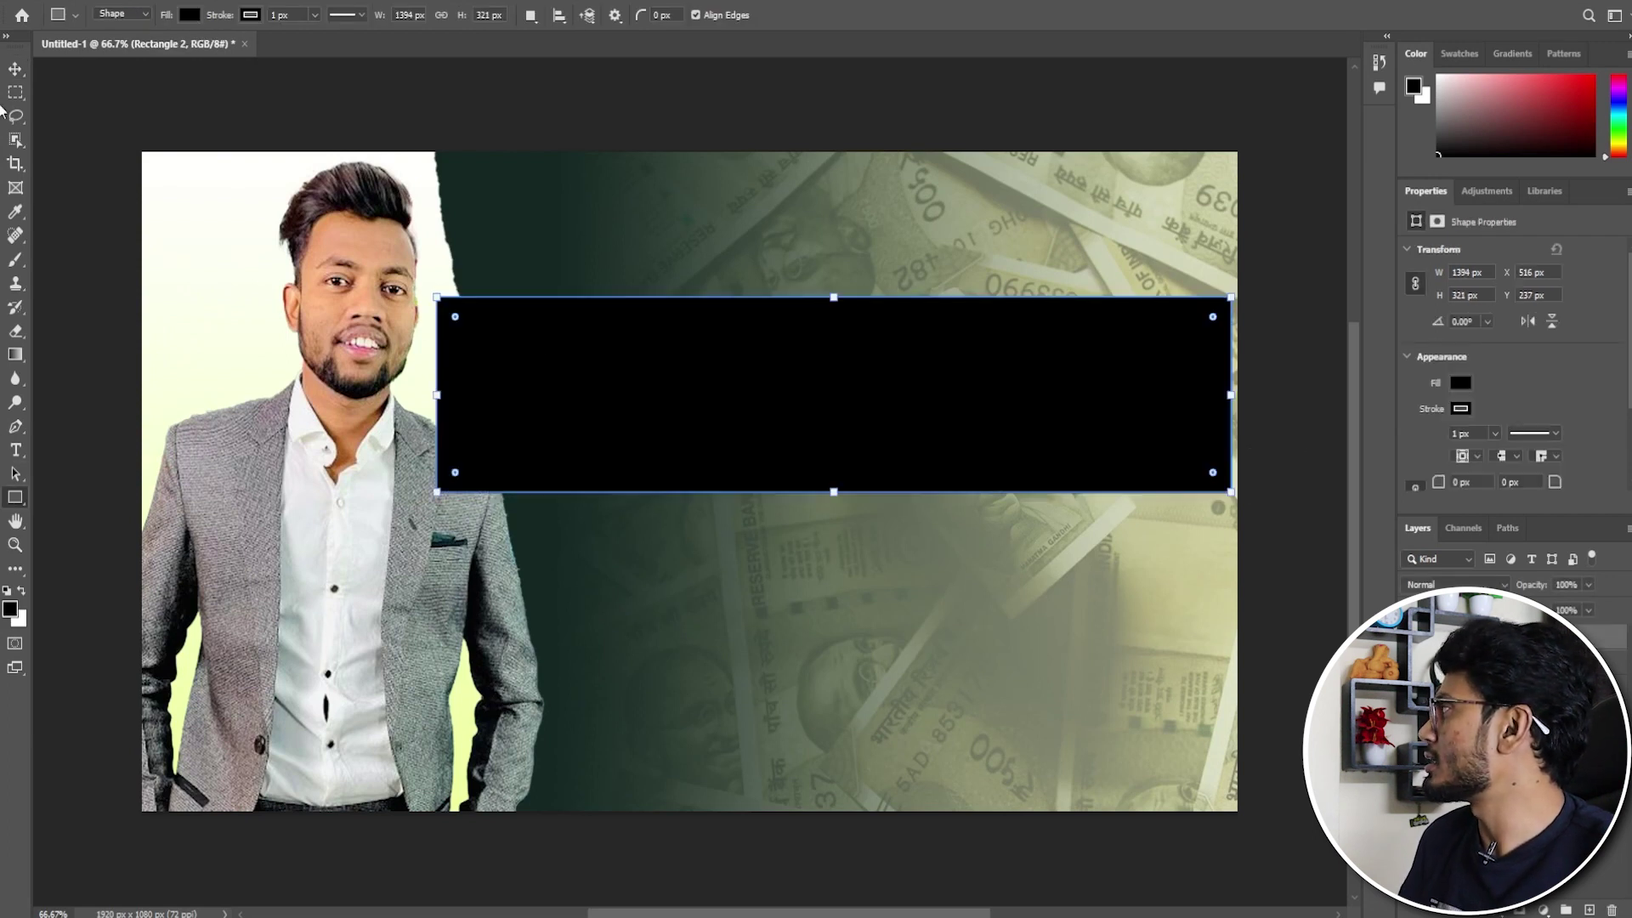
{"action": "left_click", "coordinate": [16, 69]}
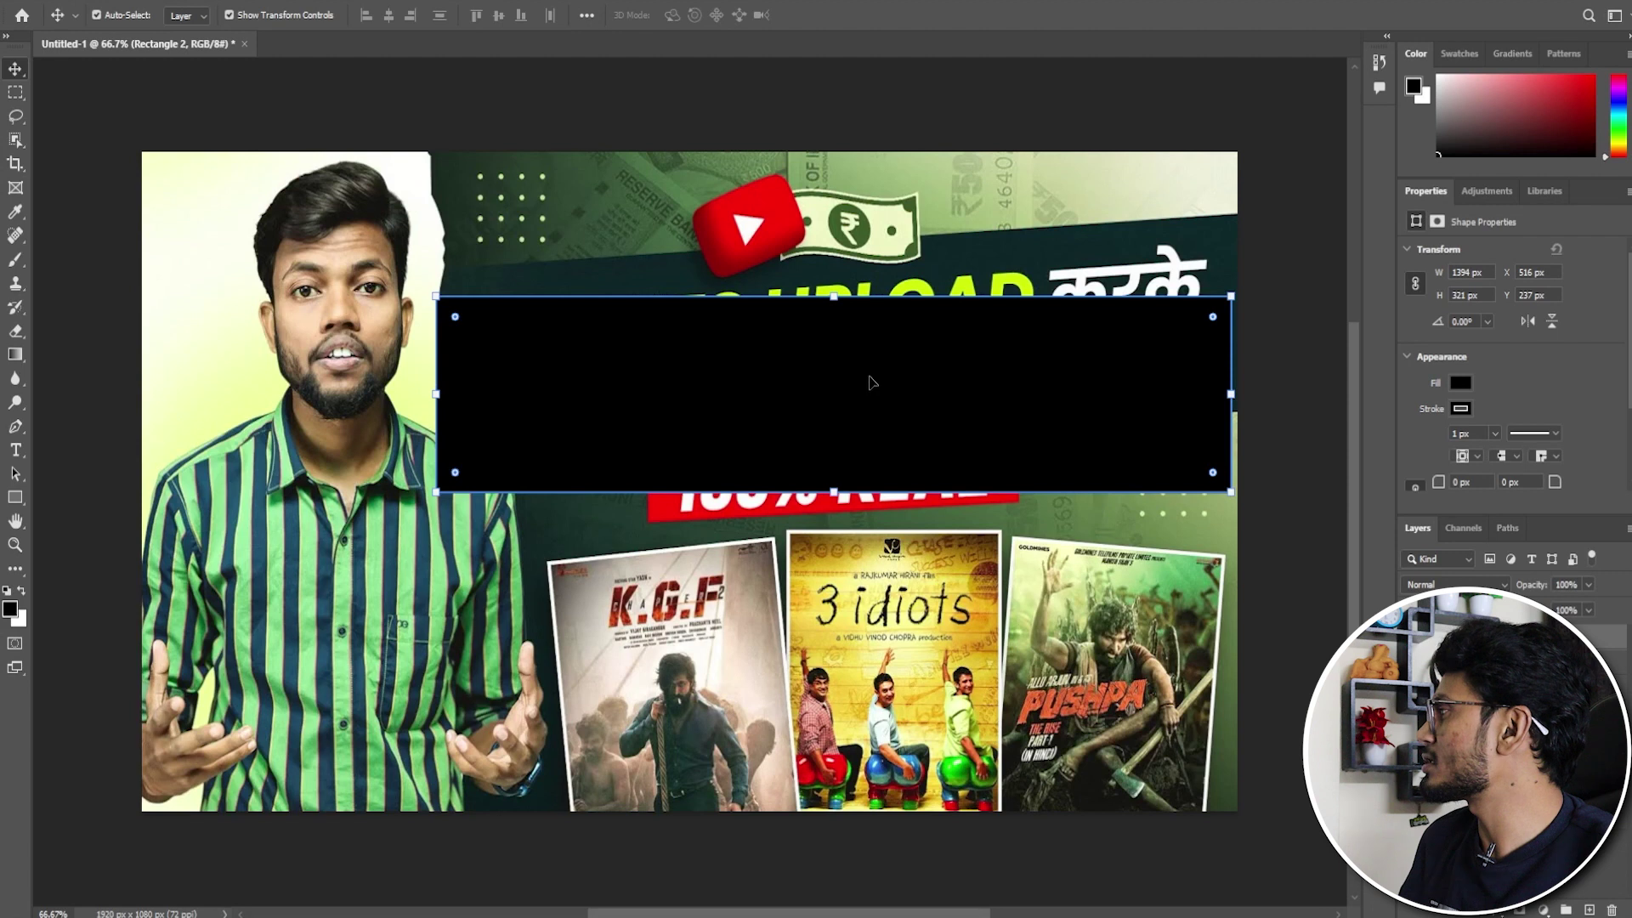
{"action": "left_click_drag", "start_coordinate": [862, 385], "coordinate": [869, 483]}
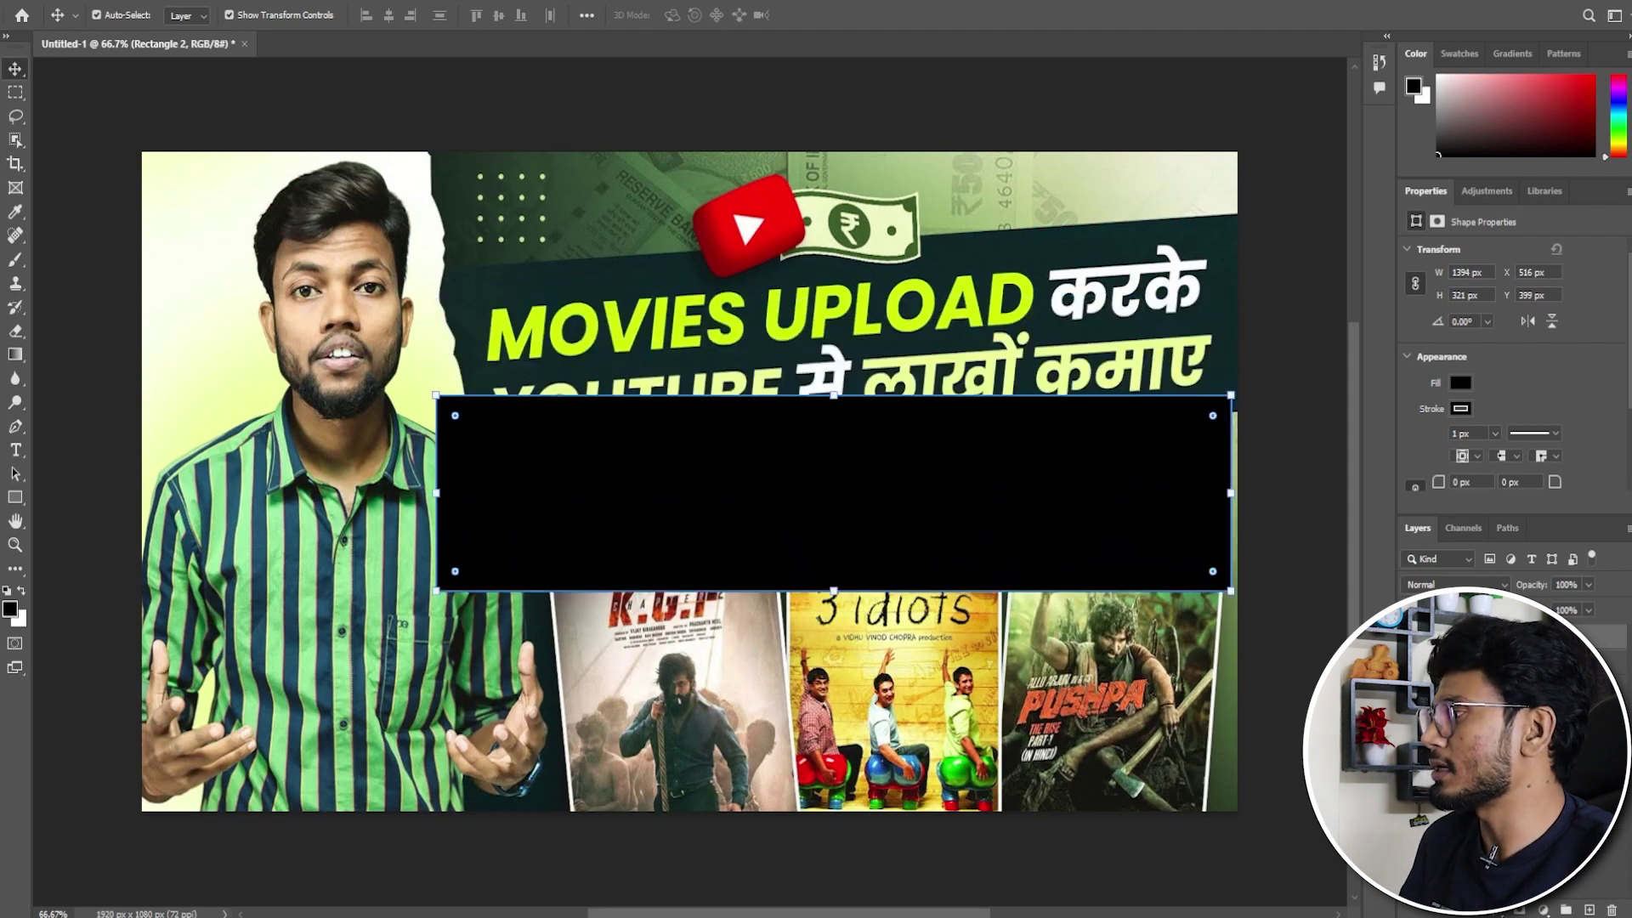
Fill the rectangle with dark teal sampled from the reference, then move it left and widen it rightward.
{"action": "double_click", "coordinate": [1428, 637]}
{"action": "left_click_drag", "start_coordinate": [940, 253], "coordinate": [825, 452]}
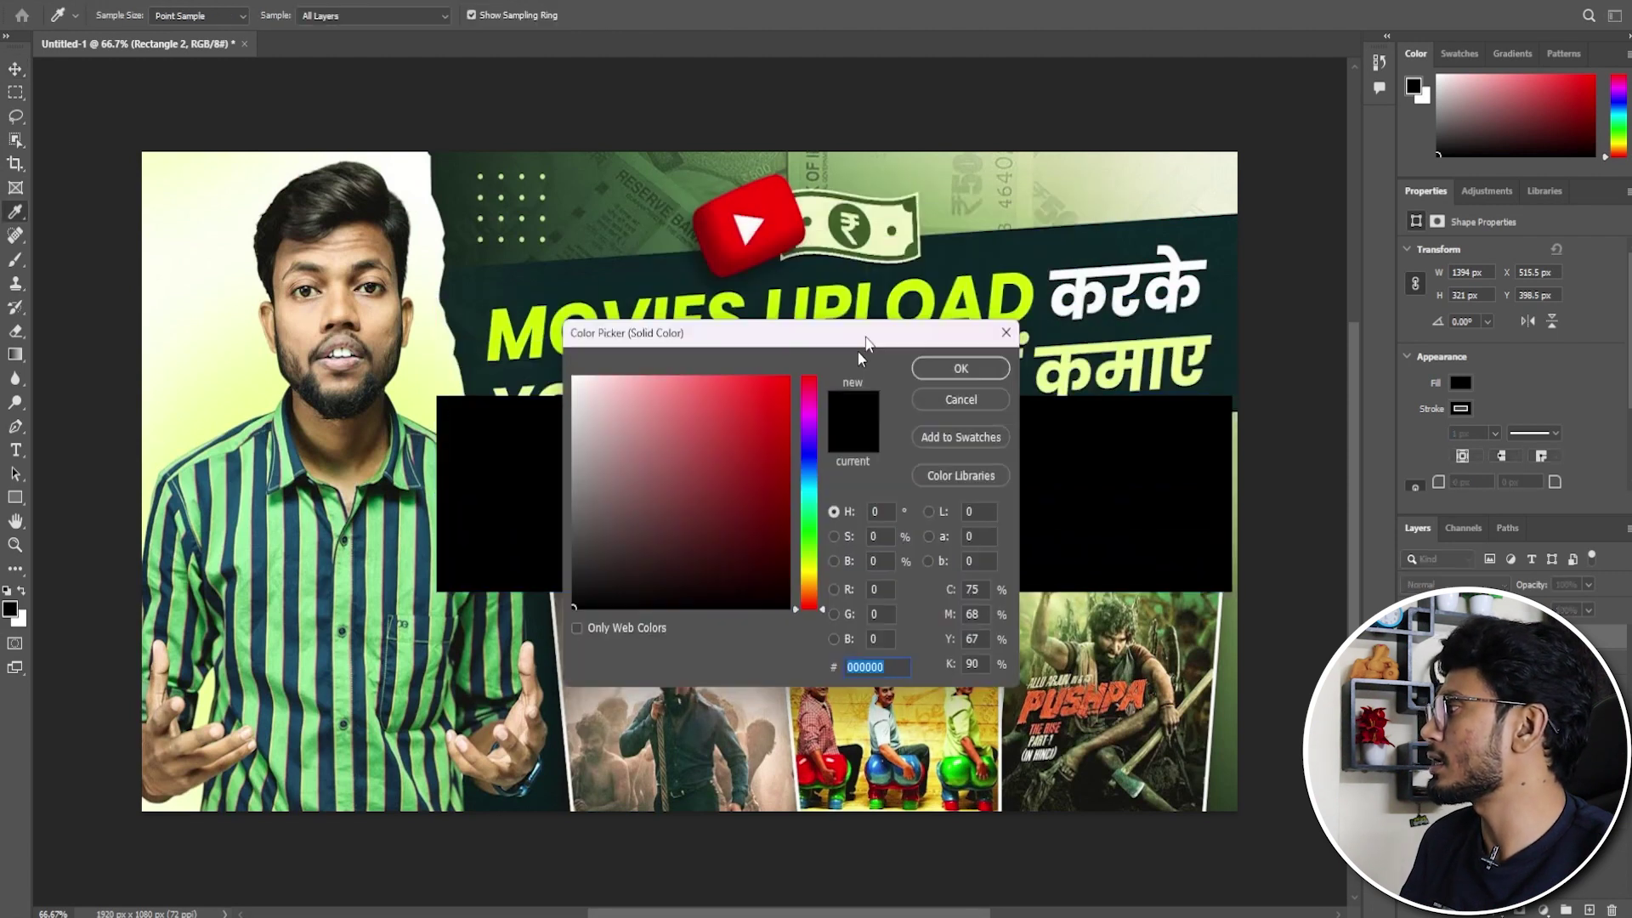
{"action": "left_click", "coordinate": [1045, 241]}
{"action": "key", "text": "Return"}
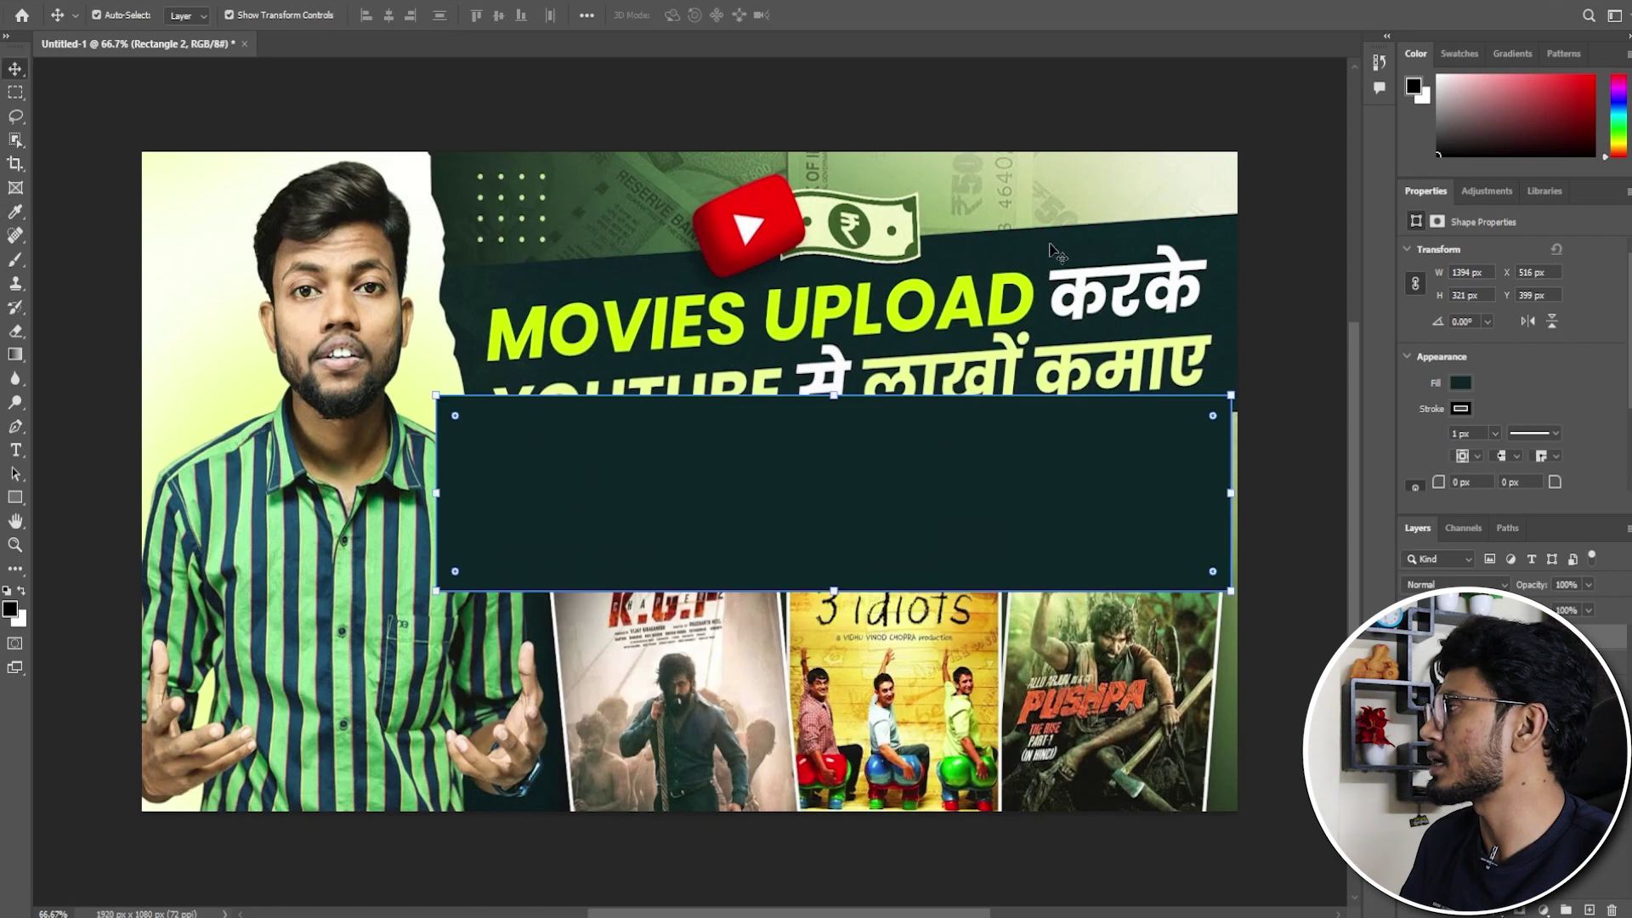
{"action": "left_click_drag", "start_coordinate": [842, 466], "coordinate": [800, 522]}
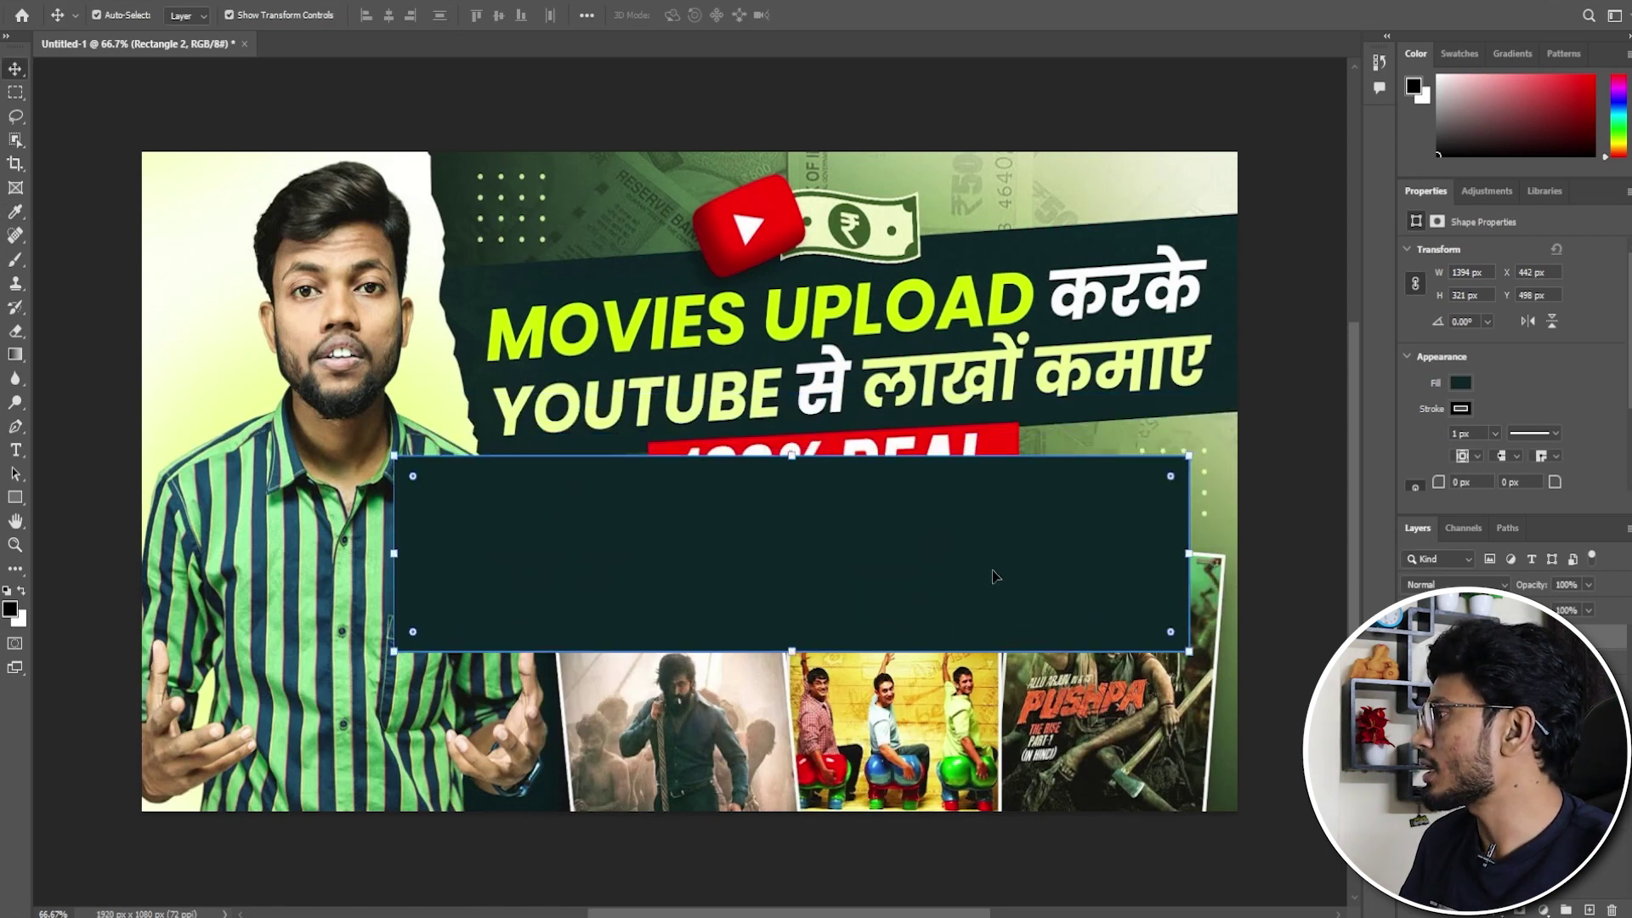
{"action": "left_click_drag", "start_coordinate": [1194, 559], "coordinate": [1241, 553]}
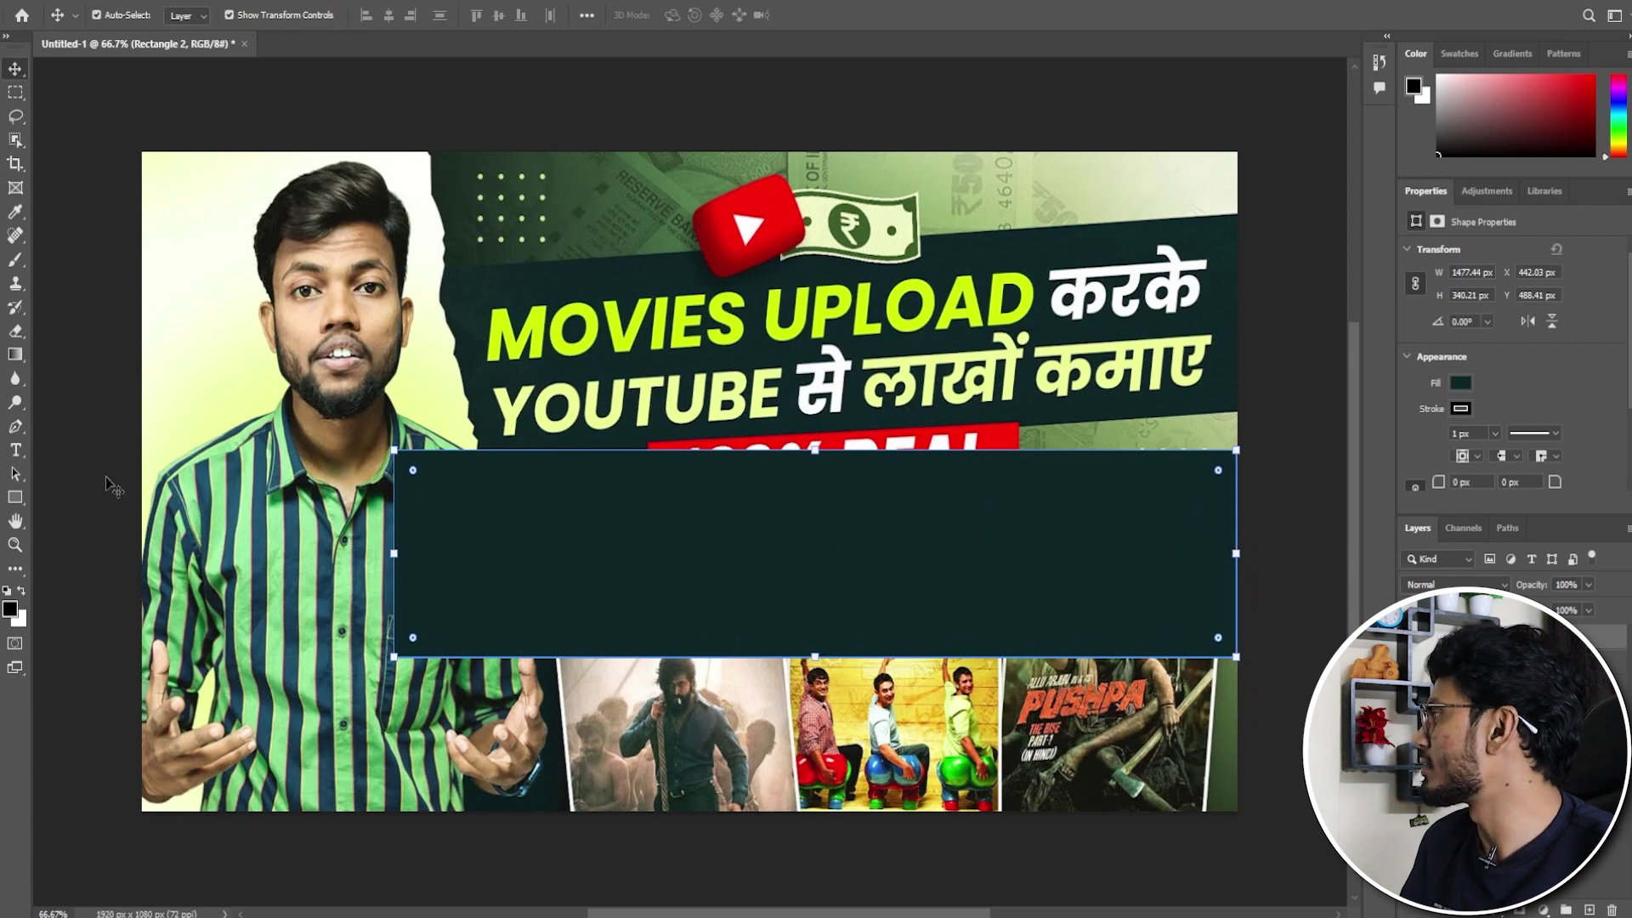
{"action": "left_click", "coordinate": [16, 450]}
{"action": "left_click", "coordinate": [16, 452]}
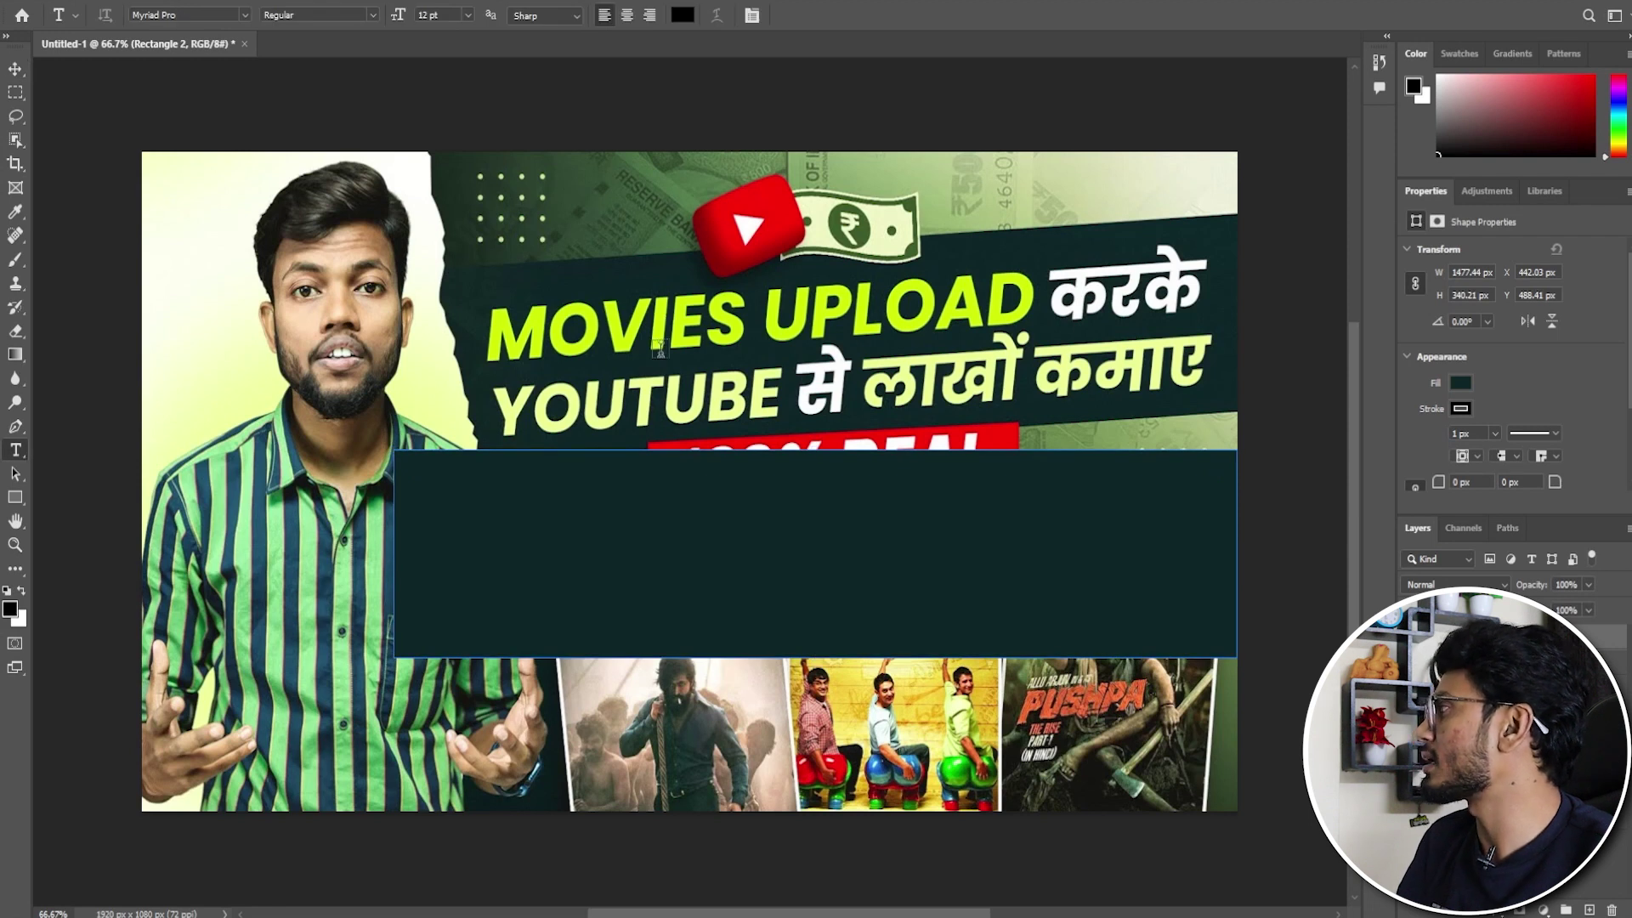
Add the text 'Movies Upload' on the teal band and set it in Gotham Black.
{"action": "left_click", "coordinate": [620, 273]}
{"action": "type", "text": "Movies Upload"}
{"action": "key", "text": "ctrl+Return"}
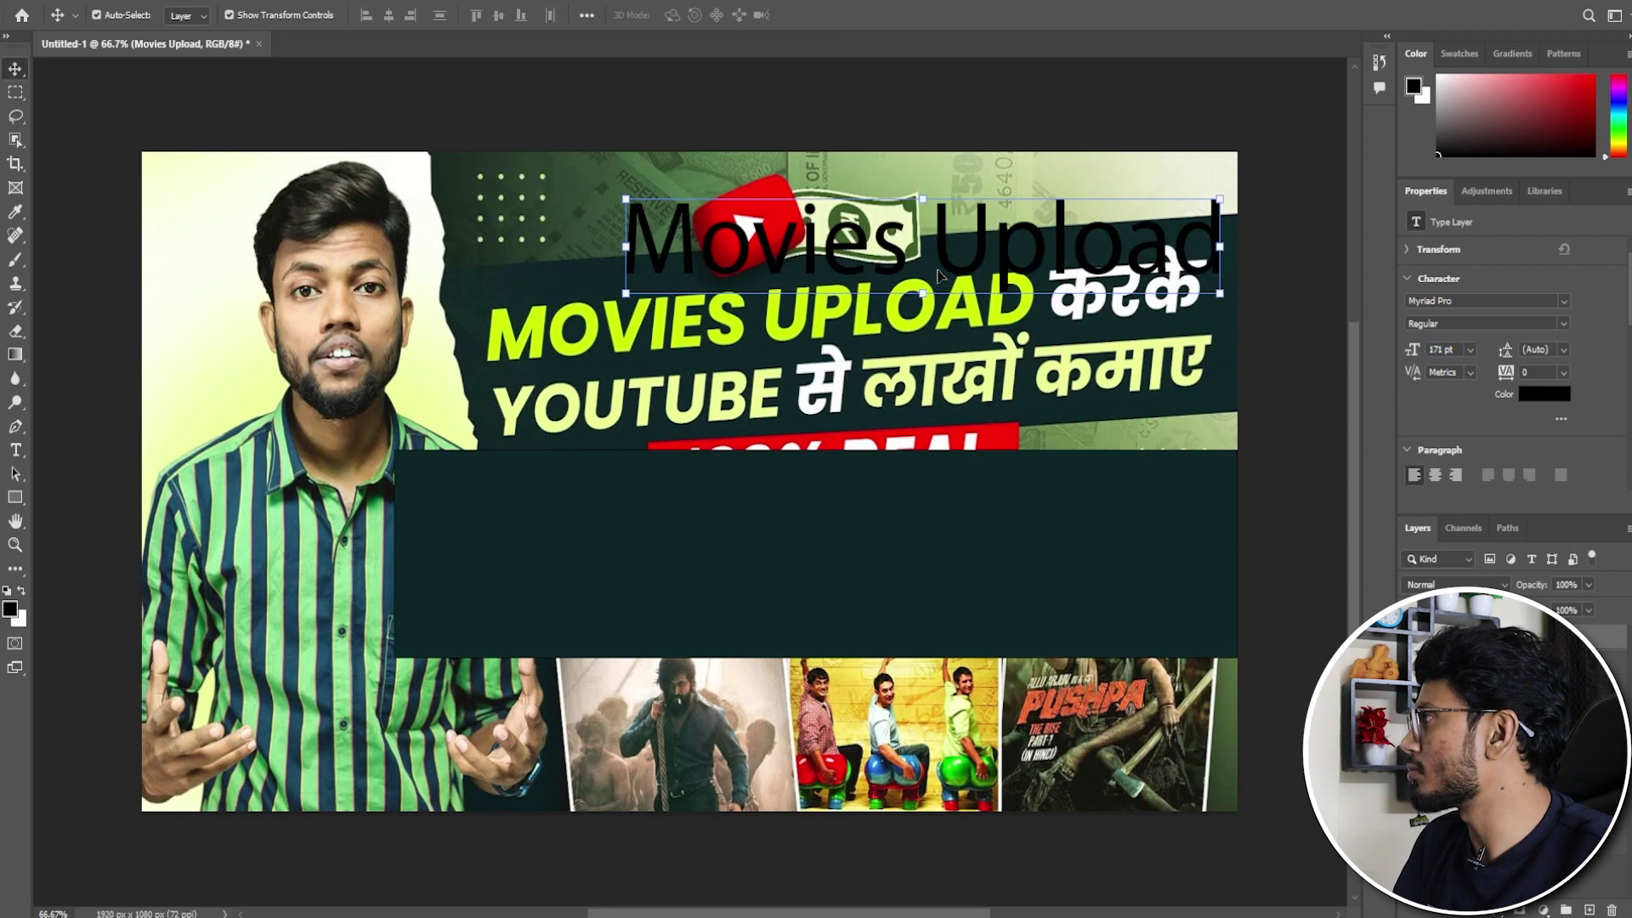
{"action": "left_click_drag", "start_coordinate": [939, 275], "coordinate": [767, 581]}
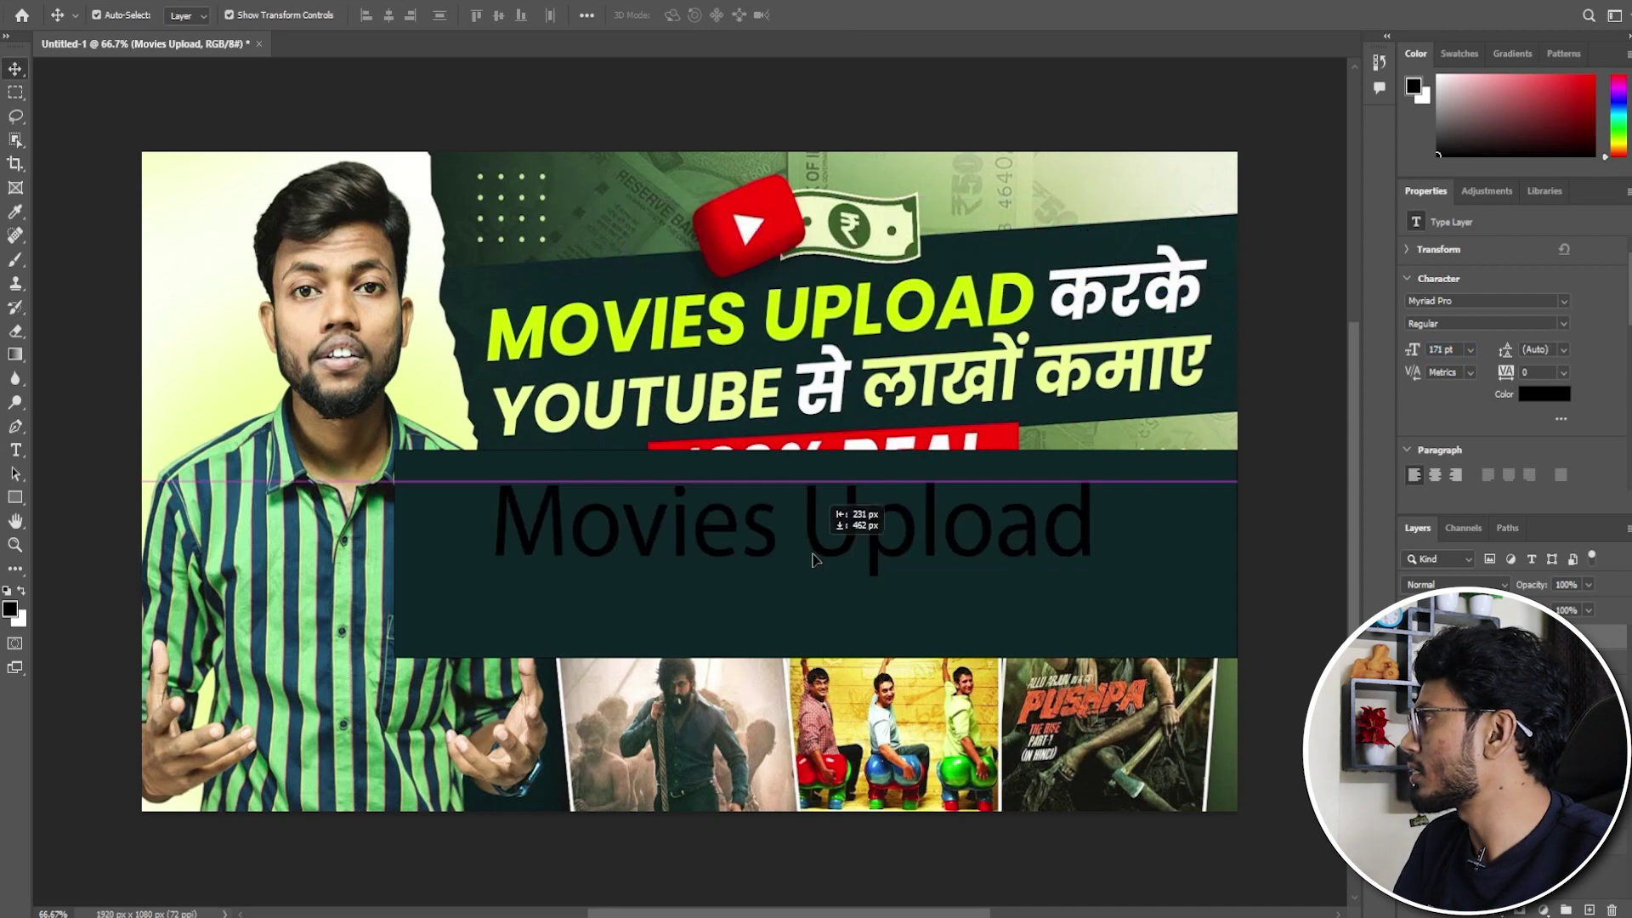
{"action": "left_click", "coordinate": [1499, 298]}
{"action": "type", "text": "G"}
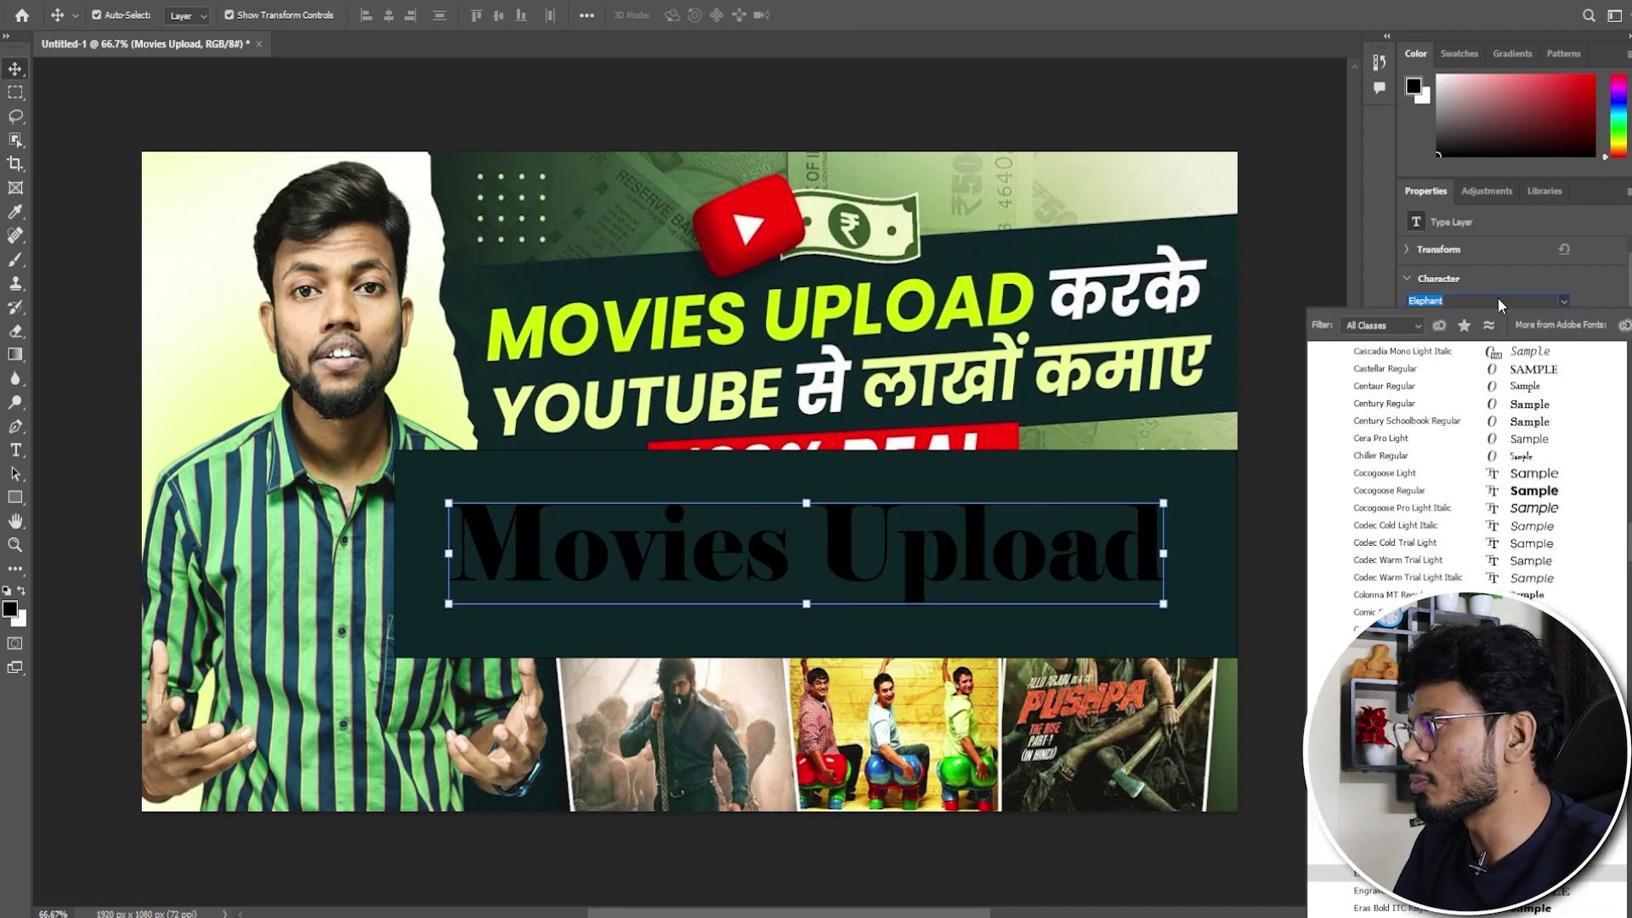
{"action": "type", "text": "otham"}
{"action": "left_click", "coordinate": [1403, 855]}
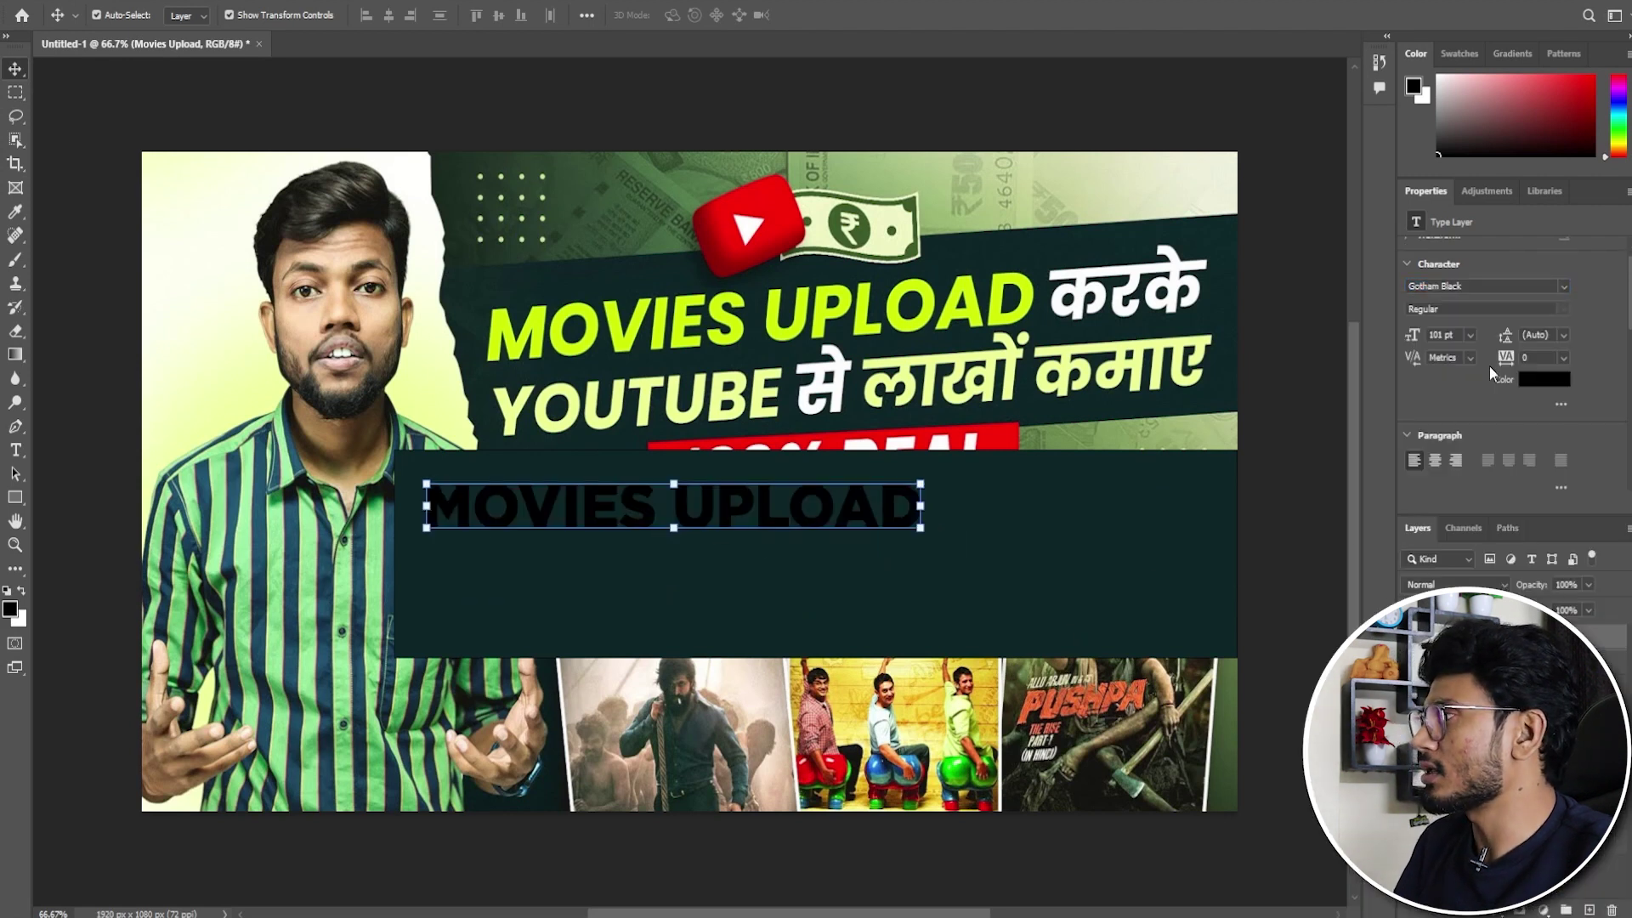
Make the text faux italic and colour it the top headline's yellow-green.
{"action": "left_click", "coordinate": [1563, 286]}
{"action": "scroll", "coordinate": [1512, 340], "scroll_direction": "down", "scroll_amount": 3}
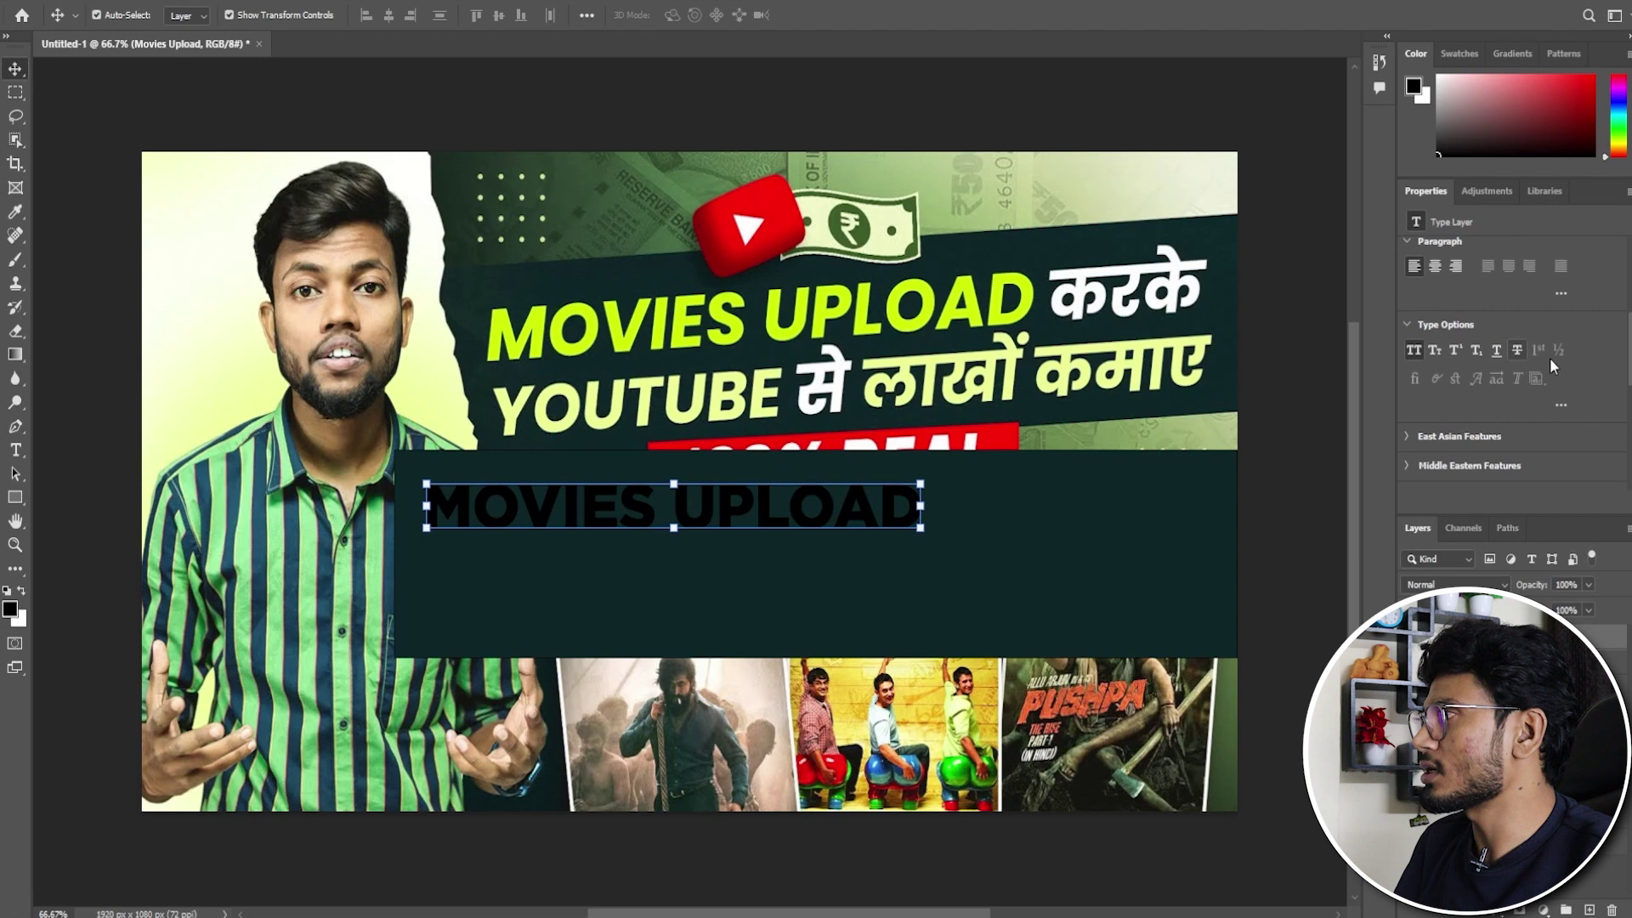
{"action": "left_click", "coordinate": [1560, 404]}
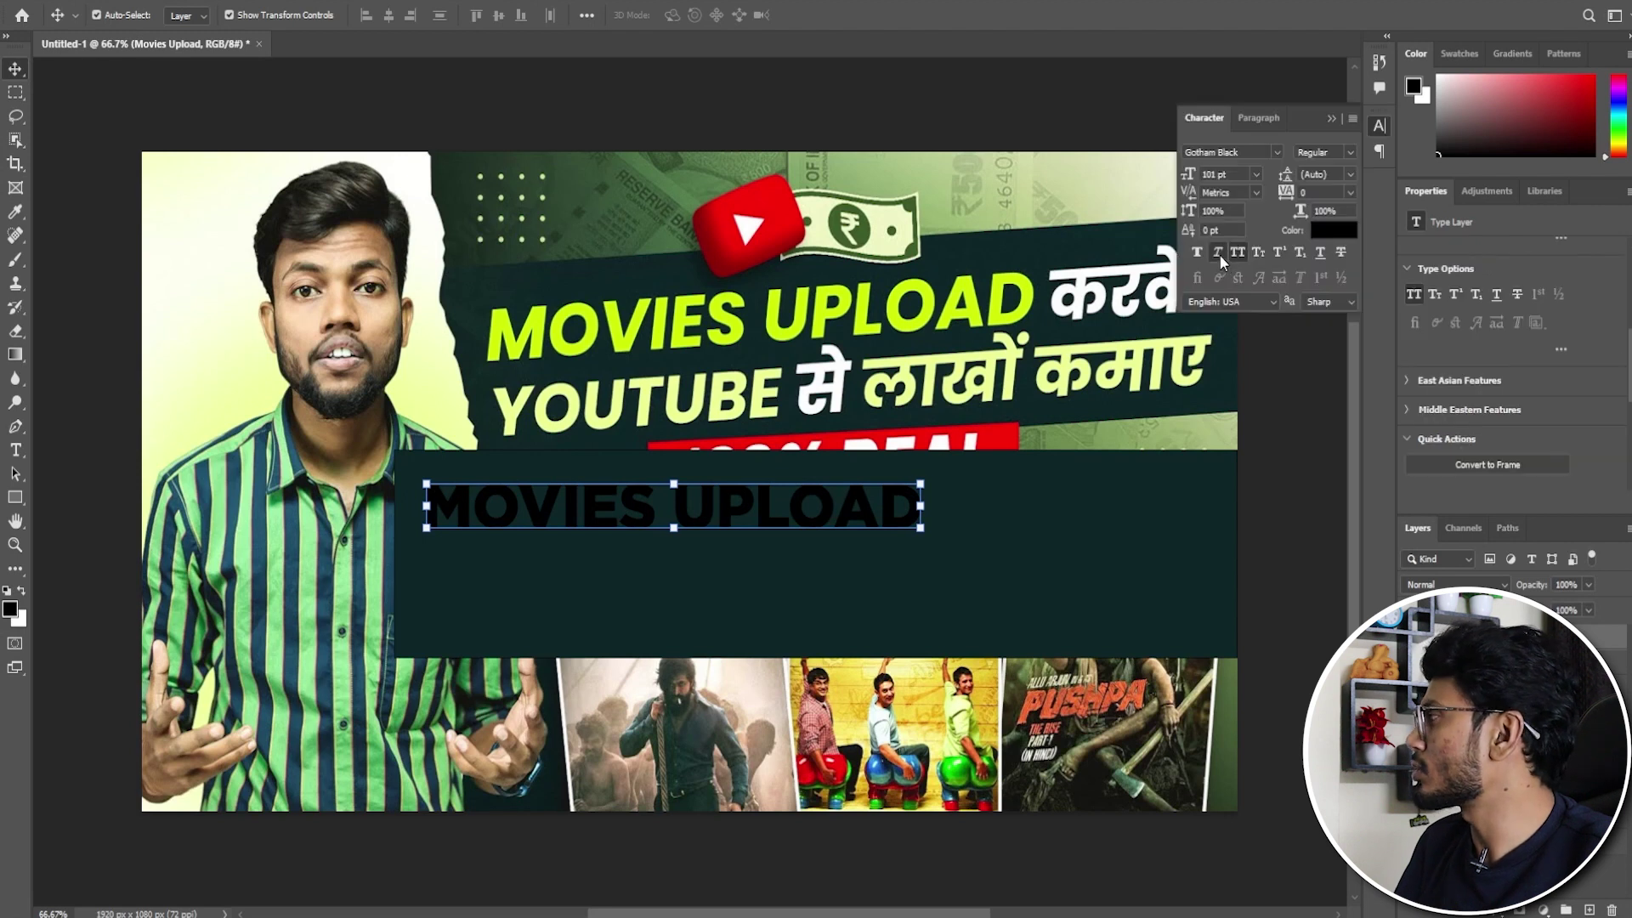
{"action": "left_click", "coordinate": [1219, 254]}
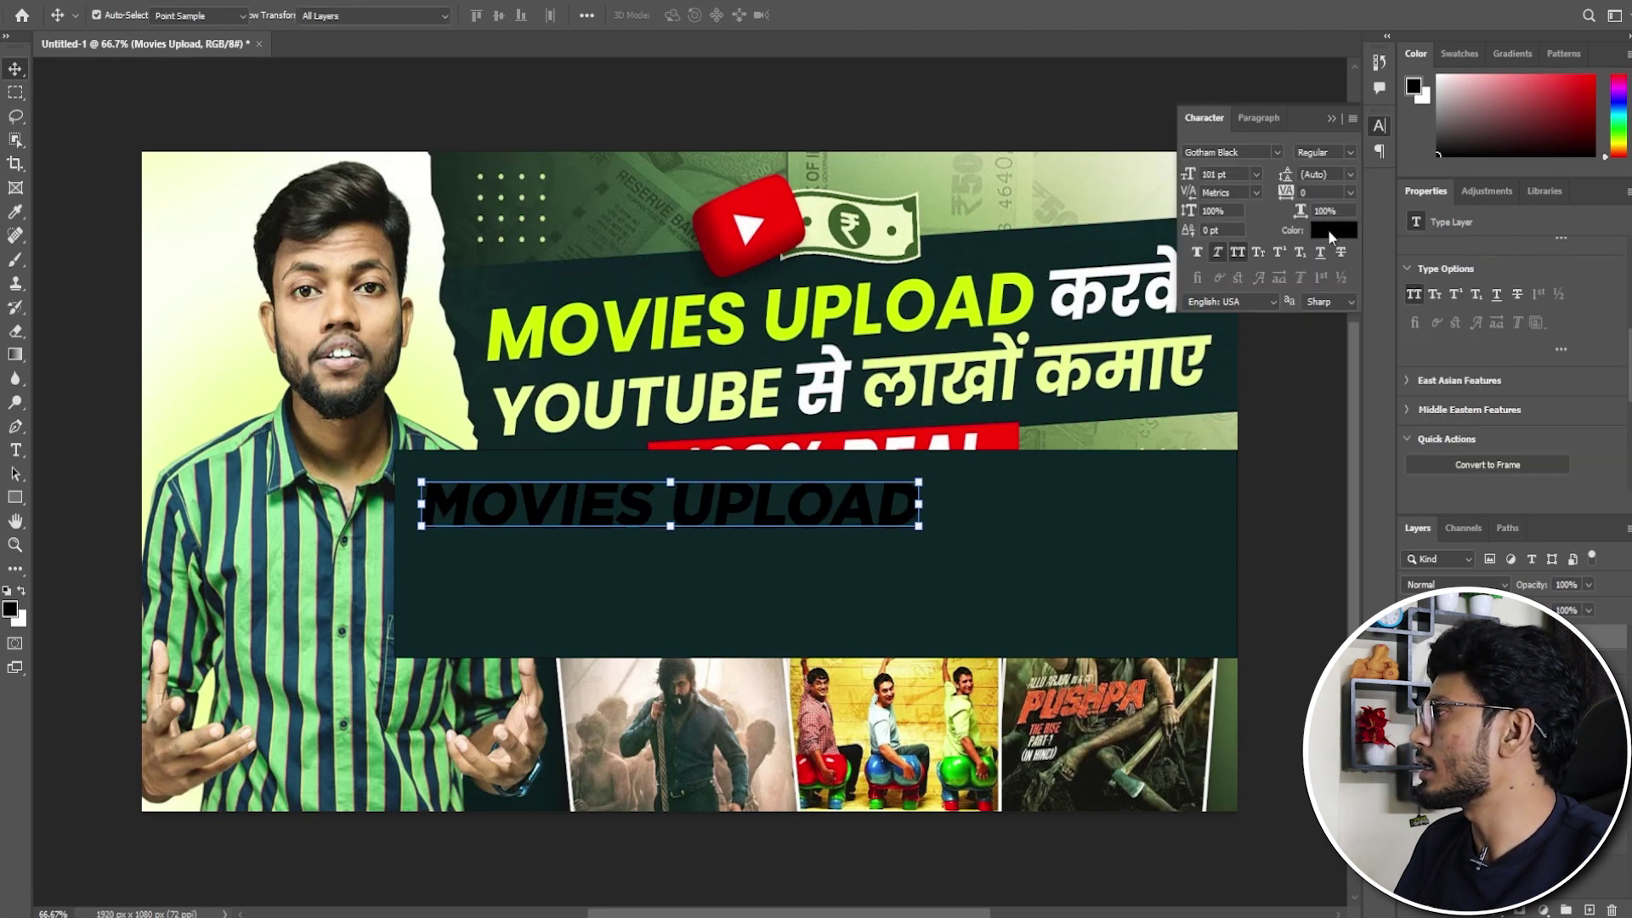
{"action": "left_click", "coordinate": [1331, 231]}
{"action": "left_click", "coordinate": [911, 282]}
{"action": "key", "text": "Return"}
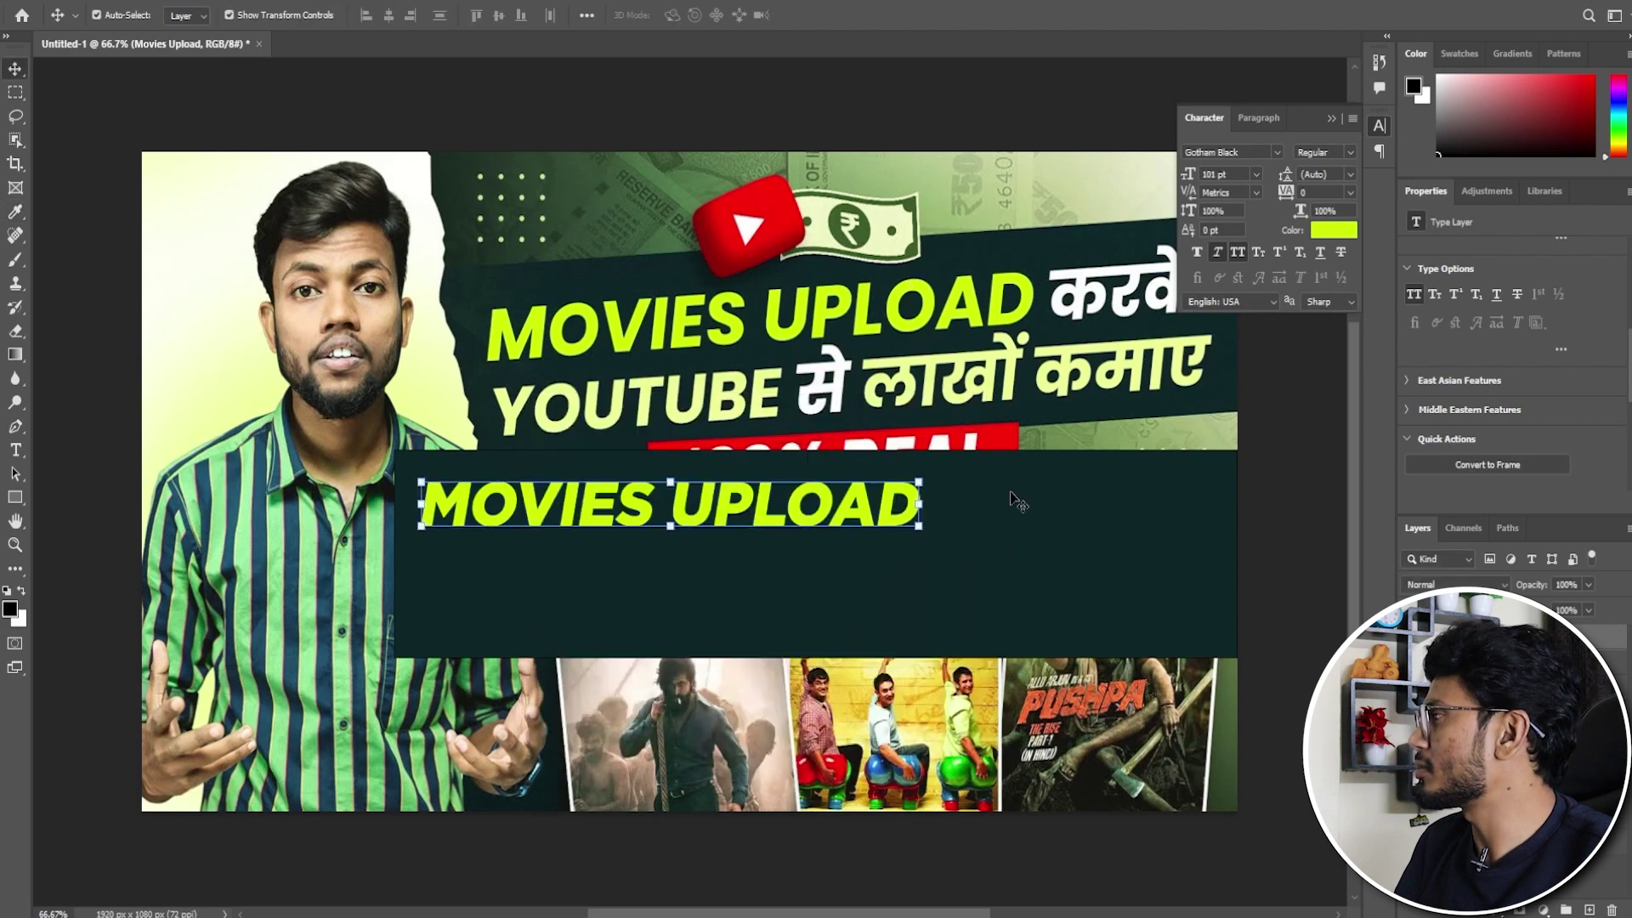
{"action": "left_click", "coordinate": [1326, 119]}
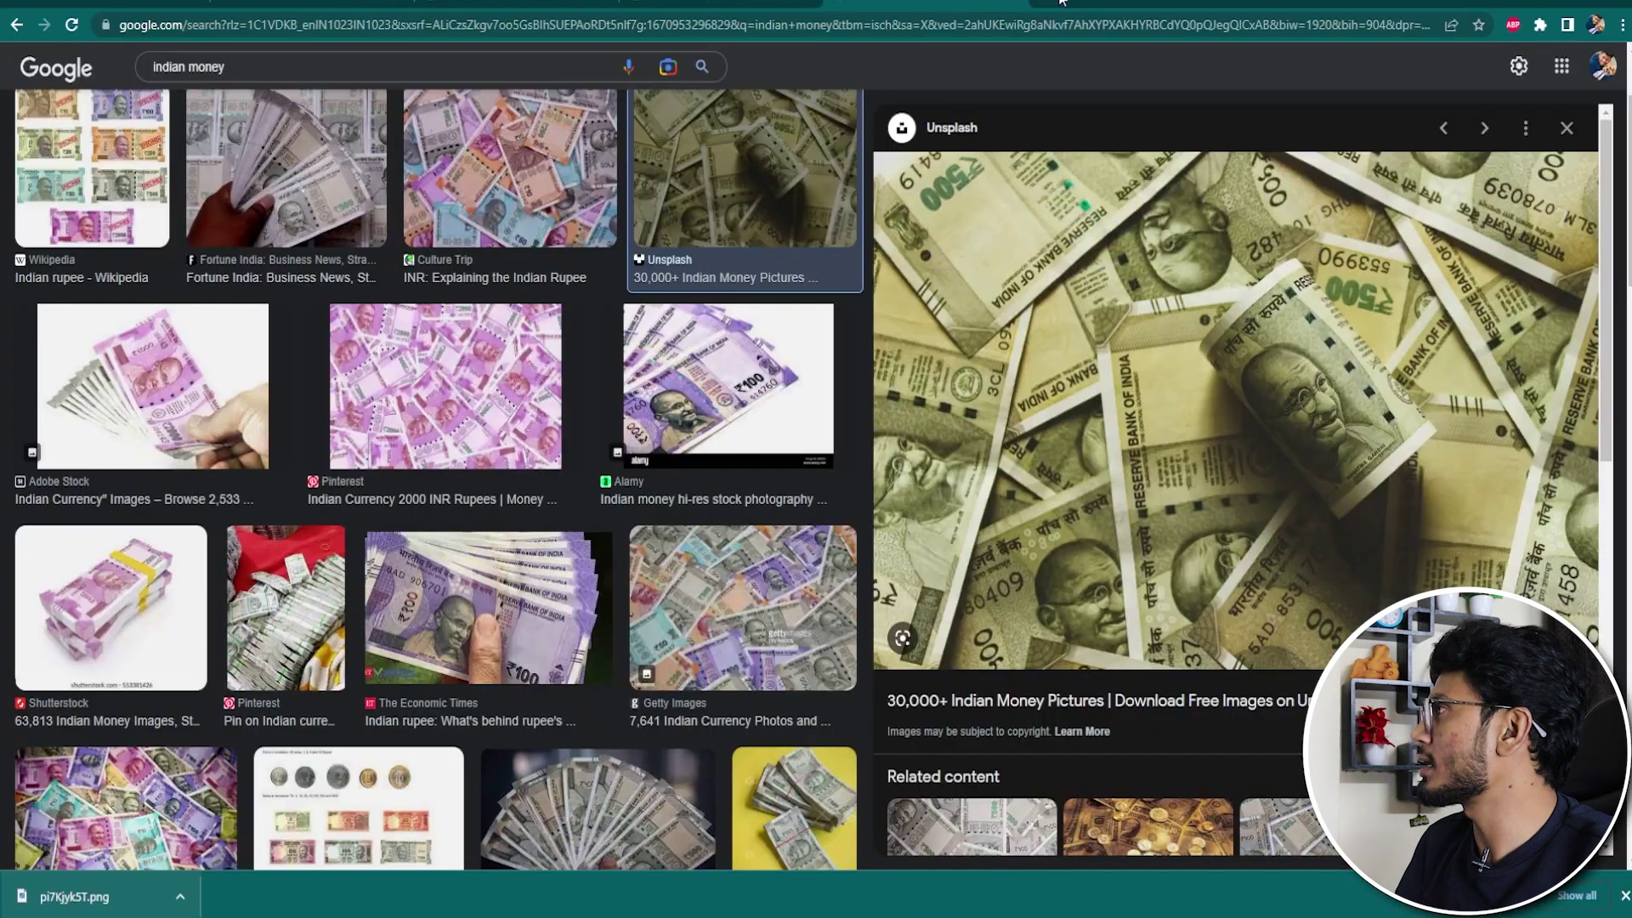
Search 'google text in' in a new tab and open the Try Google Input Tools page.
{"action": "key", "text": "ctrl+t"}
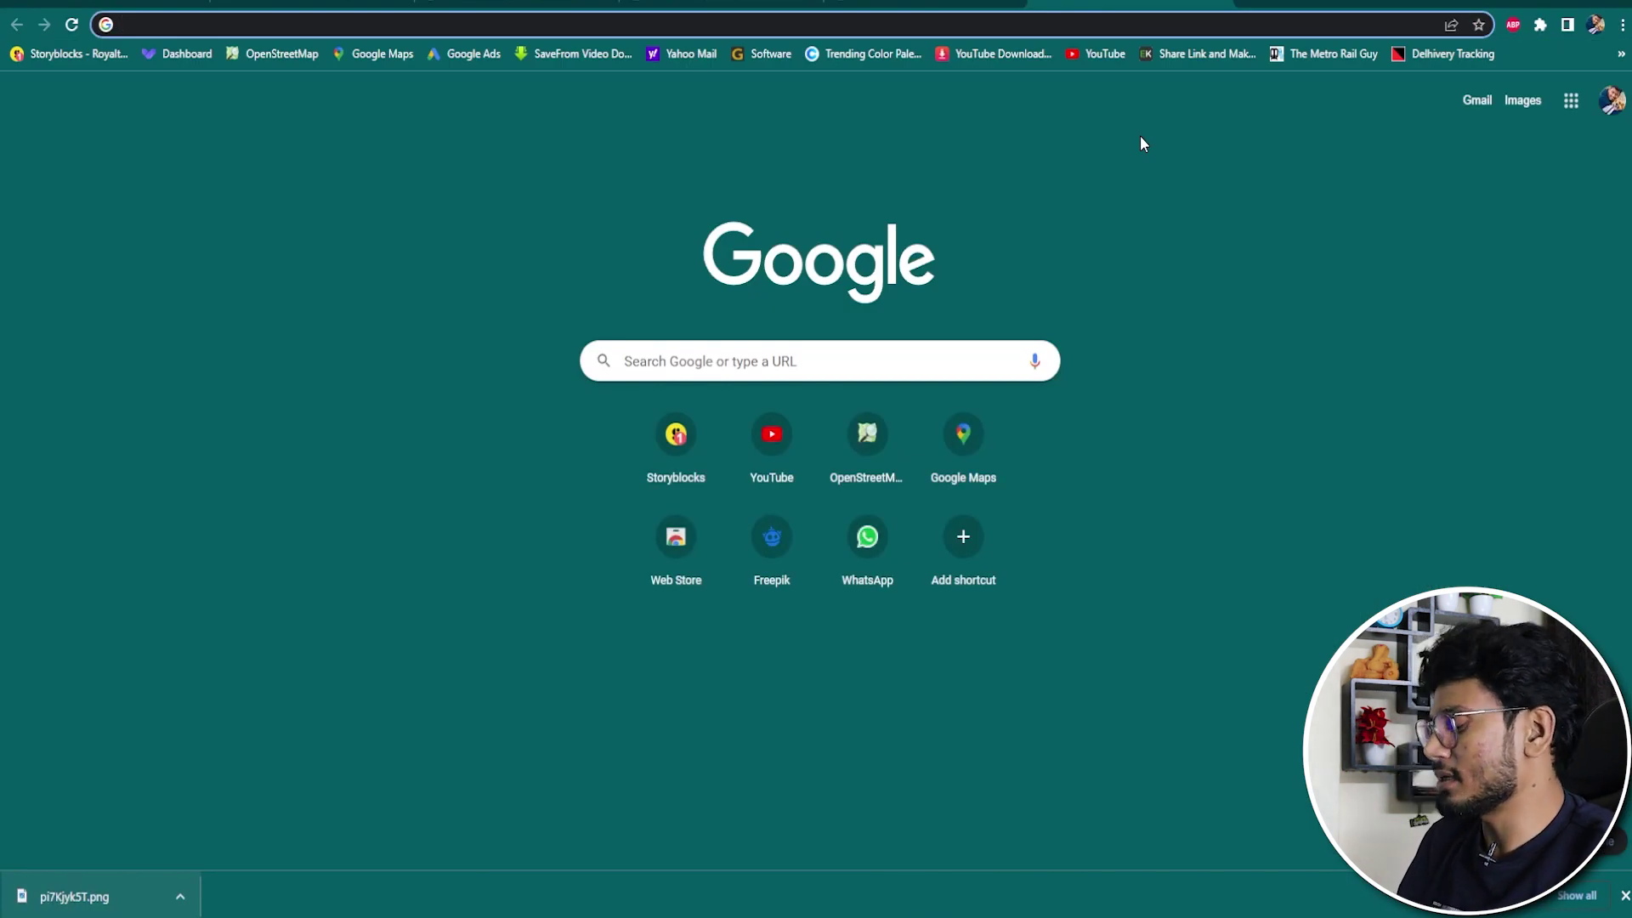
{"action": "type", "text": "google text in"}
{"action": "key", "text": "Return"}
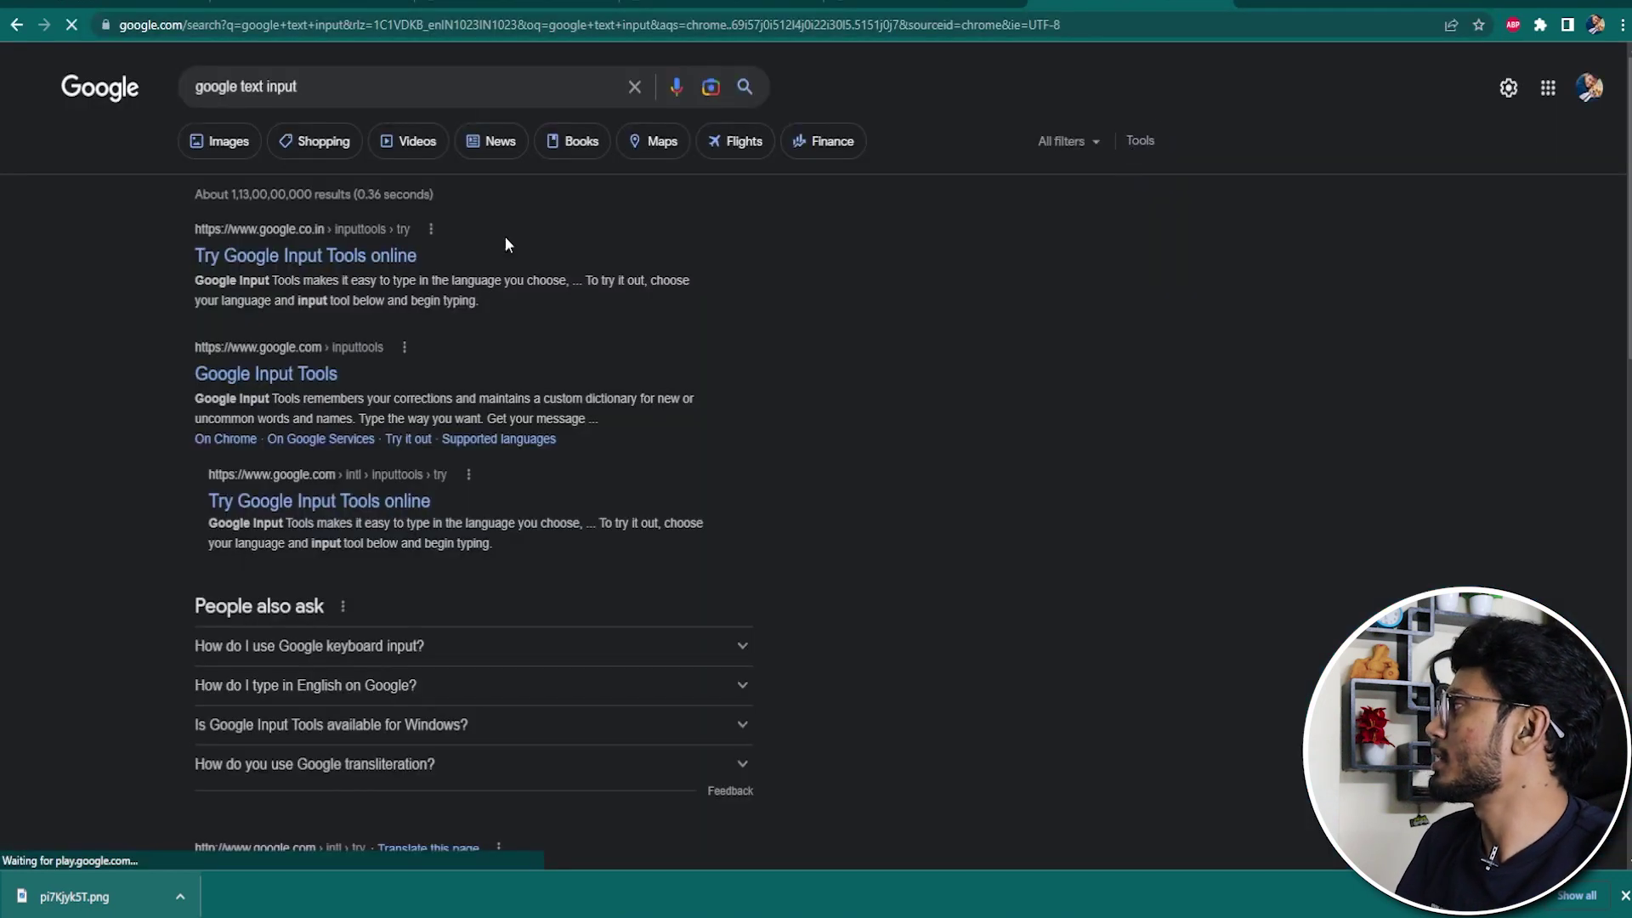
{"action": "left_click", "coordinate": [292, 259]}
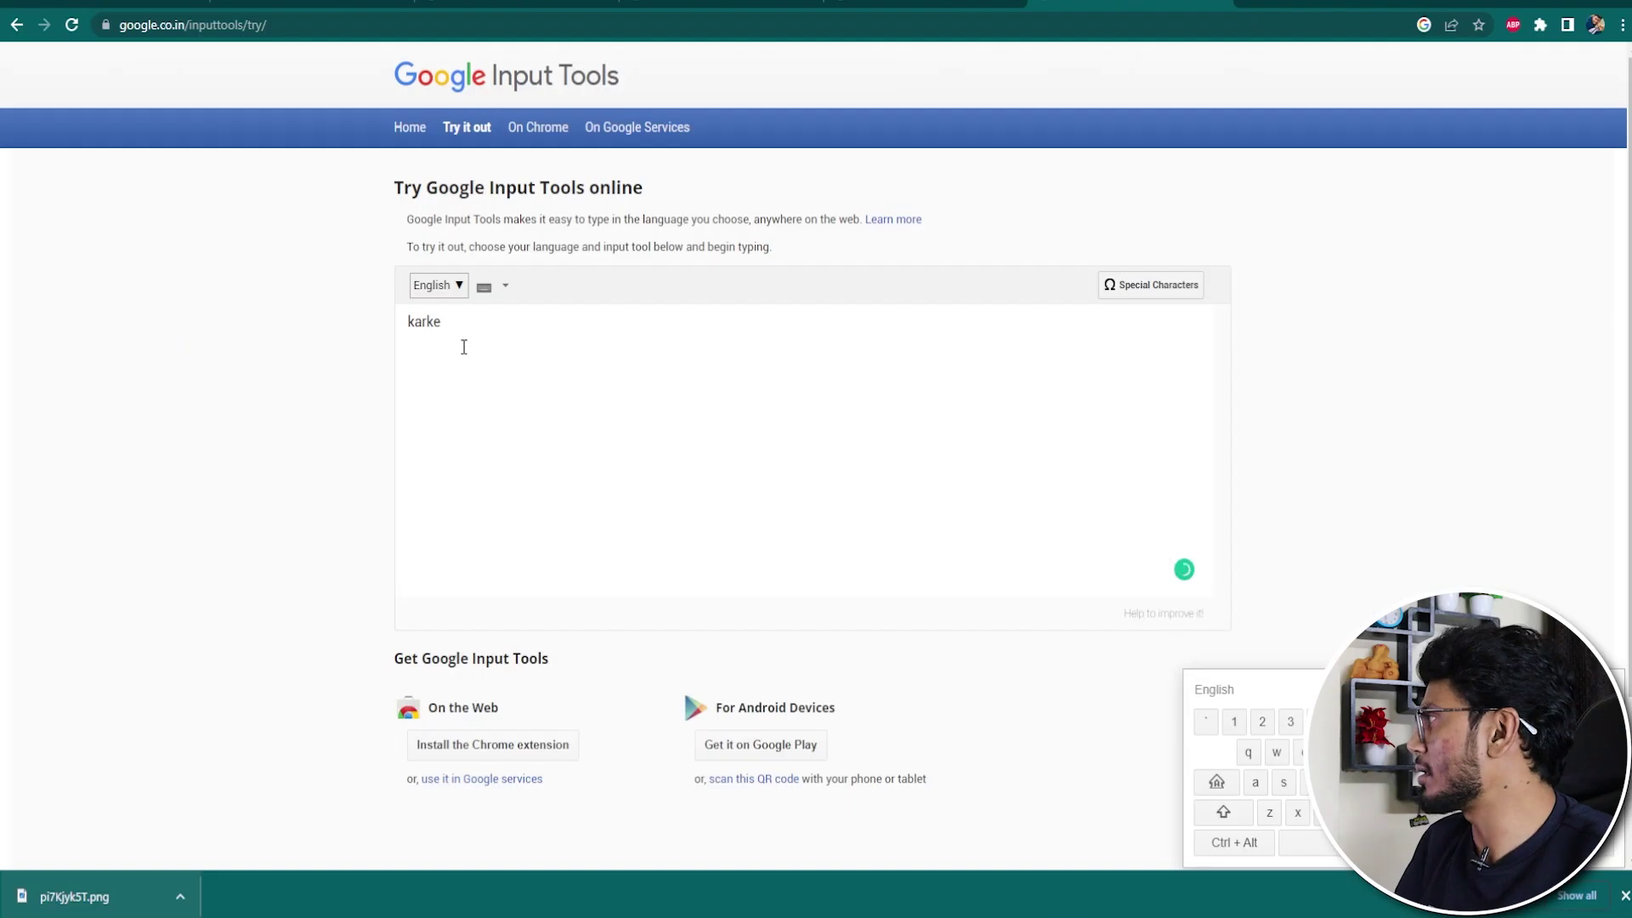
Switch input to Hindi, type 'karke mein n kamayese' and select the resulting line.
{"action": "left_click_drag", "start_coordinate": [464, 340], "coordinate": [332, 319]}
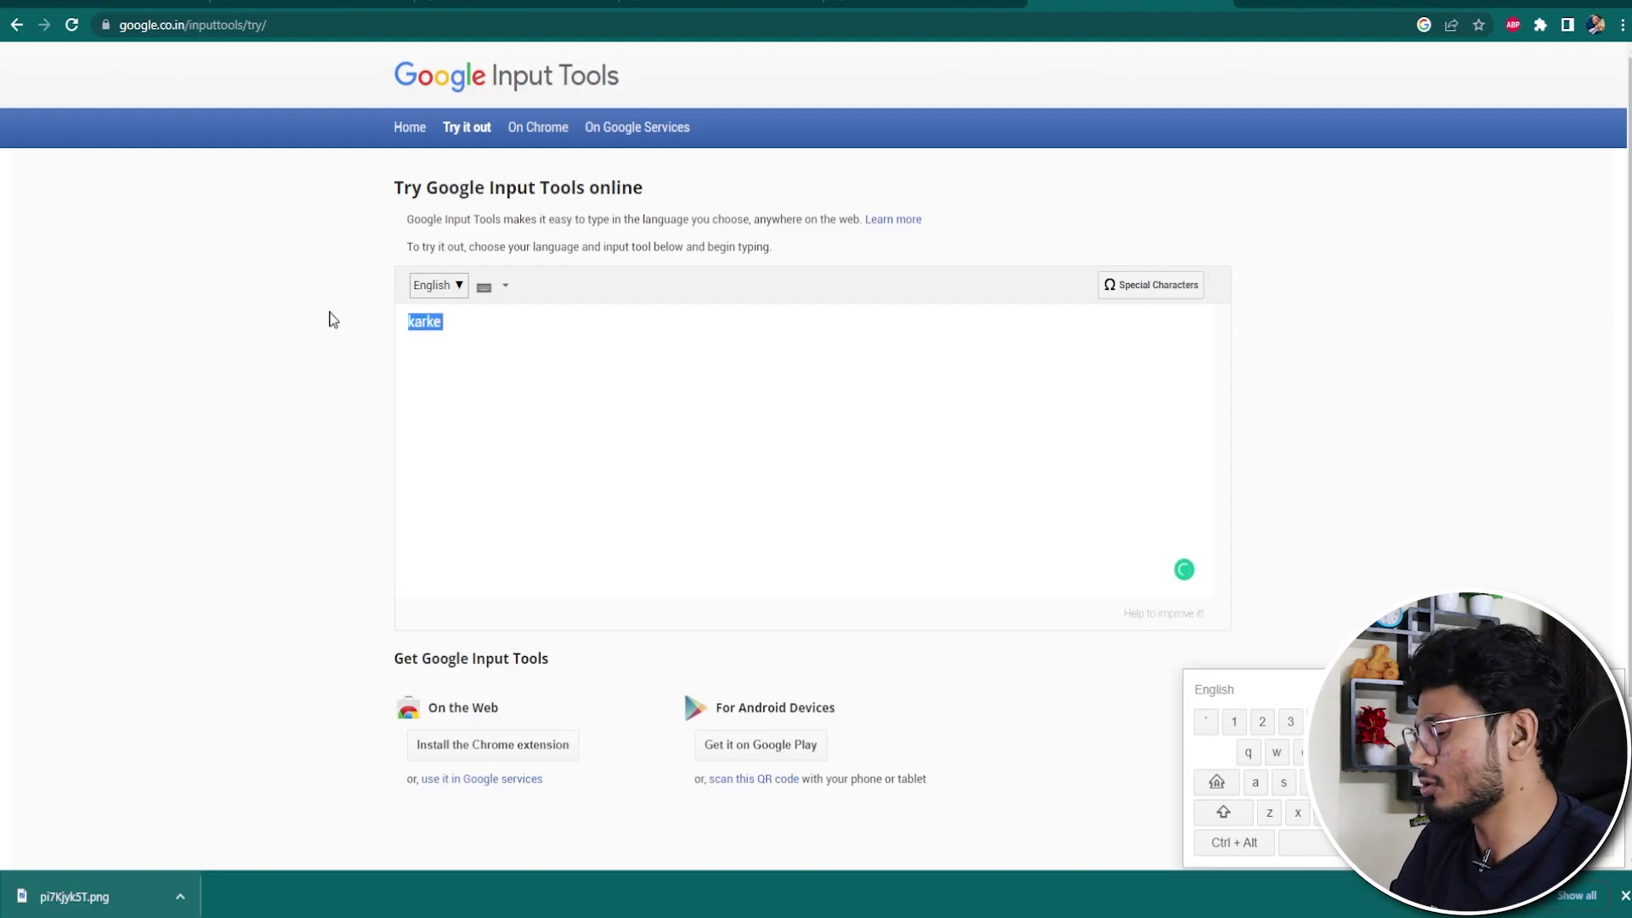
{"action": "key", "text": "BackSpace"}
{"action": "left_click", "coordinate": [459, 284]}
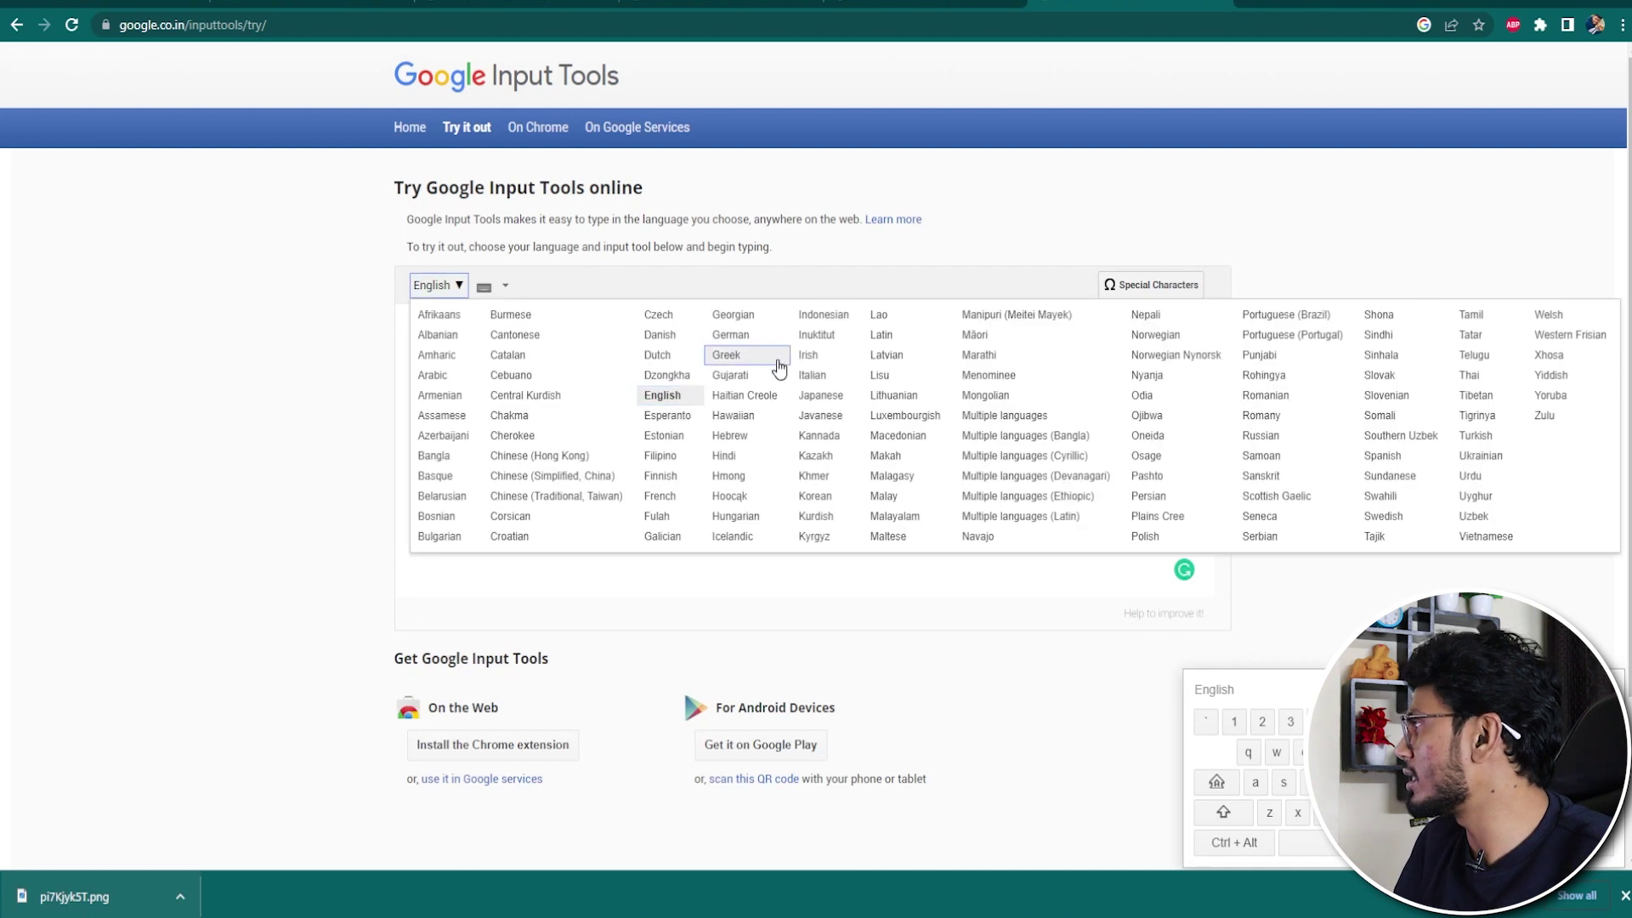
{"action": "left_click", "coordinate": [723, 456]}
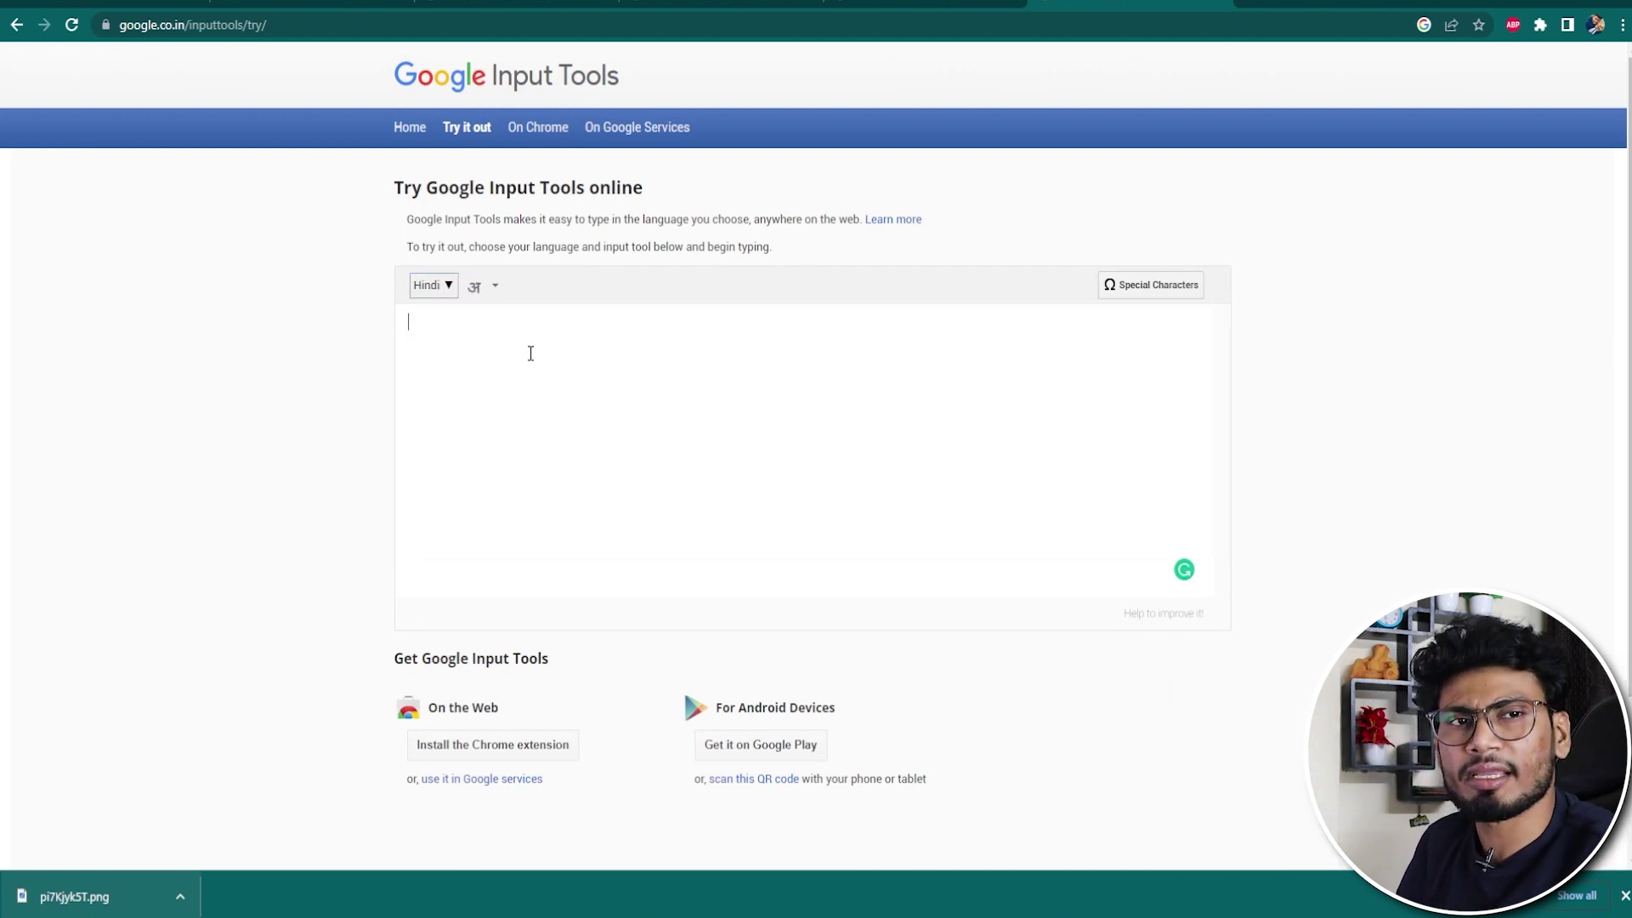
{"action": "left_click", "coordinate": [530, 352]}
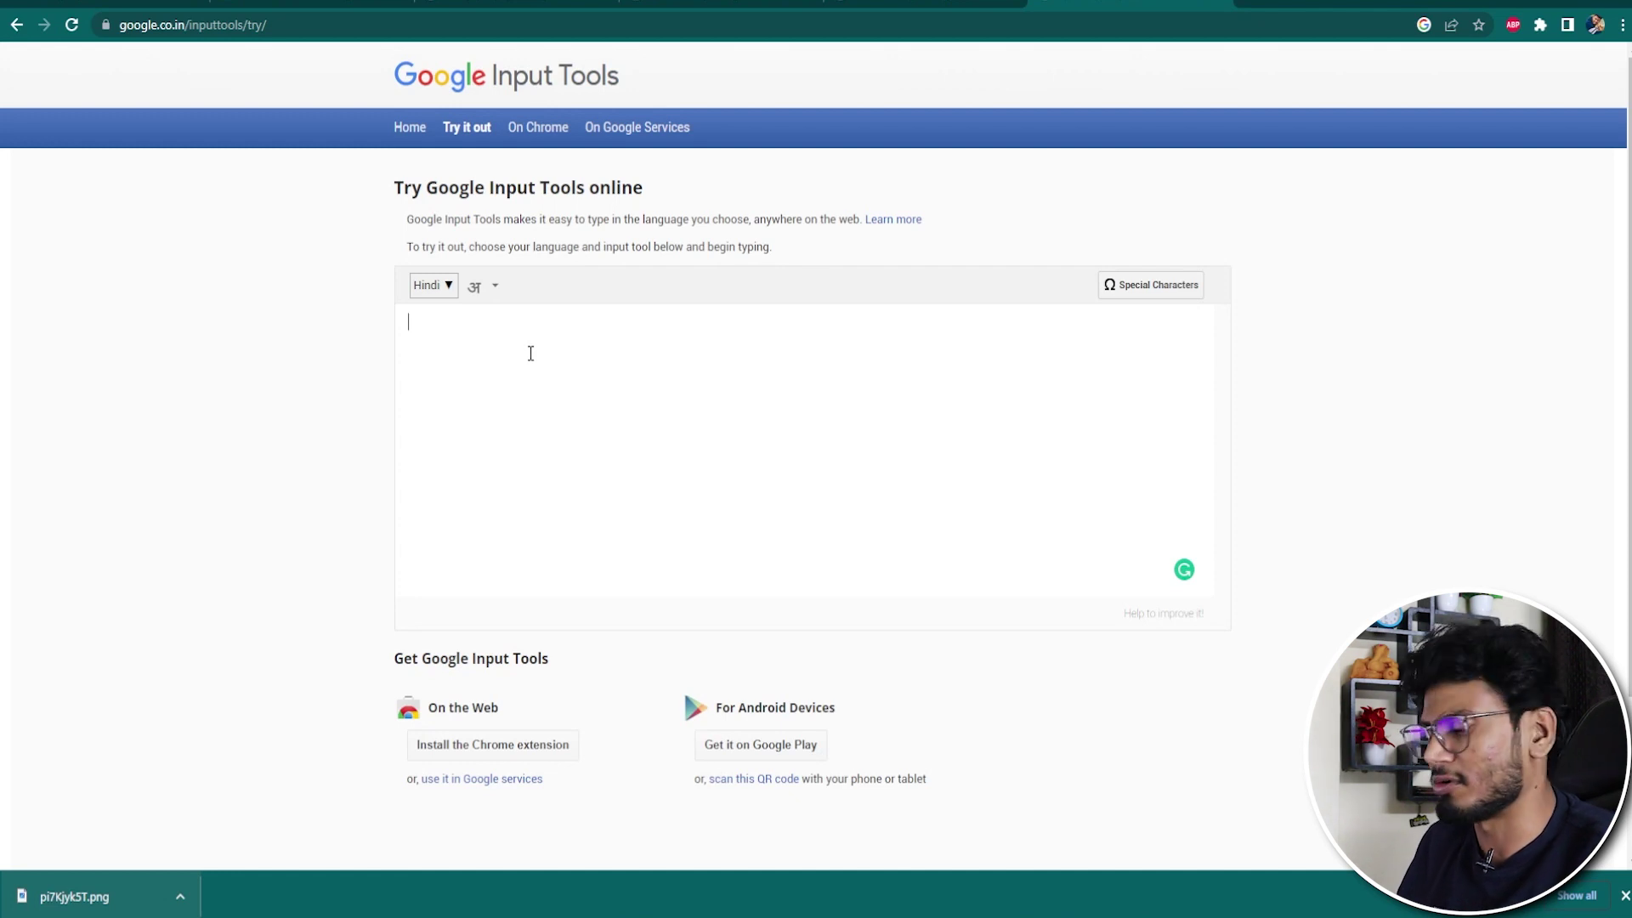
{"action": "type", "text": "karke mein n kamaye"}
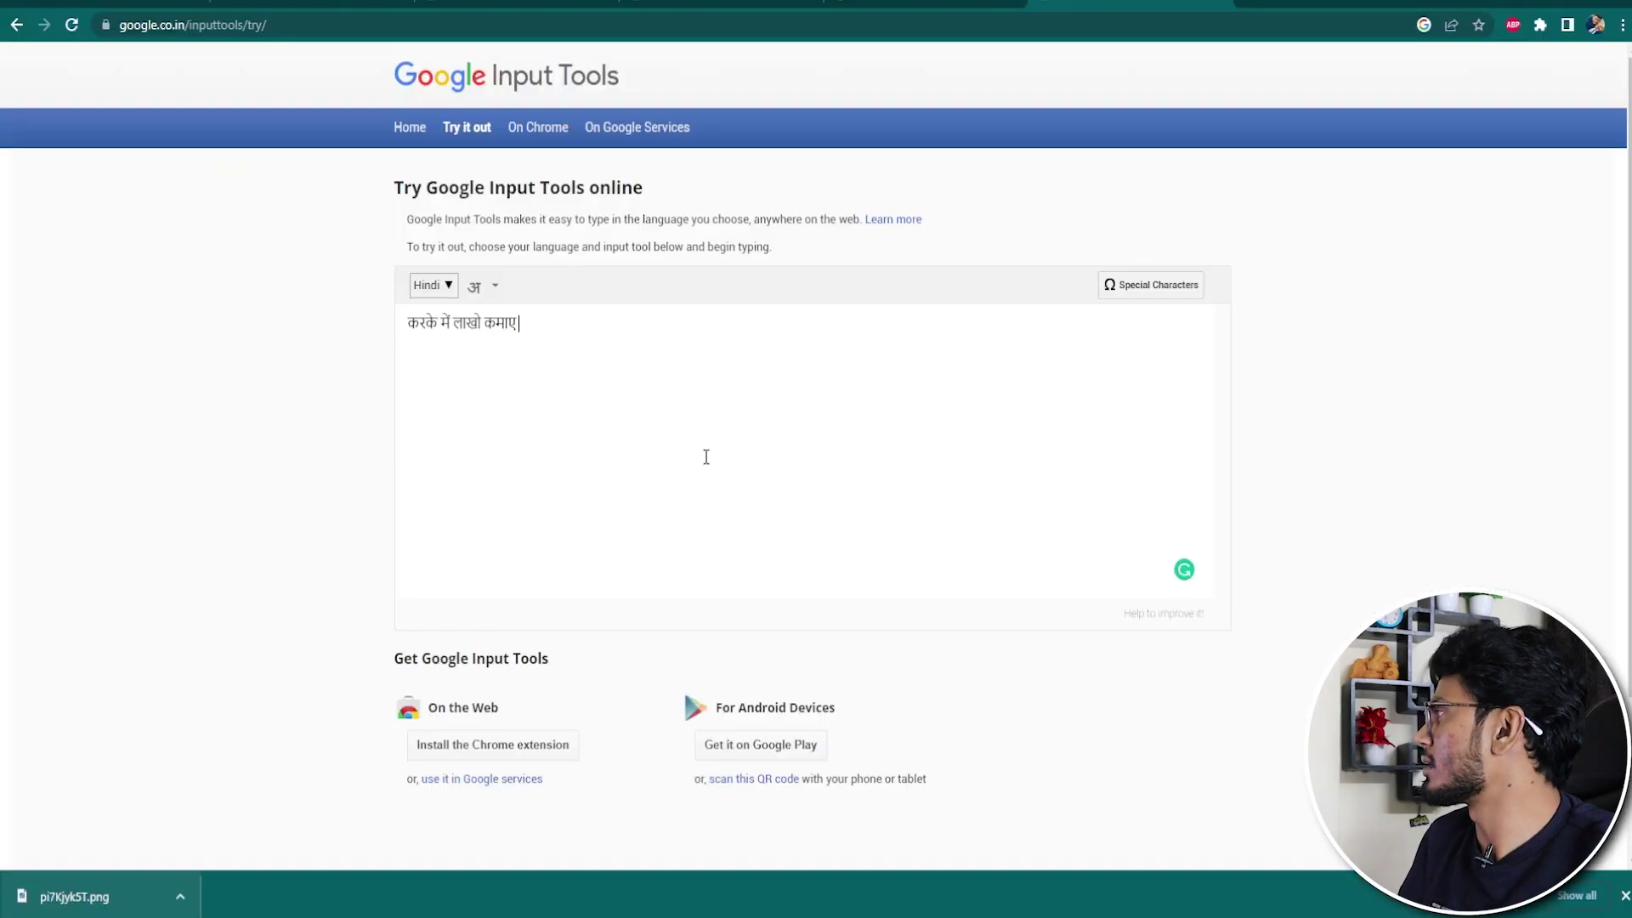
{"action": "type", "text": "se"}
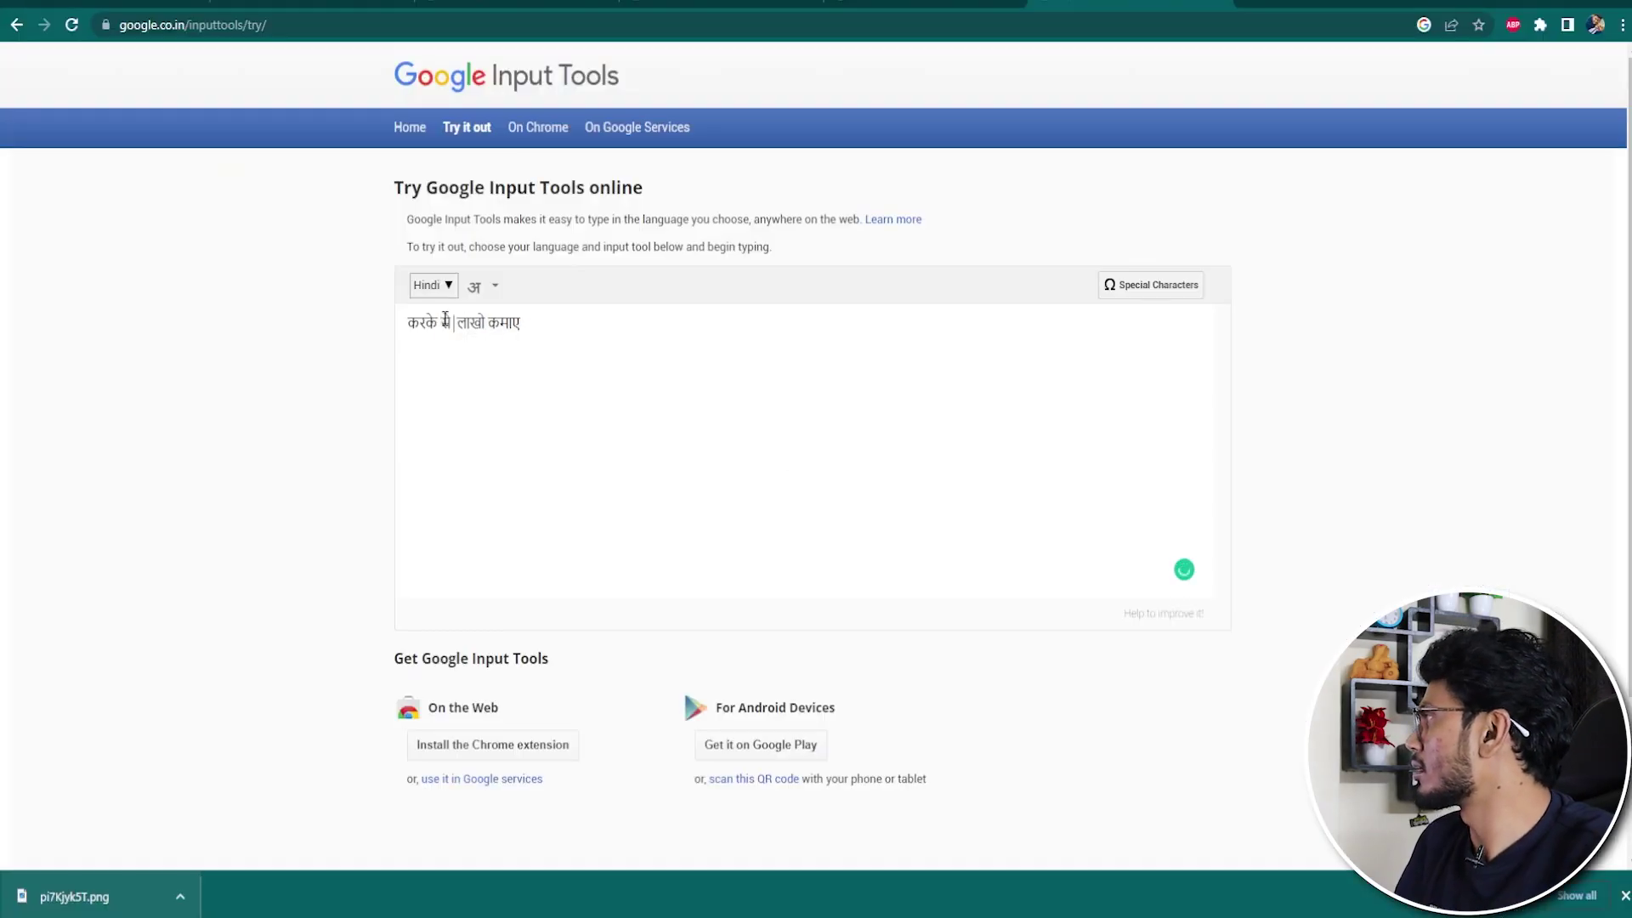
{"action": "left_click_drag", "start_coordinate": [522, 321], "coordinate": [299, 327]}
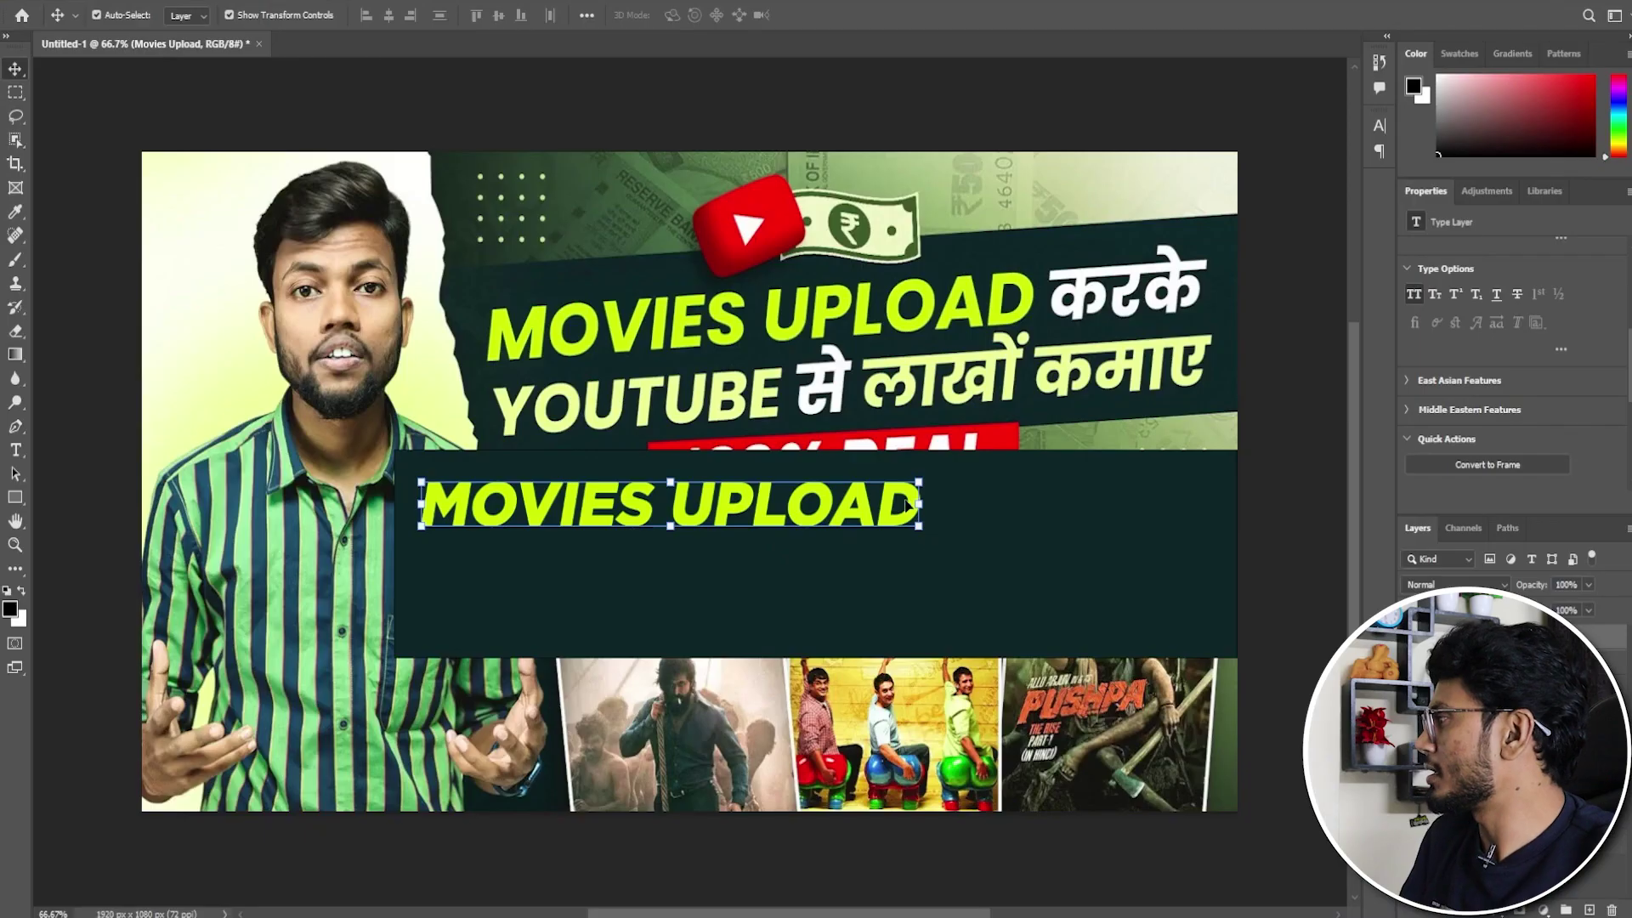
Paste the Hindi words after MOVIES UPLOAD and break the headline onto a second line with YOUTUBE.
{"action": "key", "text": "ctrl+v"}
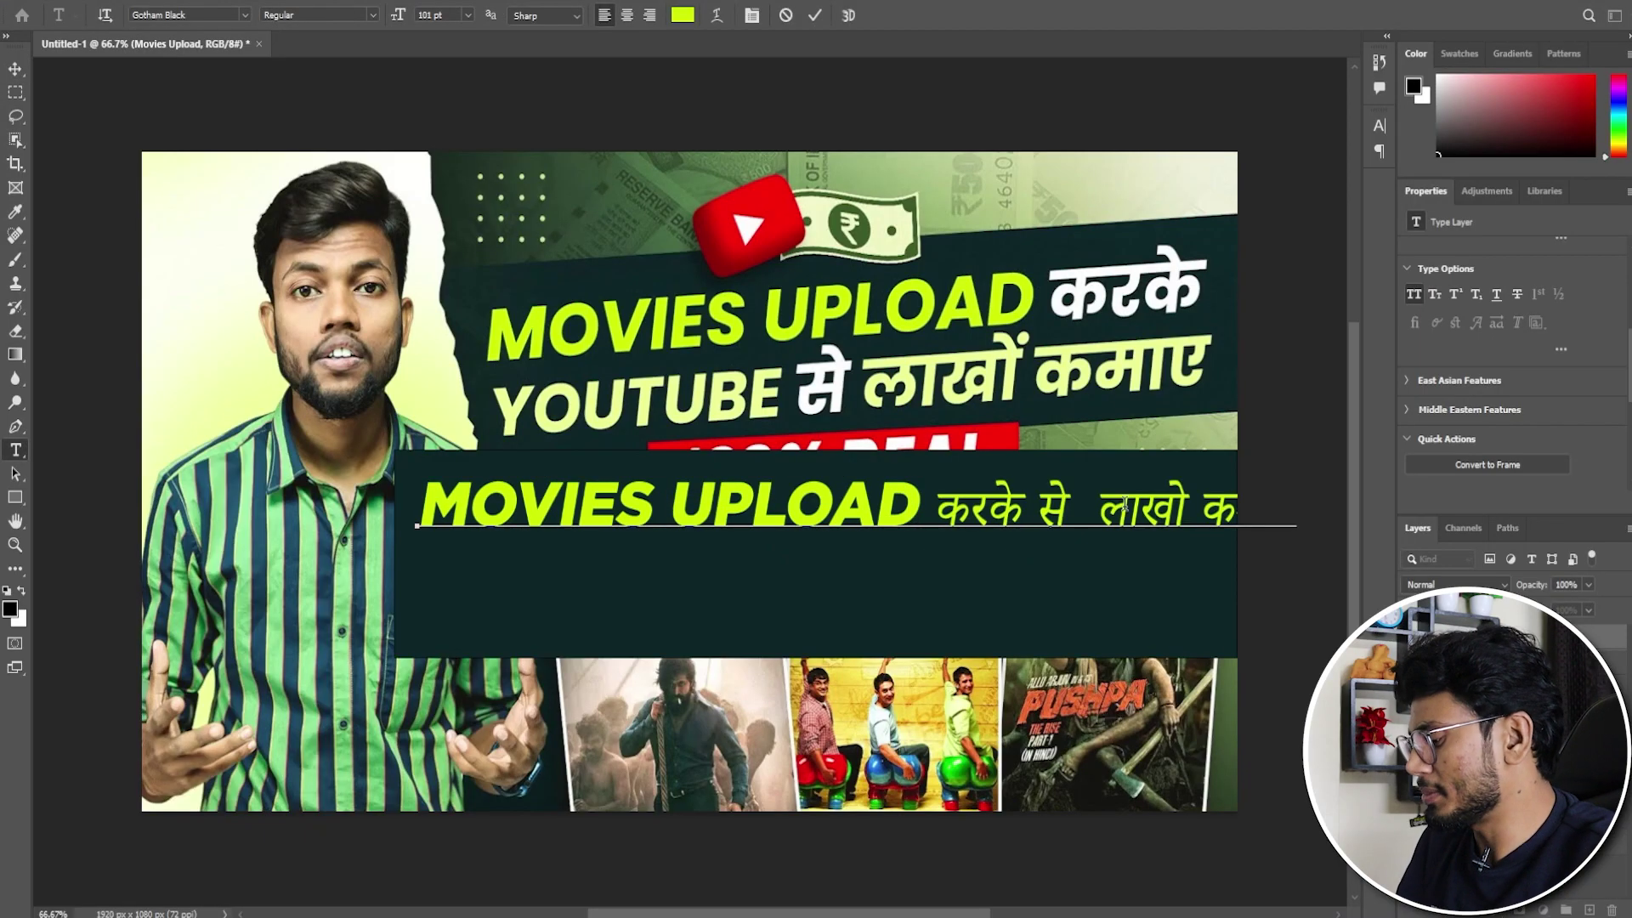
{"action": "left_click", "coordinate": [1036, 507]}
{"action": "type", "text": "YOUTU"}
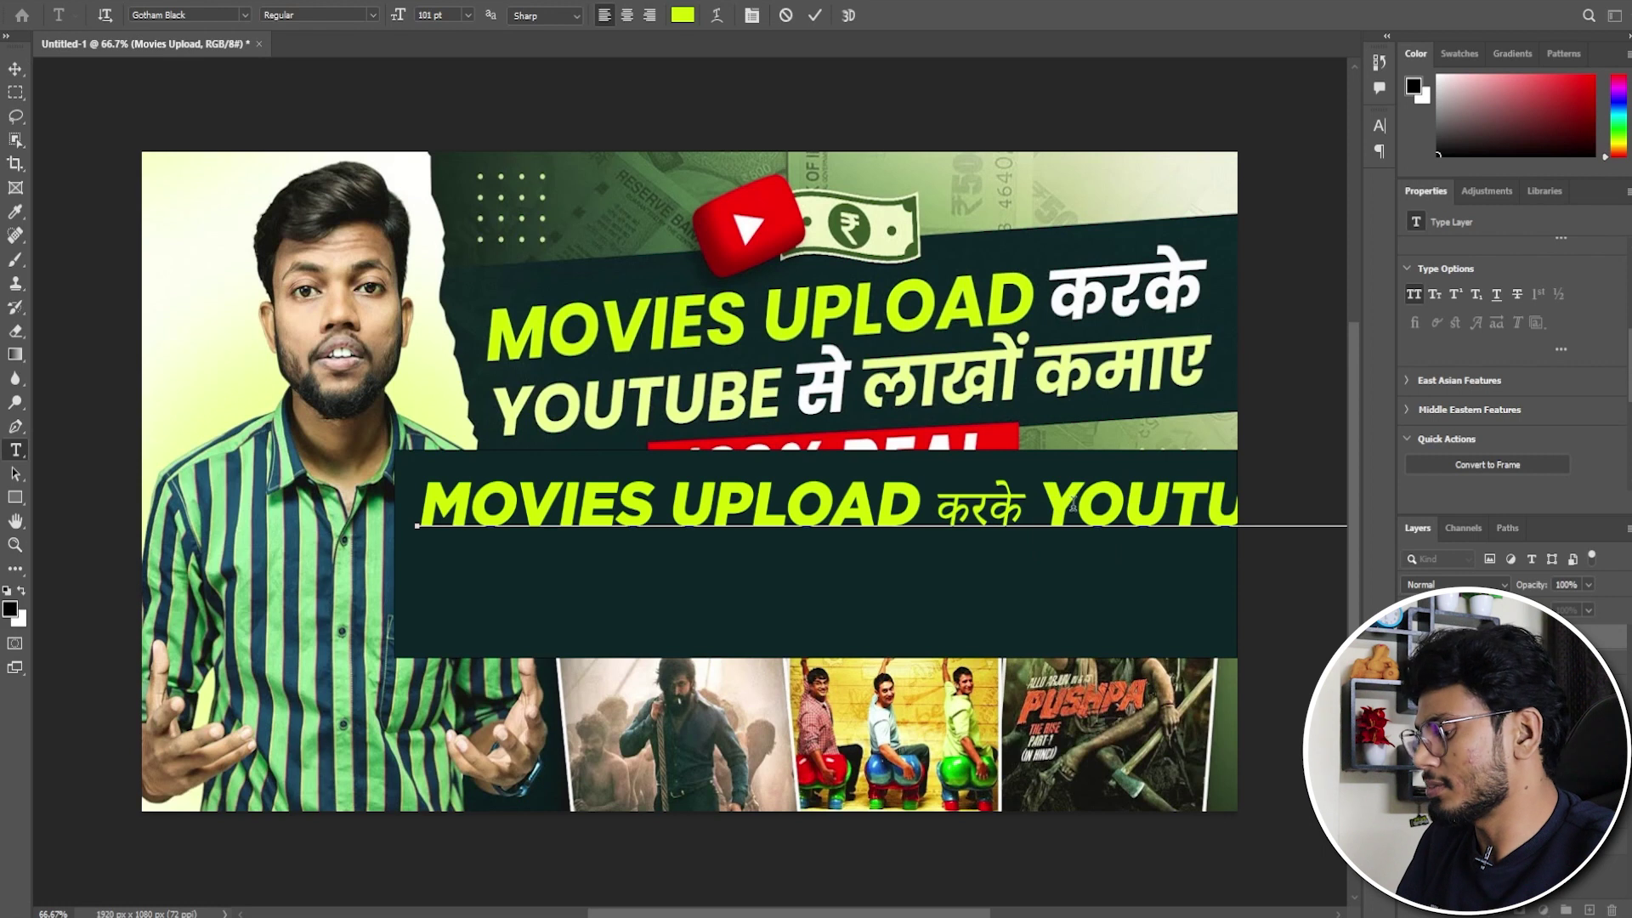
{"action": "key", "text": "Return"}
{"action": "key", "text": "Right"}
{"action": "key", "text": "Right"}
{"action": "key", "text": "Right"}
{"action": "key", "text": "Right"}
{"action": "key", "text": "Delete"}
{"action": "key", "text": "End"}
Set the Hindi words से लाखो कमाए in Gotham Black.
{"action": "left_click_drag", "start_coordinate": [970, 574], "coordinate": [723, 577]}
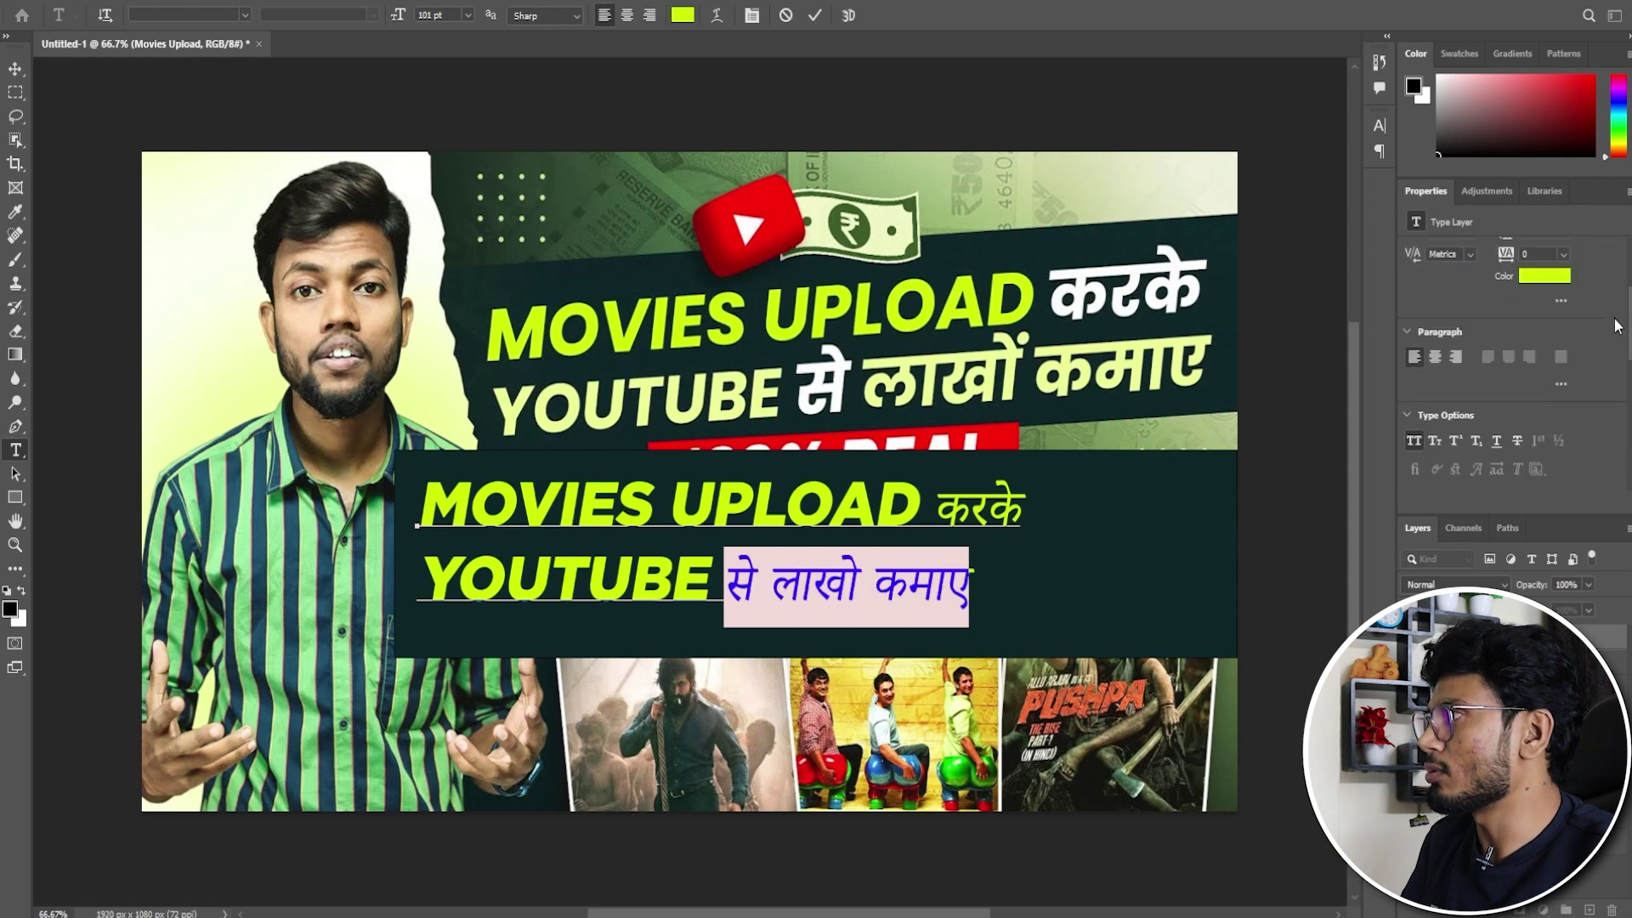
{"action": "scroll", "coordinate": [1618, 325], "scroll_direction": "up", "scroll_amount": 3}
{"action": "left_click", "coordinate": [1563, 301]}
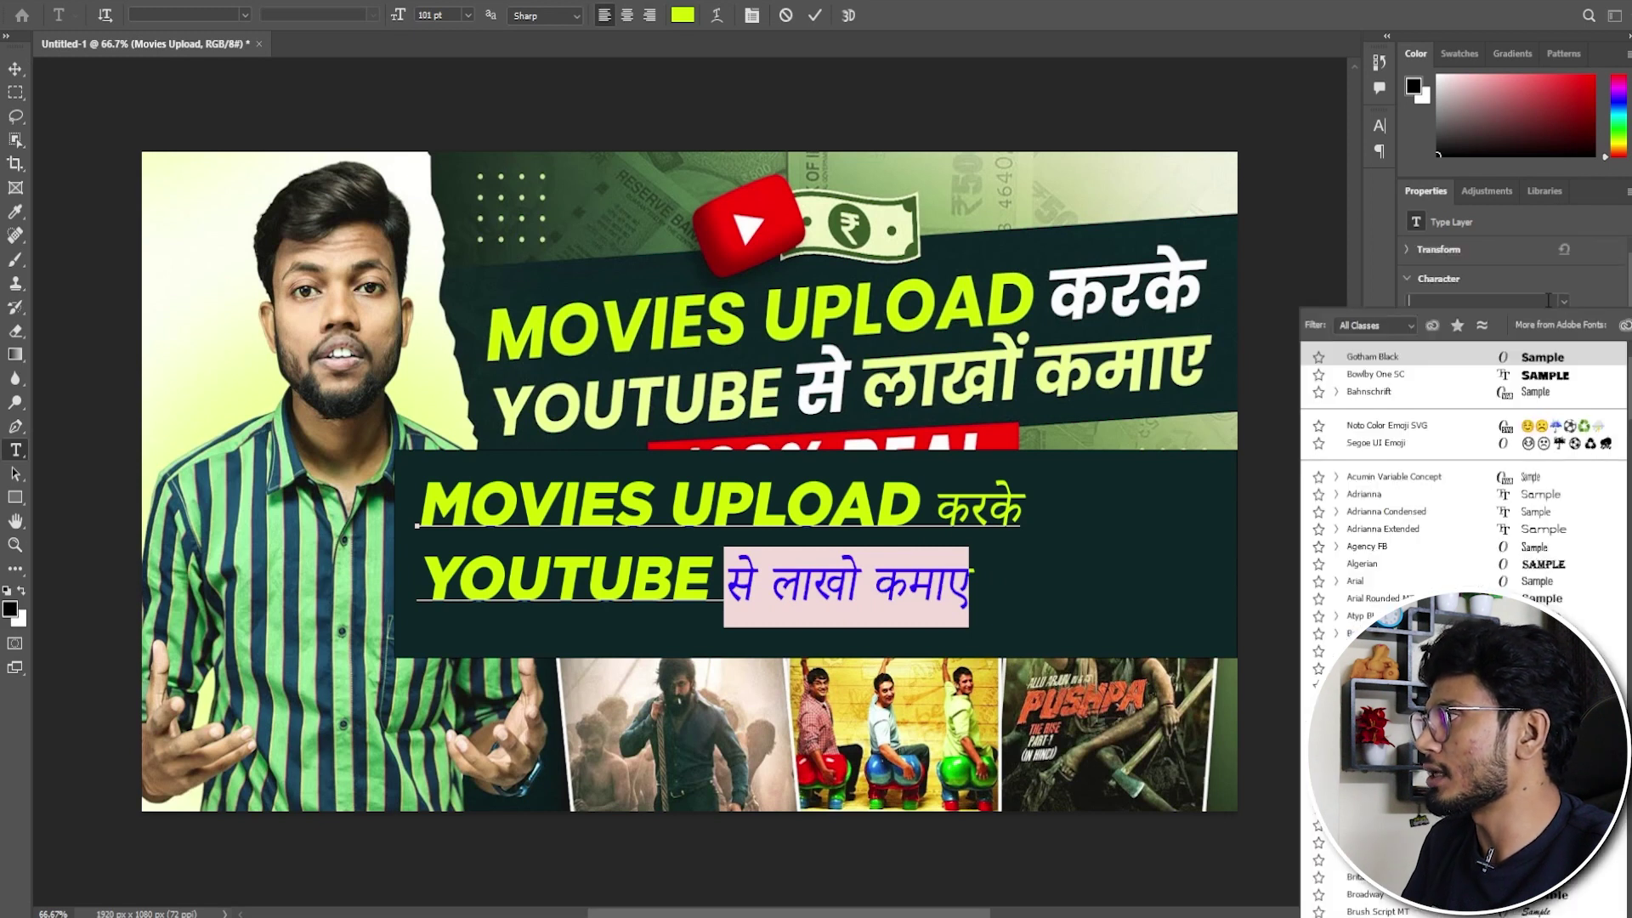
{"action": "left_click", "coordinate": [1547, 358]}
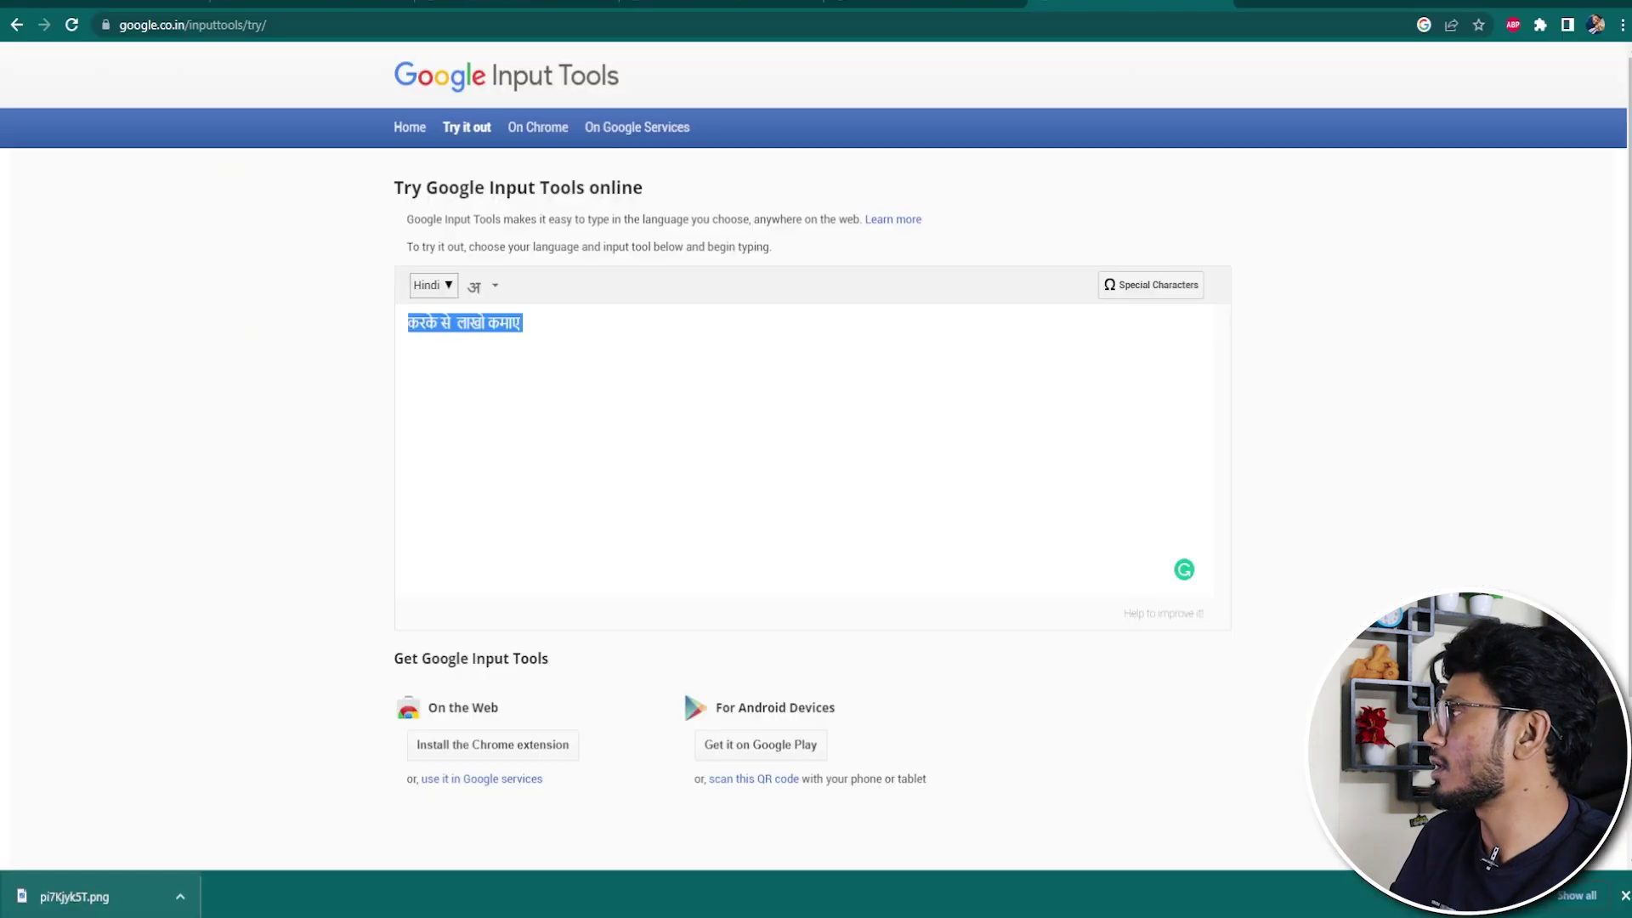
Search 'khand font free download' and open the Khand page on Google Fonts.
{"action": "left_click", "coordinate": [1254, 3]}
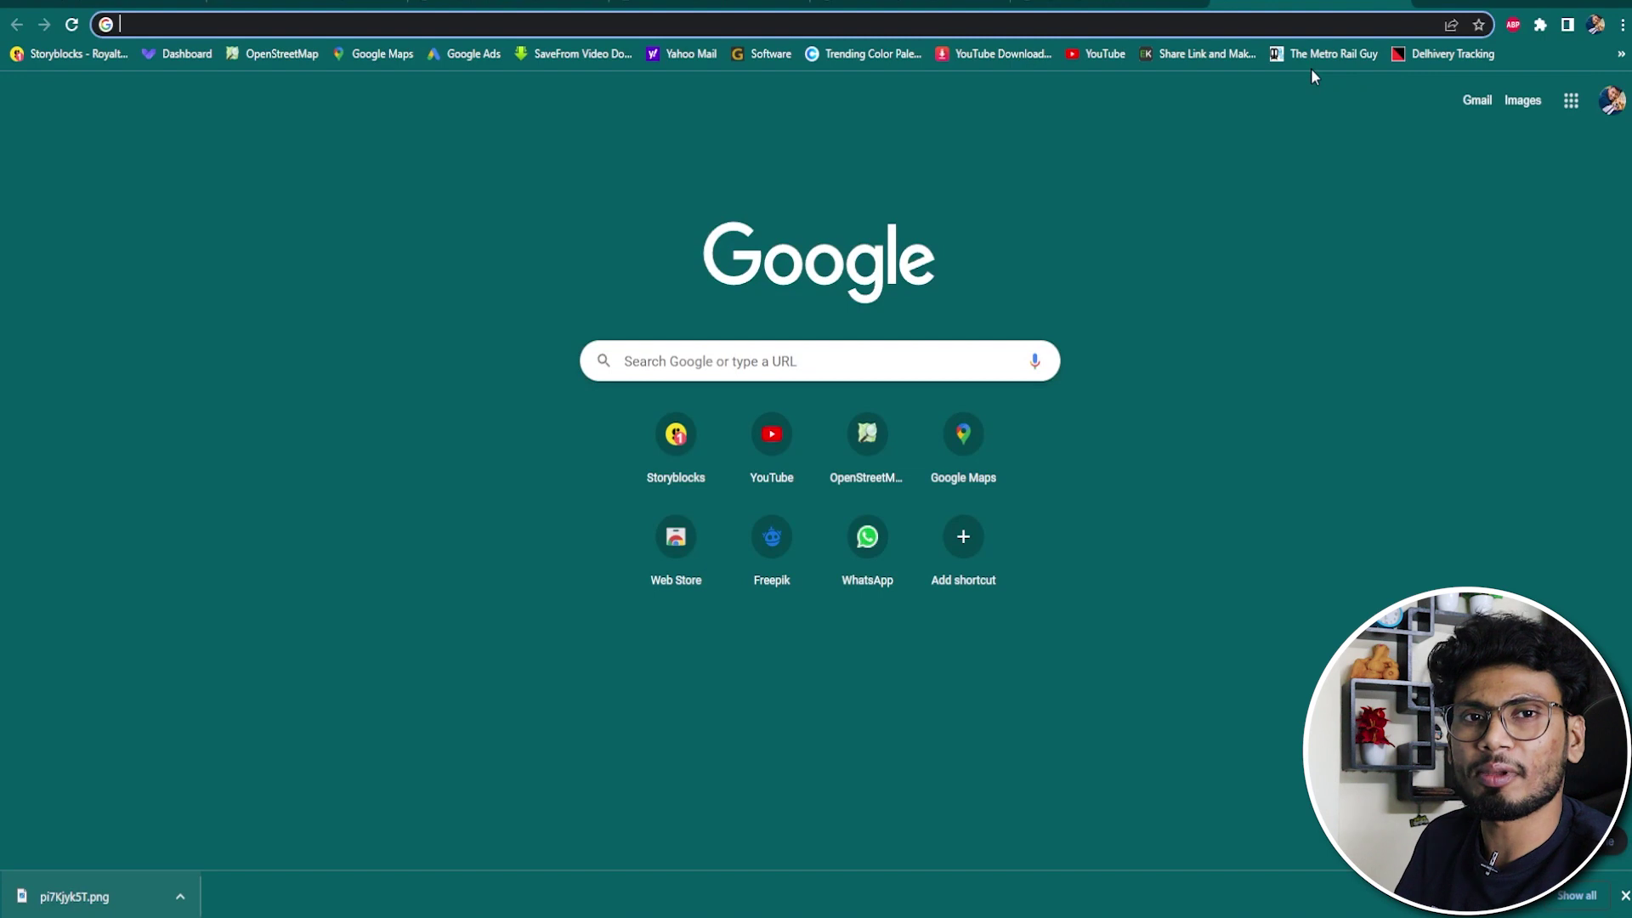
{"action": "type", "text": "khand"}
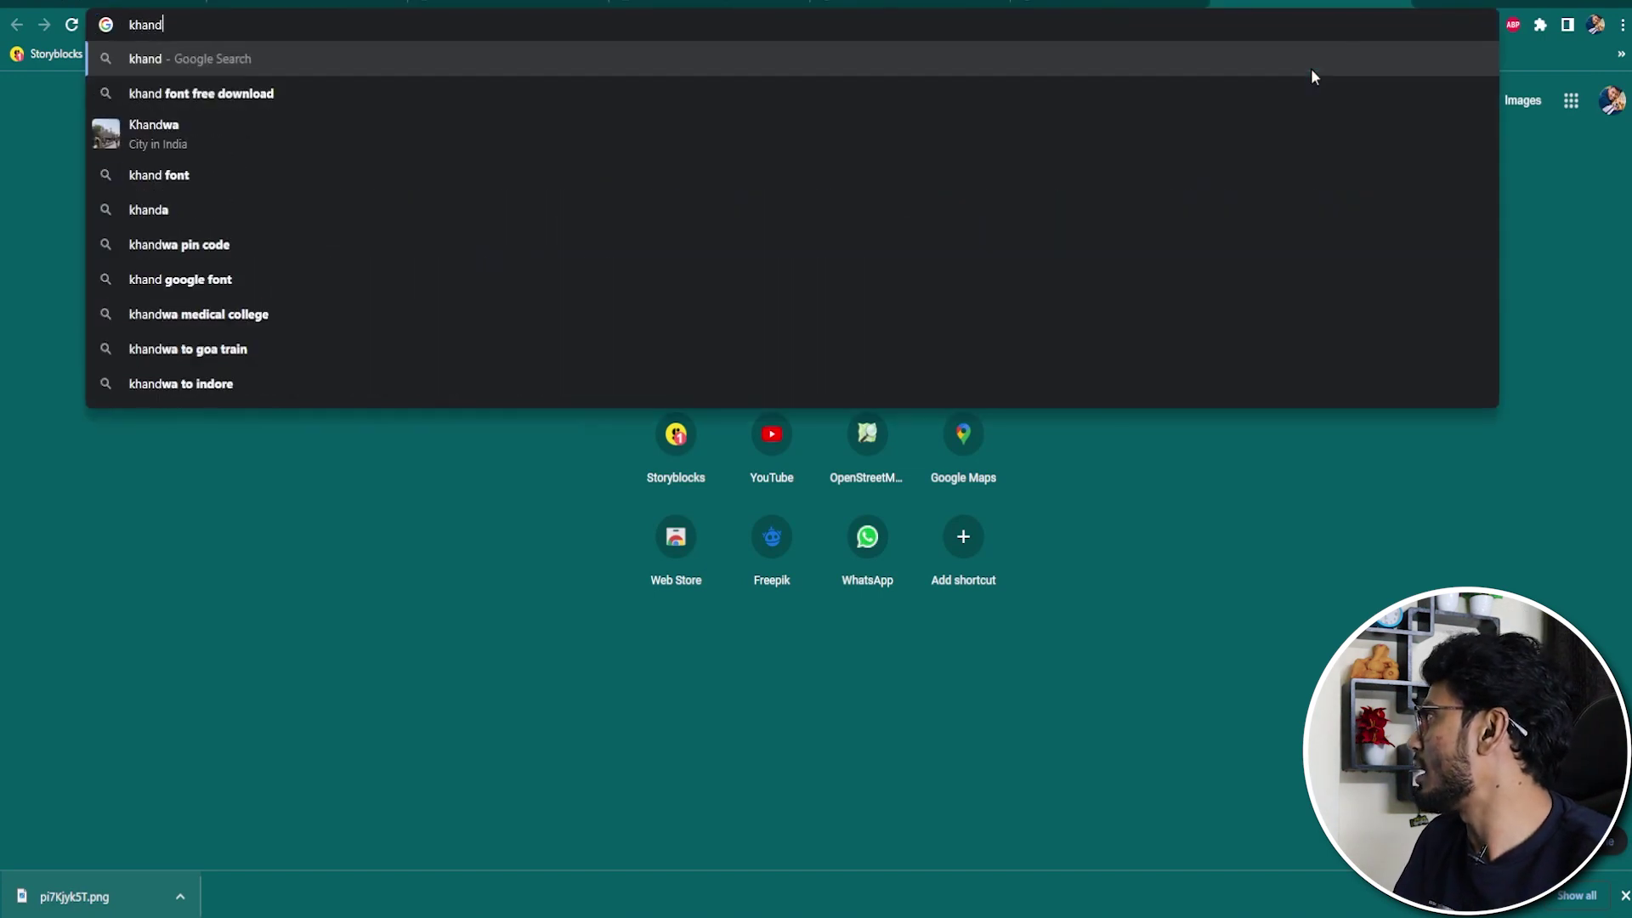
{"action": "key", "text": "Down"}
{"action": "key", "text": "Return"}
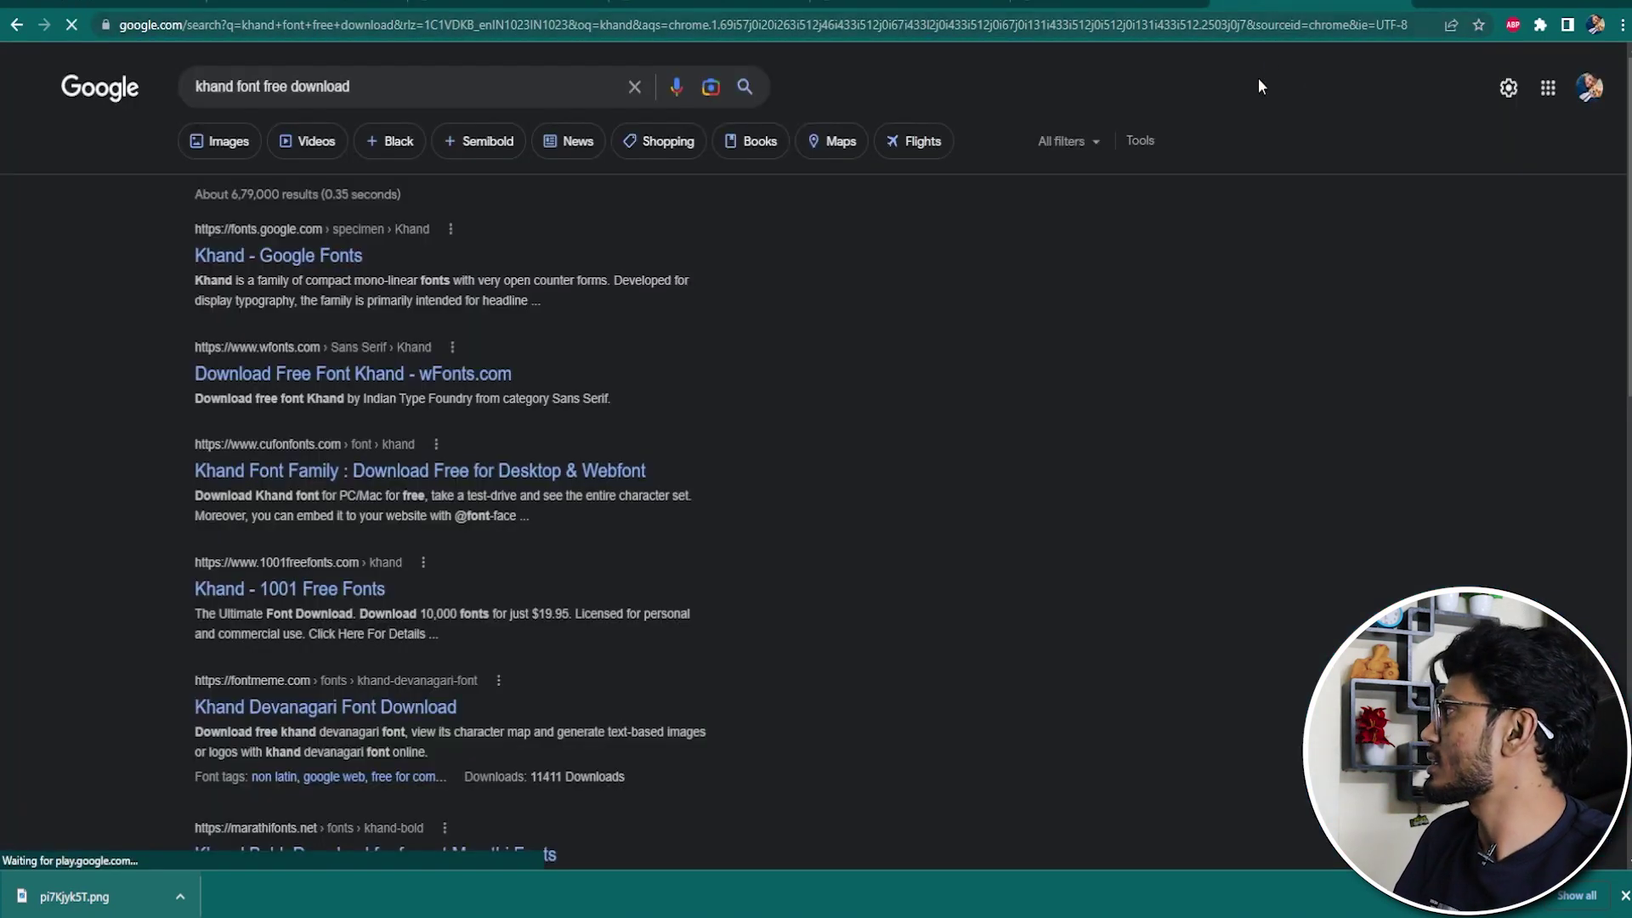
{"action": "left_click", "coordinate": [305, 260]}
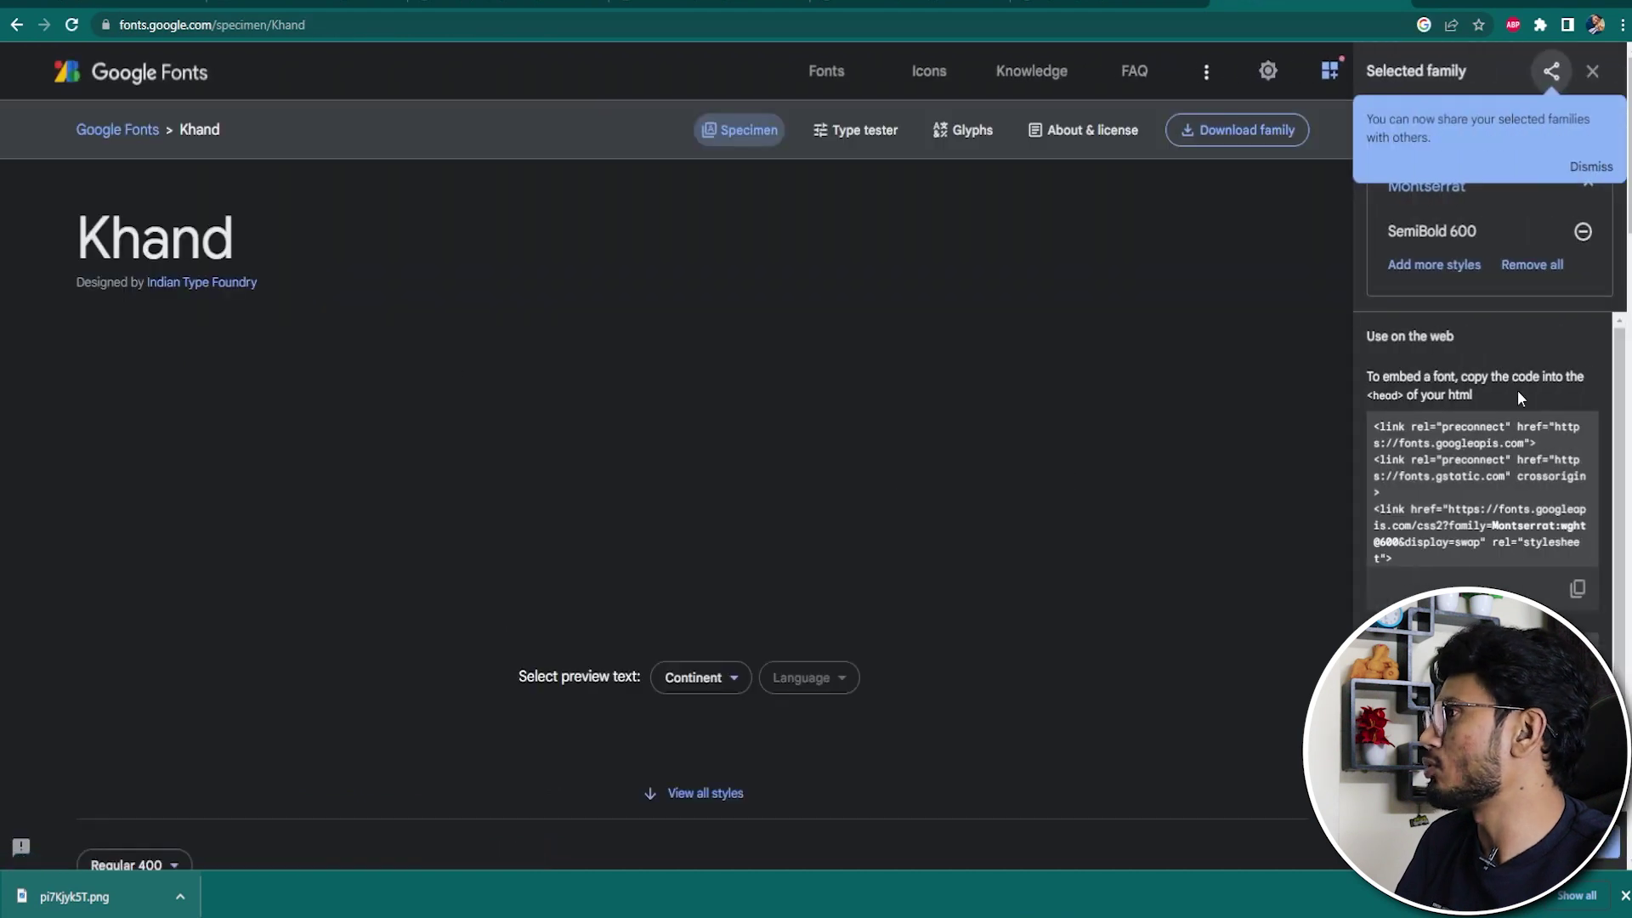
{"action": "scroll", "coordinate": [1142, 516], "scroll_direction": "down", "scroll_amount": 3}
{"action": "scroll", "coordinate": [1142, 516], "scroll_direction": "down", "scroll_amount": 1}
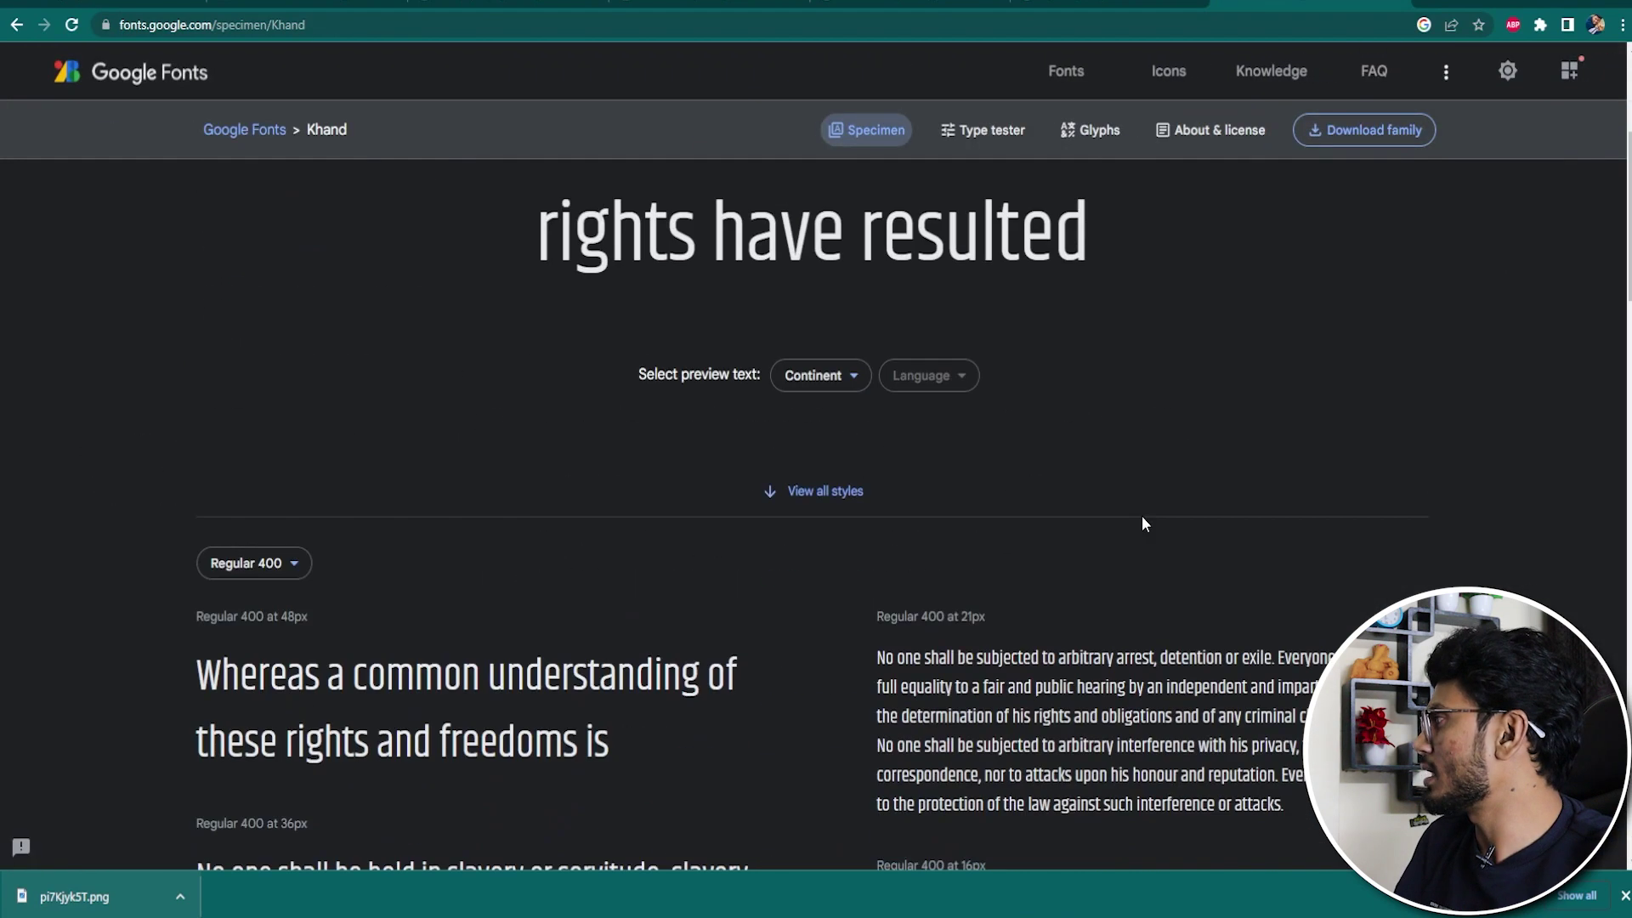
{"action": "scroll", "coordinate": [1110, 461], "scroll_direction": "down", "scroll_amount": 5}
{"action": "scroll", "coordinate": [1110, 468], "scroll_direction": "down", "scroll_amount": 3}
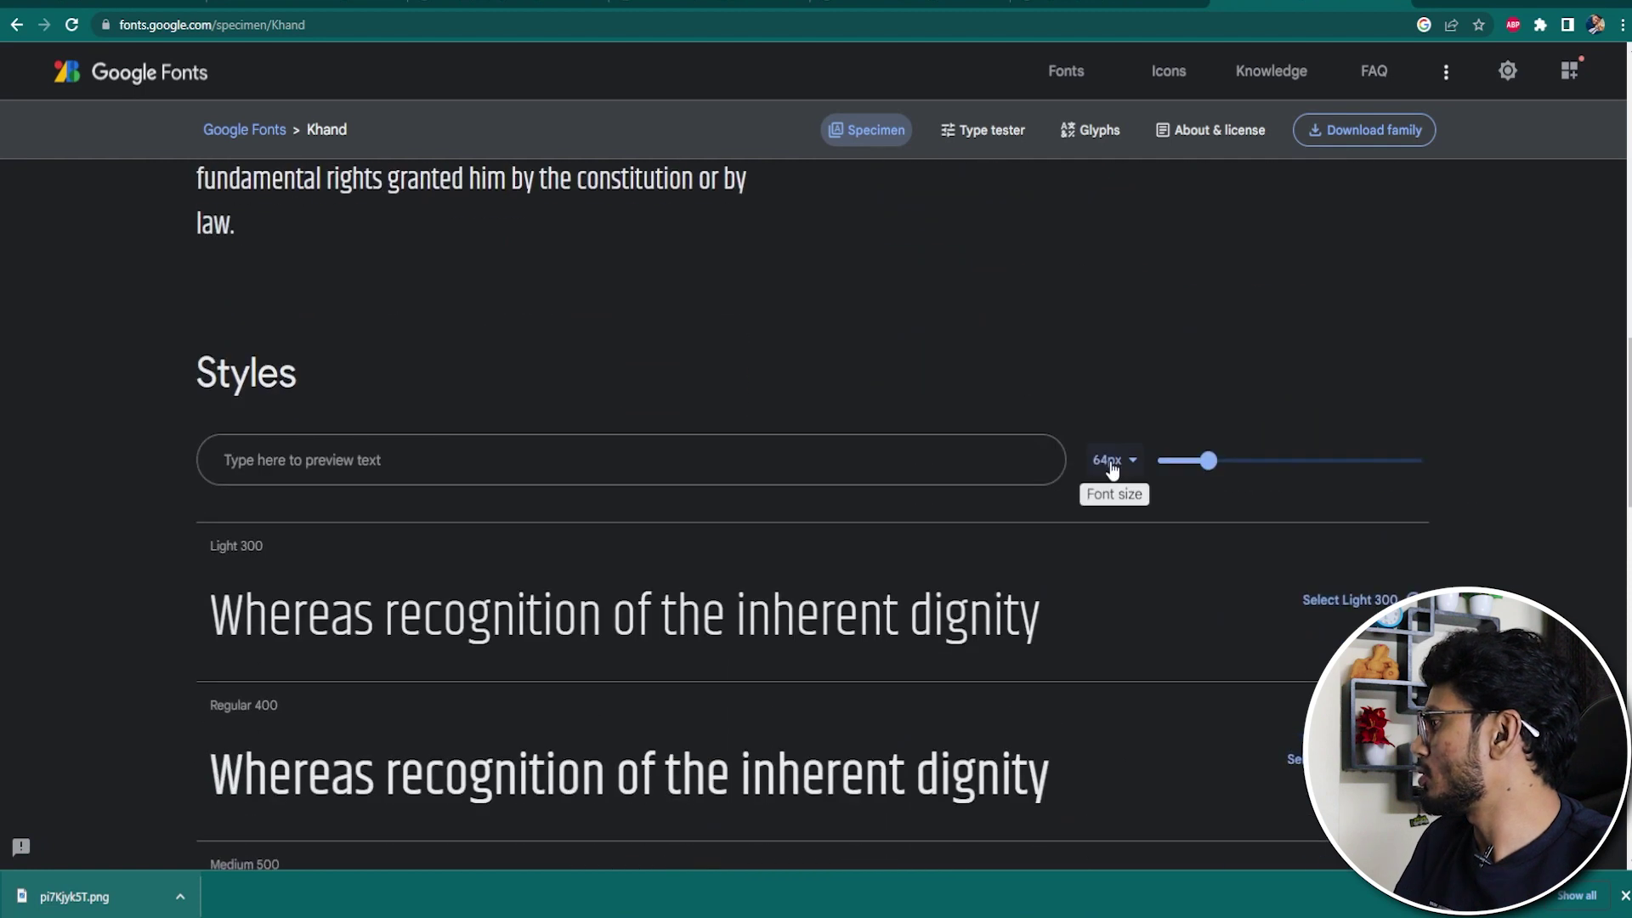
{"action": "scroll", "coordinate": [1111, 467], "scroll_direction": "down", "scroll_amount": 2}
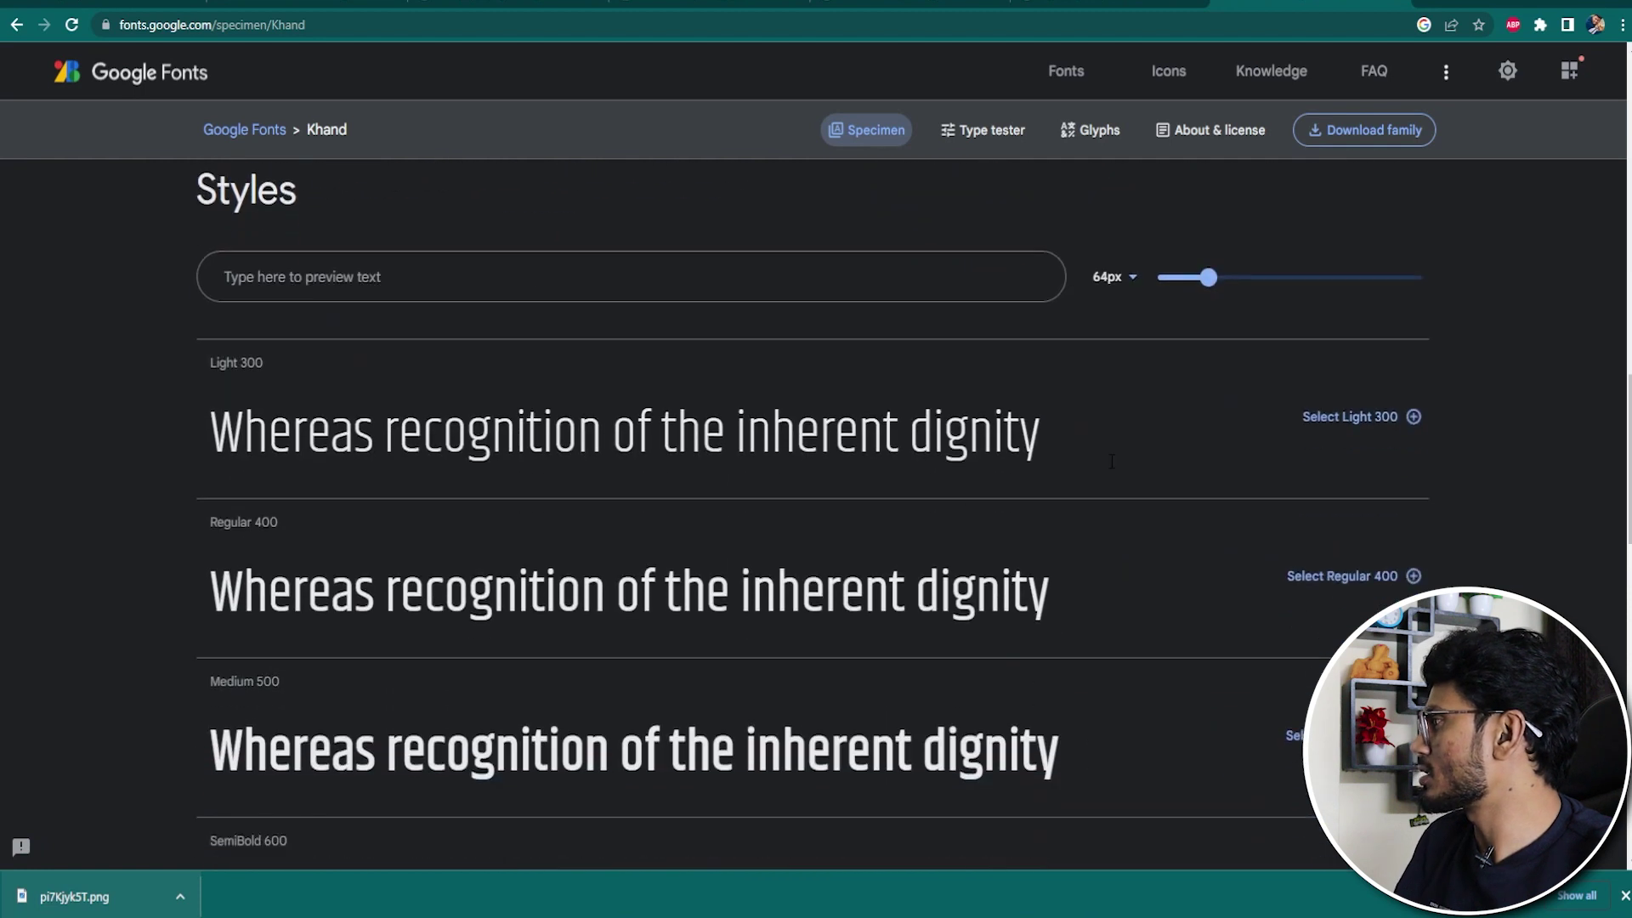
Download the Khand family, show Khand.zip in its folder and select the font files.
{"action": "left_click", "coordinate": [1374, 136]}
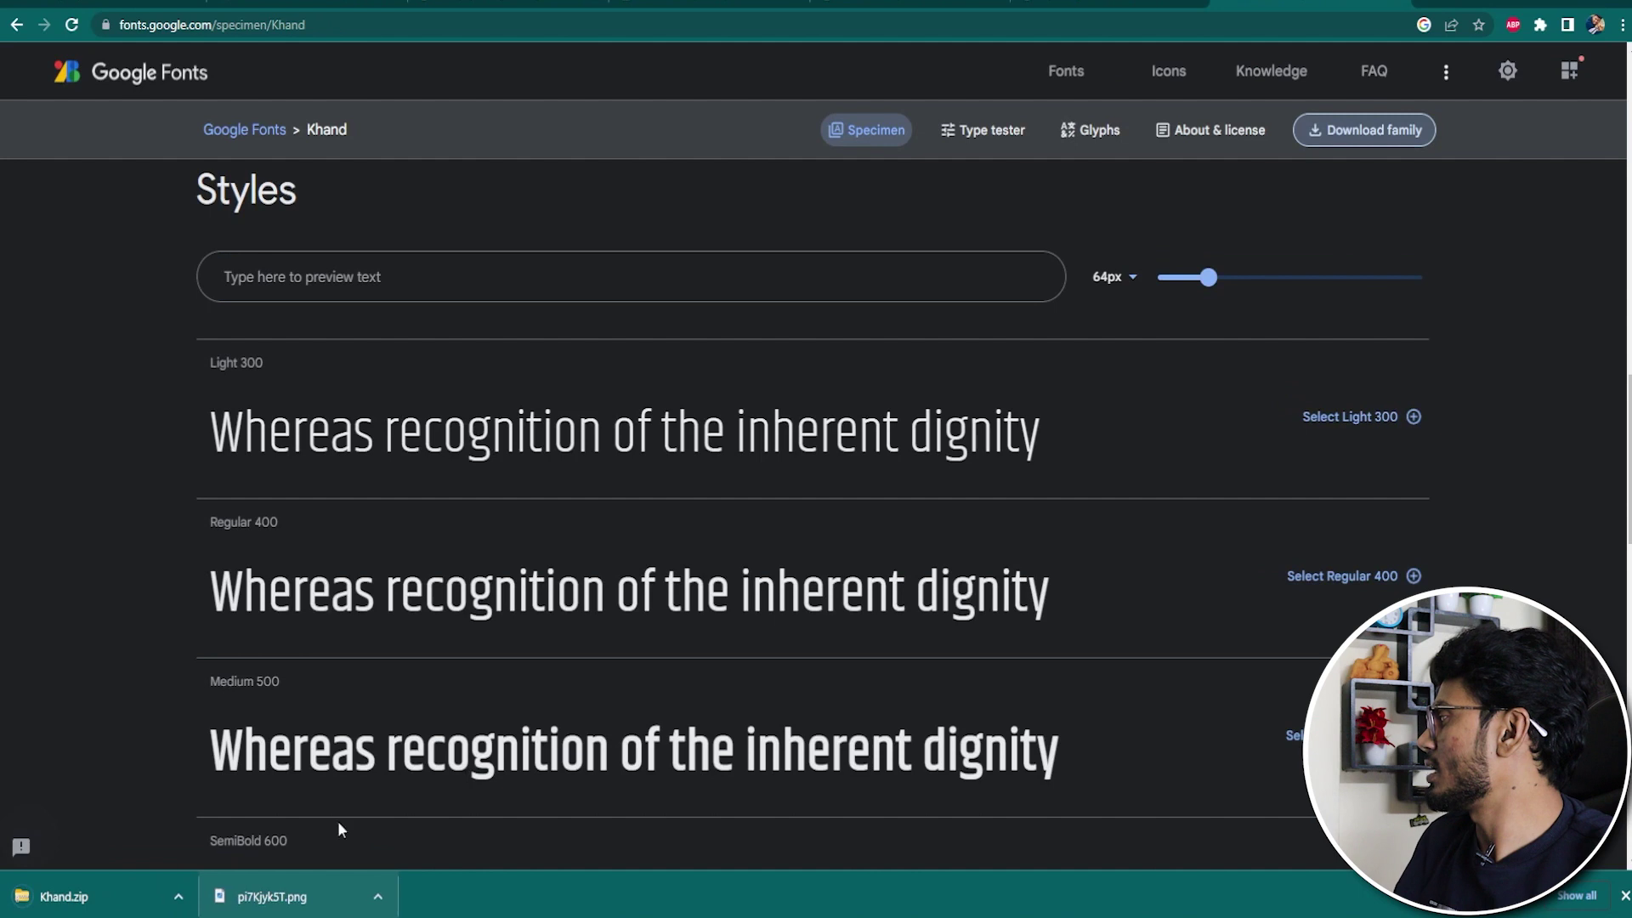
{"action": "left_click", "coordinate": [180, 897]}
{"action": "left_click", "coordinate": [280, 832]}
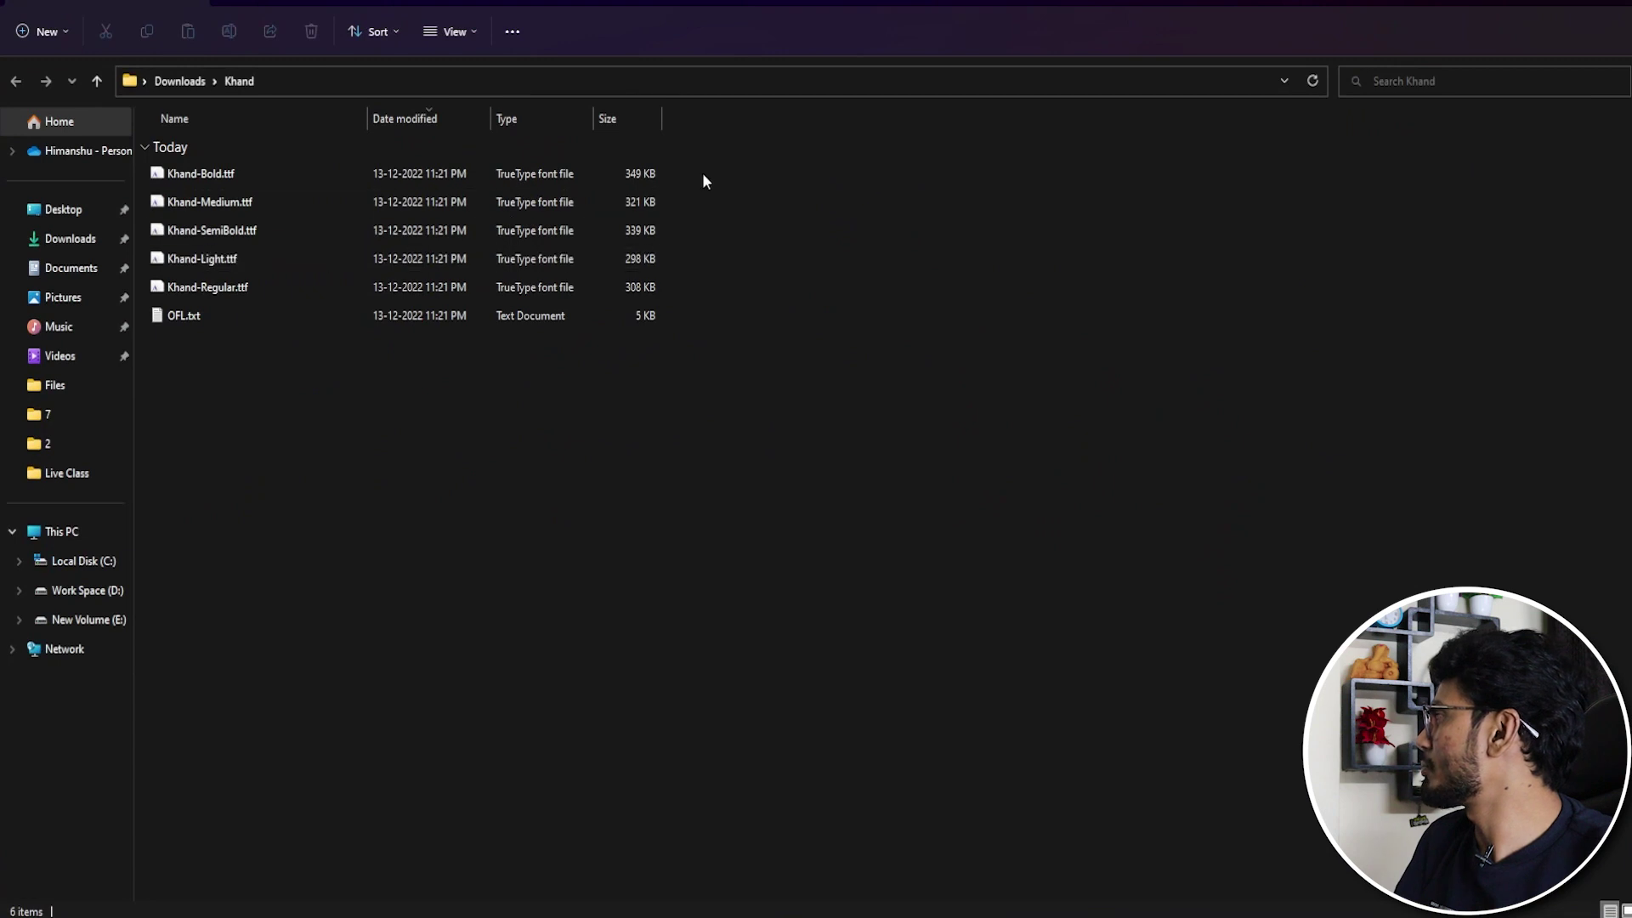
{"action": "mouse_move", "coordinate": [699, 168]}
{"action": "left_mouse_down"}
{"action": "mouse_move", "coordinate": [399, 208]}
{"action": "mouse_move", "coordinate": [204, 286]}
{"action": "left_mouse_up"}
{"action": "right_click", "coordinate": [204, 285]}
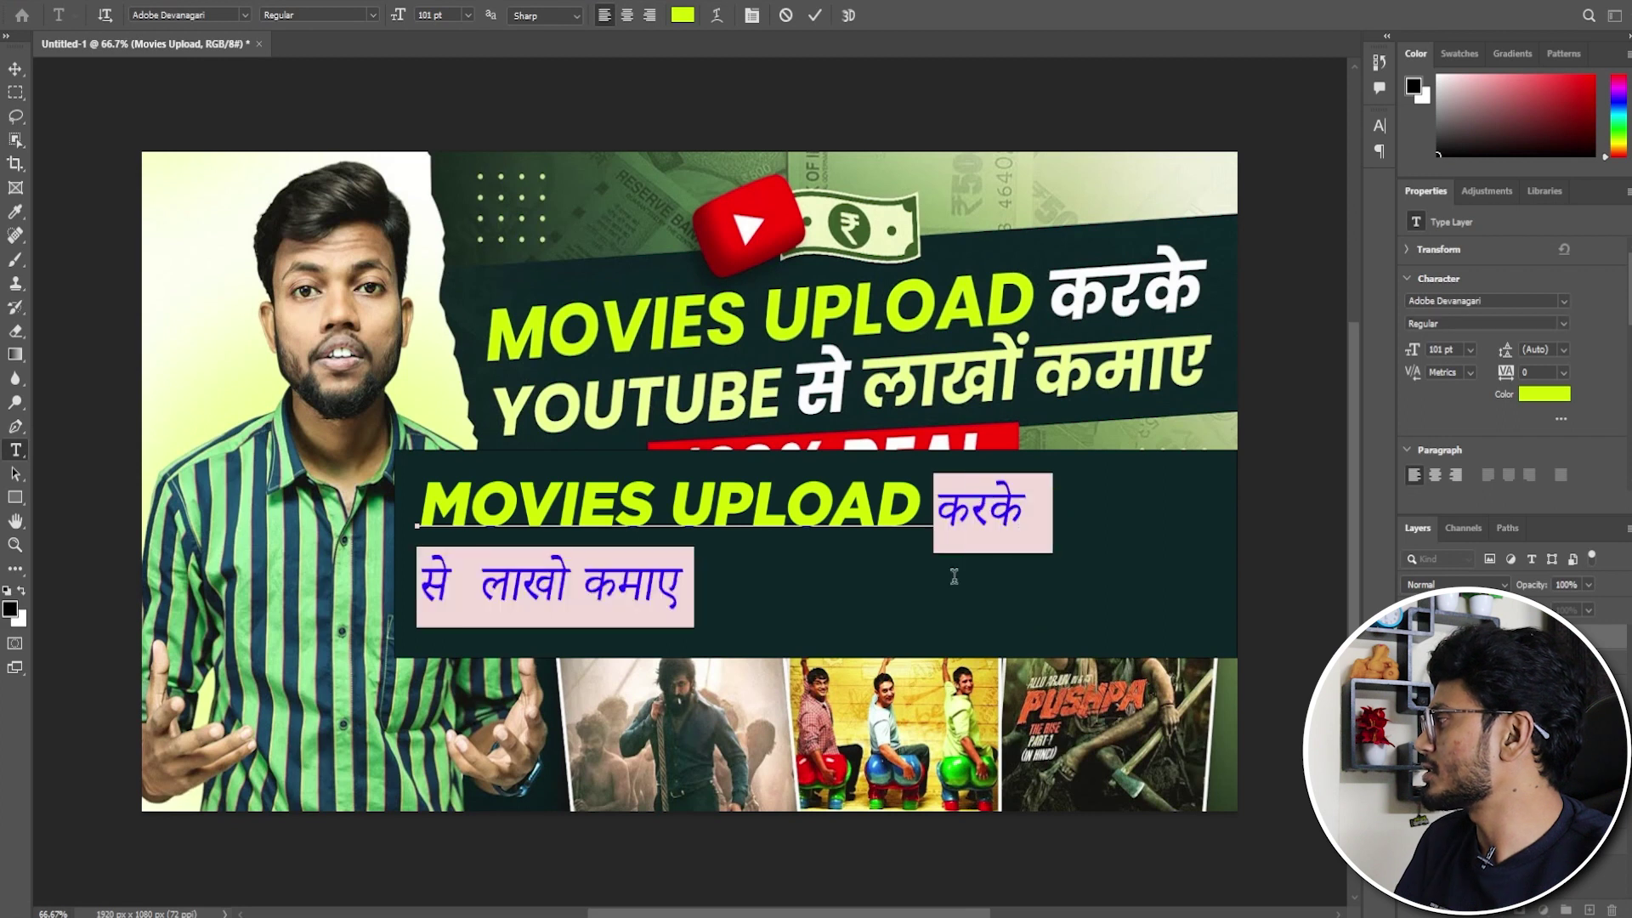
Set the Hindi headline words in Khand Bold.
{"action": "left_click", "coordinate": [1483, 321]}
{"action": "left_click", "coordinate": [1465, 374]}
{"action": "left_click", "coordinate": [832, 537]}
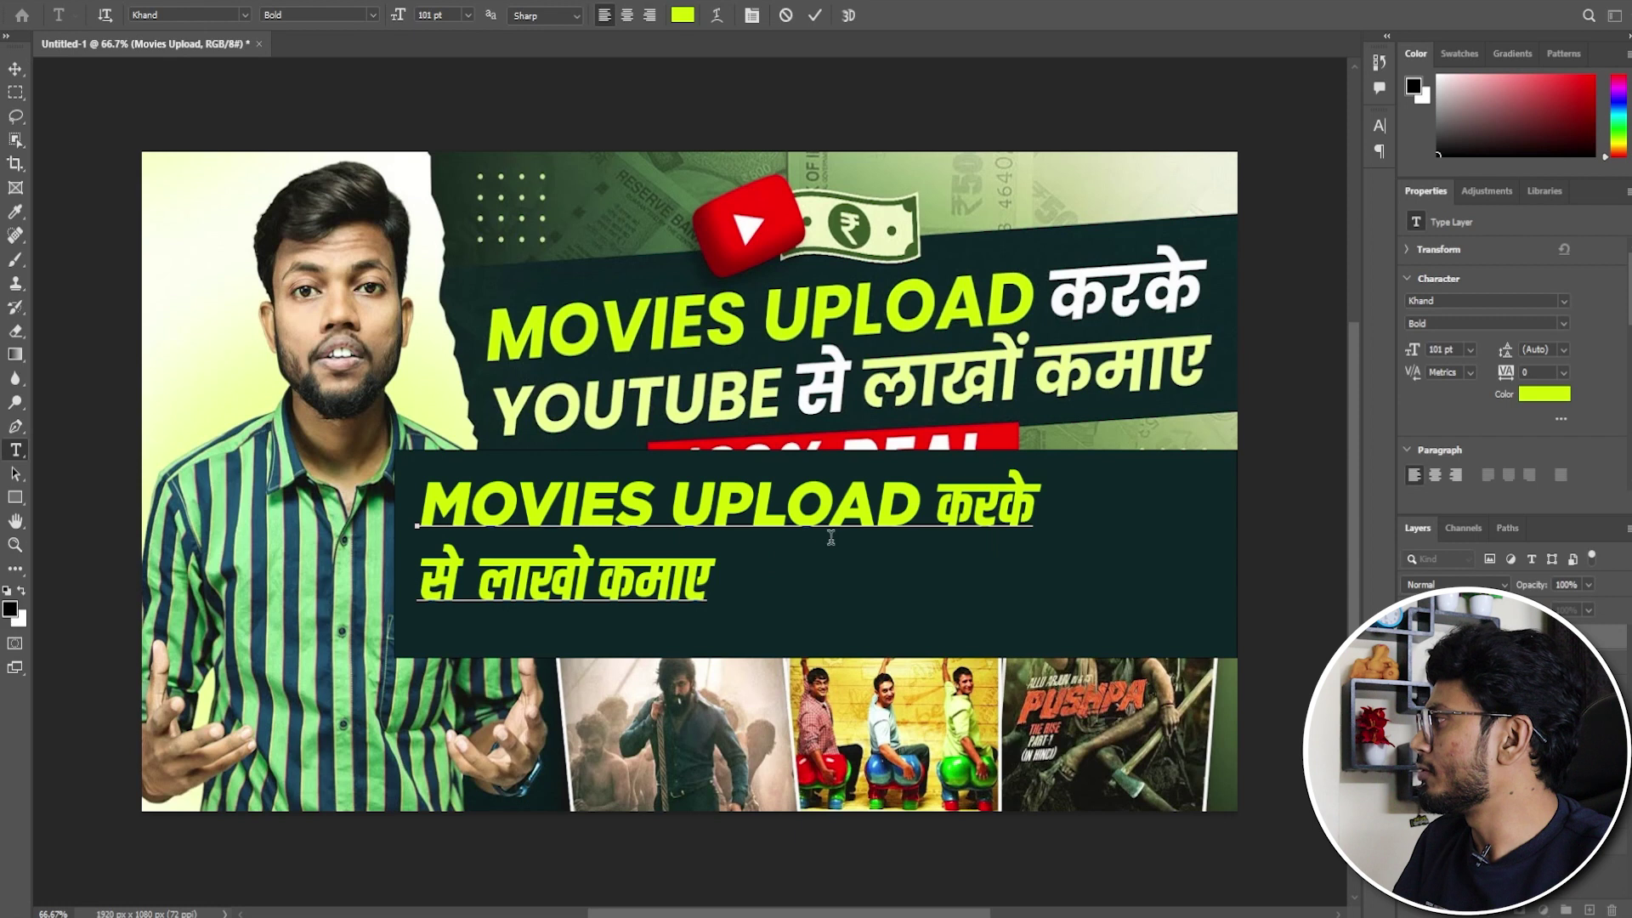
Type YOUTUBE at the start of line two in Gotham Black, undoing an accidental first-line change.
{"action": "left_click", "coordinate": [423, 576]}
{"action": "type", "text": "YOUTUBE"}
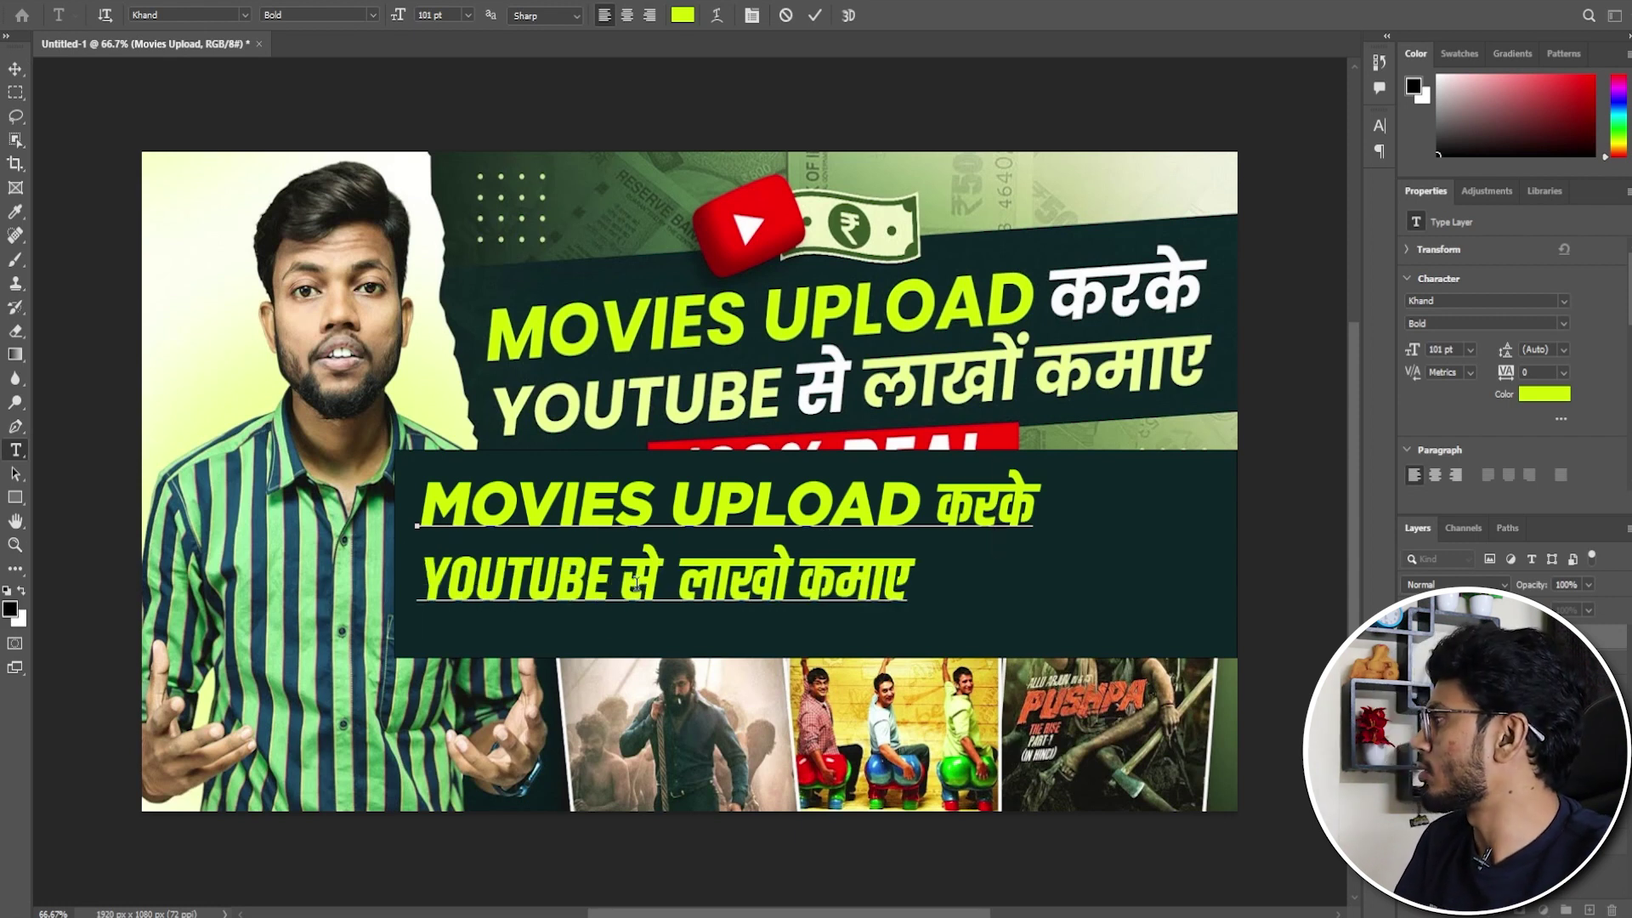
{"action": "left_click_drag", "start_coordinate": [934, 505], "coordinate": [418, 508]}
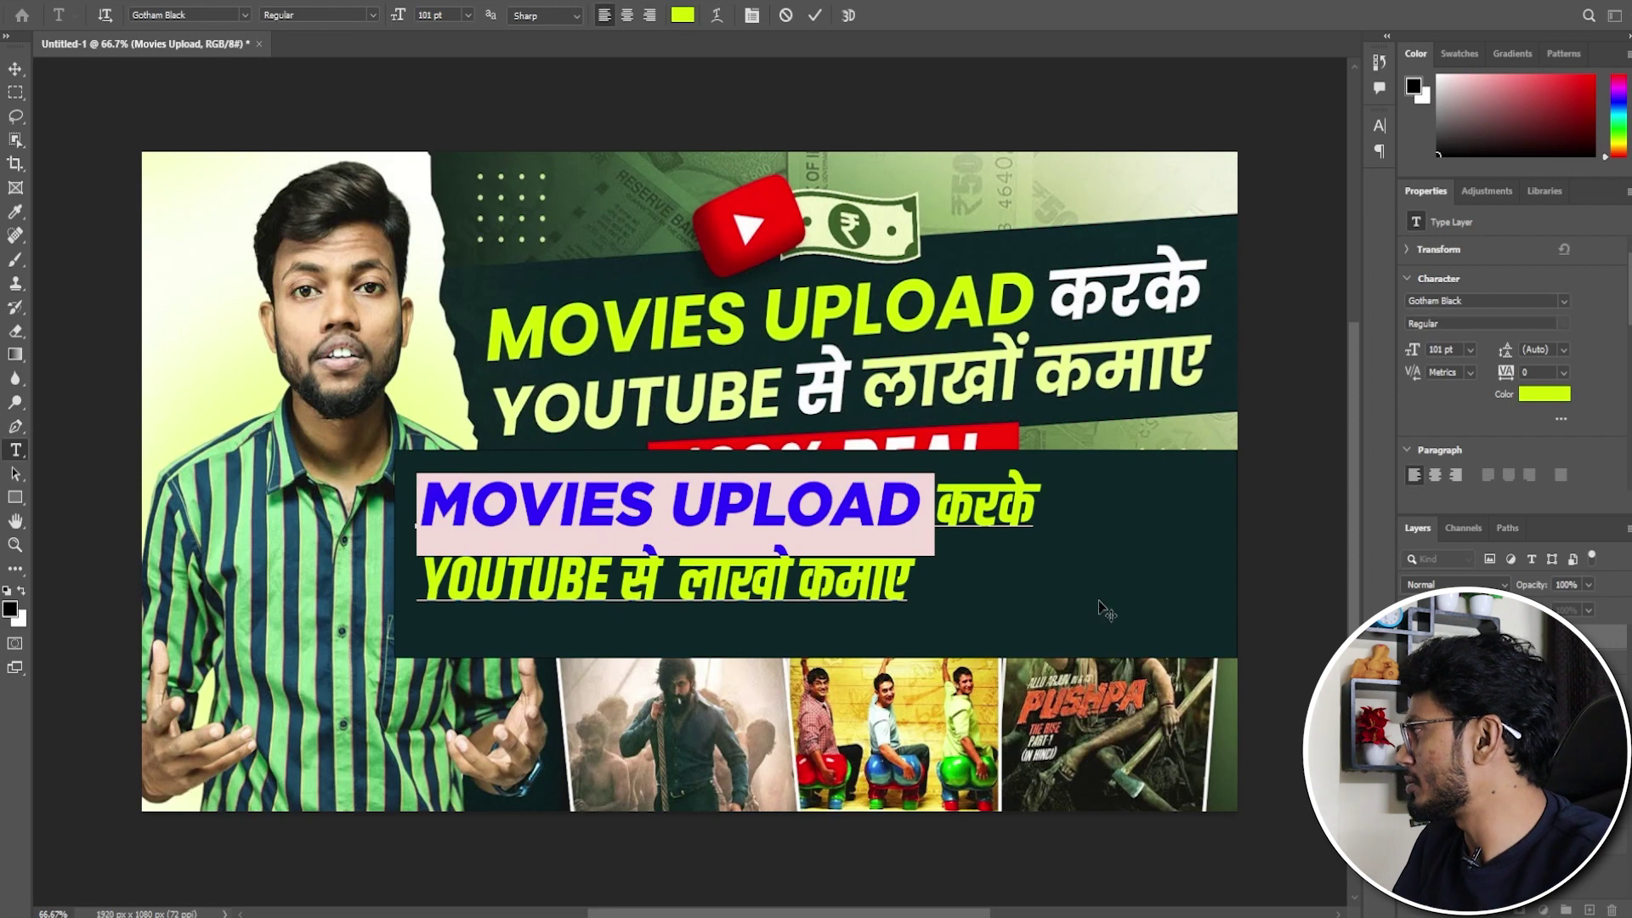
{"action": "key", "text": "ctrl+v"}
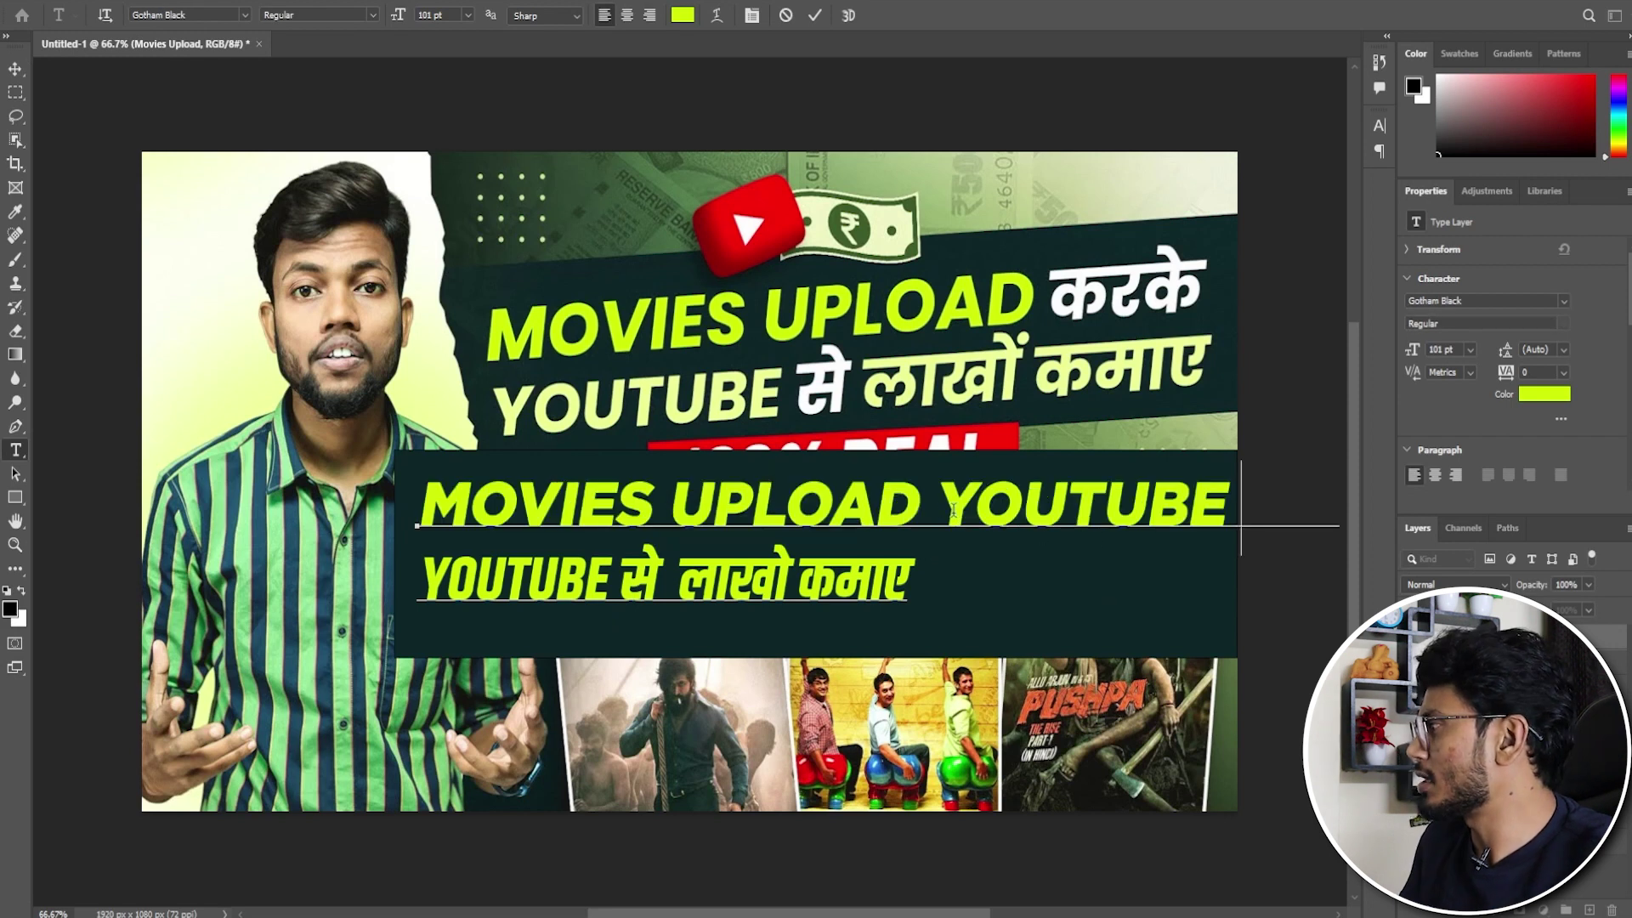
{"action": "left_click_drag", "start_coordinate": [953, 508], "coordinate": [1228, 508]}
{"action": "key", "text": "ctrl+z"}
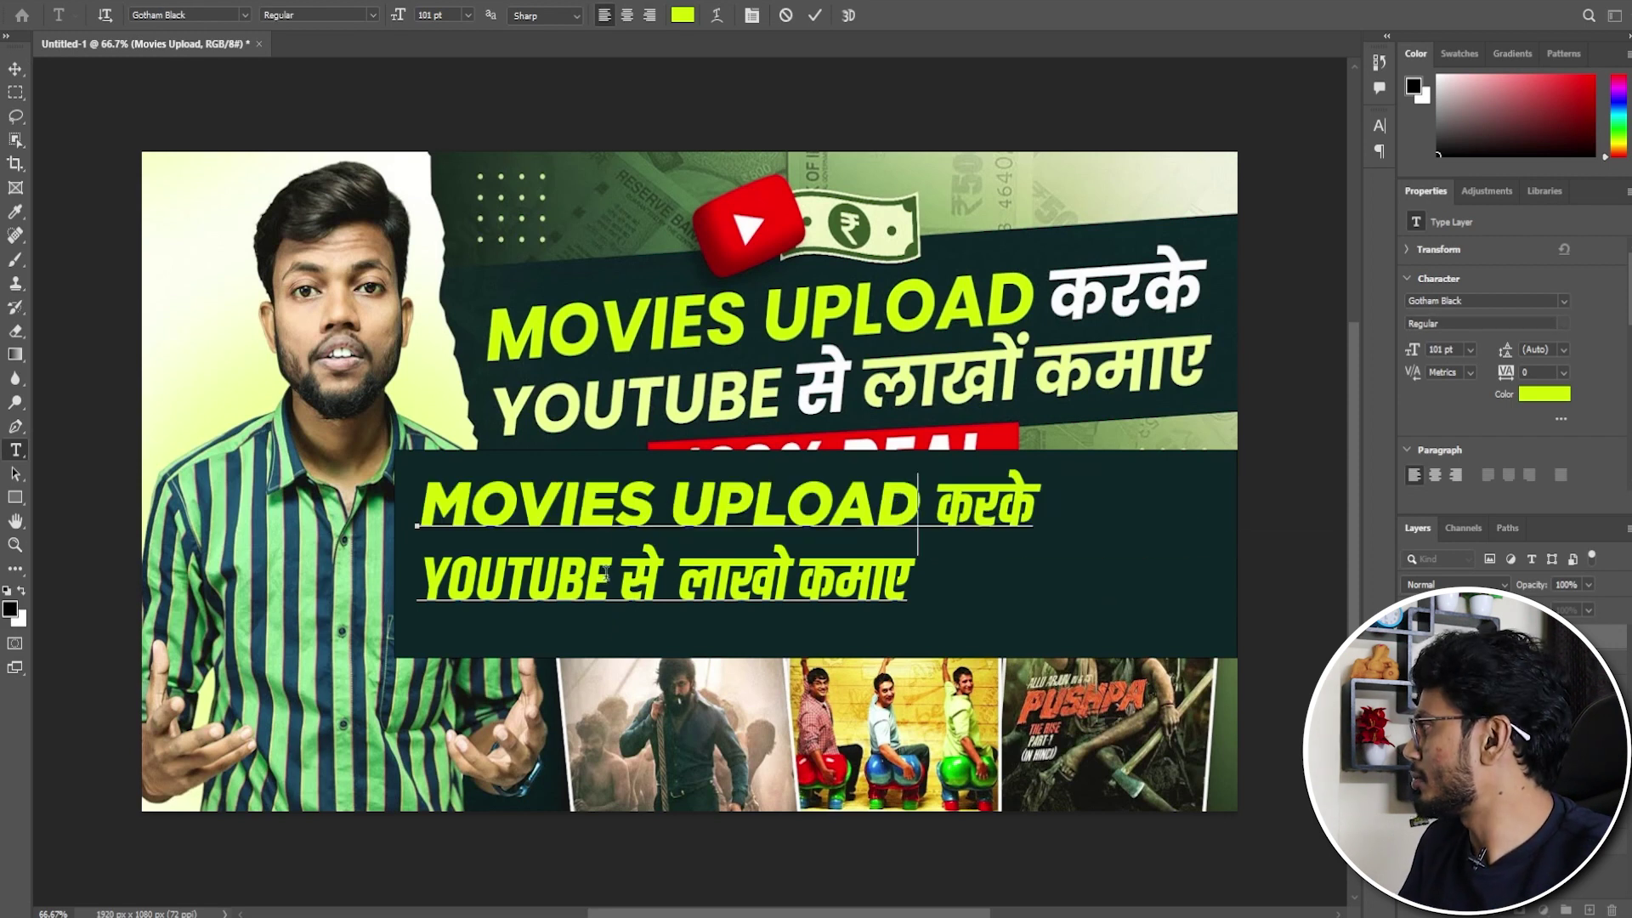
{"action": "left_click_drag", "start_coordinate": [605, 575], "coordinate": [418, 578]}
{"action": "key", "text": "ctrl+v"}
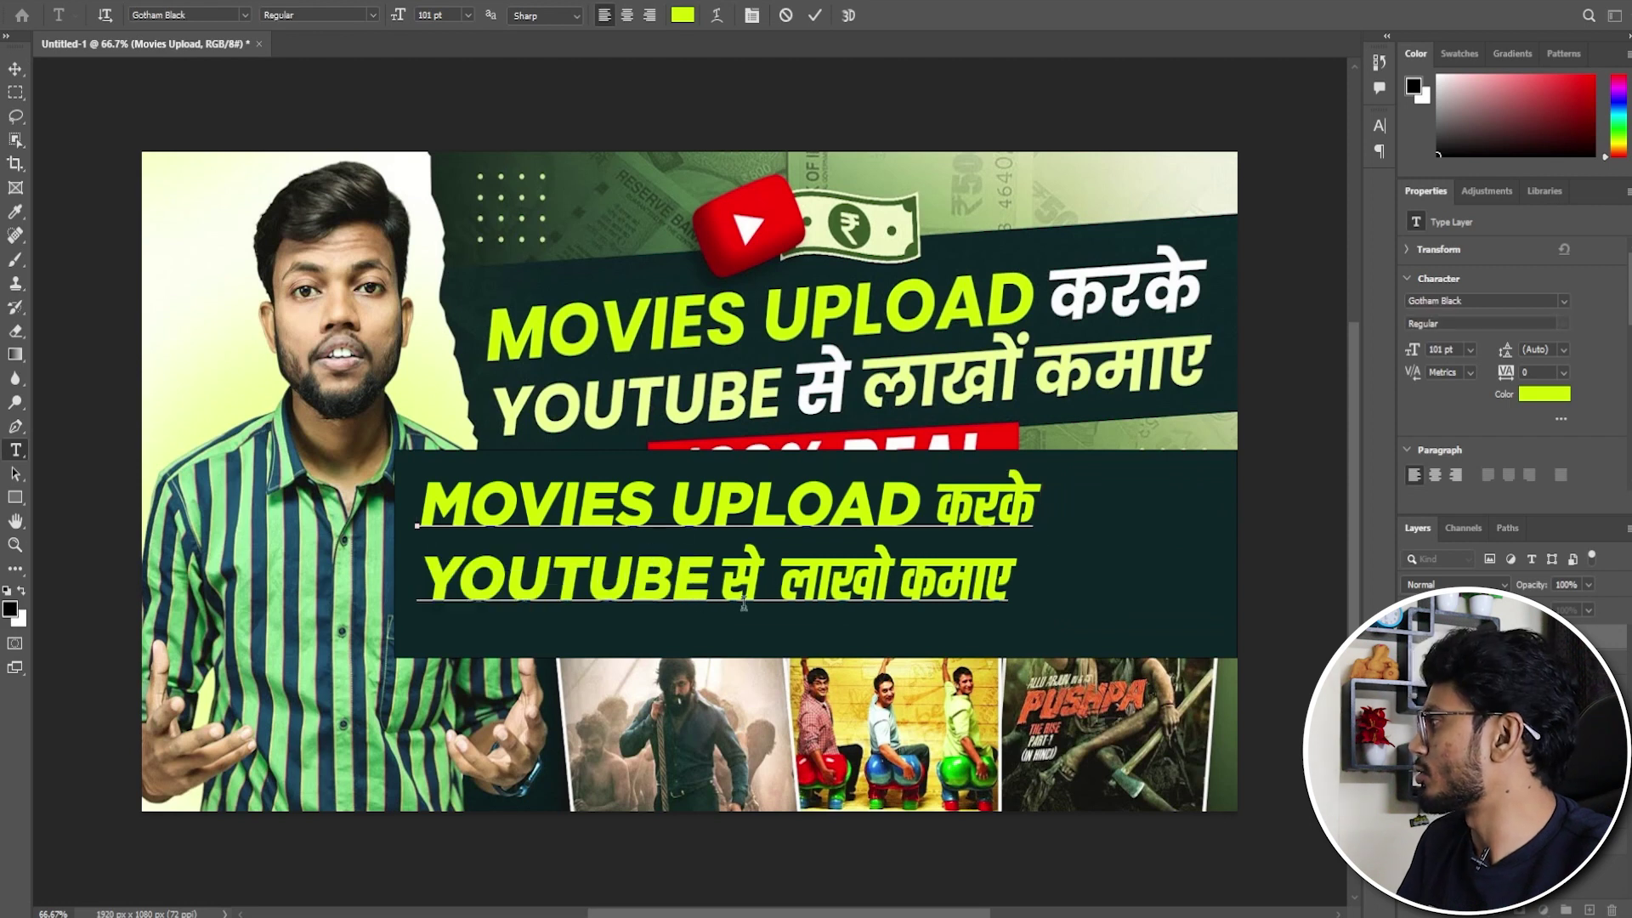
{"action": "key", "text": "Escape"}
{"action": "key", "text": "v"}
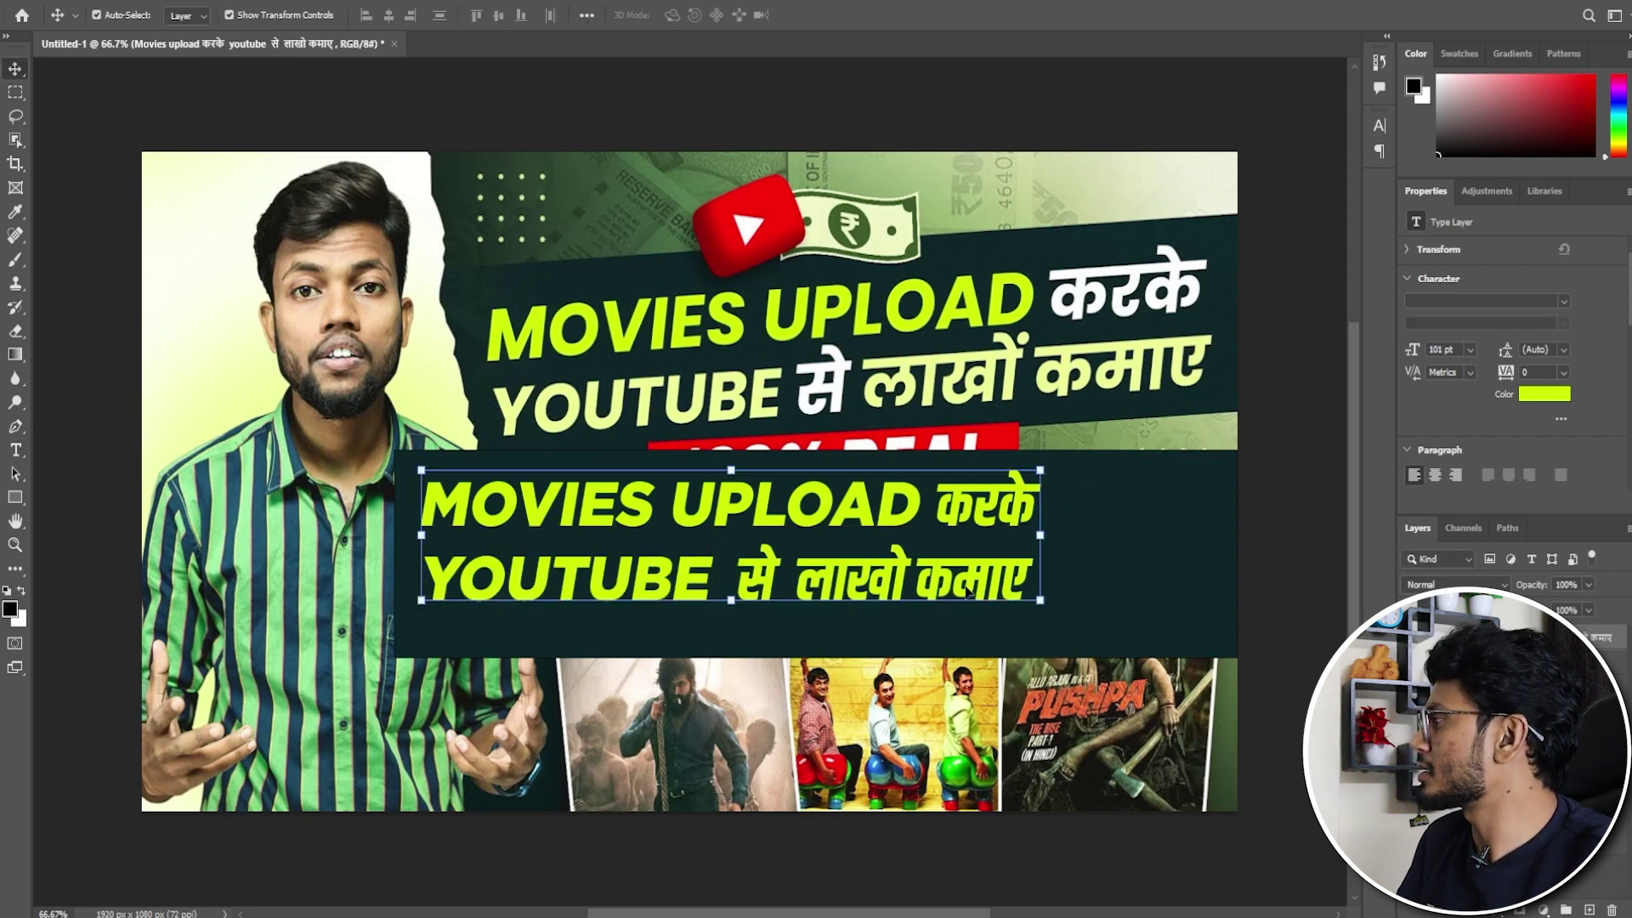
Move and proportionally enlarge the two-line headline.
{"action": "left_click_drag", "start_coordinate": [977, 593], "coordinate": [997, 611]}
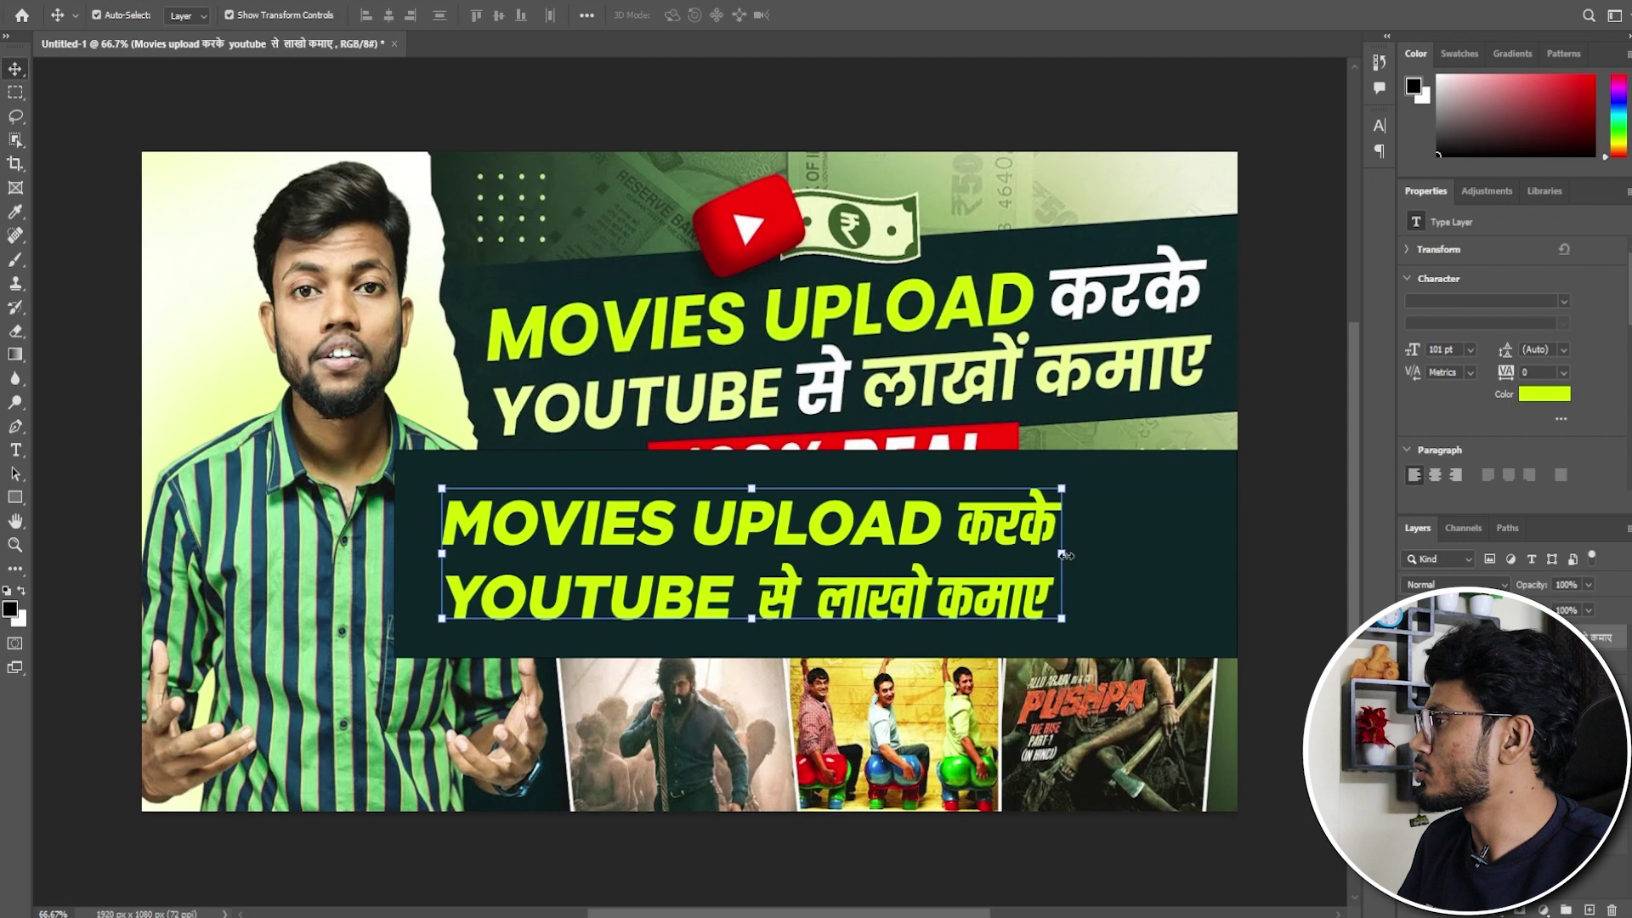
{"action": "left_click_drag", "start_coordinate": [1063, 554], "coordinate": [1192, 551]}
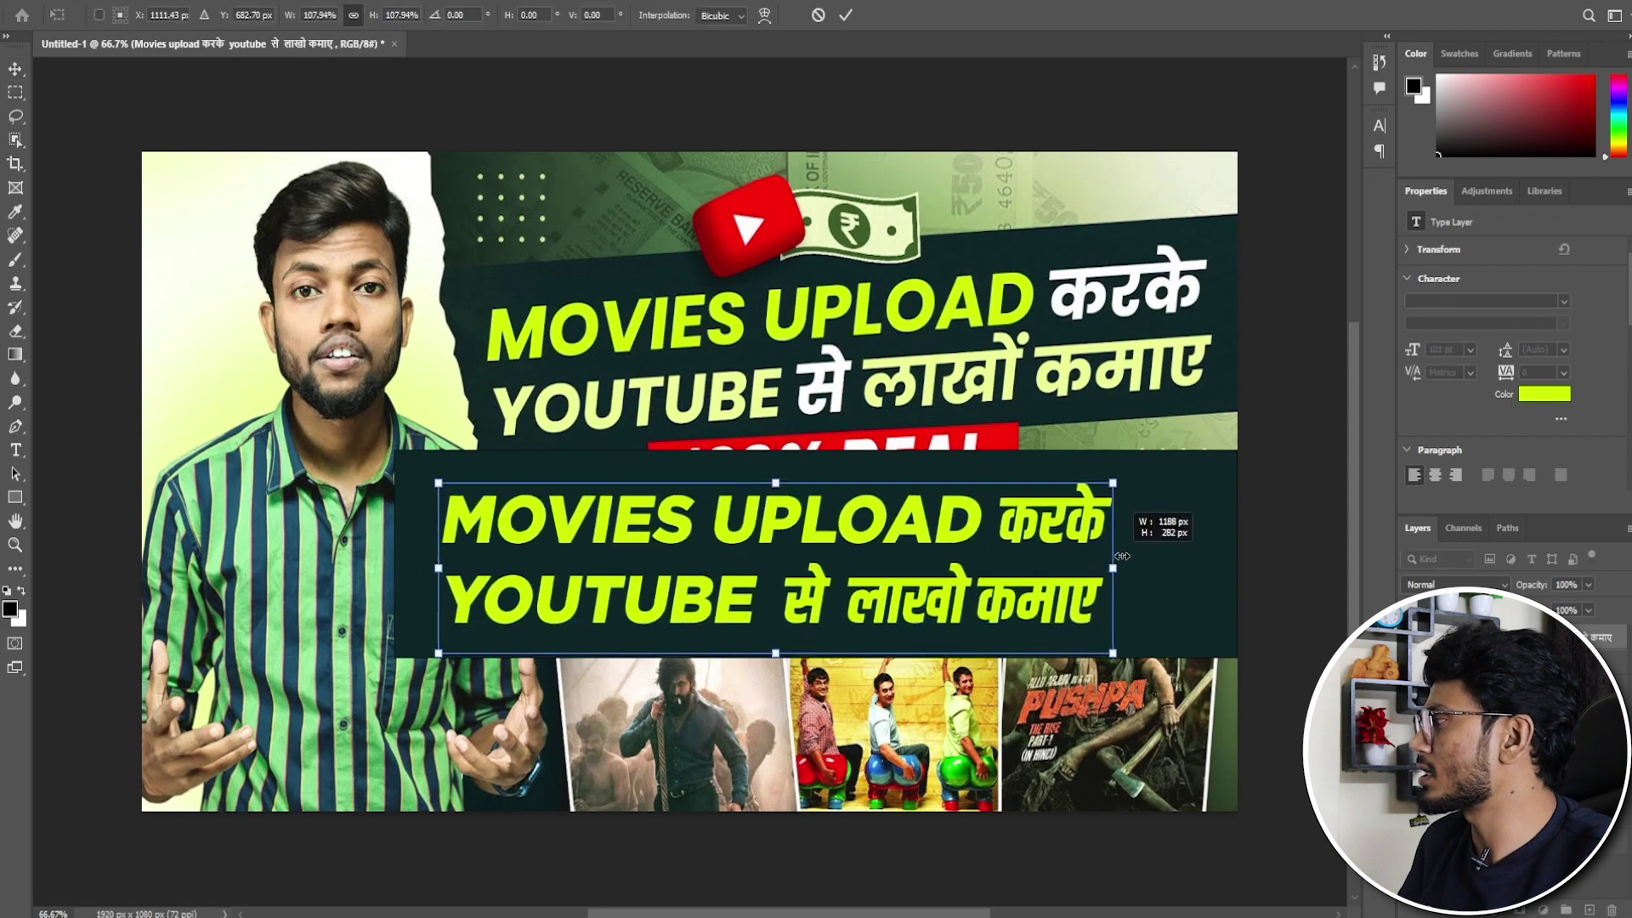
{"action": "key", "text": "Return"}
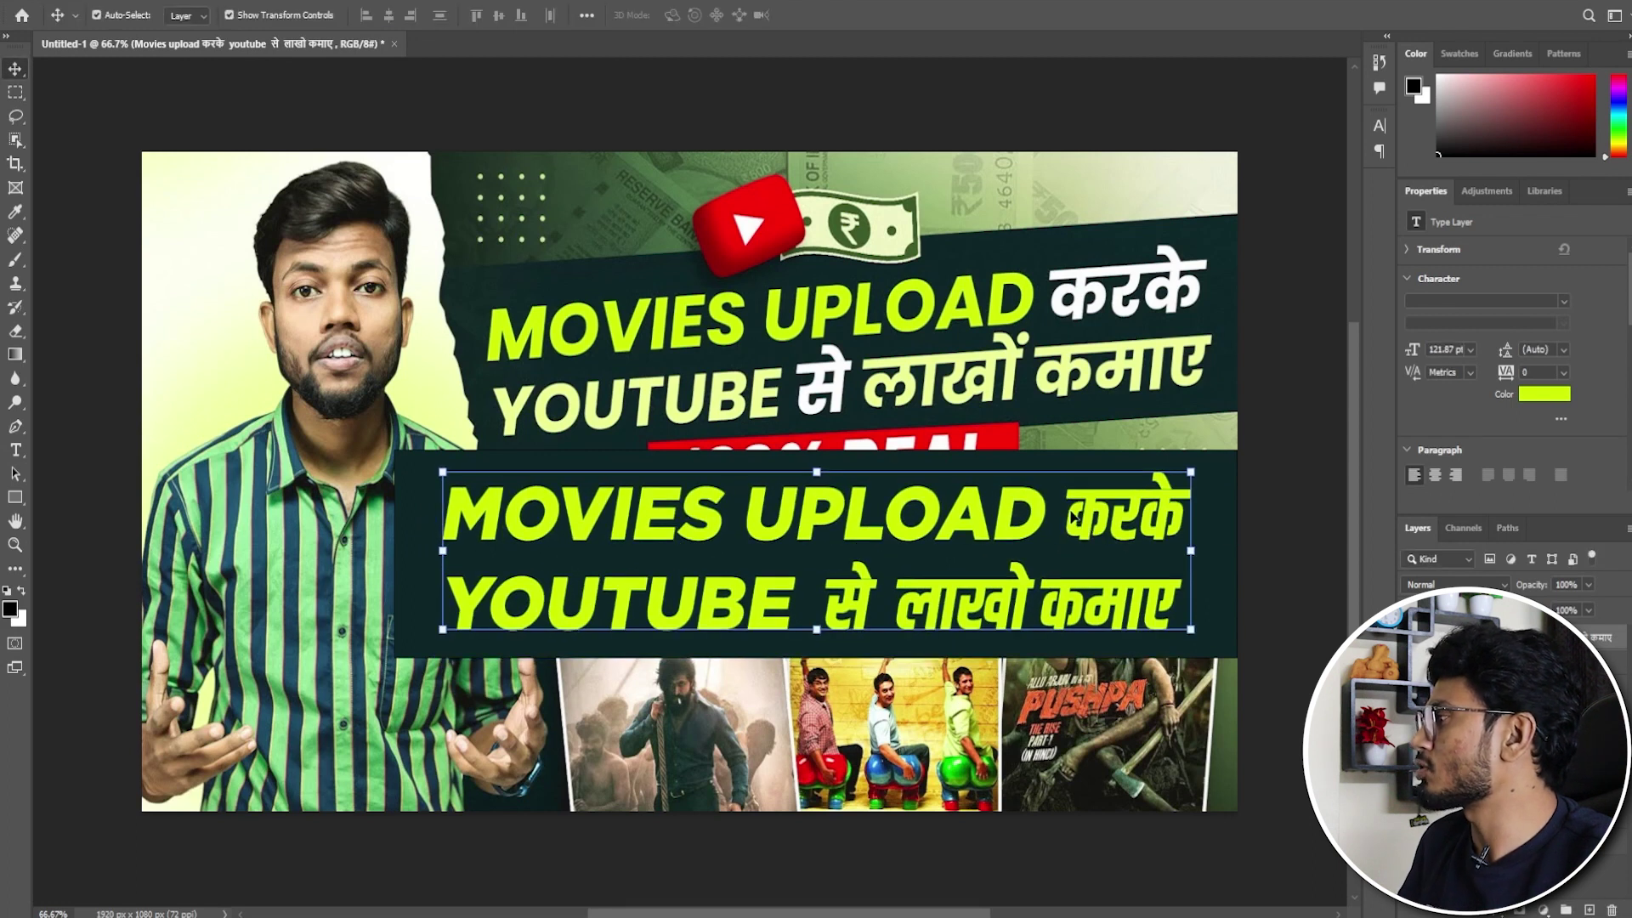
Colour the words करके and से white (ffffff).
{"action": "double_click", "coordinate": [1068, 521]}
{"action": "left_click_drag", "start_coordinate": [1067, 510], "coordinate": [1195, 504]}
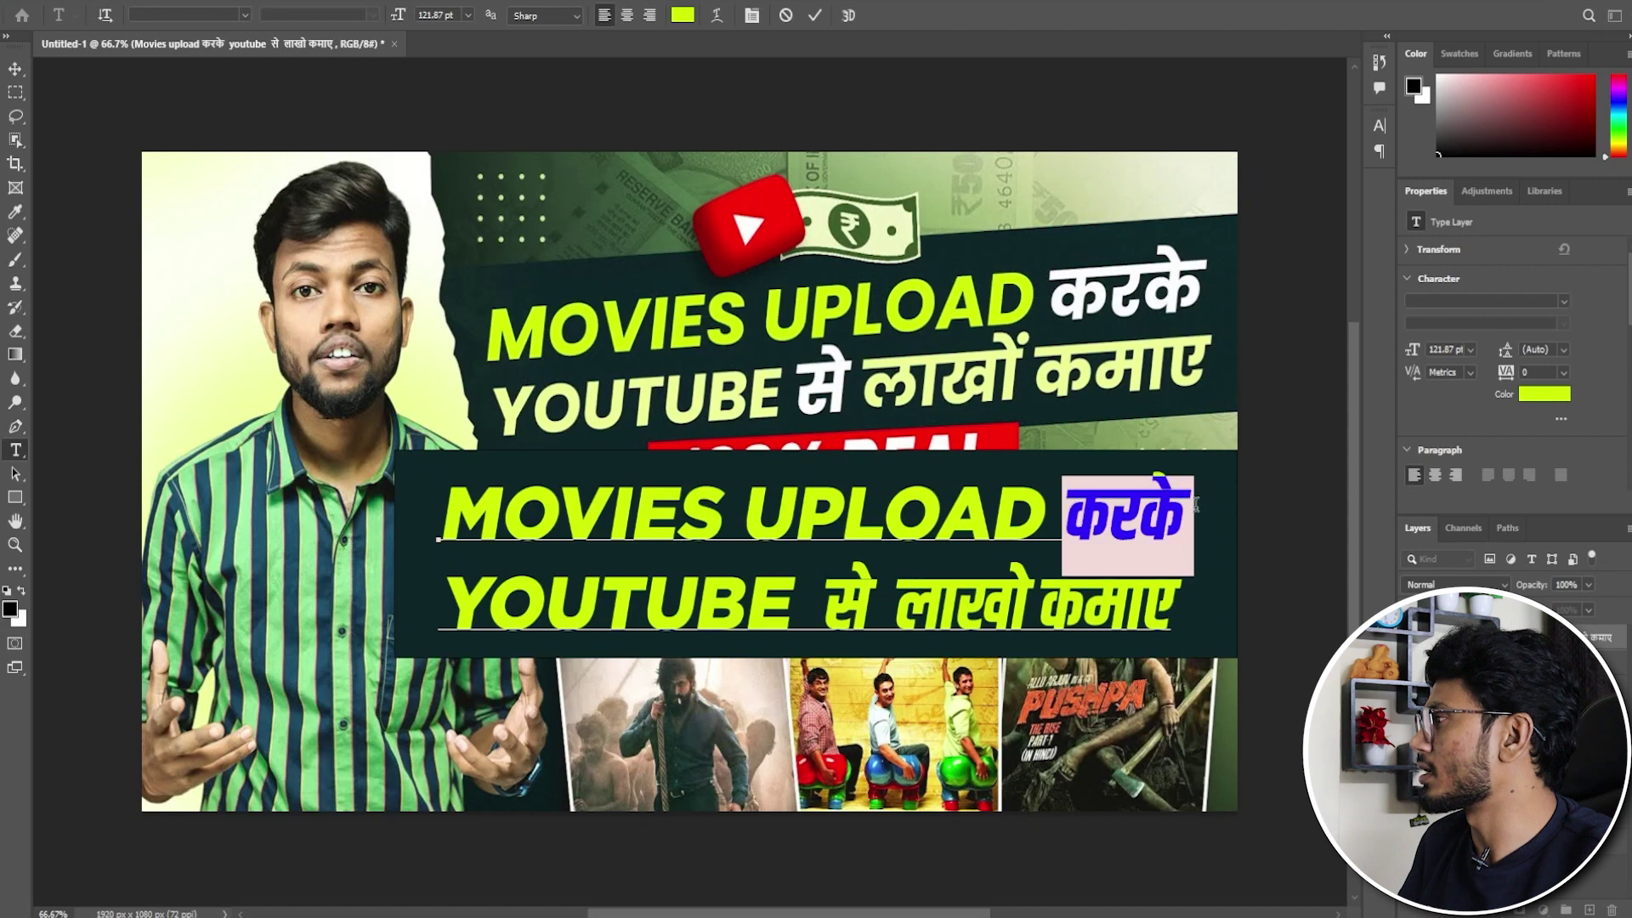
{"action": "left_click", "coordinate": [1542, 394]}
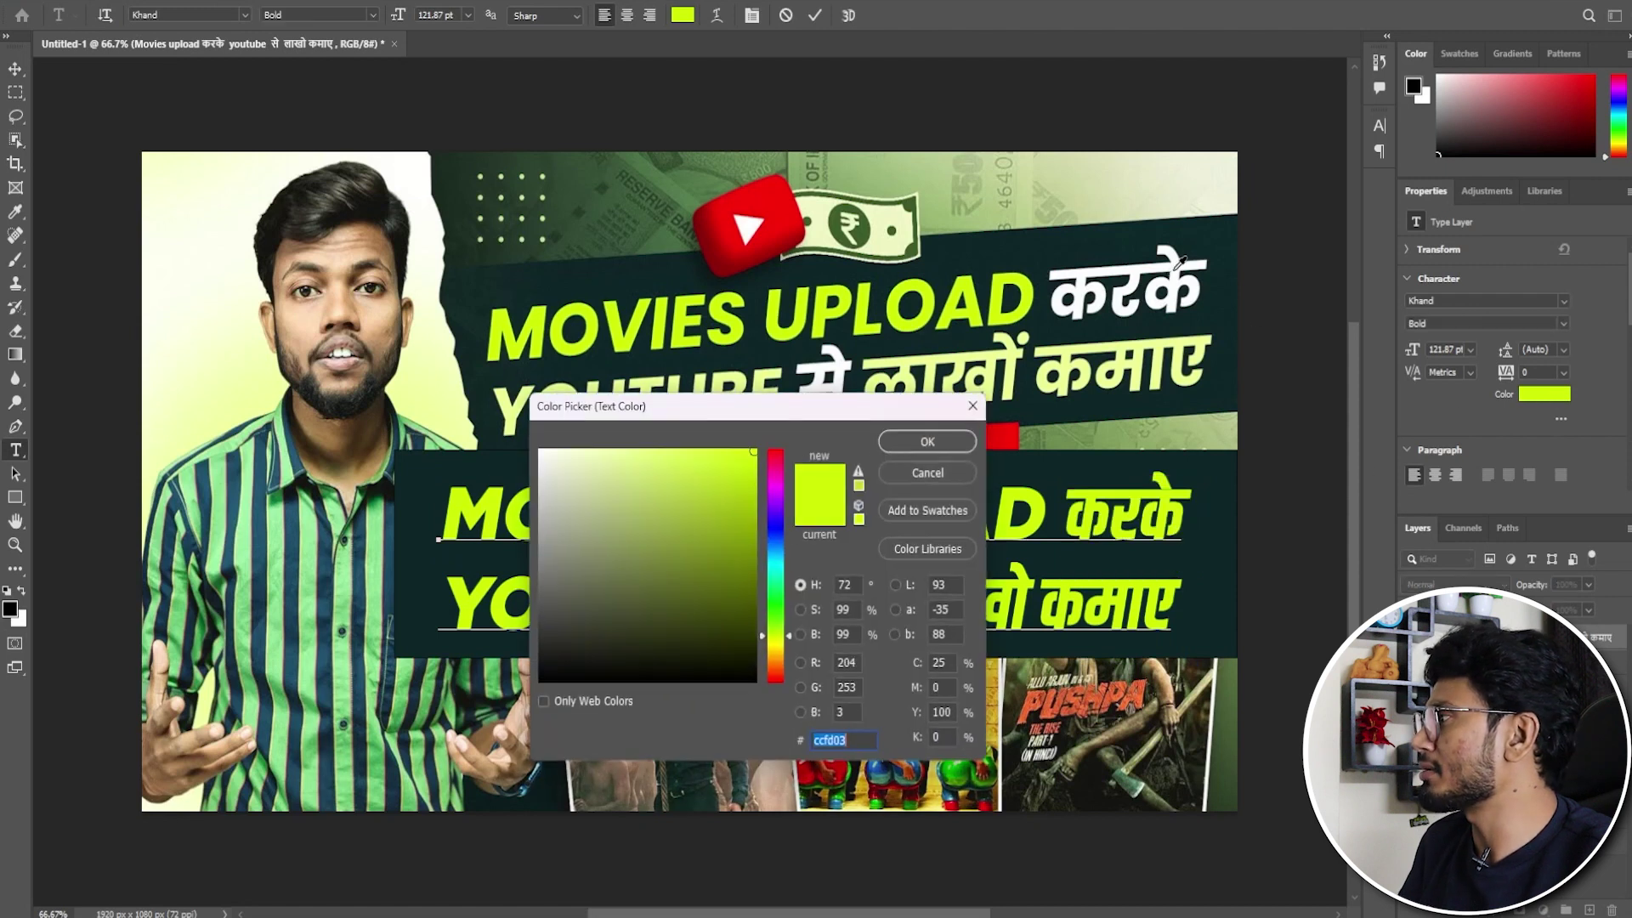
{"action": "type", "text": "ffffff"}
{"action": "key", "text": "Return"}
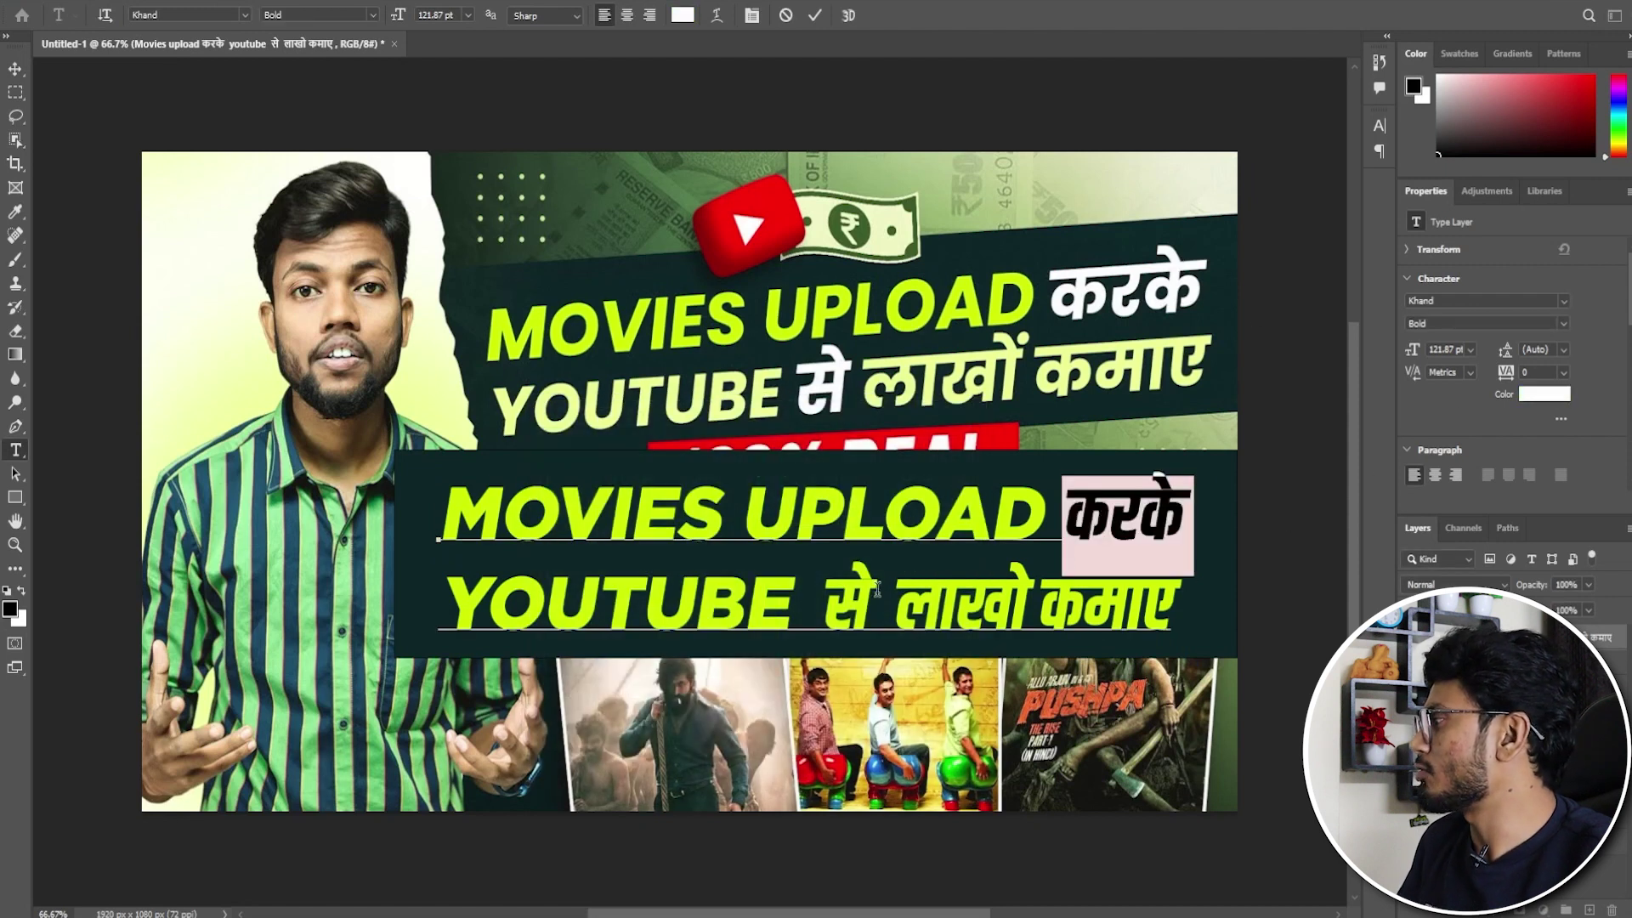
{"action": "left_click_drag", "start_coordinate": [876, 588], "coordinate": [821, 591]}
{"action": "left_click", "coordinate": [1543, 393]}
{"action": "type", "text": "ffffff"}
{"action": "key", "text": "Return"}
Colour लाखो कमाए and YOUTUBE on the second line pale yellow (ecfd97).
{"action": "left_click_drag", "start_coordinate": [1174, 599], "coordinate": [901, 603]}
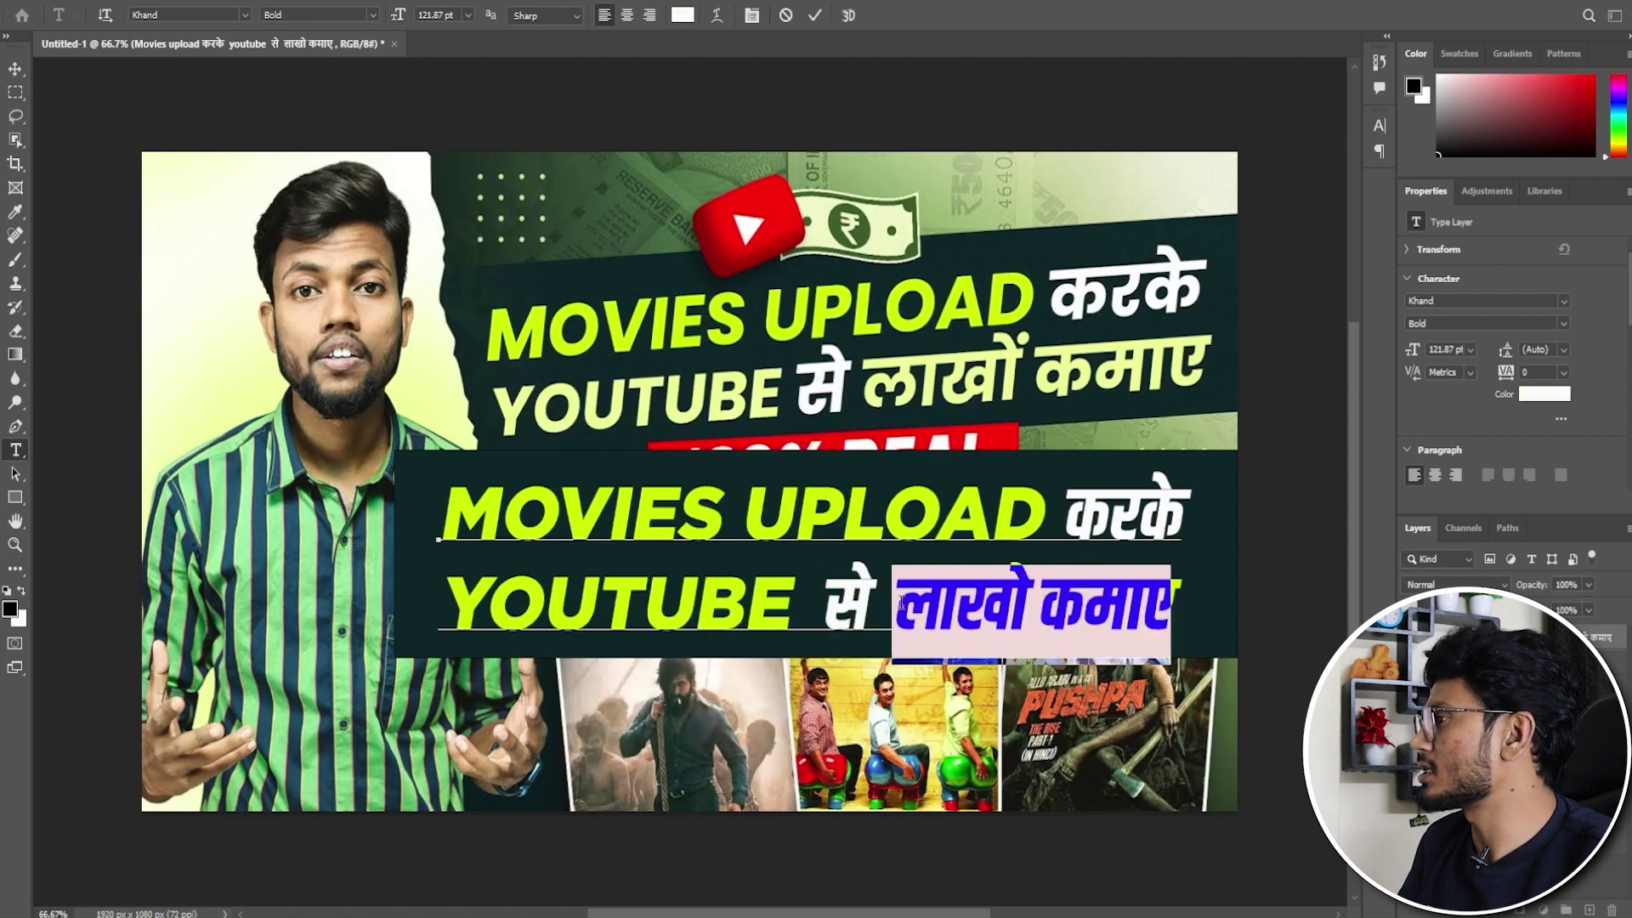
{"action": "left_click", "coordinate": [1543, 393]}
{"action": "left_click", "coordinate": [1093, 366]}
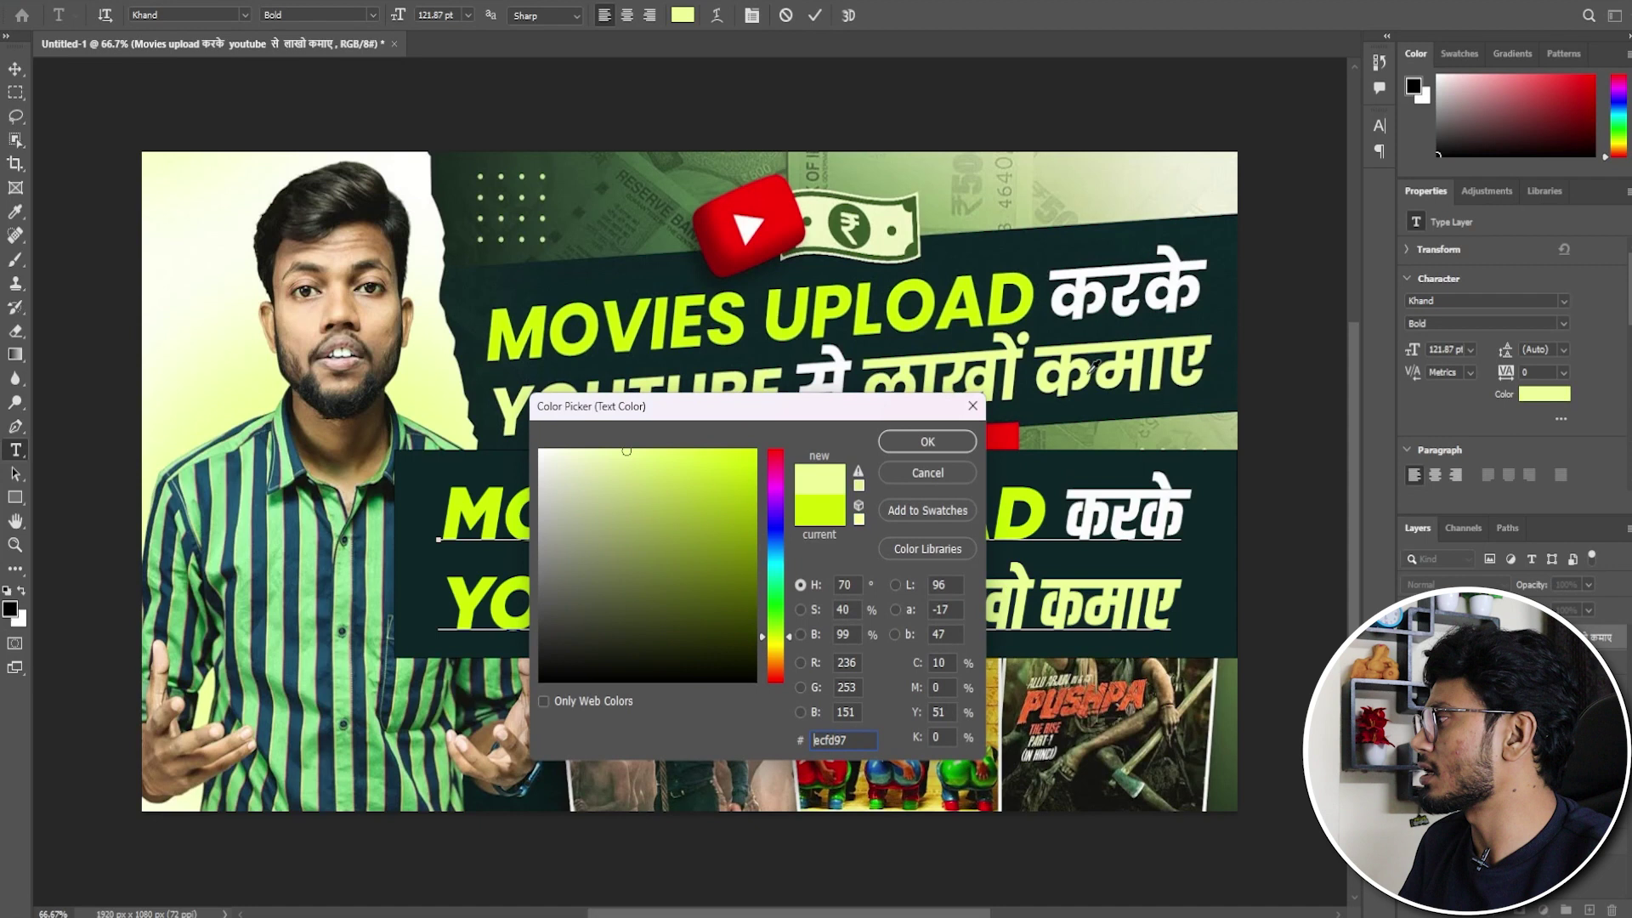
{"action": "left_click", "coordinate": [935, 438]}
{"action": "left_click_drag", "start_coordinate": [792, 599], "coordinate": [436, 612]}
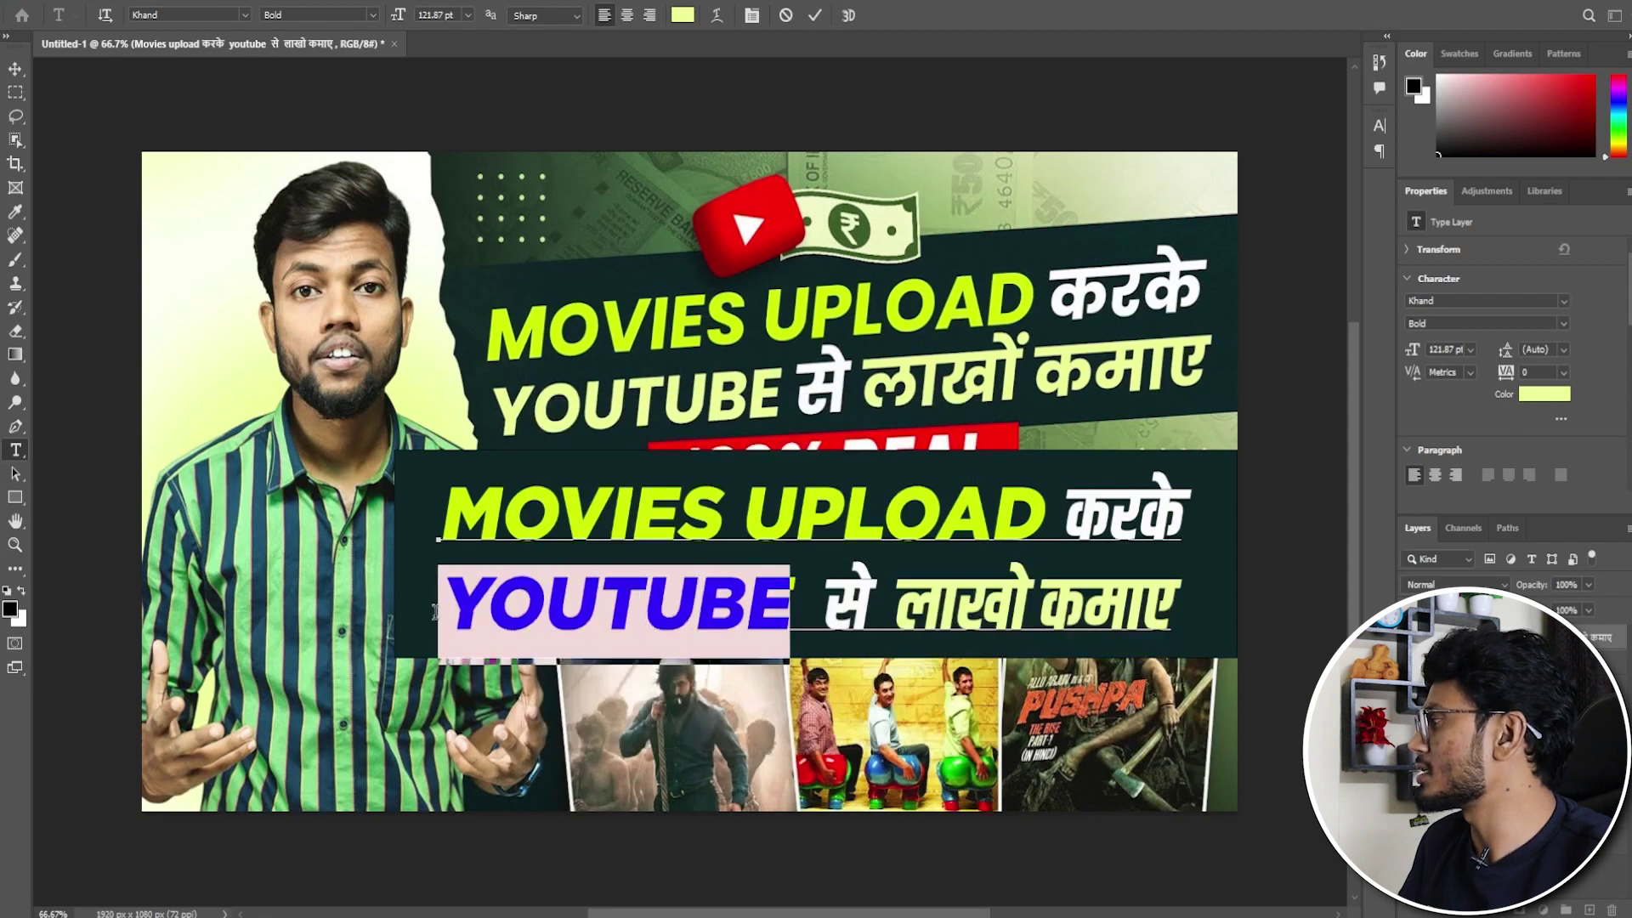
{"action": "left_click", "coordinate": [1545, 394]}
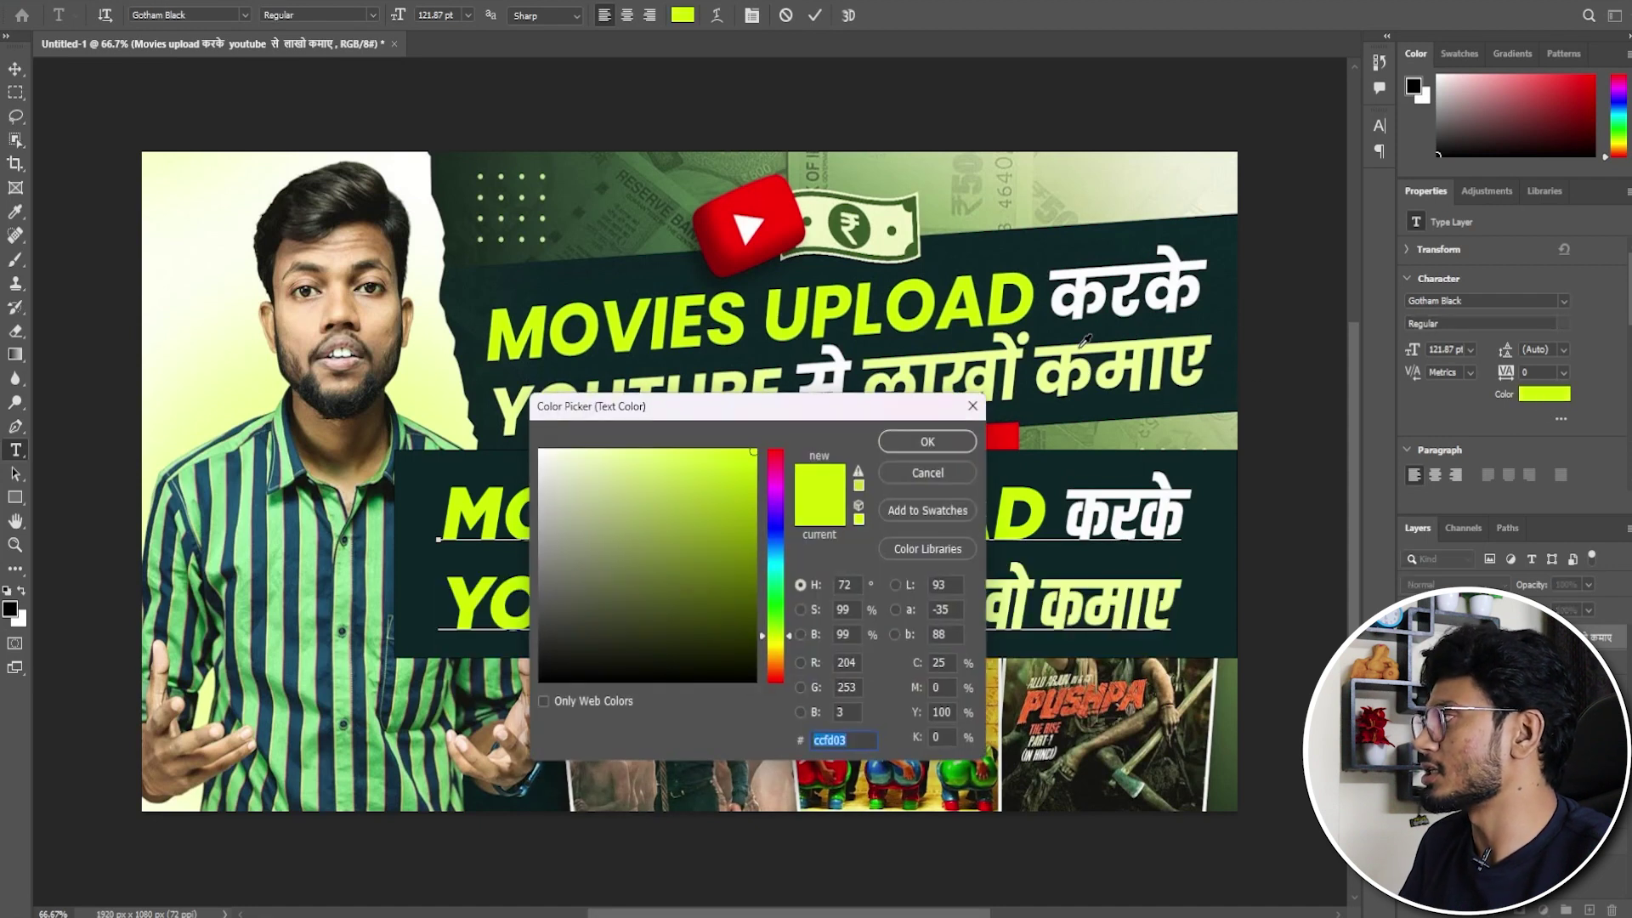
{"action": "left_click", "coordinate": [929, 440]}
Commit the text edits and select the background, headline and teal banner layers in turn.
{"action": "key", "text": "ctrl+Return"}
{"action": "key", "text": "v"}
{"action": "left_click", "coordinate": [214, 269]}
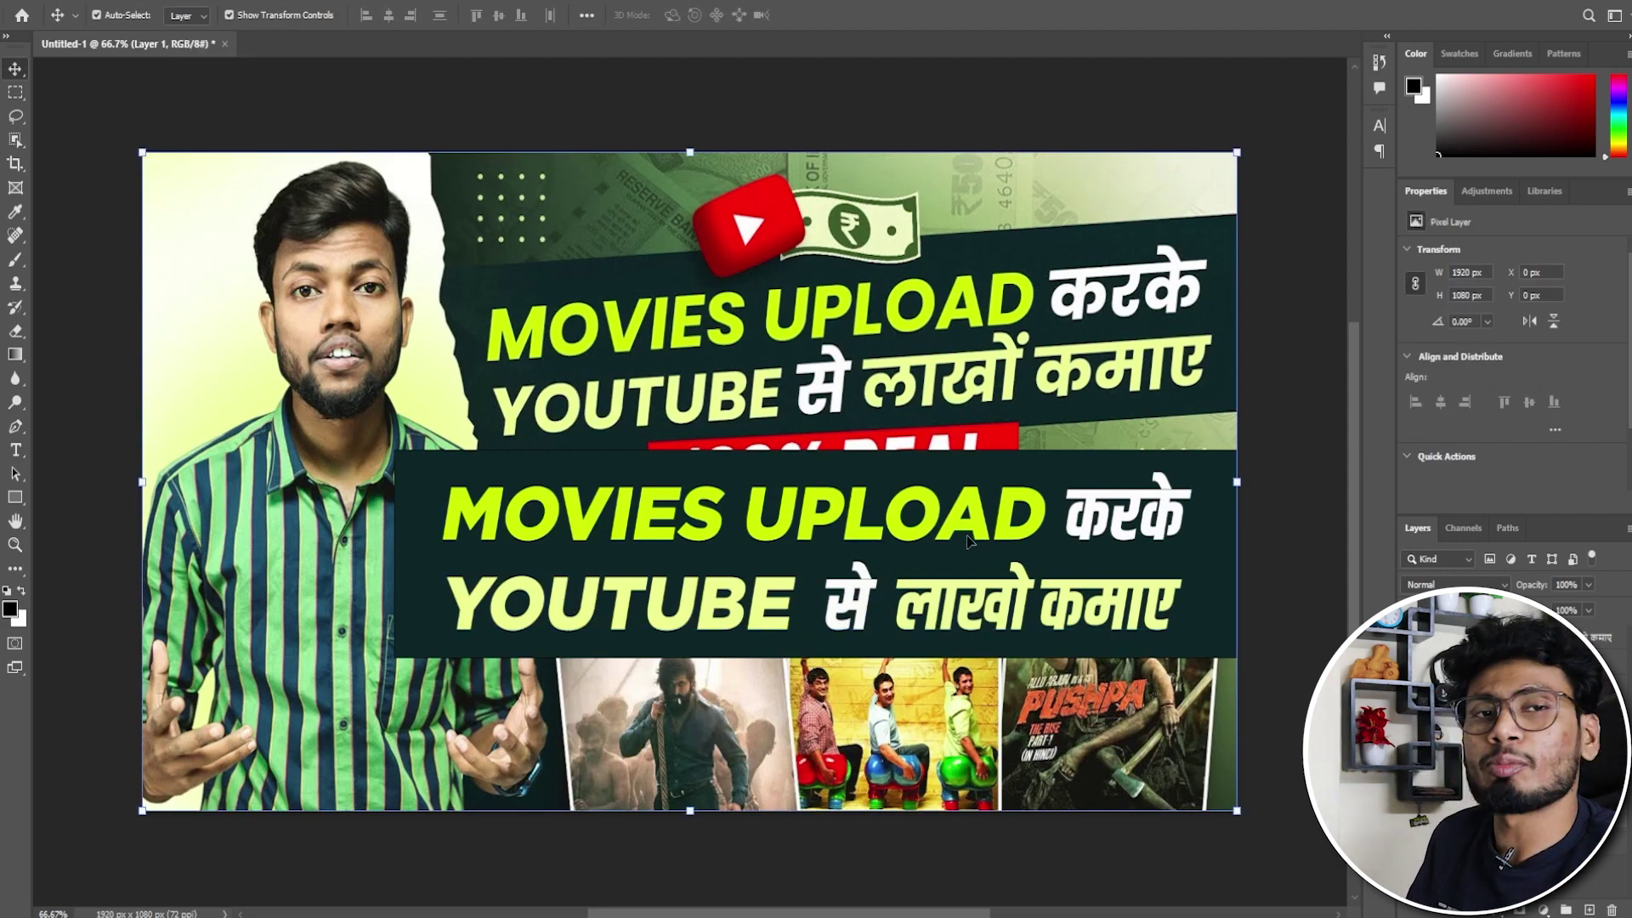
{"action": "left_click", "coordinate": [668, 522]}
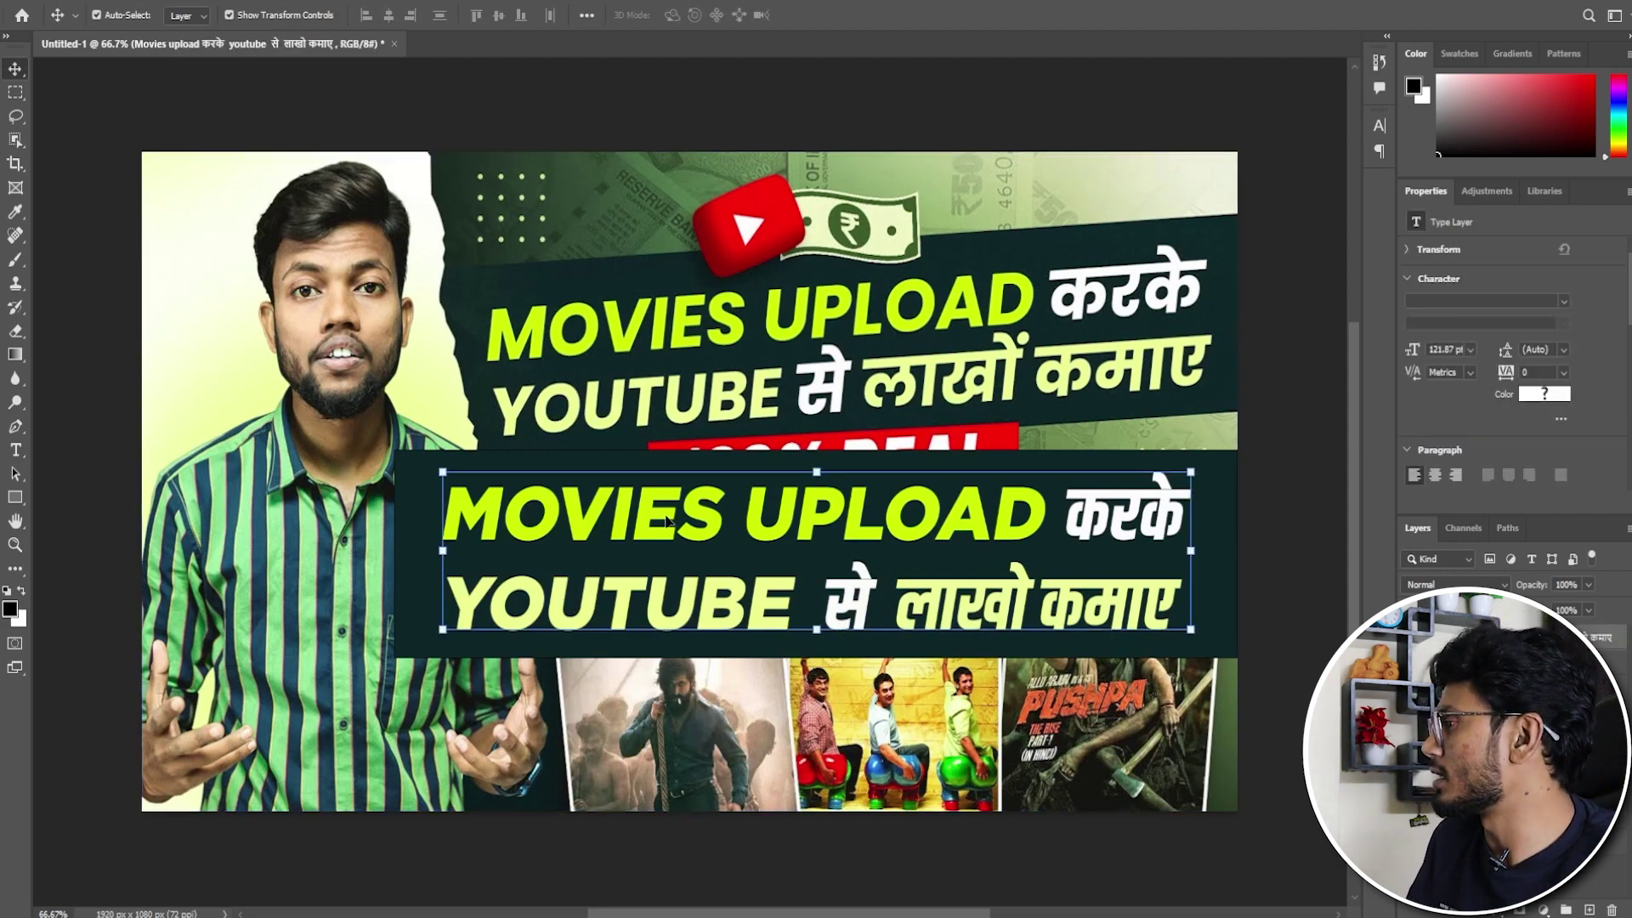
{"action": "left_click", "coordinate": [1229, 573]}
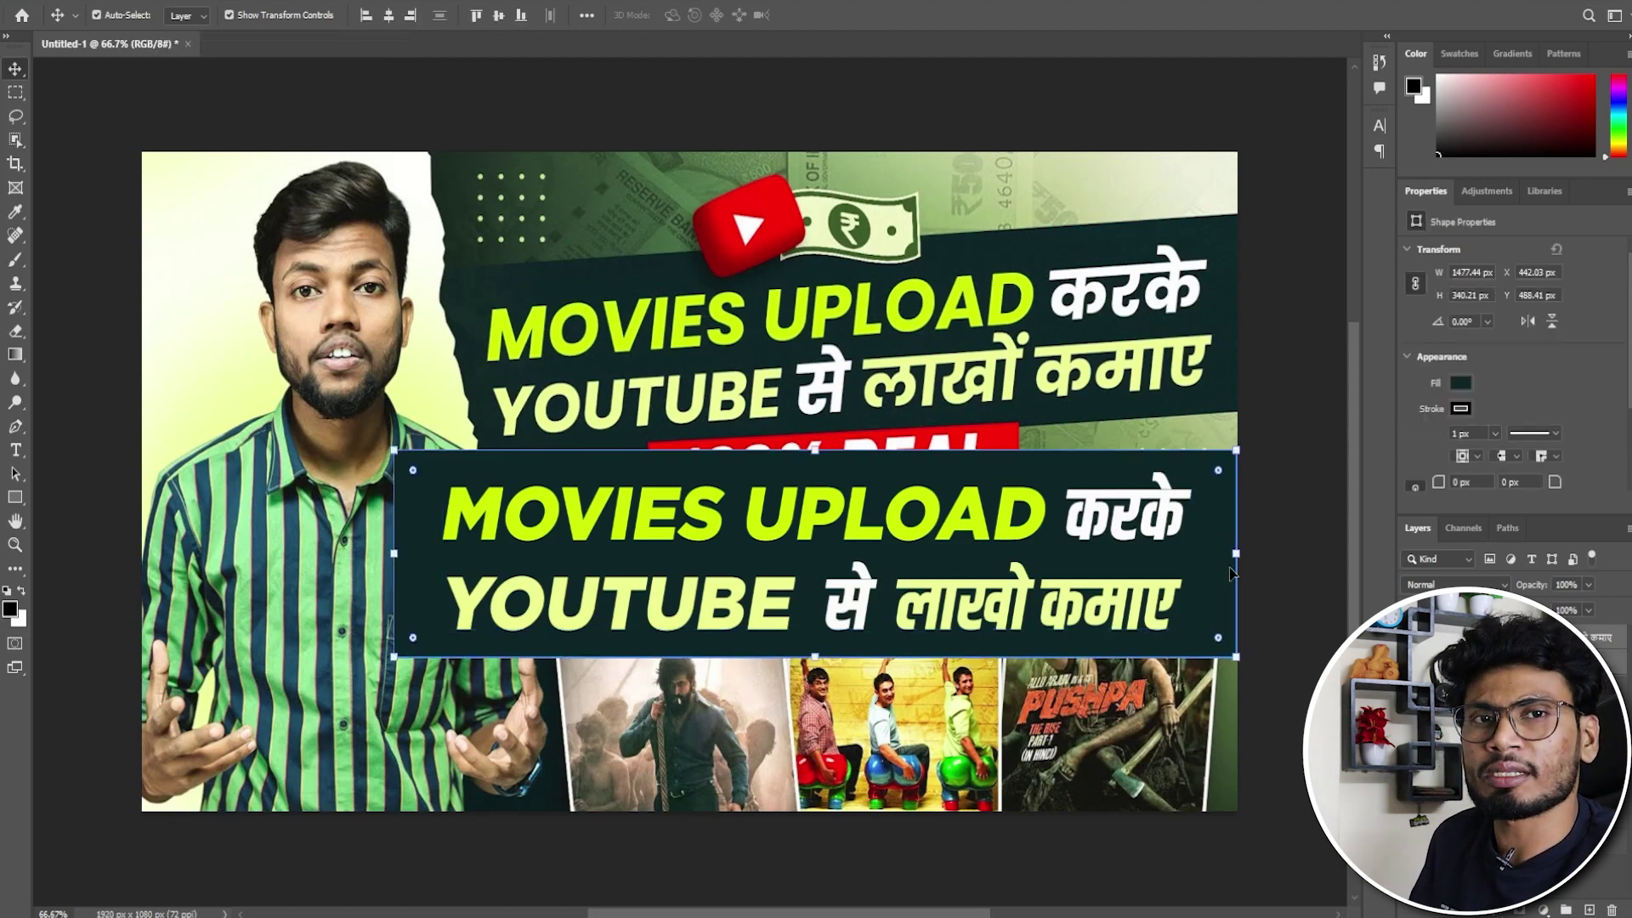
Skew the dark headline banner about -3° so its right edge rises, then move it higher.
{"action": "key", "text": "ctrl"}
{"action": "left_click_drag", "start_coordinate": [1233, 554], "coordinate": [1237, 488]}
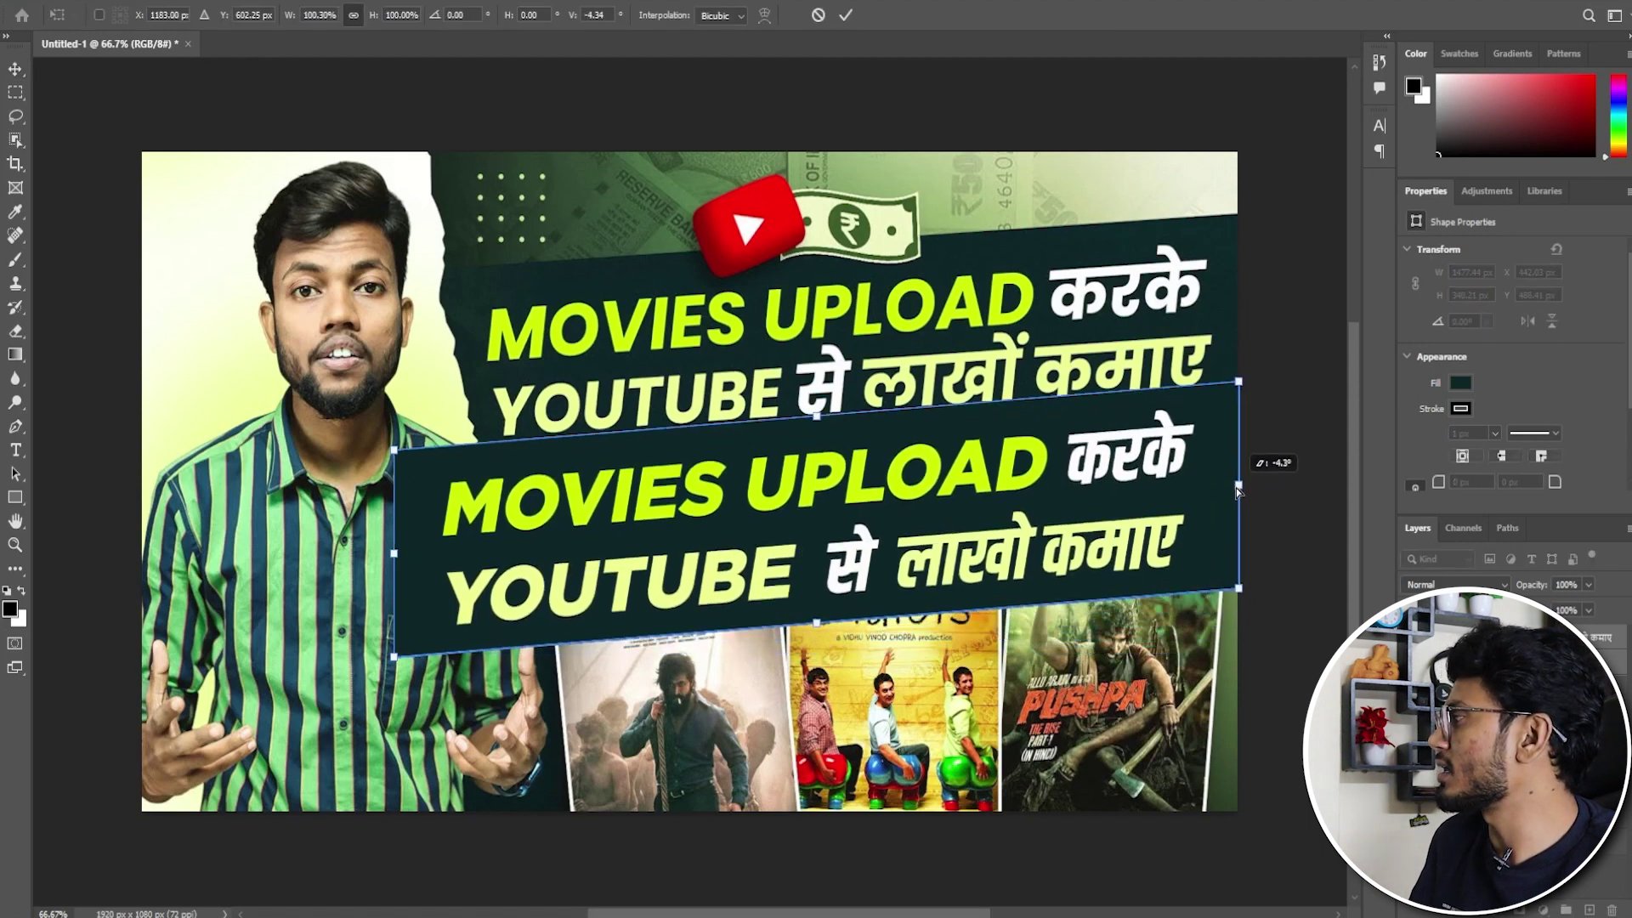
{"action": "key", "text": "Return"}
{"action": "left_click_drag", "start_coordinate": [956, 519], "coordinate": [977, 339]}
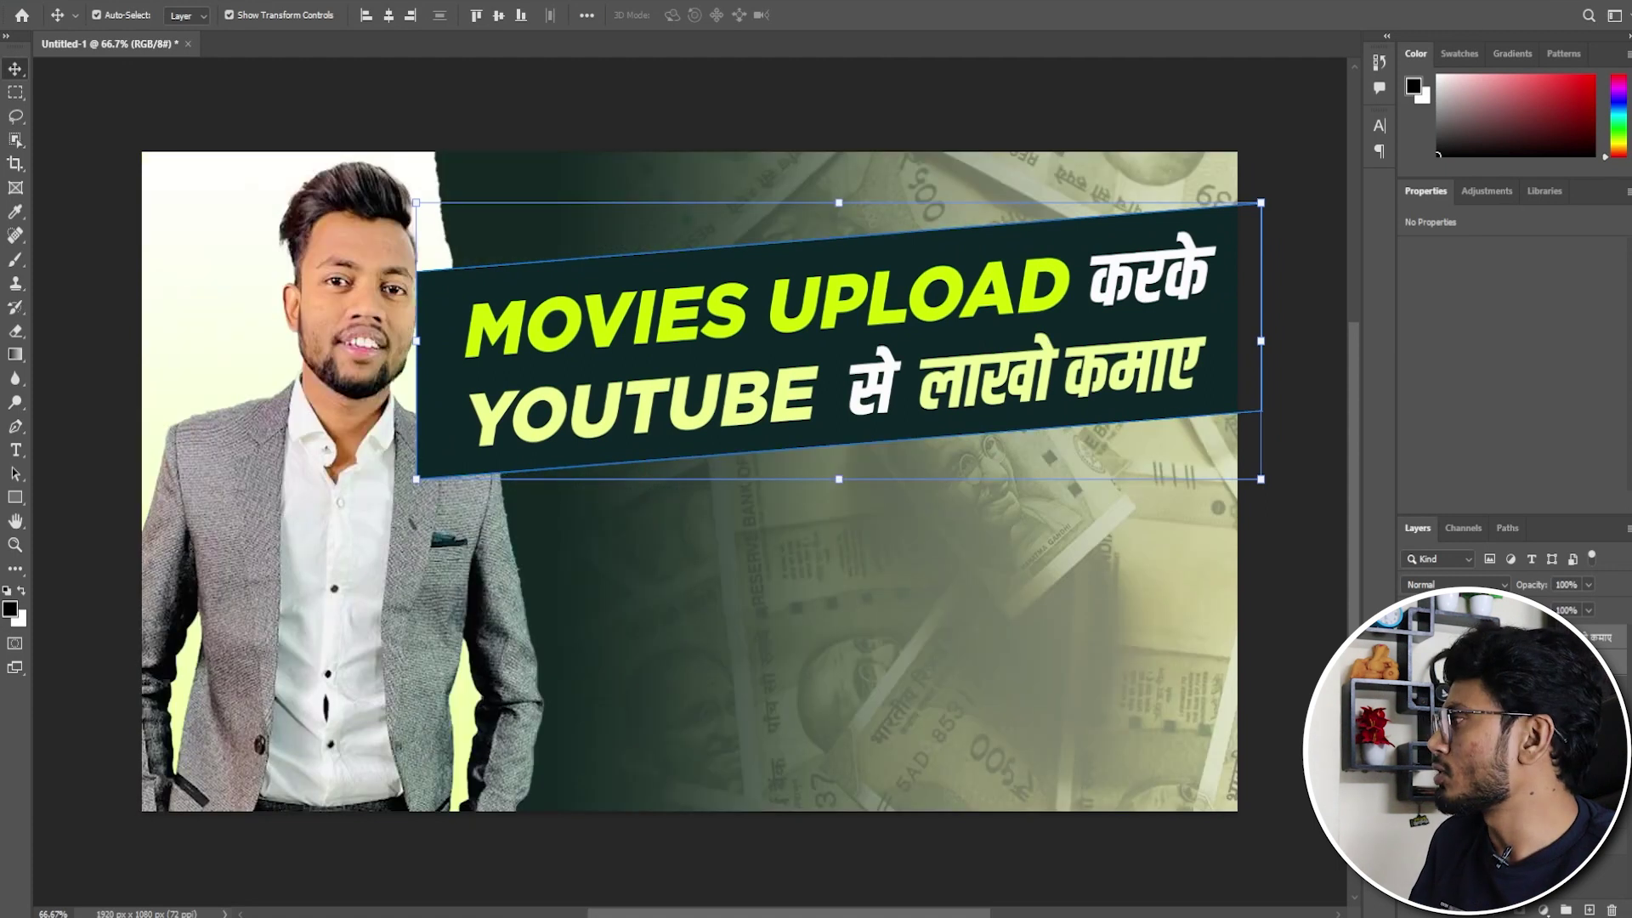
Scale the headline text to 95.54% and shift it right inside the tilted banner.
{"action": "left_click", "coordinate": [96, 14]}
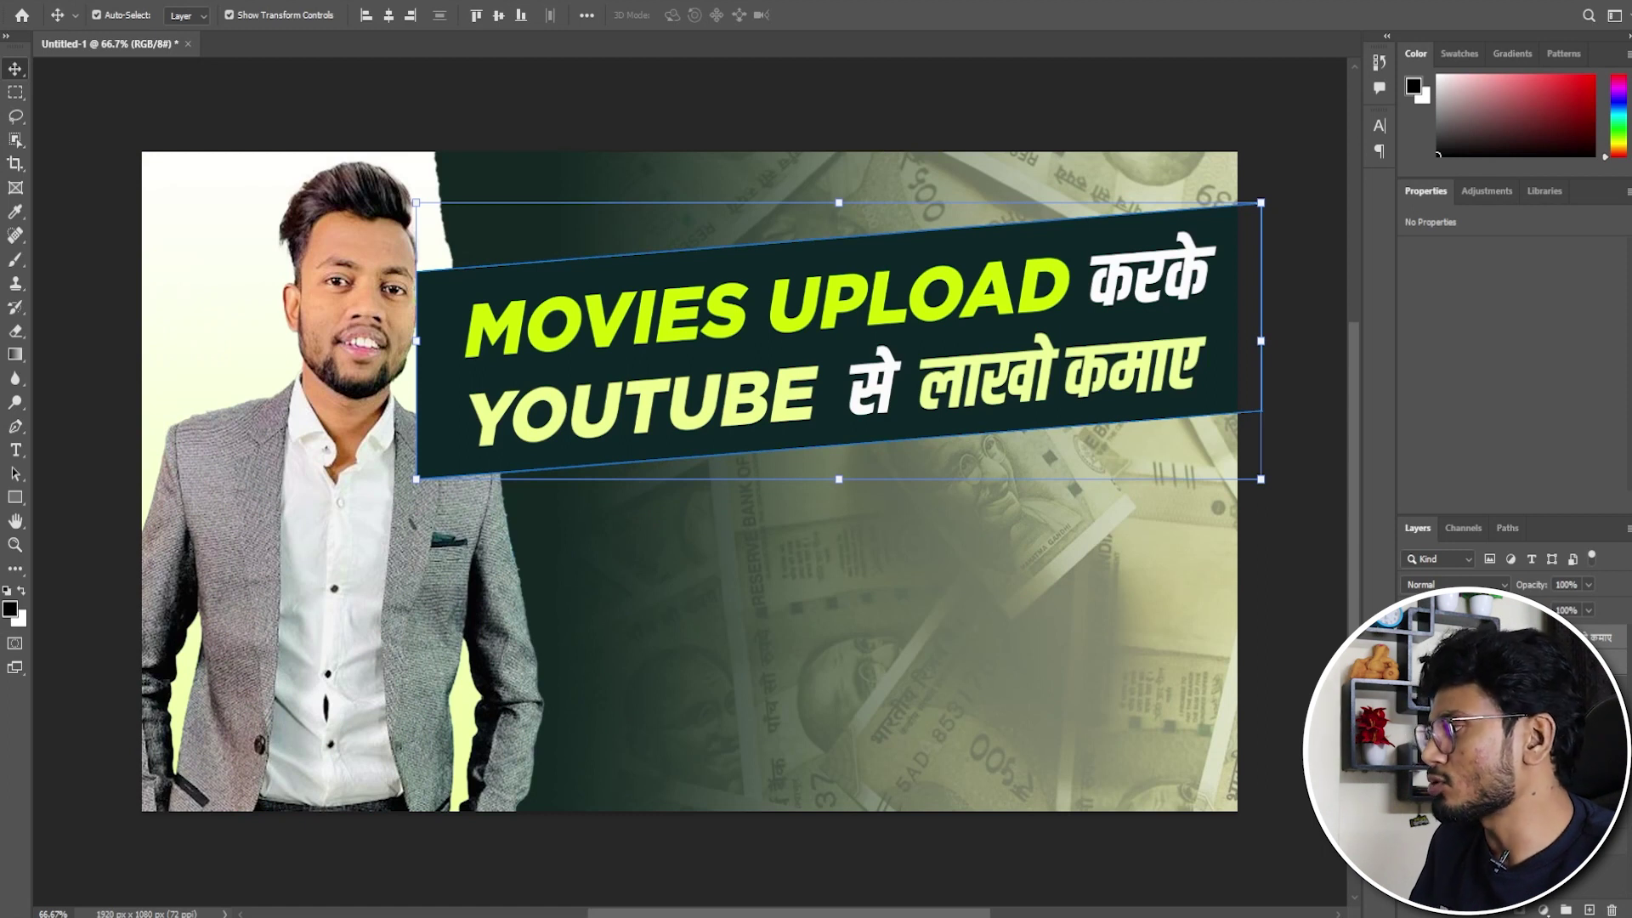
{"action": "left_click", "coordinate": [96, 14]}
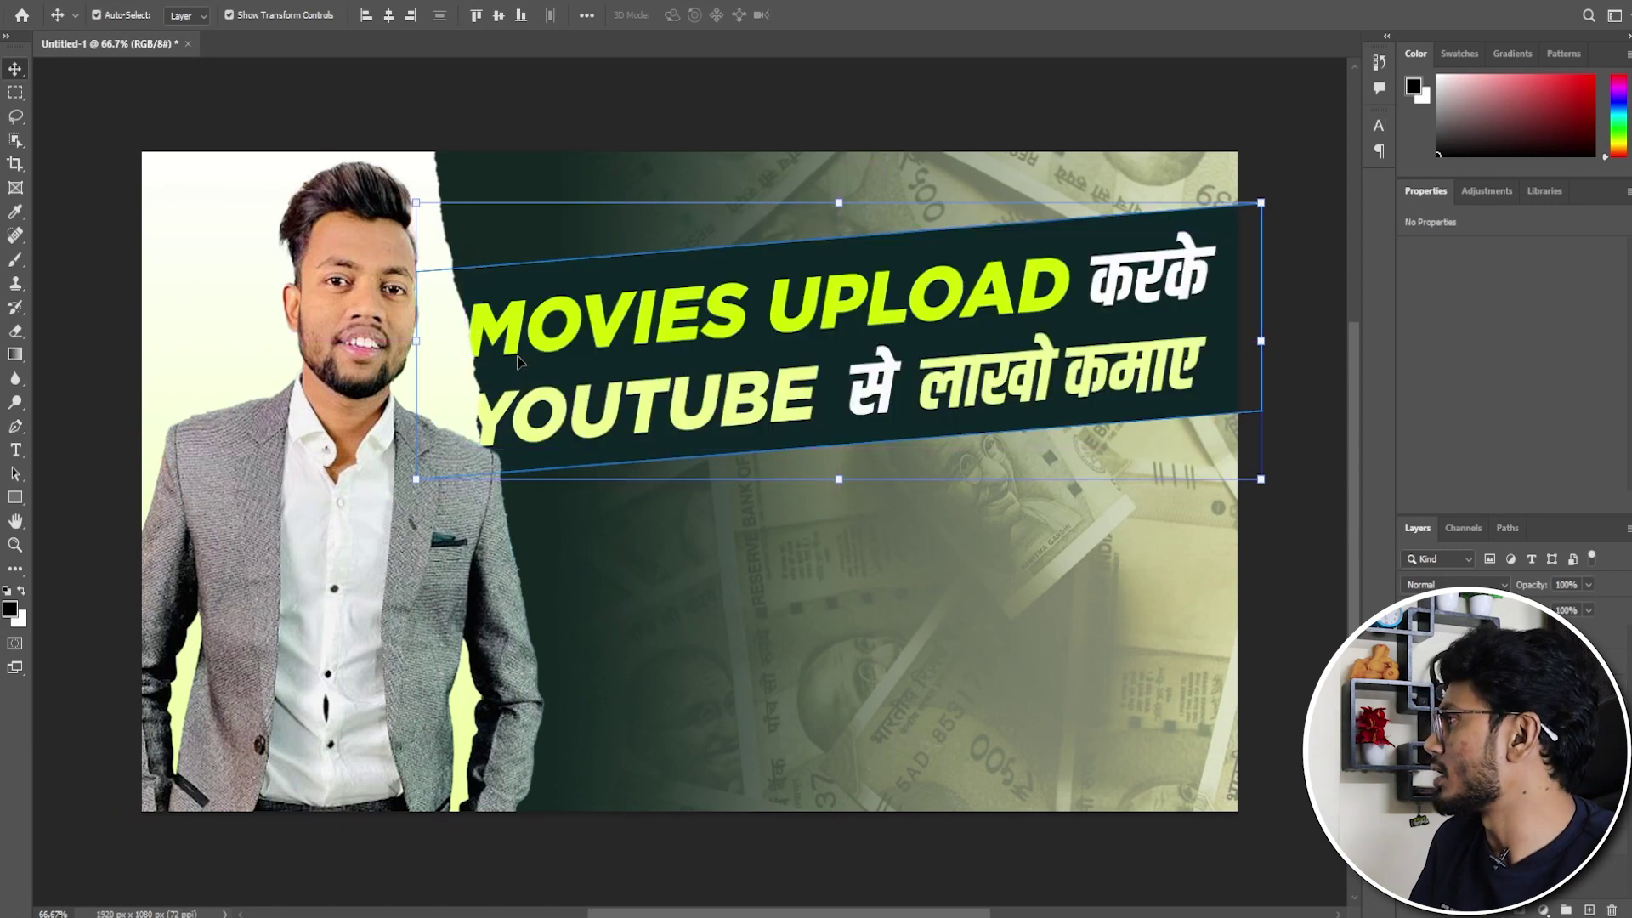
{"action": "left_click", "coordinate": [681, 104]}
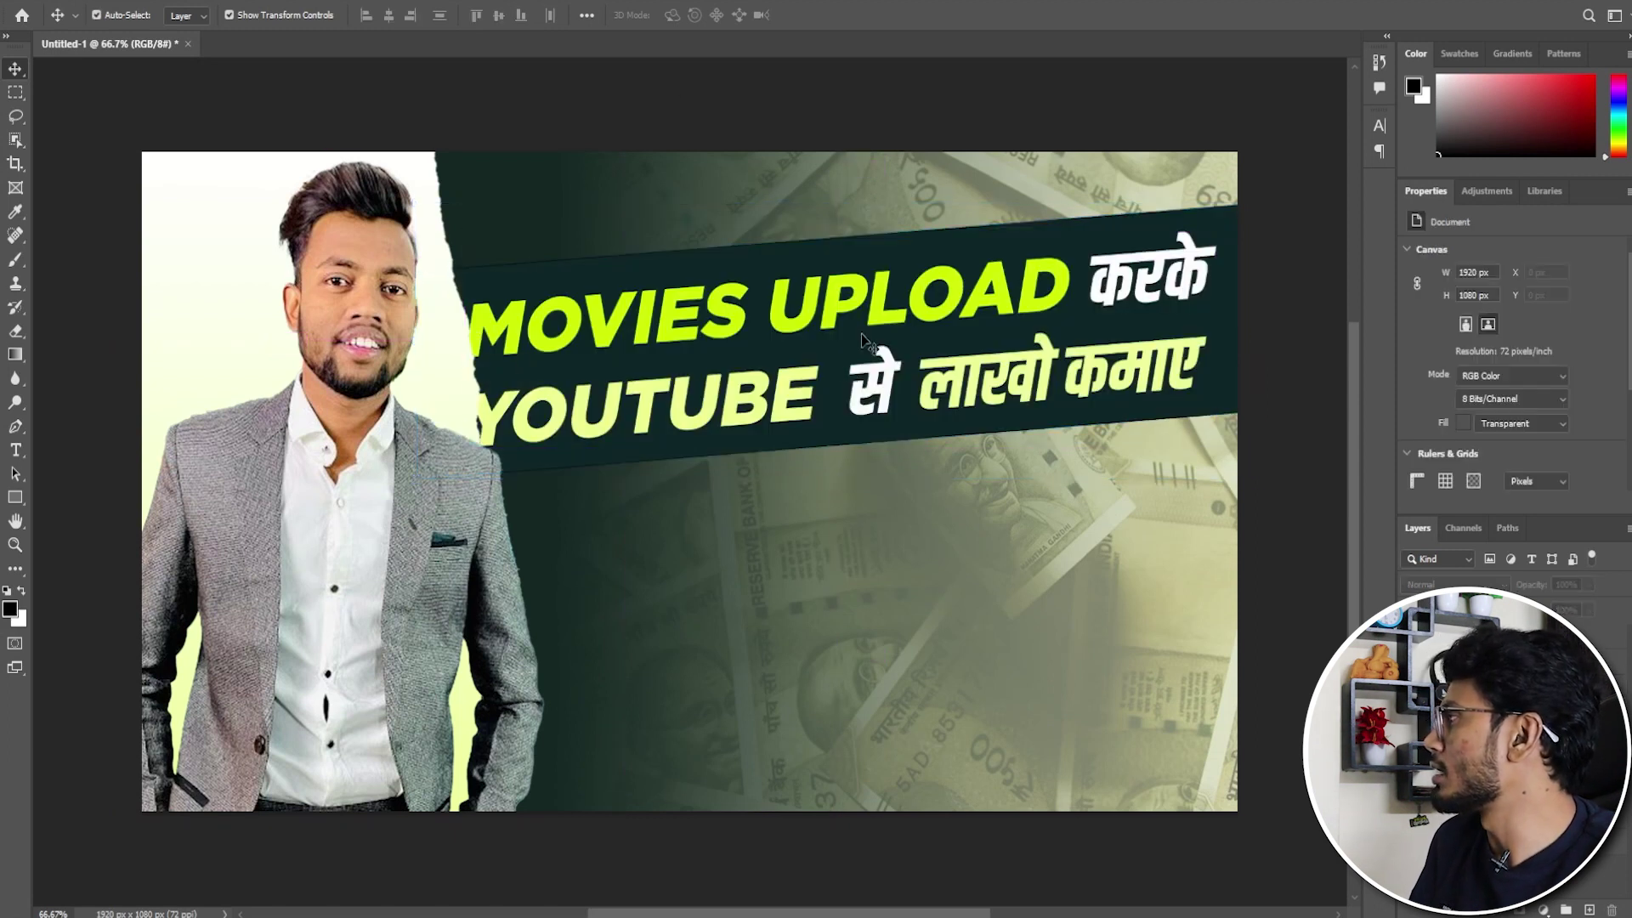
{"action": "left_click", "coordinate": [816, 321]}
{"action": "key", "text": "ctrl+t"}
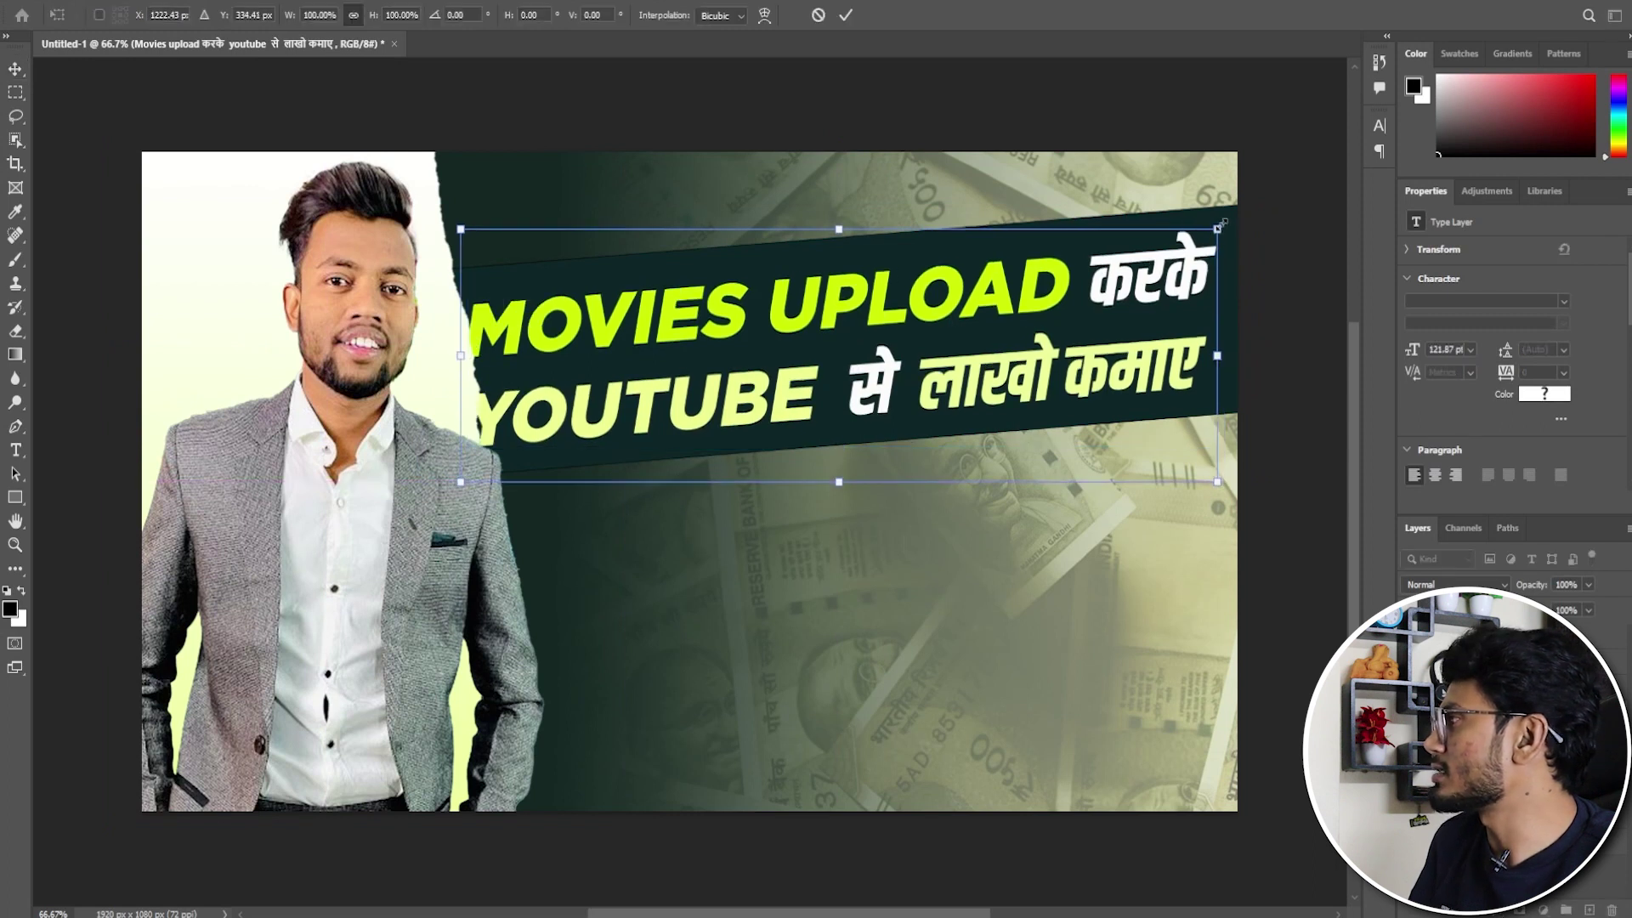
{"action": "left_click_drag", "start_coordinate": [1217, 227], "coordinate": [1219, 234]}
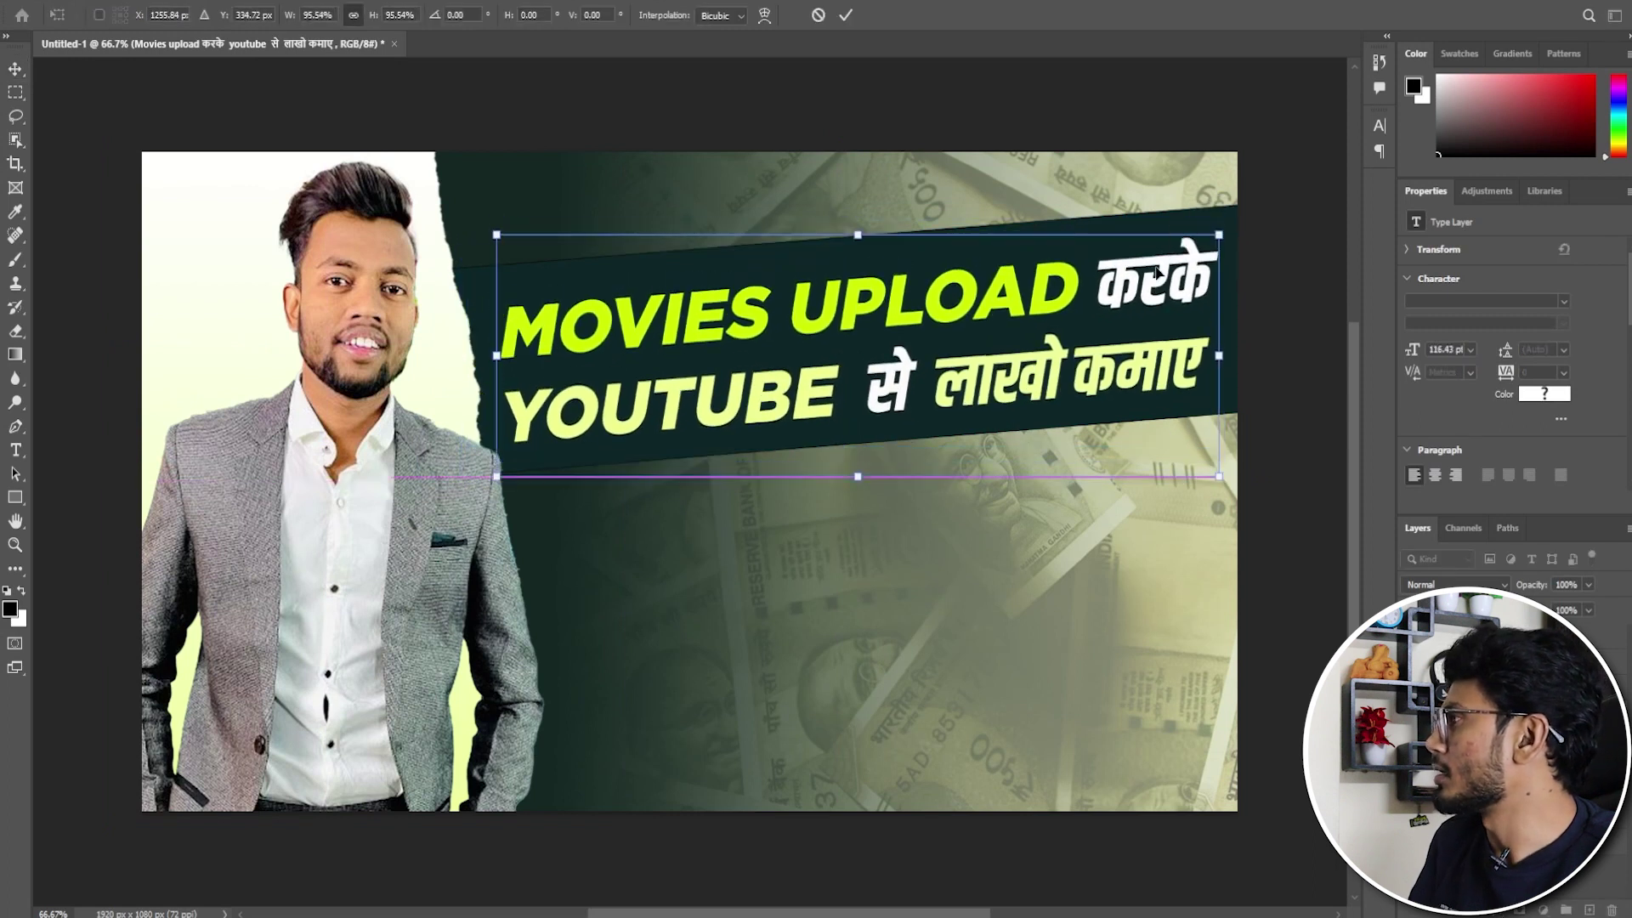
{"action": "key", "text": "Return"}
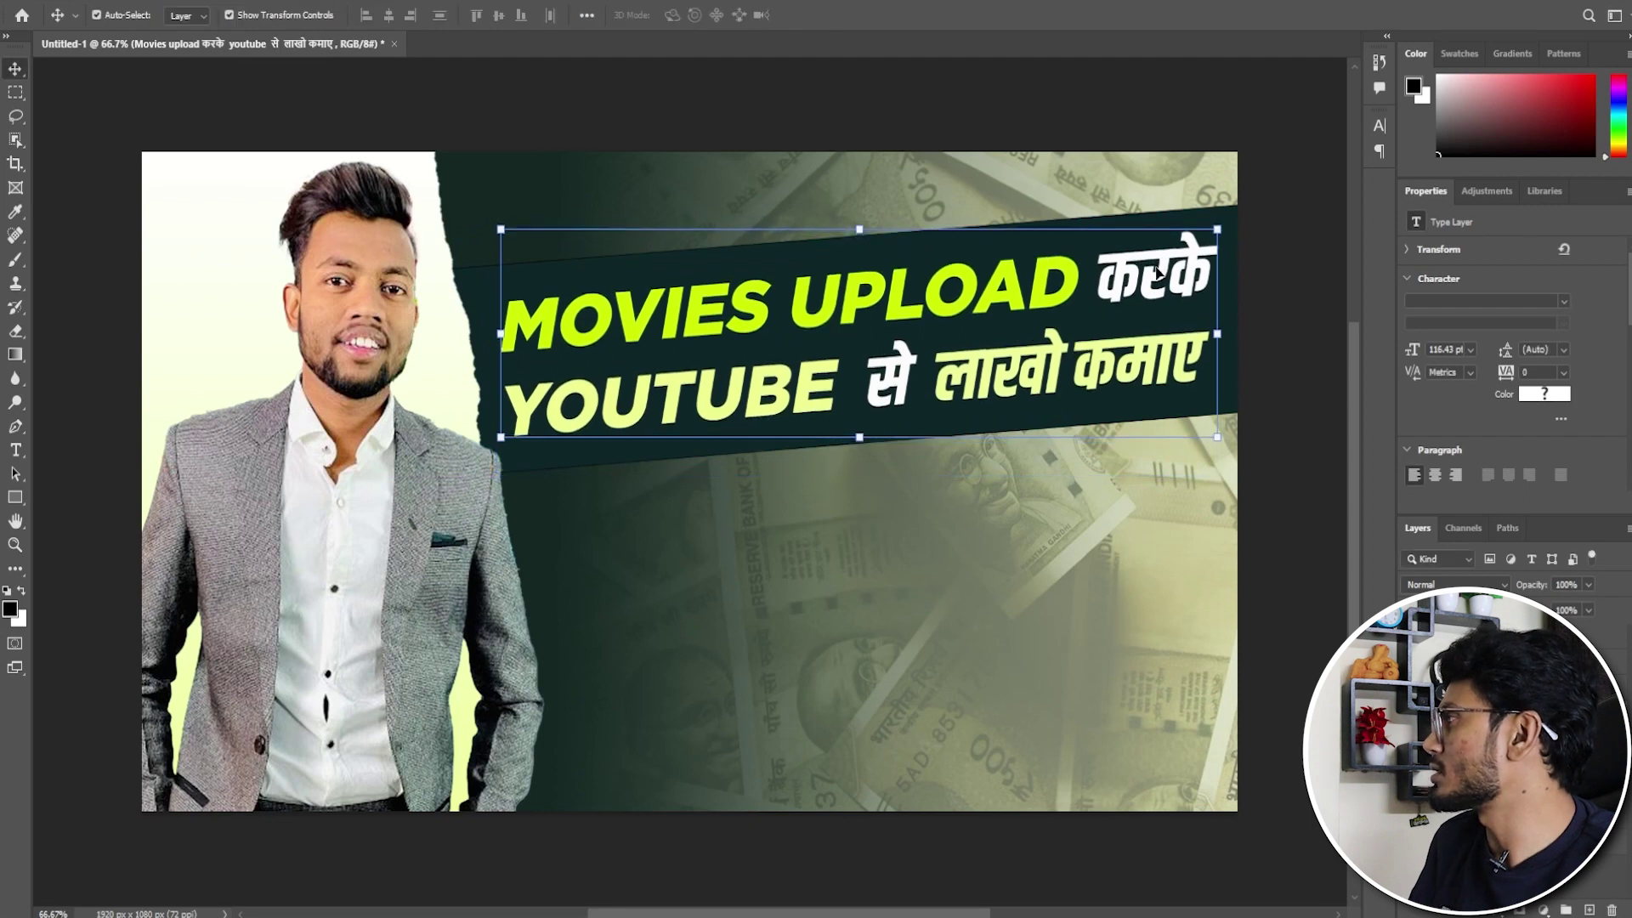
{"action": "left_click", "coordinate": [931, 482]}
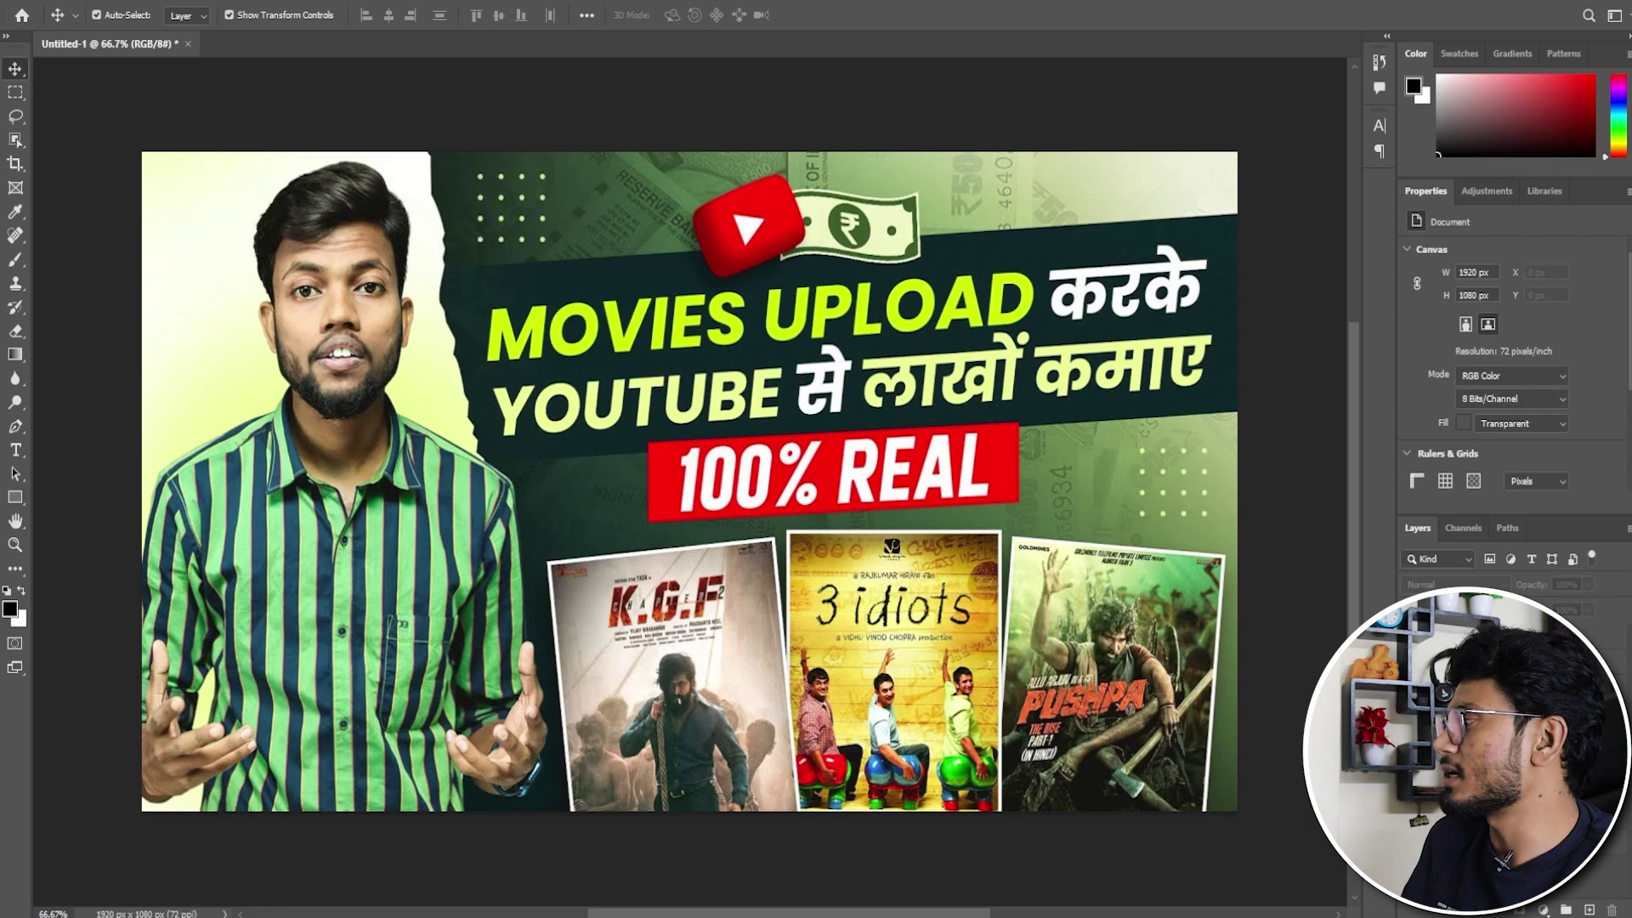
Draw a wide rectangle across the movie posters and nudge it slightly right and down.
{"action": "left_click", "coordinate": [15, 497]}
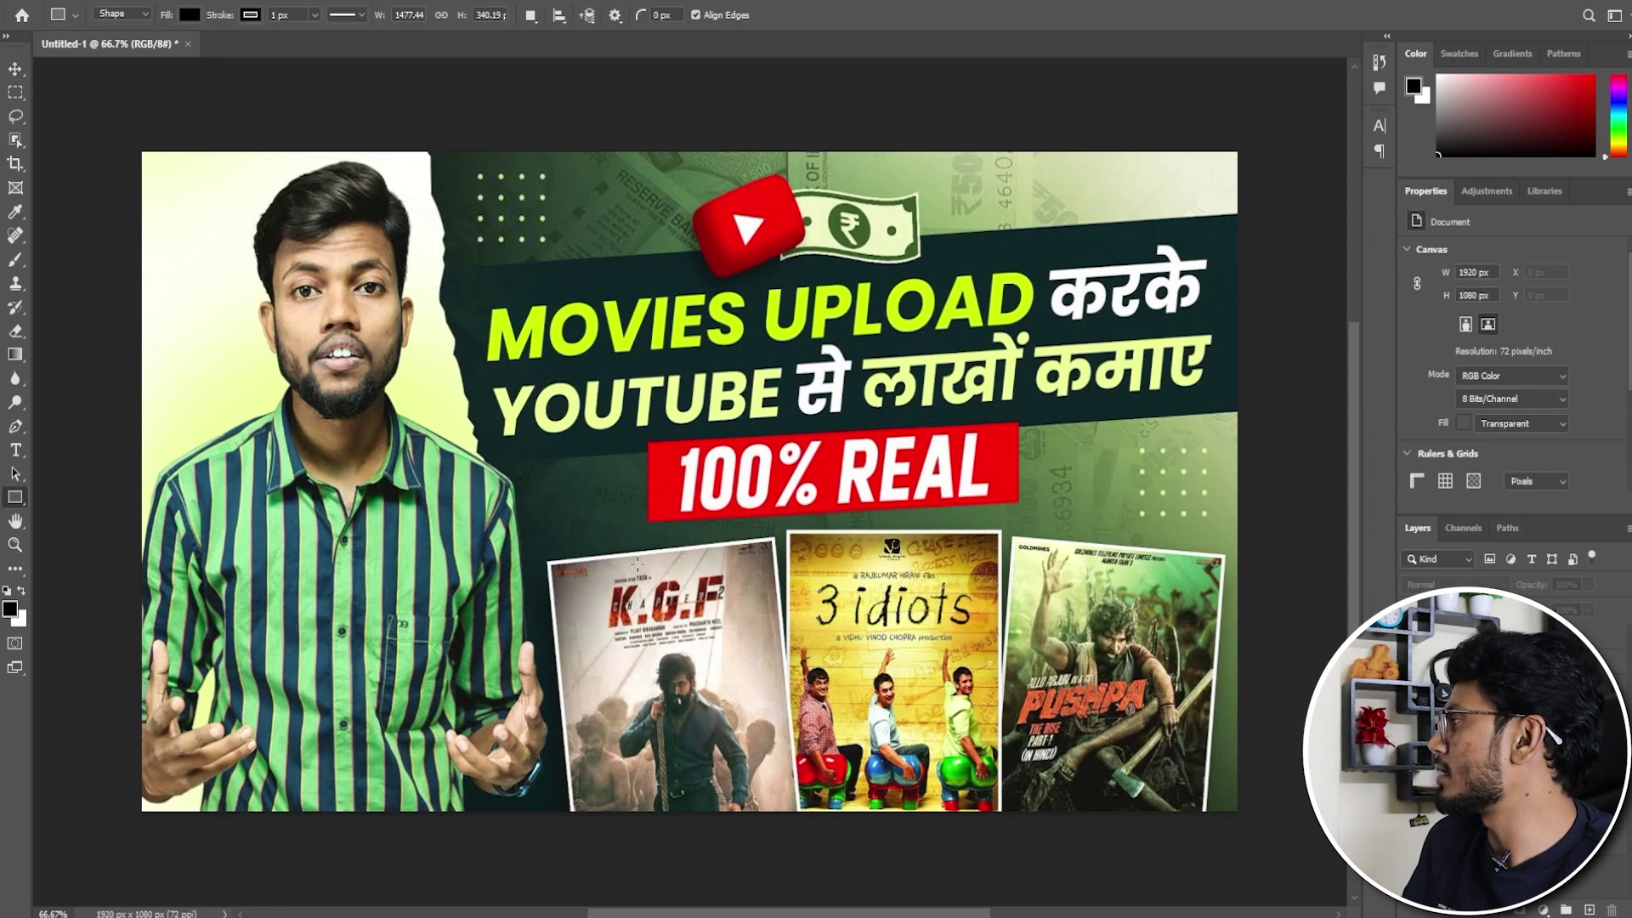
{"action": "left_click_drag", "start_coordinate": [669, 568], "coordinate": [1073, 659]}
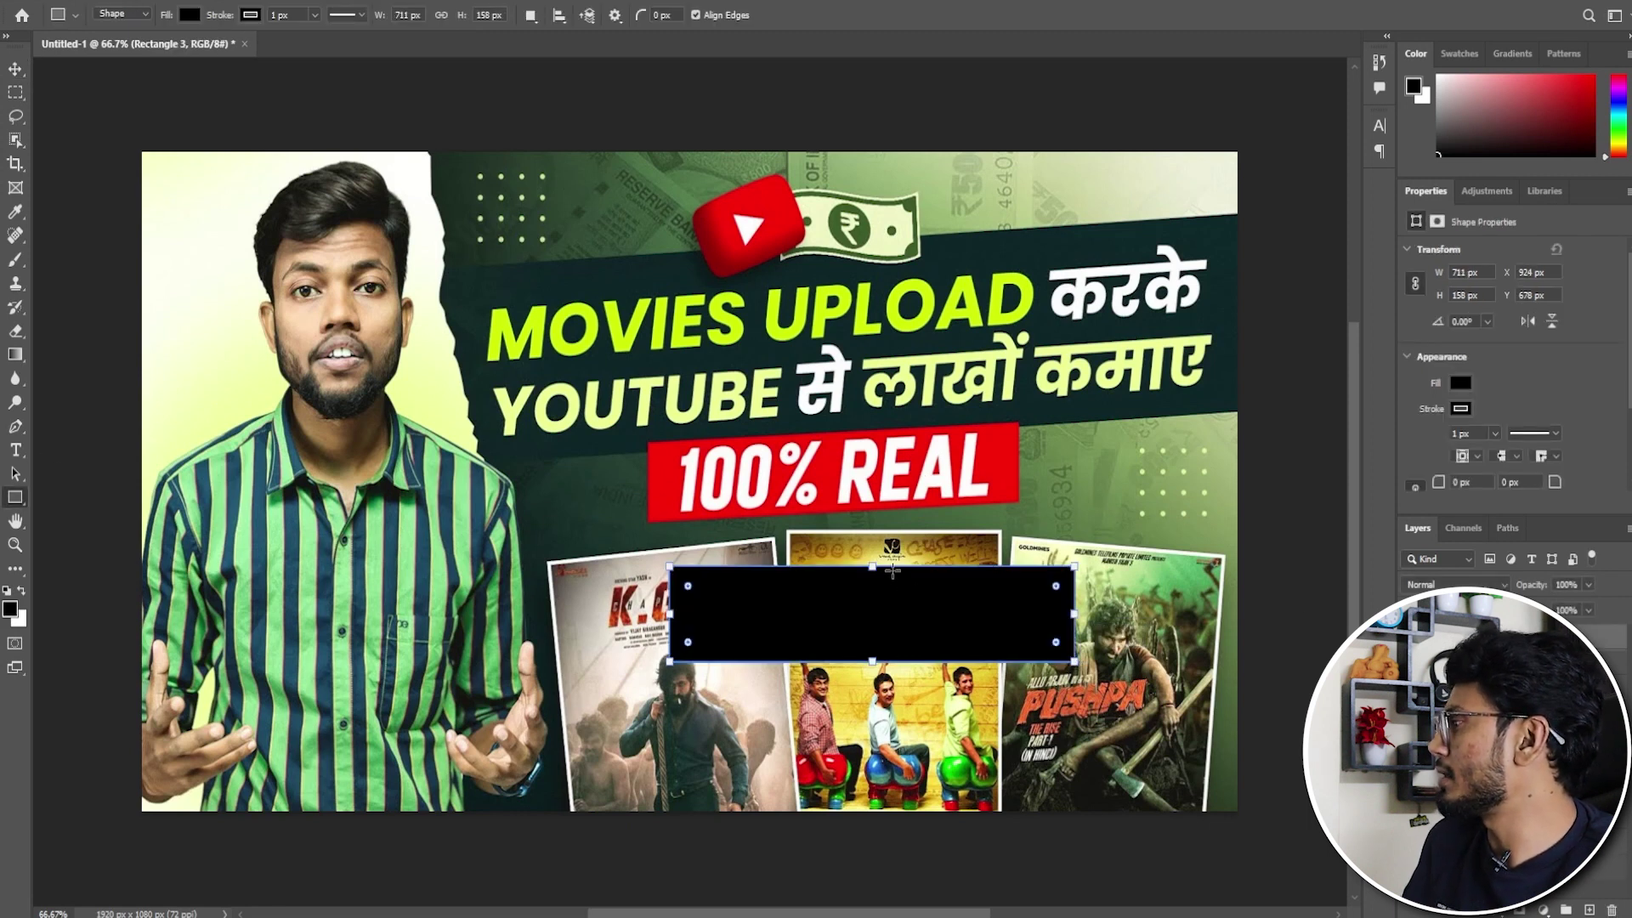
{"action": "key", "text": "v"}
{"action": "left_click_drag", "start_coordinate": [931, 611], "coordinate": [939, 618]}
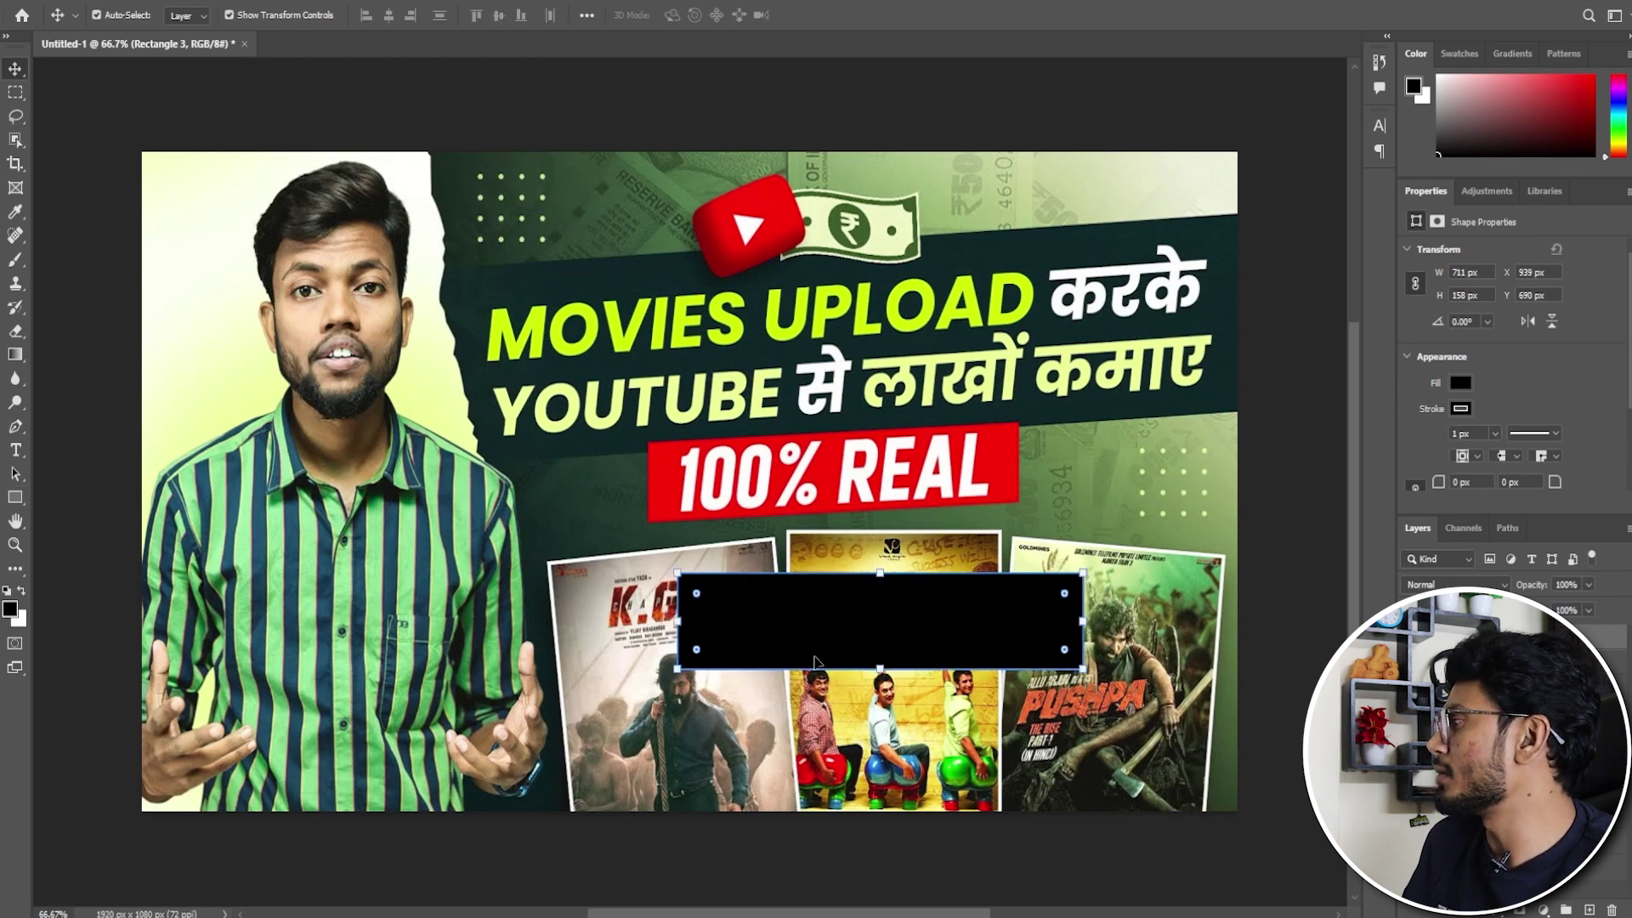
Fill the rectangle with a gradient whose two stops are both sampled banner red.
{"action": "left_click", "coordinate": [16, 498]}
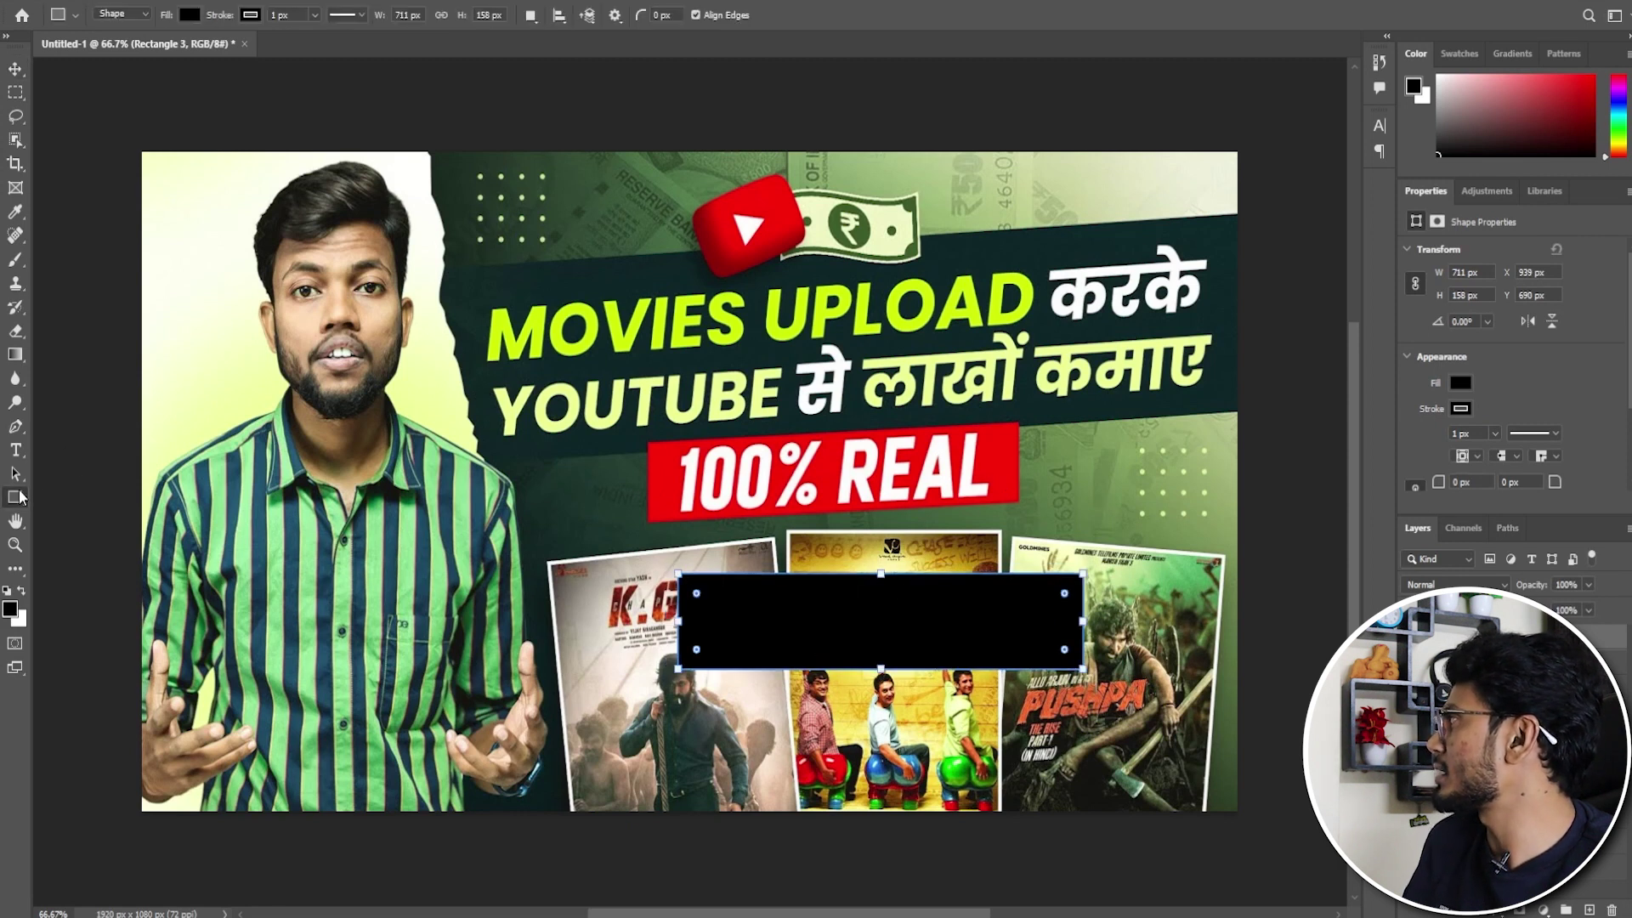
{"action": "left_click", "coordinate": [190, 14]}
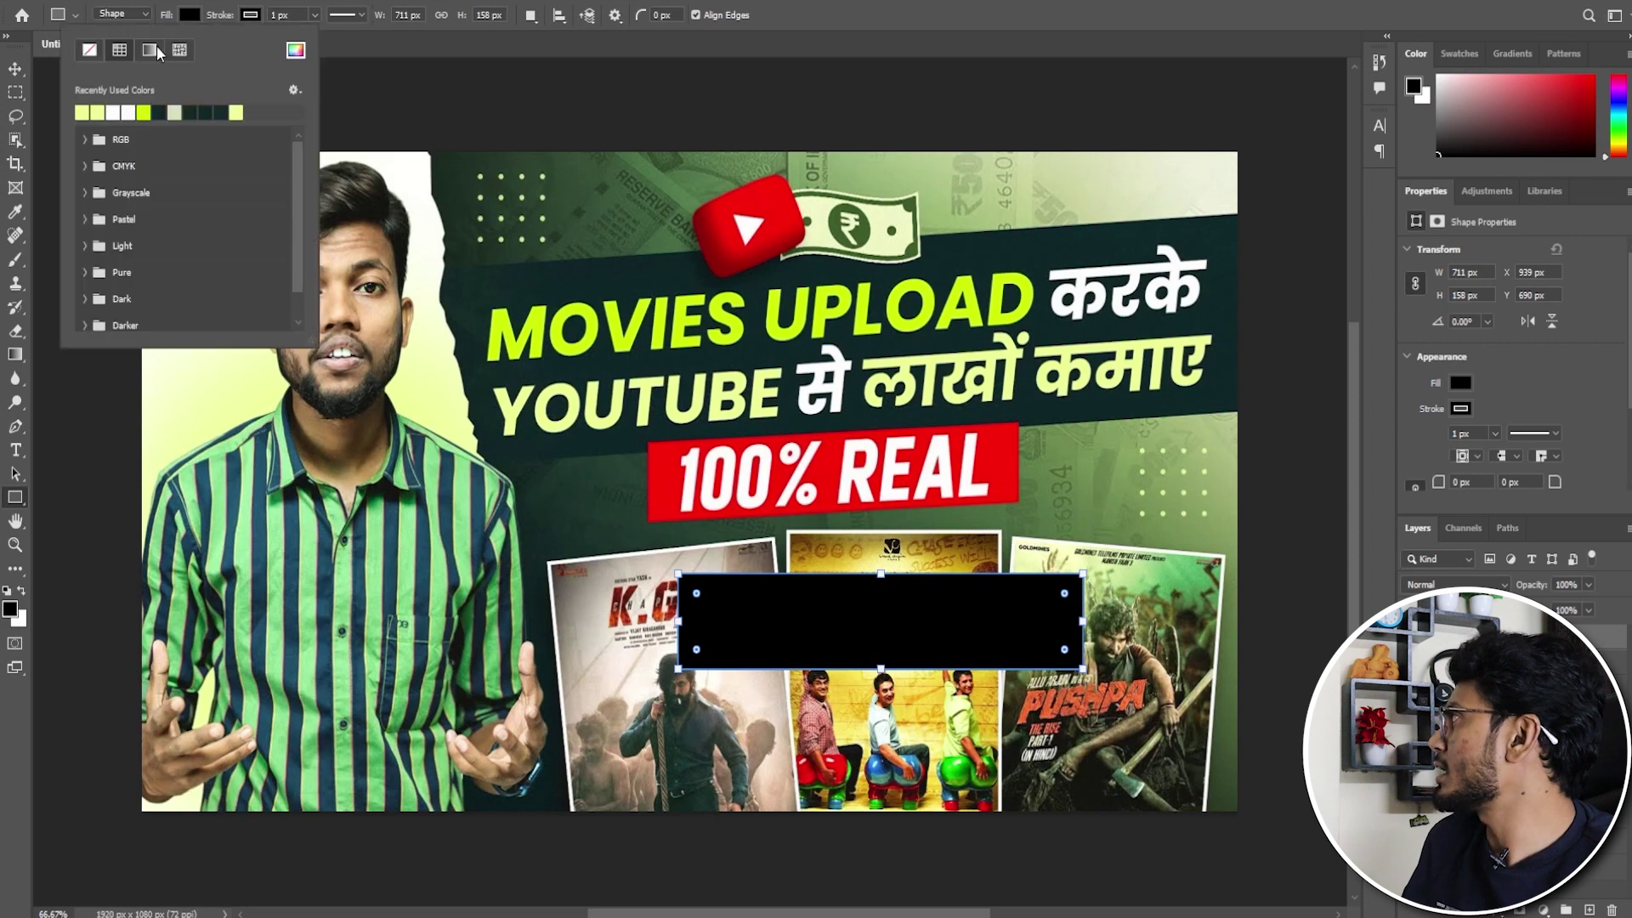
{"action": "left_click", "coordinate": [157, 50]}
{"action": "double_click", "coordinate": [80, 260]}
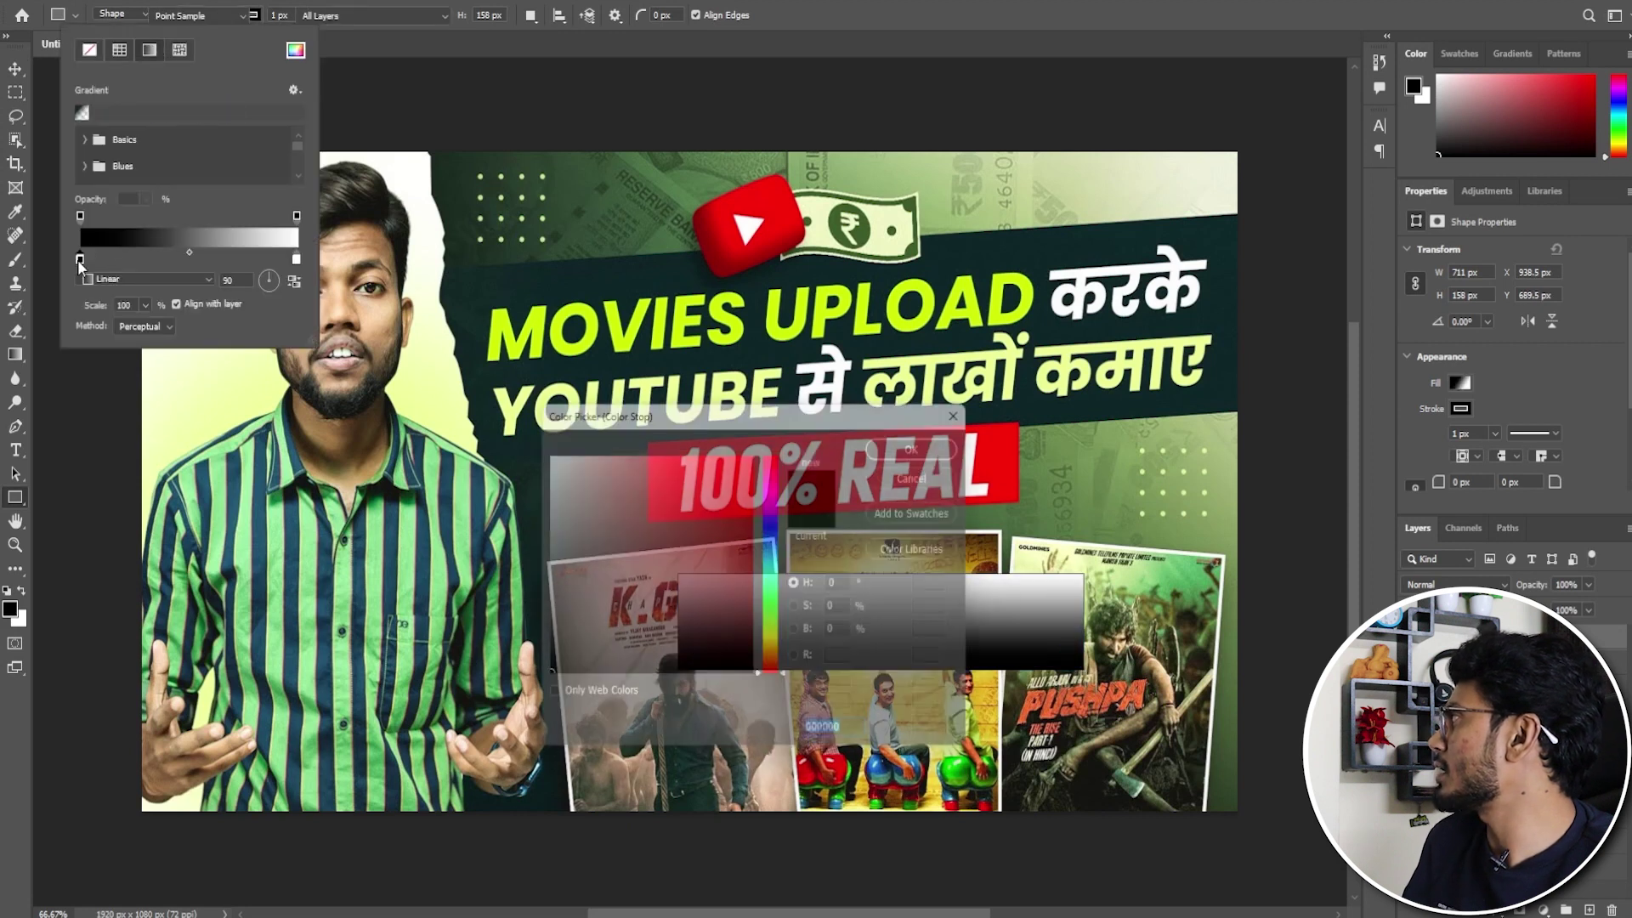
{"action": "left_click_drag", "start_coordinate": [639, 422], "coordinate": [697, 565]}
{"action": "left_click", "coordinate": [709, 504]}
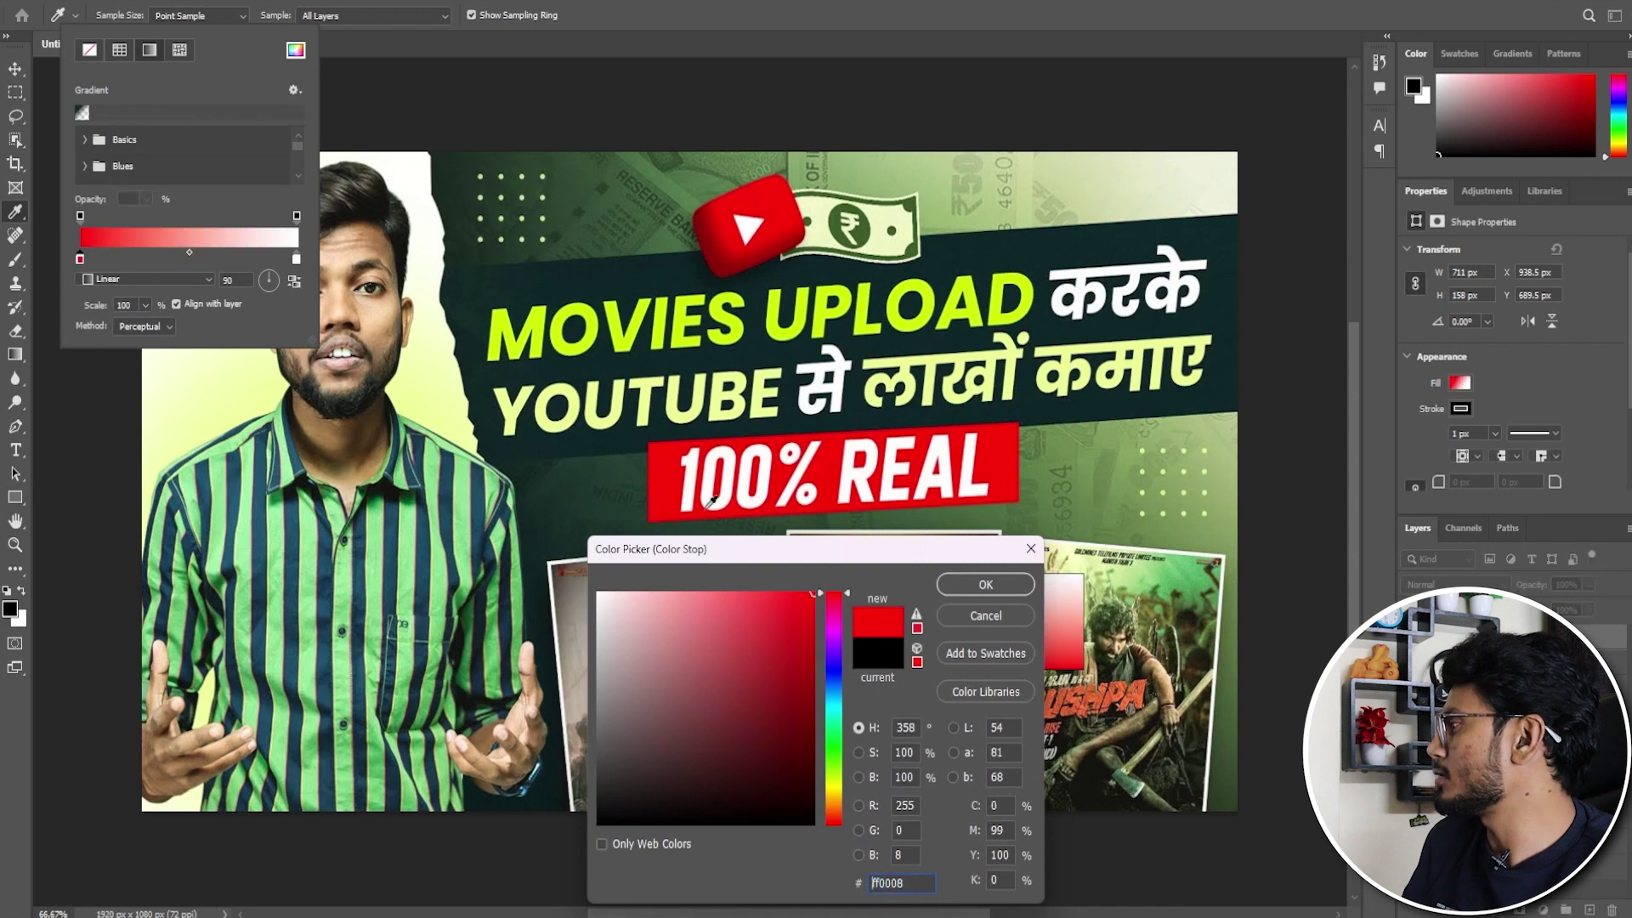
{"action": "left_click", "coordinate": [983, 585]}
{"action": "double_click", "coordinate": [297, 259]}
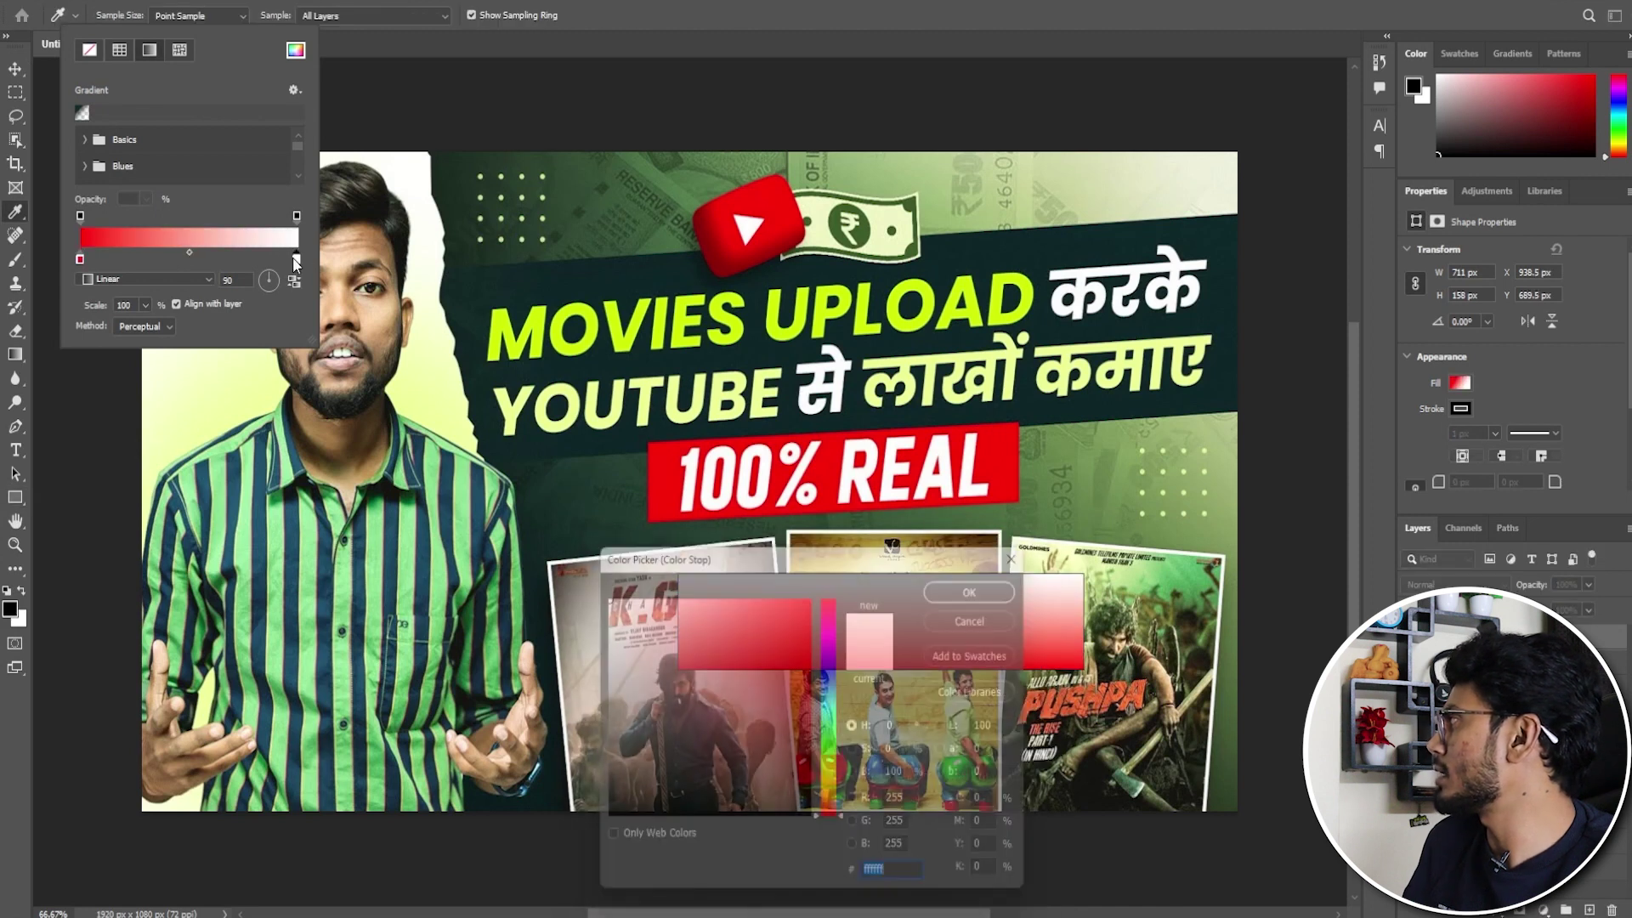
{"action": "left_click", "coordinate": [1007, 461]}
{"action": "left_click", "coordinate": [999, 587]}
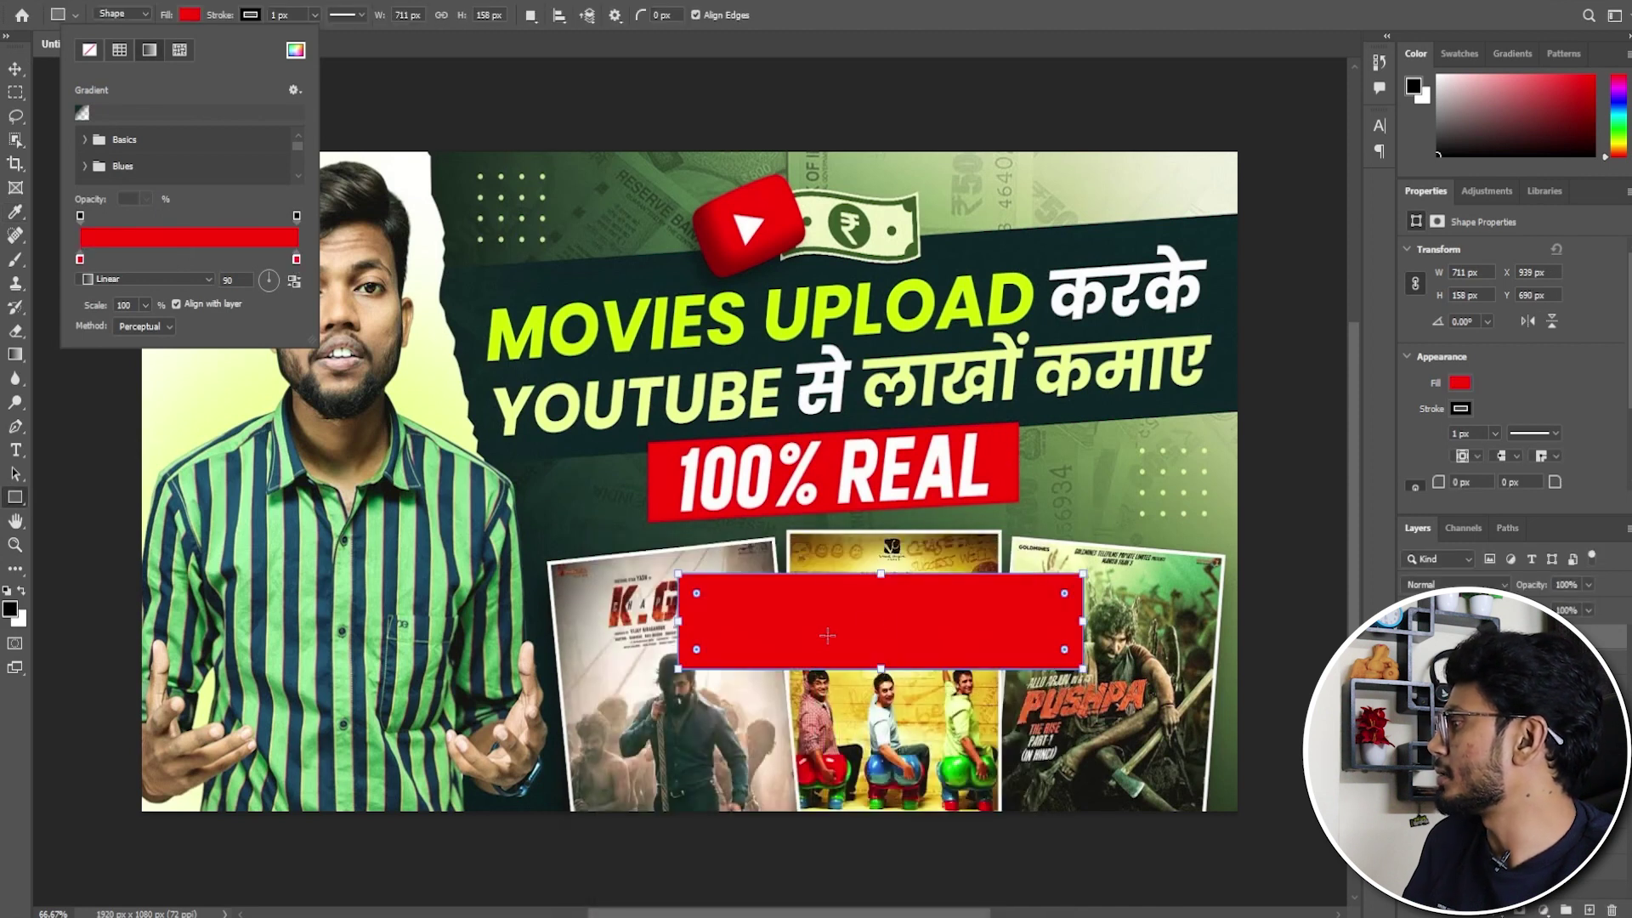
{"action": "left_click", "coordinate": [187, 19]}
Start a new text layer above the red rectangle.
{"action": "key", "text": "v"}
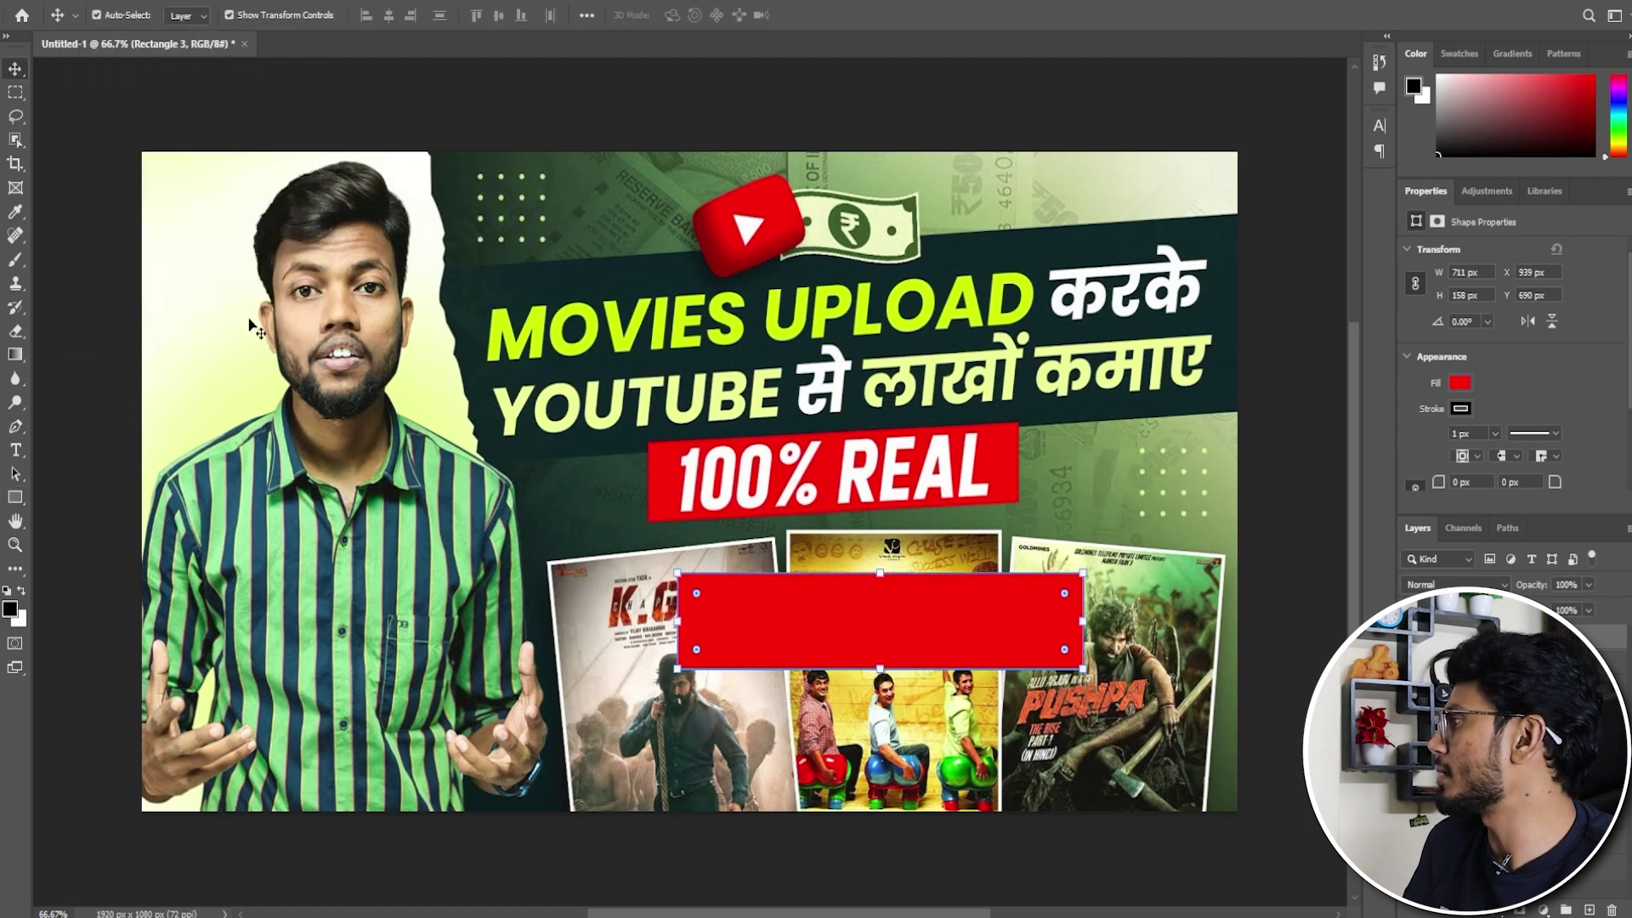
{"action": "key", "text": "t"}
{"action": "left_click", "coordinate": [684, 532]}
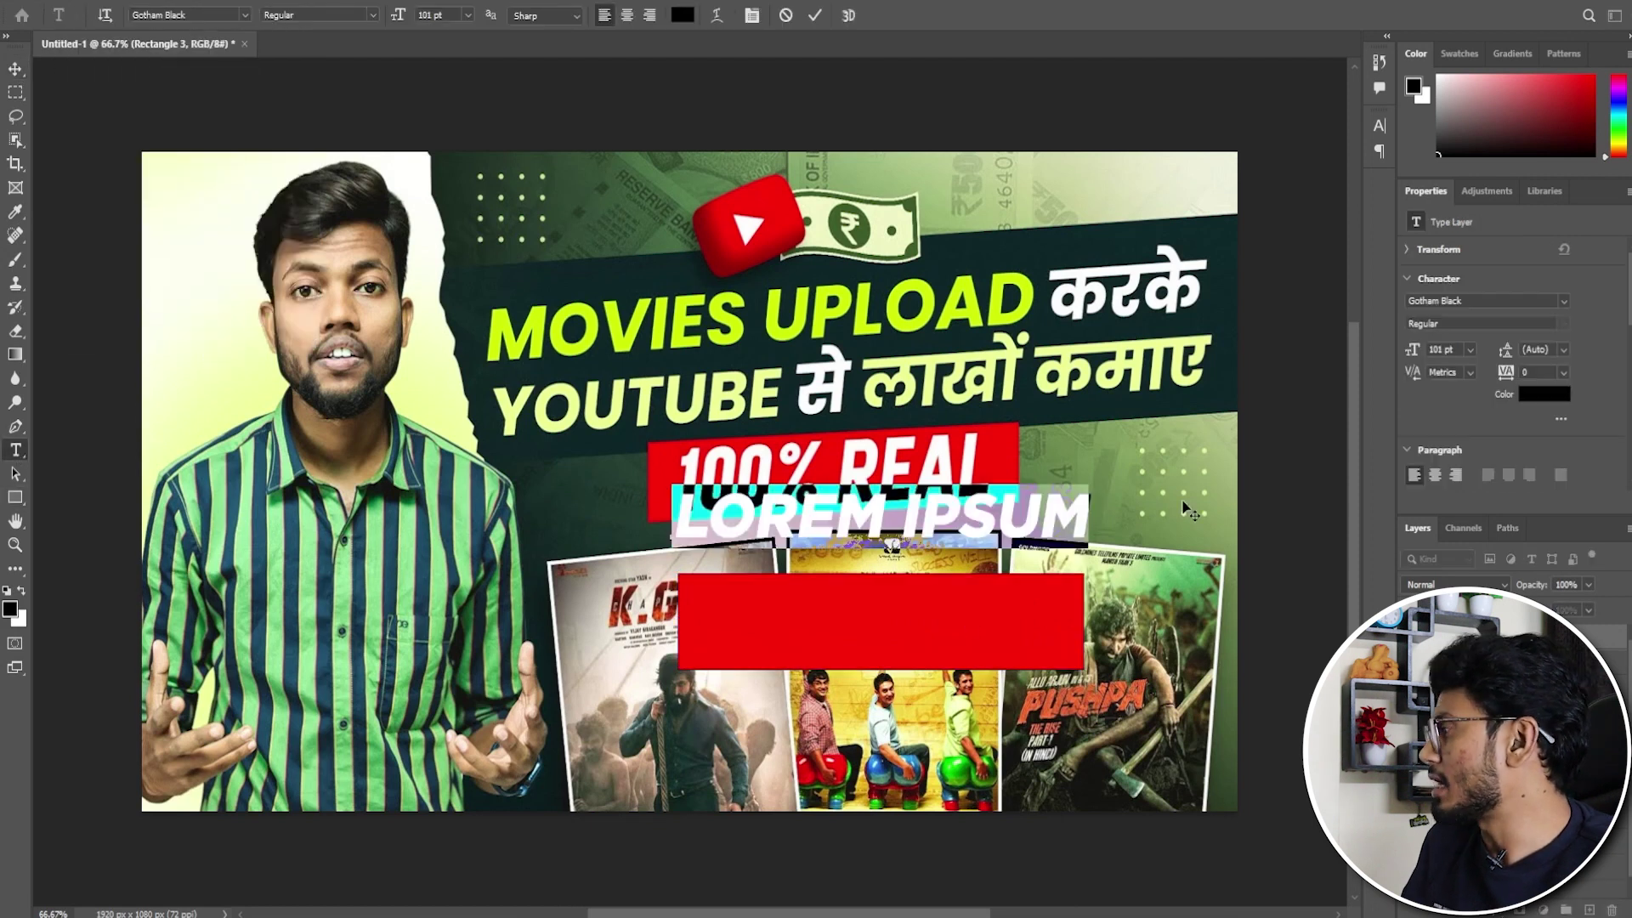
Type '100% REAL' and make the text white.
{"action": "type", "text": "100"}
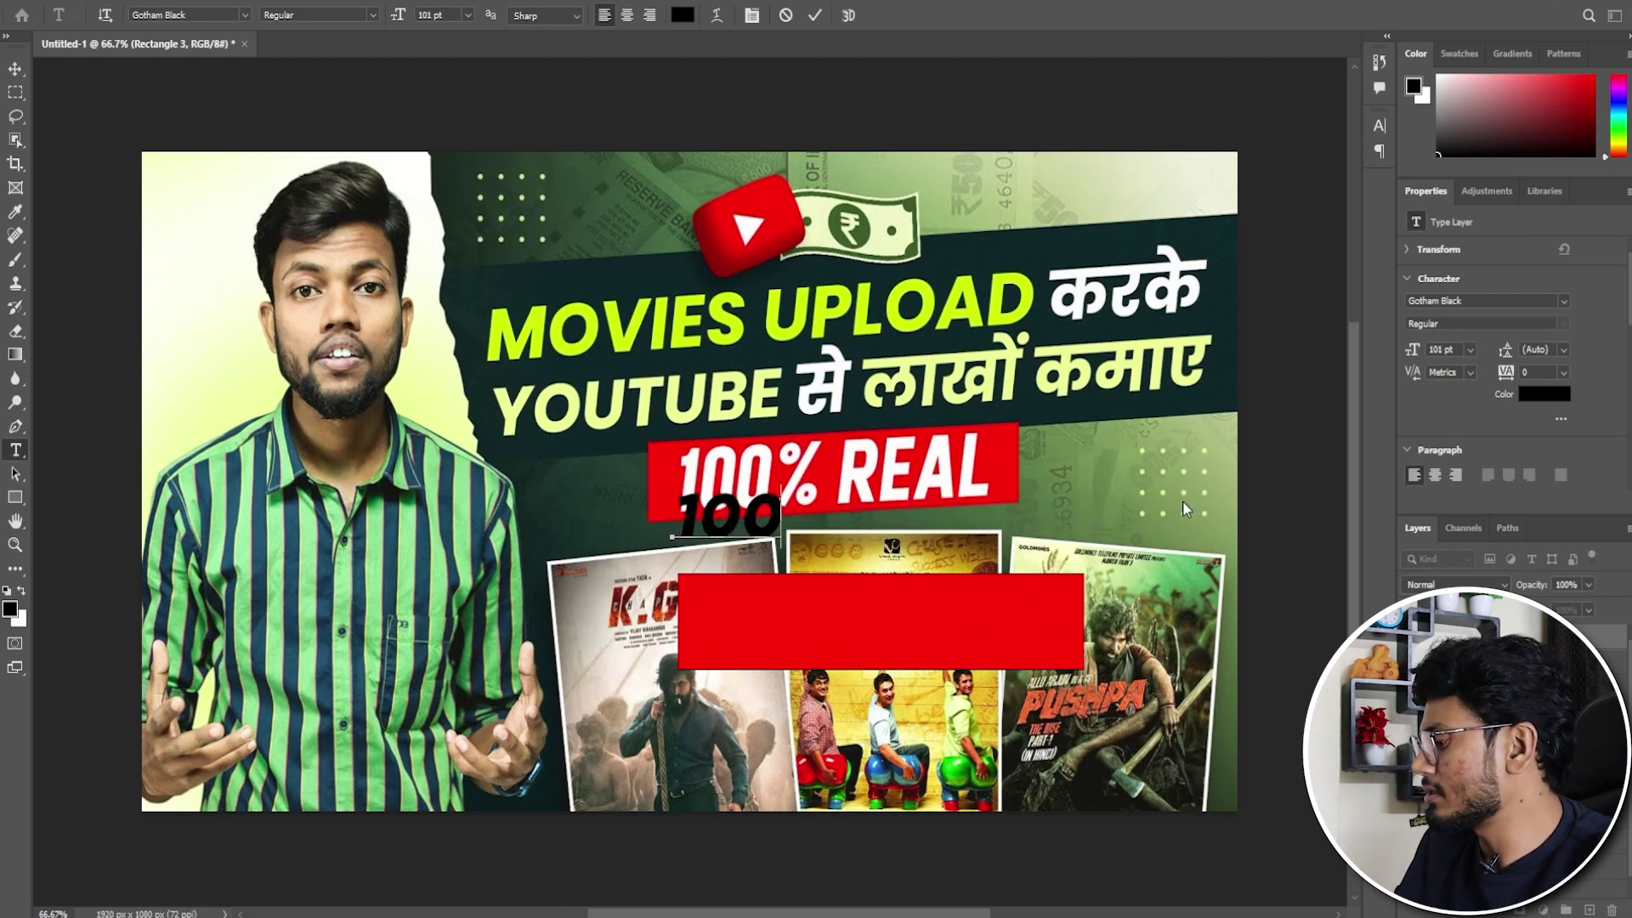
{"action": "type", "text": "% real"}
{"action": "key", "text": "ctrl+Return"}
{"action": "key", "text": "v"}
{"action": "left_click", "coordinate": [1534, 395]}
{"action": "left_click", "coordinate": [613, 607]}
{"action": "left_click", "coordinate": [892, 588]}
Move the '100% REAL' text into the red box and enlarge it.
{"action": "left_click_drag", "start_coordinate": [930, 520], "coordinate": [969, 629]}
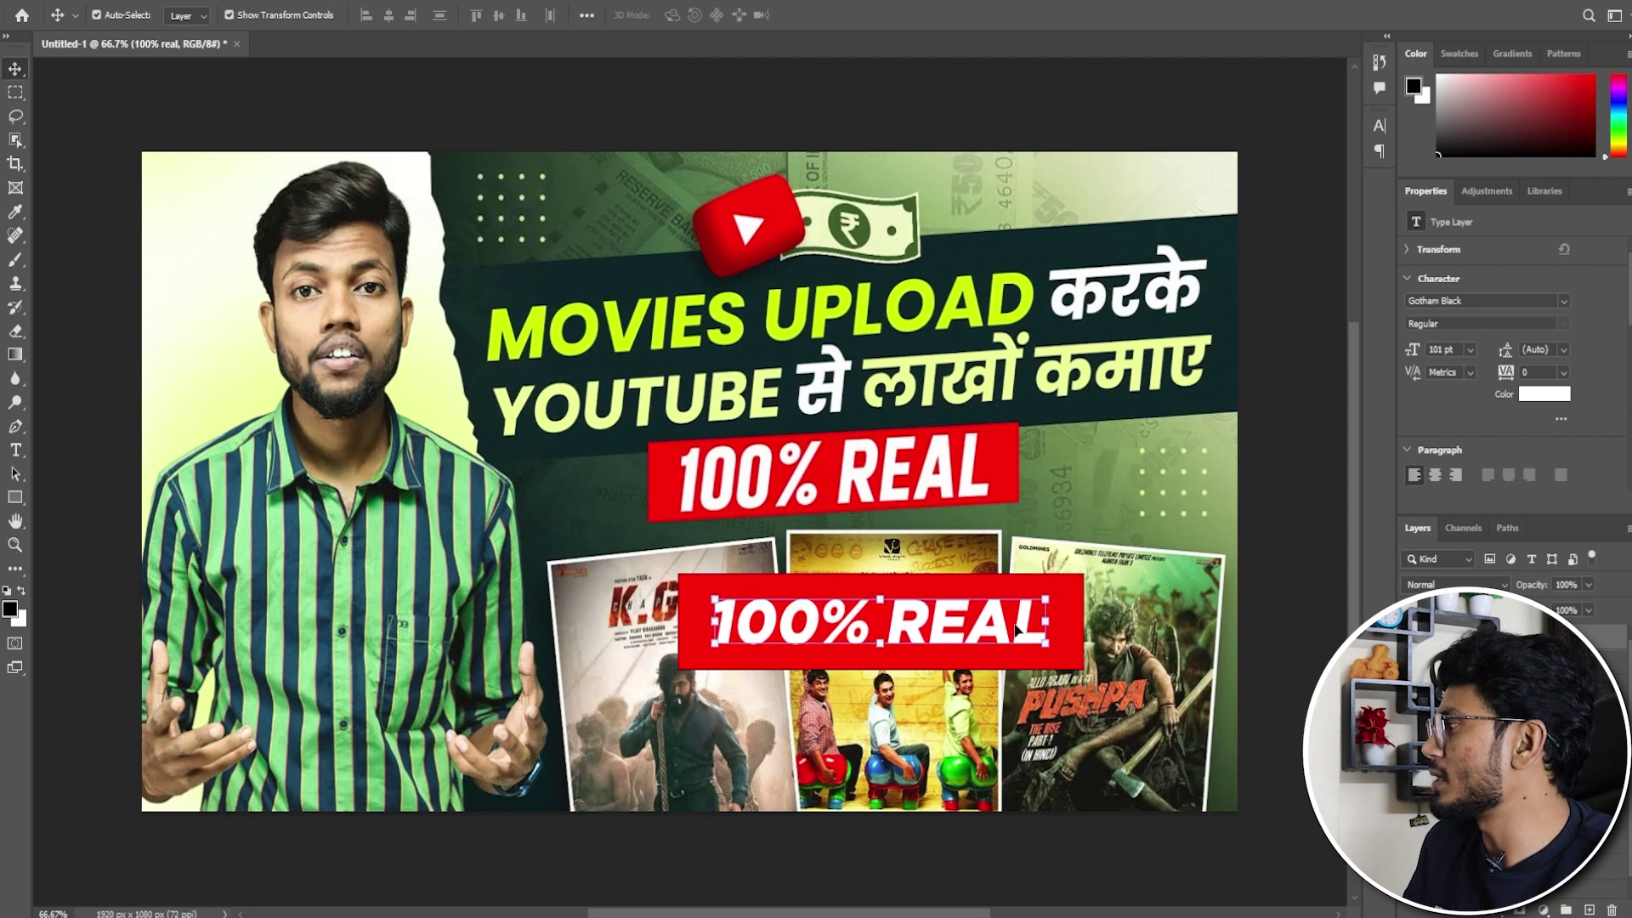
{"action": "left_click_drag", "start_coordinate": [1051, 620], "coordinate": [1075, 619]}
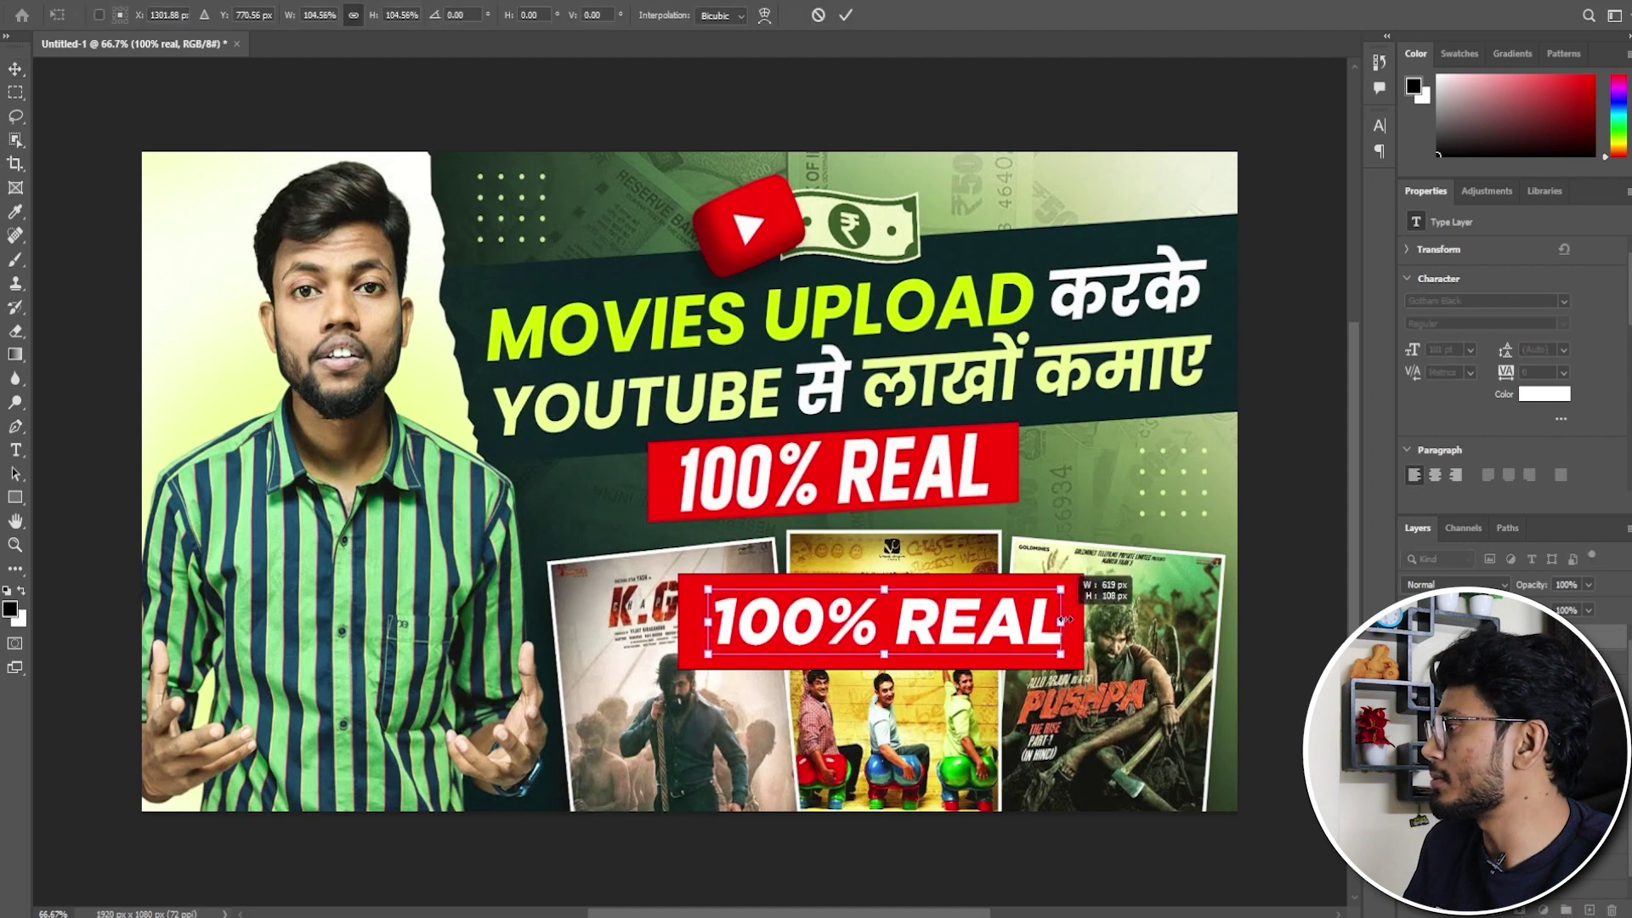
{"action": "left_click_drag", "start_coordinate": [887, 631], "coordinate": [899, 634]}
{"action": "key", "text": "Return"}
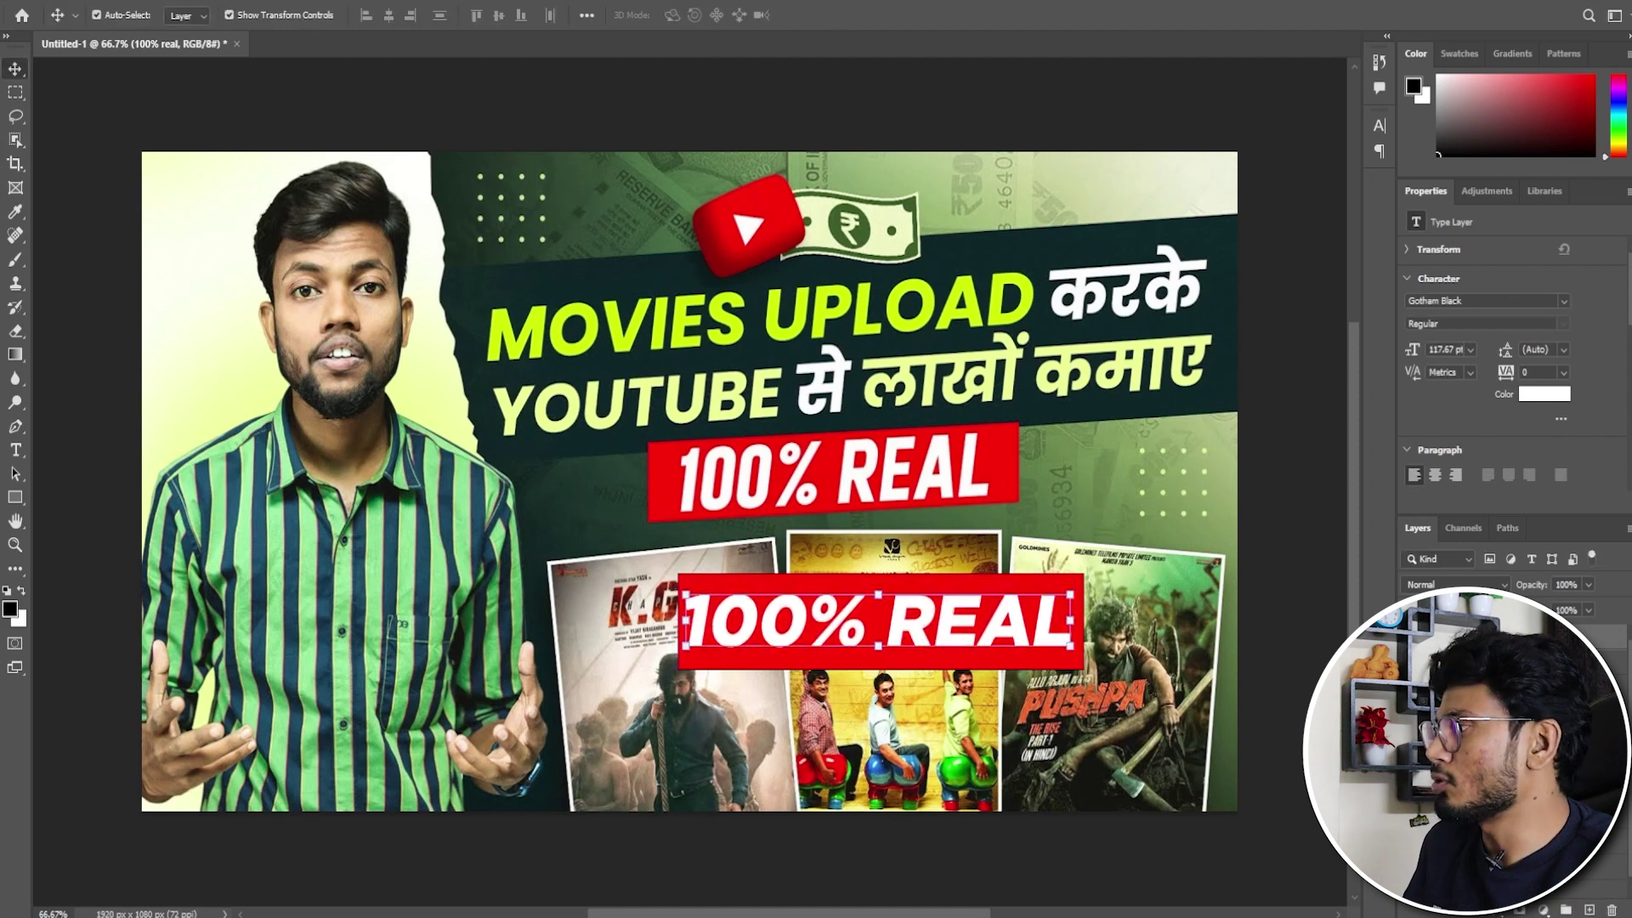
Set the '100% REAL' text to 113 pt with tracking -50.
{"action": "left_click", "coordinate": [899, 633]}
{"action": "left_click", "coordinate": [1496, 671]}
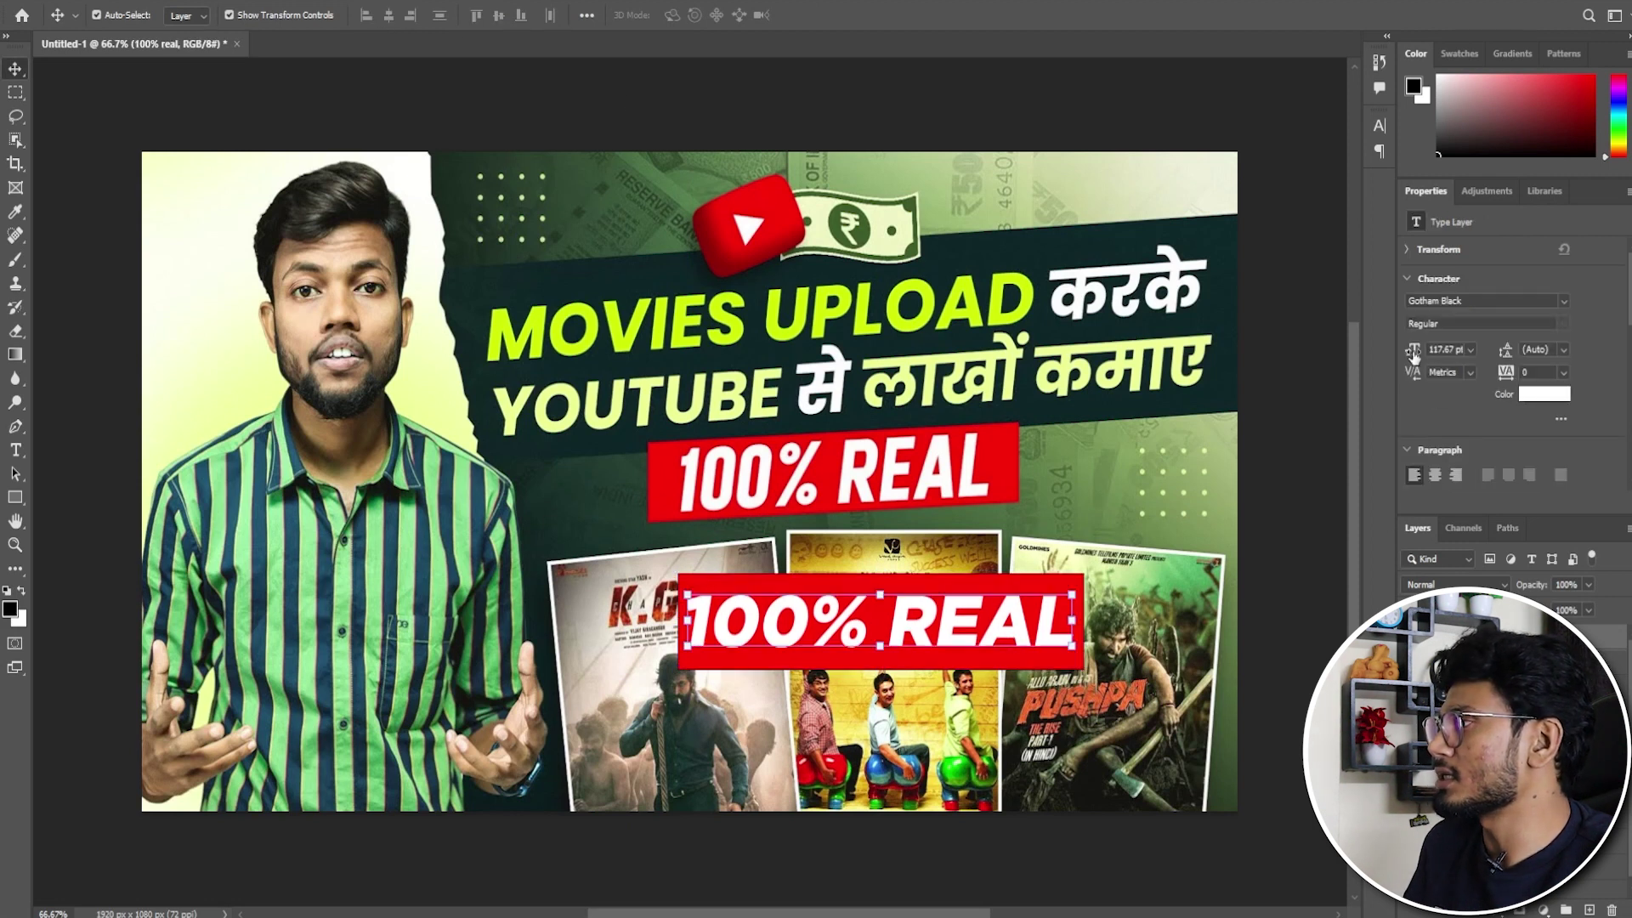
{"action": "left_click_drag", "start_coordinate": [1413, 354], "coordinate": [1402, 355]}
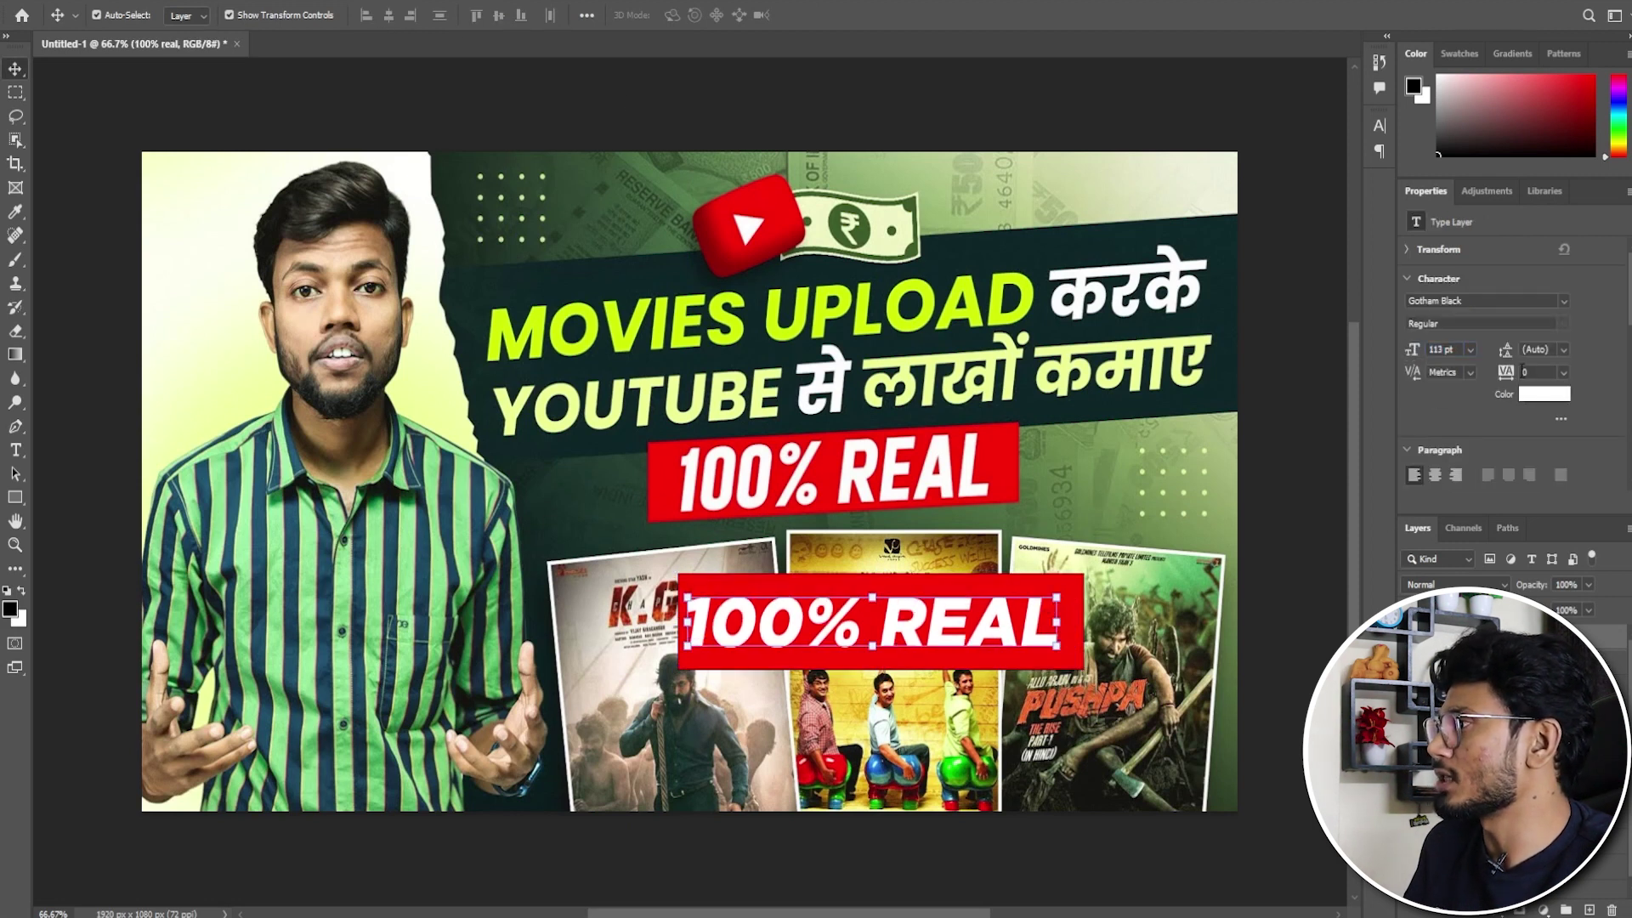
{"action": "left_click_drag", "start_coordinate": [1505, 380], "coordinate": [1484, 381]}
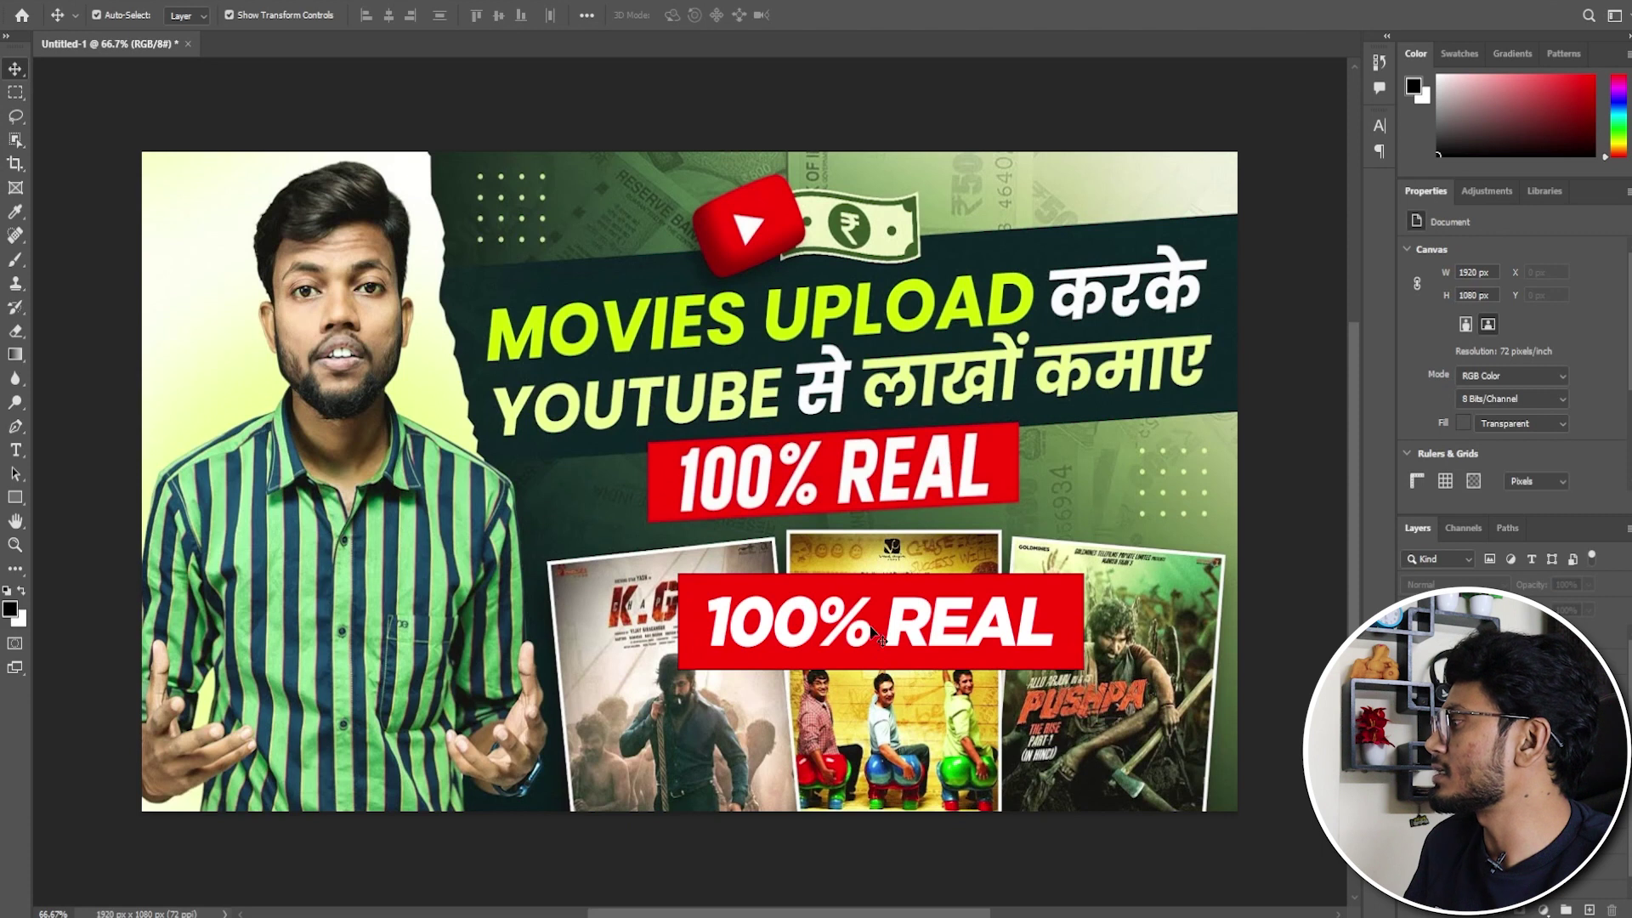
Stretch the '100% REAL' text taller at top and bottom to nearly fill the box.
{"action": "left_click", "coordinate": [909, 633]}
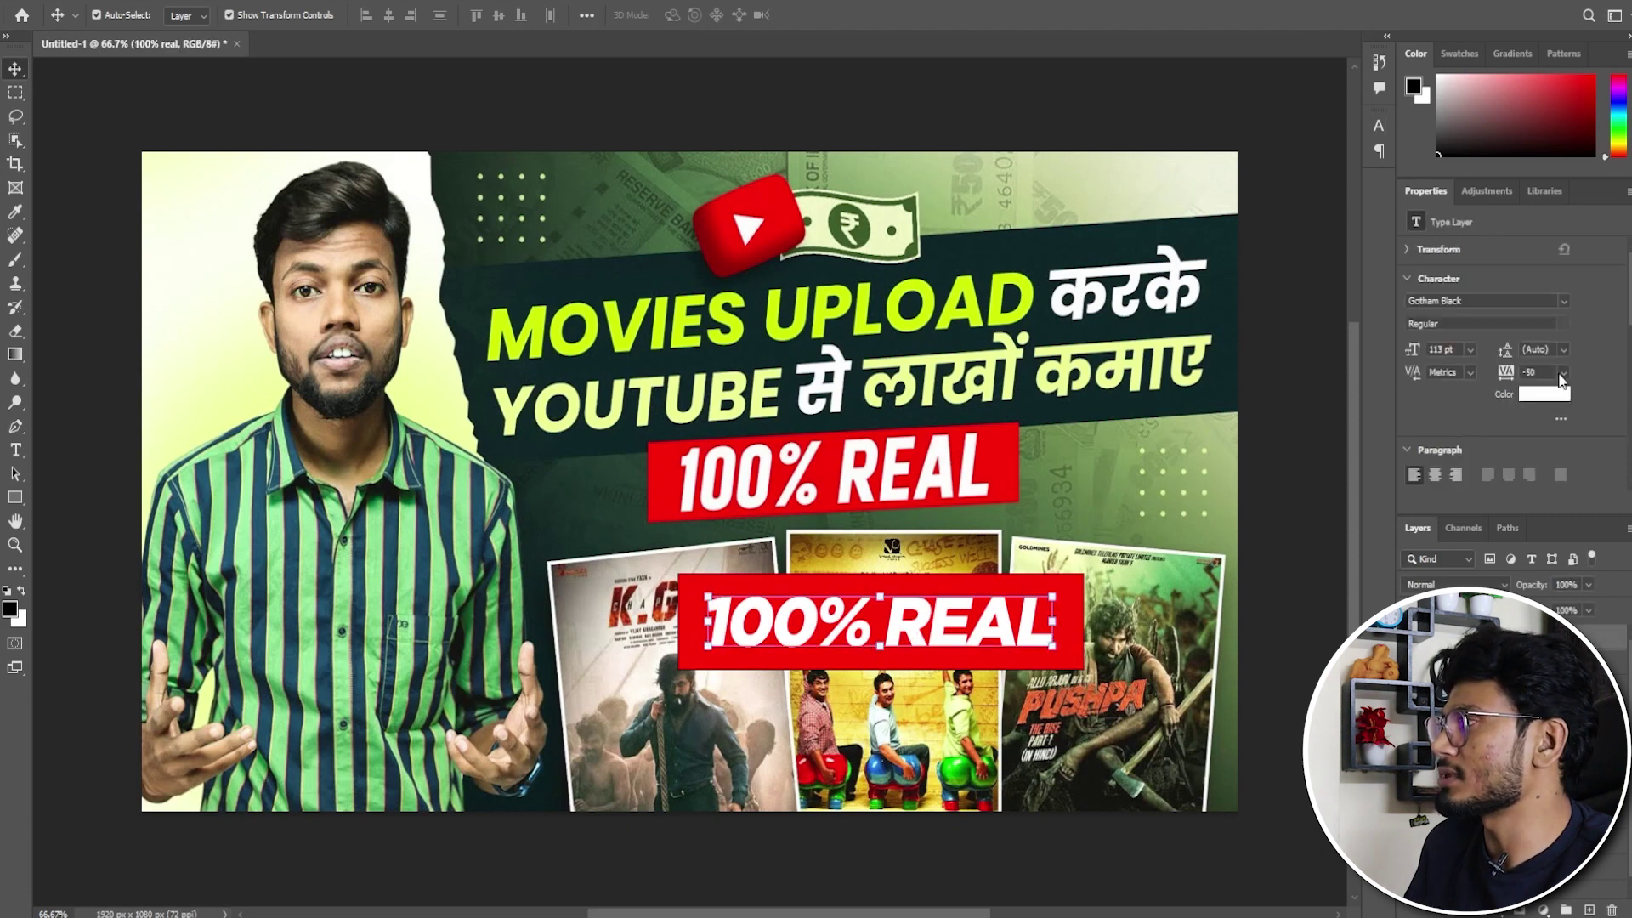
{"action": "scroll", "coordinate": [1528, 386], "scroll_direction": "down", "scroll_amount": 1}
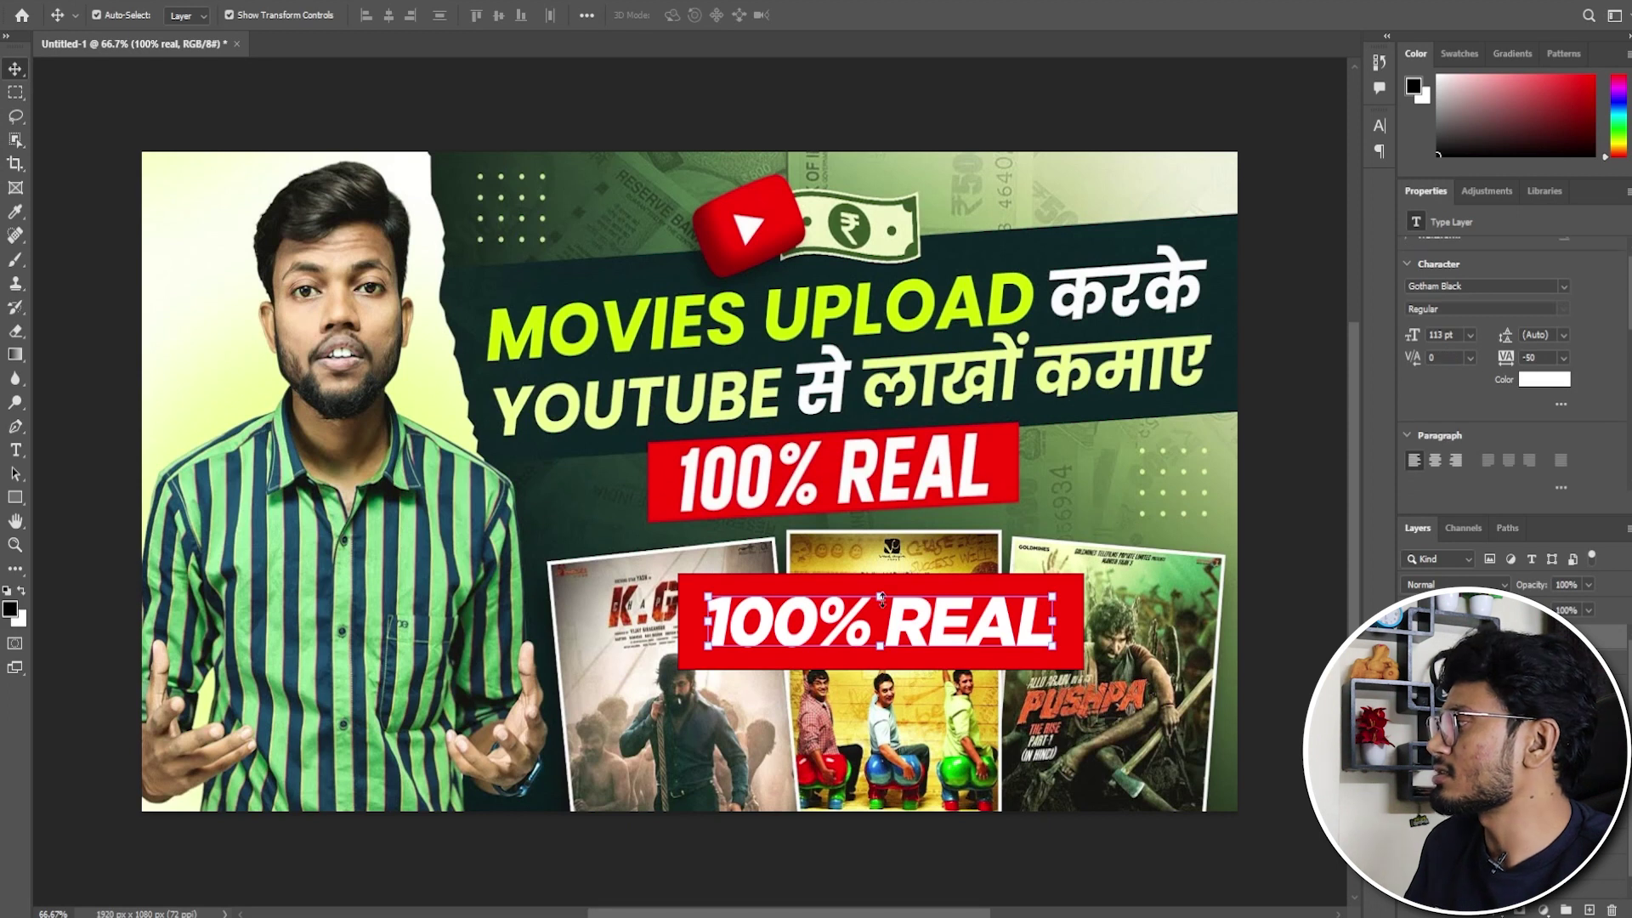
{"action": "left_click_drag", "start_coordinate": [880, 598], "coordinate": [880, 574]}
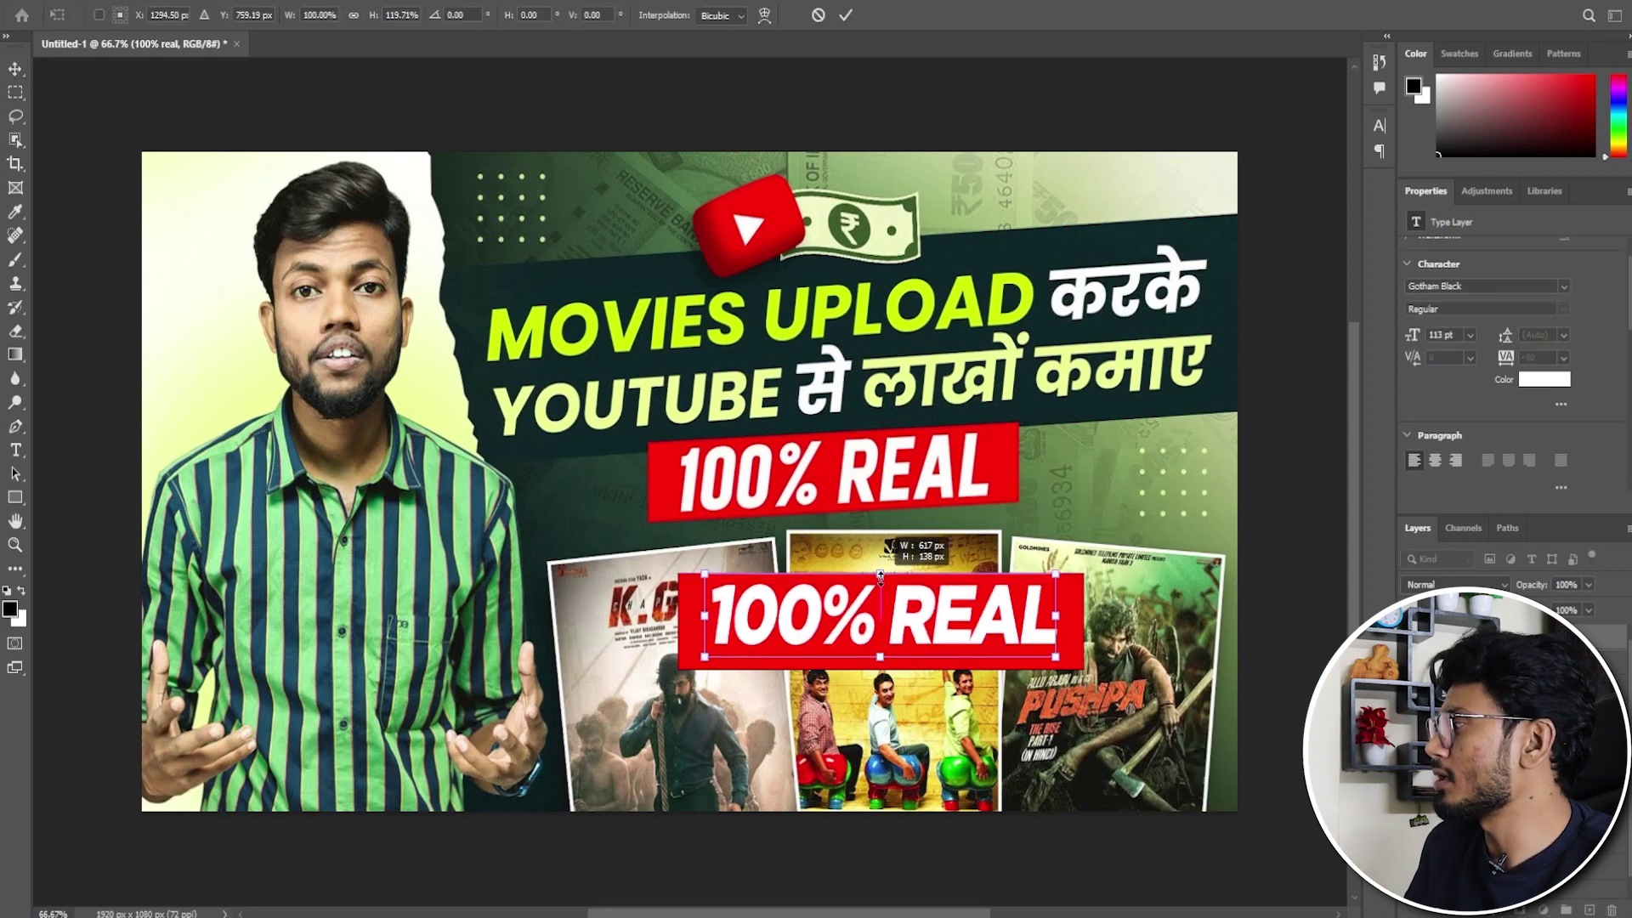
{"action": "left_click_drag", "start_coordinate": [881, 656], "coordinate": [881, 667]}
{"action": "key", "text": "Return"}
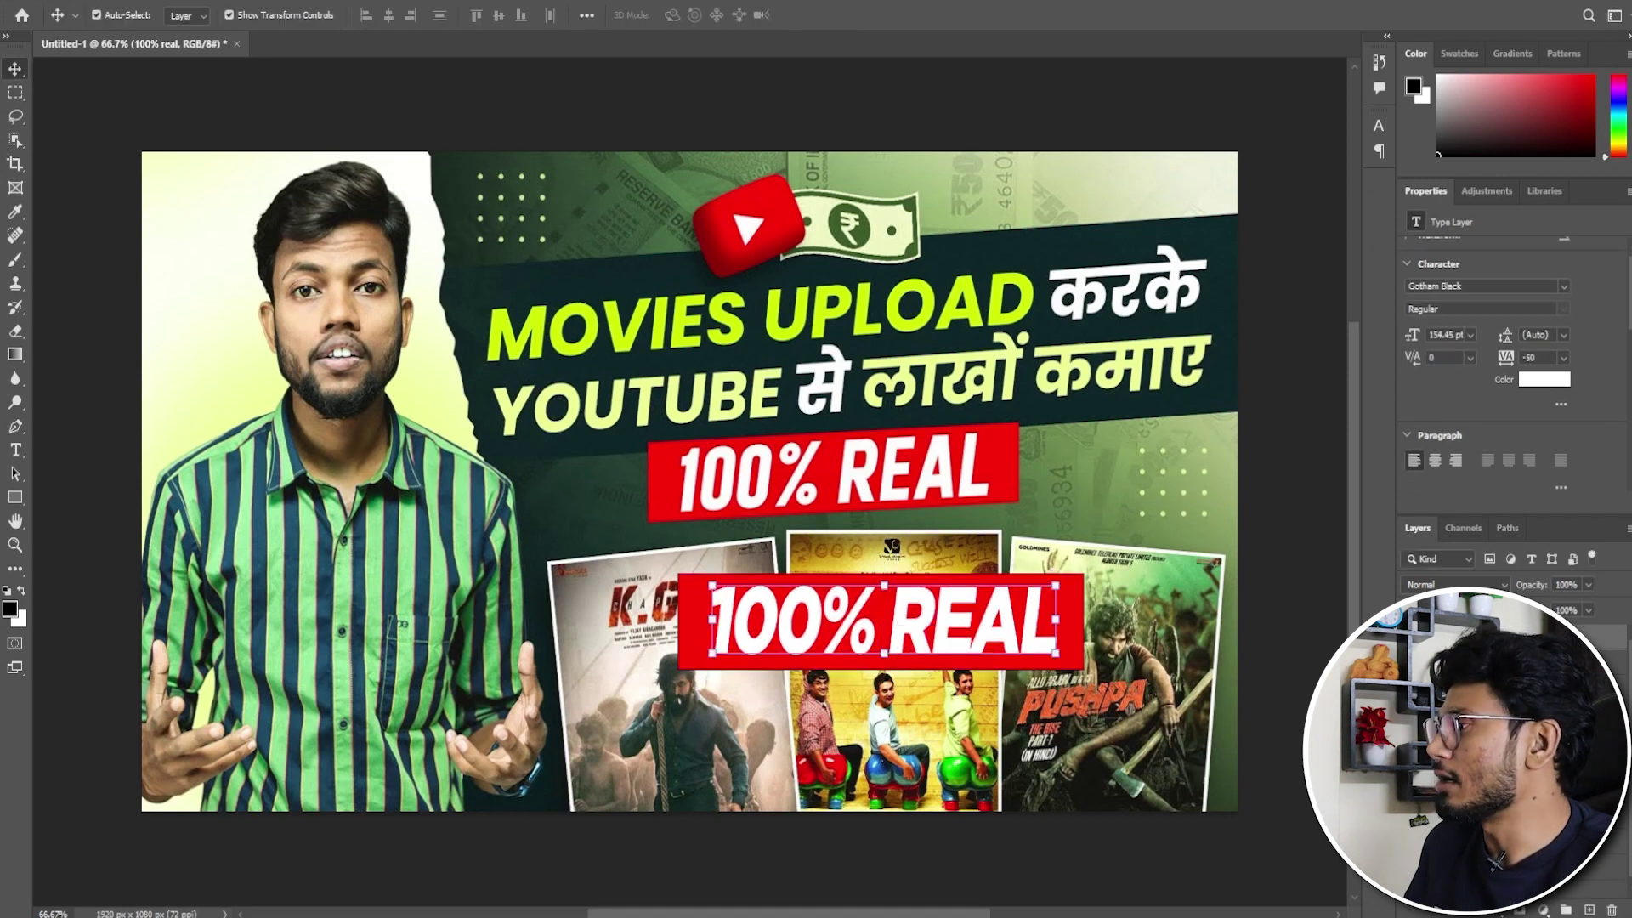
Set the red rectangle's stroke to none.
{"action": "left_click", "coordinate": [880, 578], "text": "shift"}
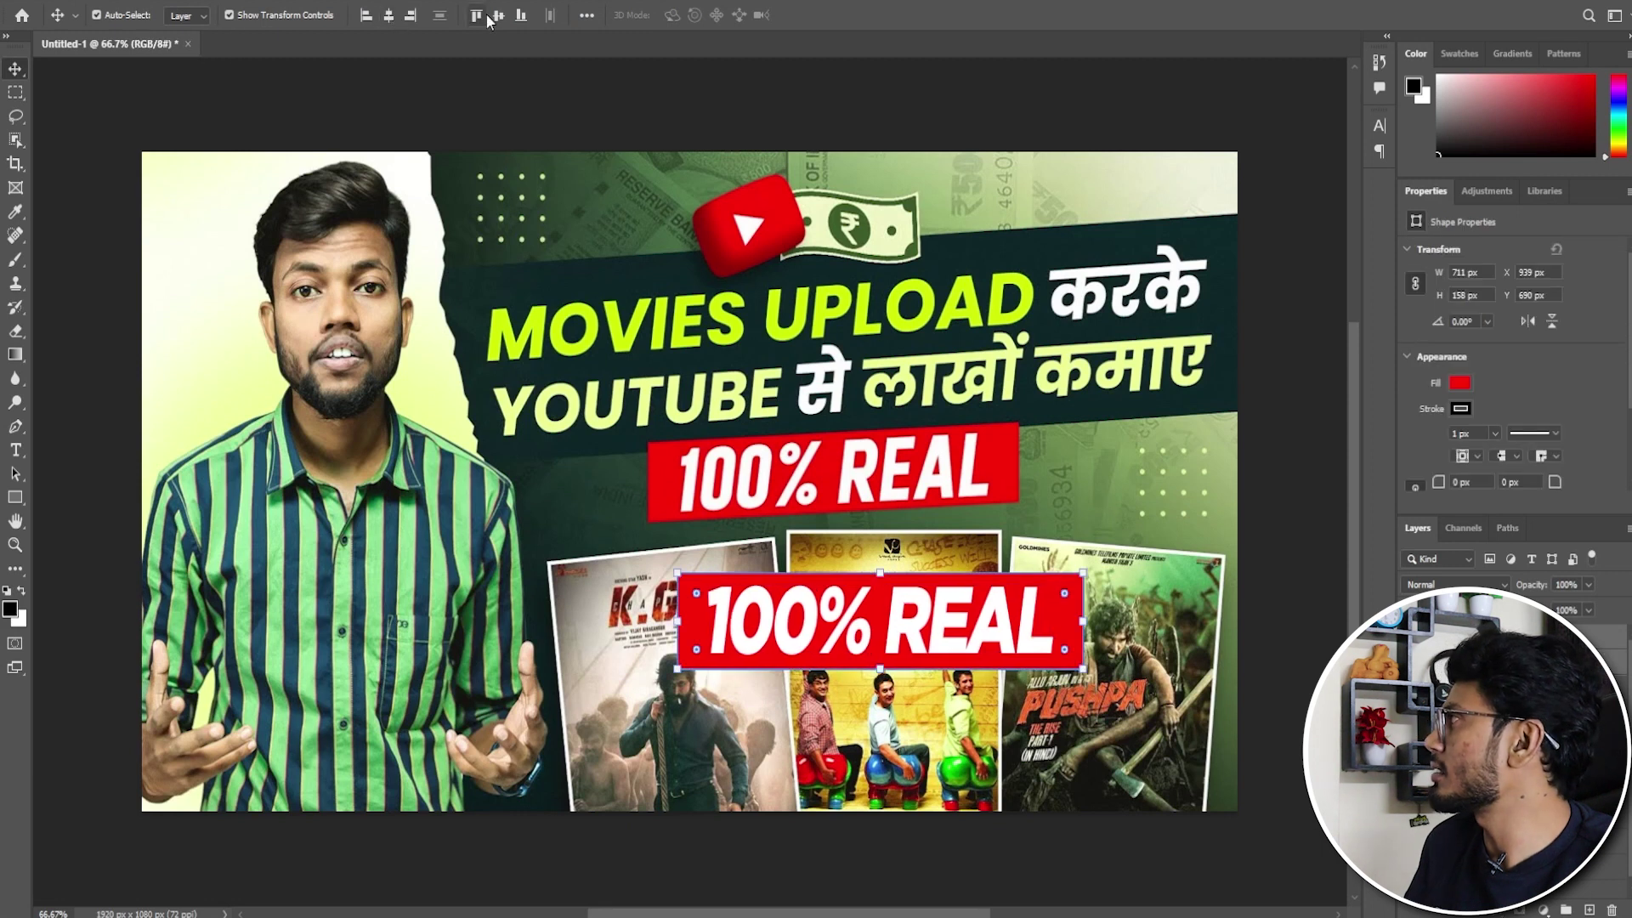
{"action": "left_click", "coordinate": [1014, 632]}
{"action": "left_click", "coordinate": [1077, 629]}
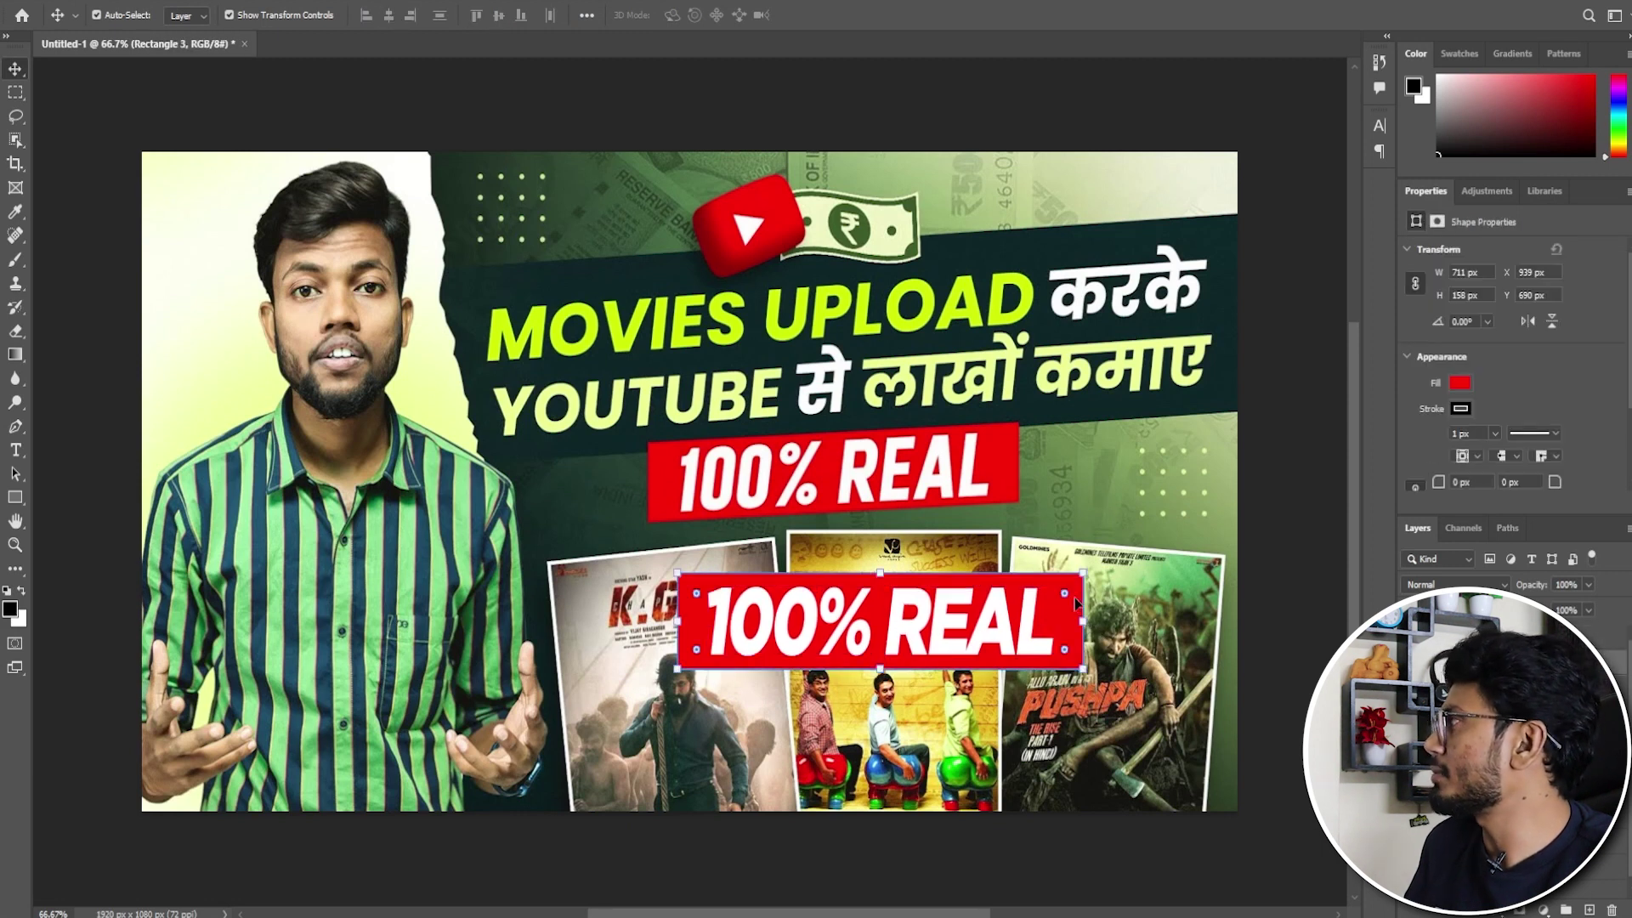
{"action": "left_click", "coordinate": [16, 497]}
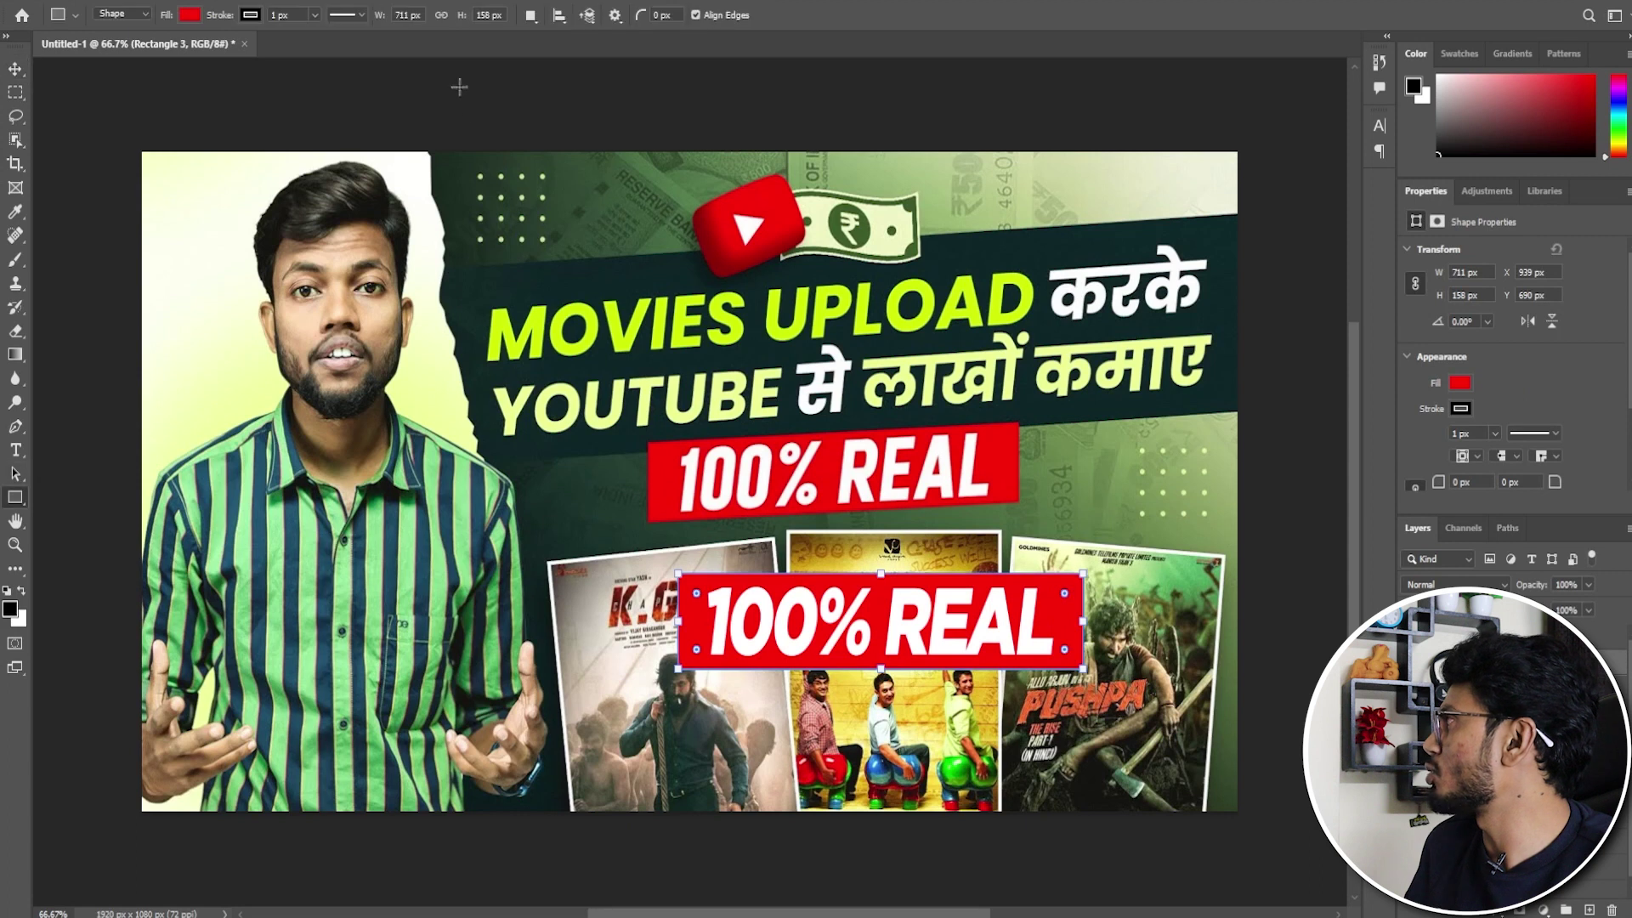
{"action": "left_click", "coordinate": [250, 16]}
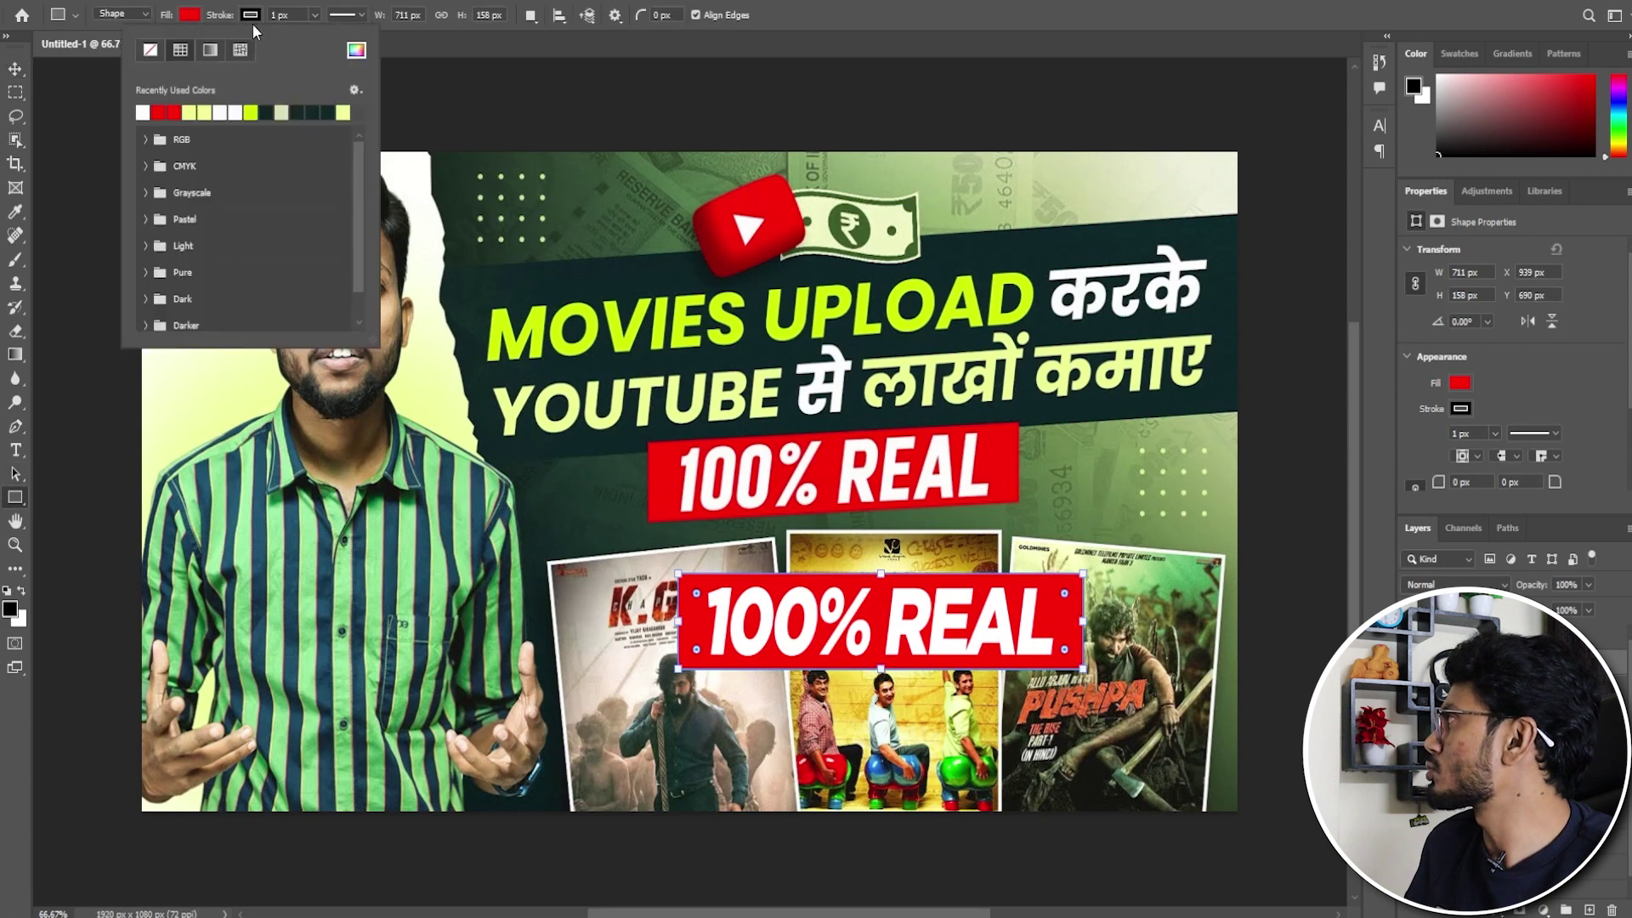
{"action": "left_click", "coordinate": [151, 51]}
Select the '100% REAL' text and red rectangle together.
{"action": "key", "text": "v"}
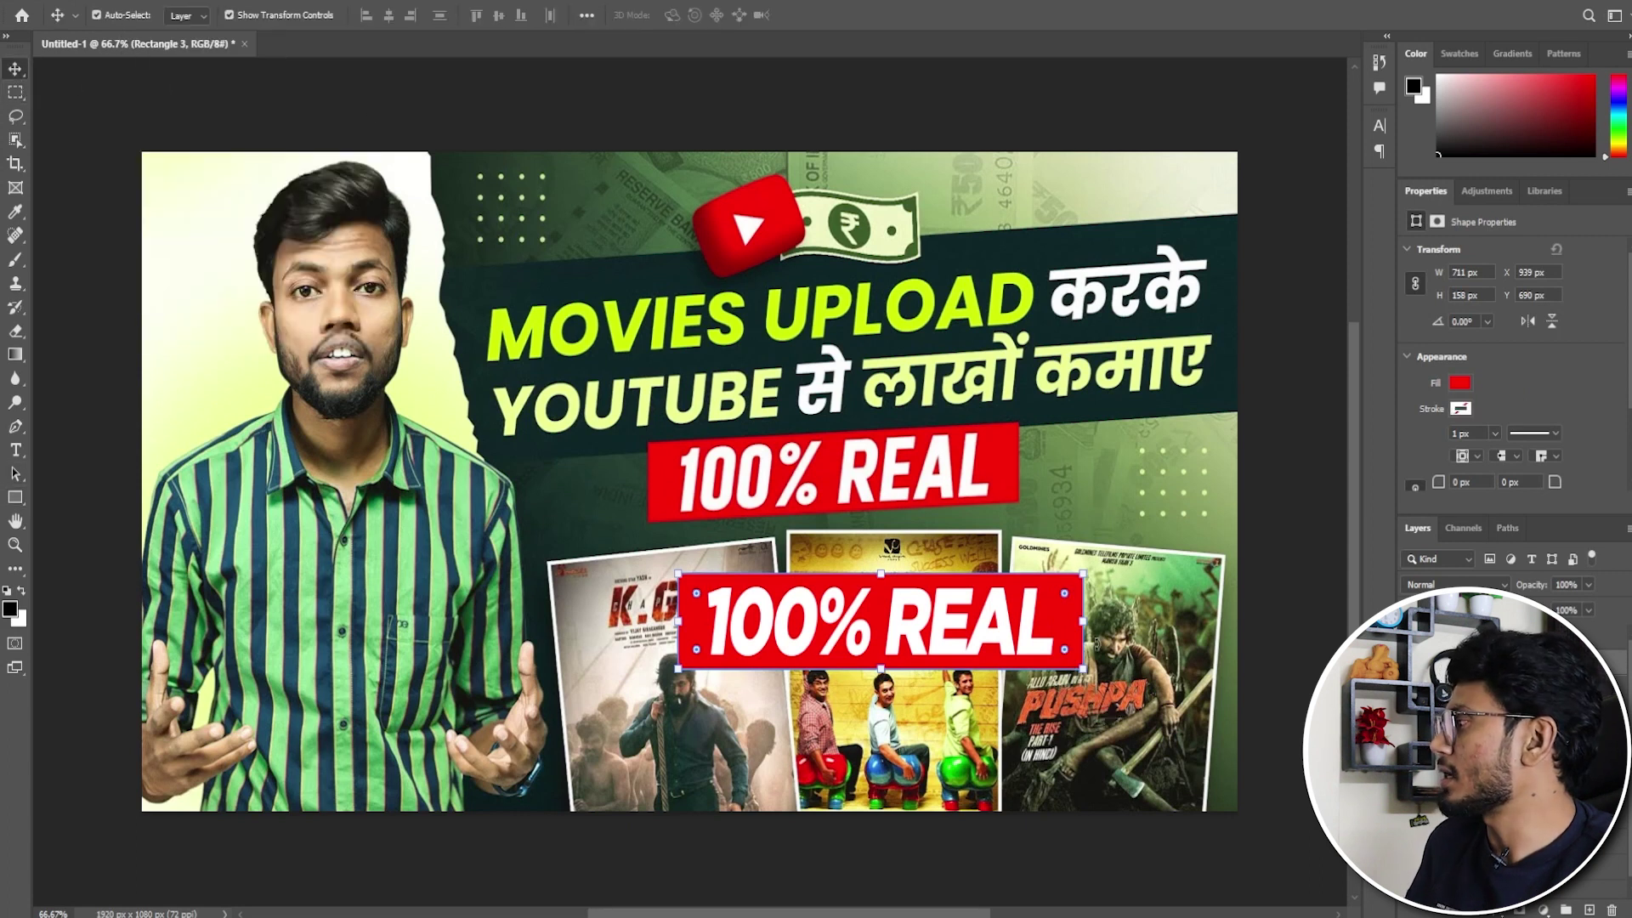
{"action": "left_click", "coordinate": [998, 639]}
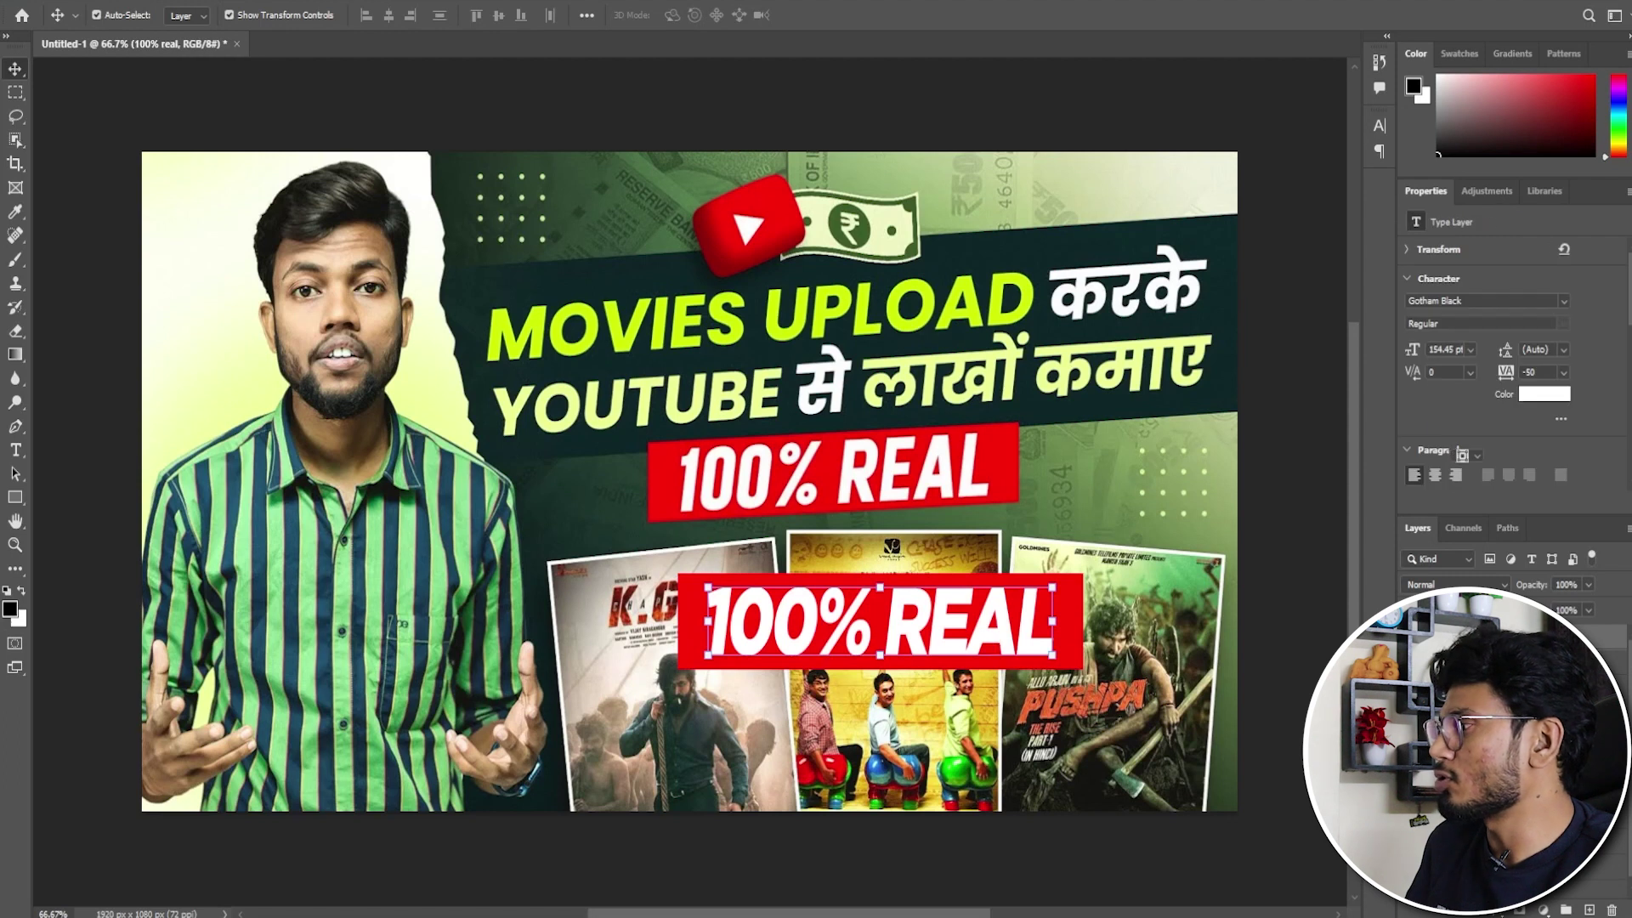
{"action": "left_click", "coordinate": [1045, 531]}
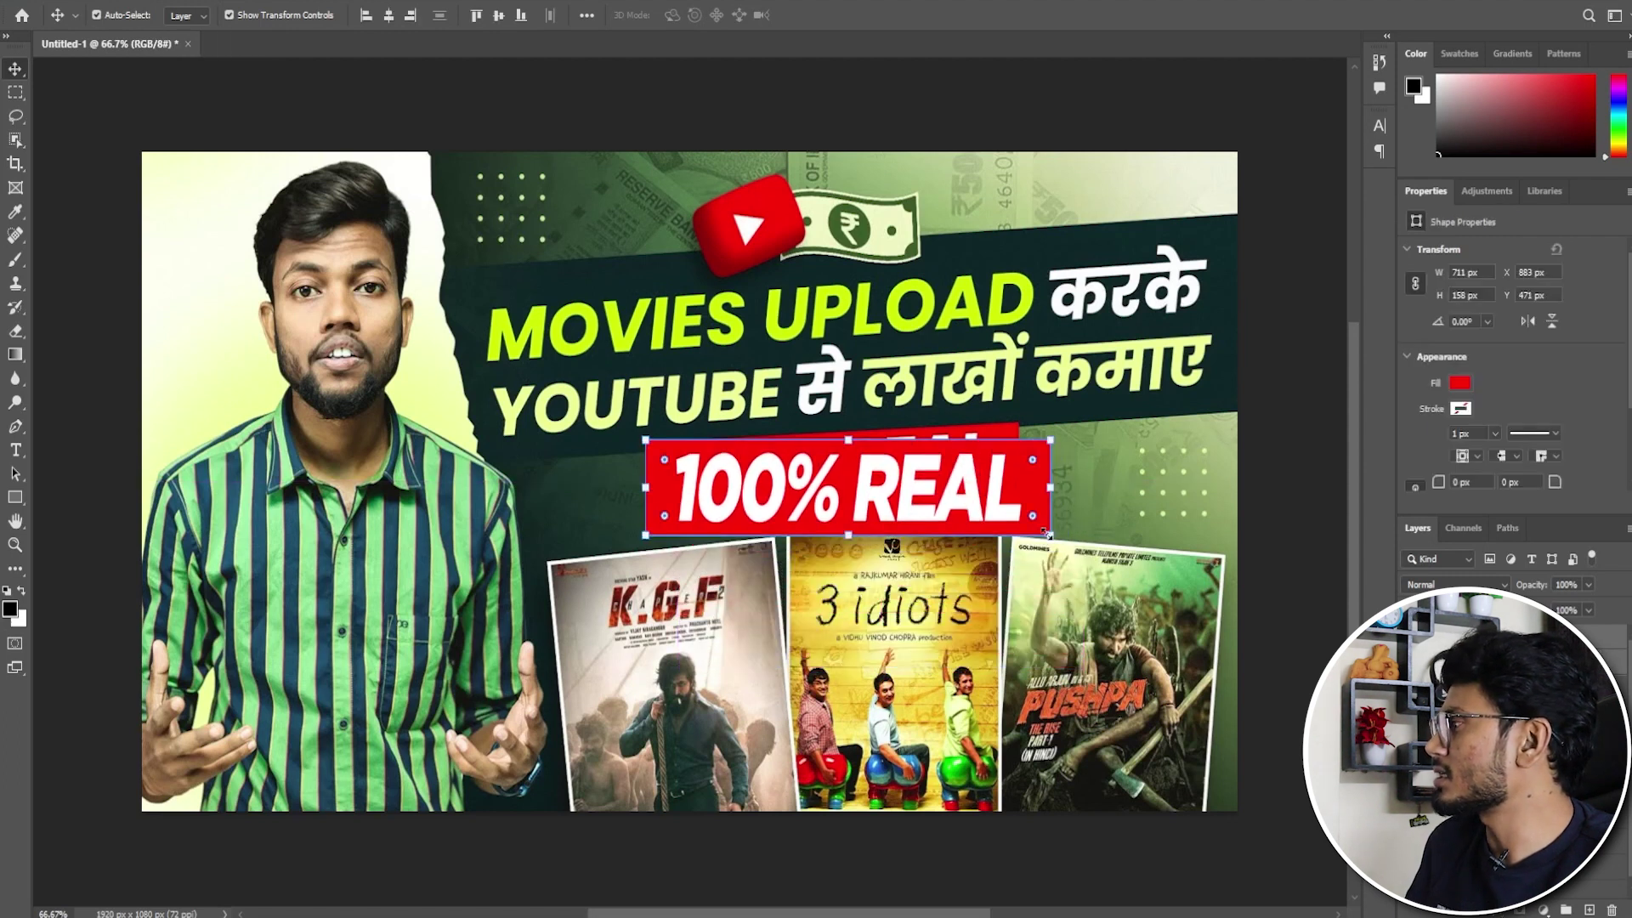
Shrink the red '100% REAL' badge slightly and tilt it counterclockwise.
{"action": "left_click_drag", "start_coordinate": [1051, 487], "coordinate": [1019, 487]}
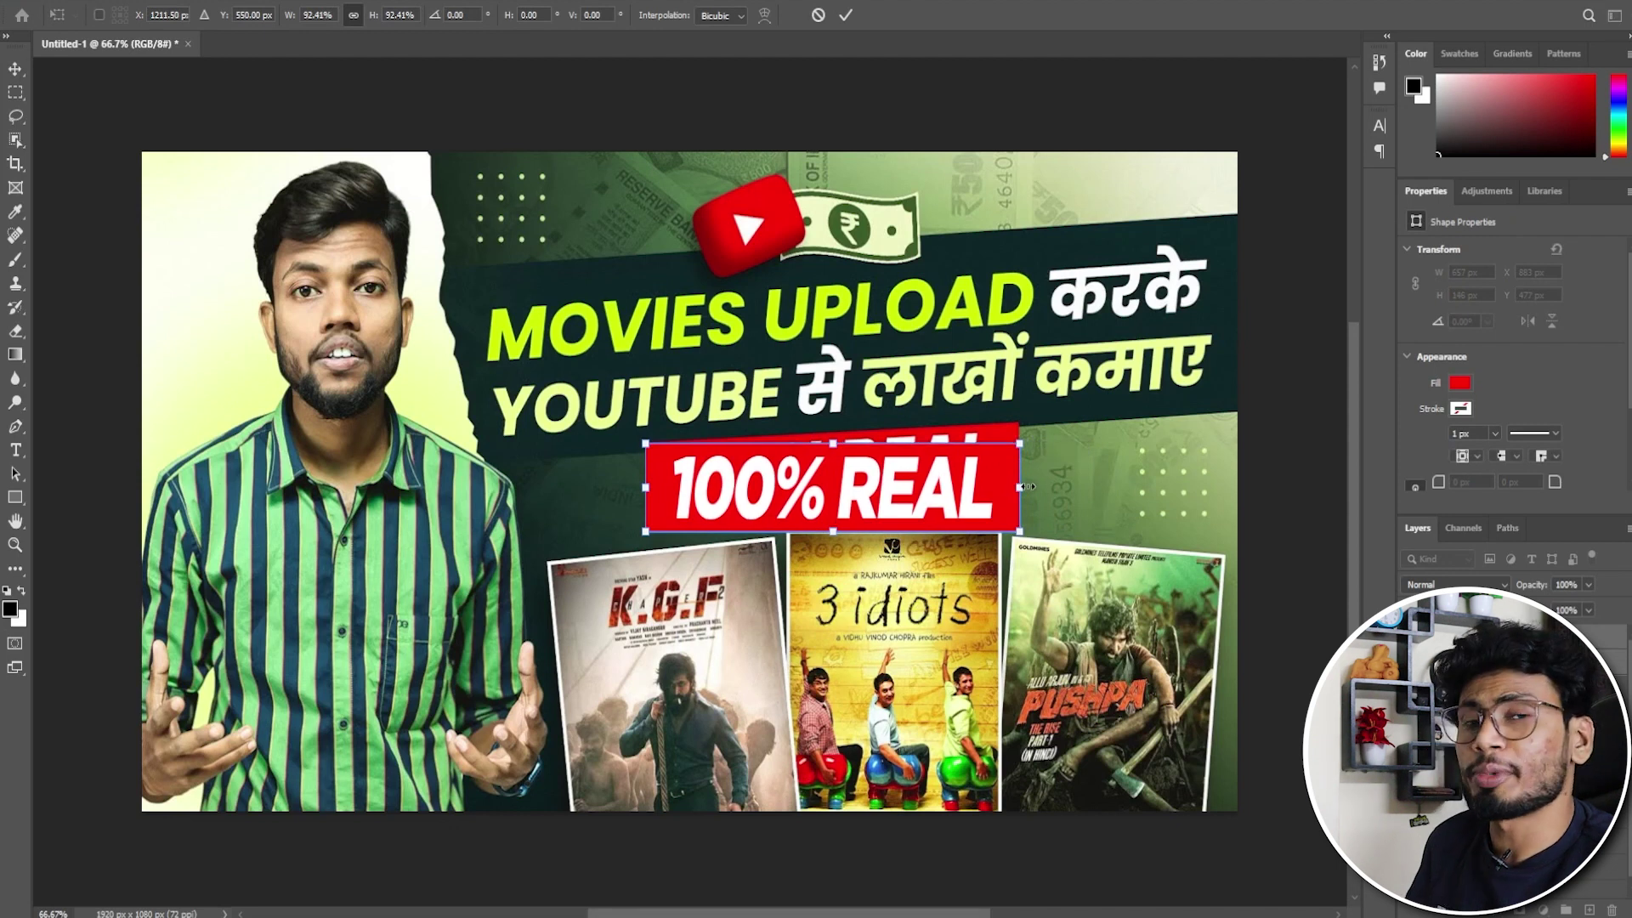
{"action": "left_click_drag", "start_coordinate": [1021, 493], "coordinate": [1018, 467]}
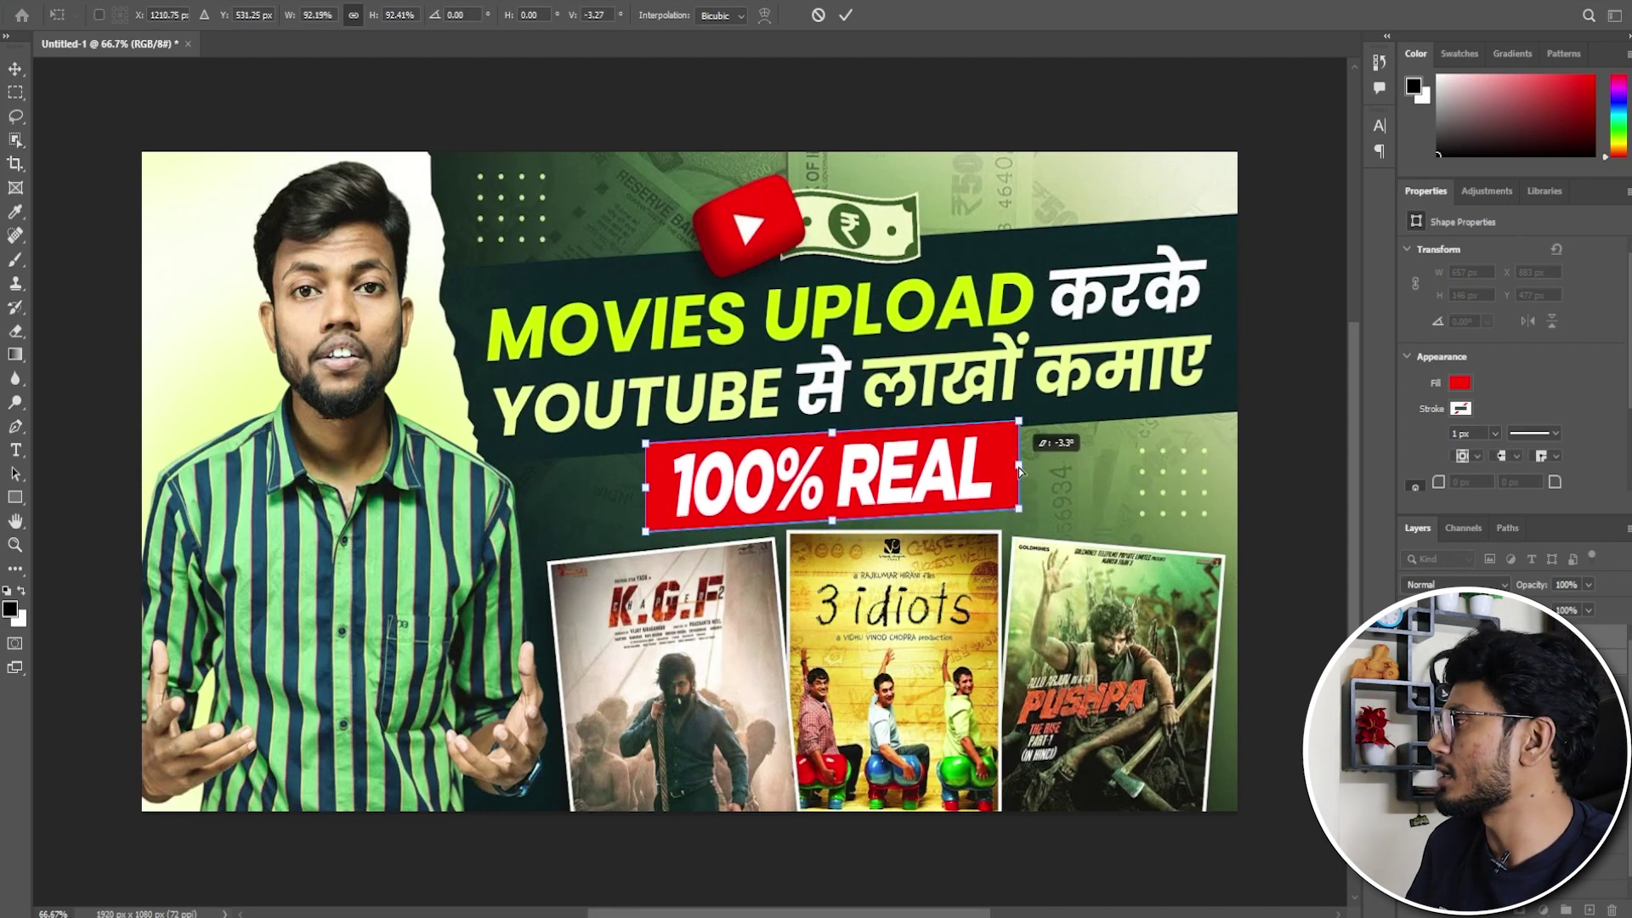
{"action": "key", "text": "Return"}
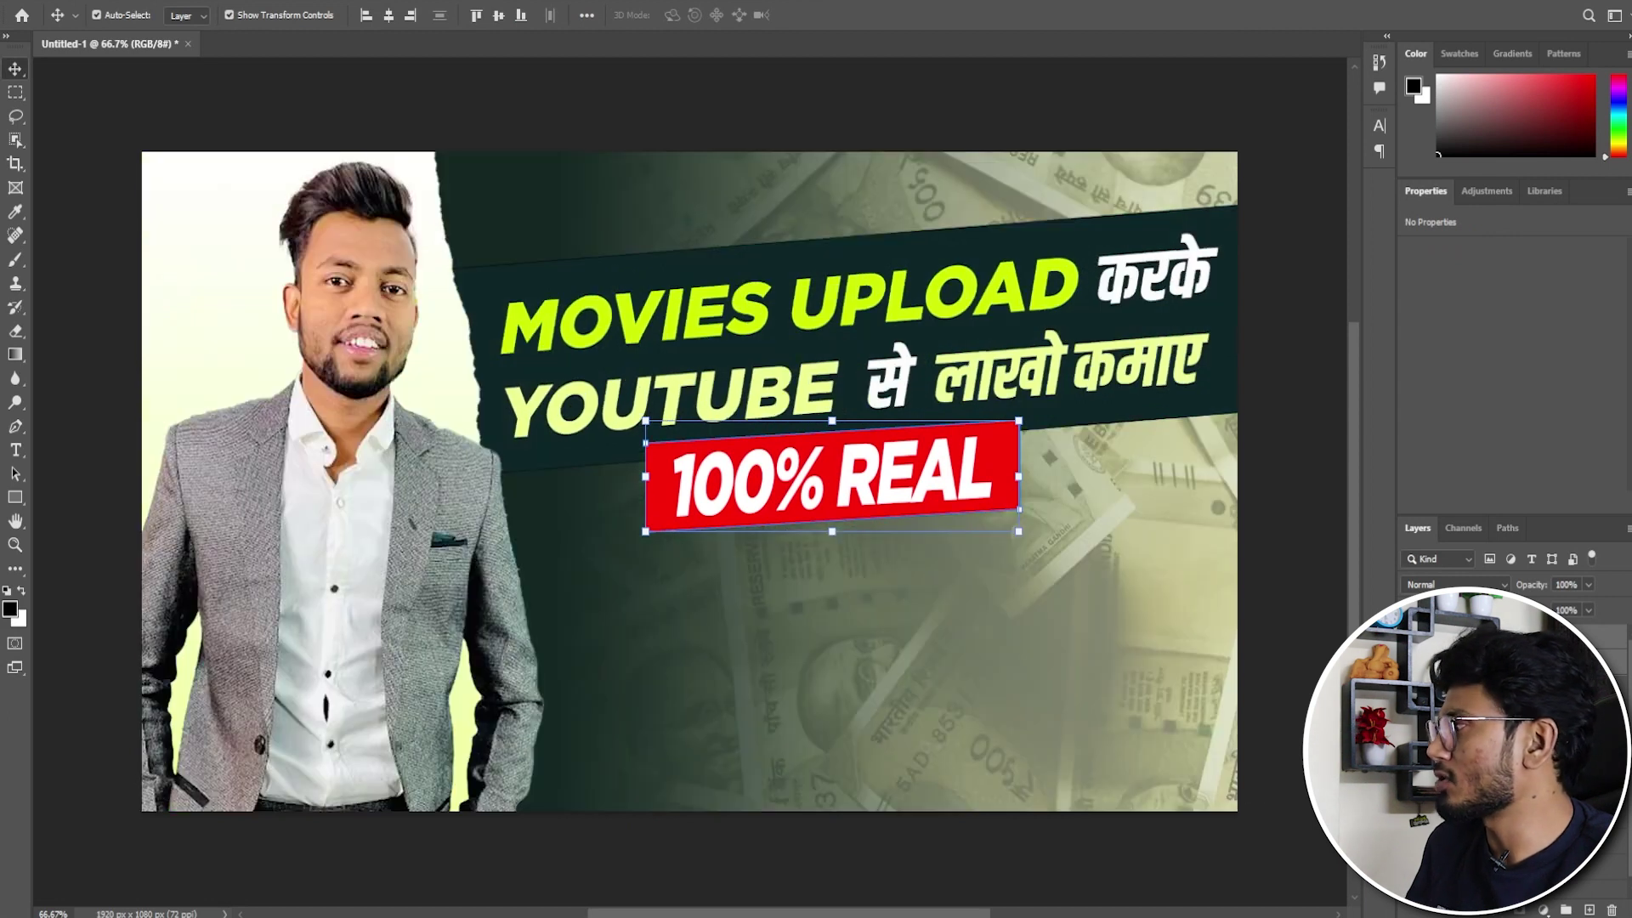
Set the dark headline banner's stroke to no colour.
{"action": "left_click", "coordinate": [1177, 283]}
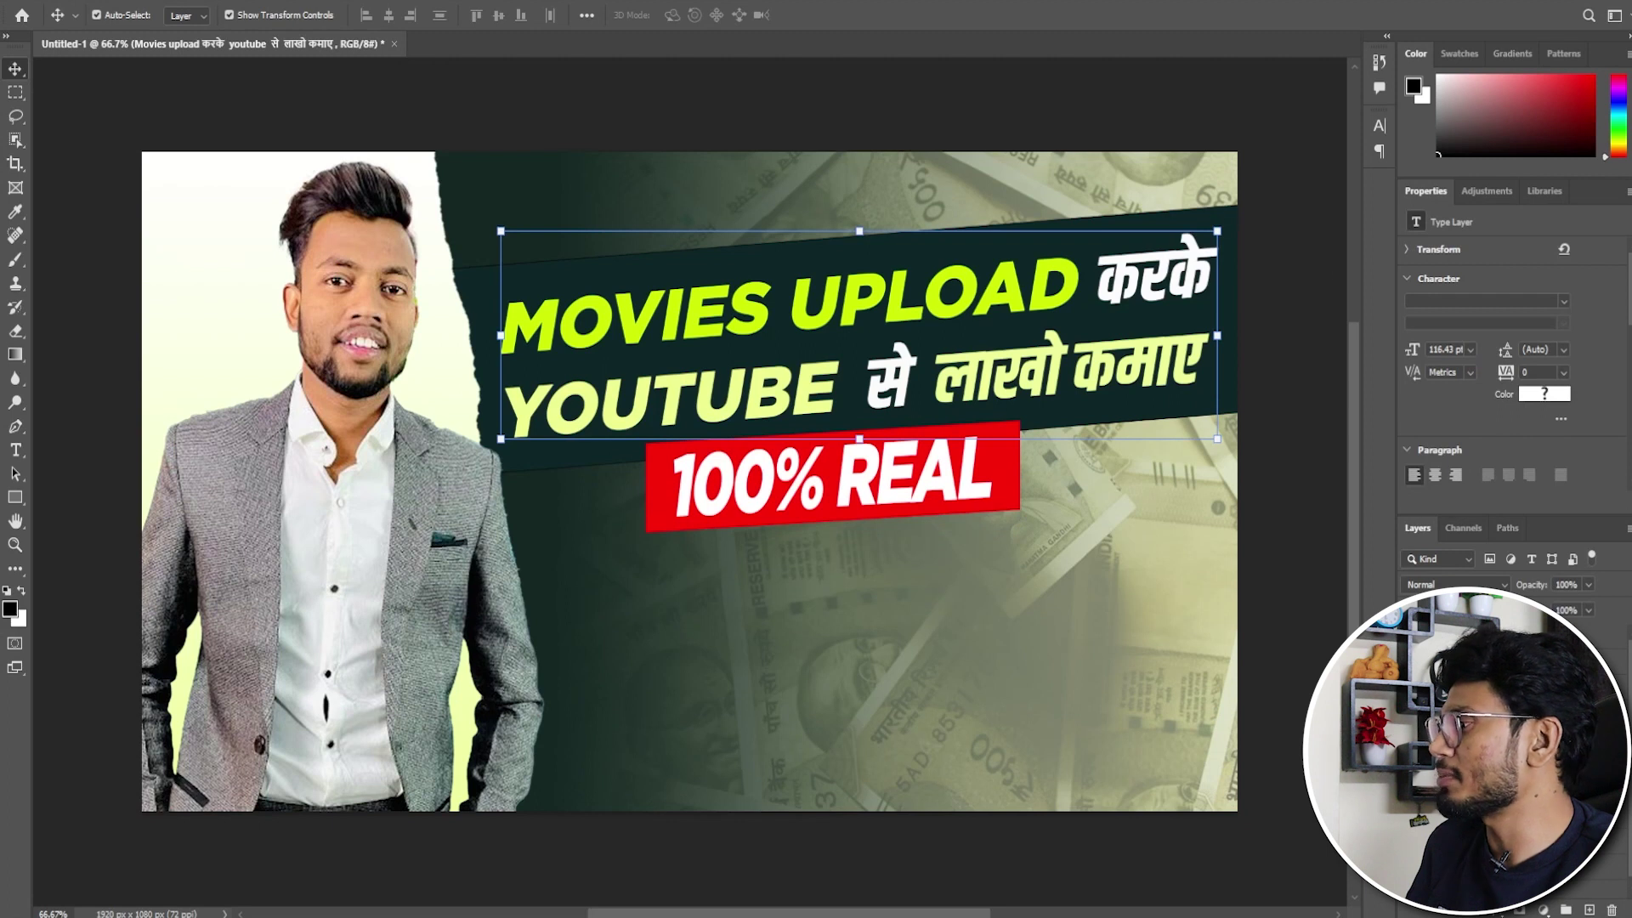
{"action": "left_click", "coordinate": [1164, 416]}
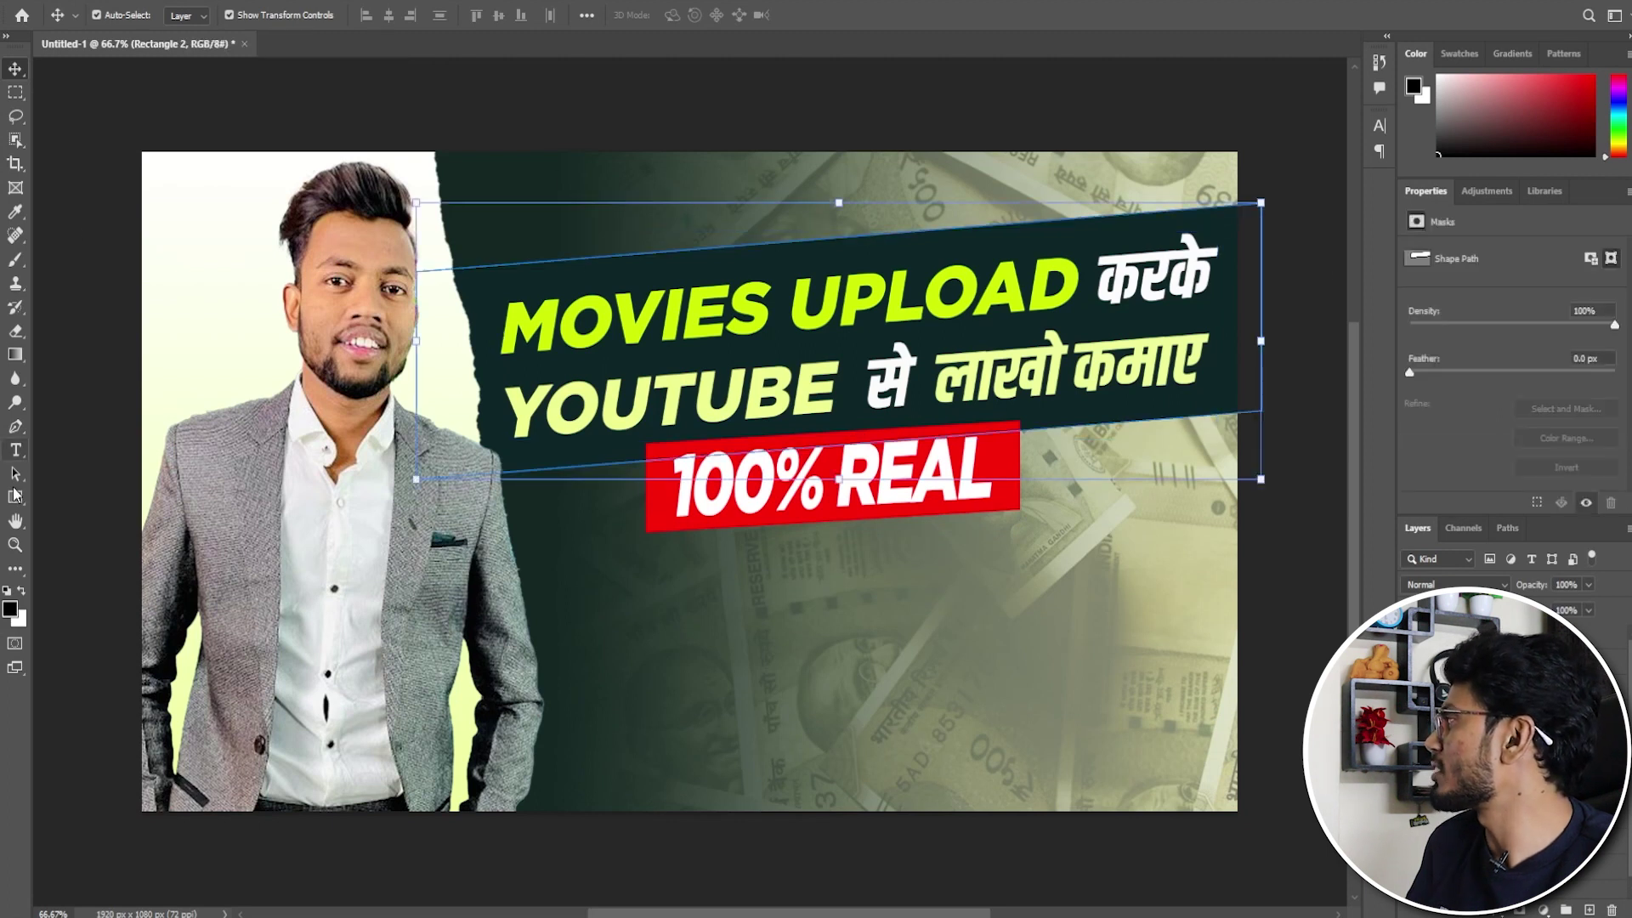
{"action": "left_click", "coordinate": [15, 494]}
{"action": "left_click", "coordinate": [251, 15]}
{"action": "left_click", "coordinate": [153, 53]}
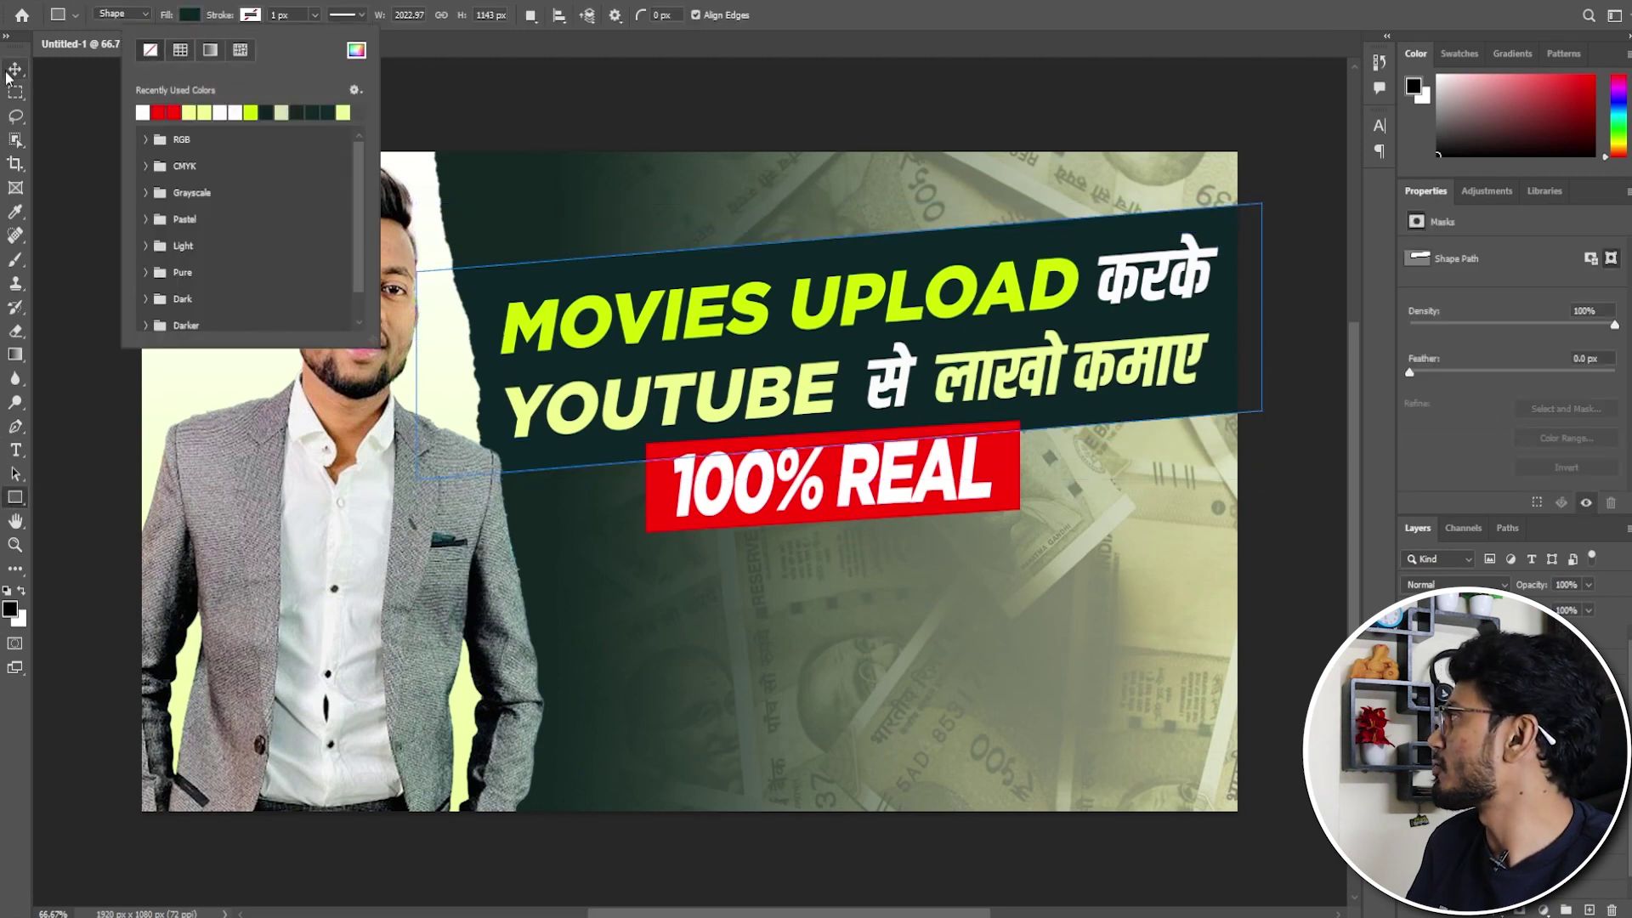
{"action": "left_click", "coordinate": [14, 68]}
{"action": "left_click", "coordinate": [533, 102]}
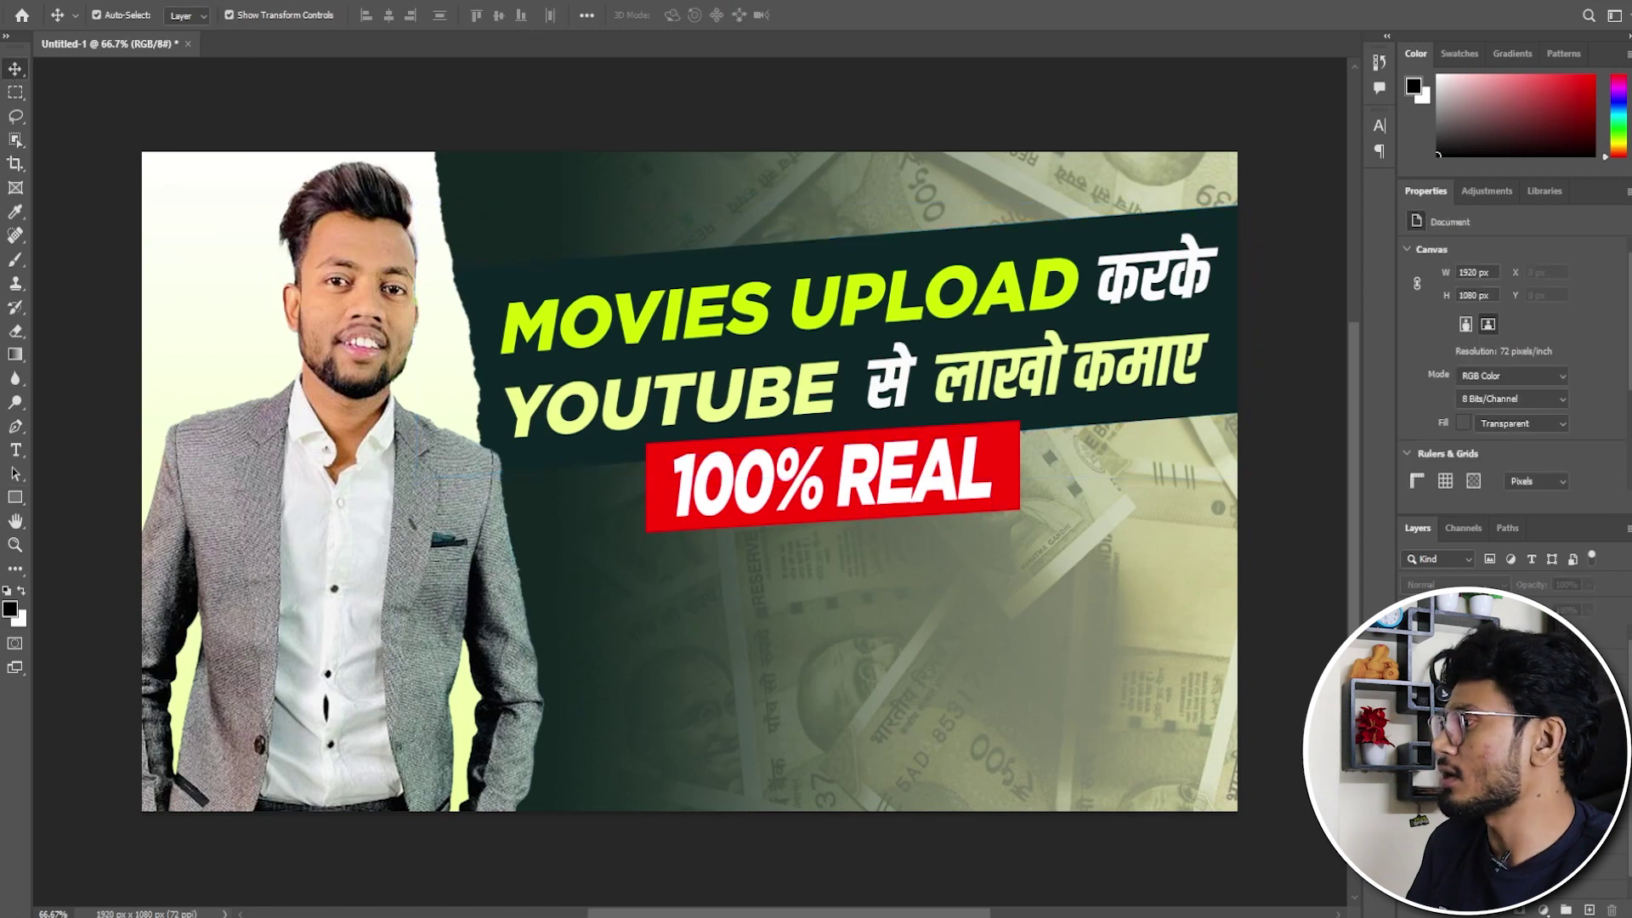
Nudge the red '100% REAL' badge right with the arrow keys.
{"action": "left_click", "coordinate": [994, 468]}
{"action": "key", "text": "Right"}
{"action": "key", "text": "Right"}
{"action": "key", "text": "Right"}
{"action": "key", "text": "Right"}
{"action": "key", "text": "Right"}
{"action": "key", "text": "Right"}
{"action": "key", "text": "shift+Right"}
{"action": "left_click", "coordinate": [1313, 377]}
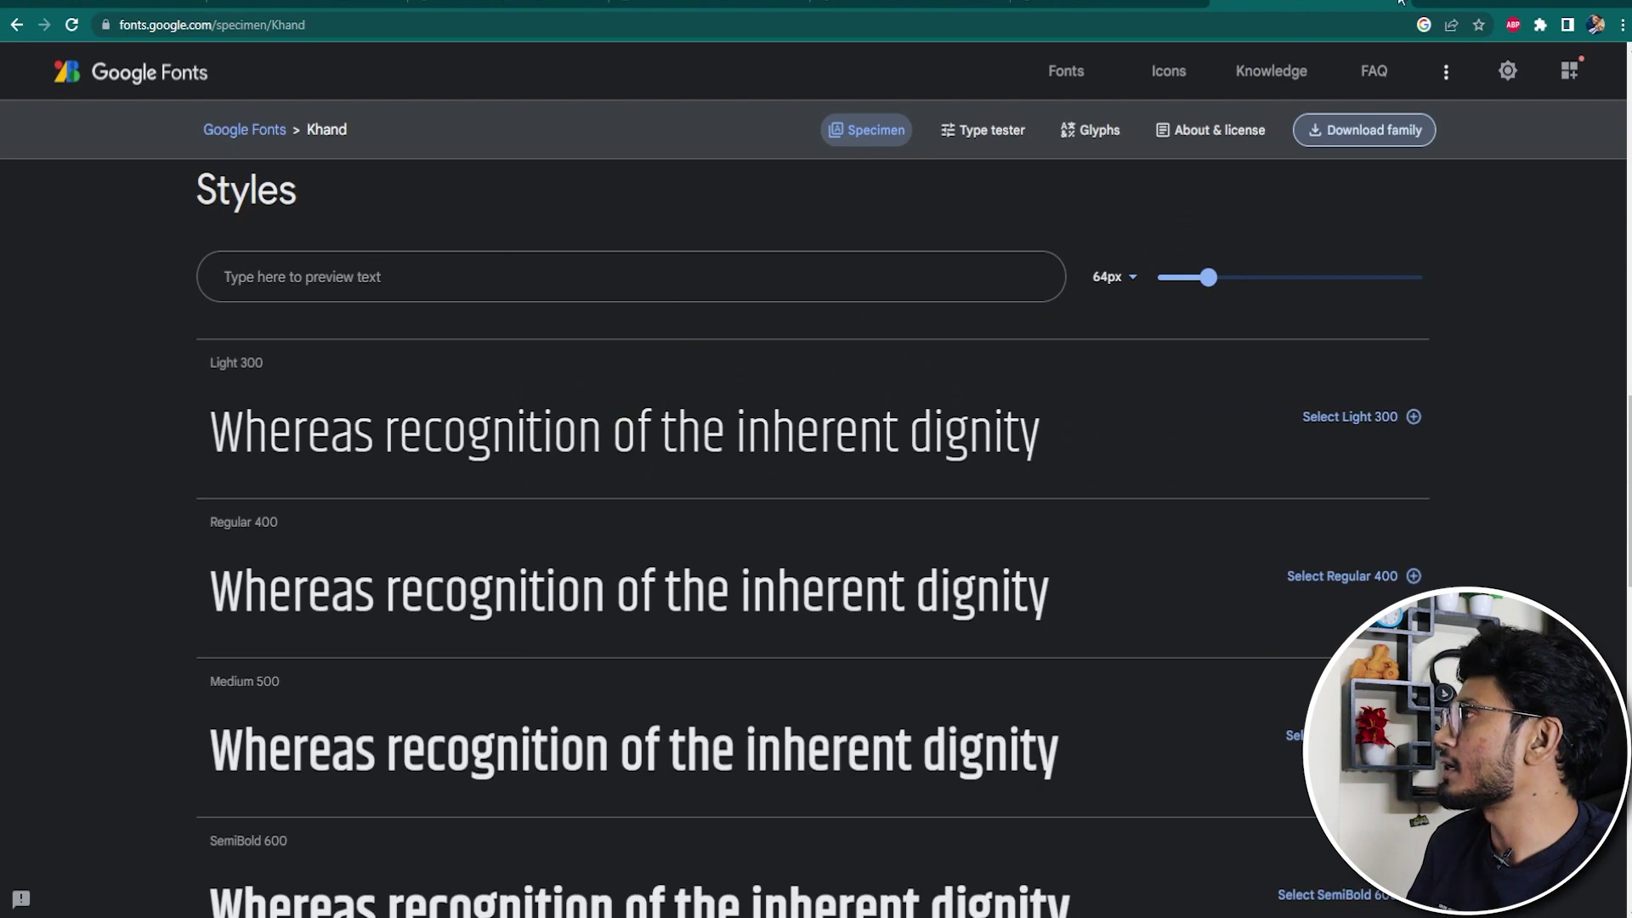
Search Chrome for 'youtube icon png' and copy the first image result.
{"action": "type", "text": "tube icon"}
{"action": "key", "text": "Down"}
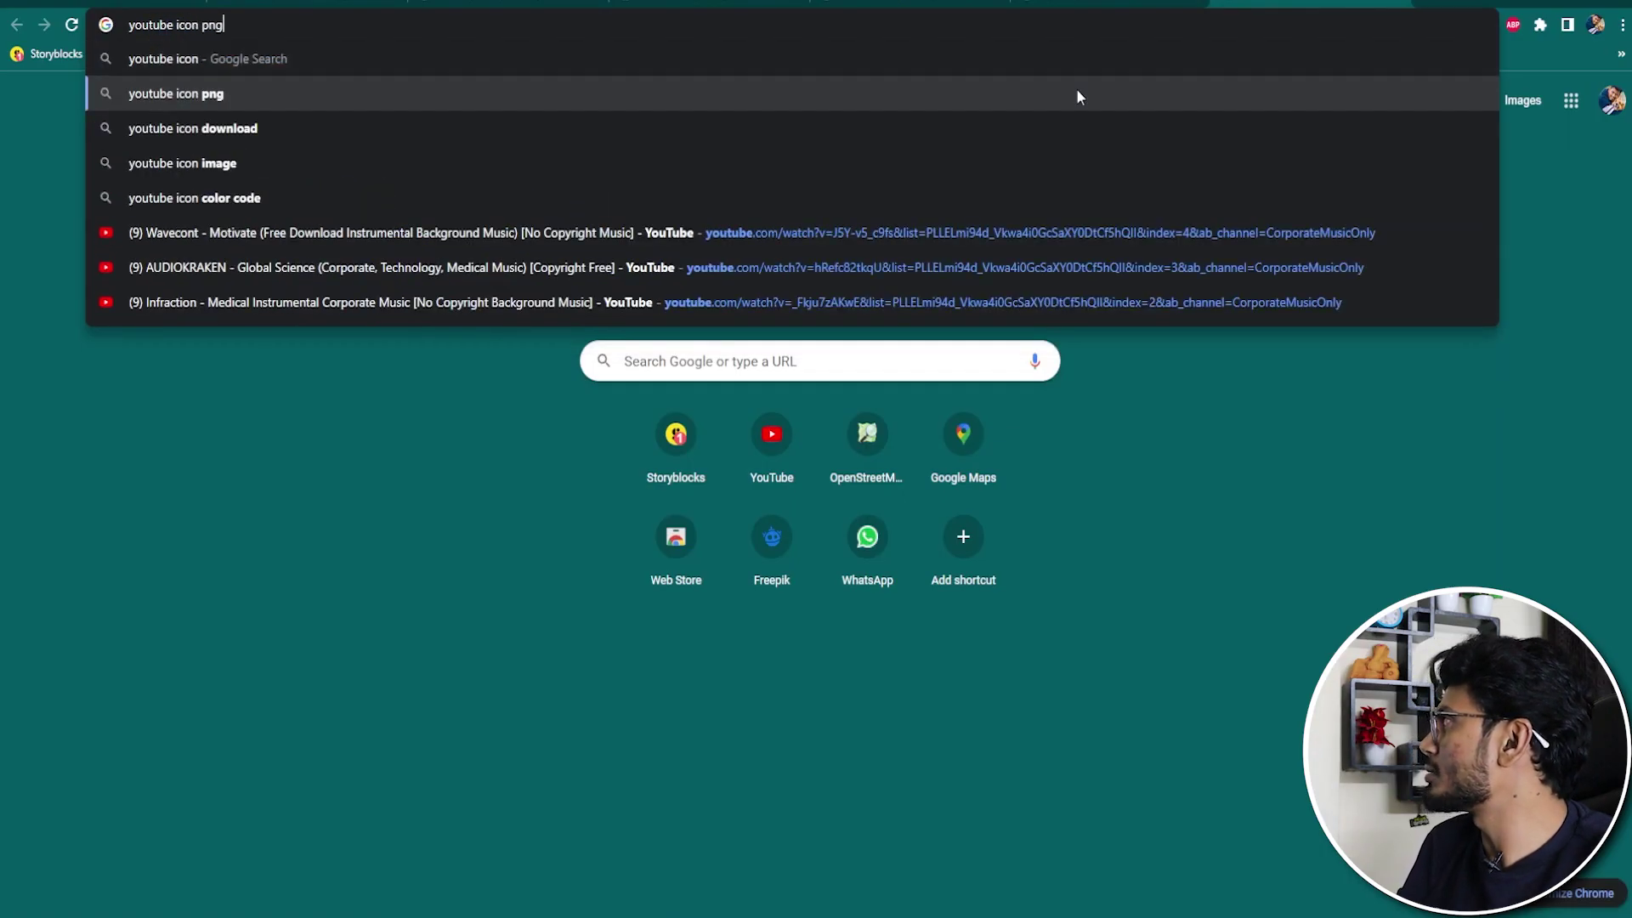
{"action": "key", "text": "Return"}
{"action": "left_click", "coordinate": [229, 357]}
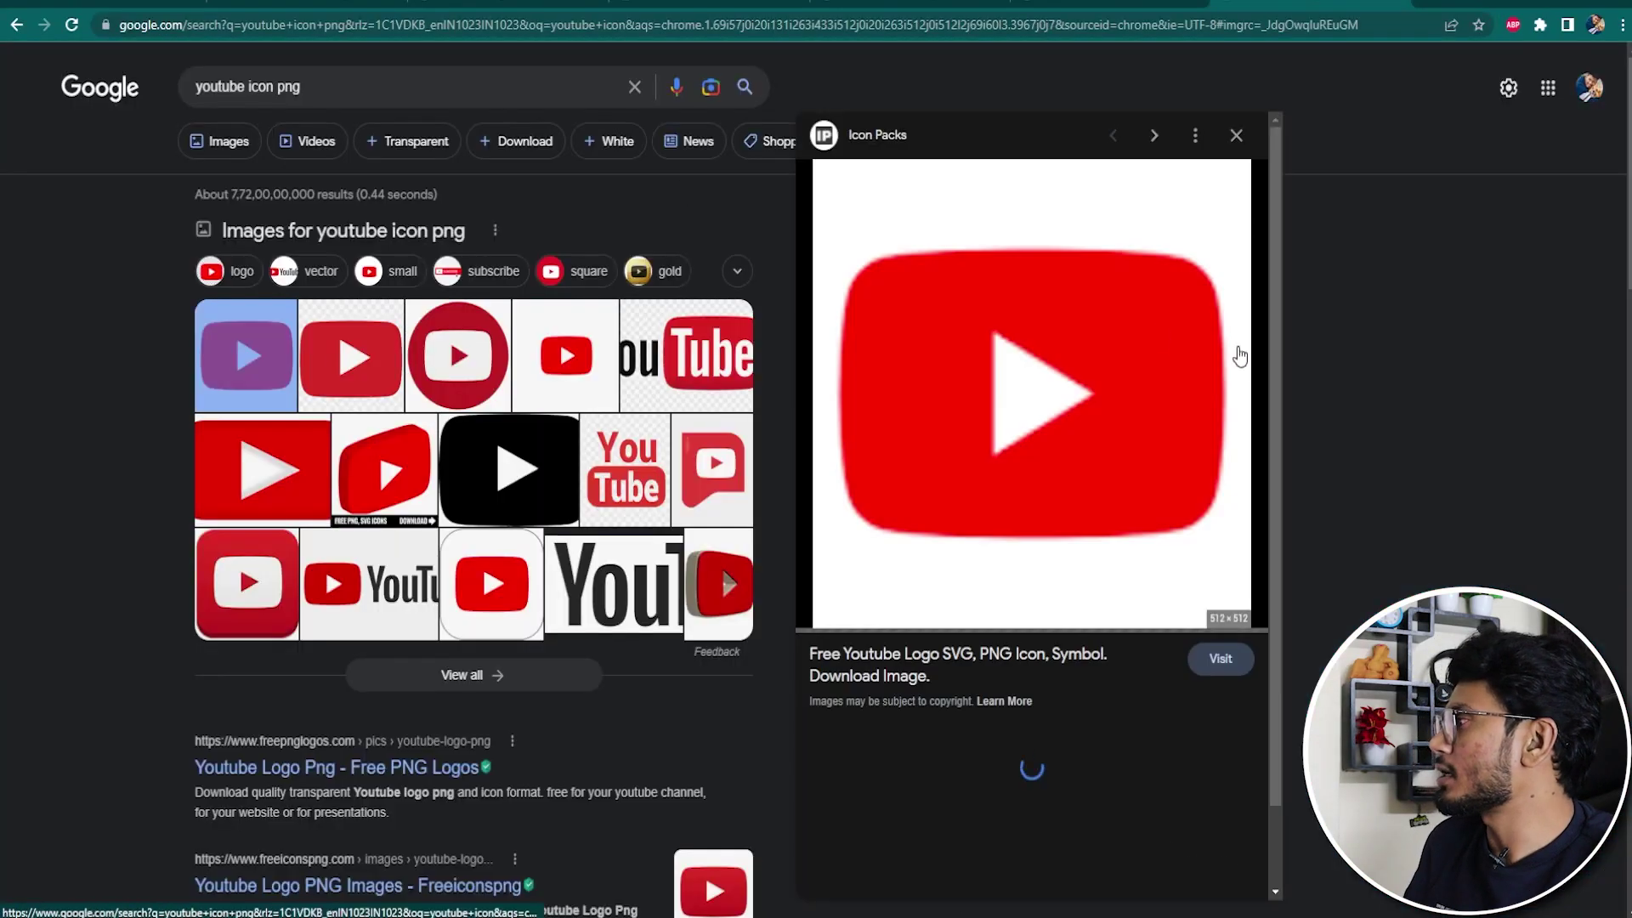
{"action": "right_click", "coordinate": [1136, 308]}
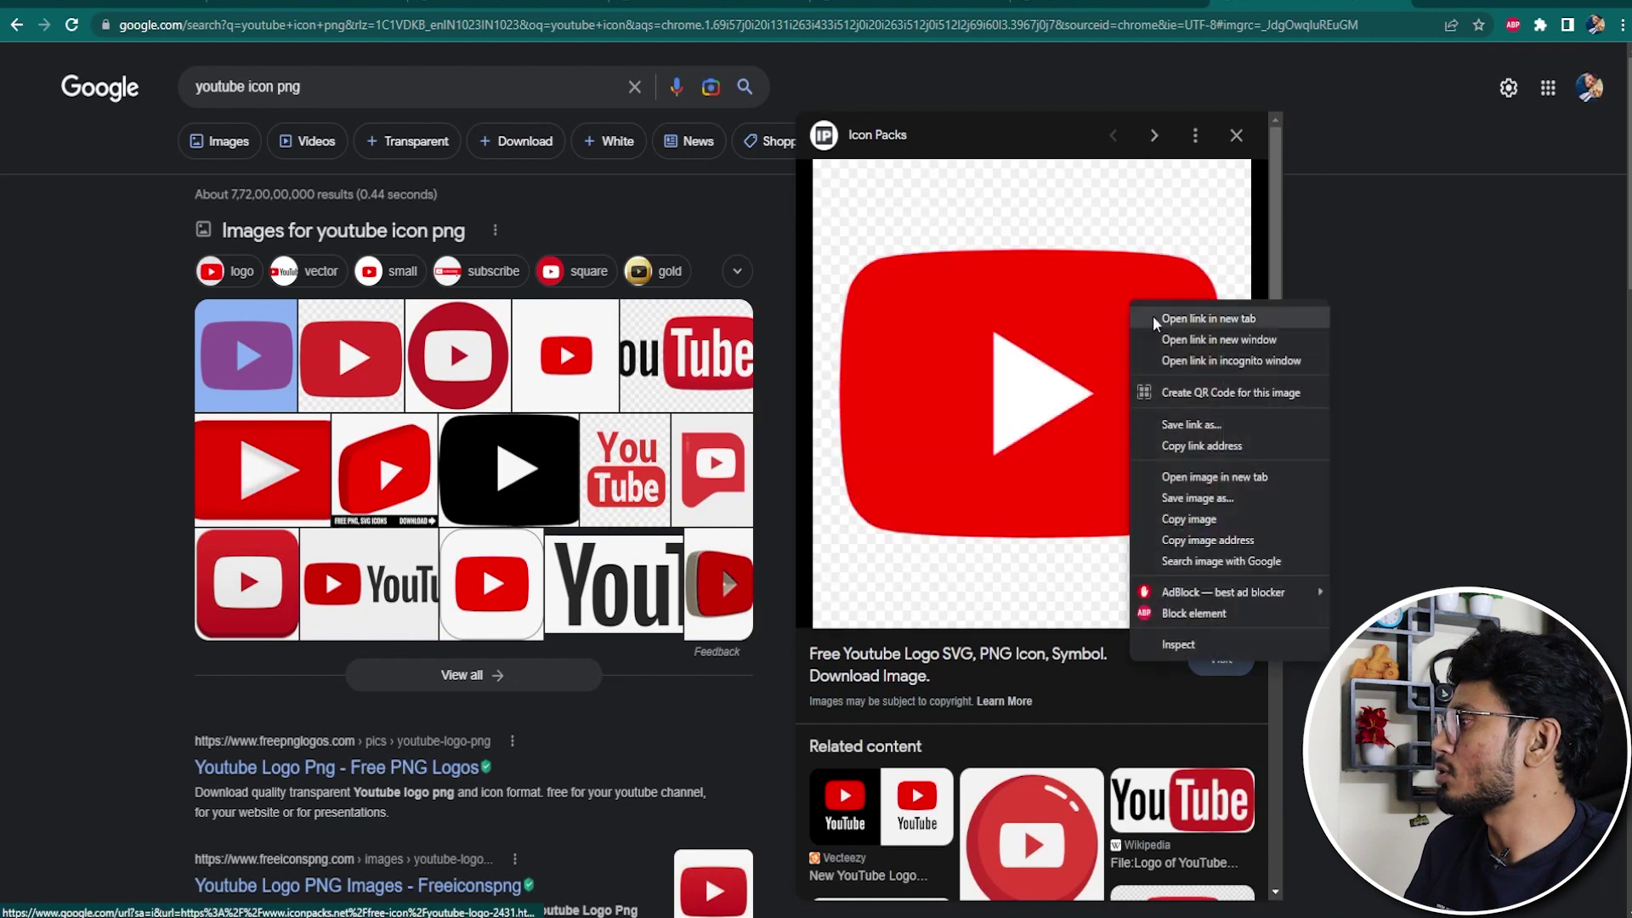
{"action": "left_click", "coordinate": [1194, 529]}
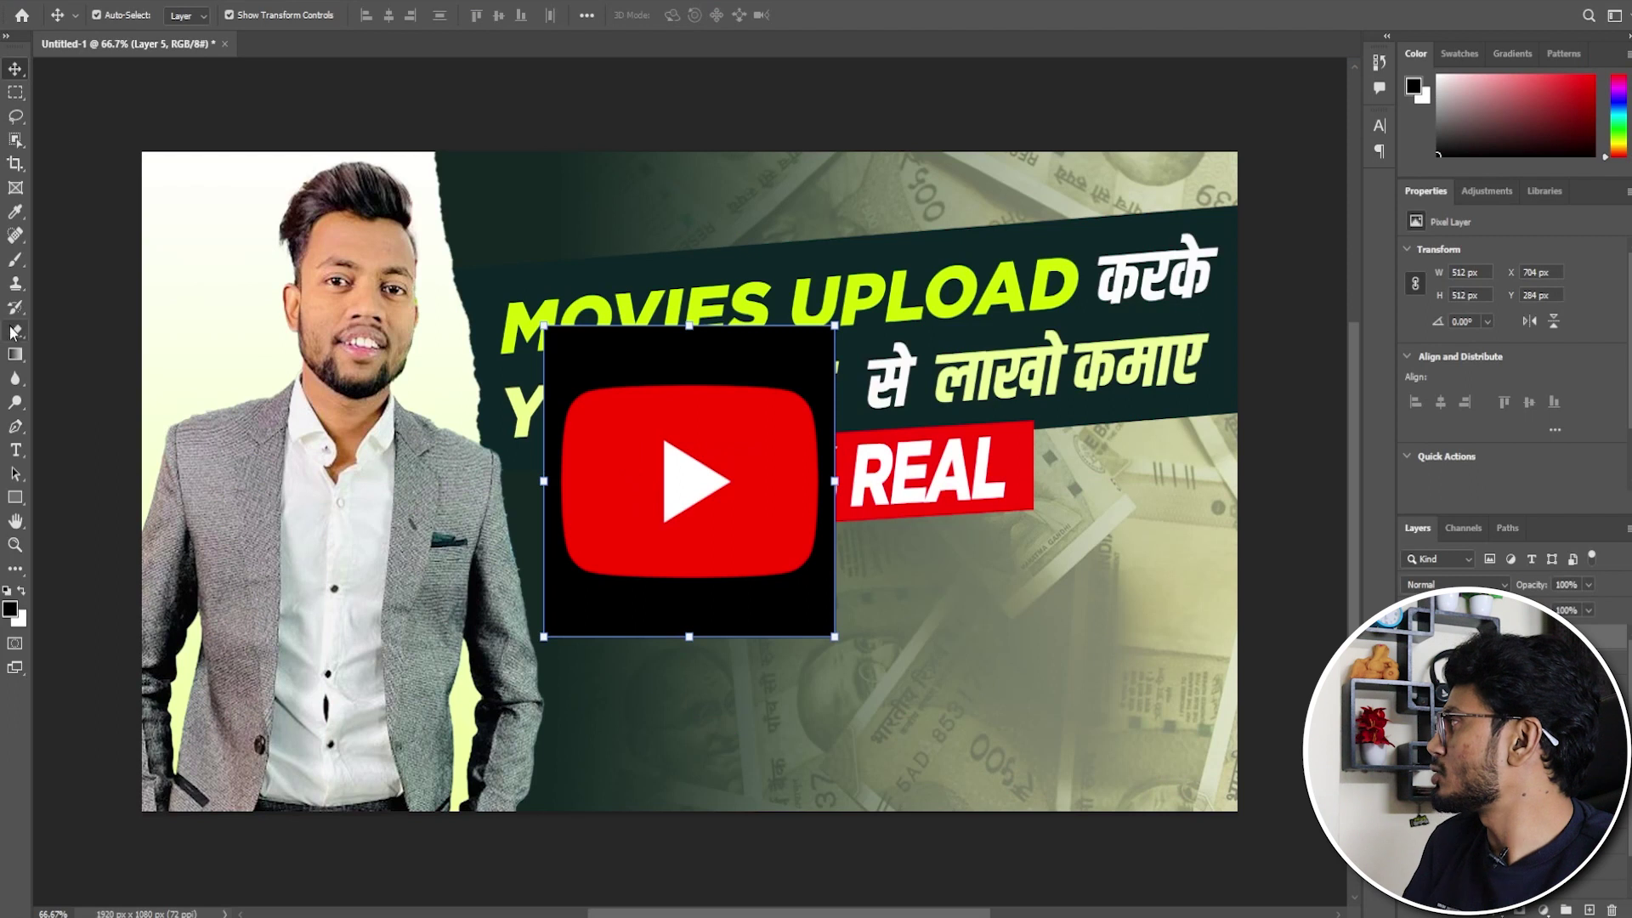
Magic-erase the YouTube logo's black background and shrink it above MOVIES UPLOAD.
{"action": "left_click", "coordinate": [16, 330]}
{"action": "left_click", "coordinate": [86, 367]}
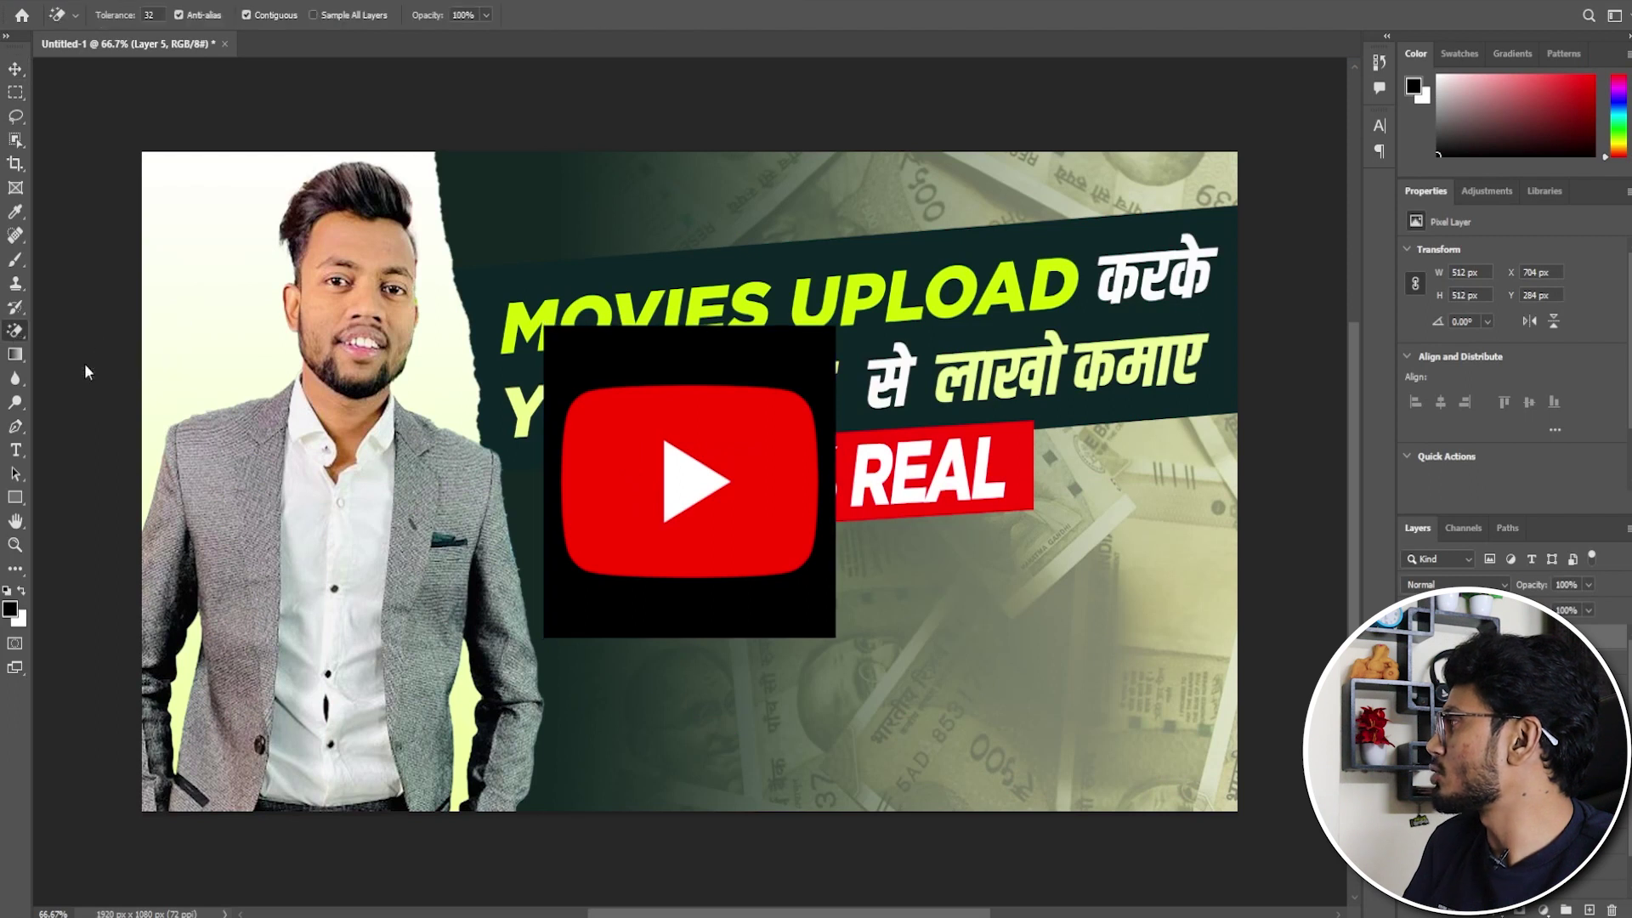
{"action": "left_click", "coordinate": [739, 353]}
{"action": "key", "text": "v"}
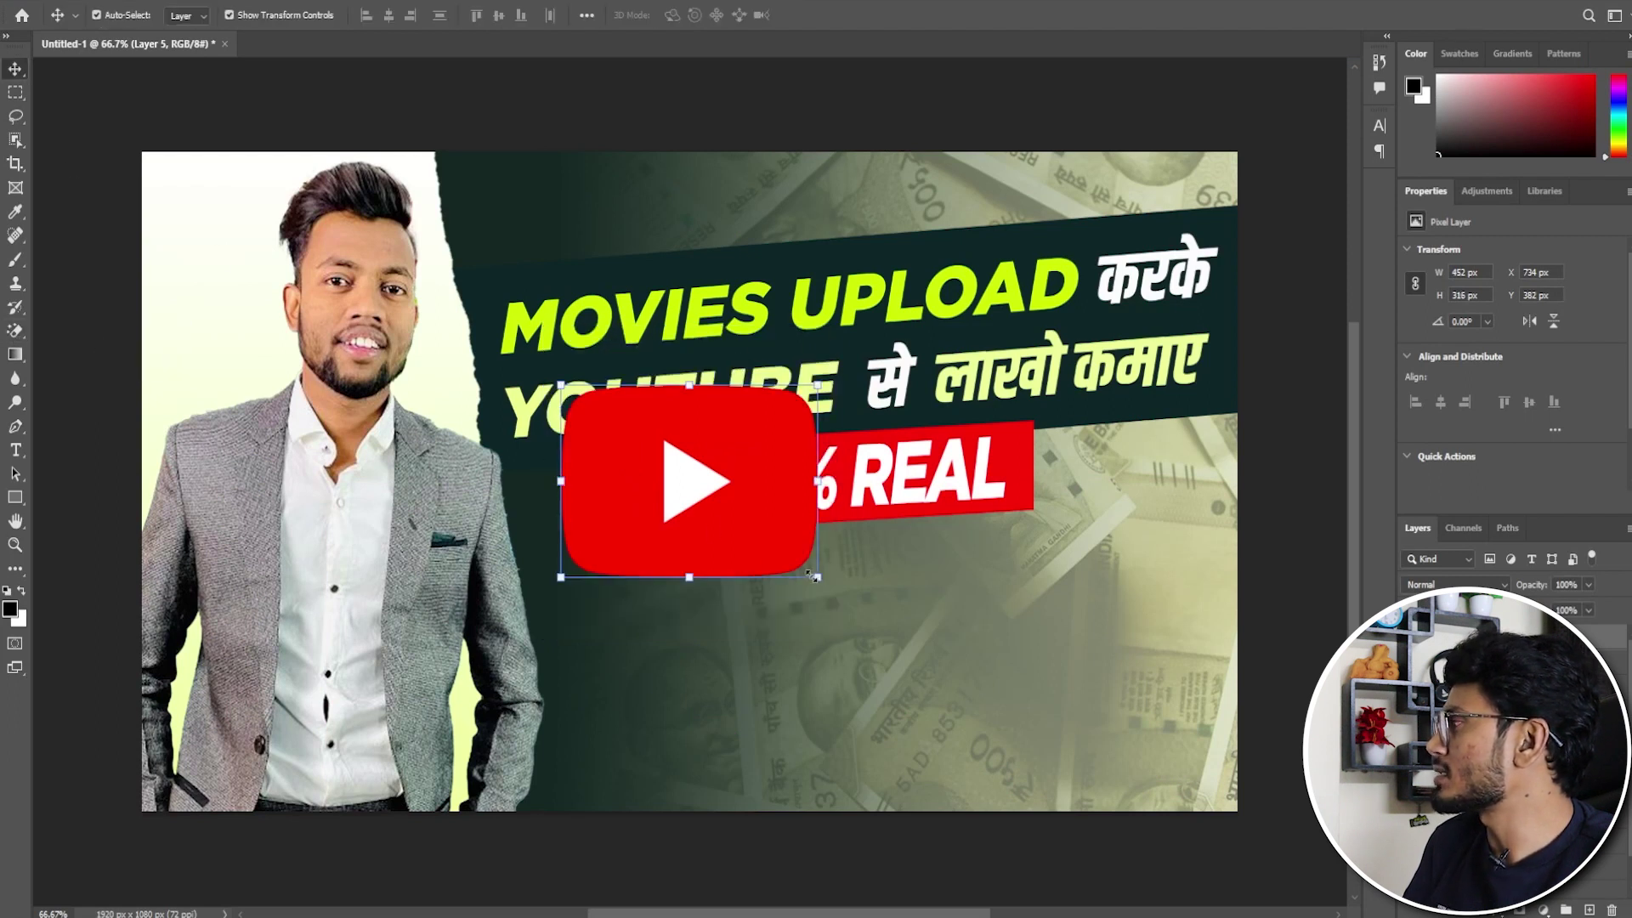
{"action": "mouse_move", "coordinate": [815, 577]}
{"action": "left_mouse_down"}
{"action": "mouse_move", "coordinate": [640, 440]}
{"action": "mouse_move", "coordinate": [844, 248]}
{"action": "left_mouse_up"}
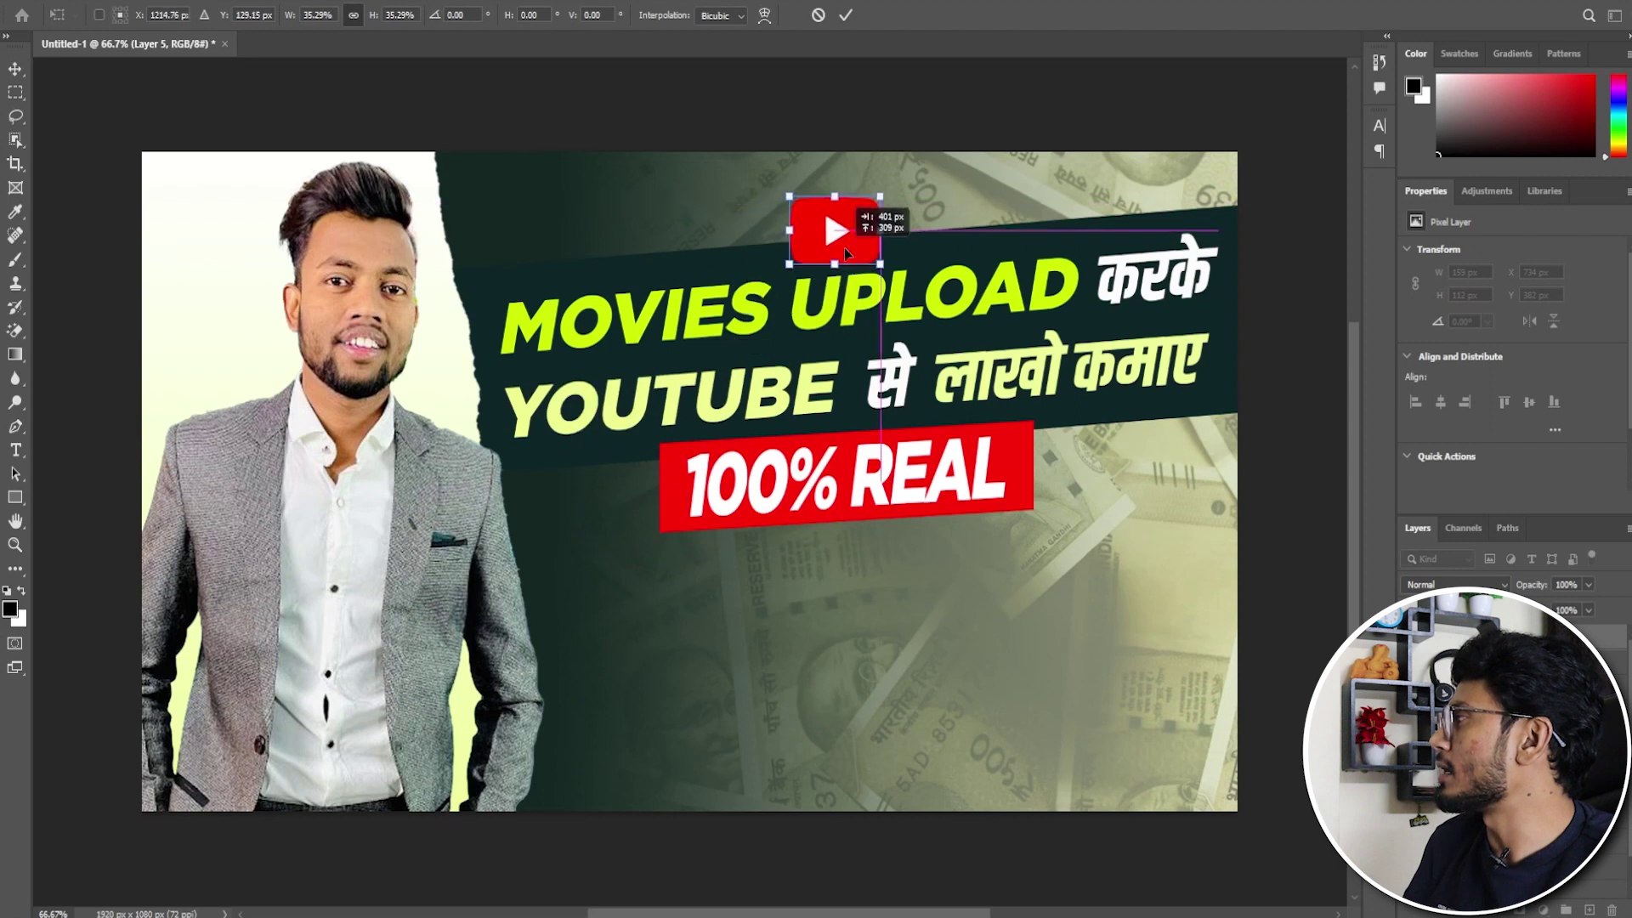
{"action": "left_click", "coordinate": [1274, 518]}
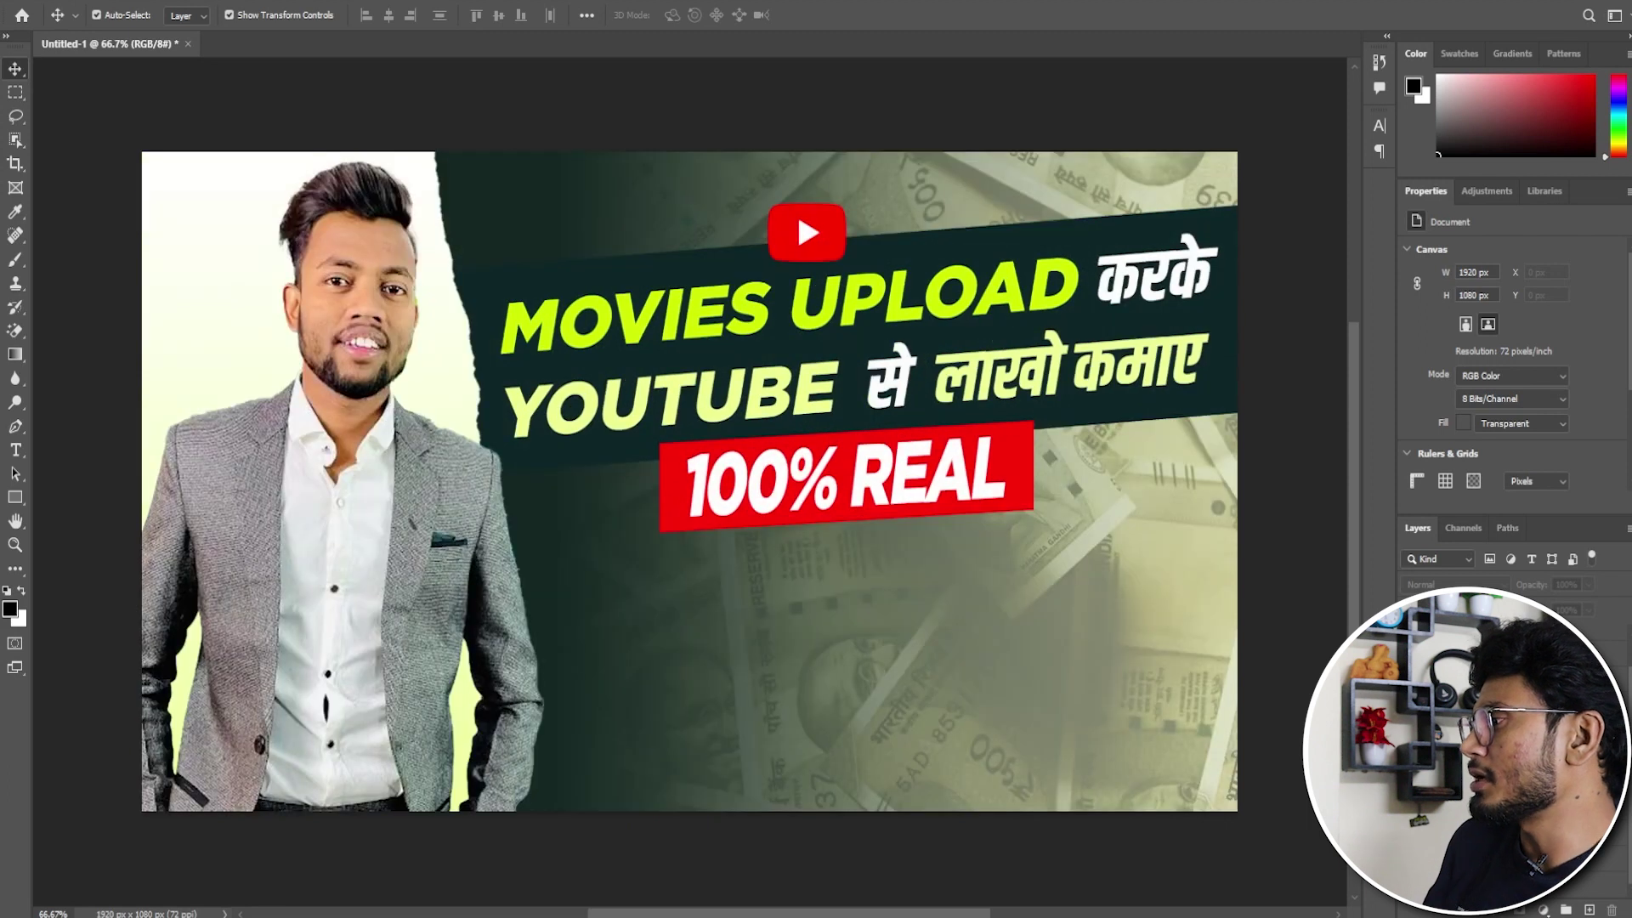
Open Blending Options for the YouTube logo layer.
{"action": "left_click", "coordinate": [797, 211]}
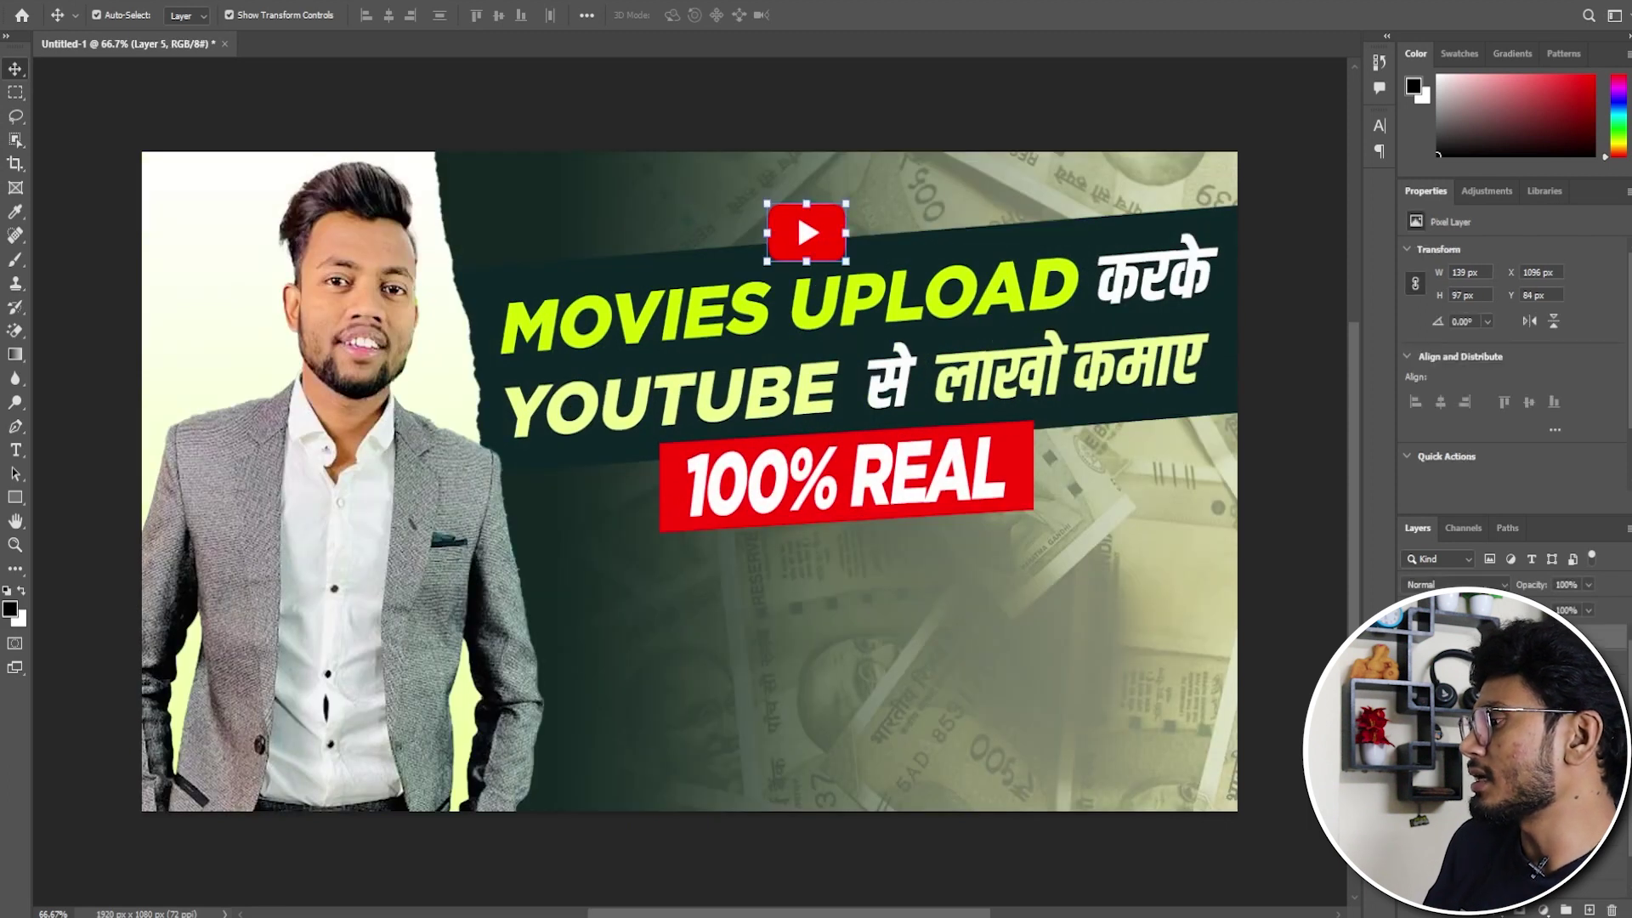
{"action": "left_click", "coordinate": [1497, 910]}
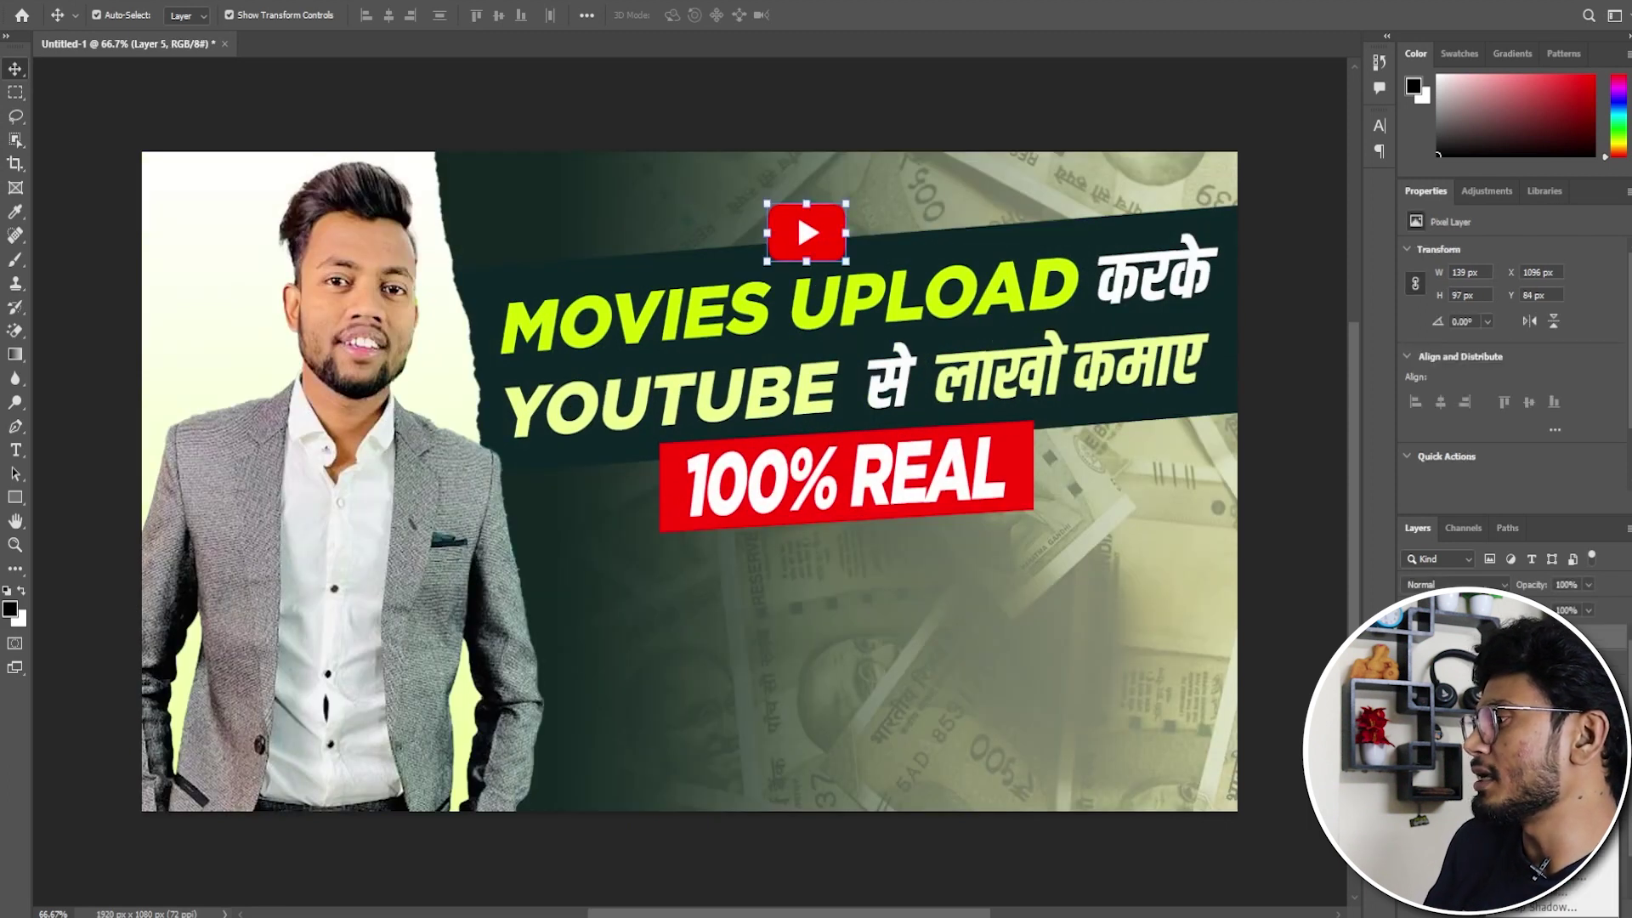
{"action": "left_click", "coordinate": [1530, 731]}
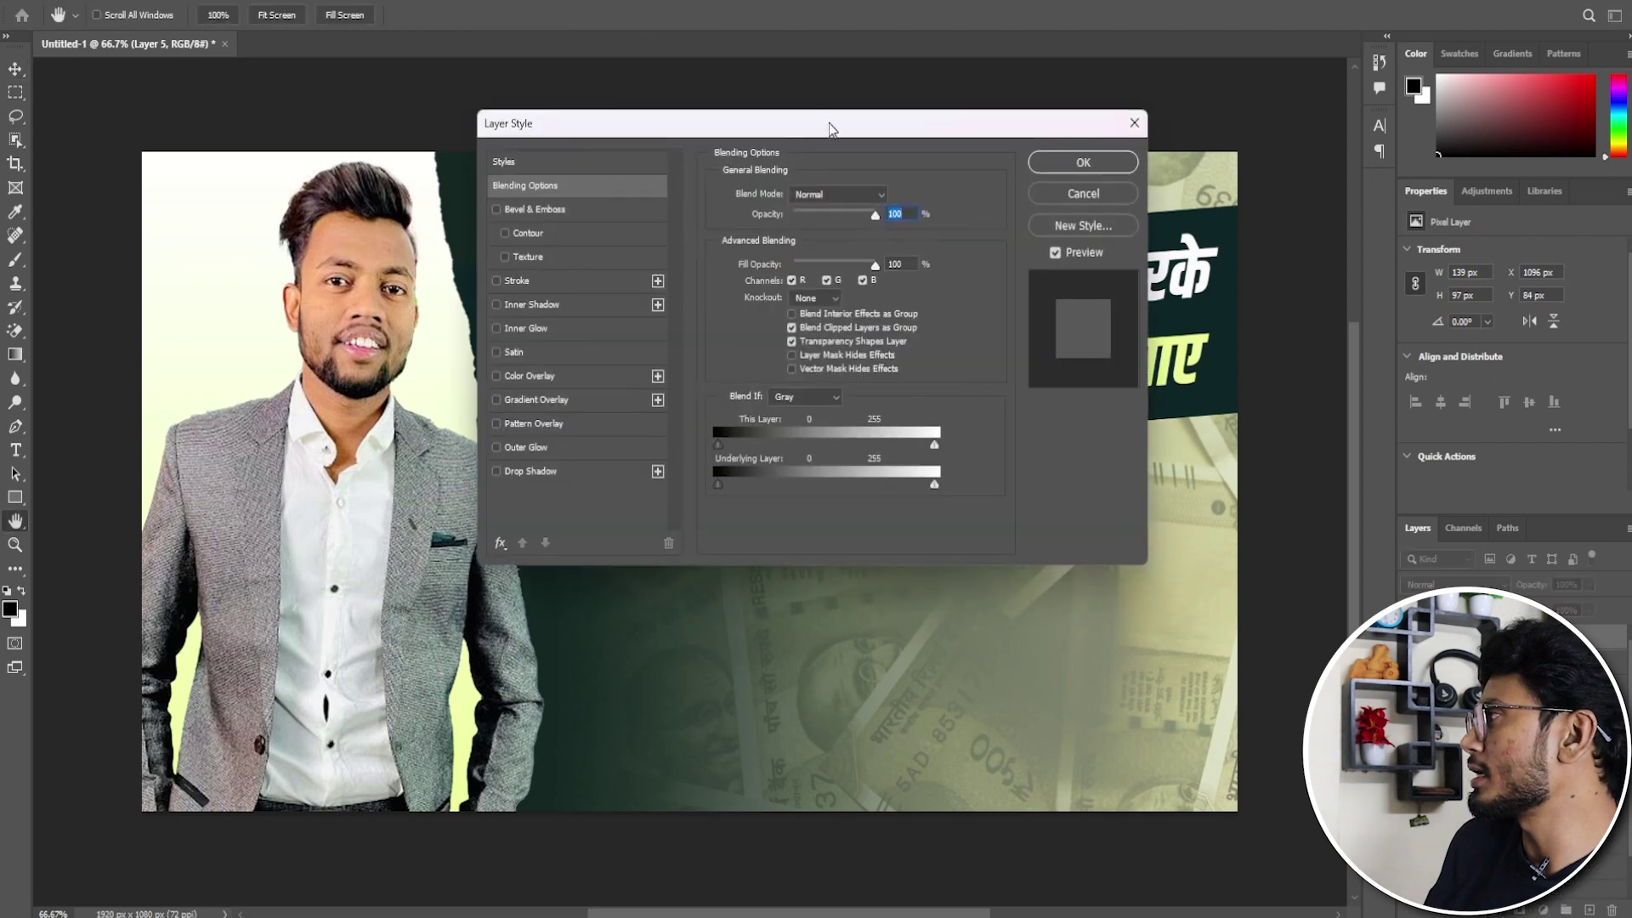
Enable Bevel & Emboss and an Inner Shadow at 46% opacity, 176° angle, 13 px distance.
{"action": "left_click_drag", "start_coordinate": [829, 128], "coordinate": [1242, 337]}
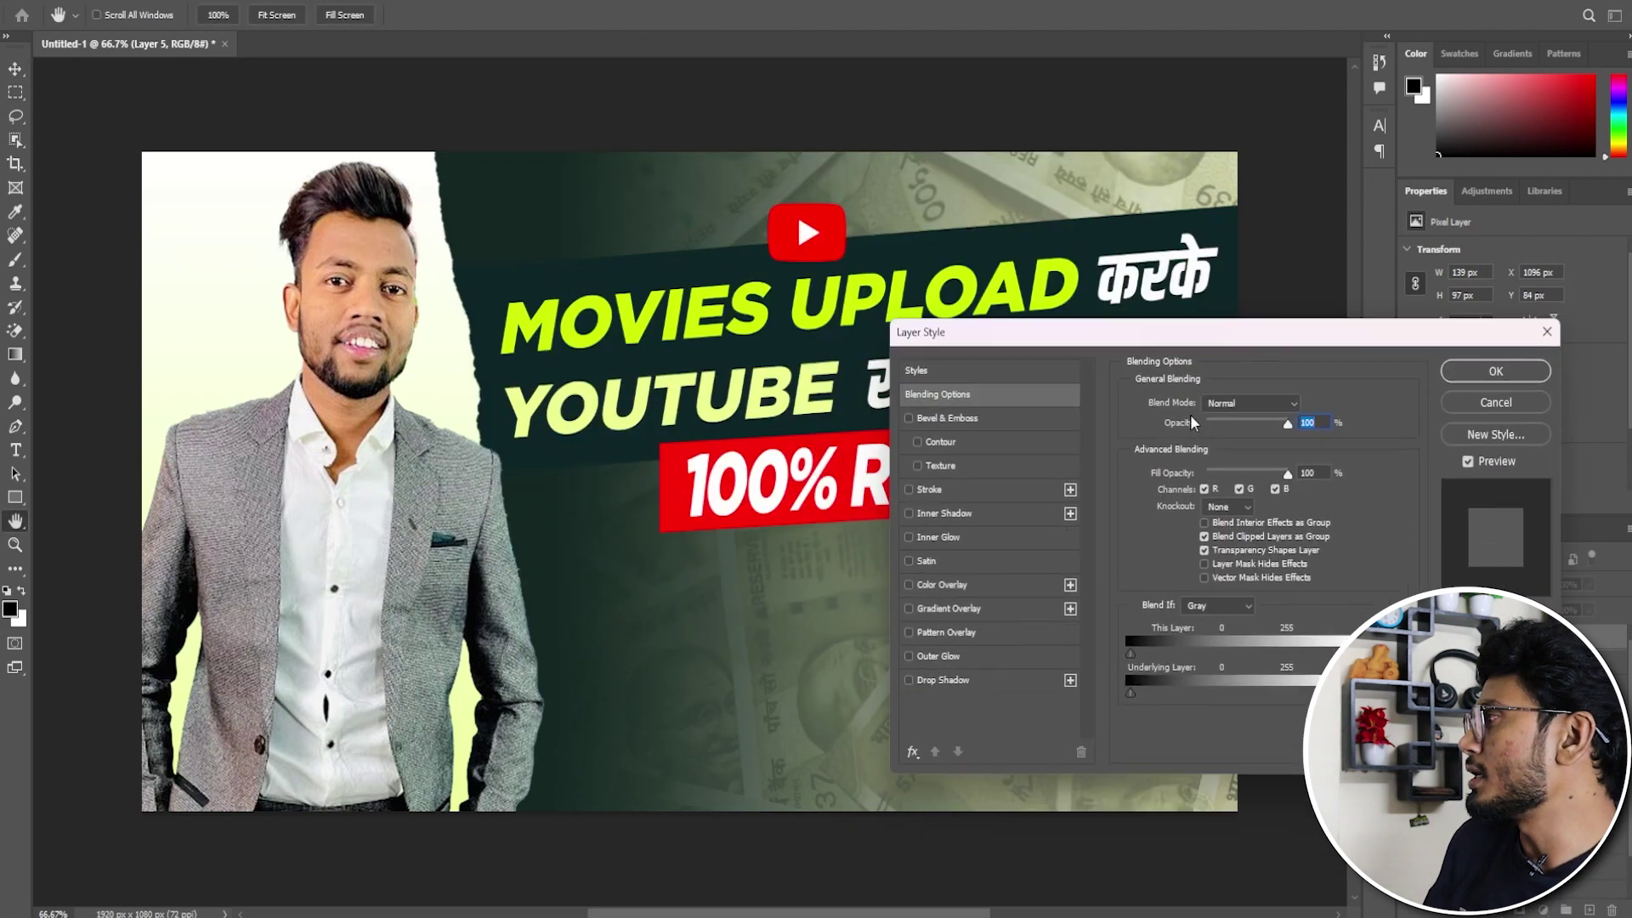
{"action": "left_click", "coordinate": [911, 420]}
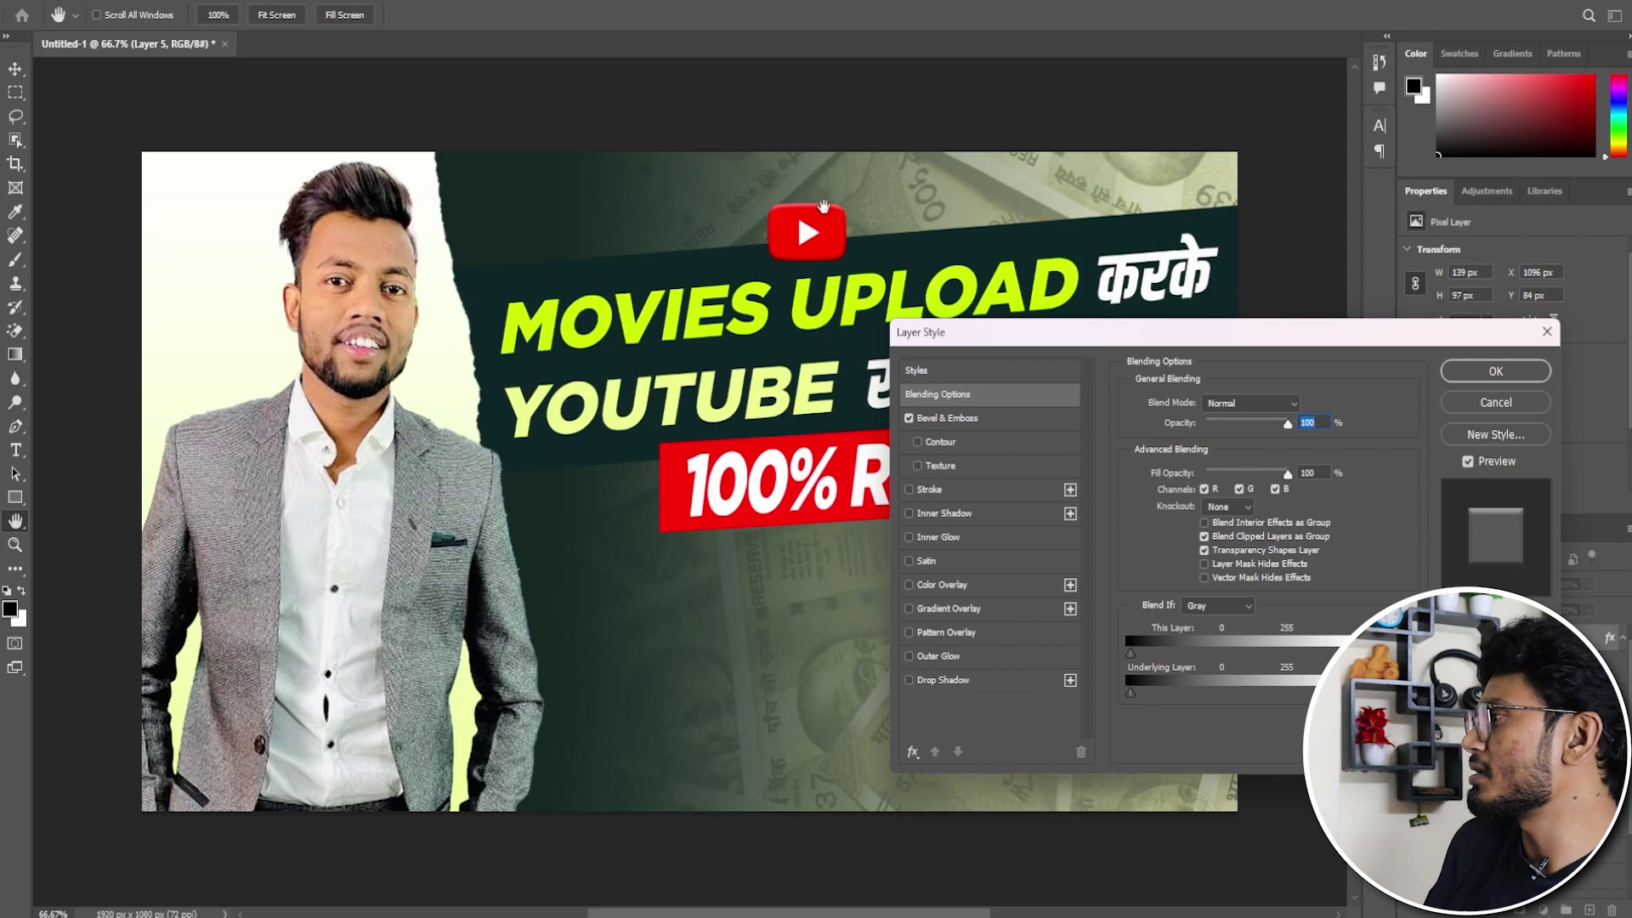
{"action": "left_click_drag", "start_coordinate": [1125, 330], "coordinate": [1177, 301]}
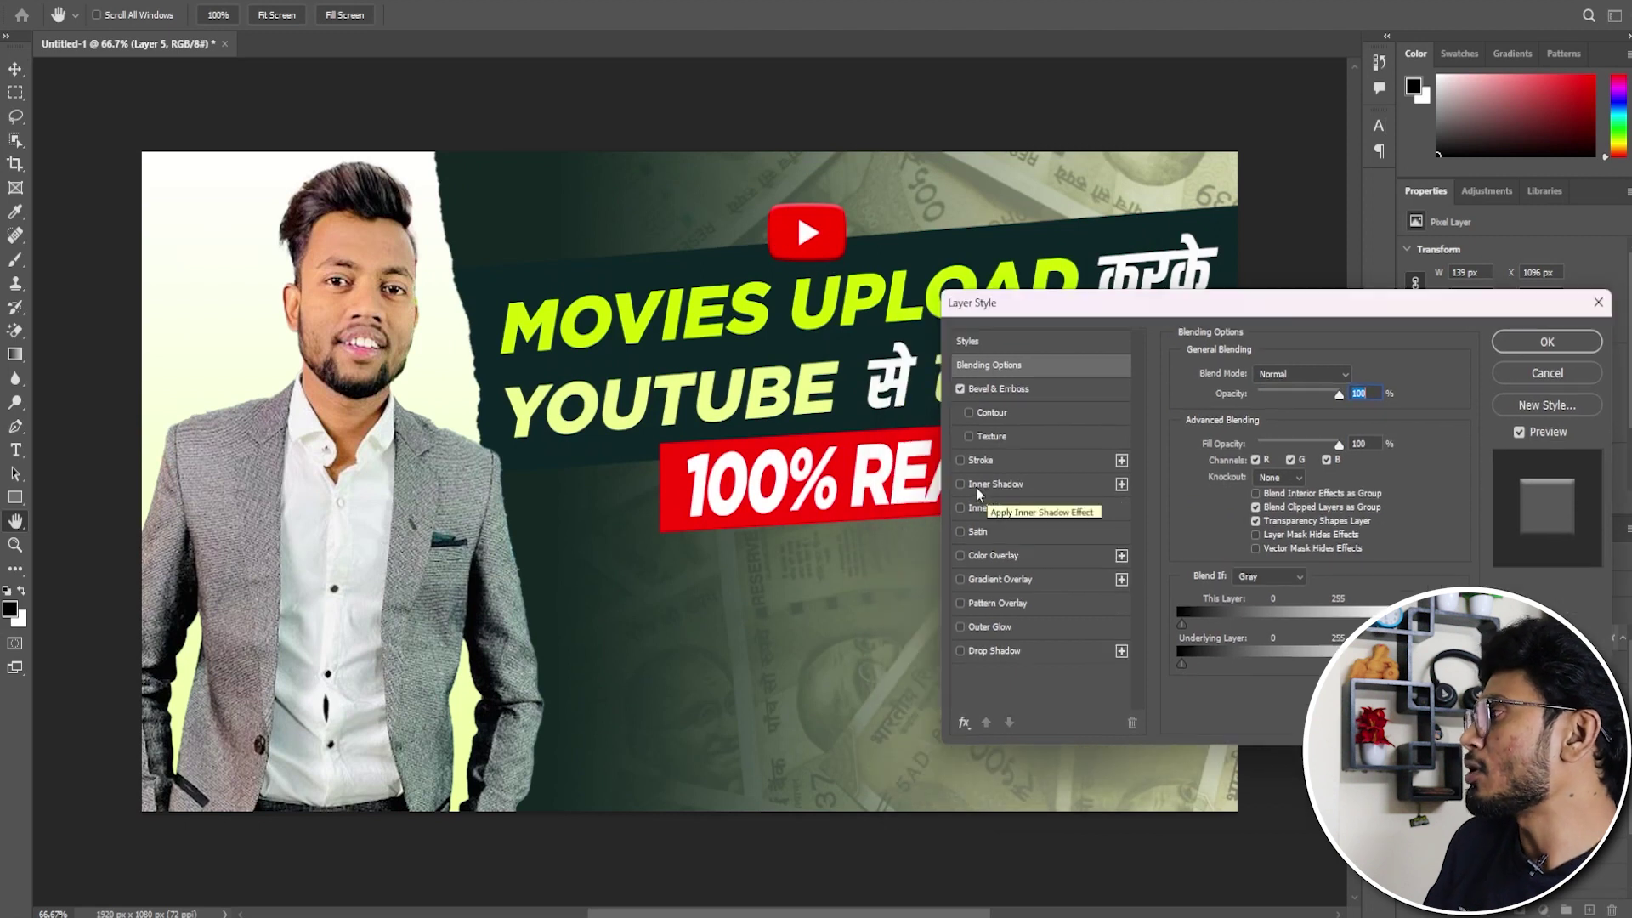
{"action": "left_click", "coordinate": [996, 486]}
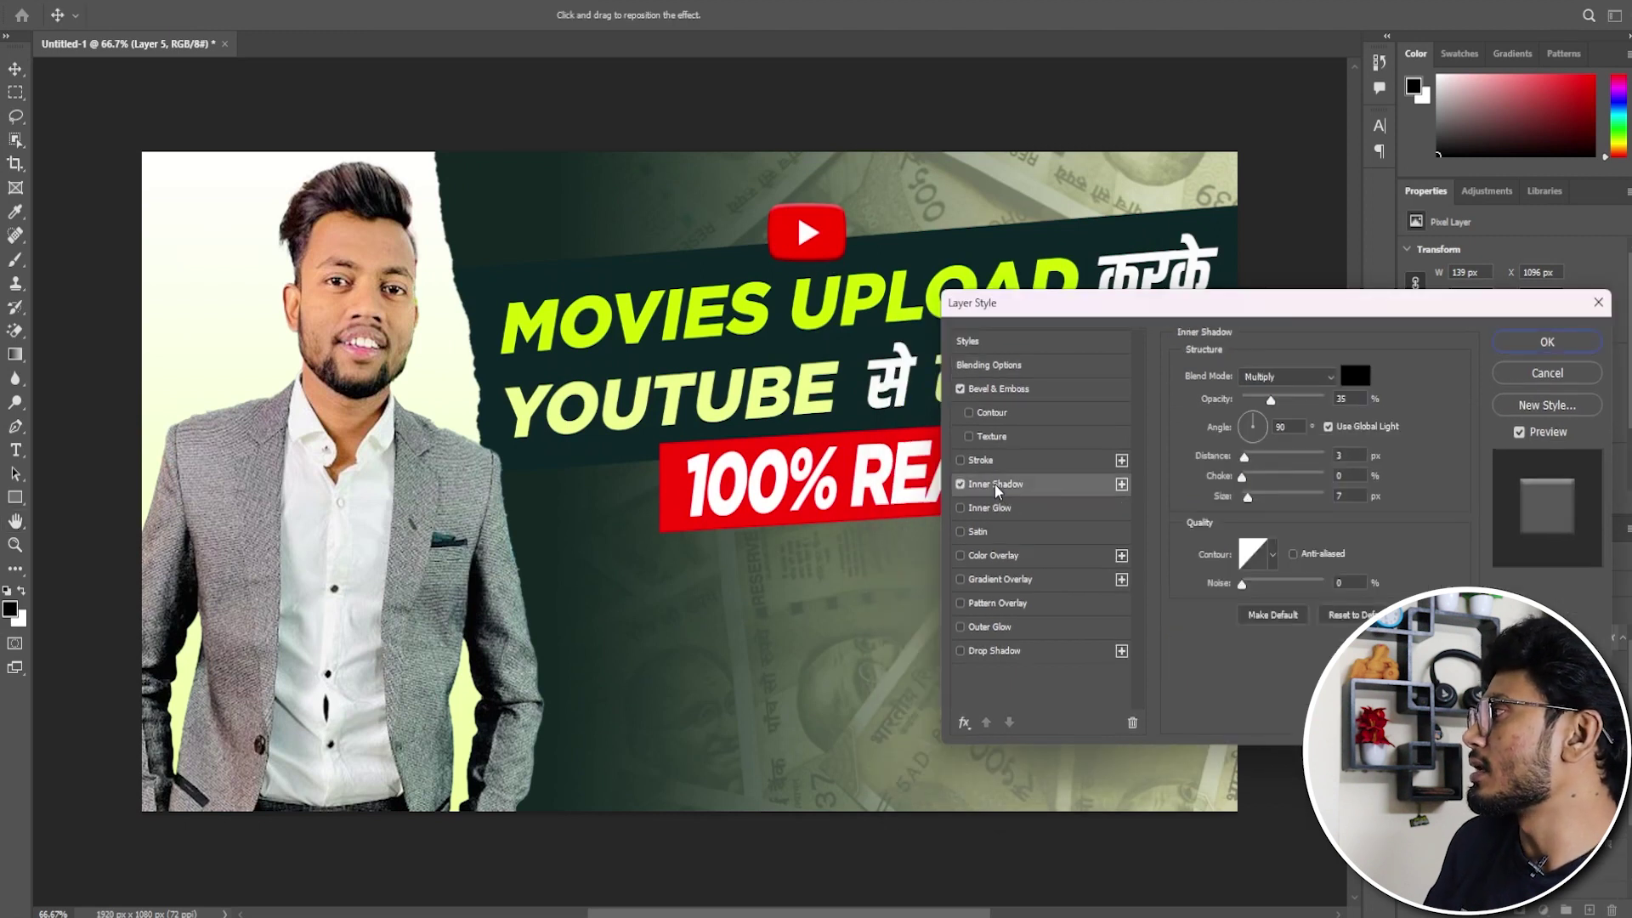
{"action": "left_click_drag", "start_coordinate": [1273, 403], "coordinate": [1294, 402]}
{"action": "left_click_drag", "start_coordinate": [1244, 457], "coordinate": [1249, 459]}
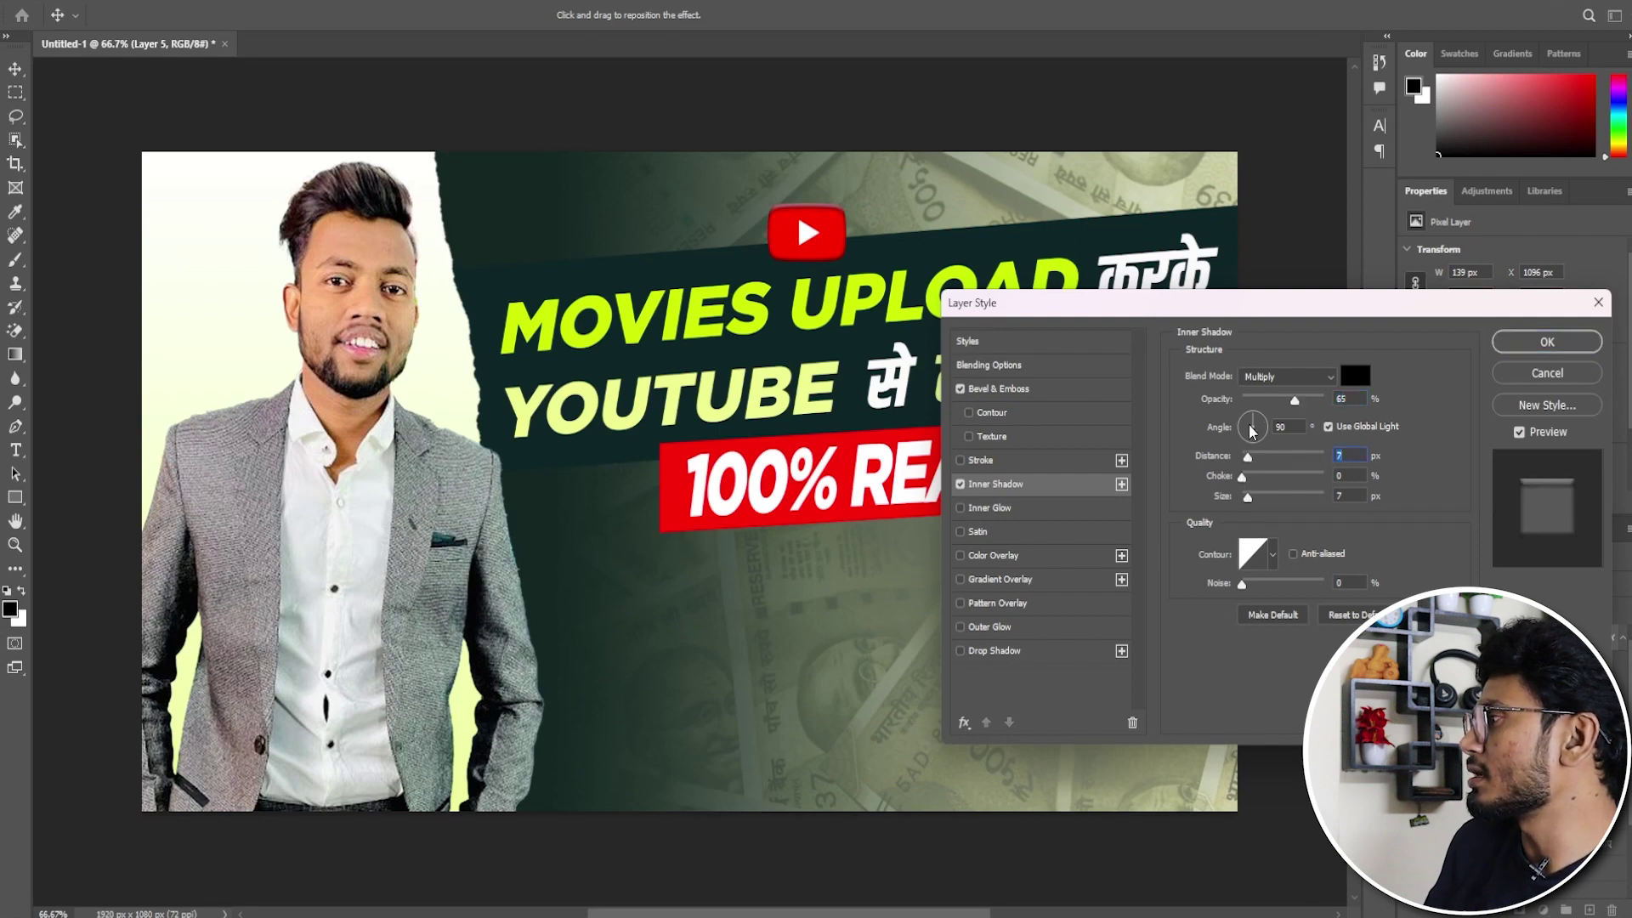
{"action": "left_click_drag", "start_coordinate": [1241, 432], "coordinate": [1257, 498]}
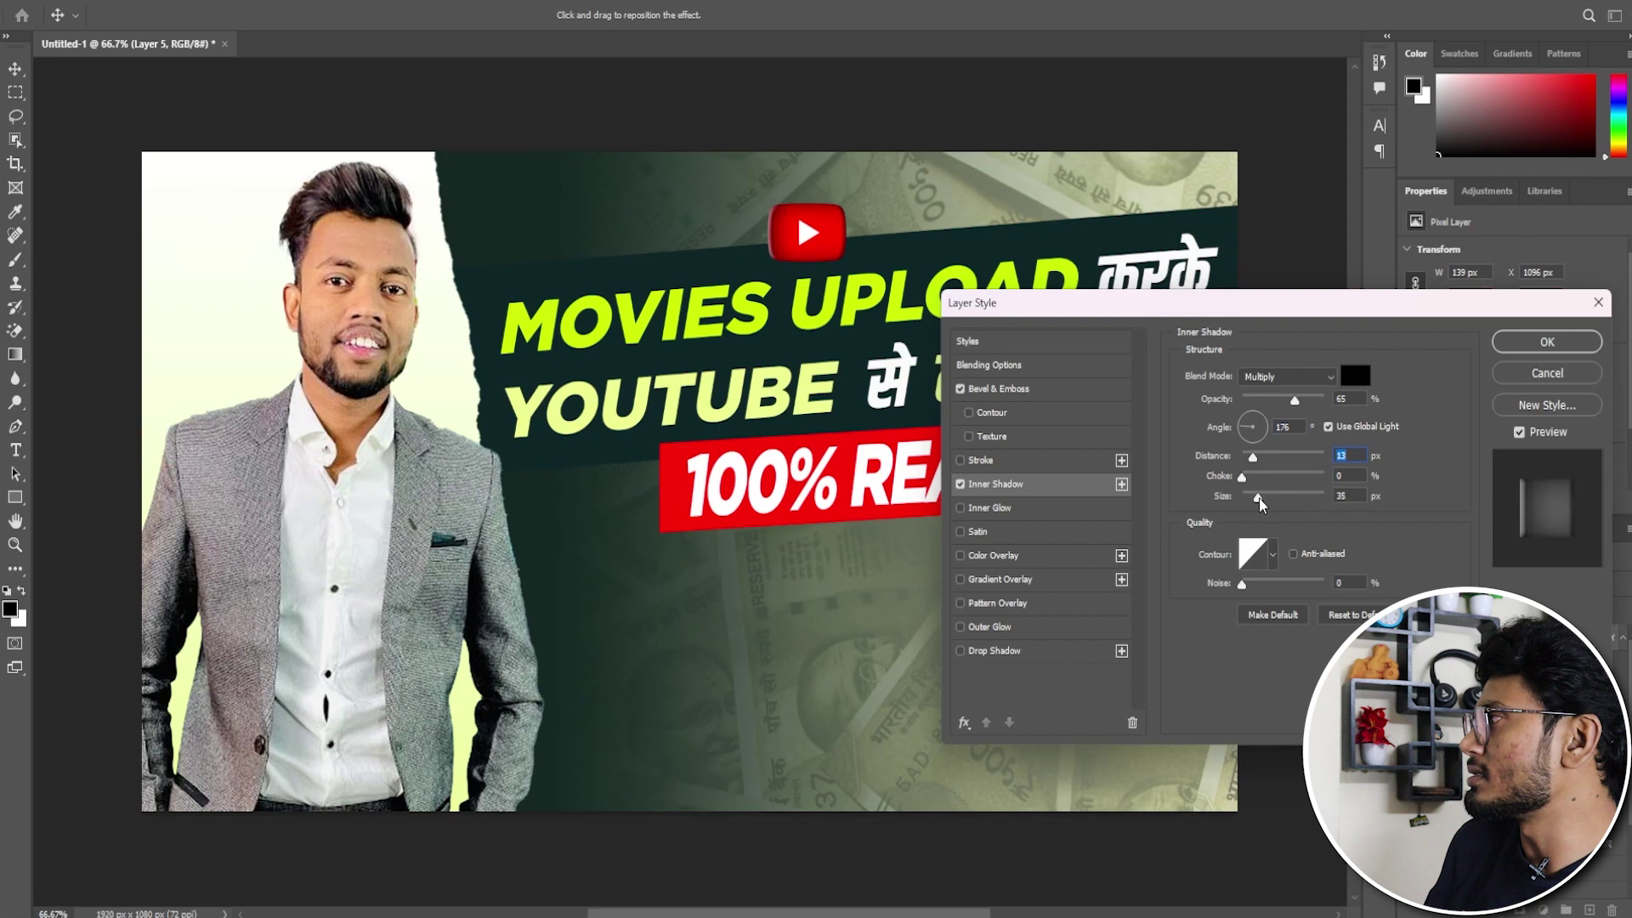
{"action": "left_click_drag", "start_coordinate": [1284, 402], "coordinate": [1279, 401]}
Set the bevel to depth 32% and size 27 px, then apply the styles.
{"action": "left_click", "coordinate": [1037, 392]}
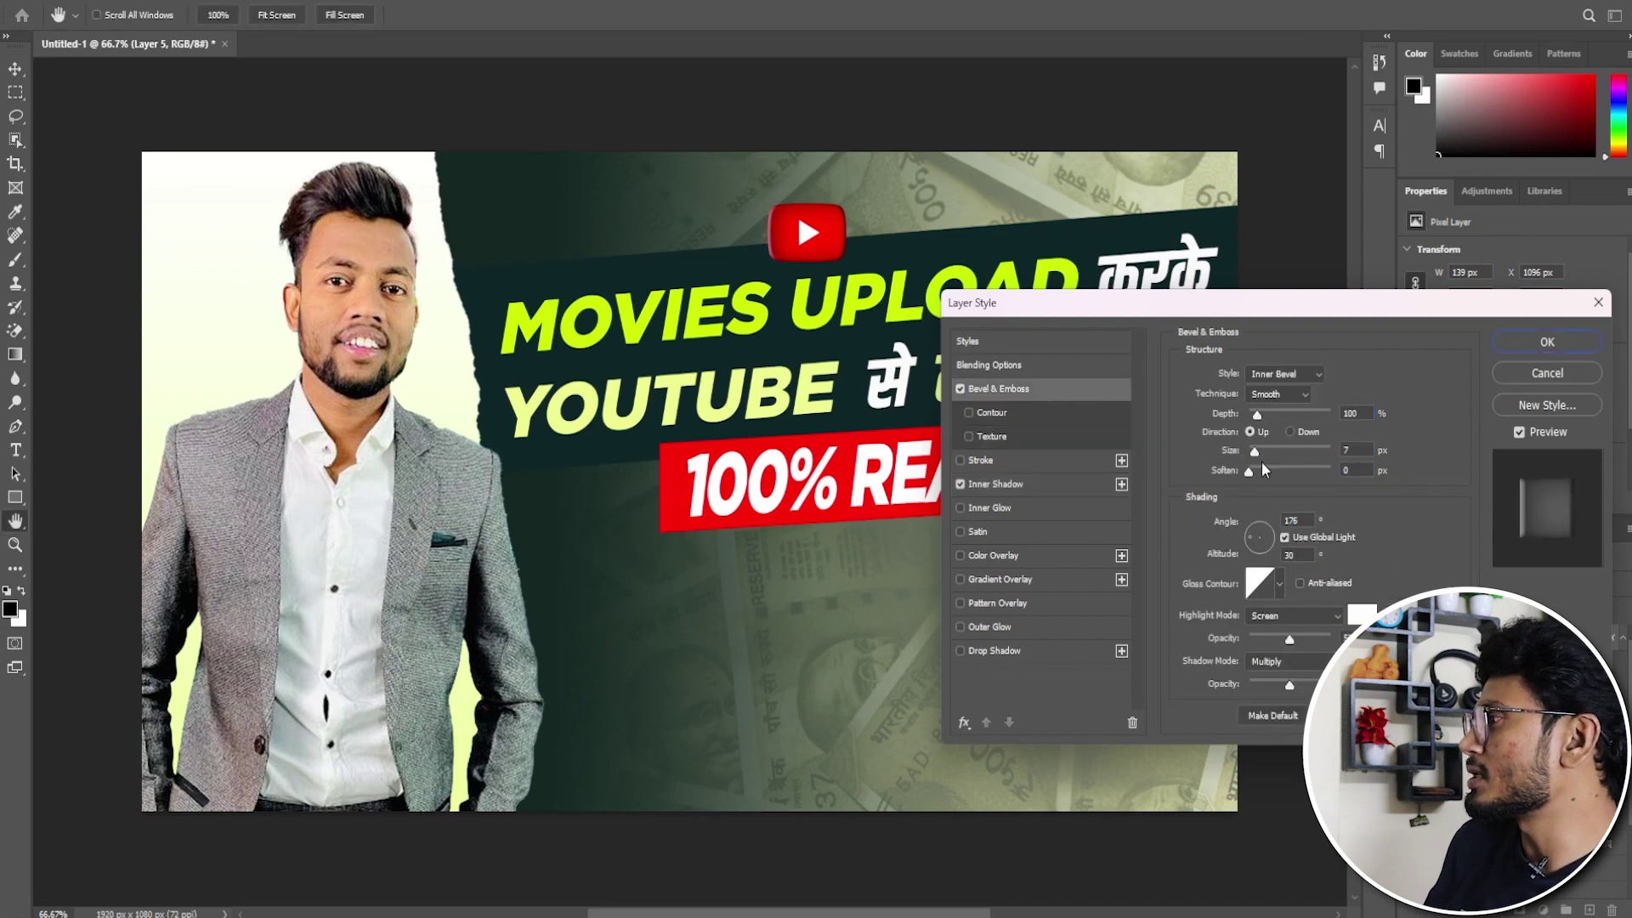
{"action": "mouse_move", "coordinate": [1257, 415]}
{"action": "left_mouse_down"}
{"action": "mouse_move", "coordinate": [1266, 455]}
{"action": "mouse_move", "coordinate": [1251, 415]}
{"action": "left_mouse_up"}
{"action": "left_click_drag", "start_coordinate": [1277, 451], "coordinate": [1262, 451]}
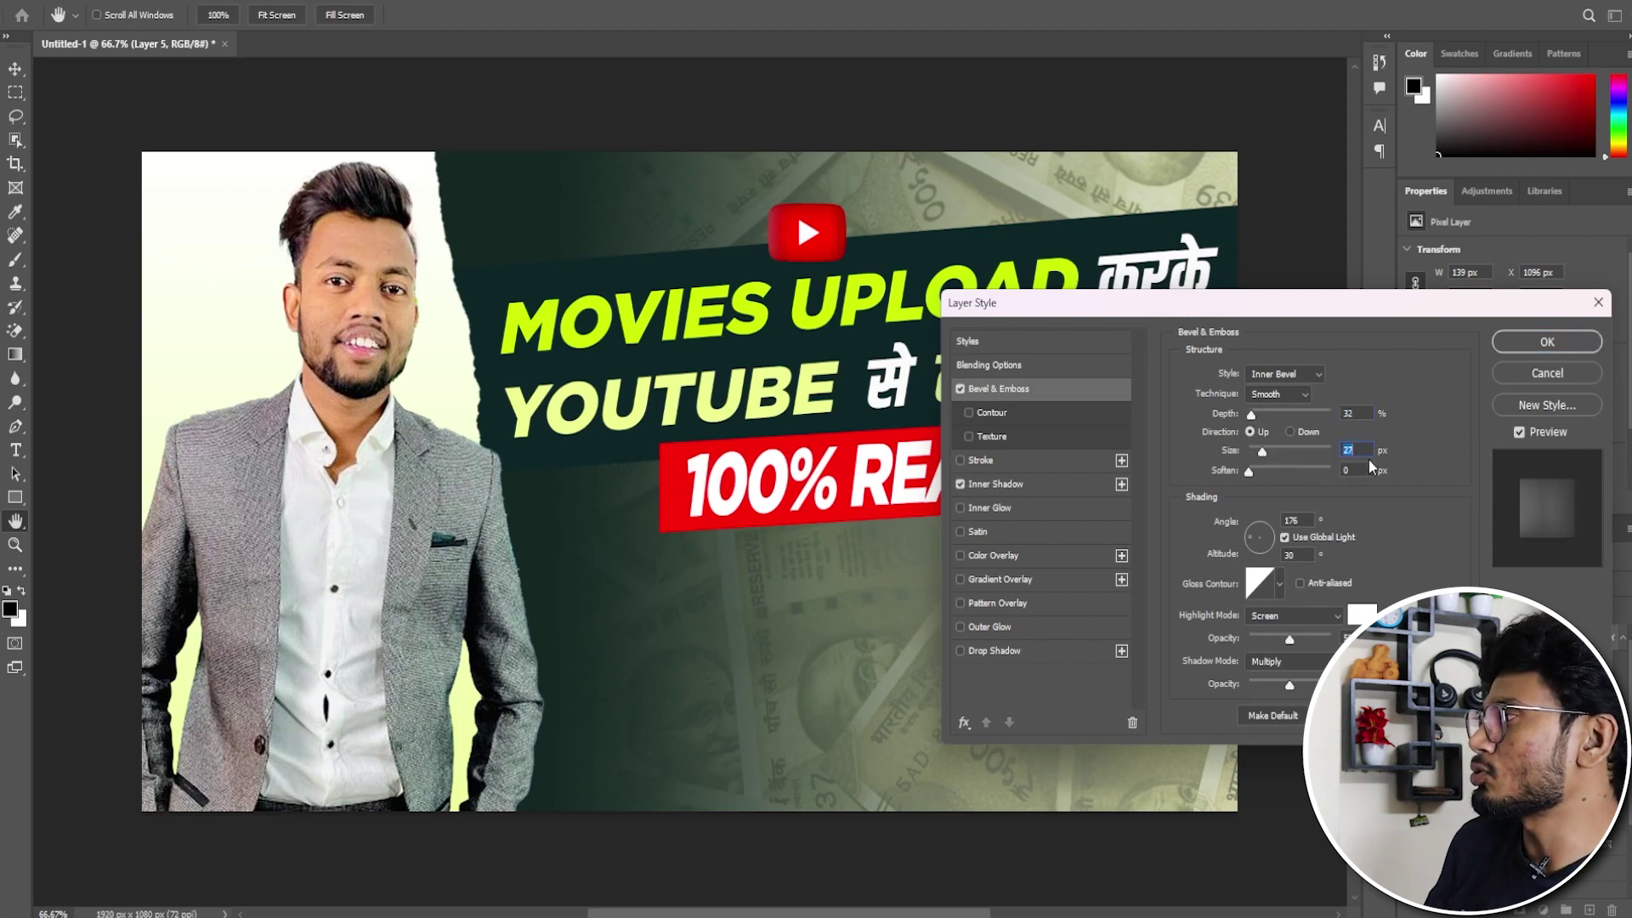
{"action": "left_click", "coordinate": [1023, 487]}
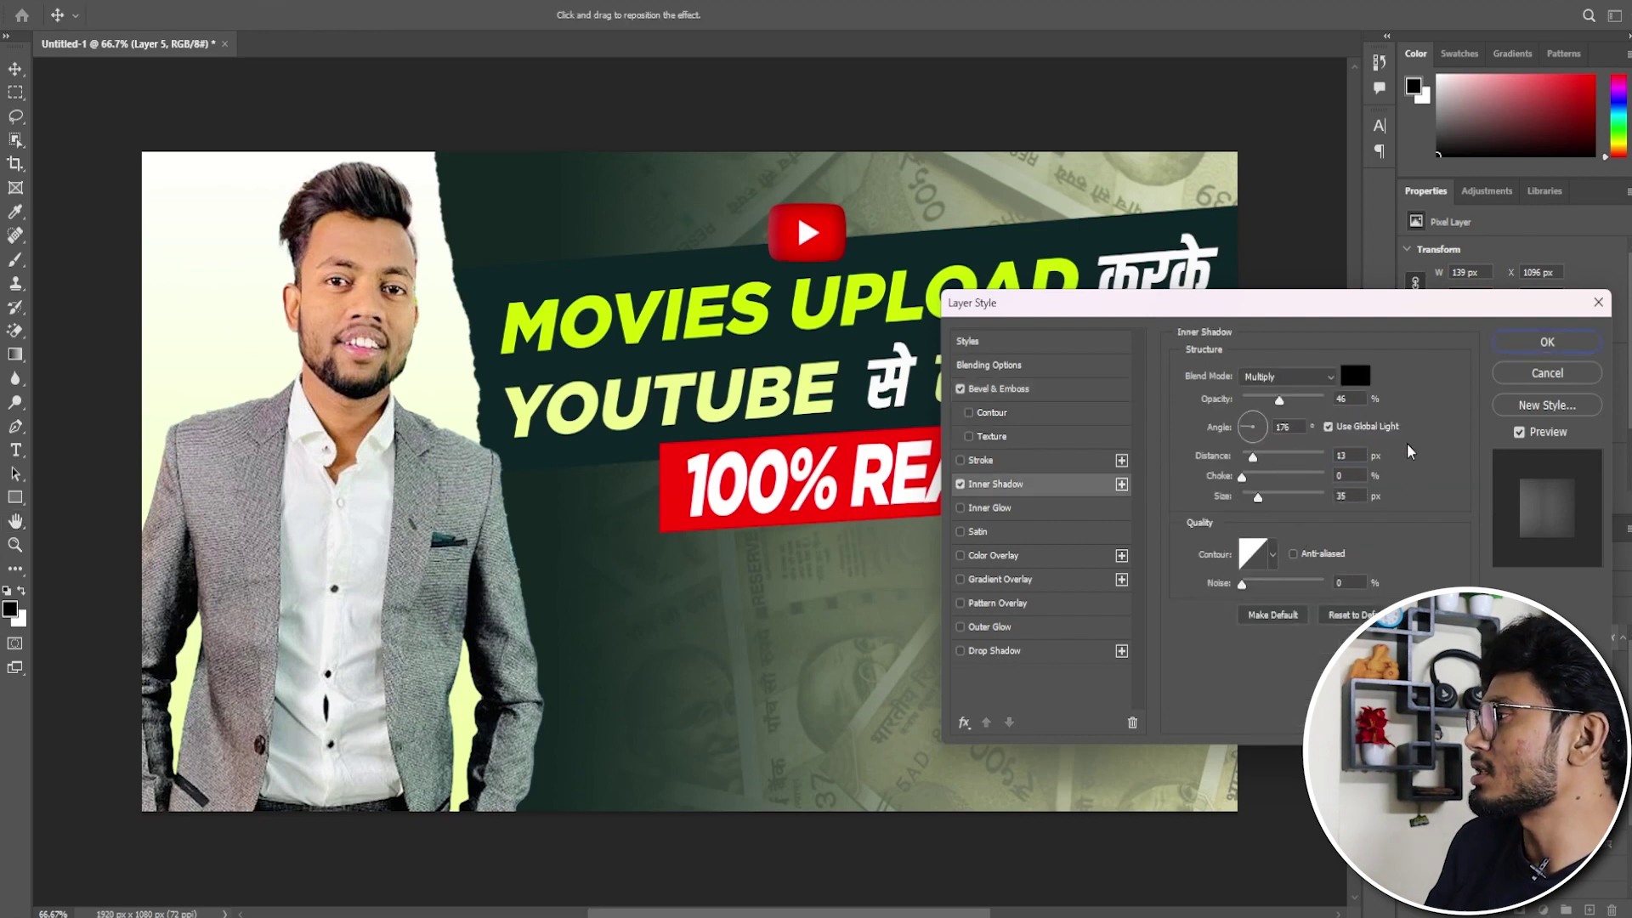
{"action": "left_click", "coordinate": [1539, 346]}
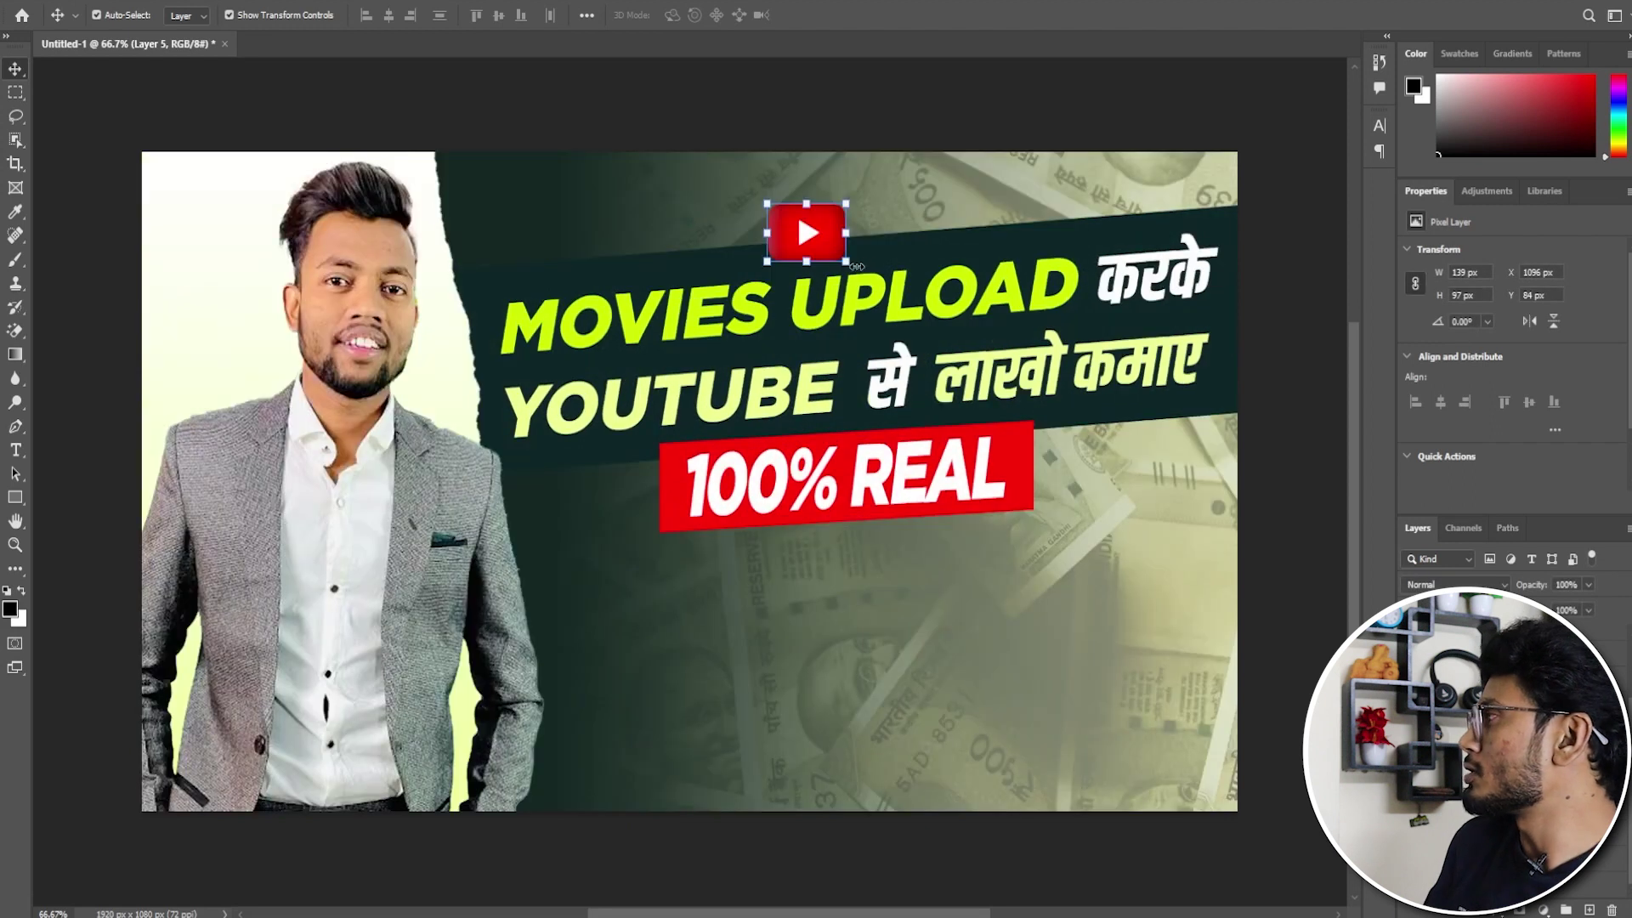
Enlarge the YouTube logo to about 148x119 px and move it up-left.
{"action": "key", "text": "ctrl+t"}
{"action": "mouse_move", "coordinate": [846, 261]}
{"action": "left_mouse_down"}
{"action": "mouse_move", "coordinate": [858, 277]}
{"action": "mouse_move", "coordinate": [820, 238]}
{"action": "left_mouse_up"}
{"action": "key", "text": "Return"}
{"action": "left_click", "coordinate": [999, 119]}
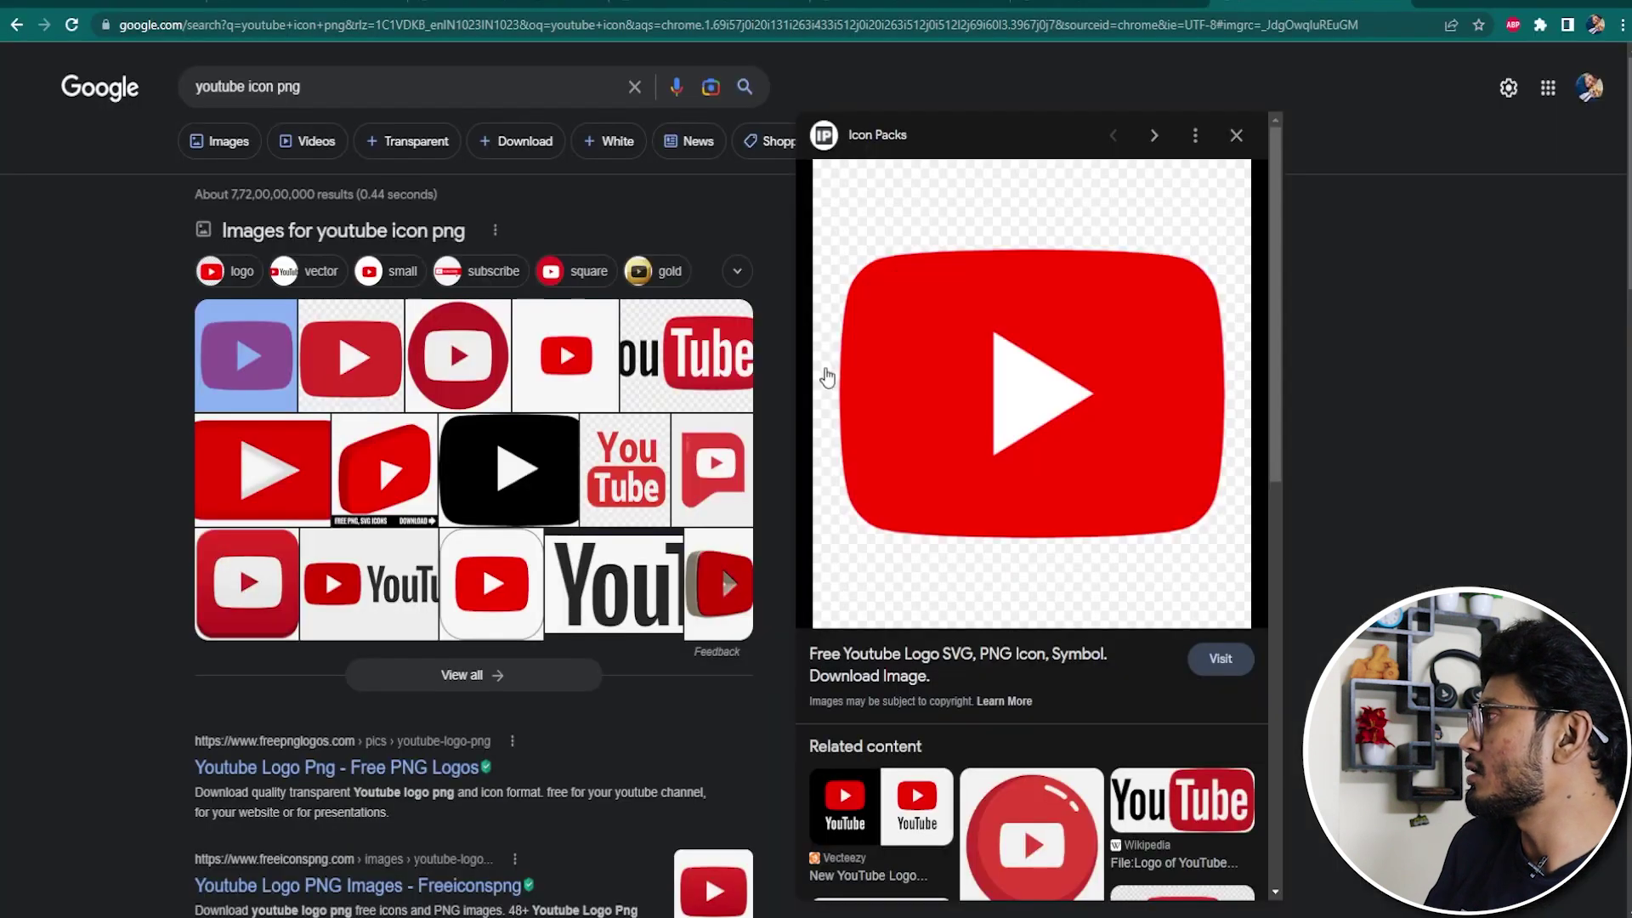
Search Google Images for 'note vector png', then refine it to 'rupee note vector png'.
{"action": "type", "text": "note vector"}
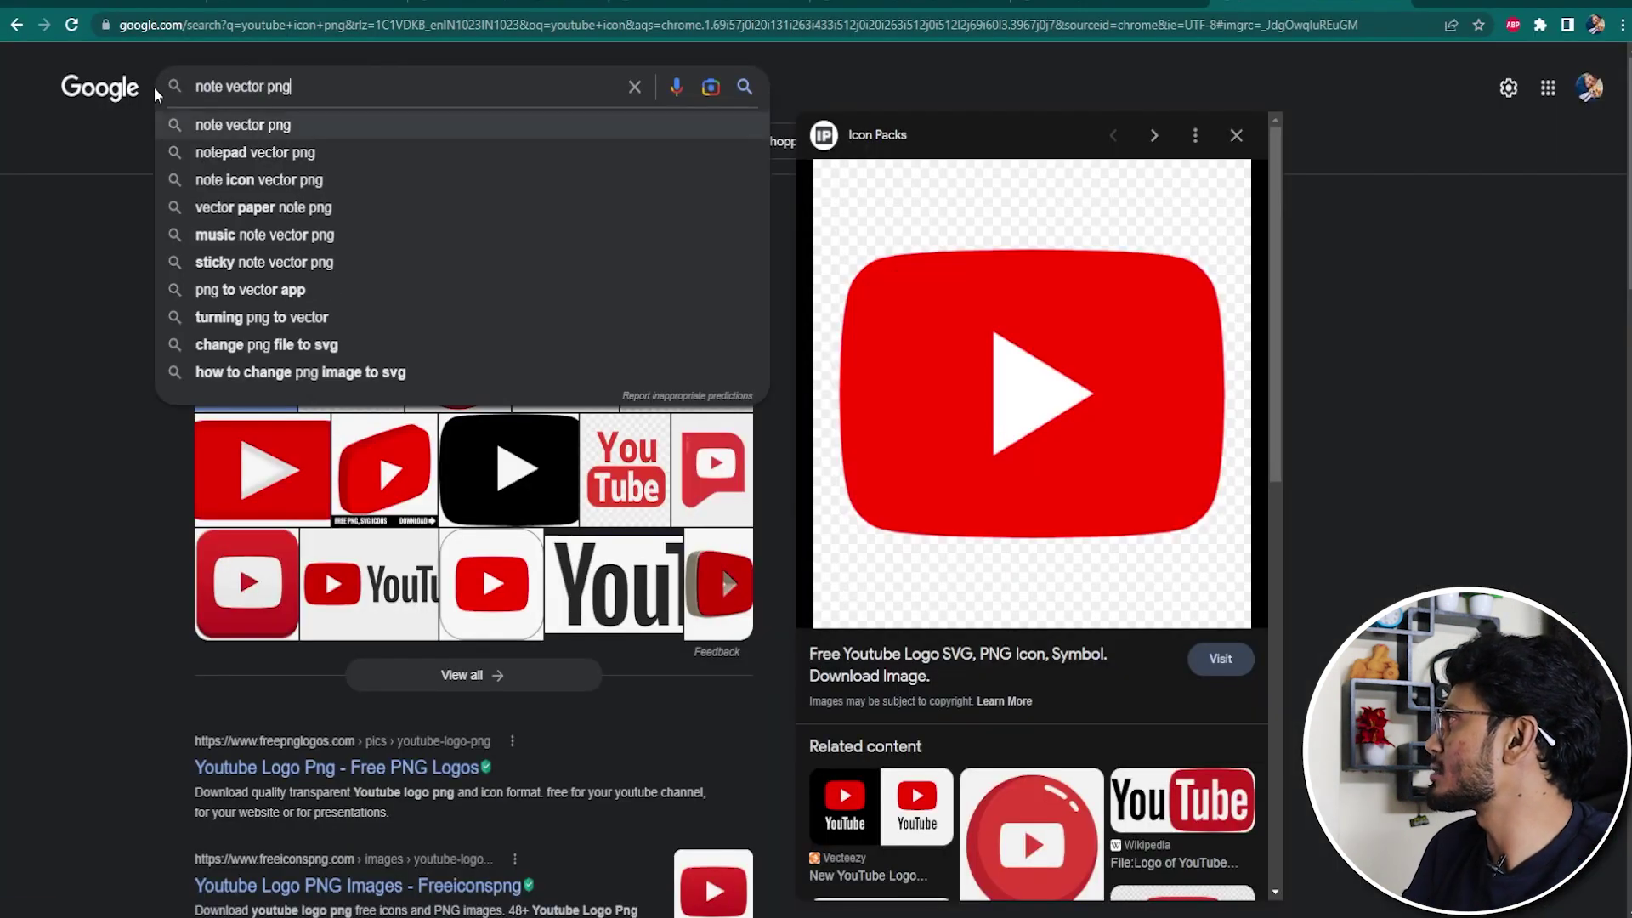
{"action": "key", "text": "Return"}
{"action": "scroll", "coordinate": [850, 382], "scroll_direction": "down", "scroll_amount": 5}
{"action": "scroll", "coordinate": [874, 396], "scroll_direction": "down", "scroll_amount": 5}
{"action": "left_click", "coordinate": [359, 86]}
{"action": "key", "text": "Home"}
{"action": "type", "text": "rupee"}
{"action": "key", "text": "Return"}
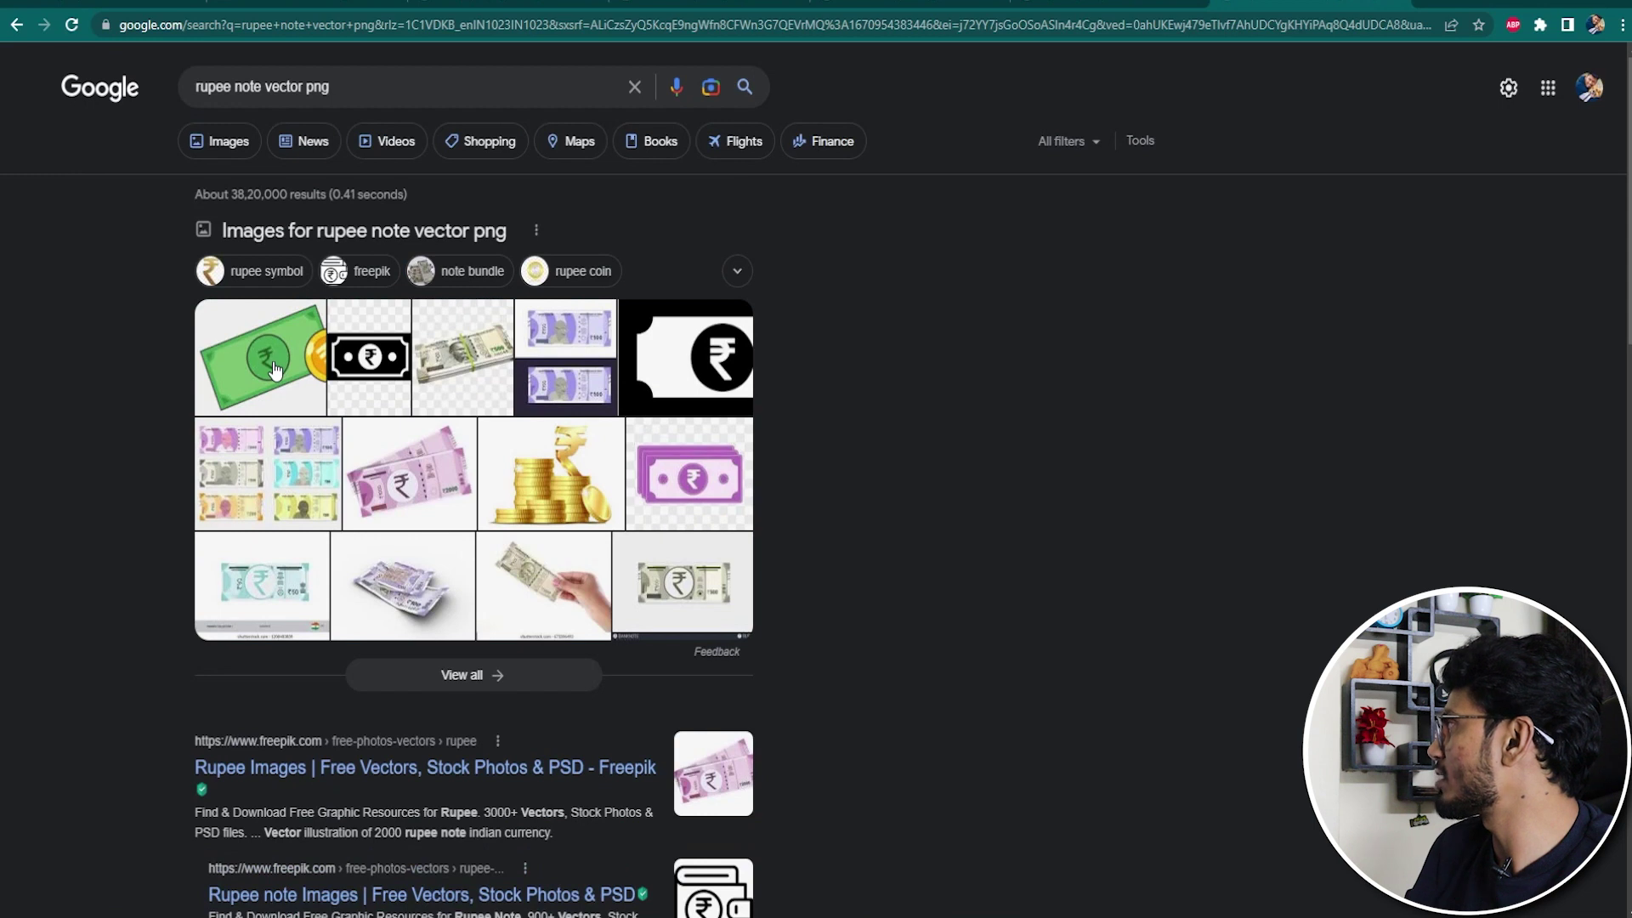
Find Alamy's flat cartoon green banknotes set in the image results and copy it.
{"action": "left_click", "coordinate": [219, 141]}
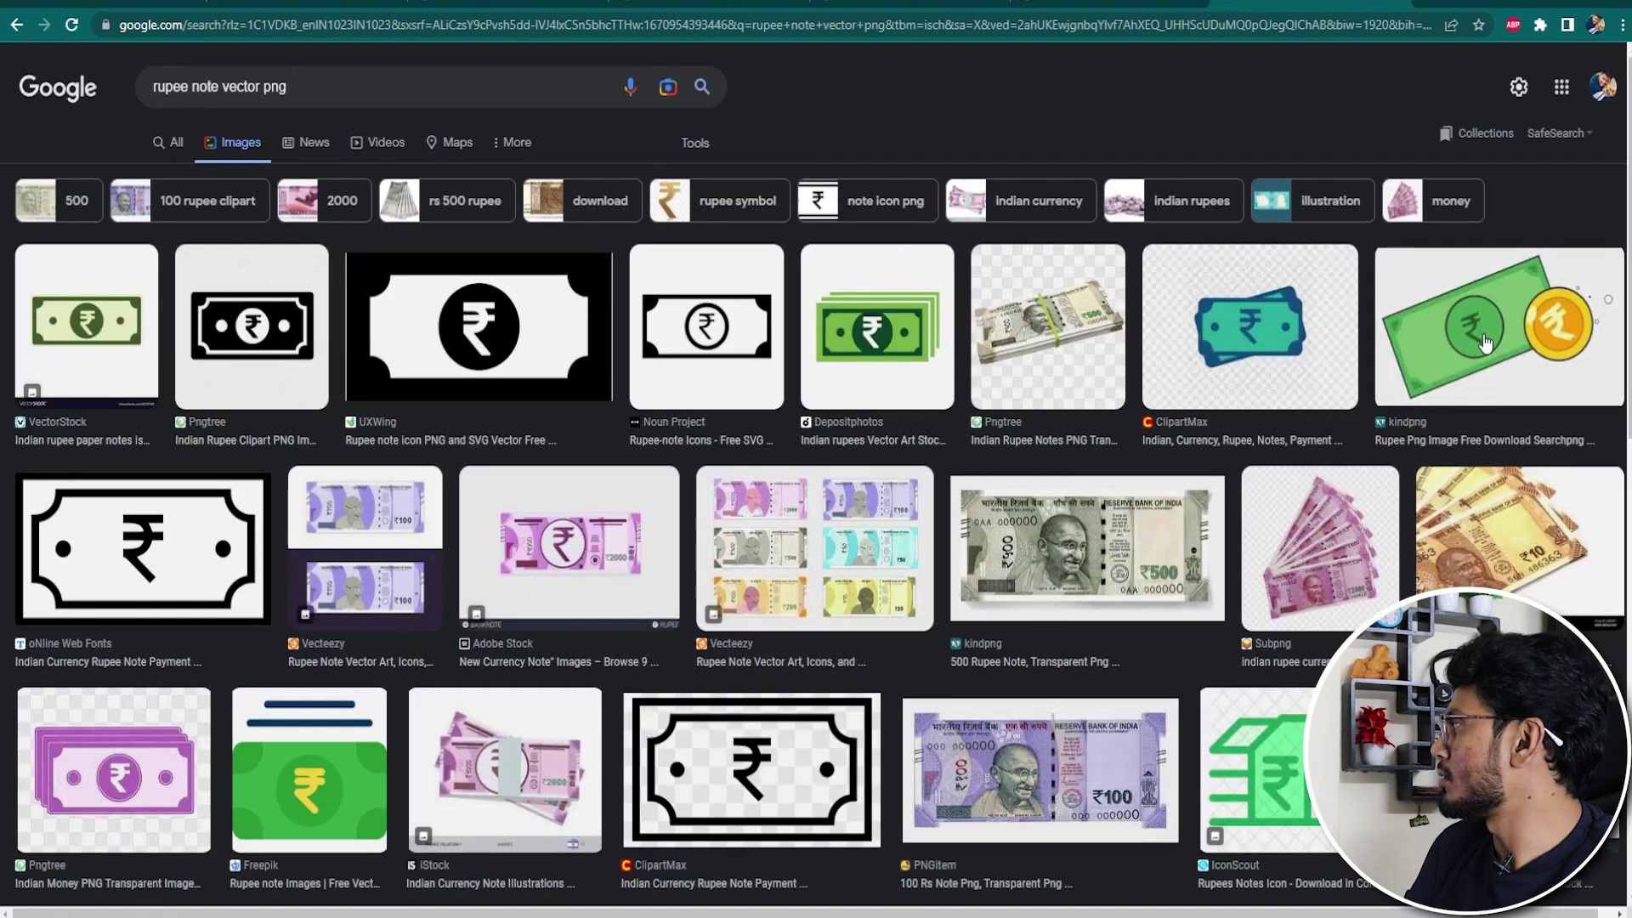
{"action": "scroll", "coordinate": [819, 467], "scroll_direction": "down", "scroll_amount": 5}
{"action": "scroll", "coordinate": [819, 466], "scroll_direction": "down", "scroll_amount": 3}
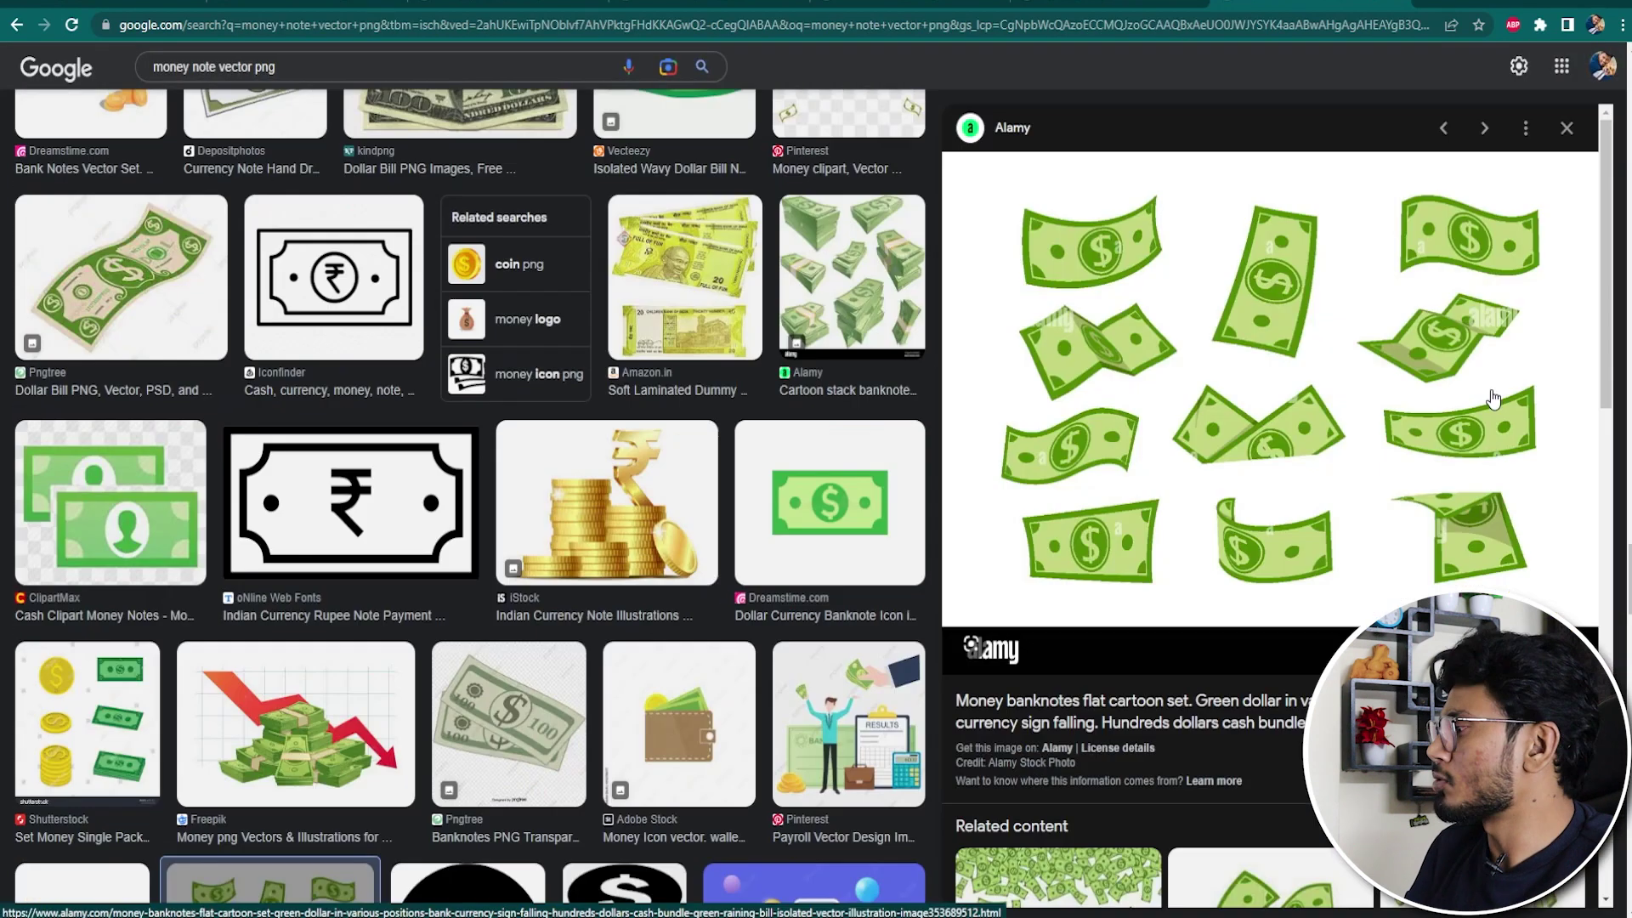
{"action": "scroll", "coordinate": [1493, 408], "scroll_direction": "down", "scroll_amount": 5}
{"action": "scroll", "coordinate": [1488, 484], "scroll_direction": "down", "scroll_amount": 5}
{"action": "scroll", "coordinate": [1487, 485], "scroll_direction": "down", "scroll_amount": 5}
{"action": "left_click", "coordinate": [1451, 279]}
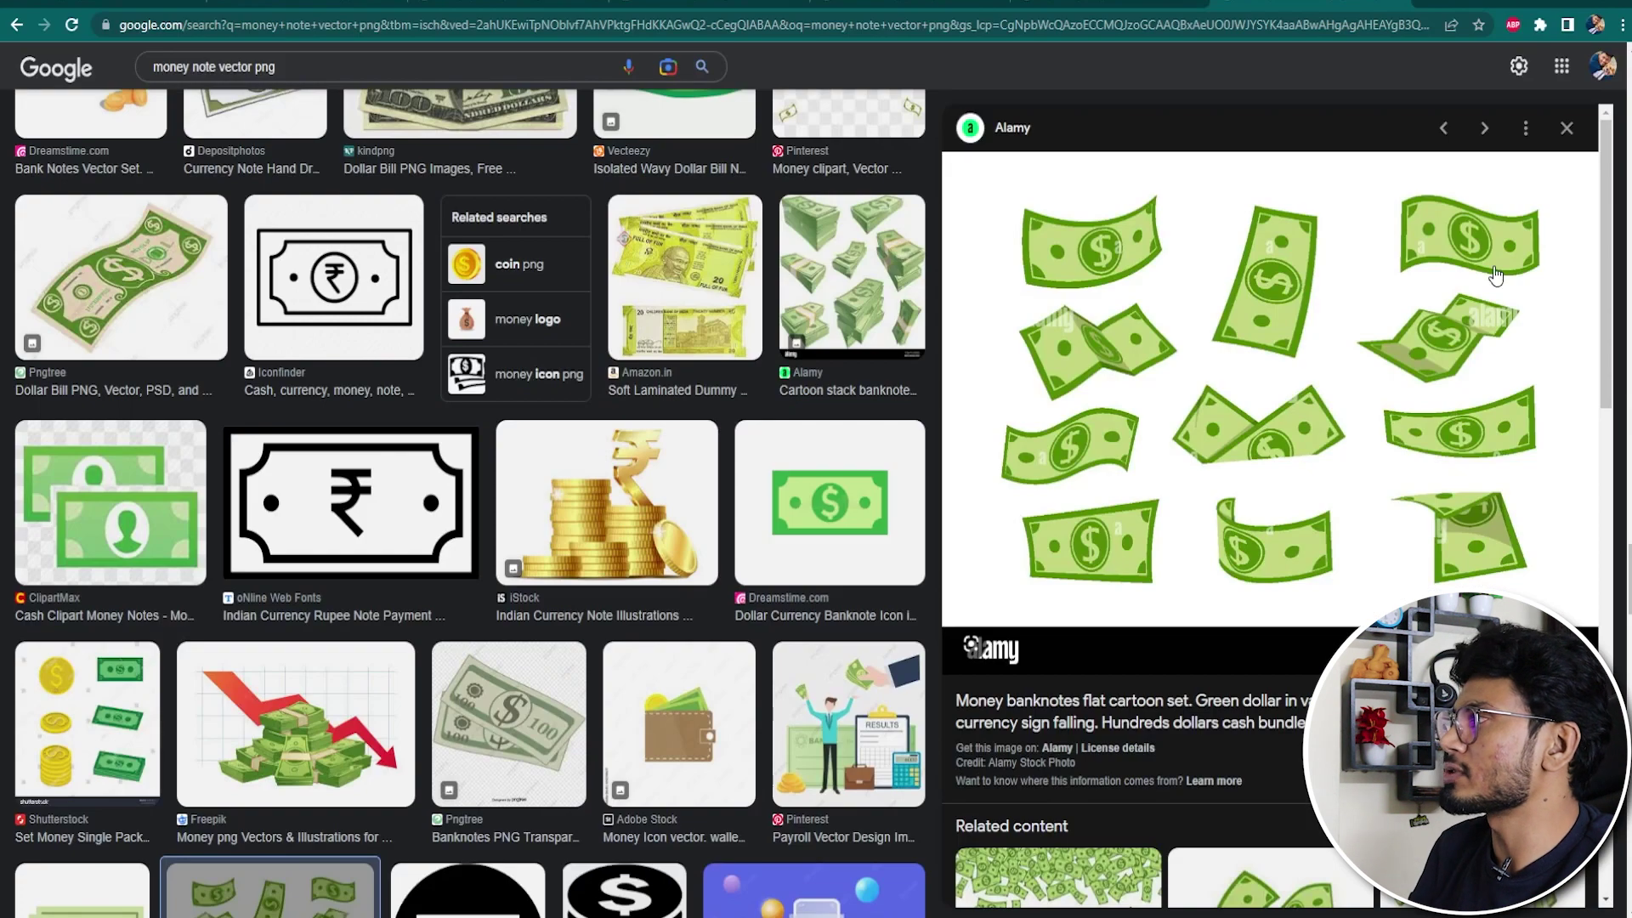
{"action": "right_click", "coordinate": [1261, 237]}
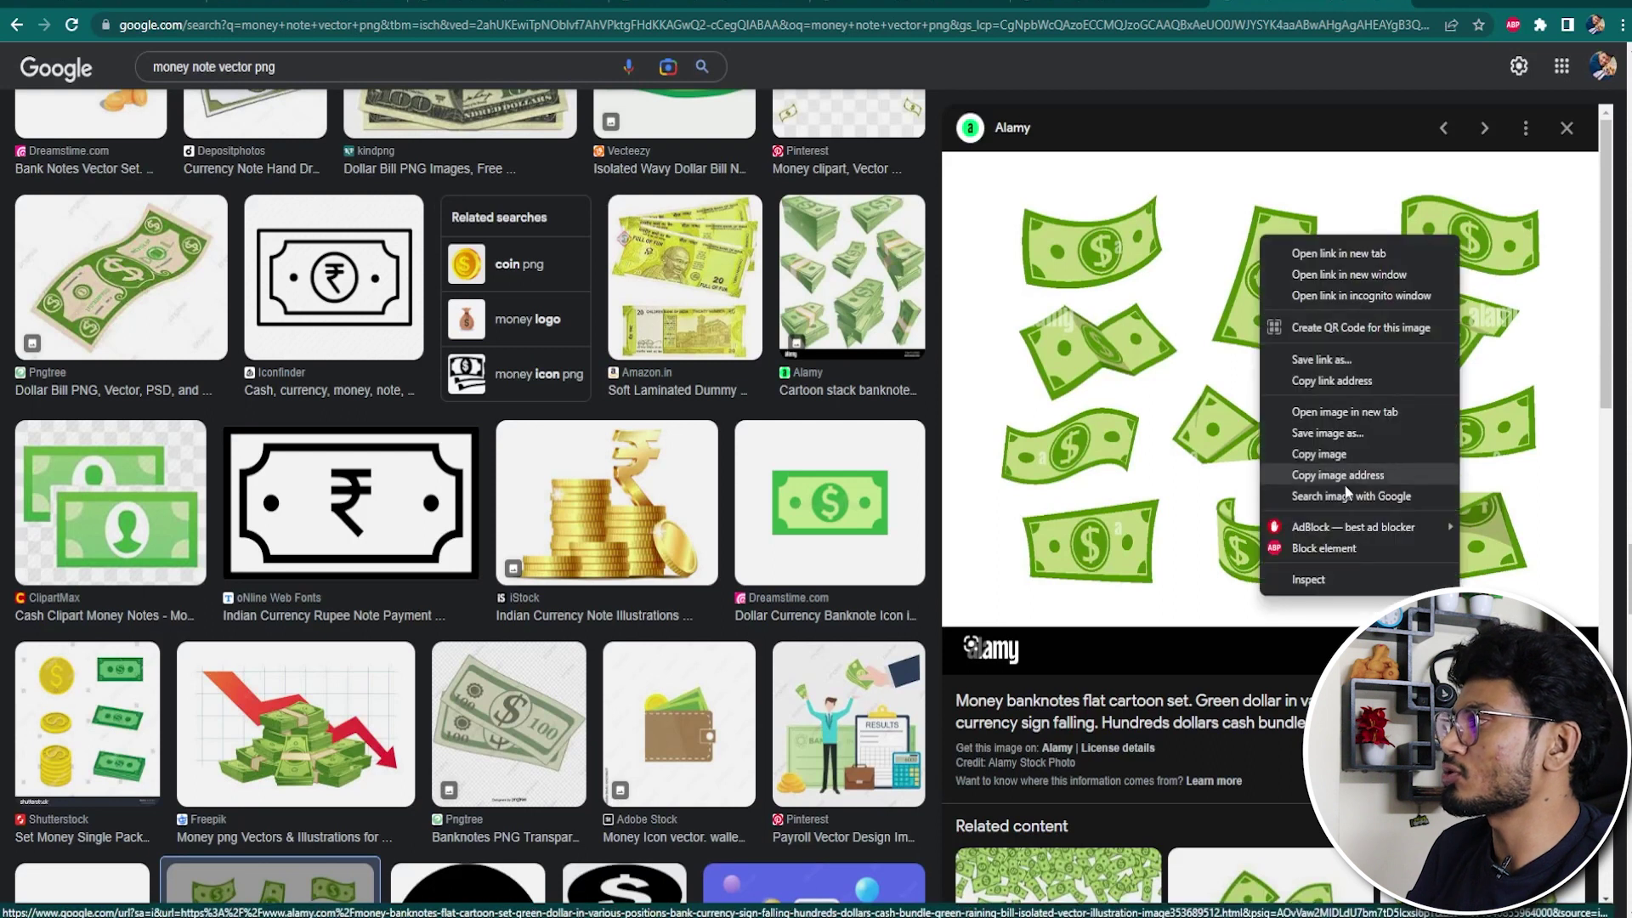
{"action": "left_click", "coordinate": [1331, 455]}
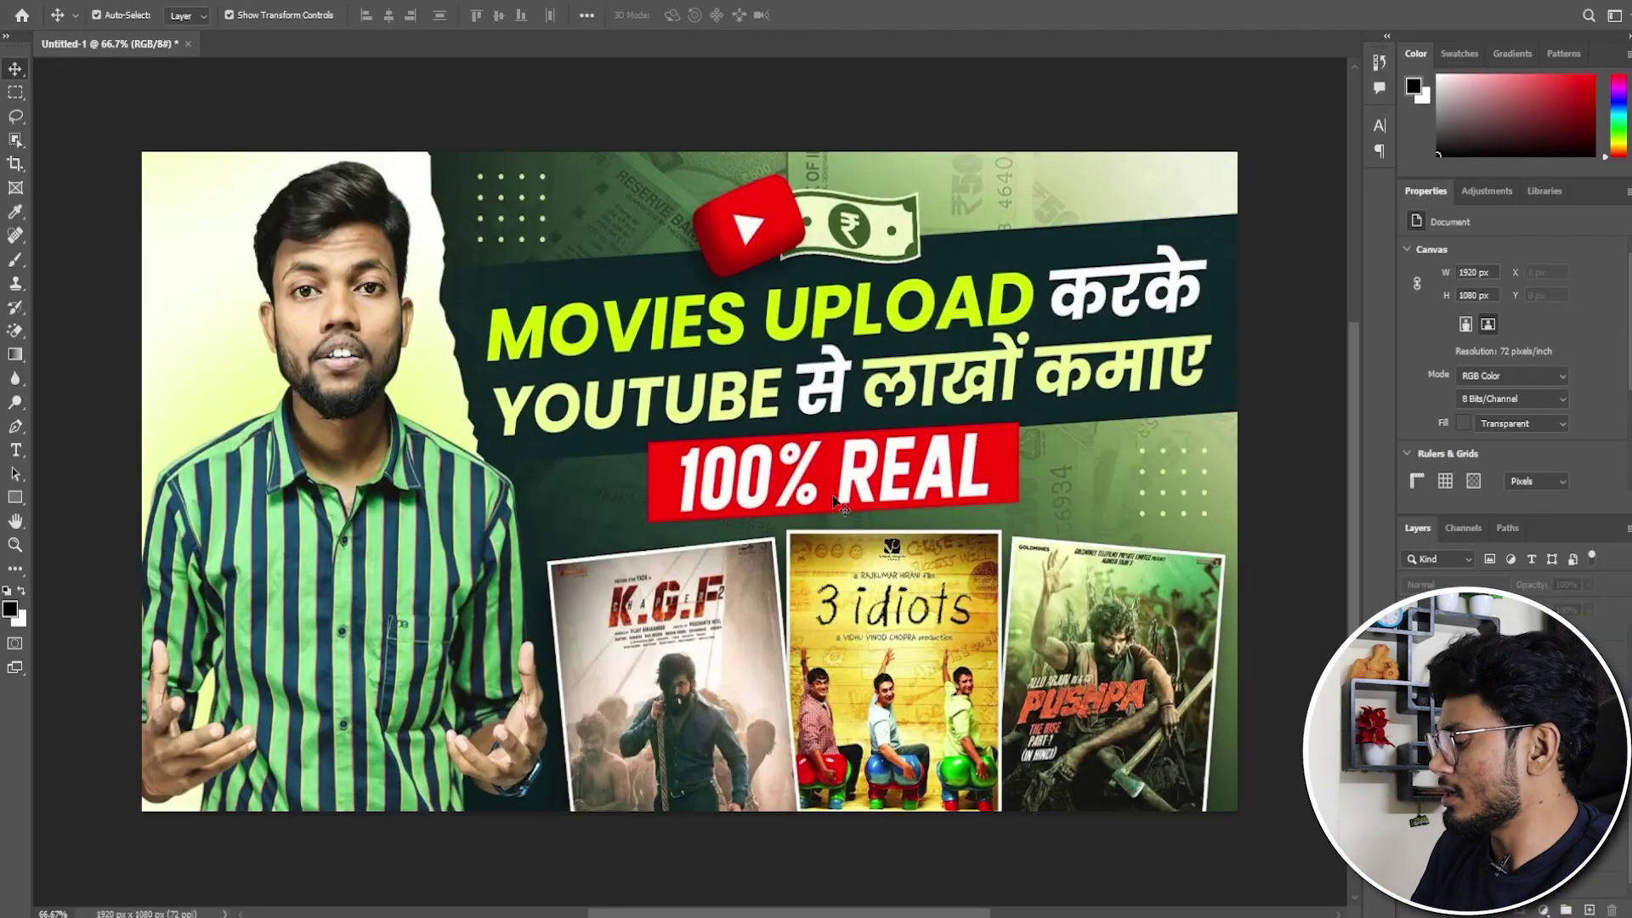
Paste the banknote sheet and copy the top-right dollar bill onto its own layer.
{"action": "key", "text": "ctrl+v"}
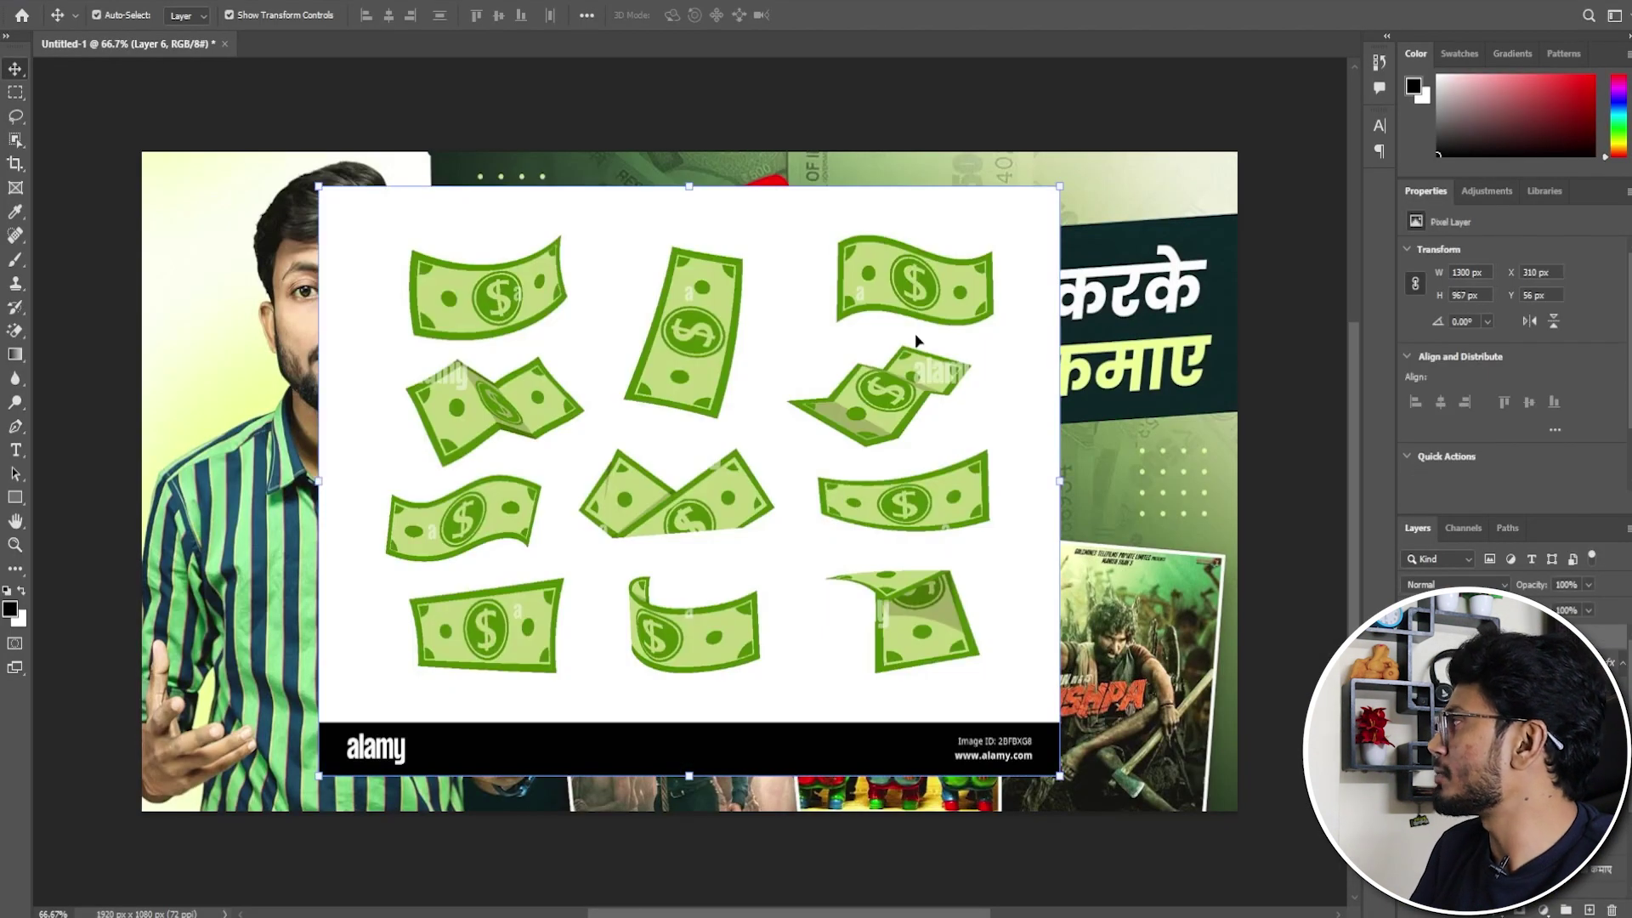
{"action": "left_click", "coordinate": [15, 92]}
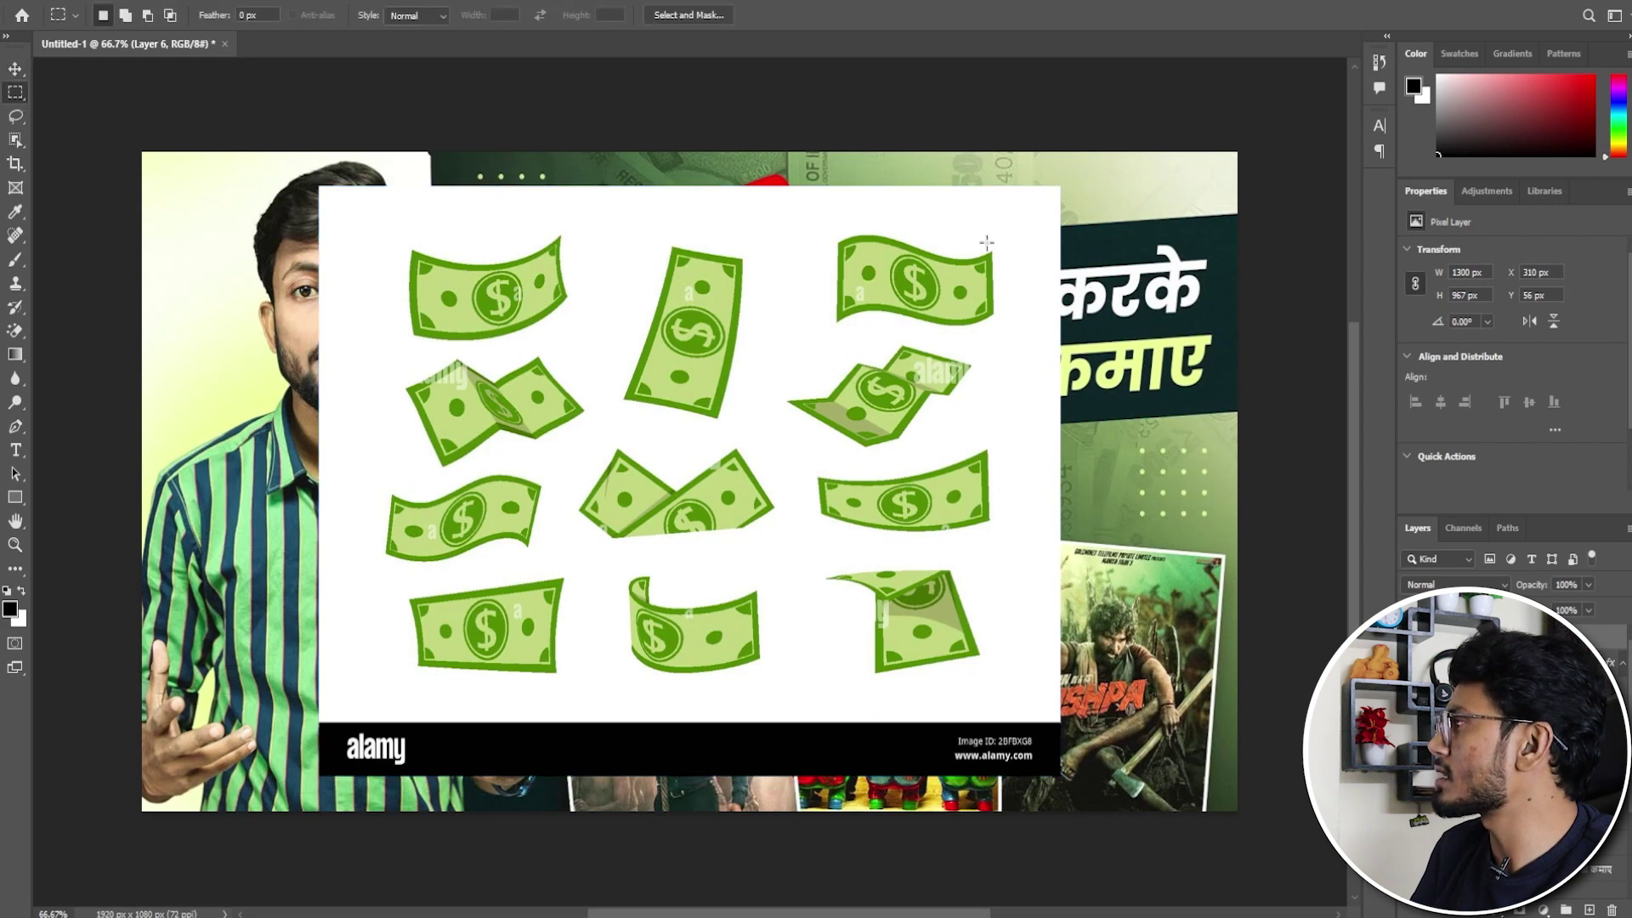
{"action": "left_click_drag", "start_coordinate": [1019, 232], "coordinate": [801, 320]}
{"action": "key", "text": "ctrl+j"}
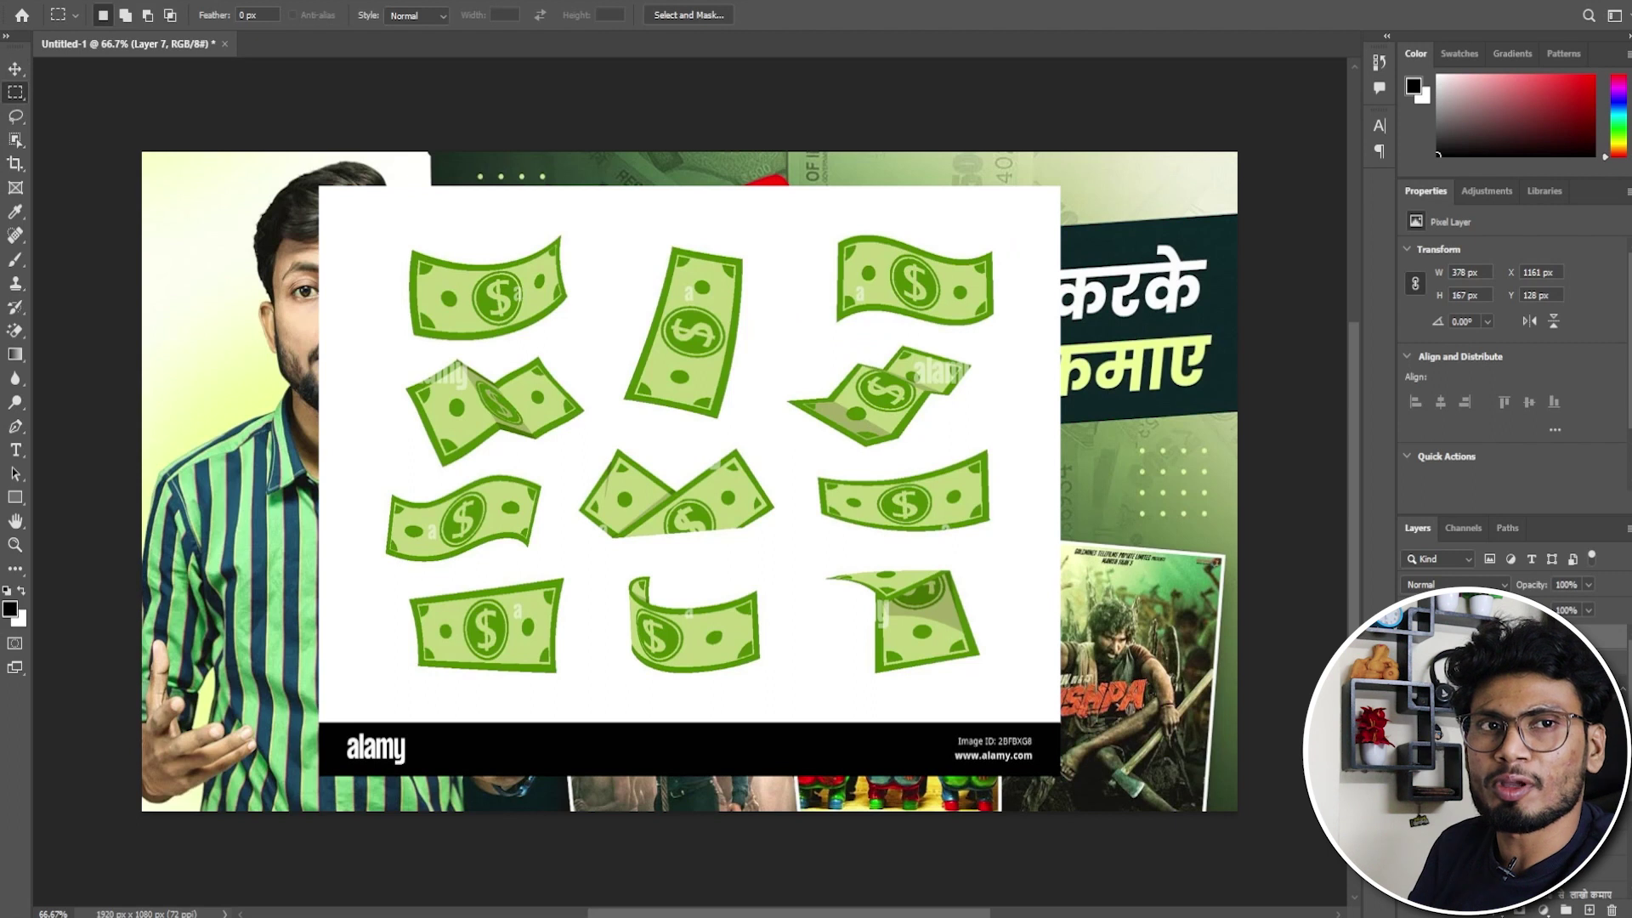
Hide the full banknote sheet and Magic-Erase the white background around the bill.
{"action": "left_click", "coordinate": [1495, 661]}
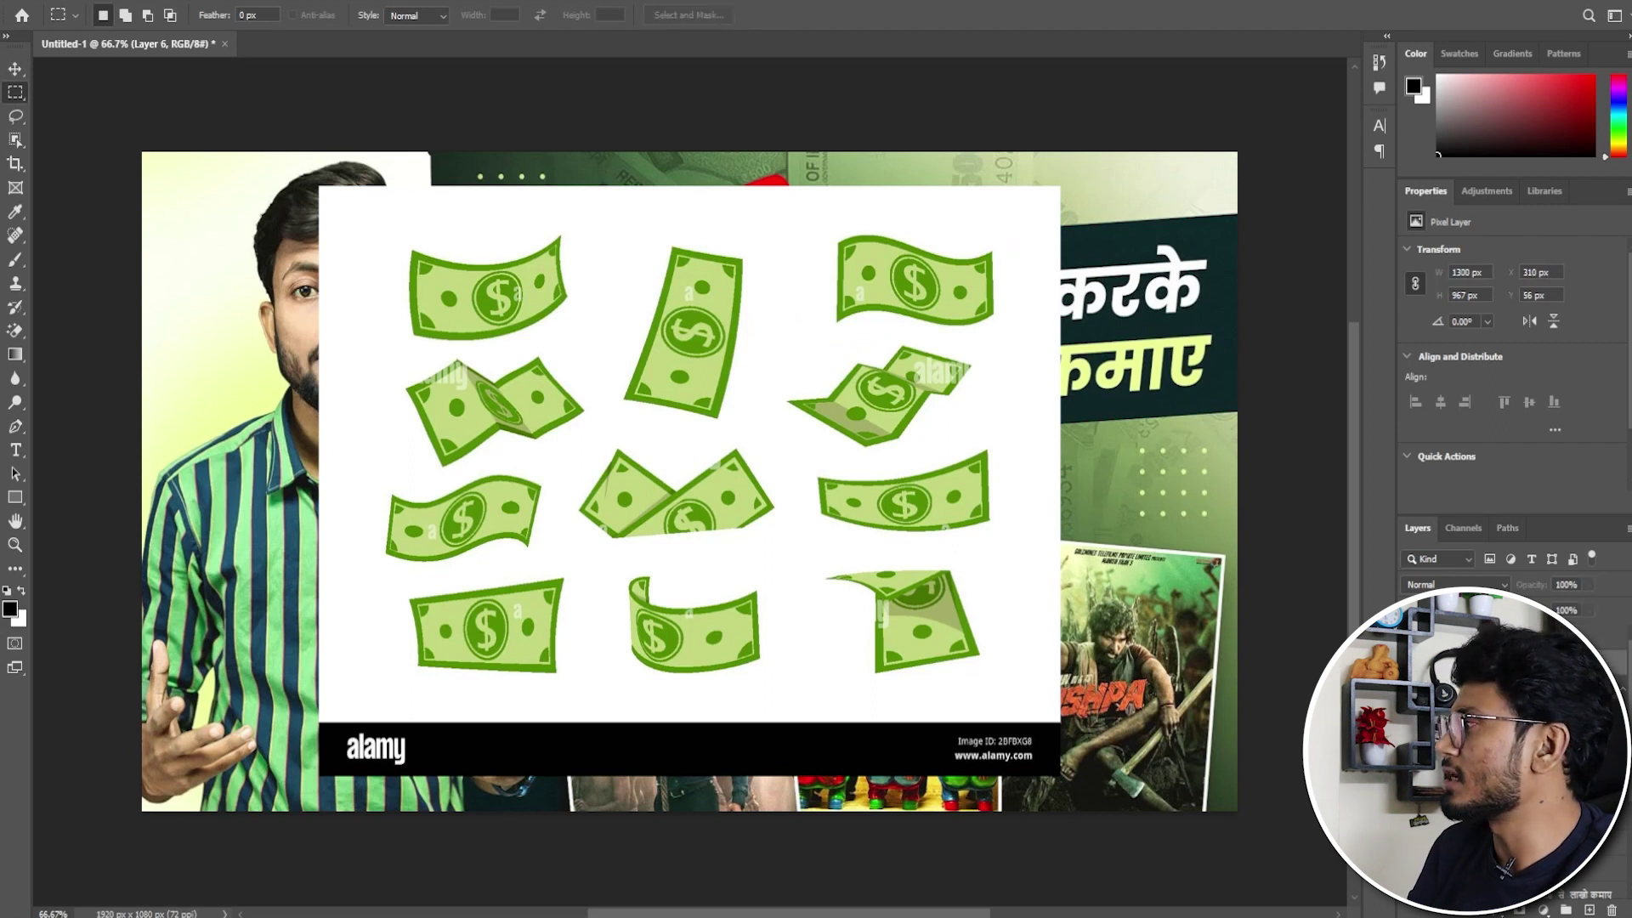
{"action": "key", "text": "ctrl+shift+i"}
{"action": "key", "text": "Delete"}
{"action": "key", "text": "alt+["}
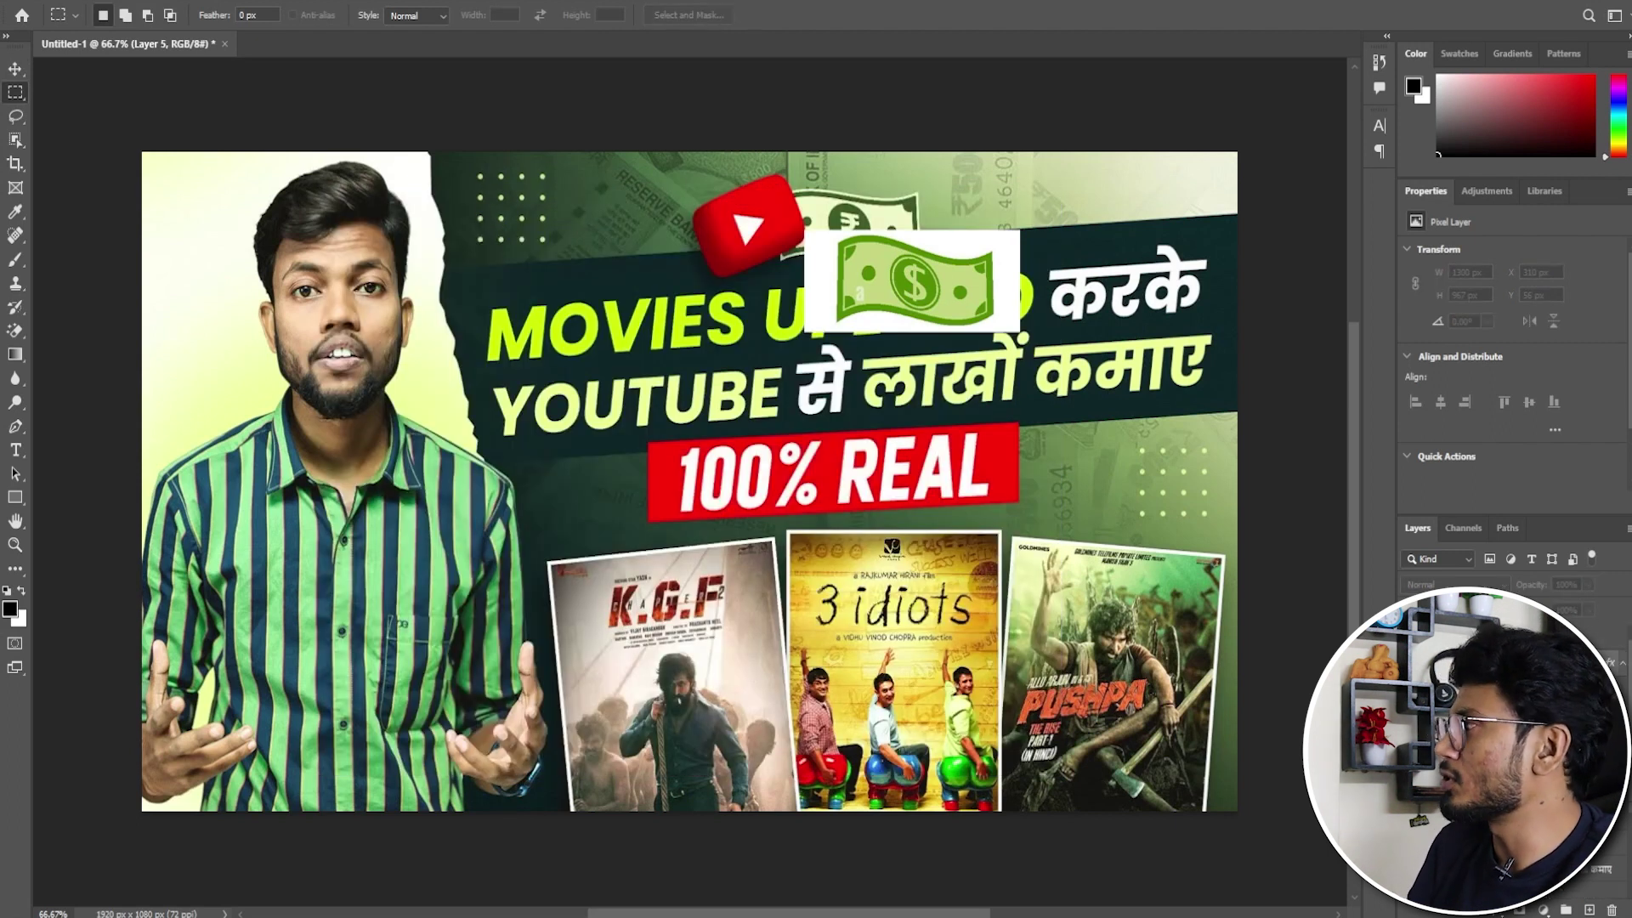
{"action": "left_click", "coordinate": [10, 336]}
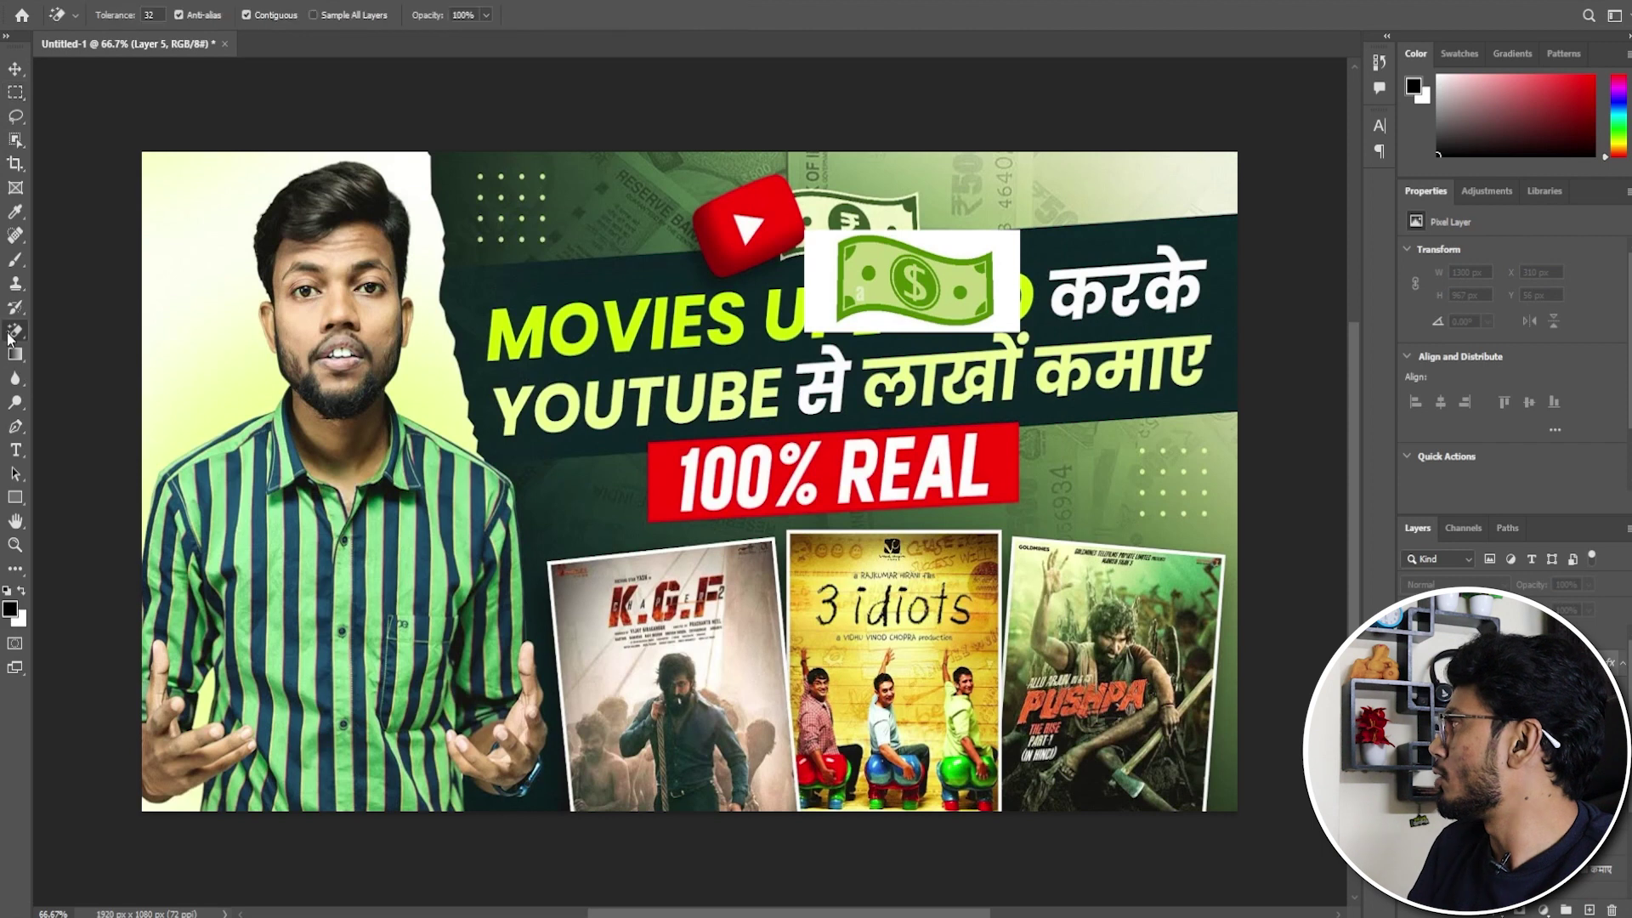
{"action": "left_click", "coordinate": [978, 237]}
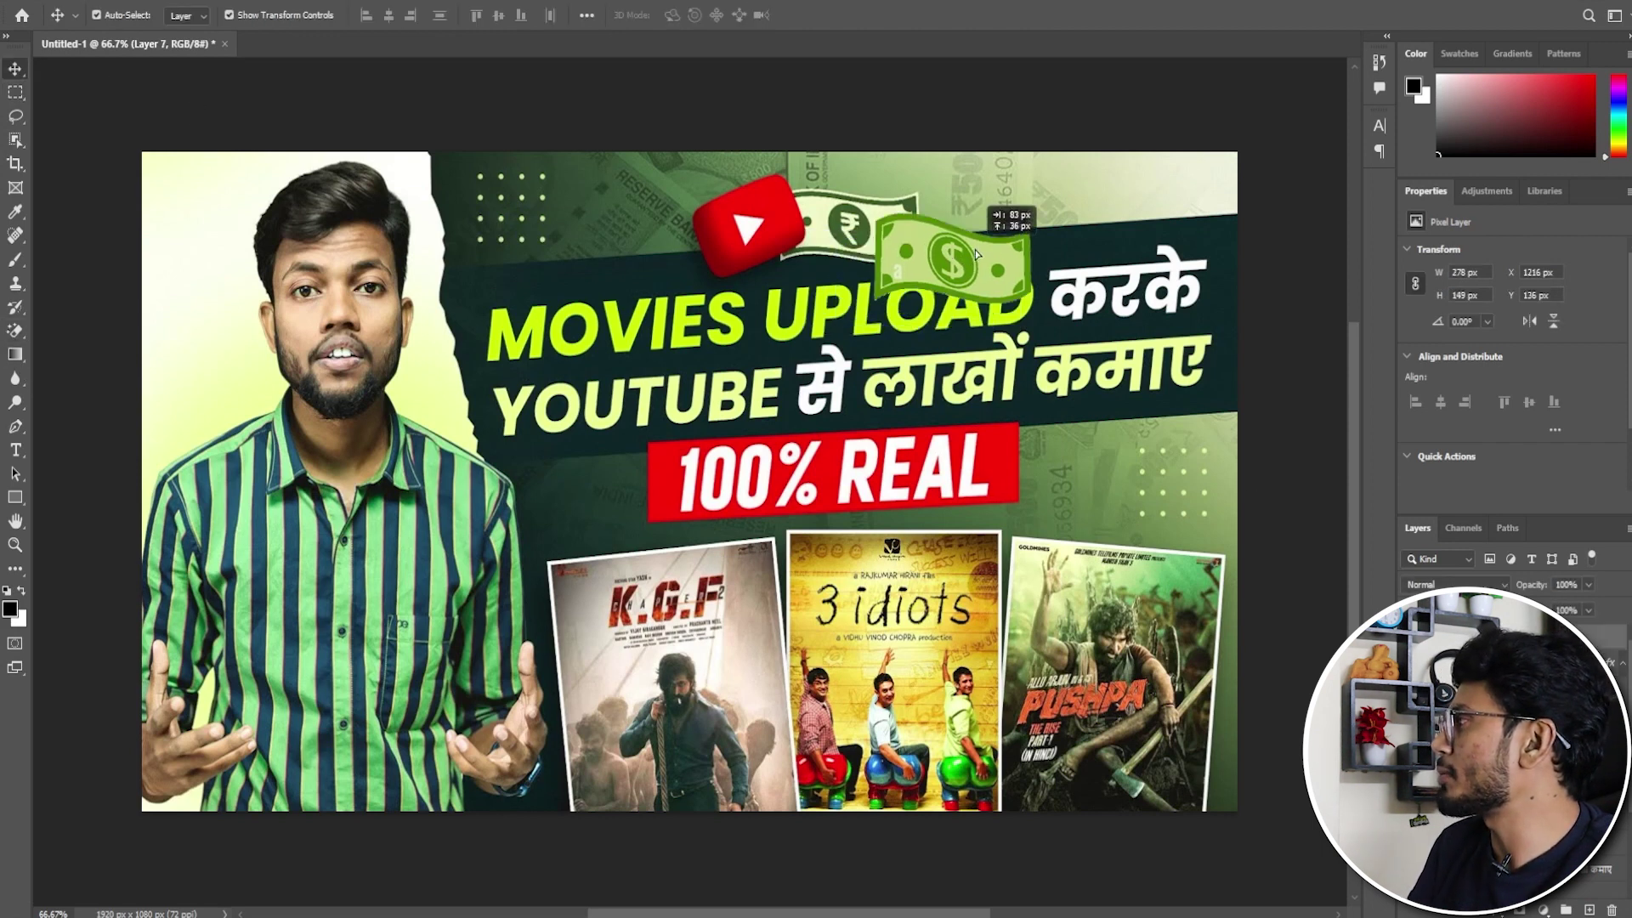
Move the bill up-right and spot-heal the watermark letter off it.
{"action": "left_click_drag", "start_coordinate": [941, 249], "coordinate": [988, 222]}
{"action": "scroll", "coordinate": [918, 276], "scroll_direction": "up", "scroll_amount": 3}
{"action": "scroll", "coordinate": [918, 277], "scroll_direction": "up", "scroll_amount": 3}
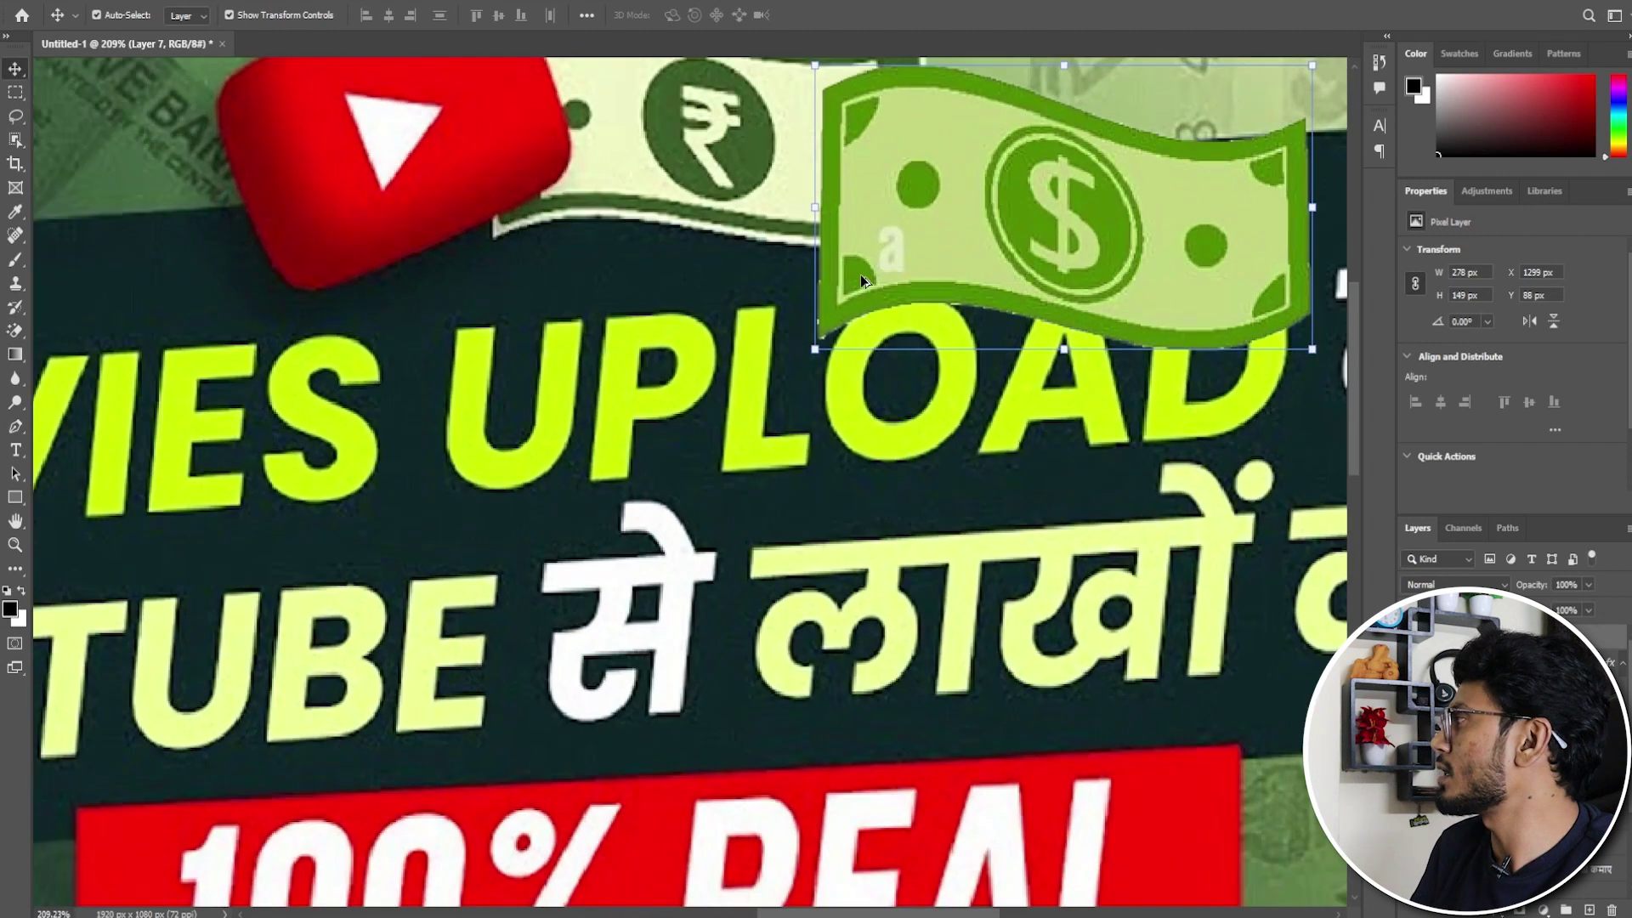
{"action": "left_click", "coordinate": [16, 235]}
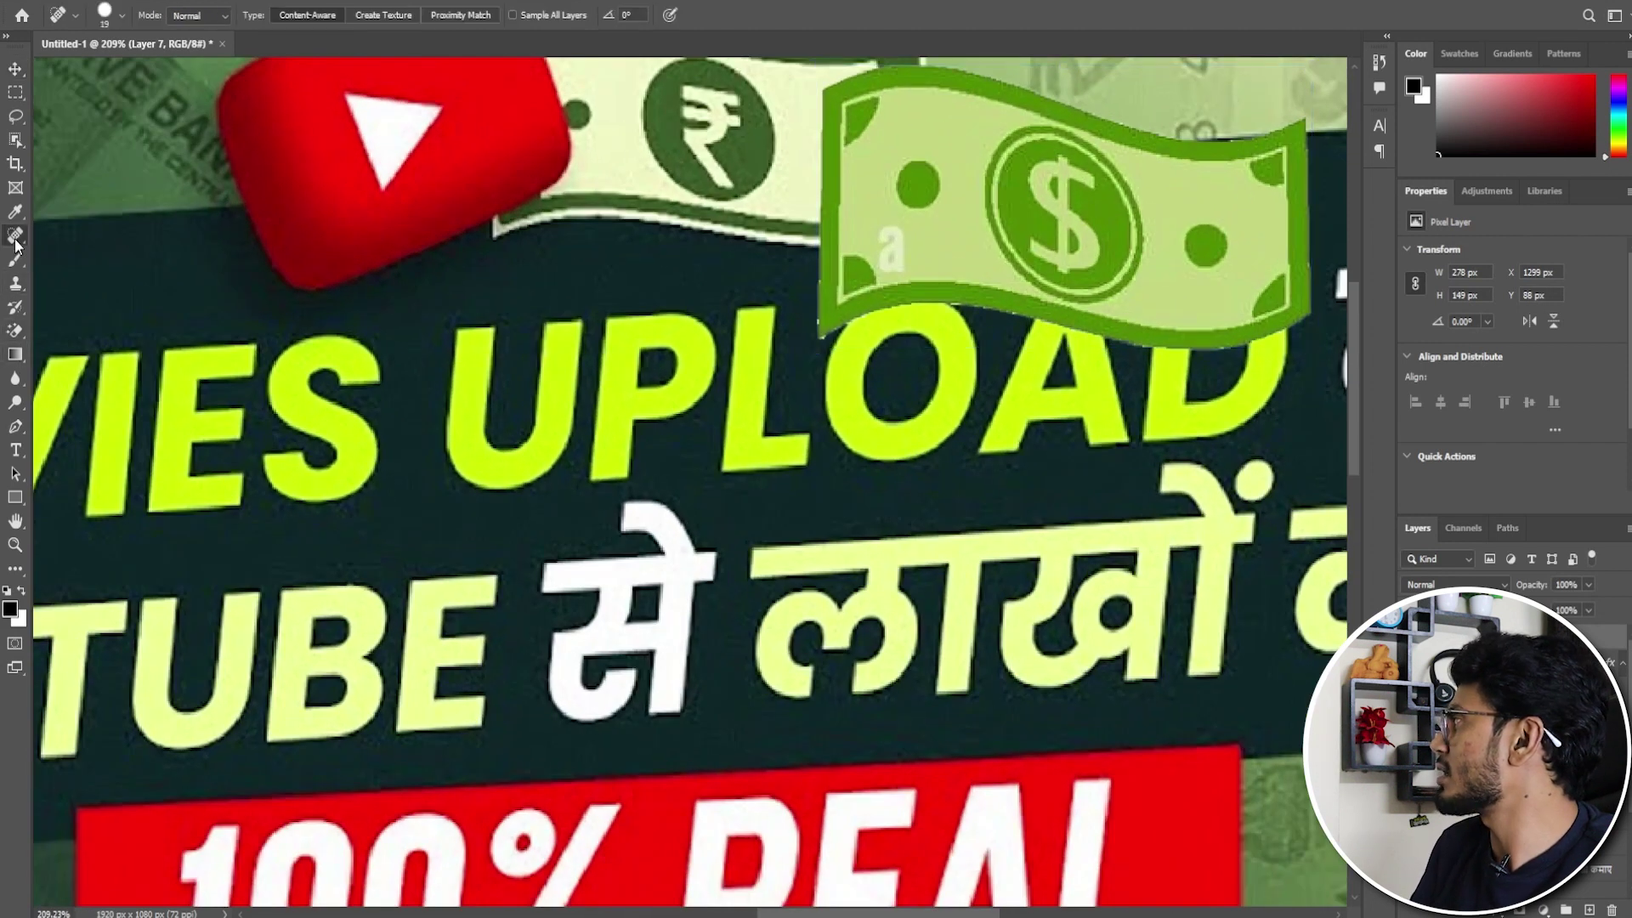
{"action": "left_click_drag", "start_coordinate": [887, 228], "coordinate": [890, 254]}
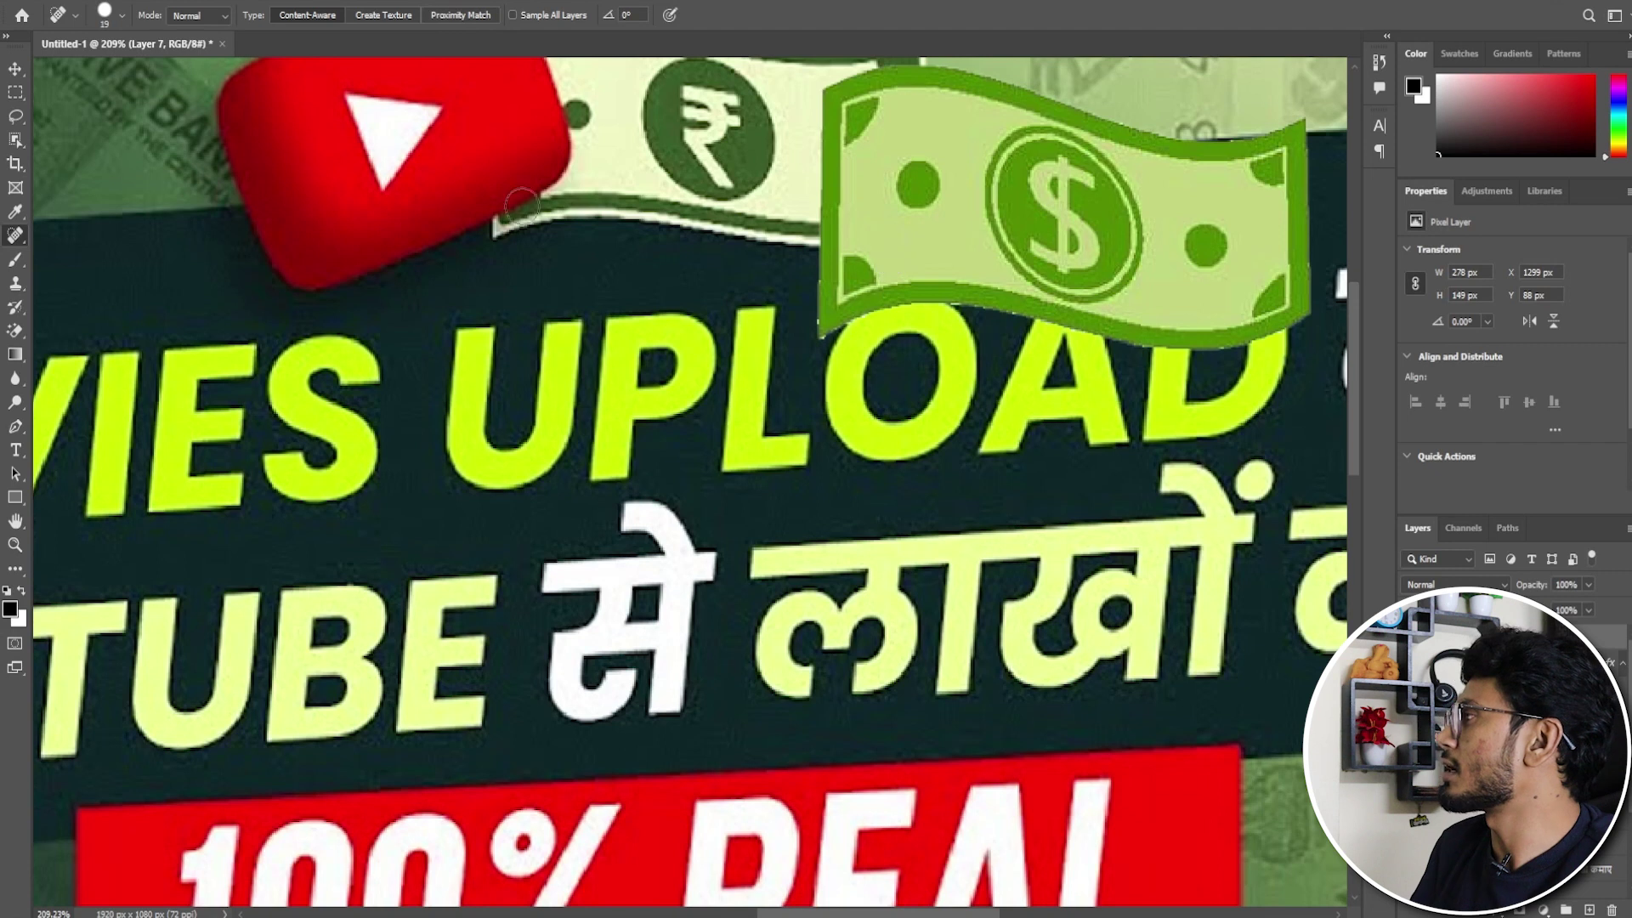
Move the bill up-left and scale it down slightly.
{"action": "left_click", "coordinate": [15, 68]}
{"action": "scroll", "coordinate": [602, 353], "scroll_direction": "down", "scroll_amount": 2}
{"action": "scroll", "coordinate": [601, 353], "scroll_direction": "down", "scroll_amount": 3}
{"action": "left_click_drag", "start_coordinate": [716, 302], "coordinate": [628, 276]}
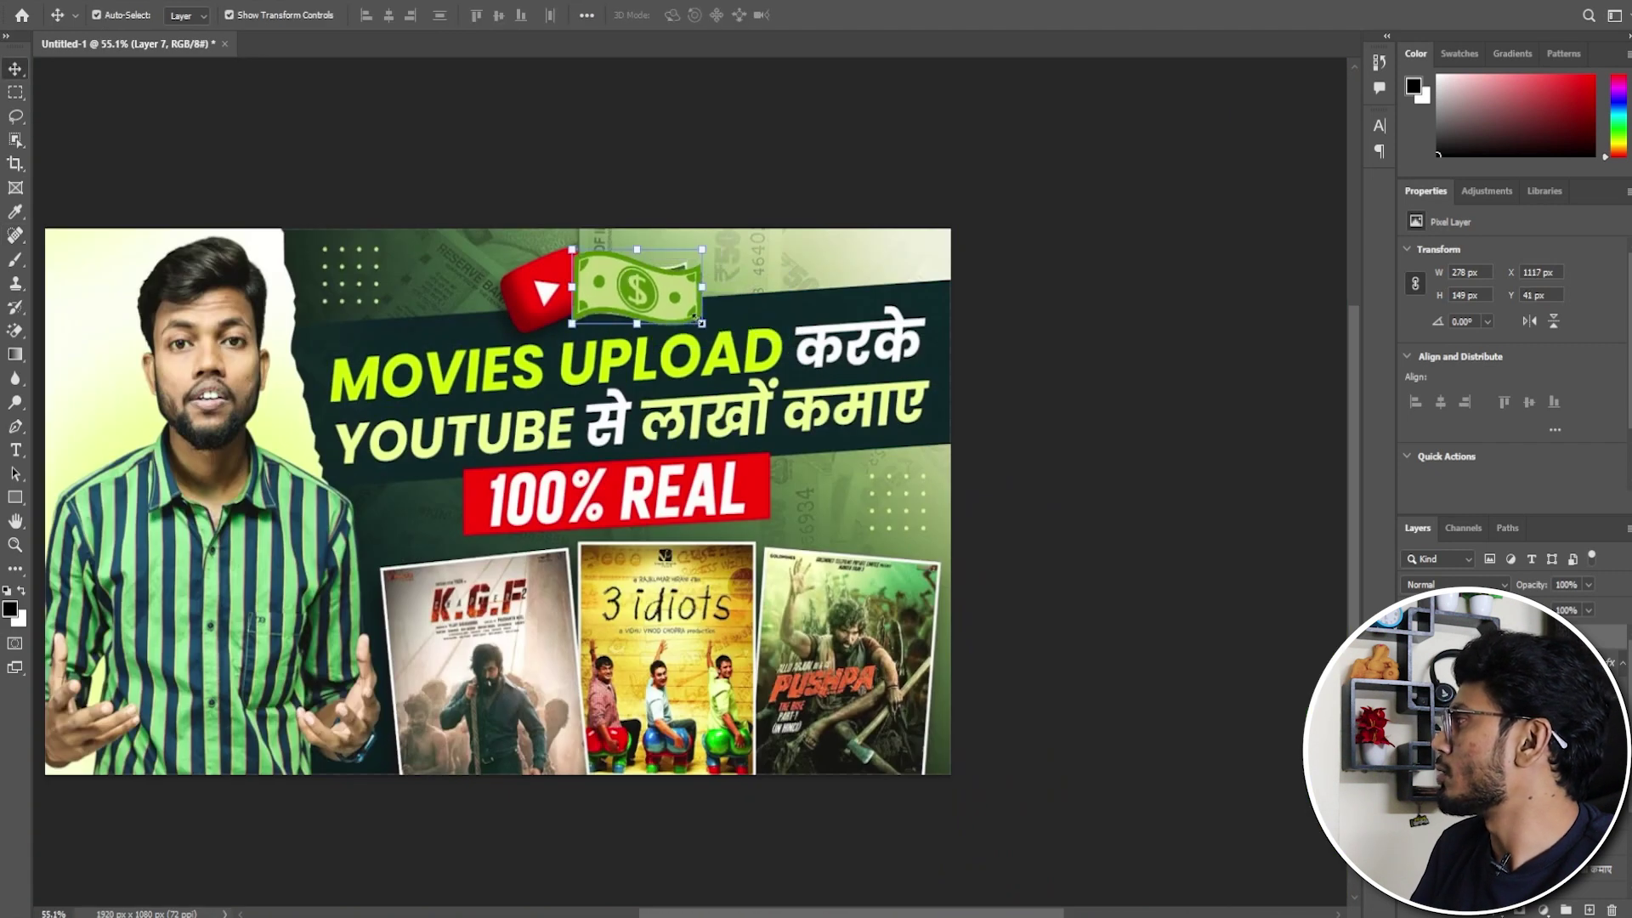
{"action": "key", "text": "ctrl+t"}
{"action": "left_click_drag", "start_coordinate": [702, 323], "coordinate": [649, 302]}
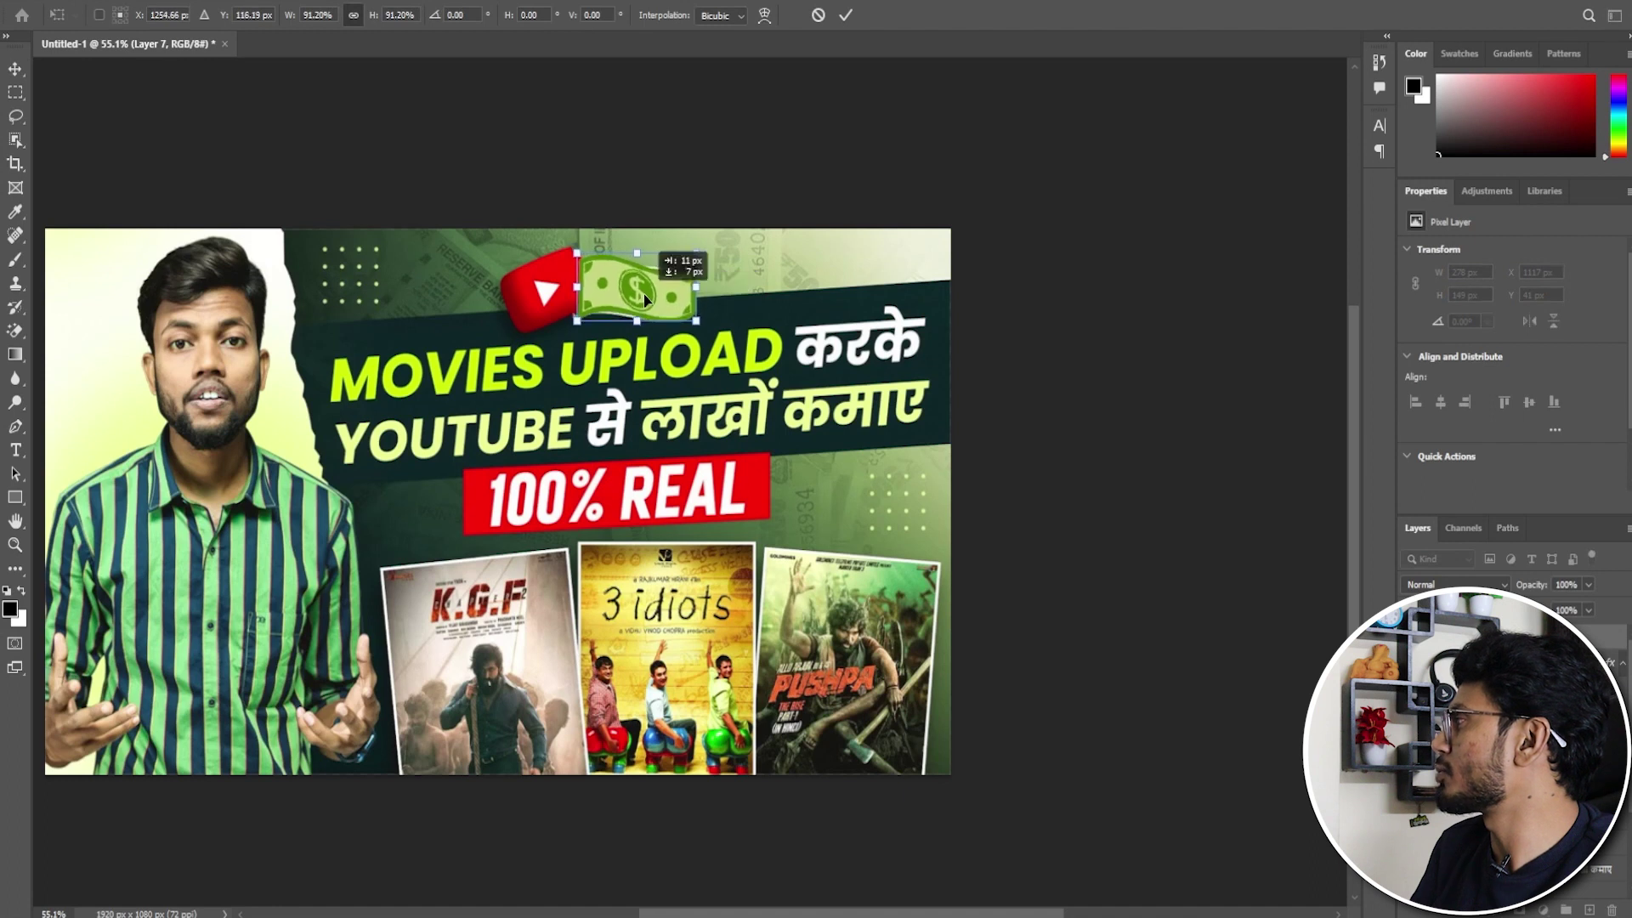
{"action": "key", "text": "Return"}
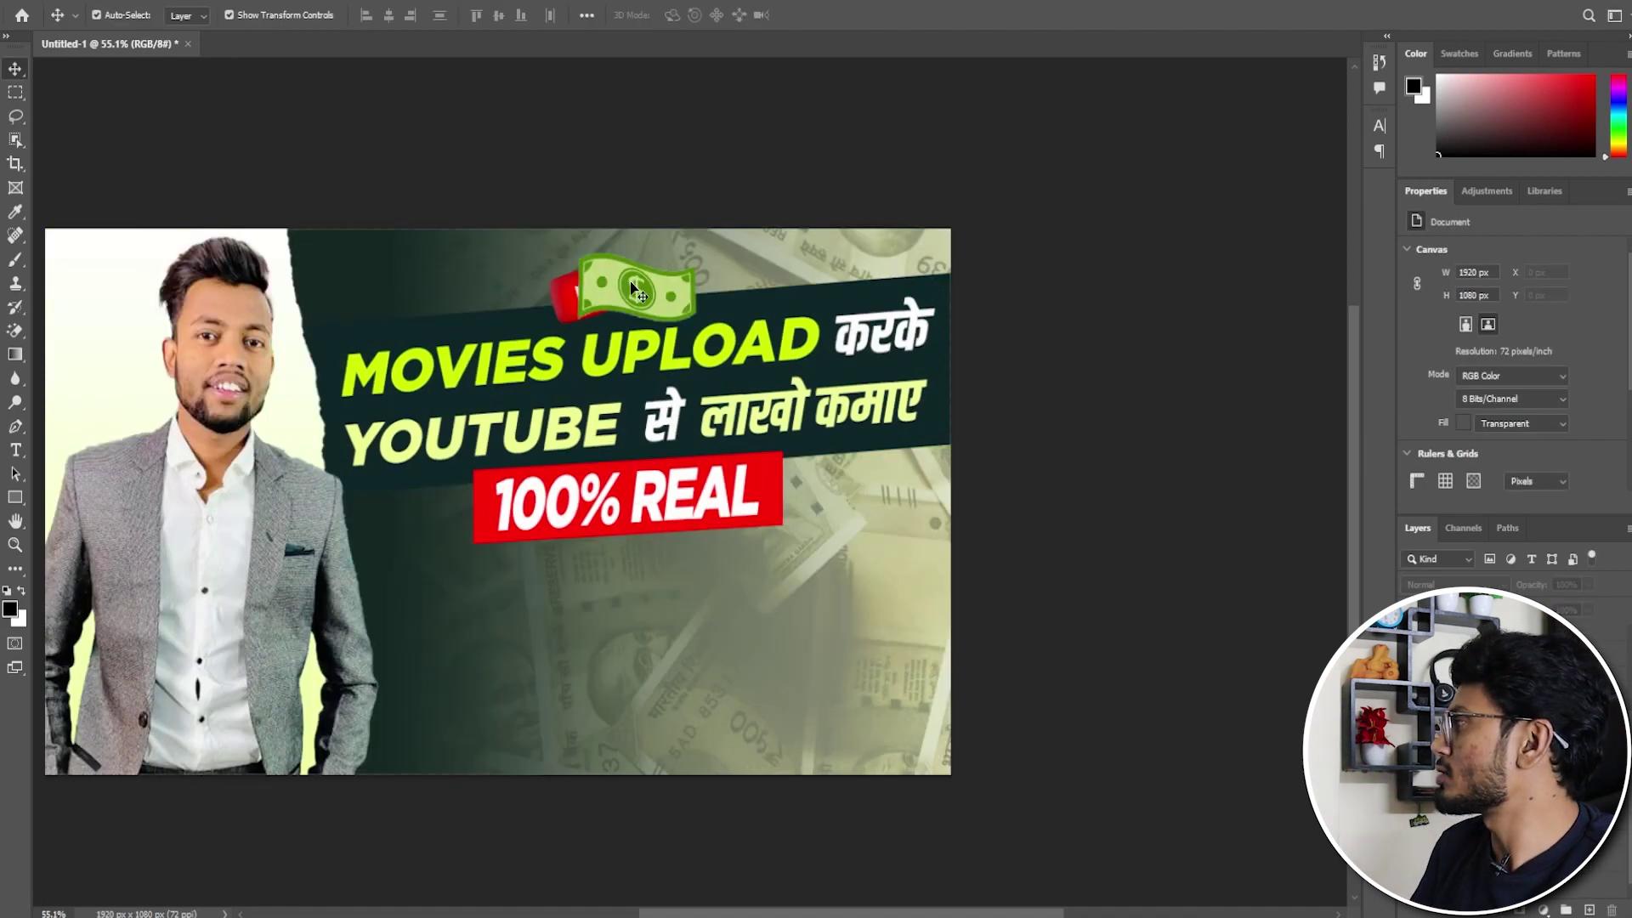
Shrink the bill to about 208x112 px and nudge the YouTube logo beside it.
{"action": "scroll", "coordinate": [605, 289], "scroll_direction": "up", "scroll_amount": 3}
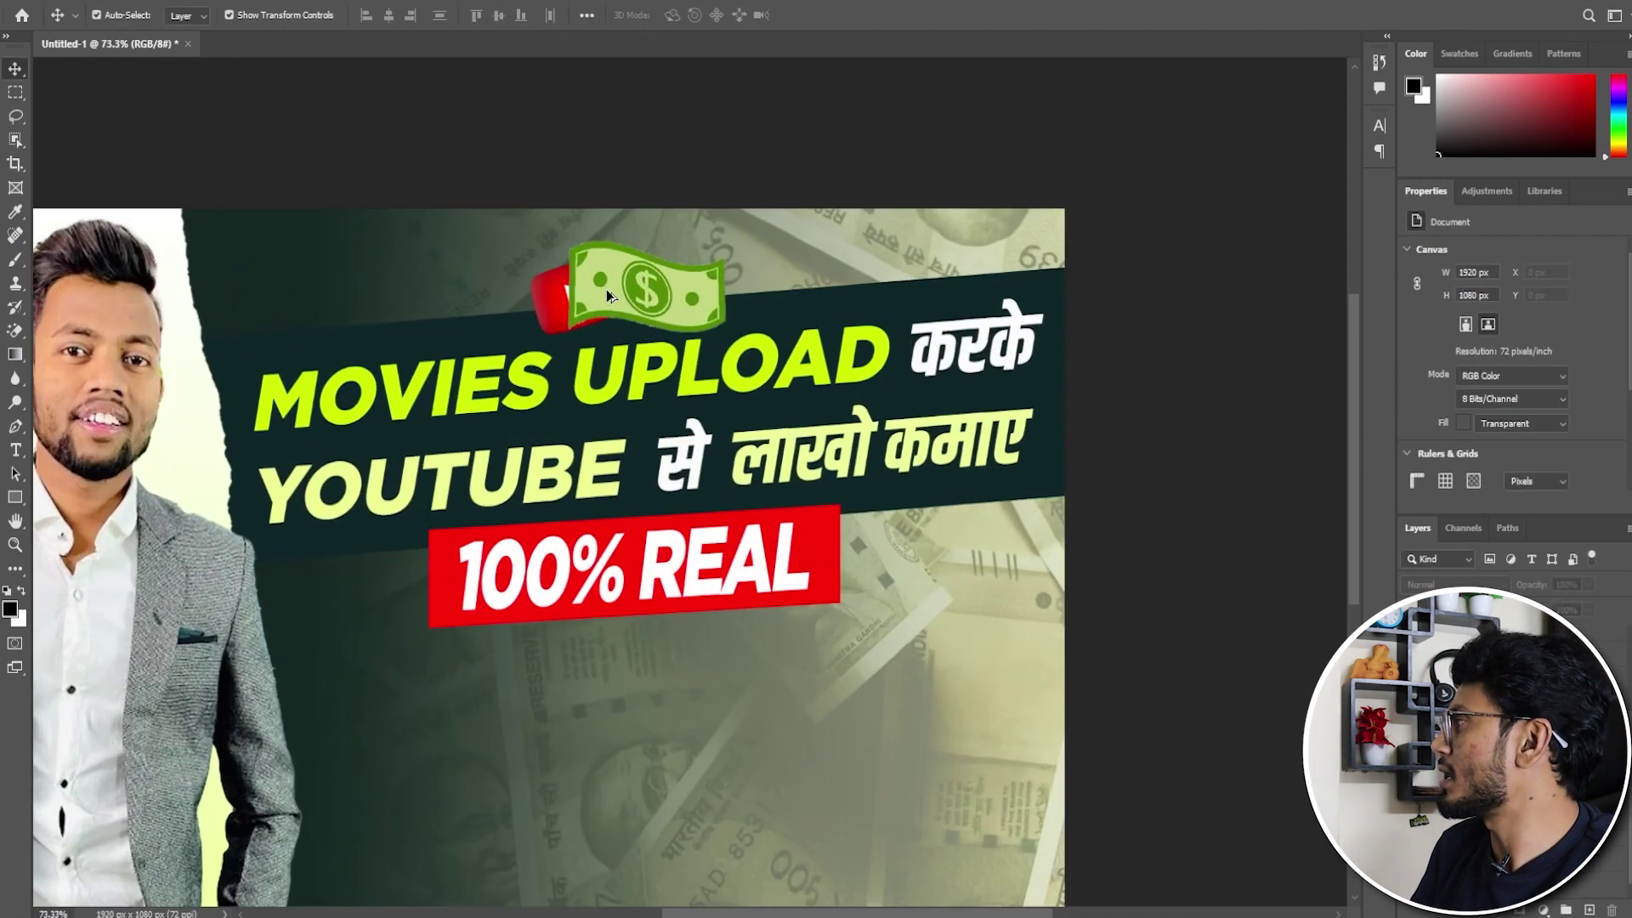
{"action": "left_click_drag", "start_coordinate": [628, 283], "coordinate": [671, 292]}
{"action": "left_click_drag", "start_coordinate": [779, 248], "coordinate": [726, 255]}
{"action": "key", "text": "Return"}
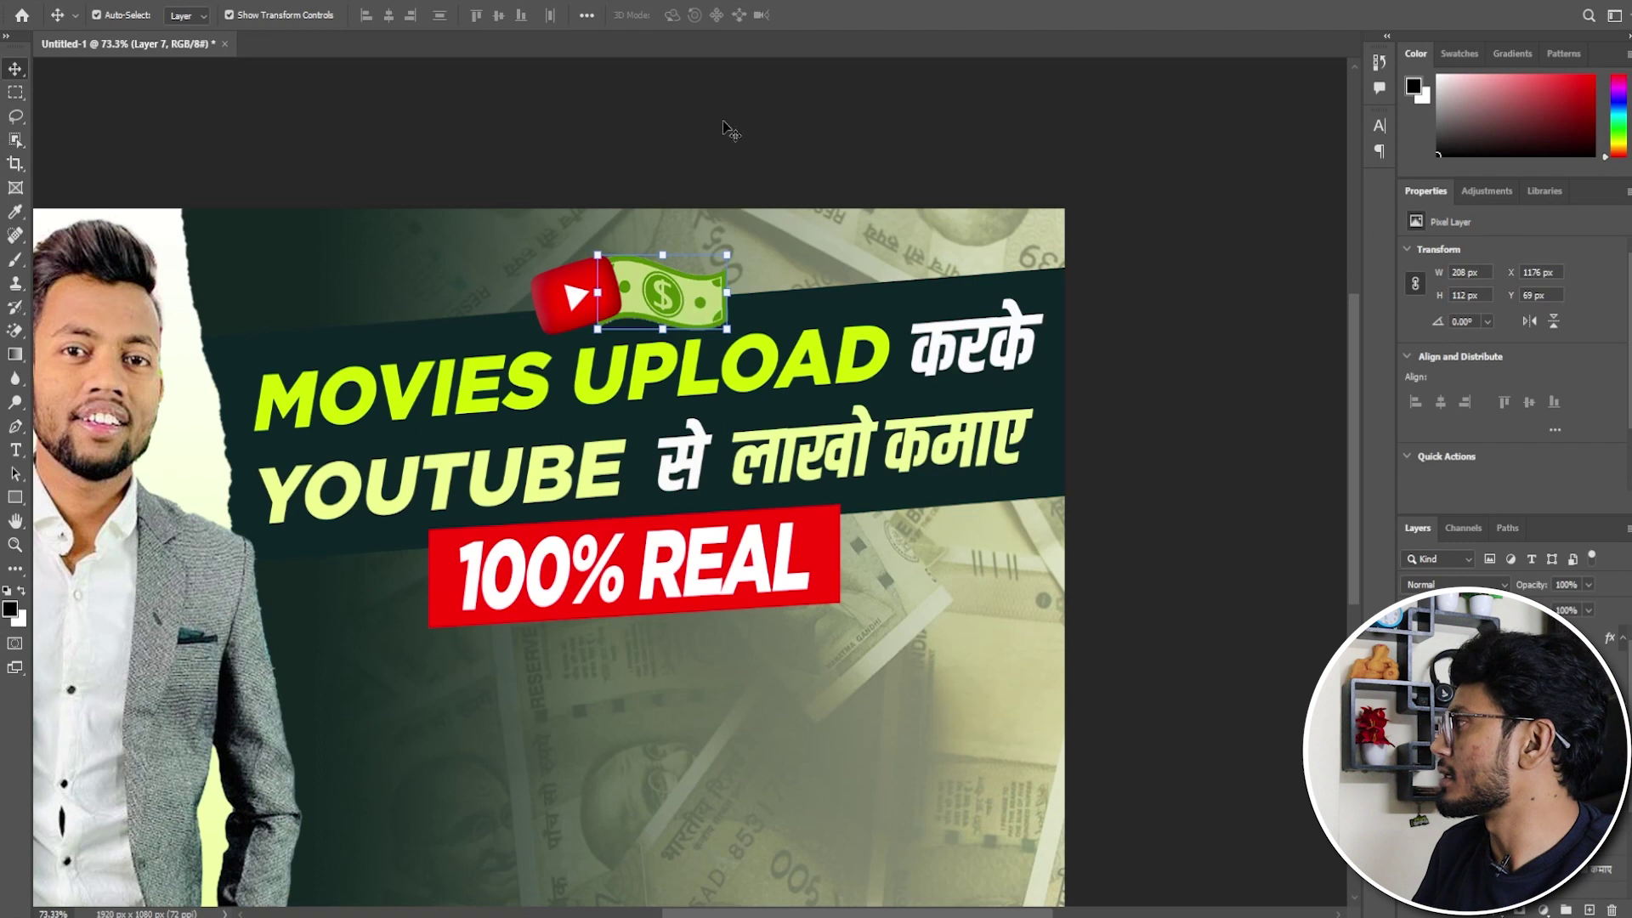
{"action": "left_click", "coordinate": [764, 131]}
{"action": "left_click_drag", "start_coordinate": [594, 294], "coordinate": [599, 303]}
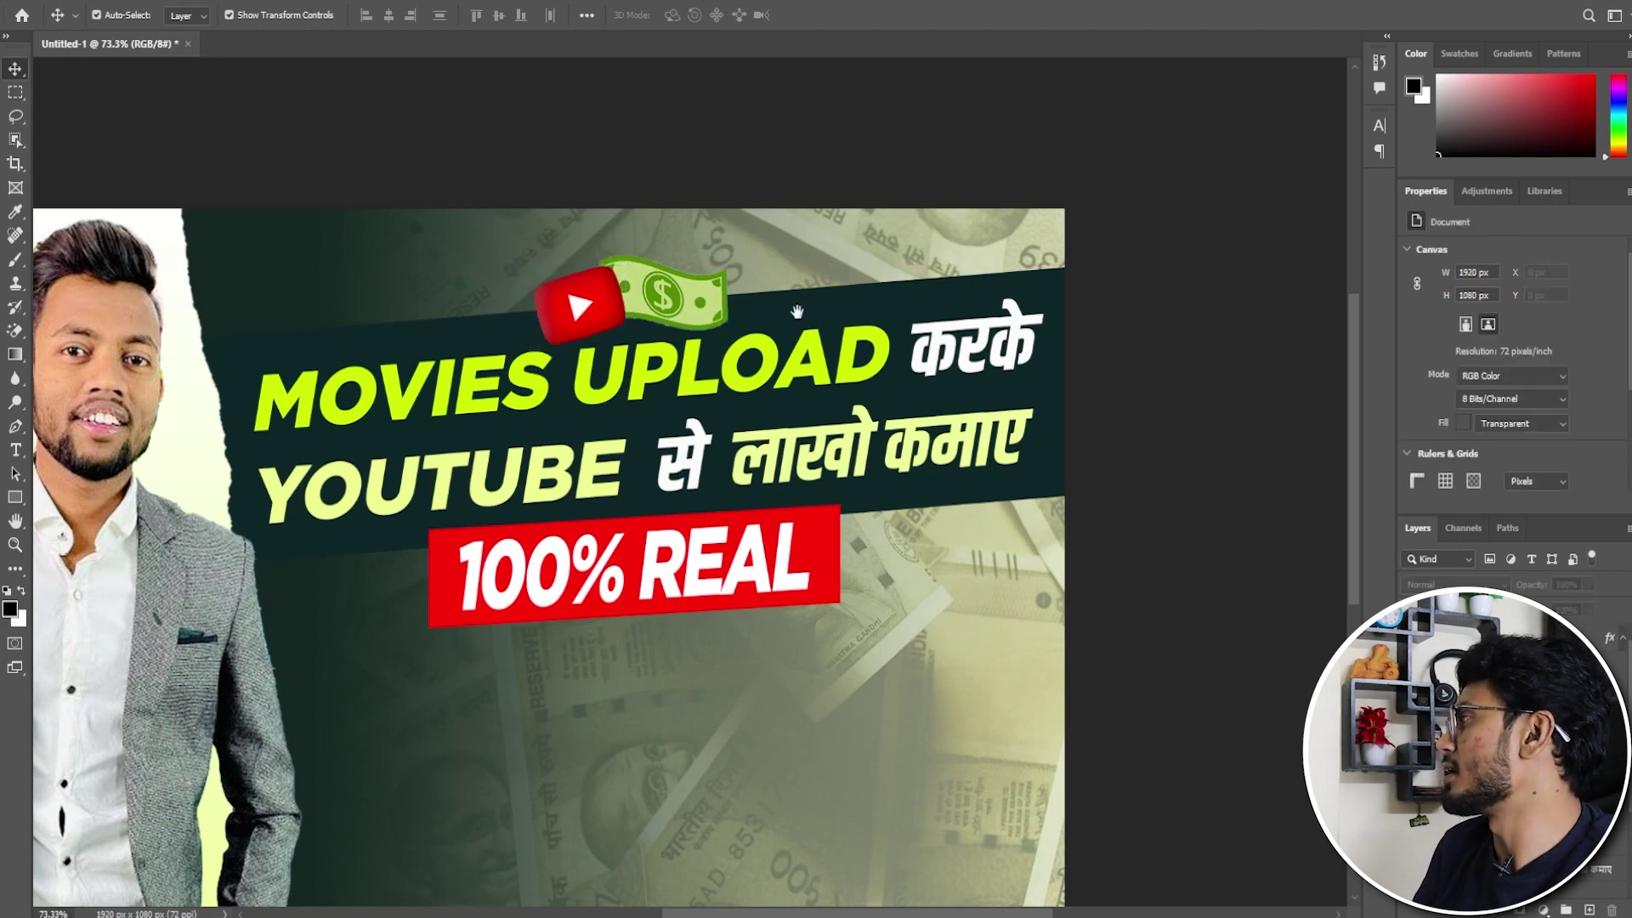
Scroll the view to check the YouTube logo sitting against the banknote.
{"action": "scroll", "coordinate": [796, 312], "scroll_direction": "down", "scroll_amount": 1}
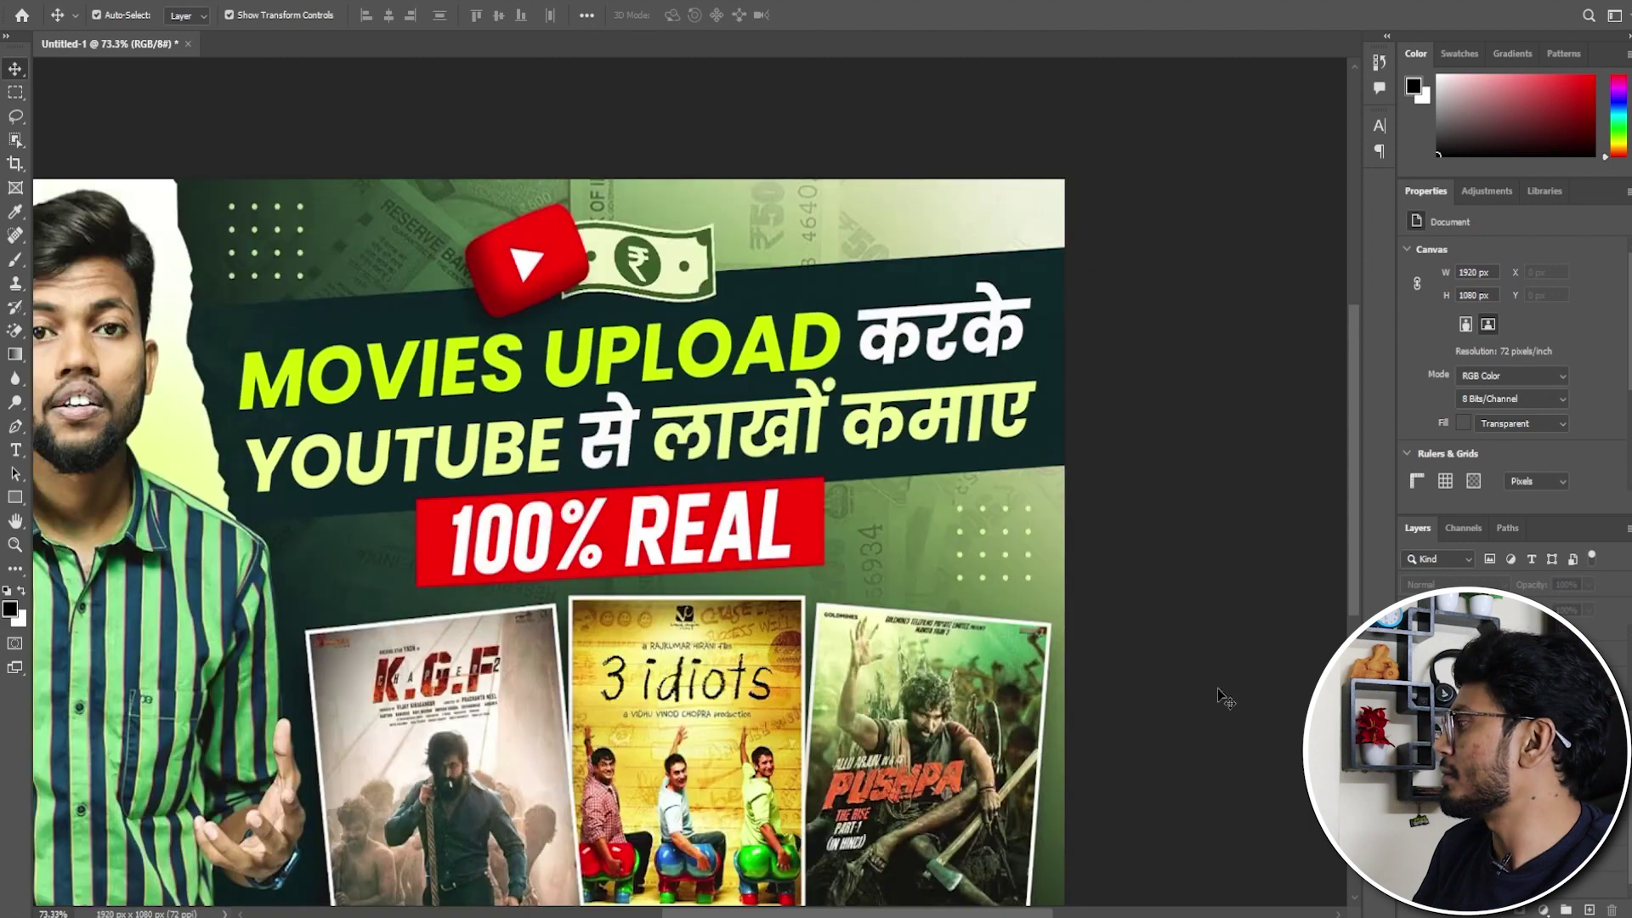
{"action": "scroll", "coordinate": [812, 594], "scroll_direction": "down", "scroll_amount": 2}
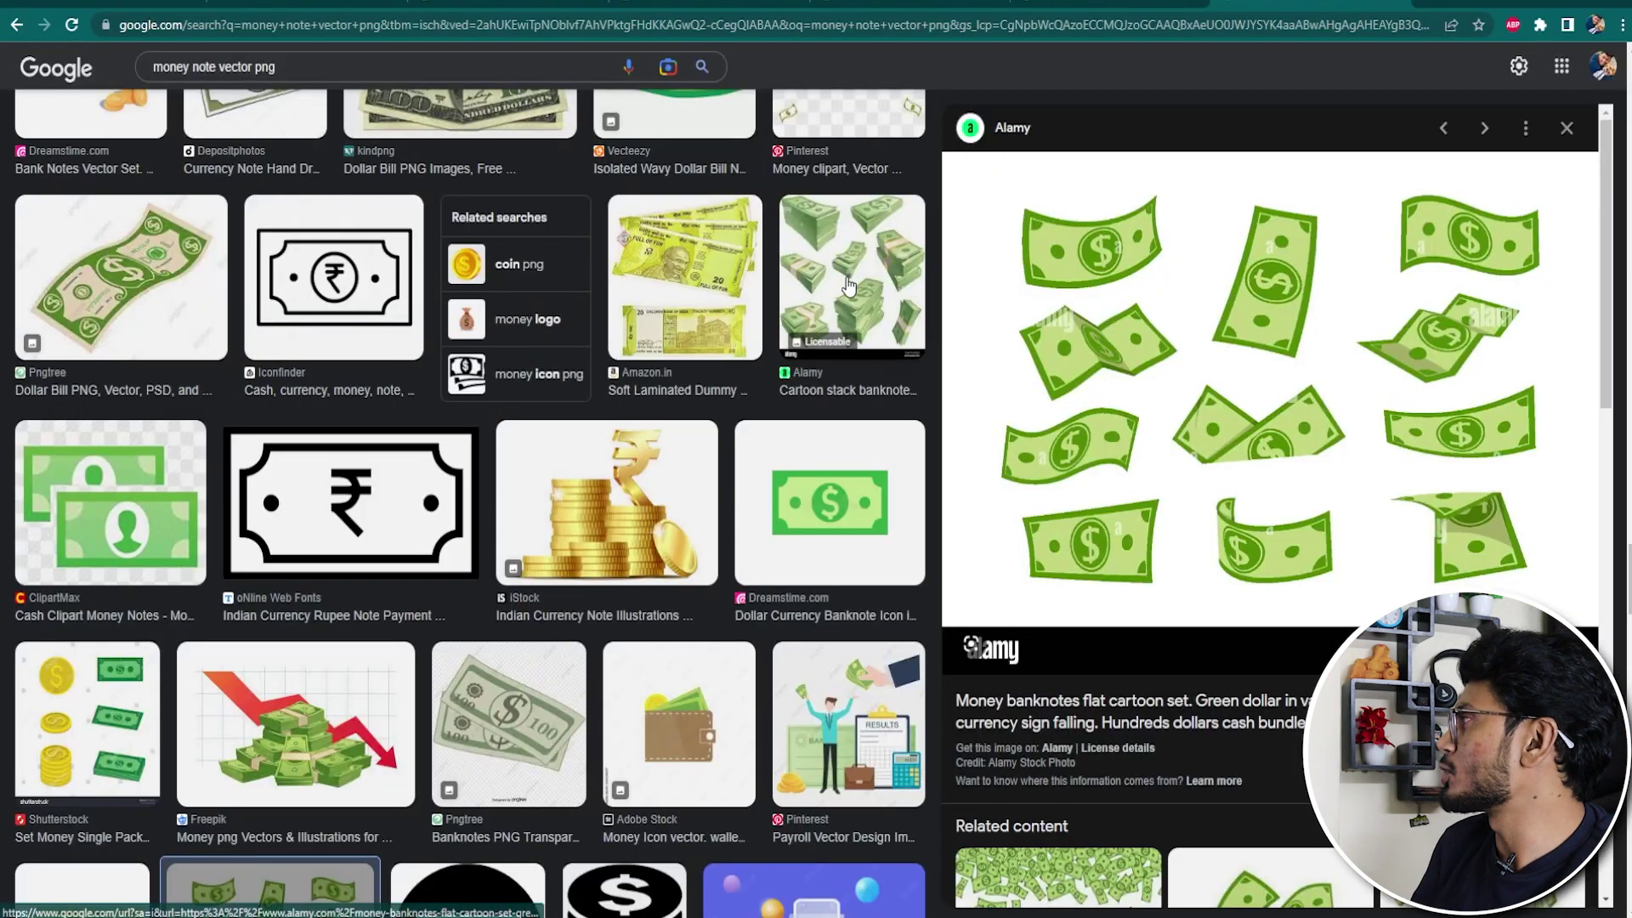
Search Google Images for 'movie poster' and paste the Avengers Endgame poster into the thumbnail.
{"action": "triple_click", "coordinate": [327, 62]}
{"action": "type", "text": "movie poster"}
{"action": "key", "text": "Return"}
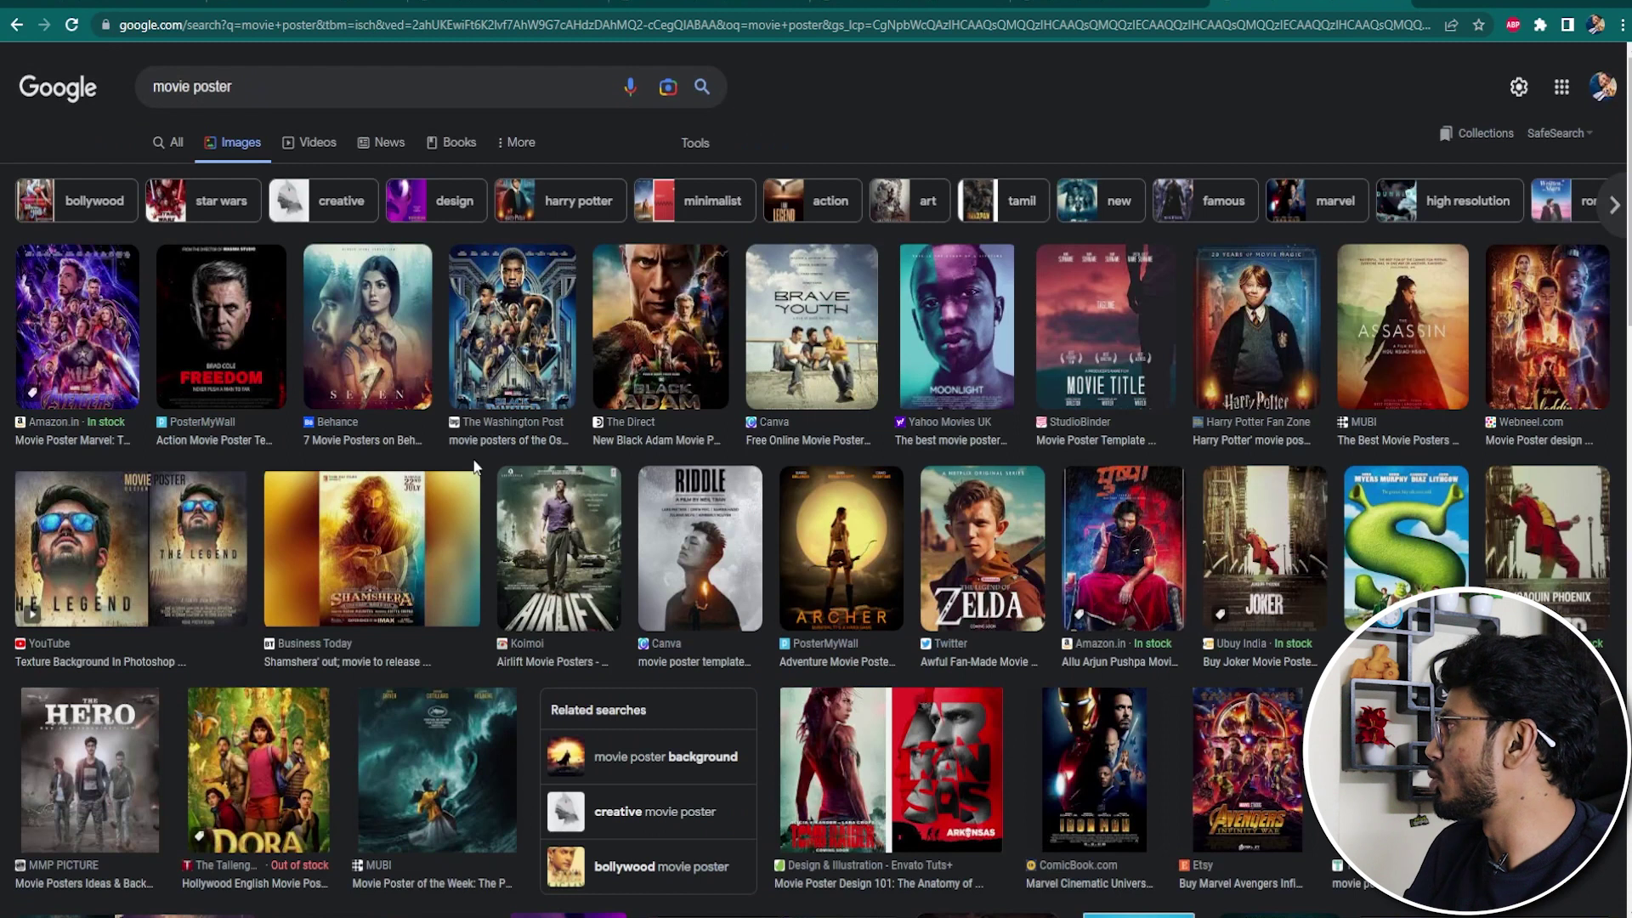
{"action": "left_click", "coordinate": [68, 310]}
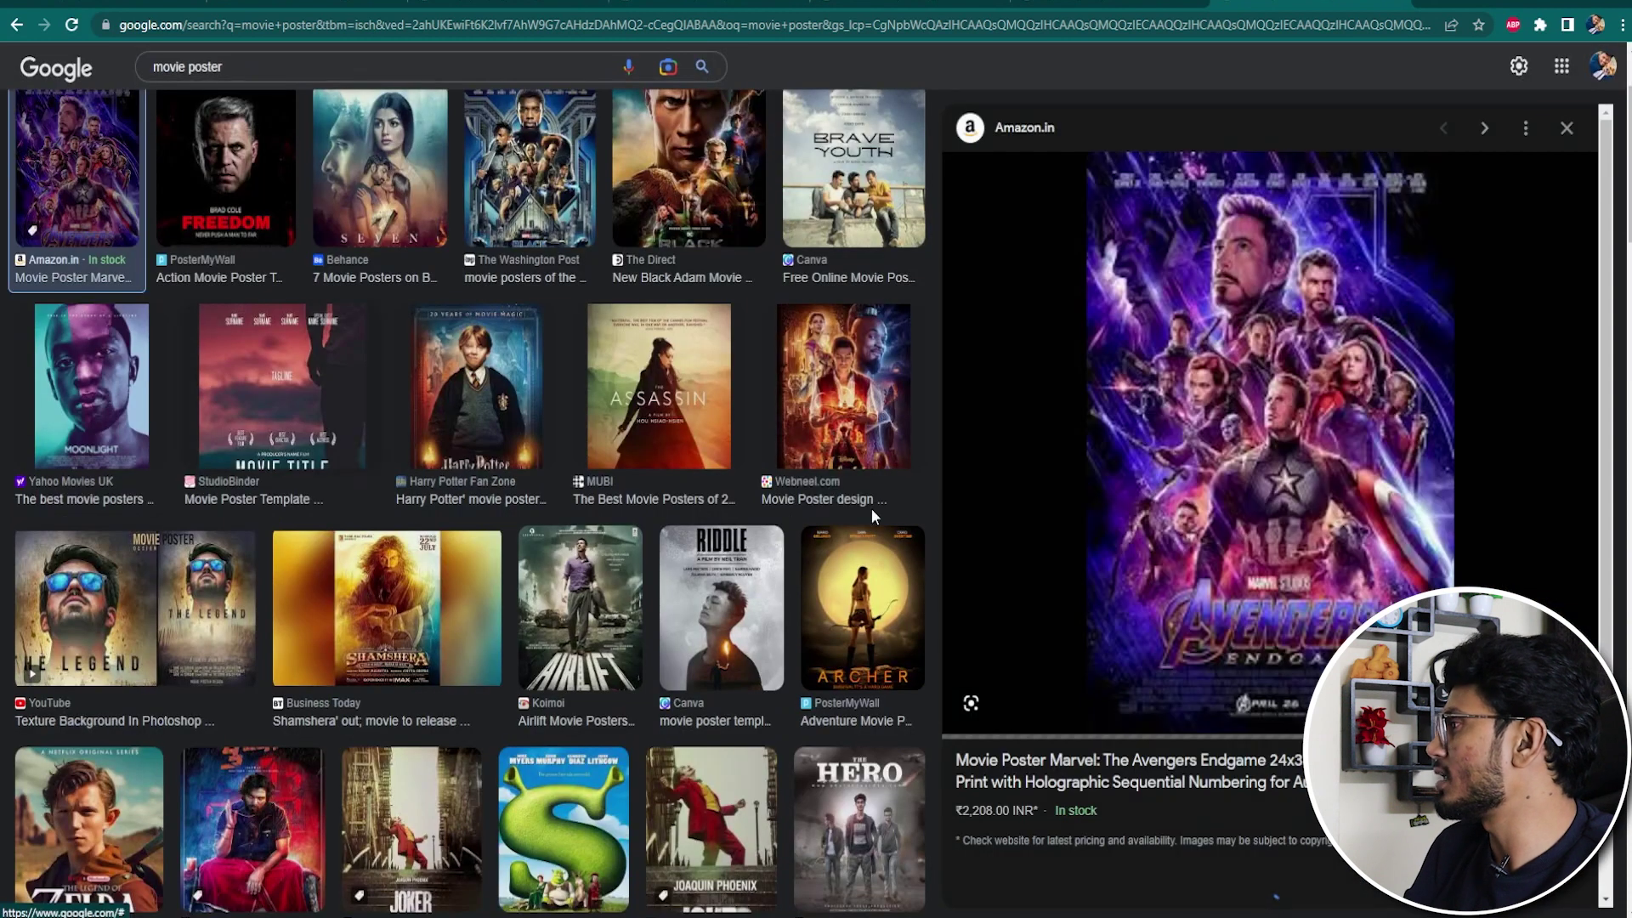
{"action": "right_click", "coordinate": [1279, 386]}
{"action": "left_click", "coordinate": [1351, 581]}
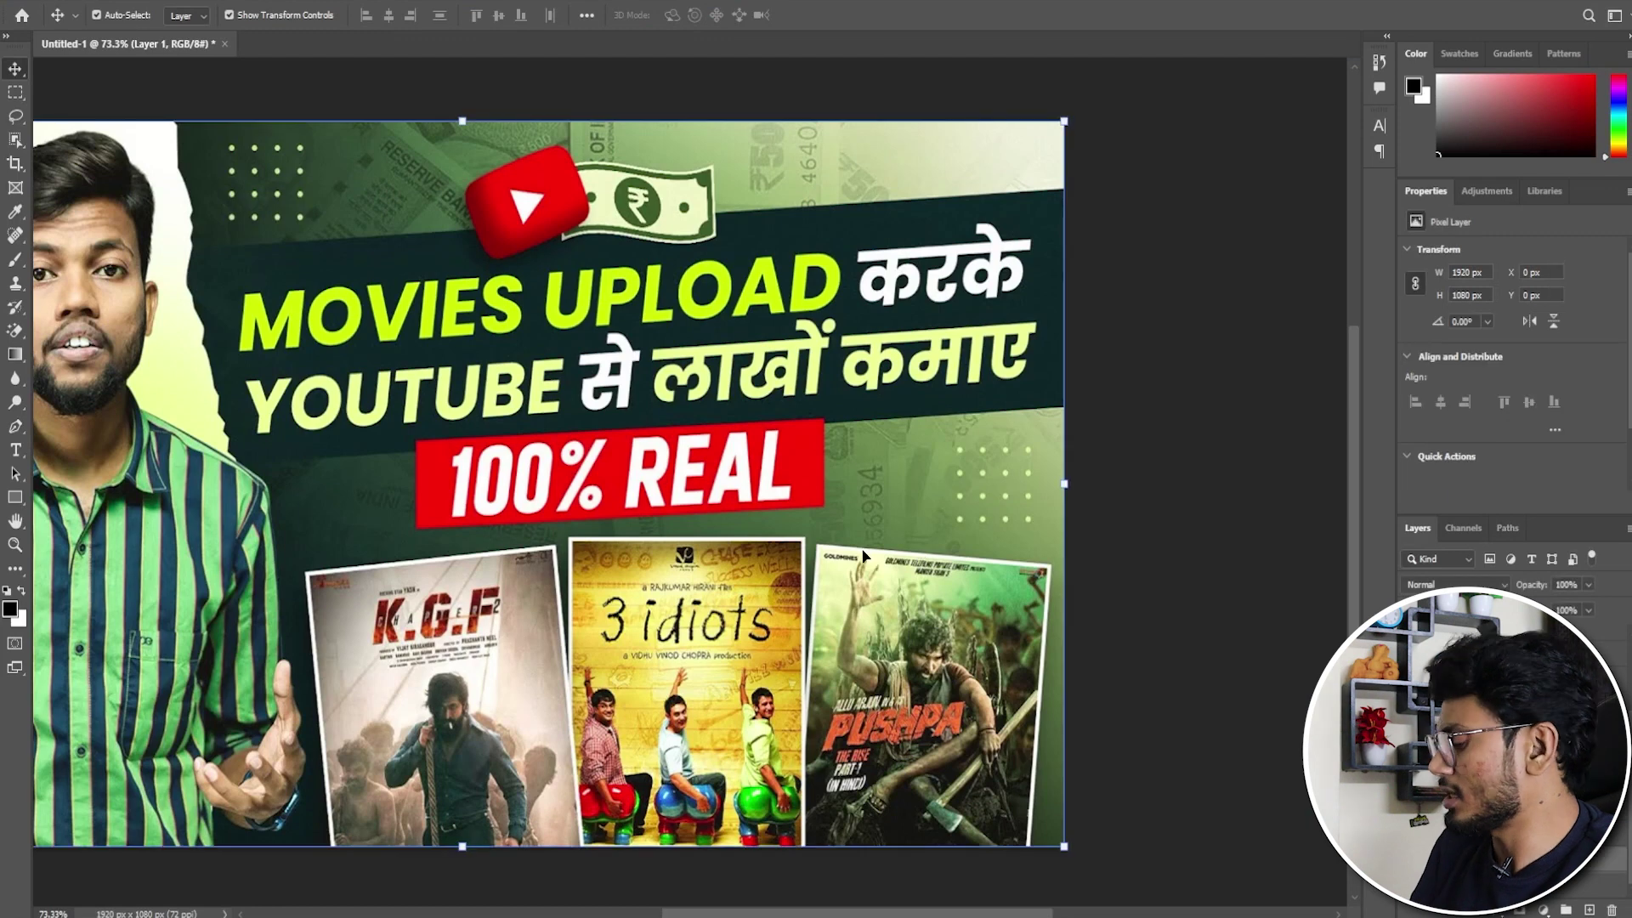
{"action": "key", "text": "ctrl+v"}
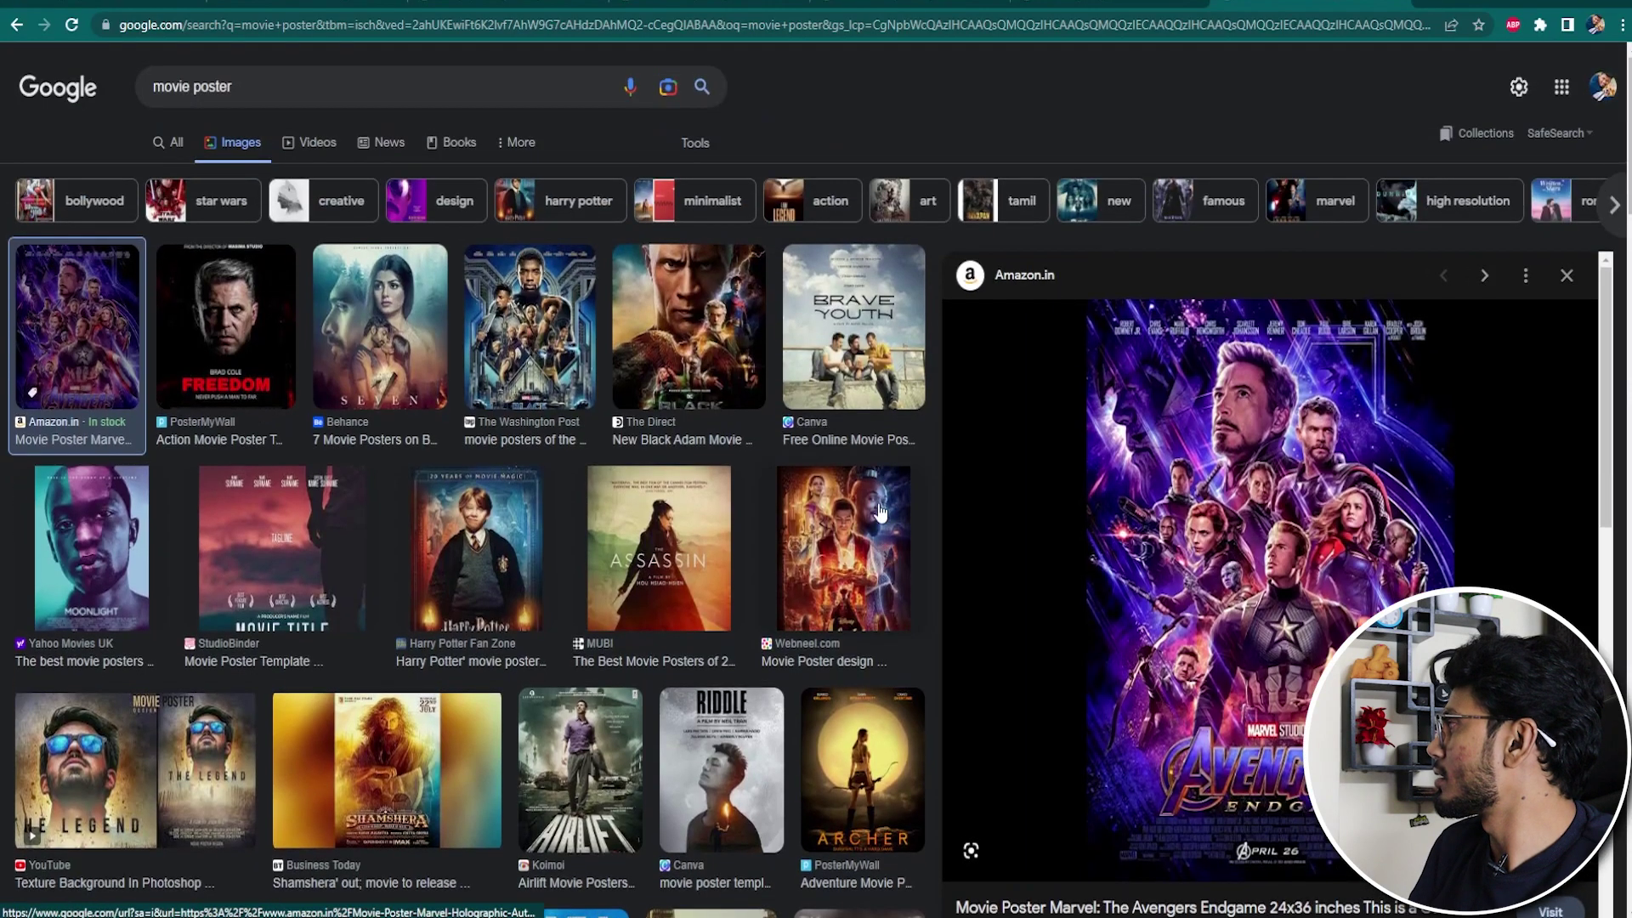
Copy the Aladdin poster and paste it above Layer 1 in the thumbnail.
{"action": "left_click", "coordinate": [879, 395]}
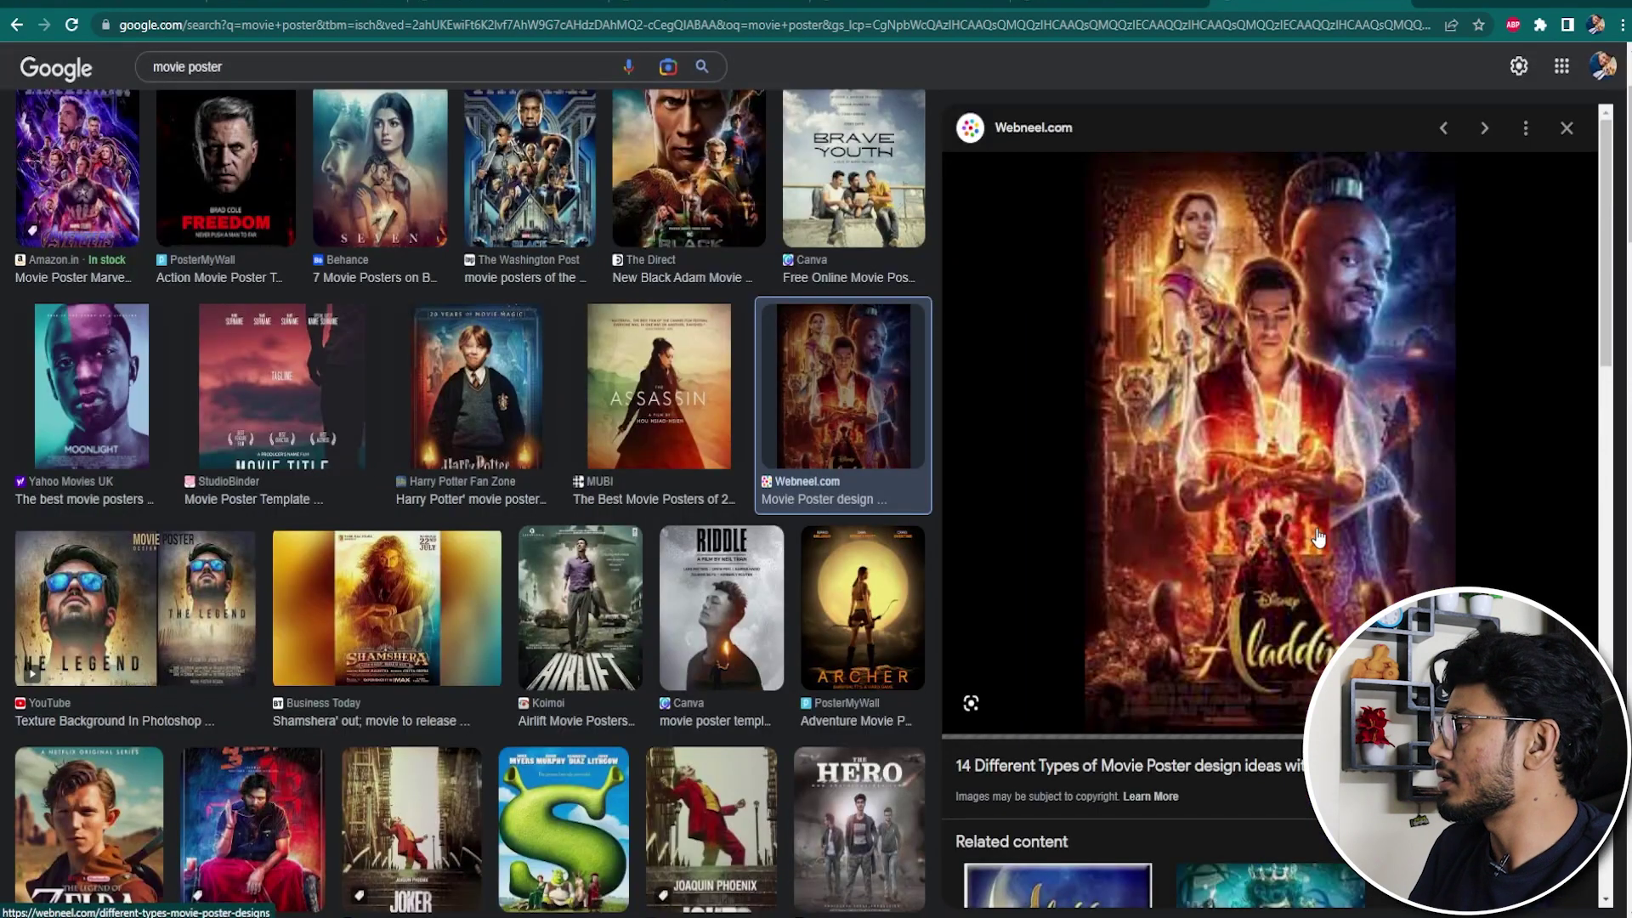
{"action": "right_click", "coordinate": [1284, 466]}
{"action": "left_click", "coordinate": [1321, 654]}
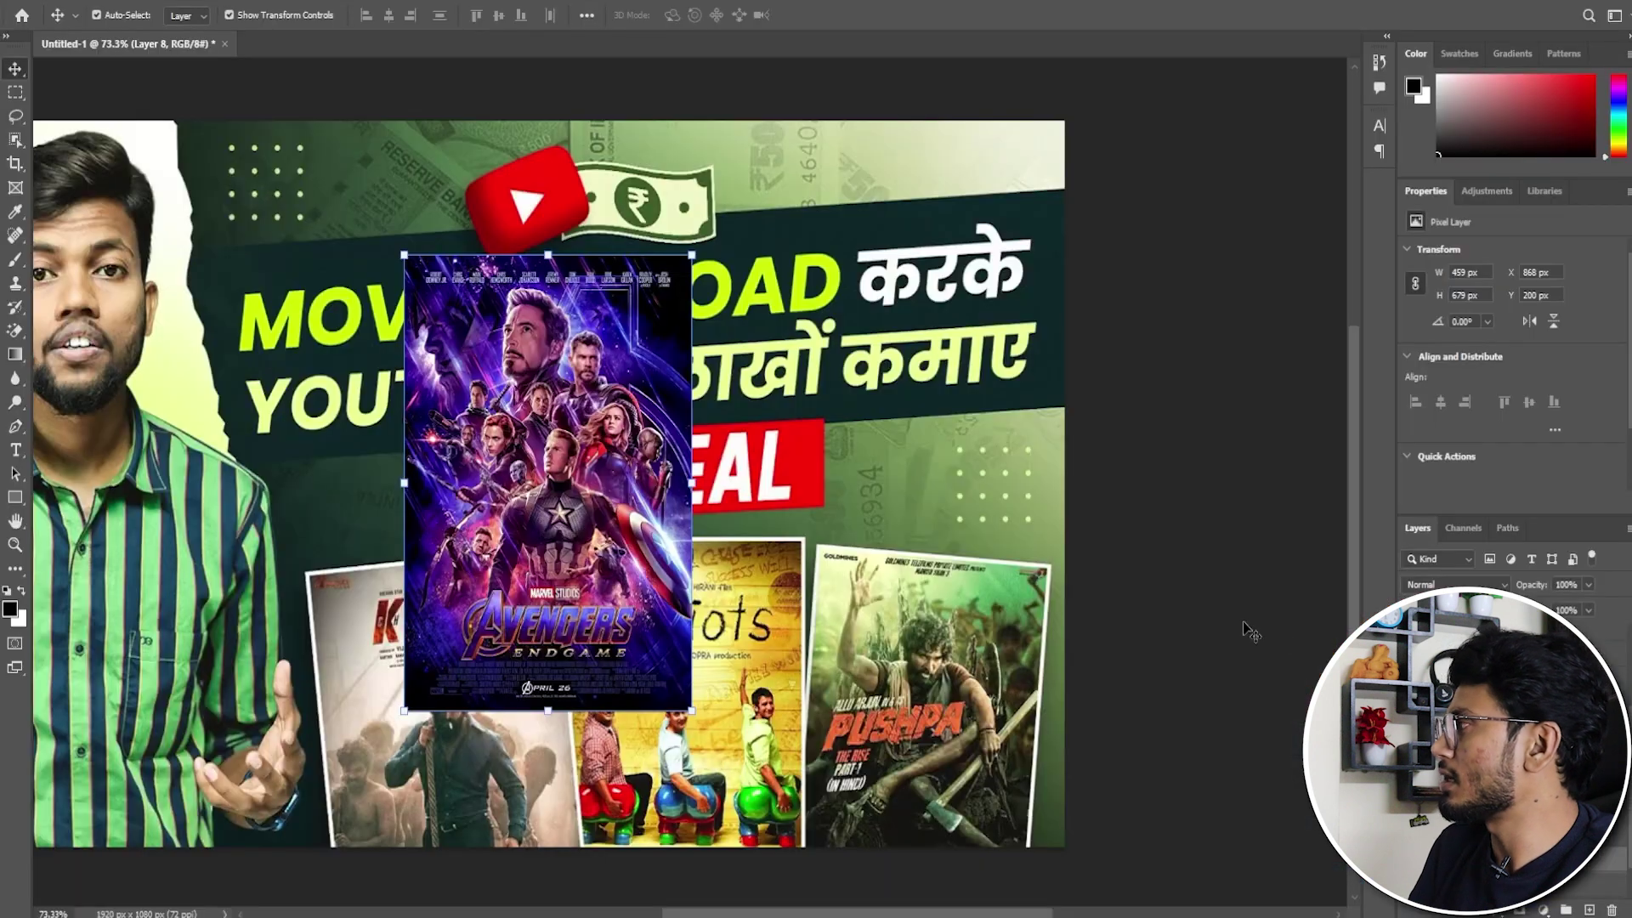
{"action": "left_click", "coordinate": [849, 460], "text": "ctrl"}
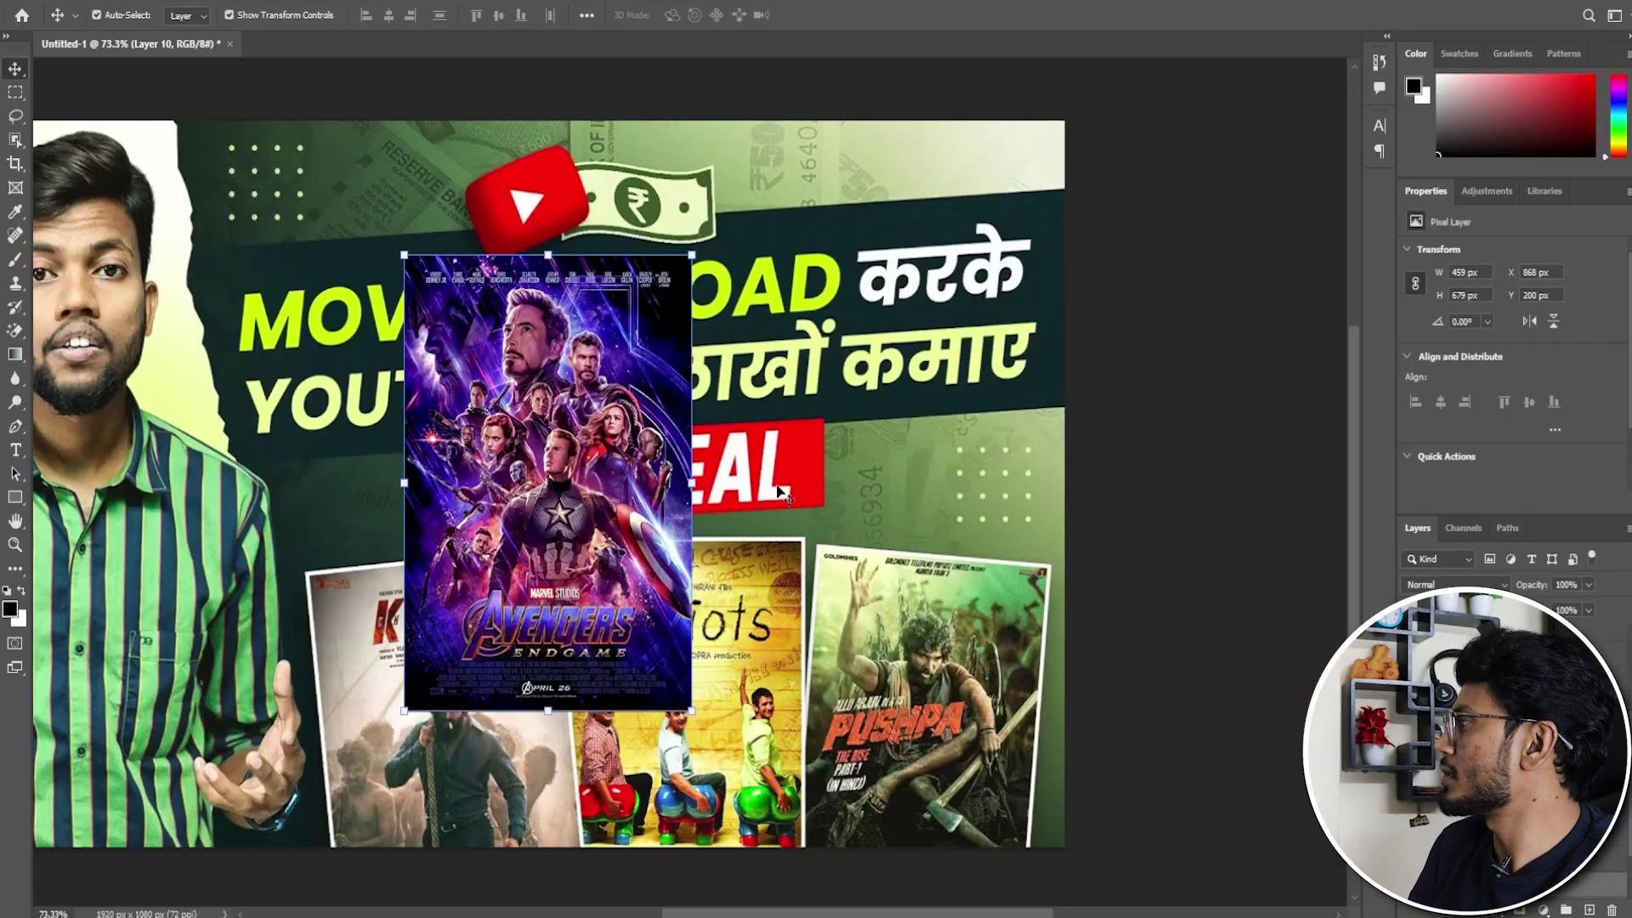
{"action": "key", "text": "ctrl+v"}
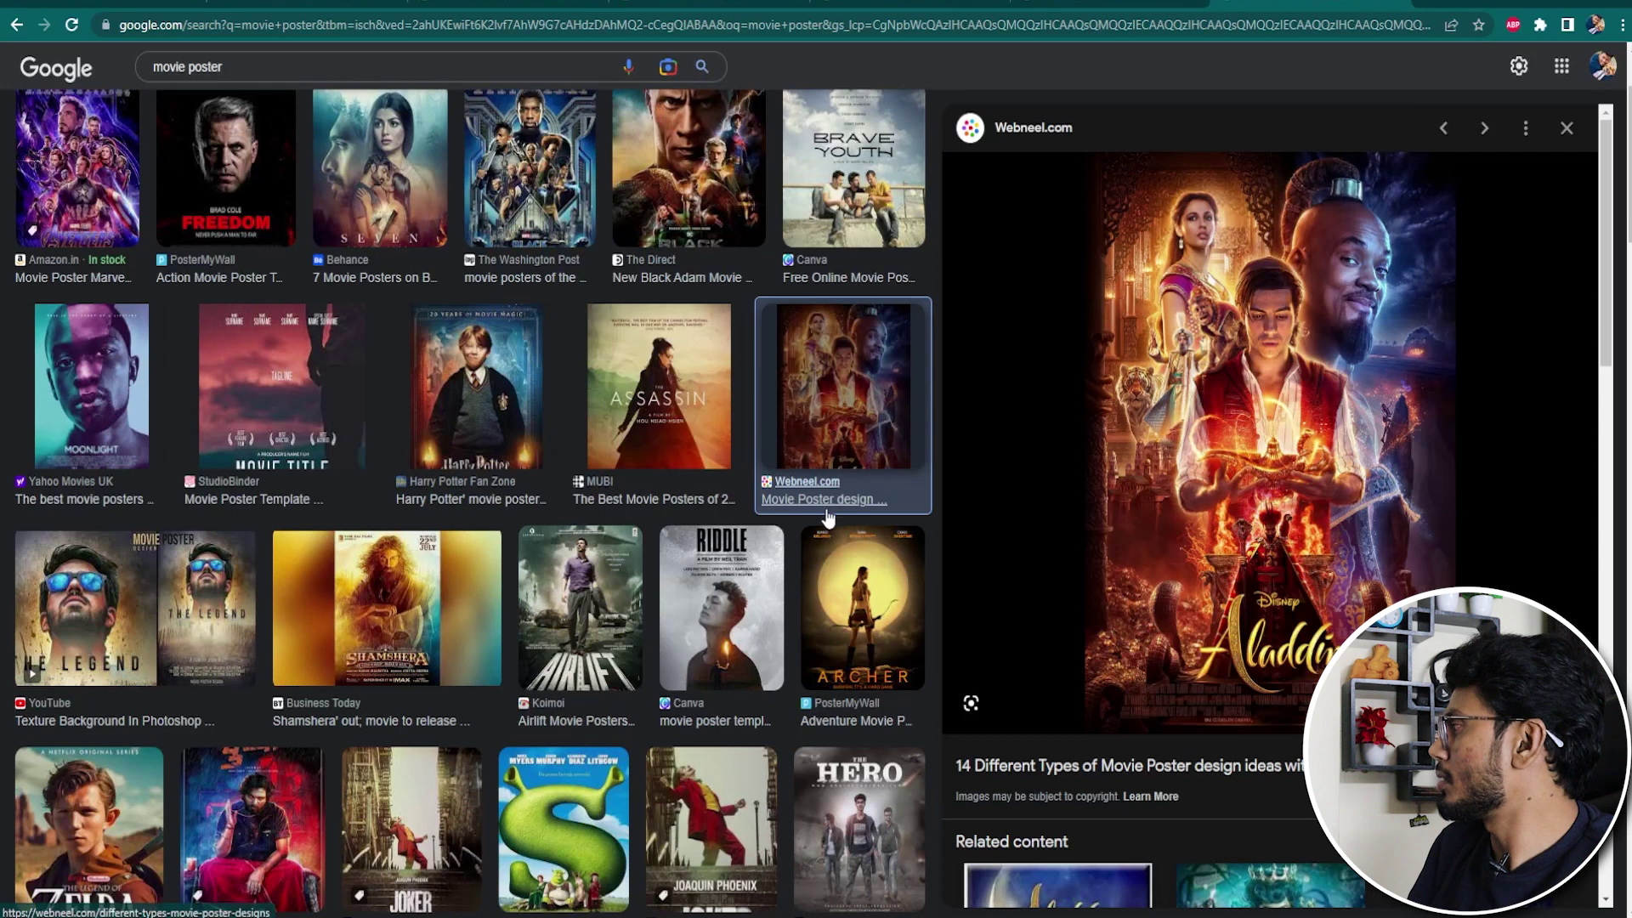
Bring the Airlift poster from the search results into the Photoshop document.
{"action": "left_click", "coordinate": [568, 577]}
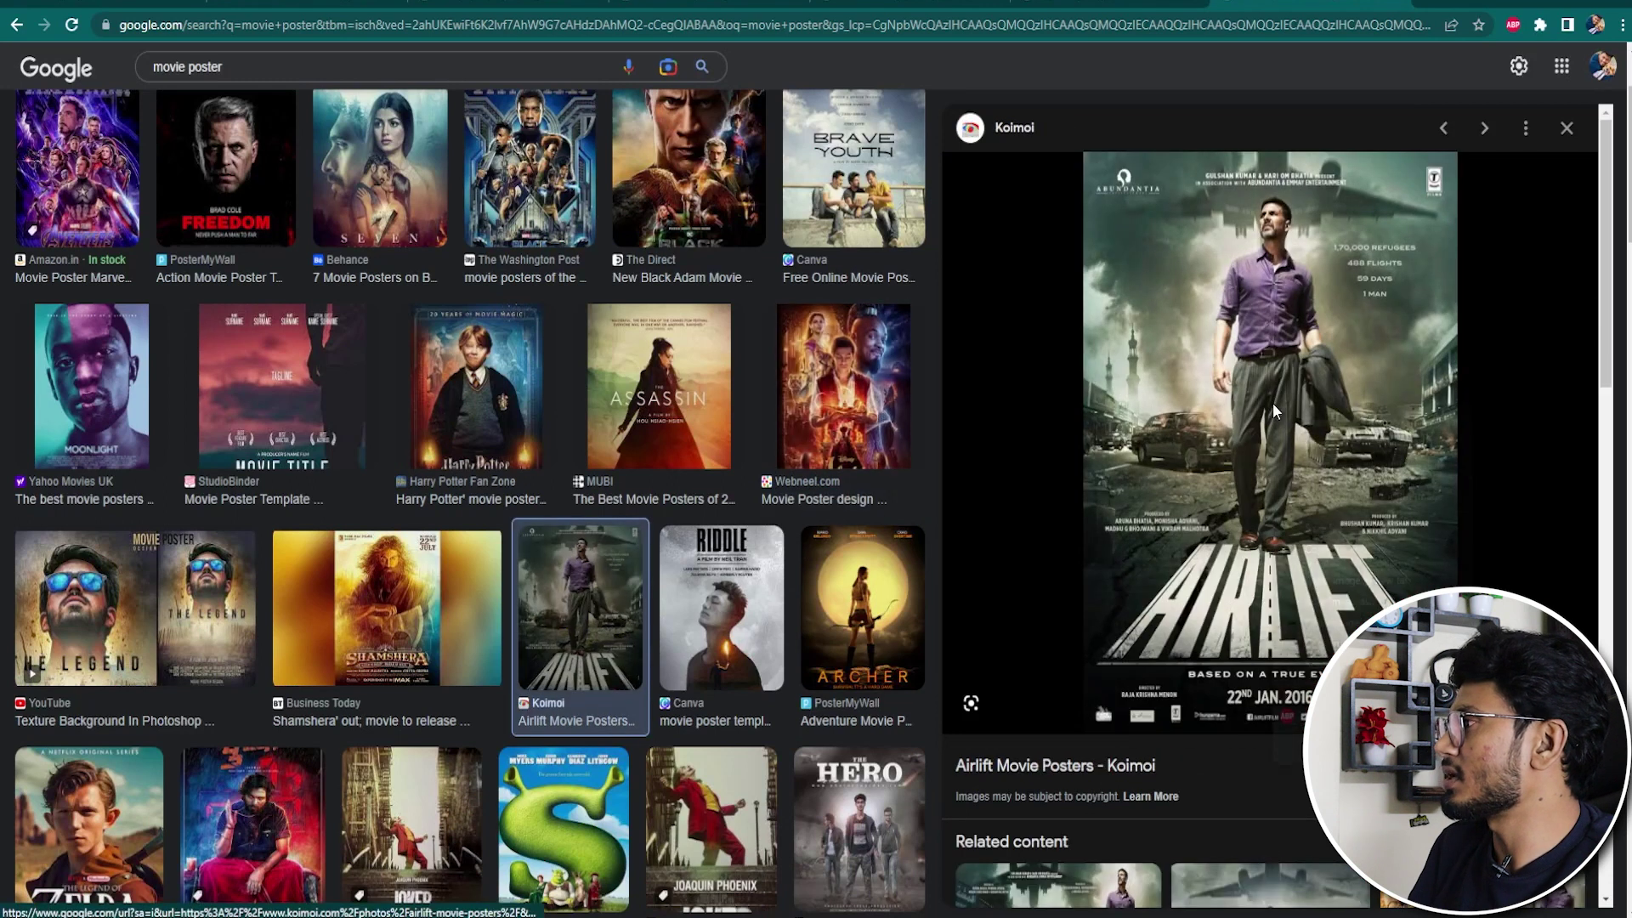
{"action": "right_click", "coordinate": [1272, 403]}
{"action": "left_click", "coordinate": [1332, 622]}
{"action": "key", "text": "alt+Tab"}
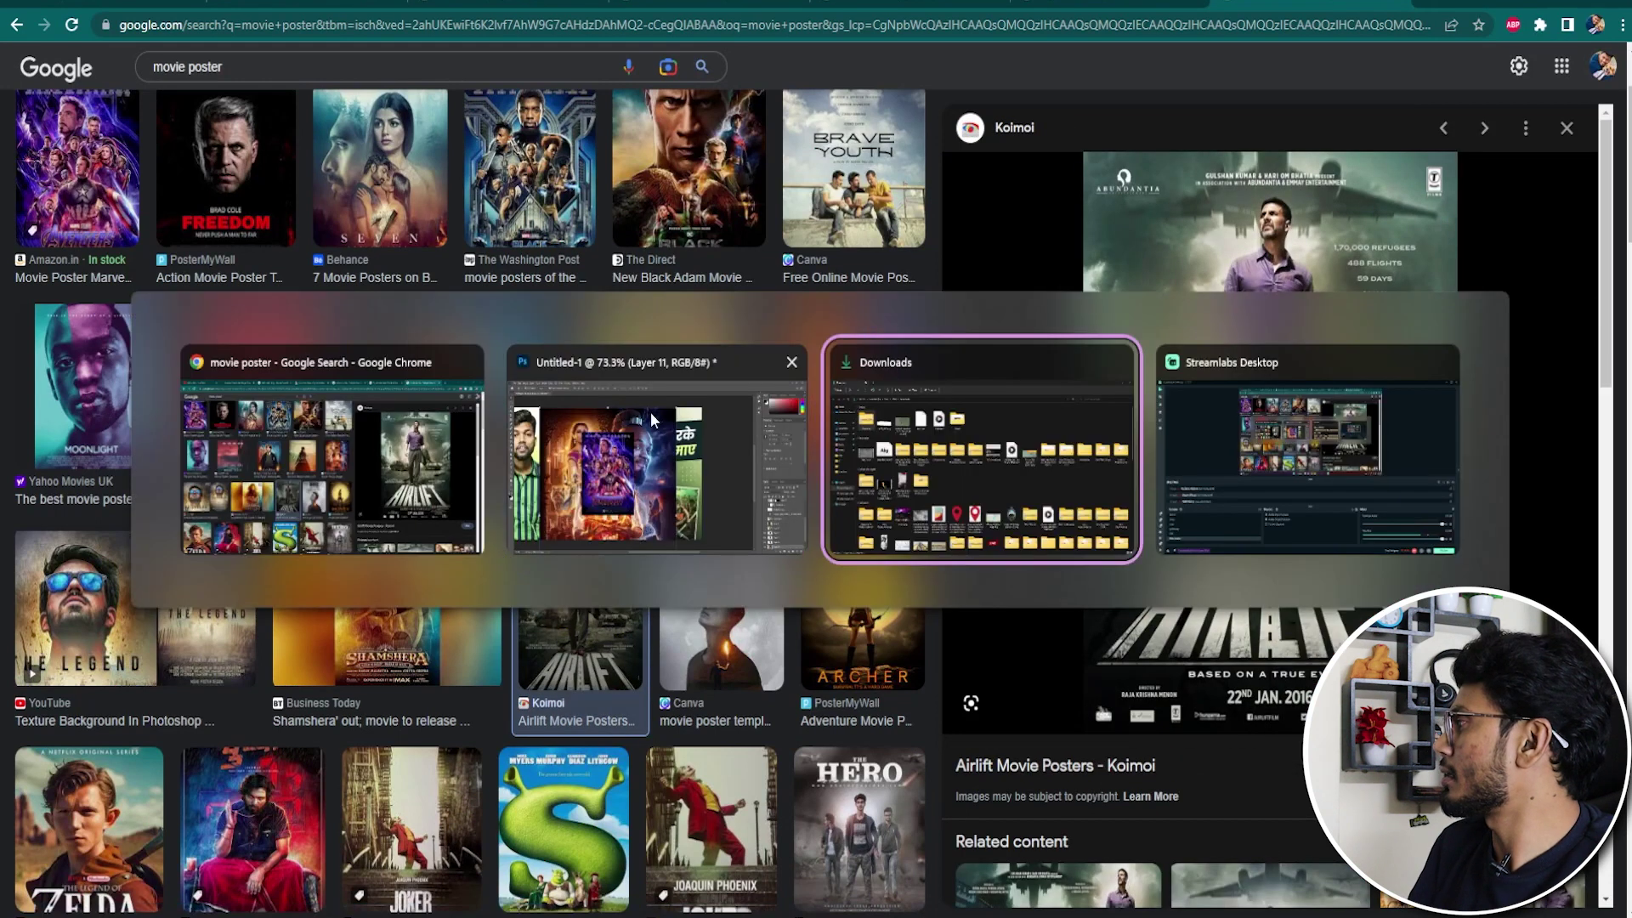
{"action": "key", "text": "ctrl+v"}
{"action": "scroll", "coordinate": [761, 531], "scroll_direction": "down", "scroll_amount": 3}
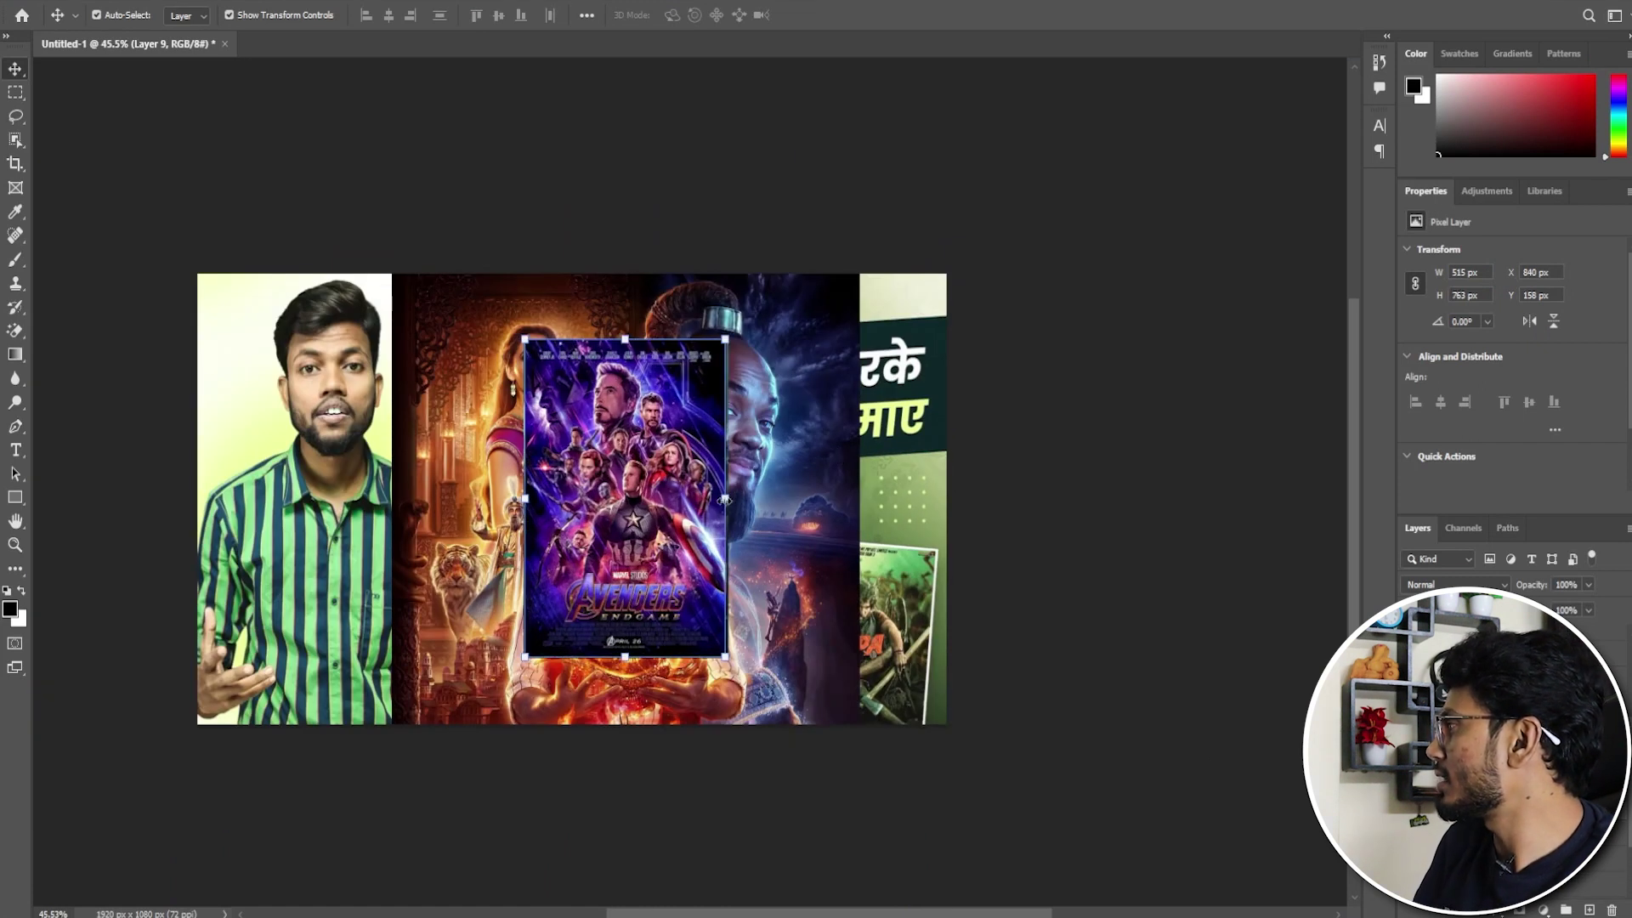
Shrink the Aladdin poster slightly and try resizing Avengers, then cancel that resize.
{"action": "left_click", "coordinate": [710, 306]}
{"action": "left_click_drag", "start_coordinate": [635, 274], "coordinate": [625, 339]}
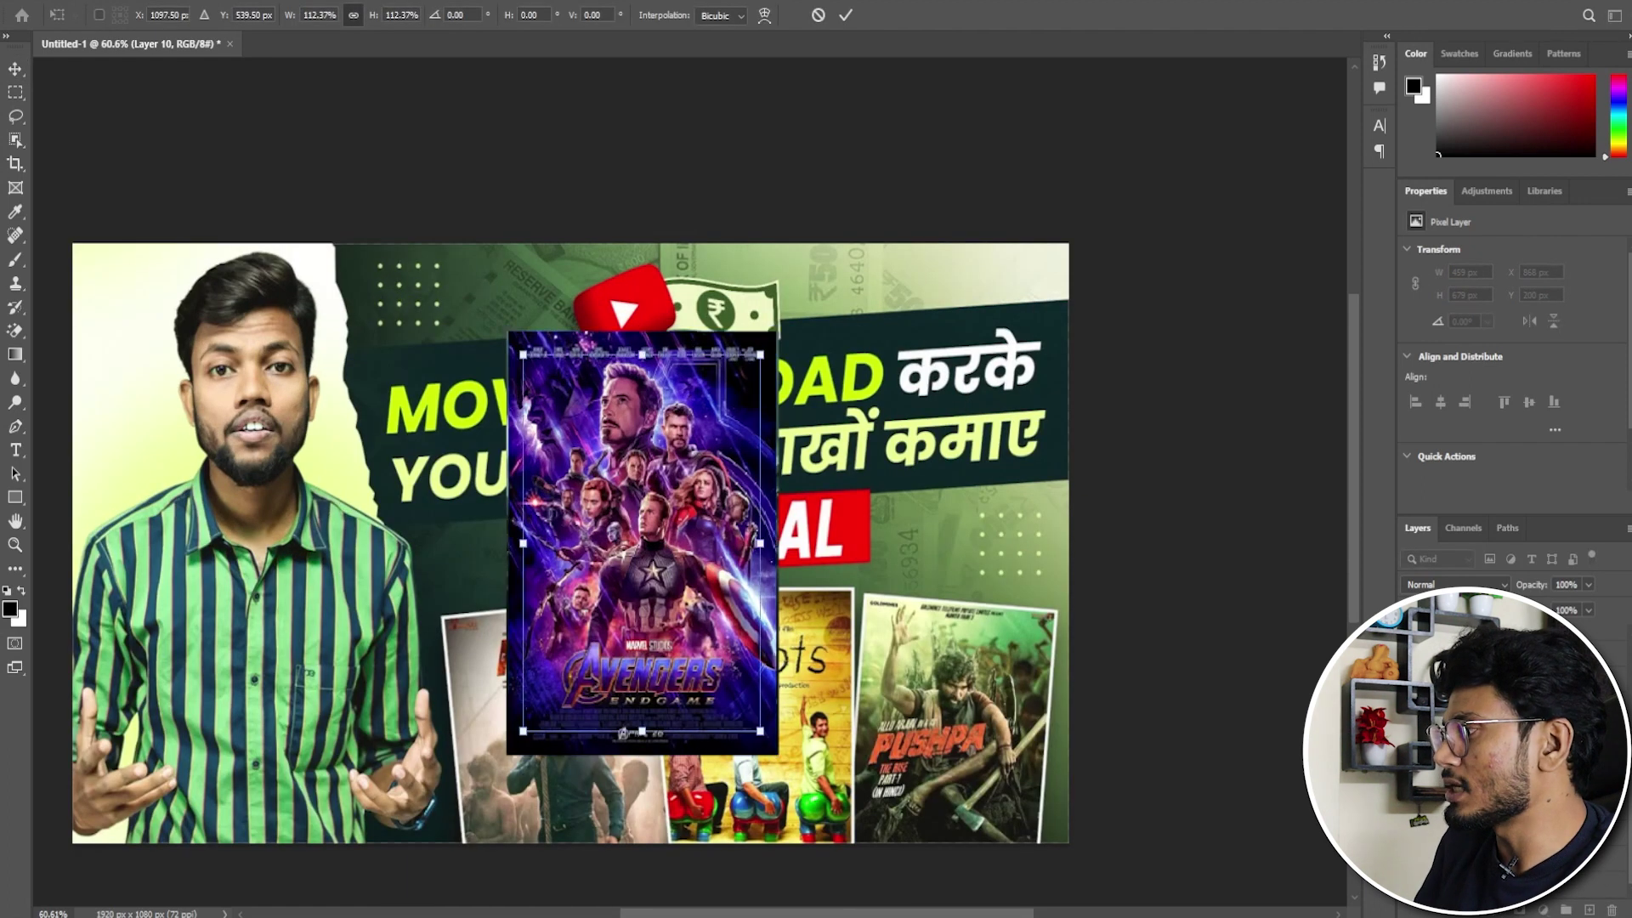
{"action": "left_click_drag", "start_coordinate": [631, 755], "coordinate": [631, 600]}
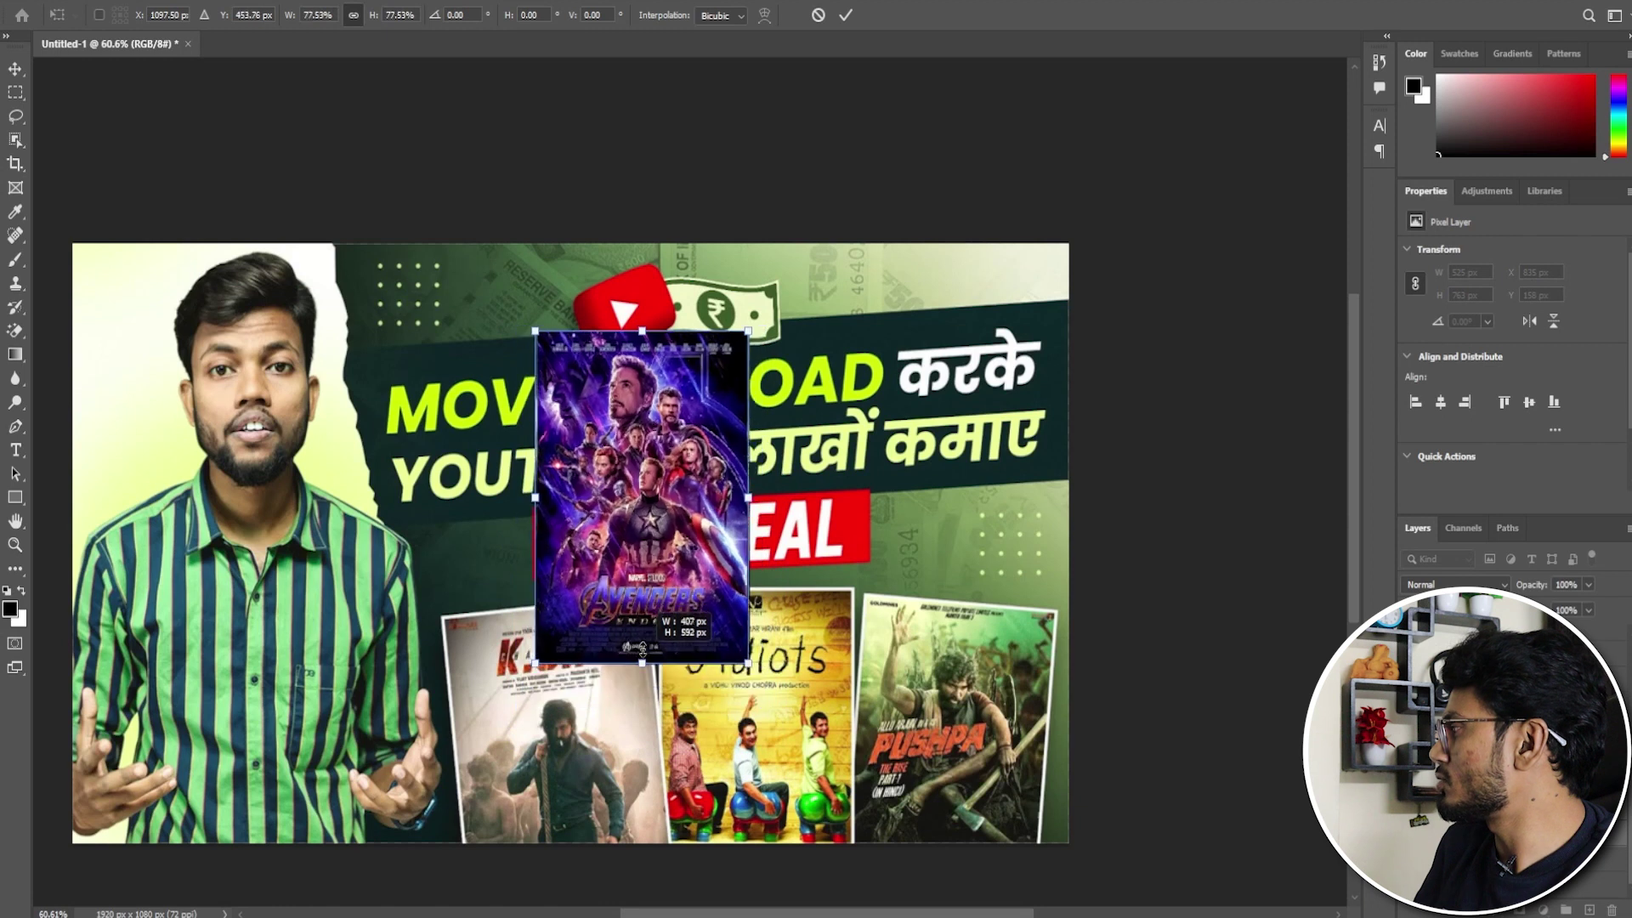
{"action": "left_click_drag", "start_coordinate": [686, 514], "coordinate": [608, 797]}
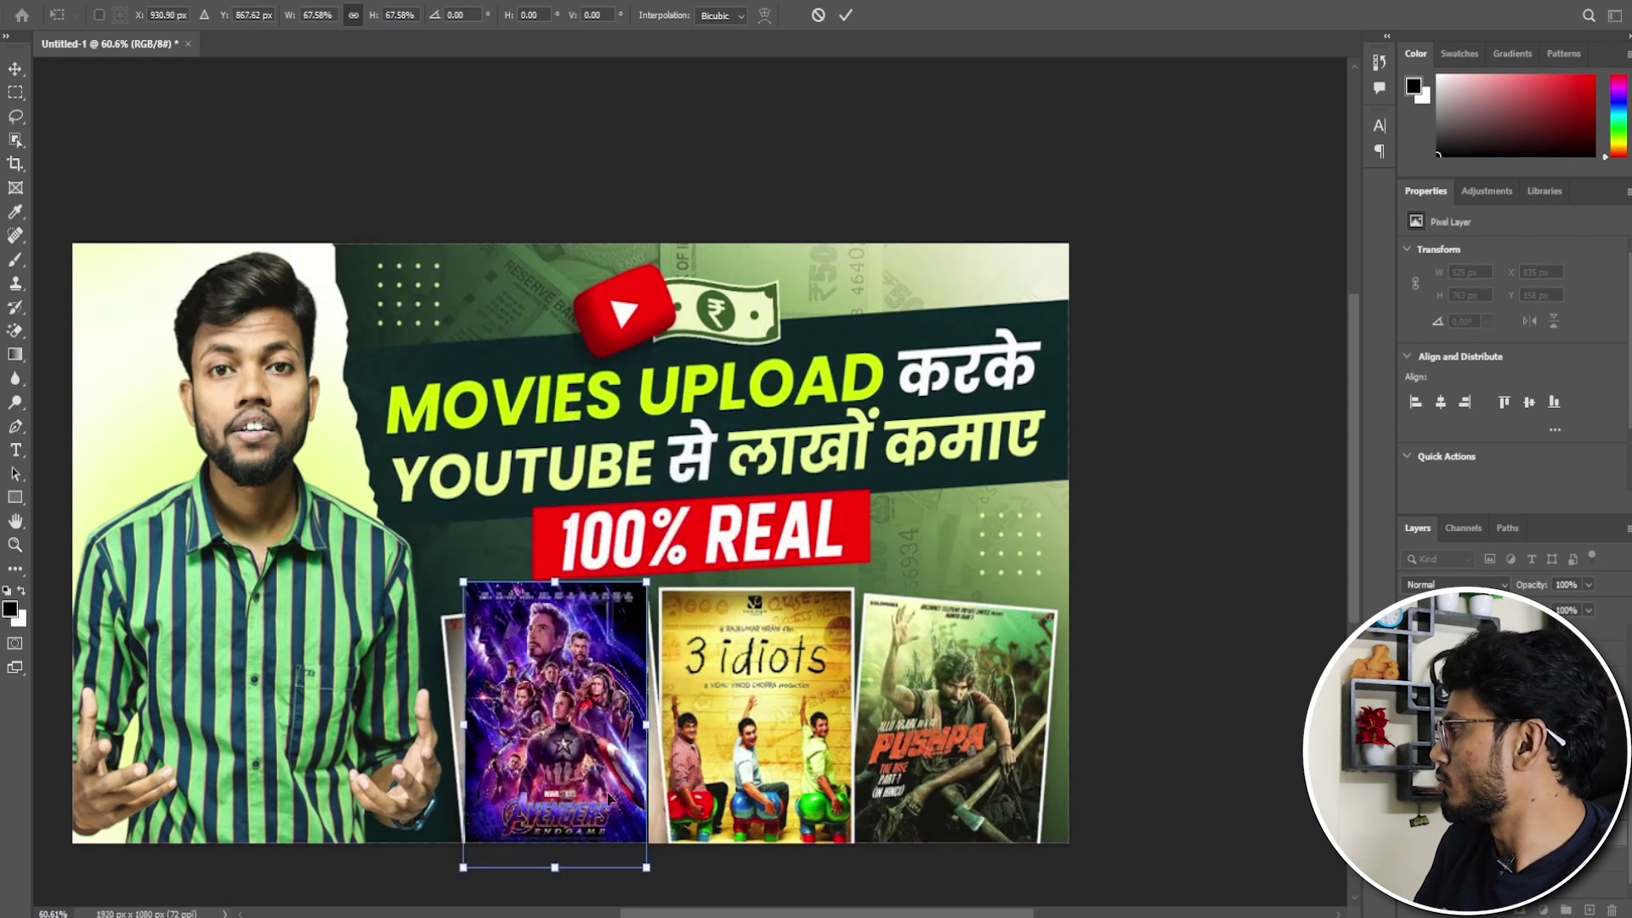
{"action": "key", "text": "Escape"}
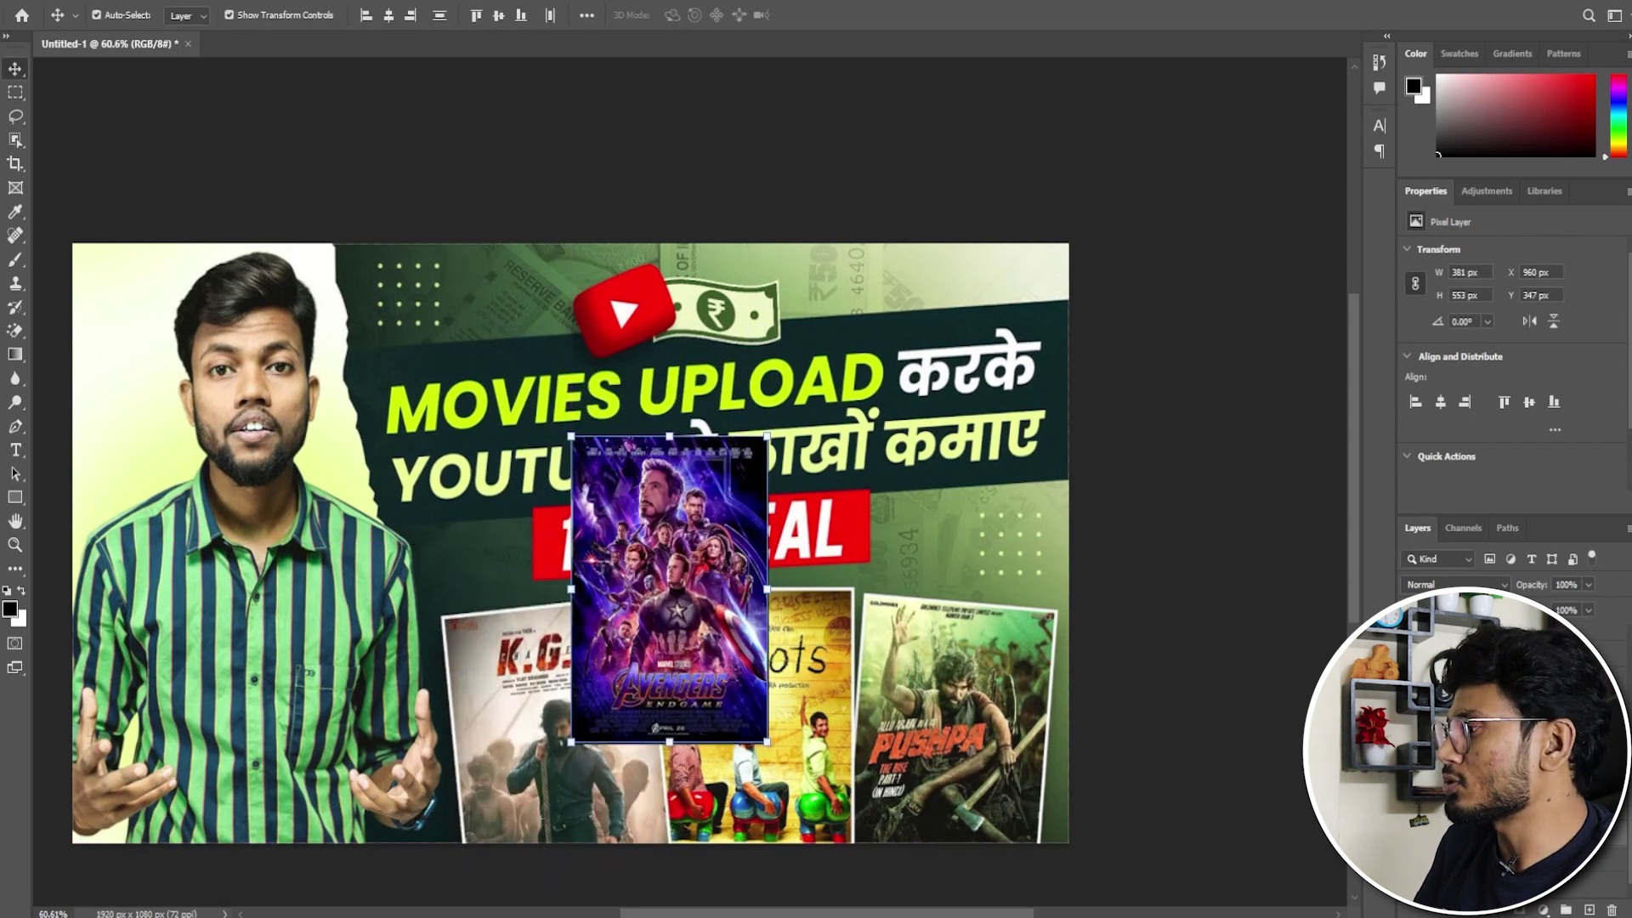
Line up Airlift left, Aladdin middle and Avengers right, then add a Stroke effect to Avengers.
{"action": "mouse_move", "coordinate": [682, 557]}
{"action": "left_mouse_down"}
{"action": "mouse_move", "coordinate": [952, 624]}
{"action": "mouse_move", "coordinate": [961, 548]}
{"action": "left_mouse_up"}
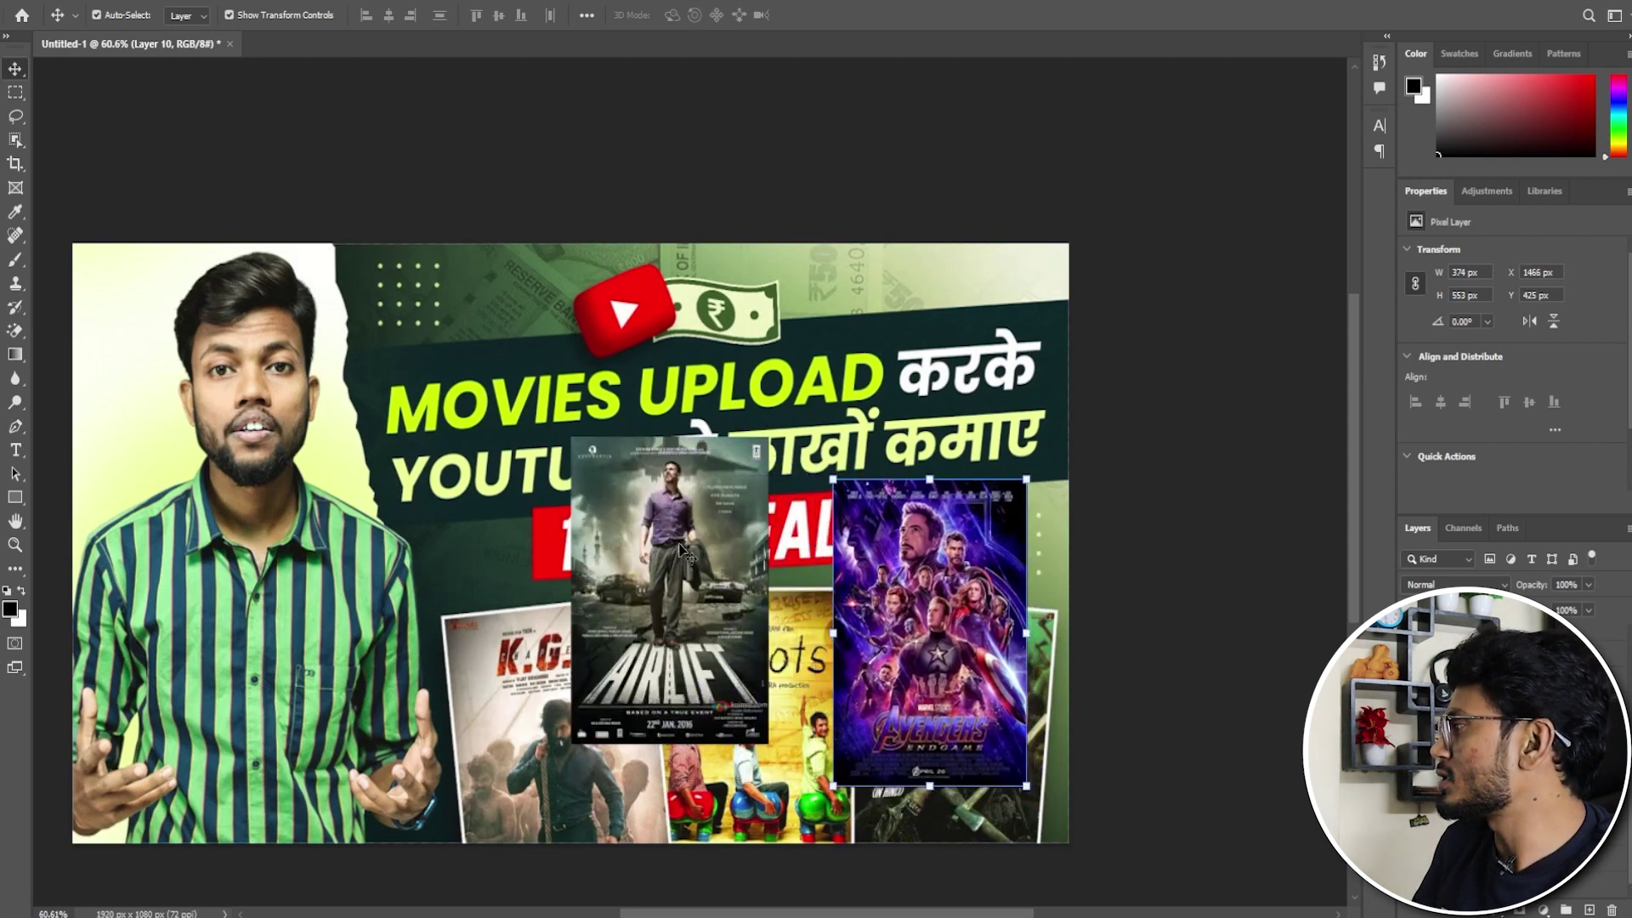
{"action": "left_click_drag", "start_coordinate": [680, 612], "coordinate": [518, 652]}
{"action": "left_click_drag", "start_coordinate": [977, 671], "coordinate": [737, 627]}
{"action": "left_click_drag", "start_coordinate": [692, 510], "coordinate": [906, 491]}
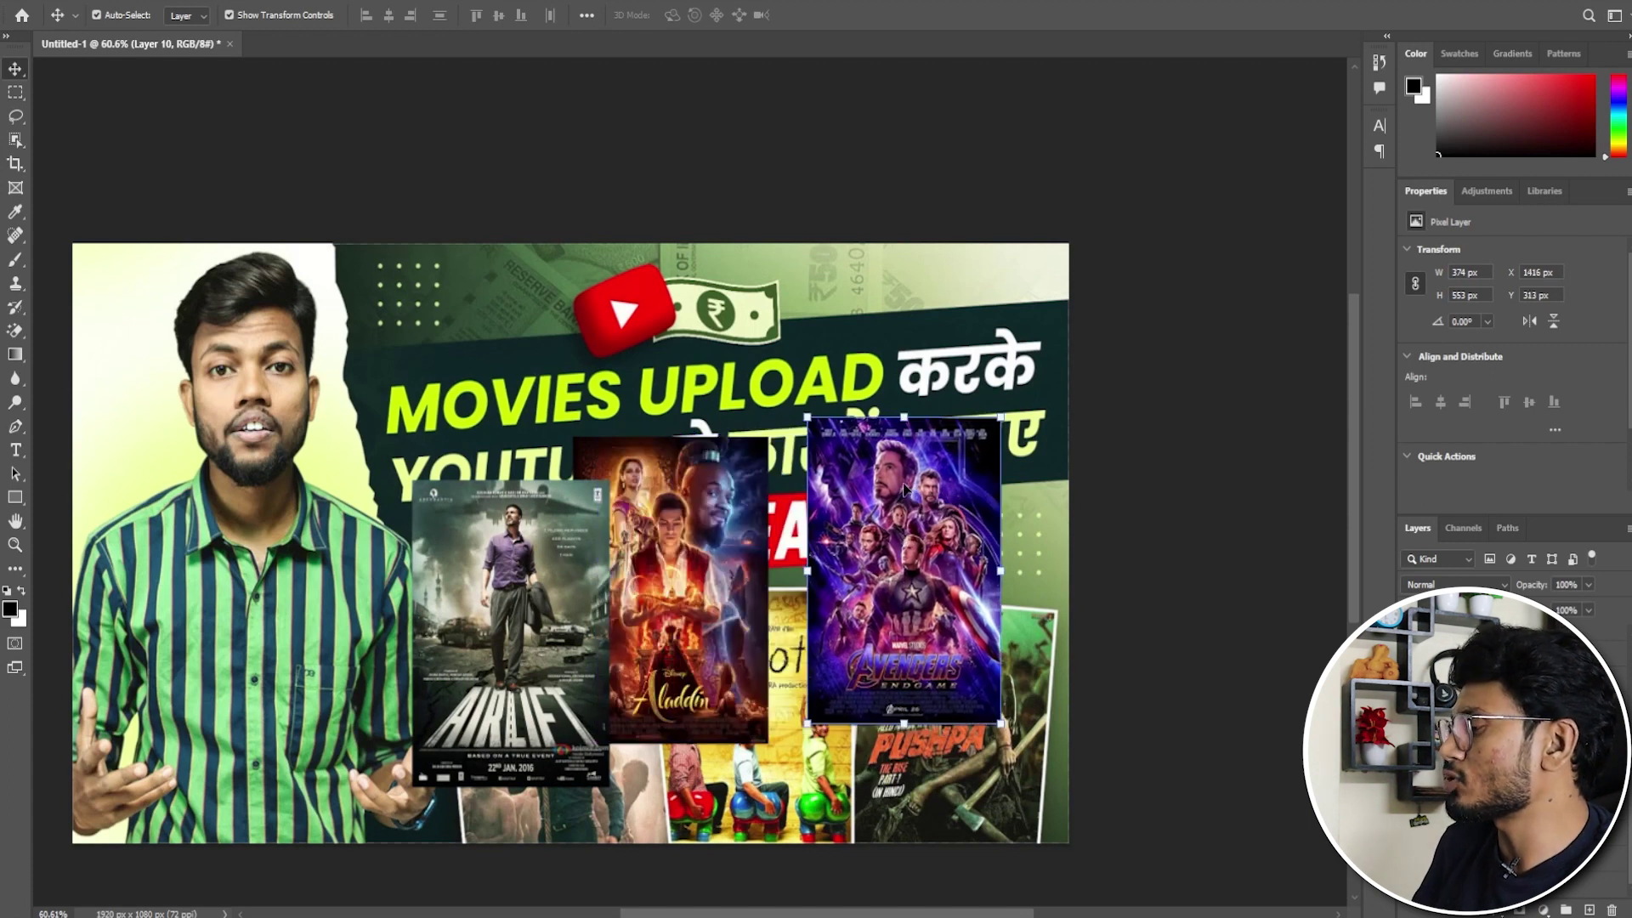
{"action": "left_click", "coordinate": [1497, 909]}
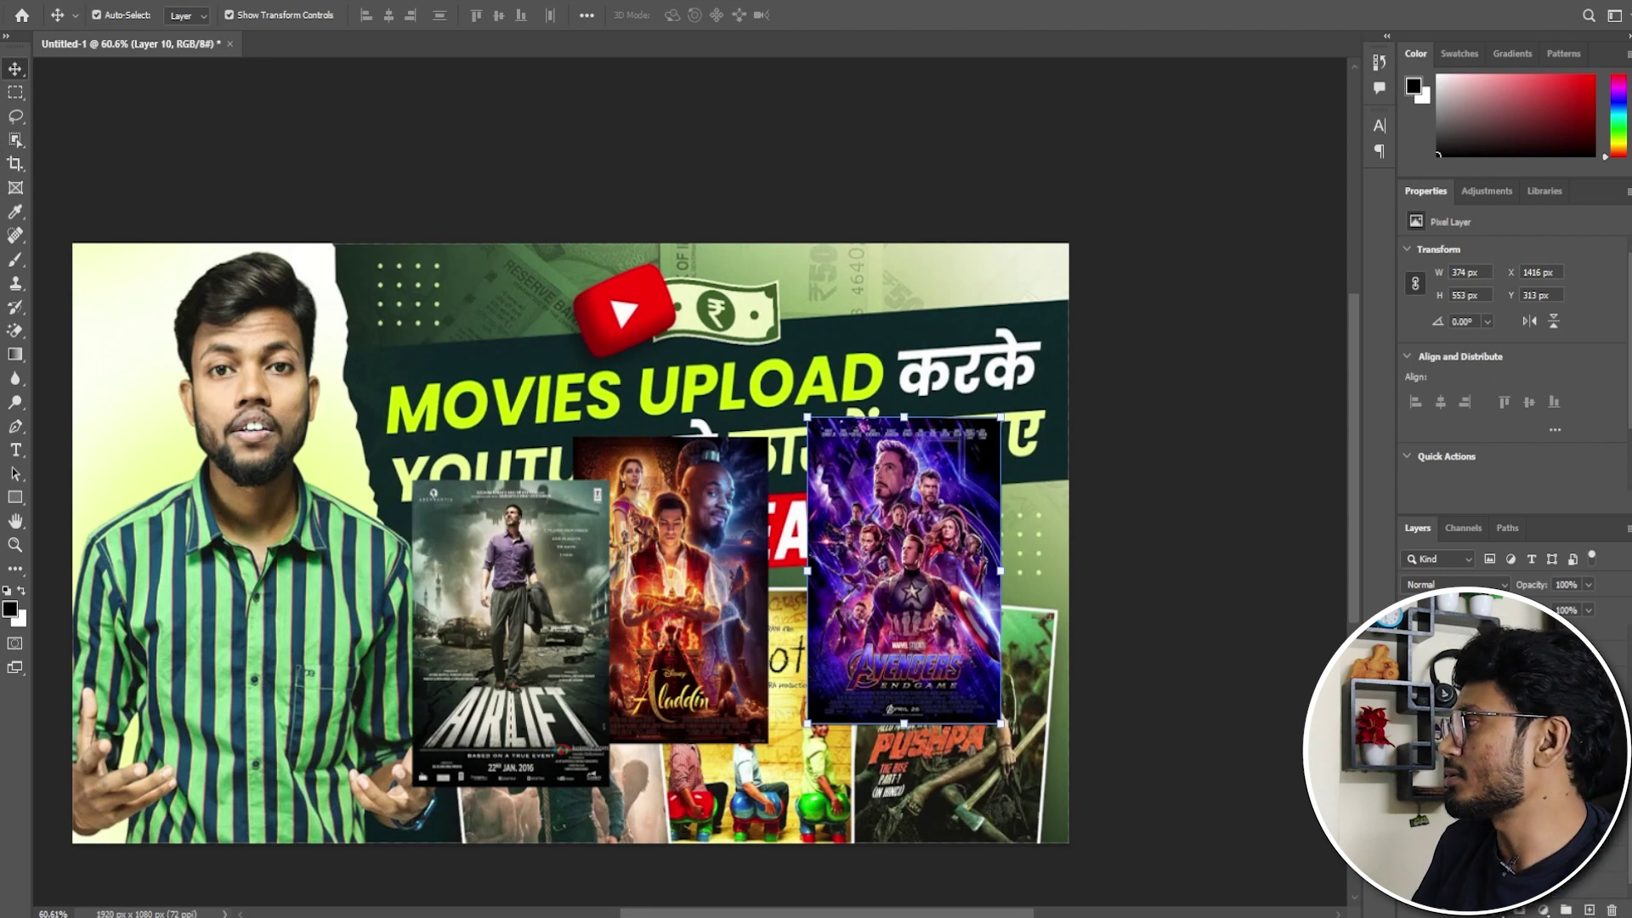
{"action": "left_click", "coordinate": [1529, 754]}
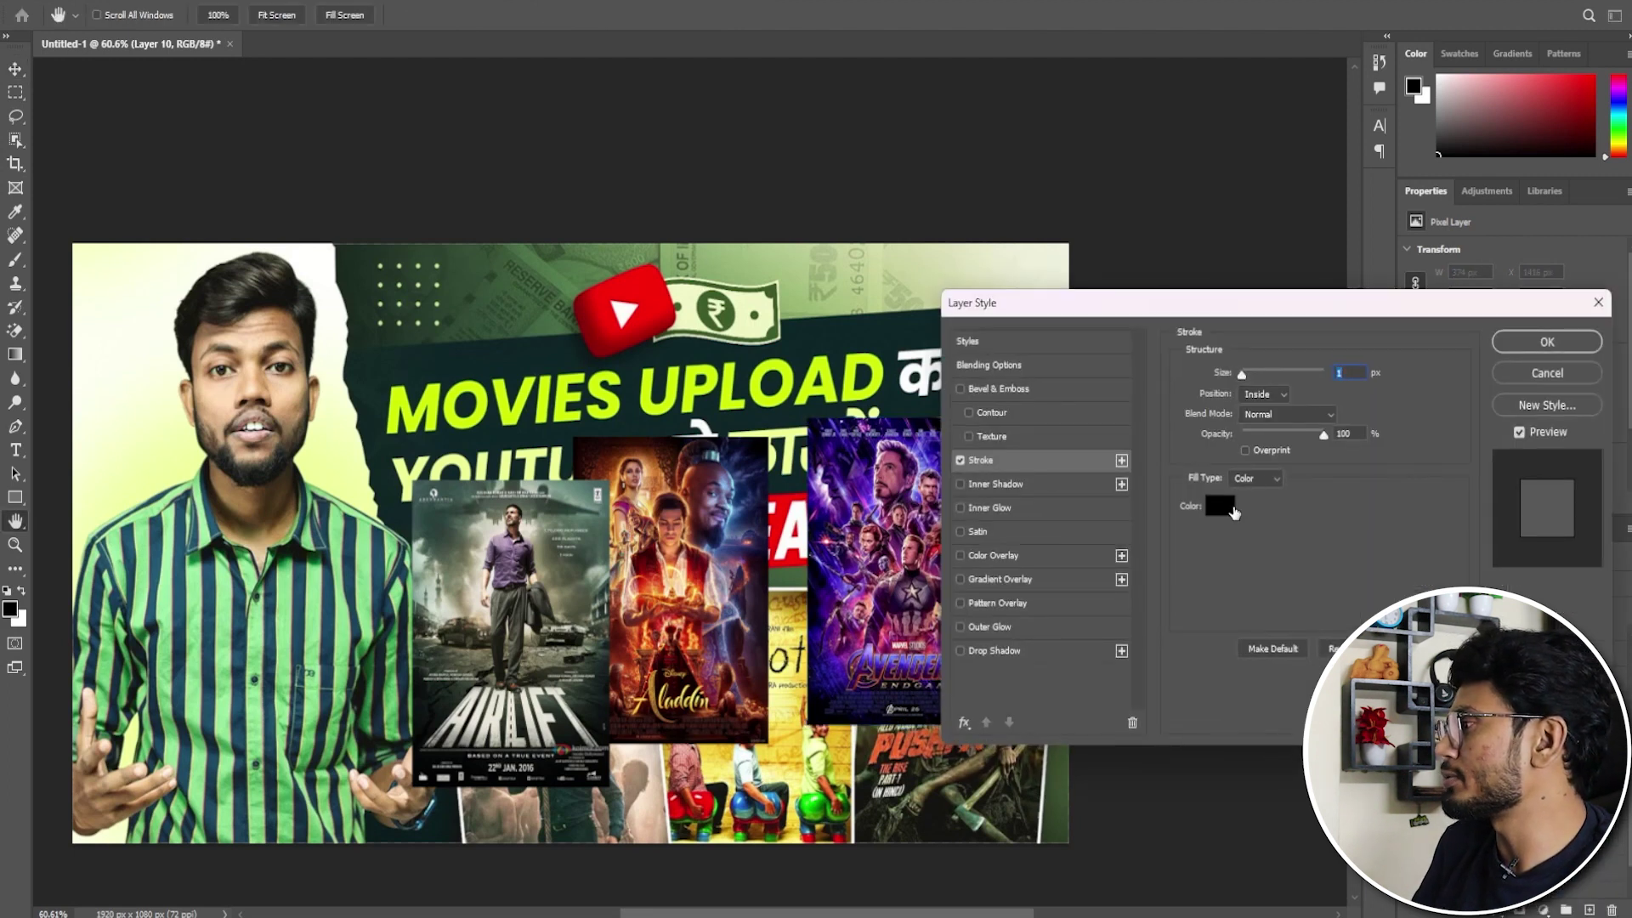
Set the Avengers poster stroke to white, about 5 px, positioned Outside.
{"action": "left_click", "coordinate": [1228, 514]}
{"action": "left_click", "coordinate": [614, 605]}
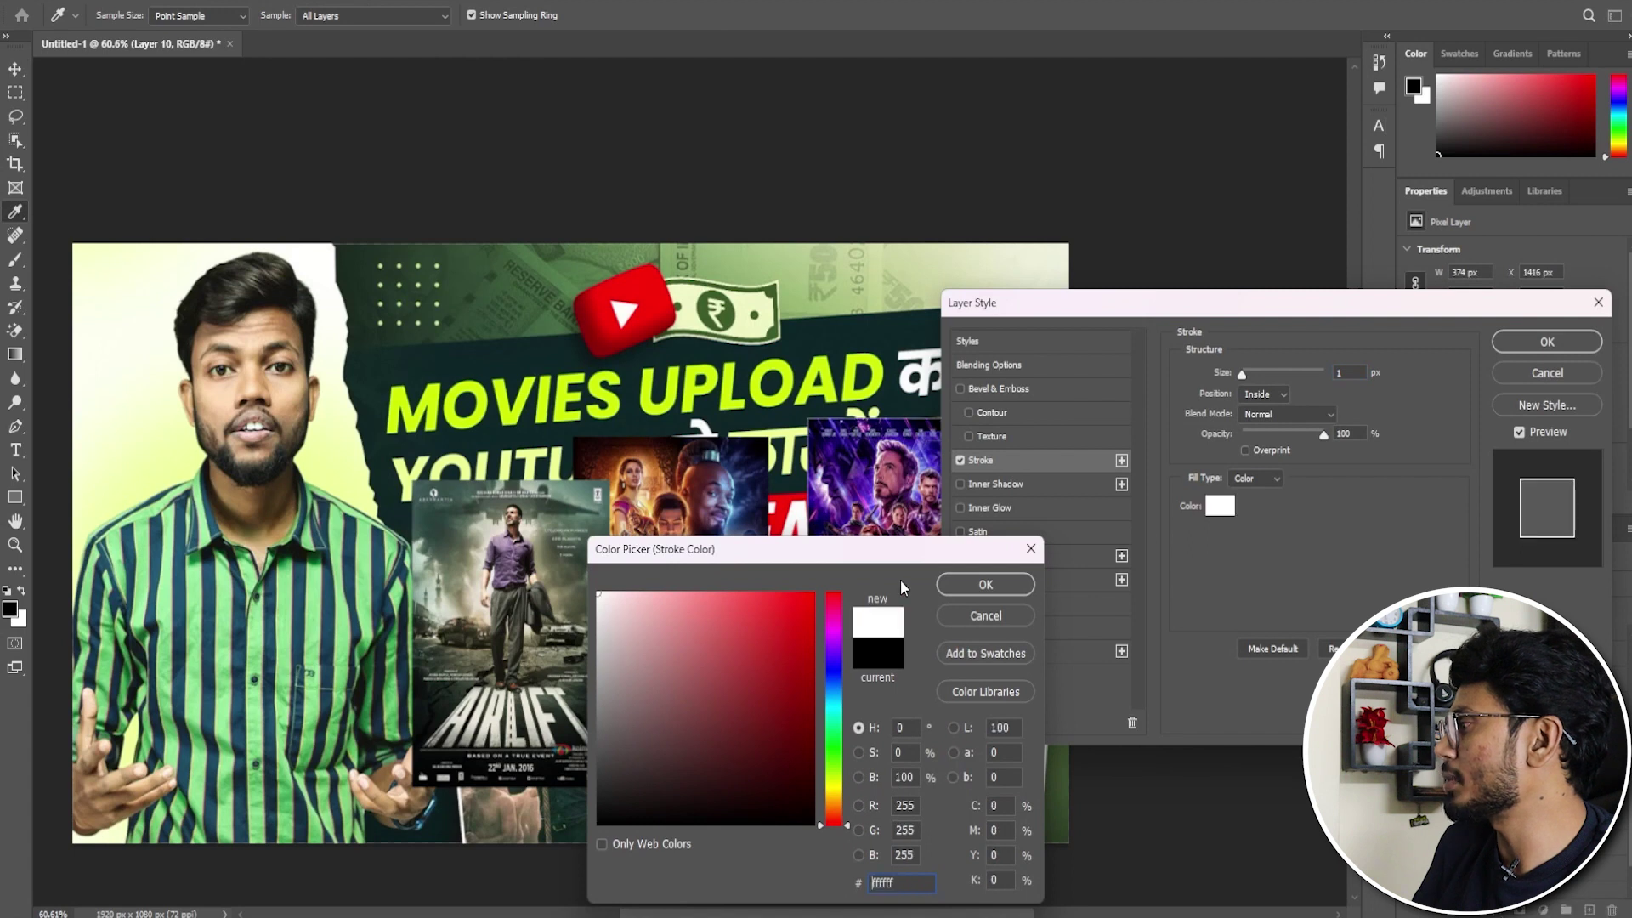
{"action": "left_click", "coordinate": [976, 579]}
{"action": "left_click_drag", "start_coordinate": [1277, 319], "coordinate": [1379, 294]}
{"action": "left_click_drag", "start_coordinate": [1354, 367], "coordinate": [1359, 367]}
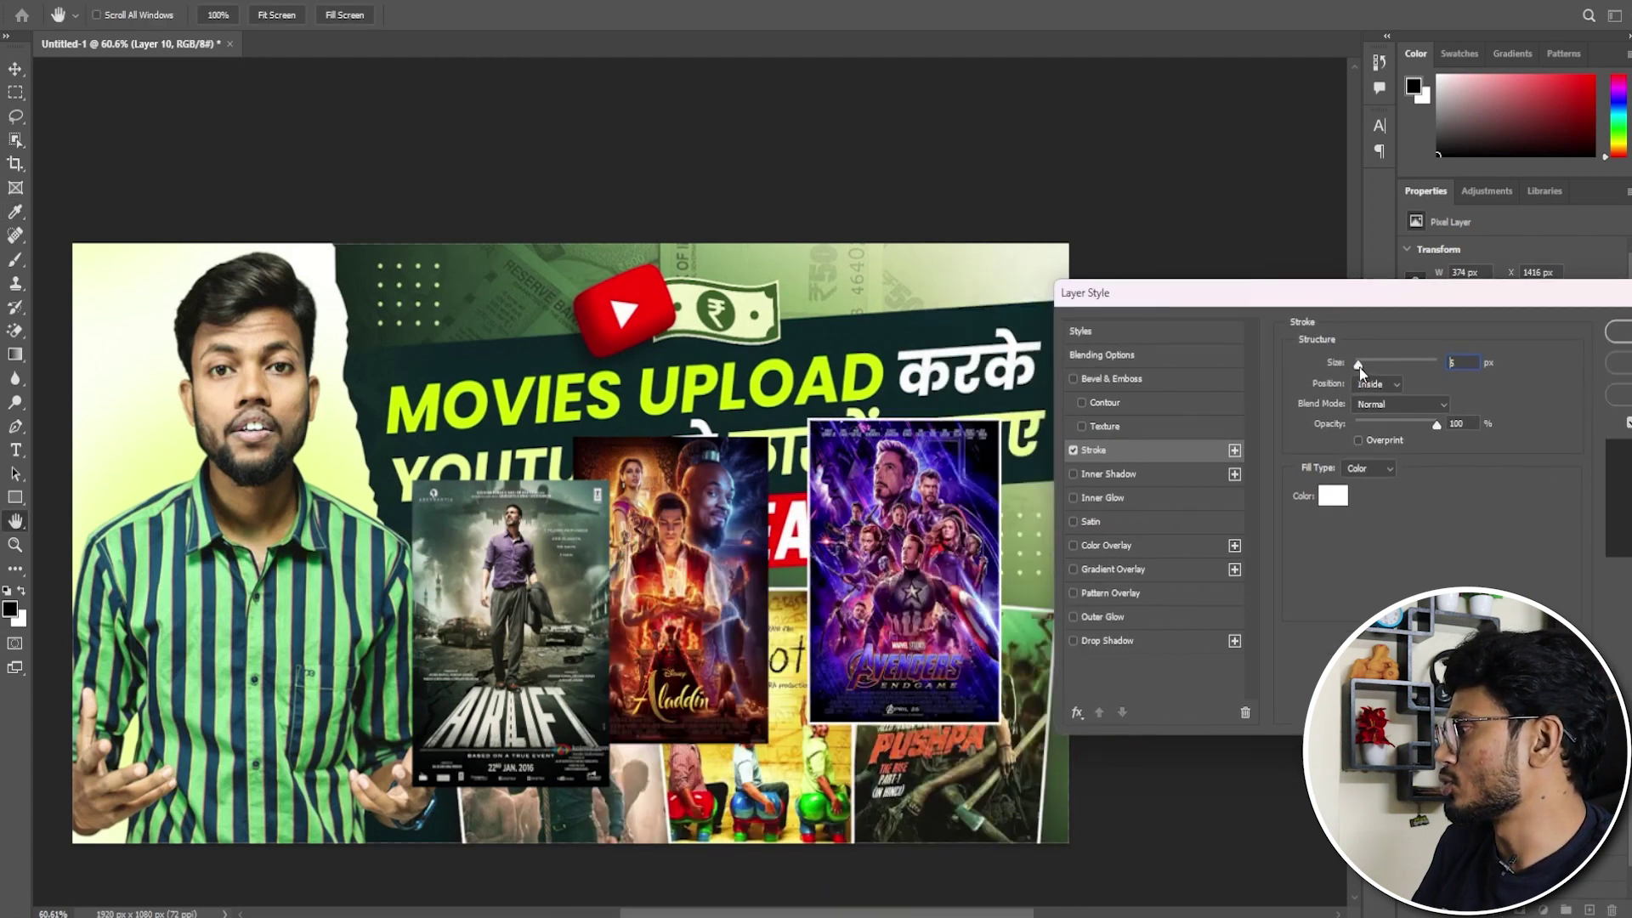
{"action": "left_click", "coordinate": [1379, 384]}
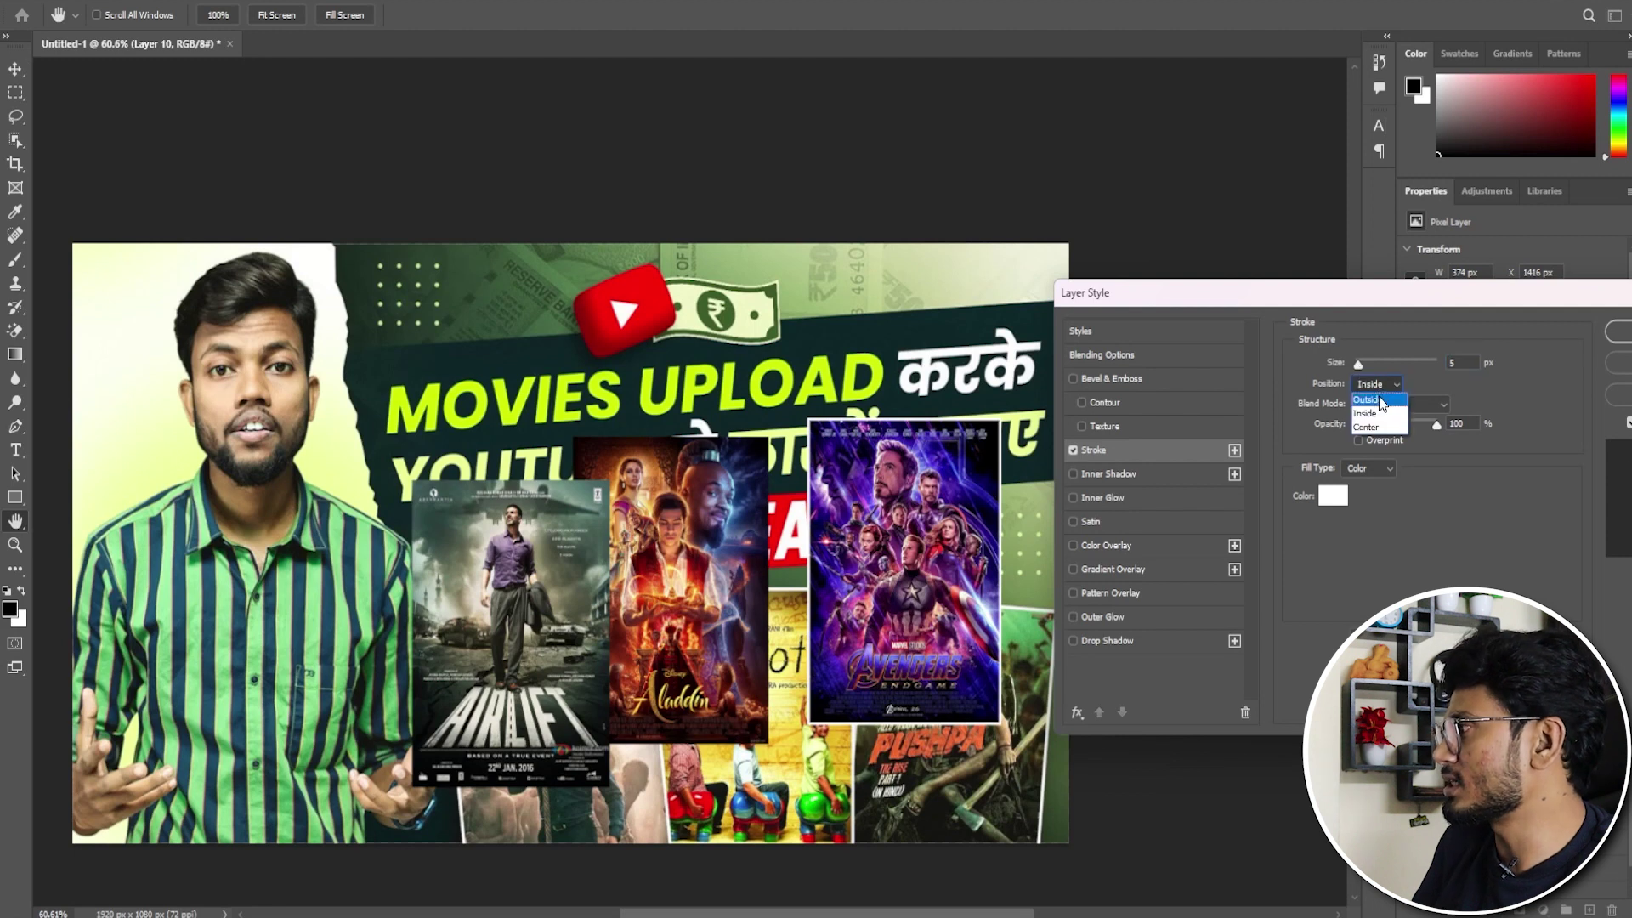
{"action": "left_click", "coordinate": [1366, 399]}
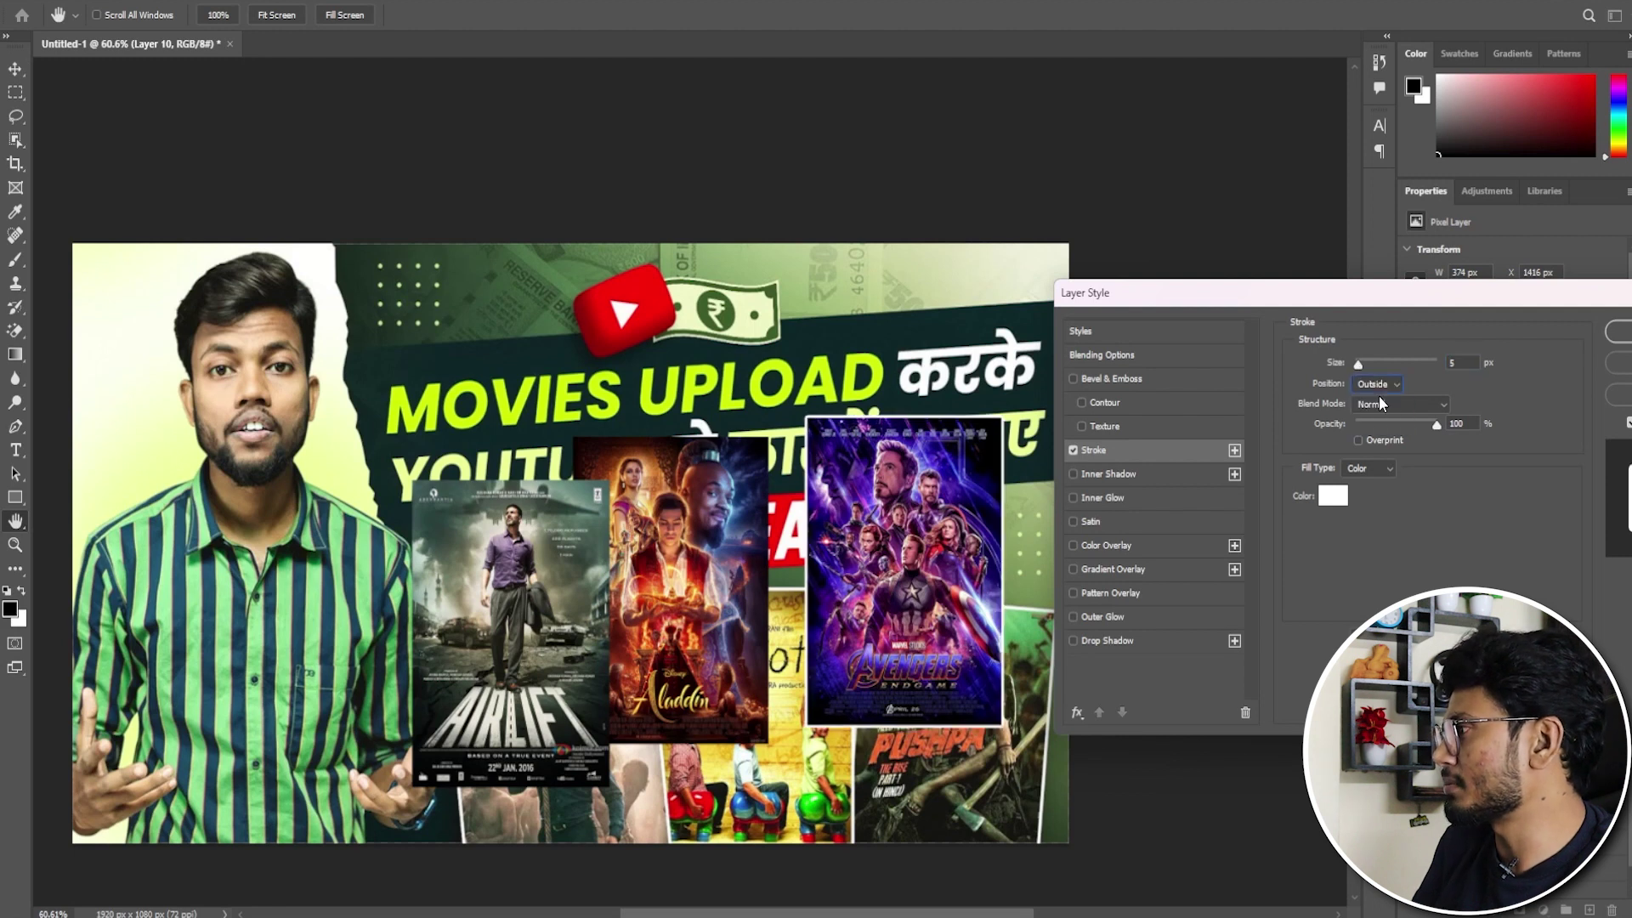
{"action": "left_click", "coordinate": [1469, 358]}
{"action": "type", "text": "8"}
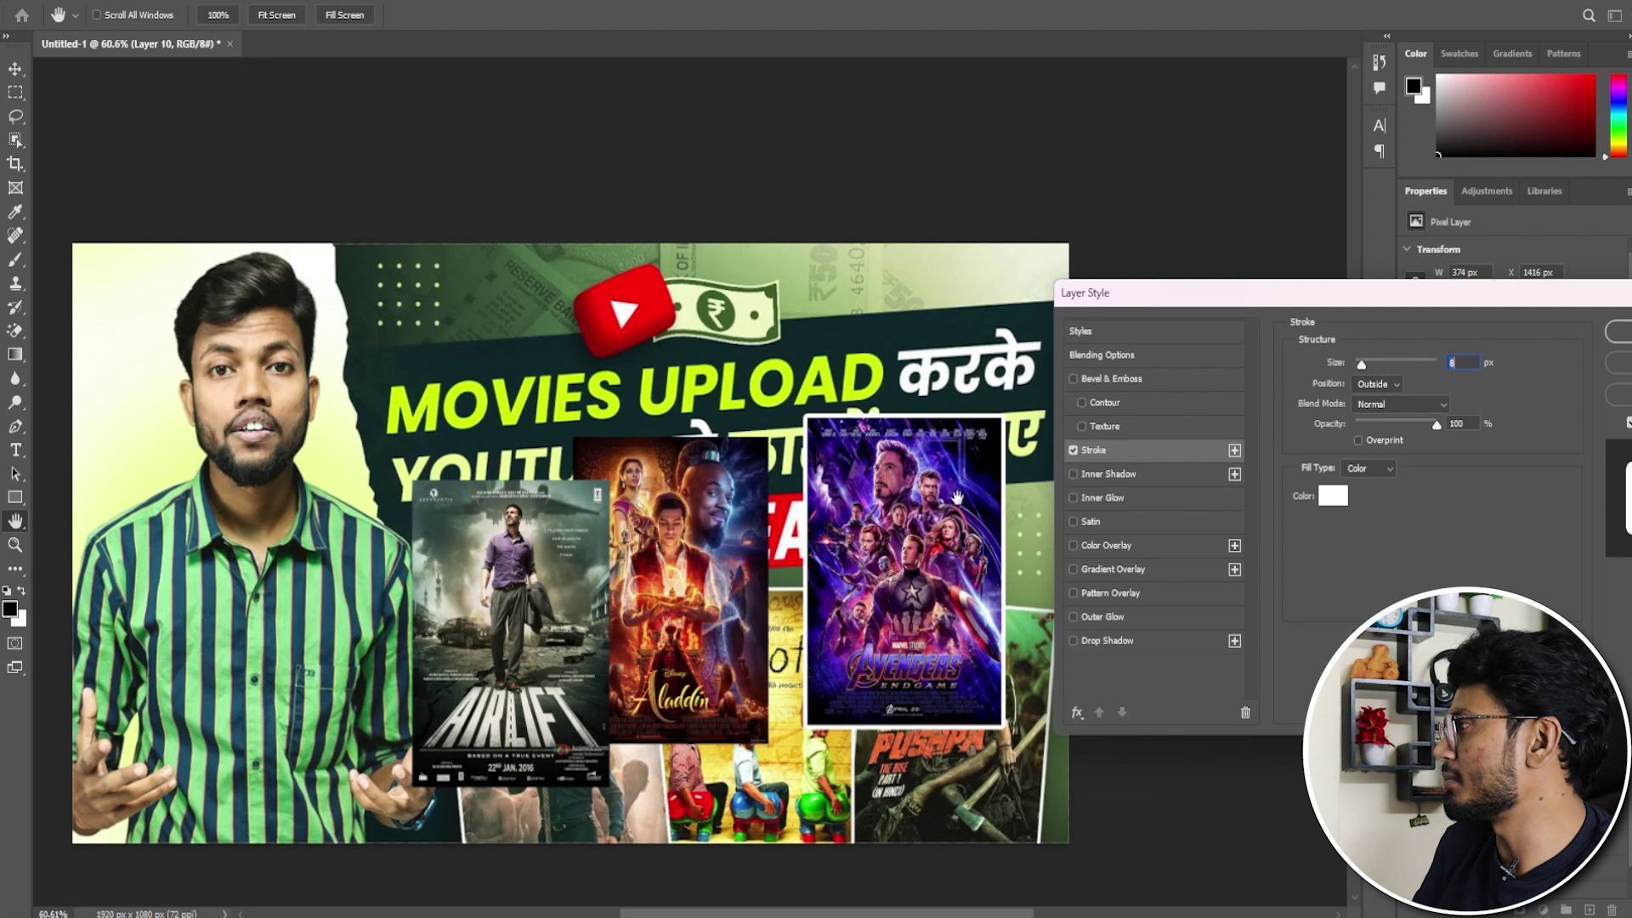
{"action": "left_click", "coordinate": [1622, 330]}
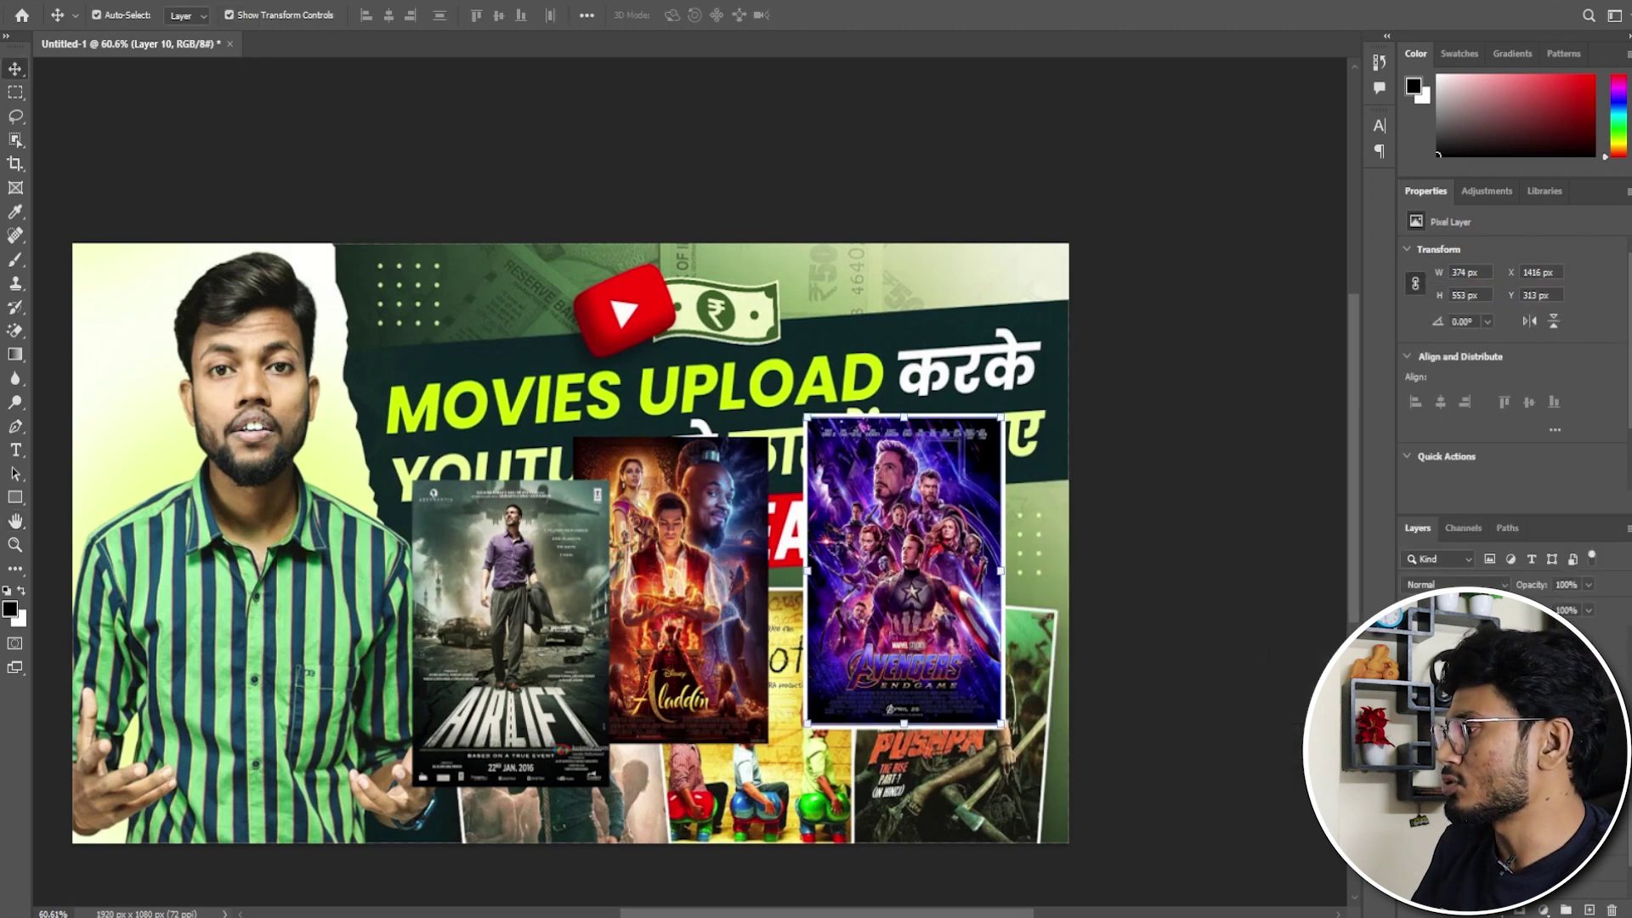
{"action": "right_click", "coordinate": [1513, 820]}
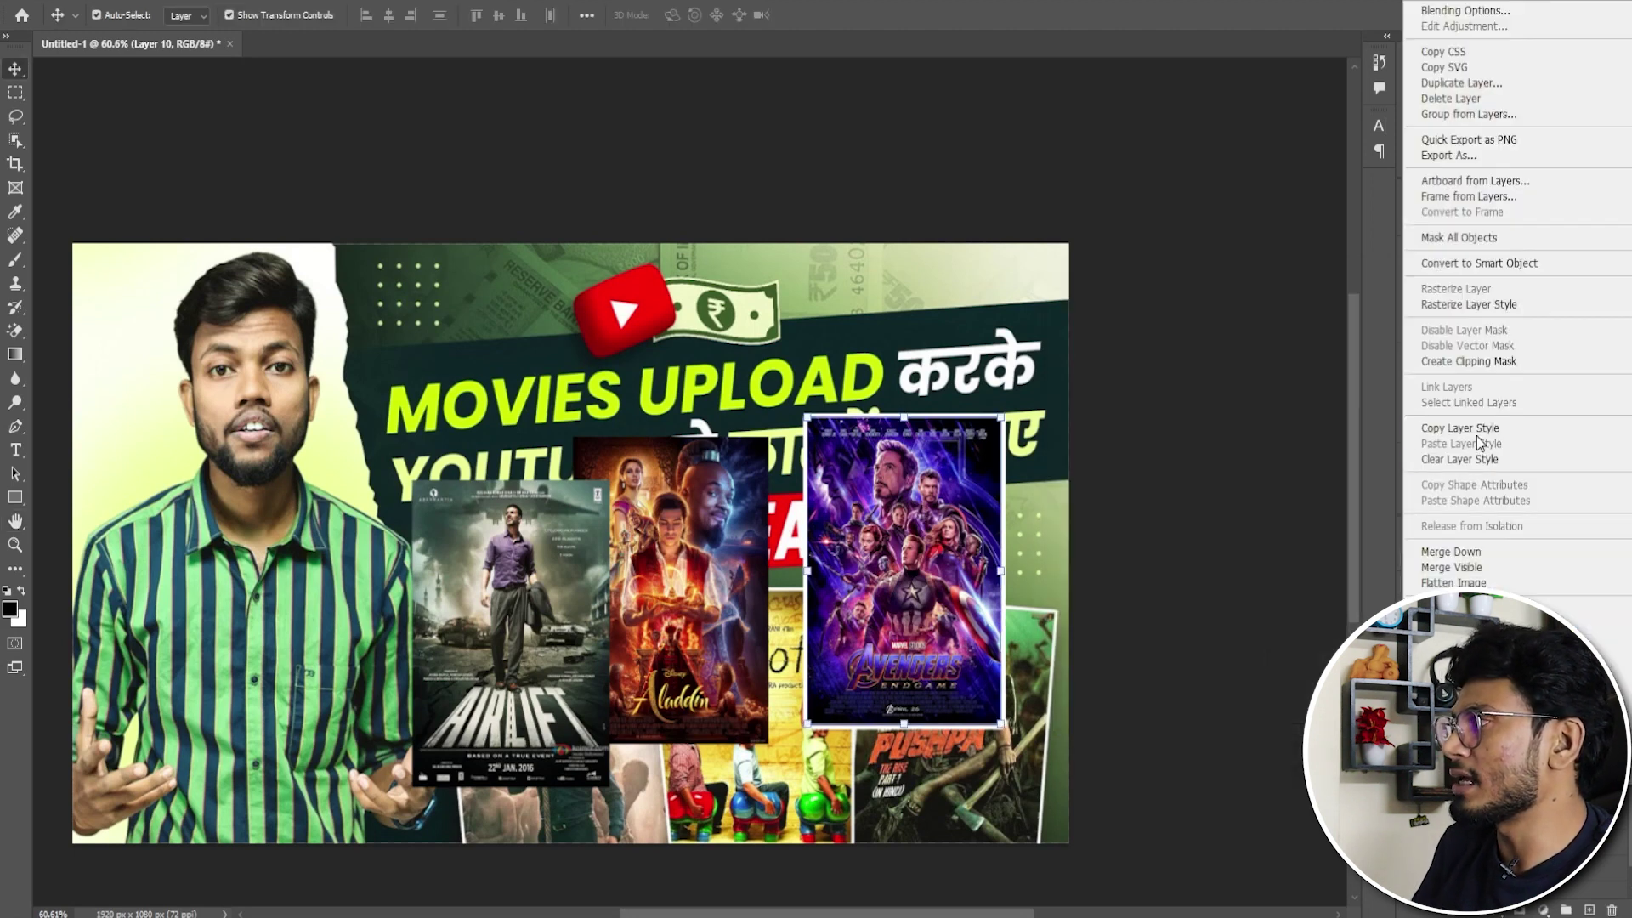
Copy the Avengers border style and paste it onto the Airlift and Aladdin posters.
{"action": "left_click", "coordinate": [1460, 428]}
{"action": "left_click", "coordinate": [719, 624]}
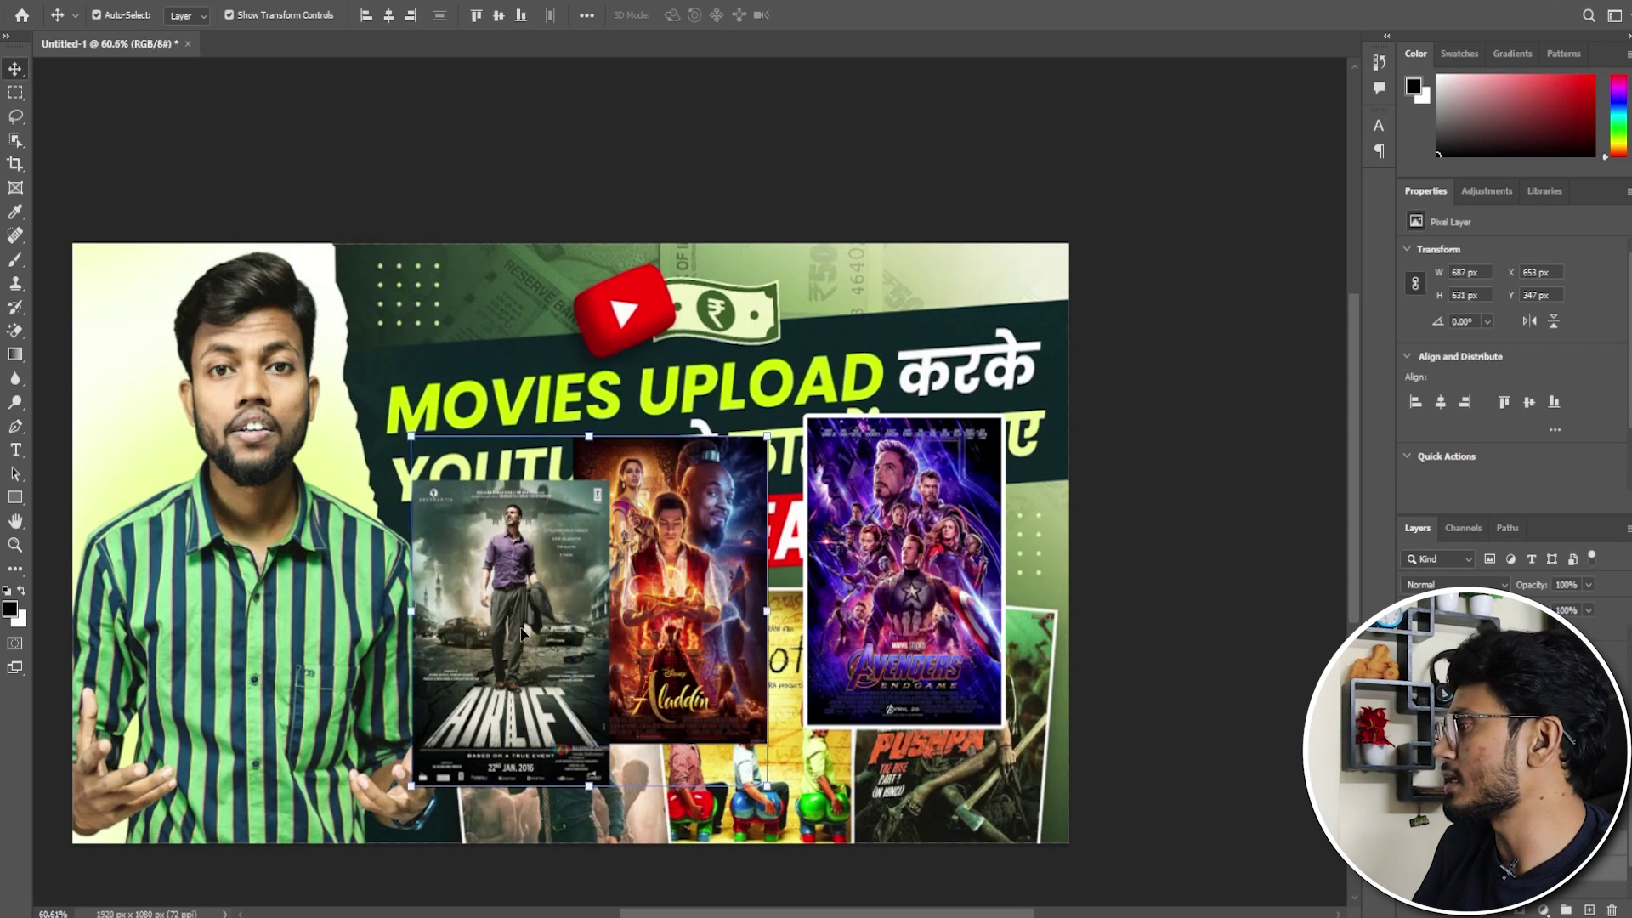
{"action": "left_click", "coordinate": [551, 640], "text": "shift"}
{"action": "right_click", "coordinate": [1513, 821]}
{"action": "left_click", "coordinate": [1435, 508]}
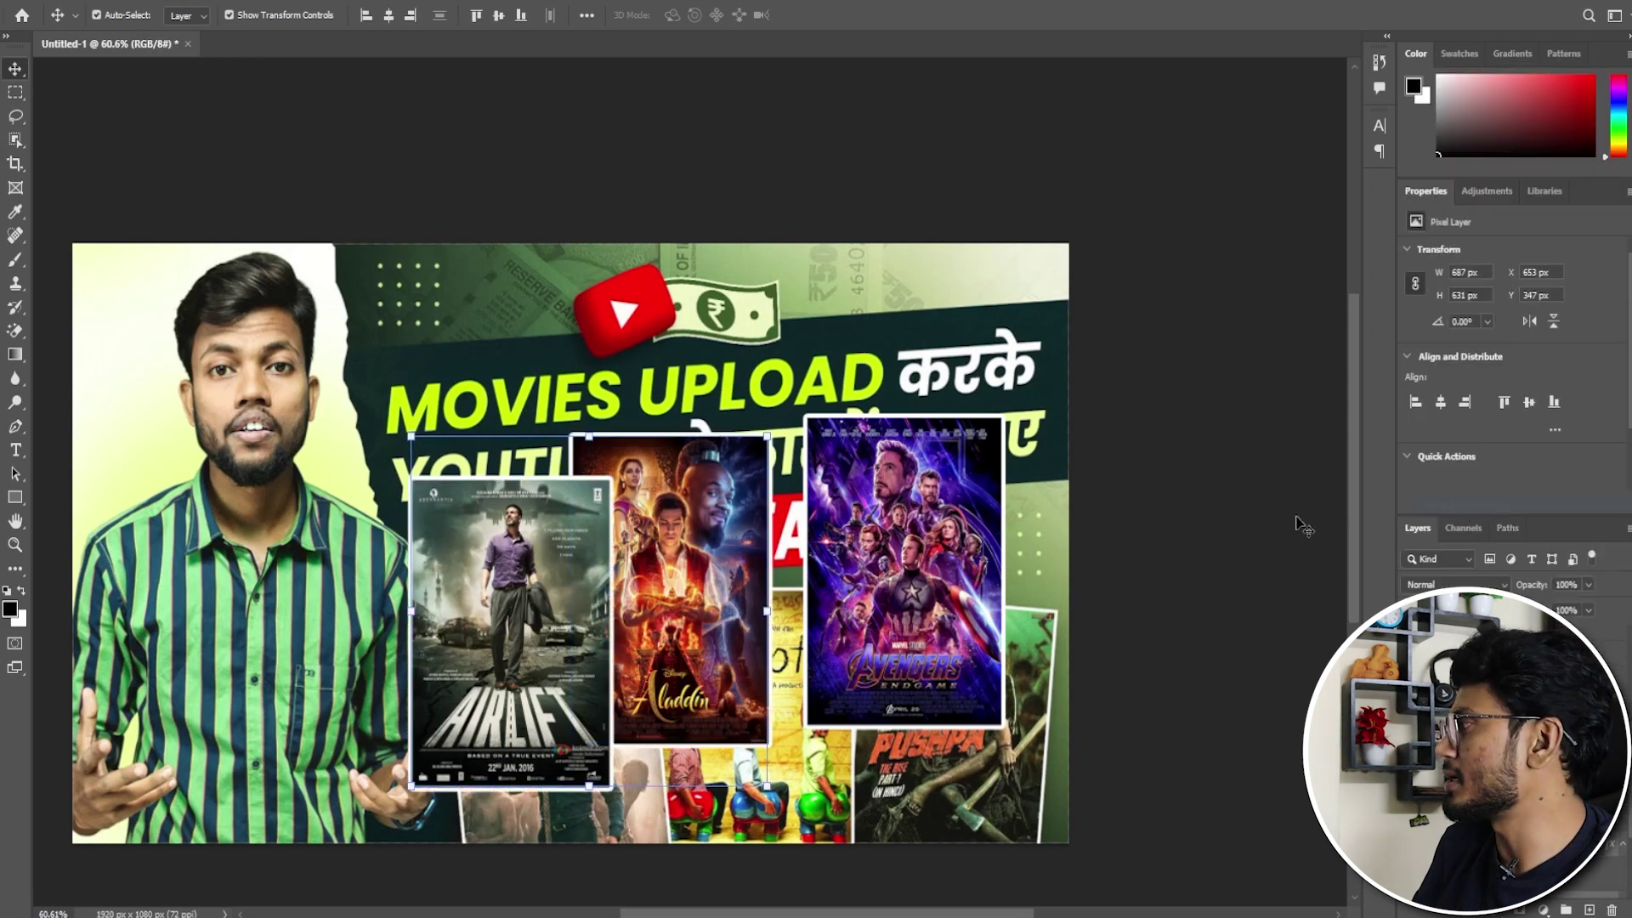
Tilt and lower the Avengers and Airlift posters into the bottom row, then hide the reference thumbnail.
{"action": "left_click", "coordinate": [567, 638]}
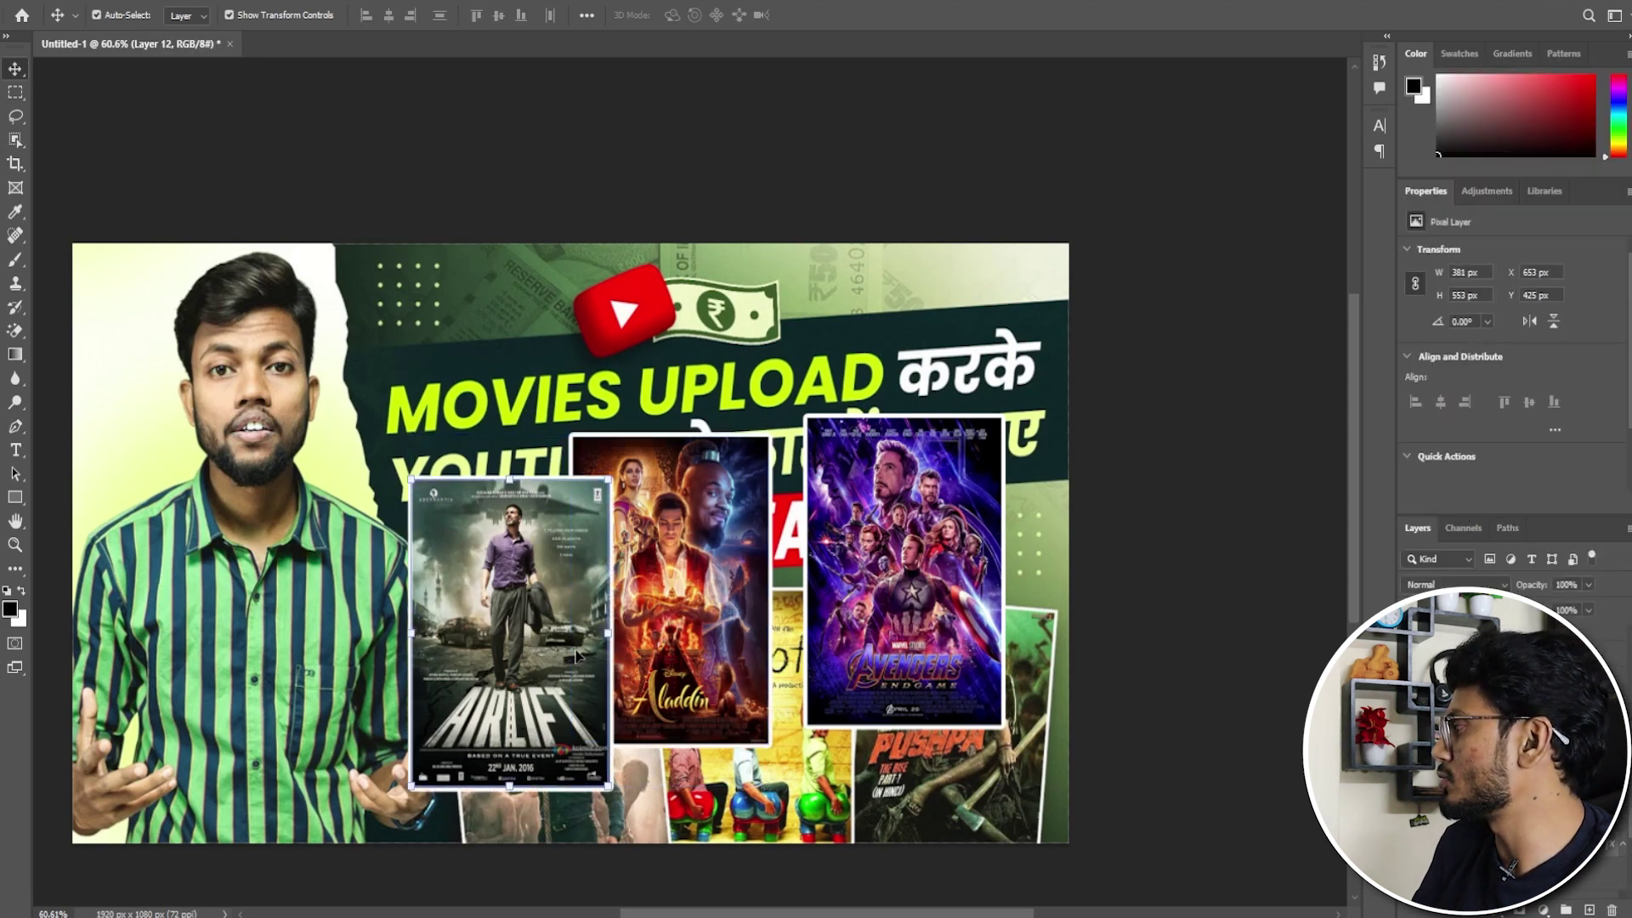
{"action": "left_click_drag", "start_coordinate": [886, 584], "coordinate": [928, 709]}
{"action": "left_click_drag", "start_coordinate": [1057, 533], "coordinate": [1073, 550]}
{"action": "left_click_drag", "start_coordinate": [946, 602], "coordinate": [942, 646]}
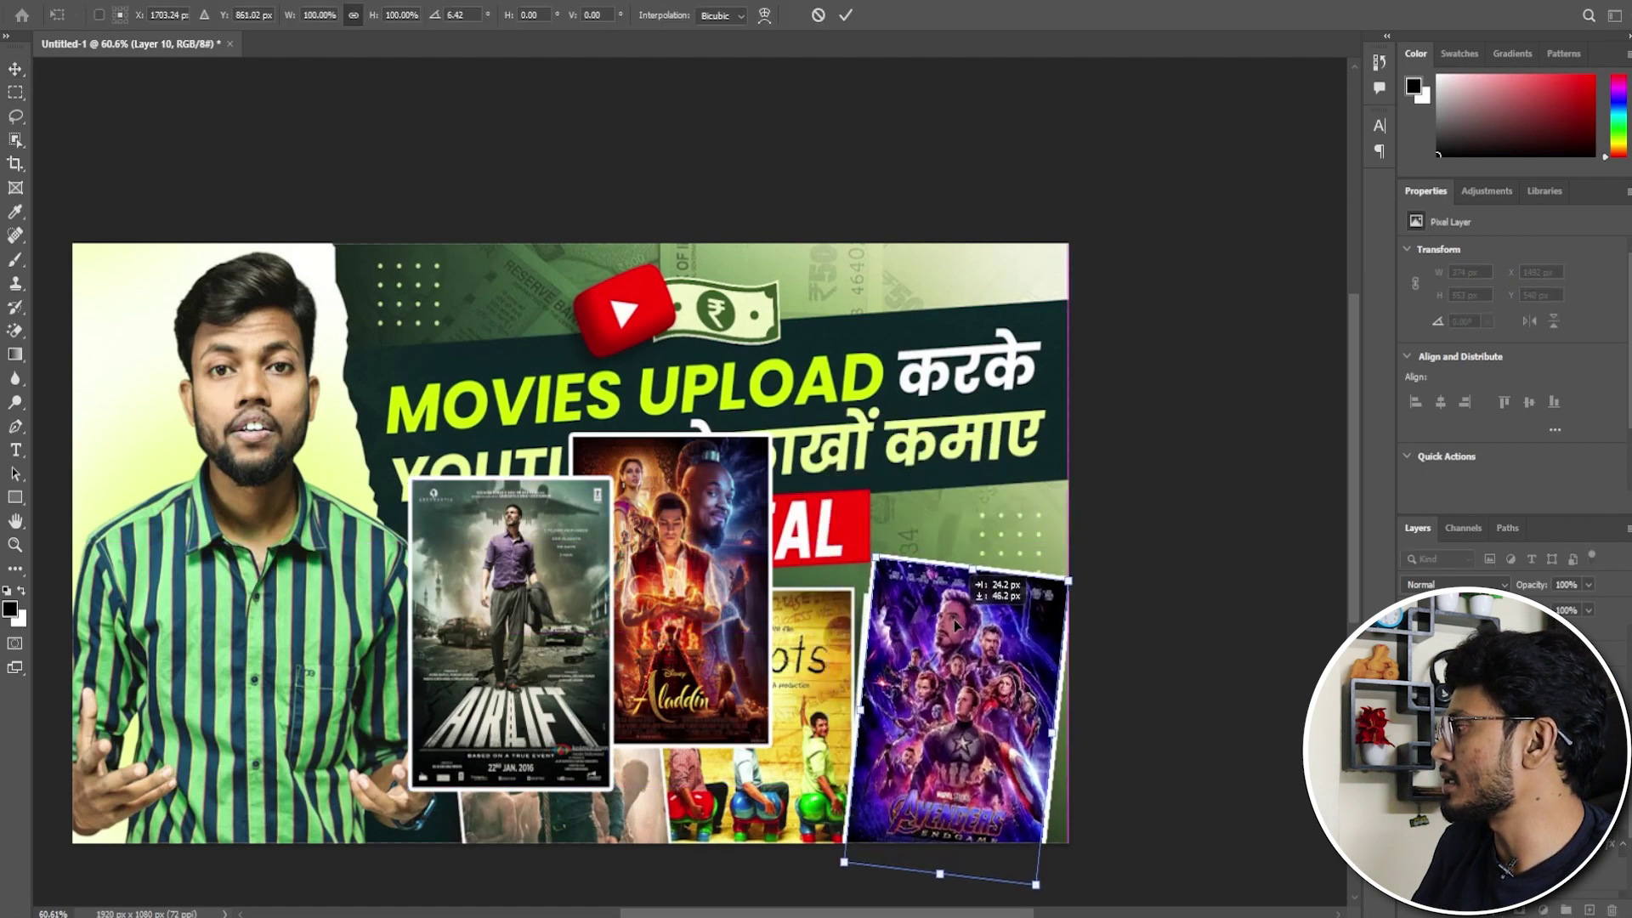
{"action": "left_click_drag", "start_coordinate": [517, 601], "coordinate": [579, 691]}
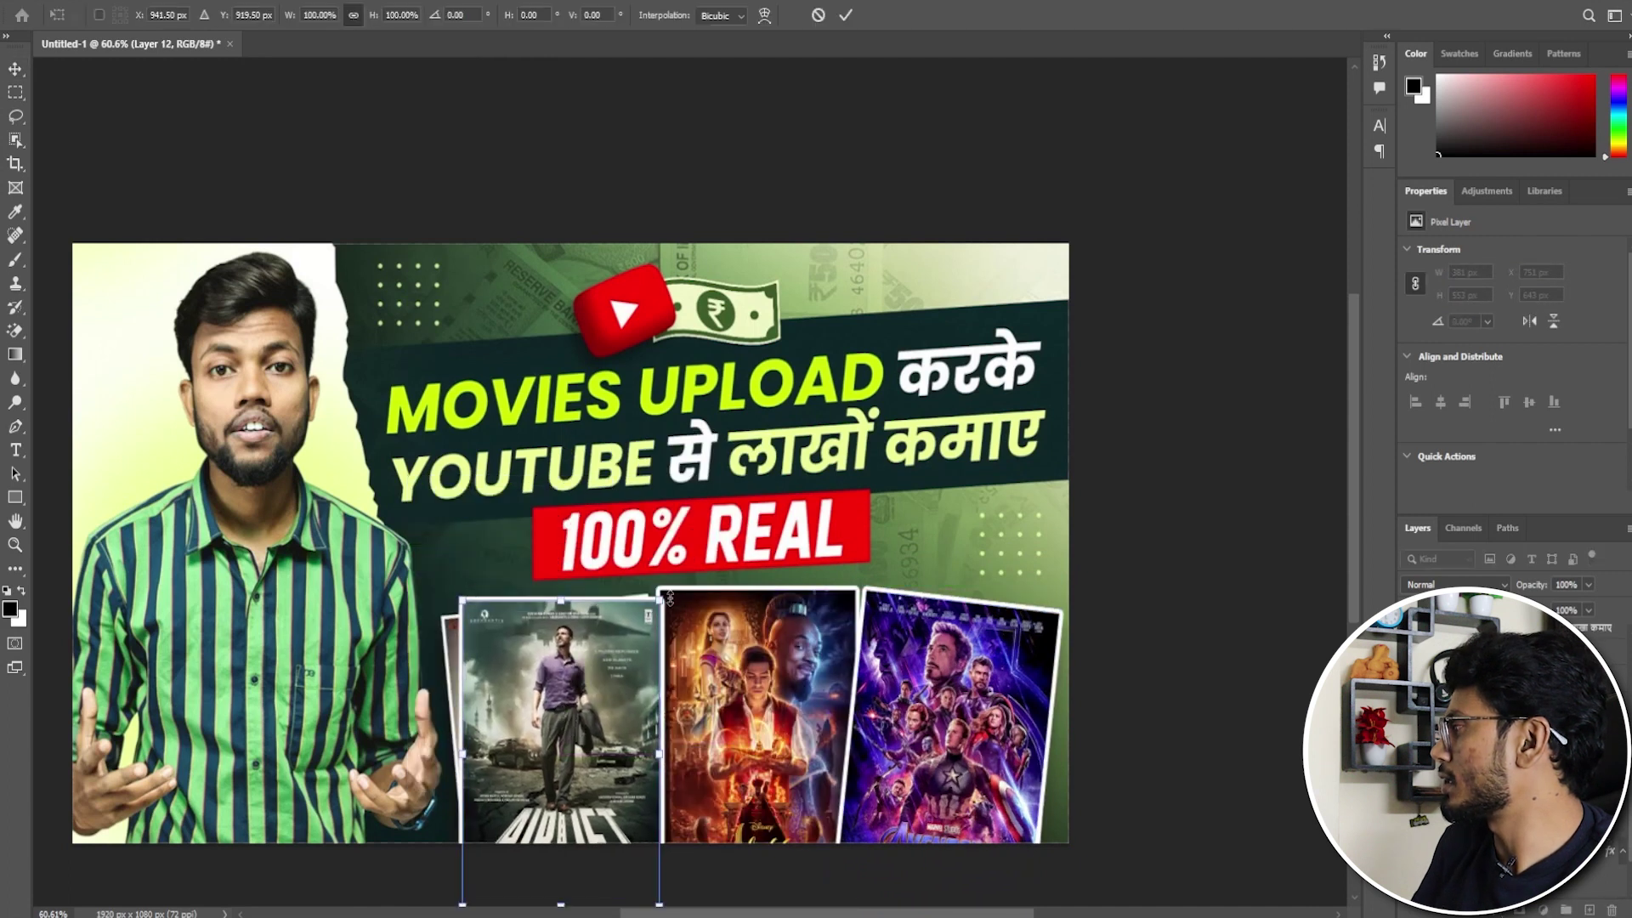
{"action": "left_click_drag", "start_coordinate": [668, 595], "coordinate": [655, 587]}
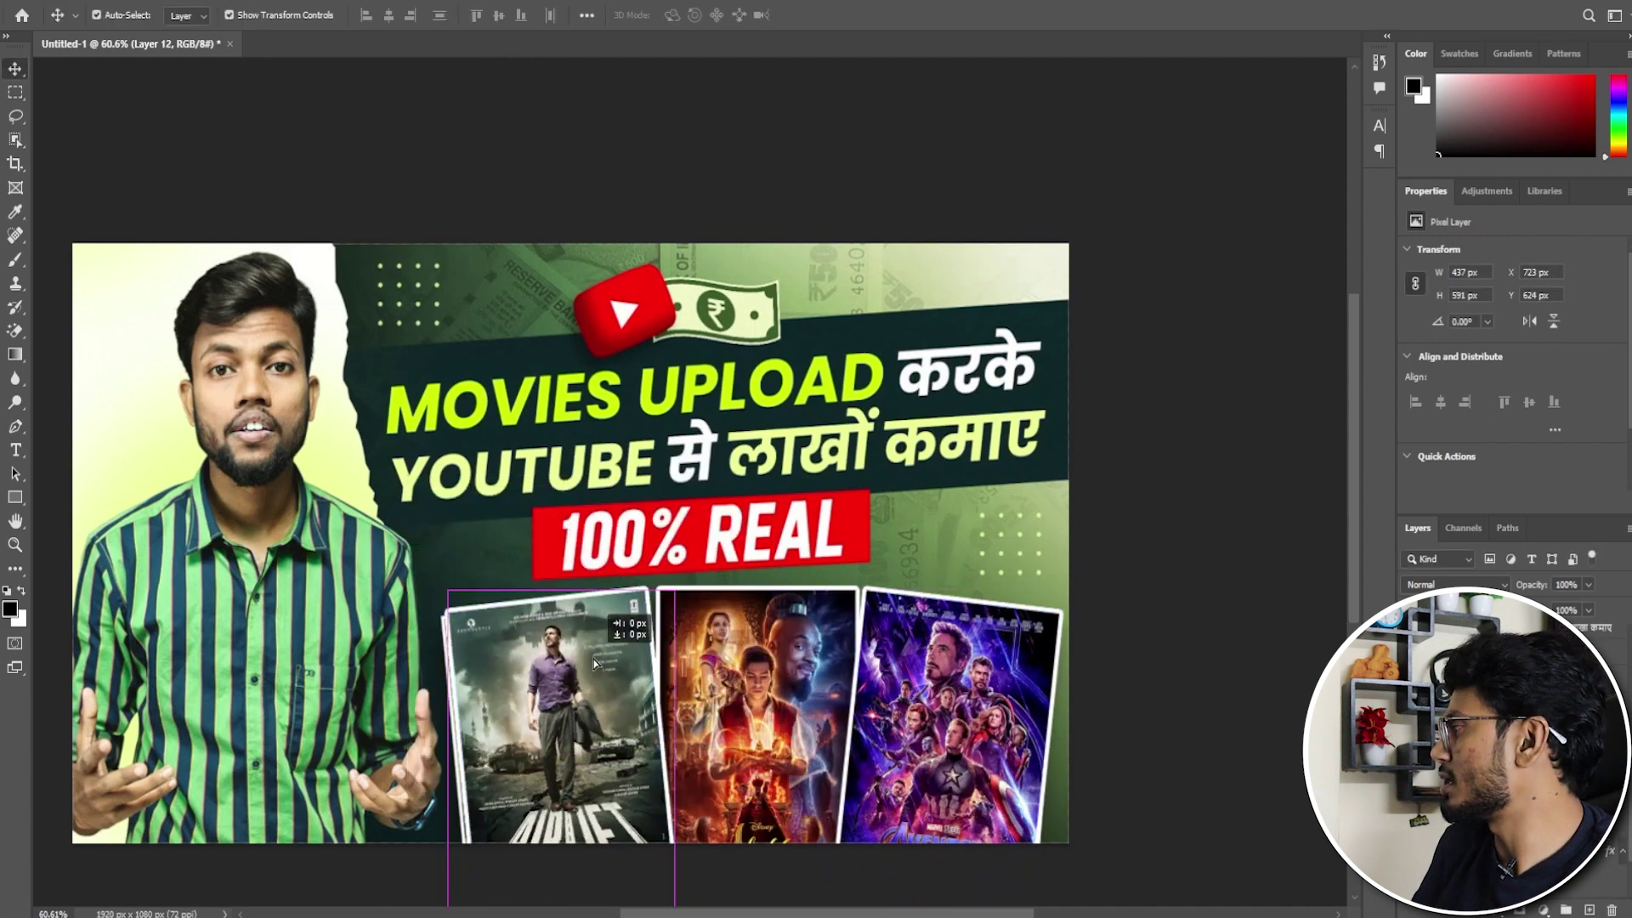
{"action": "left_click", "coordinate": [1163, 635]}
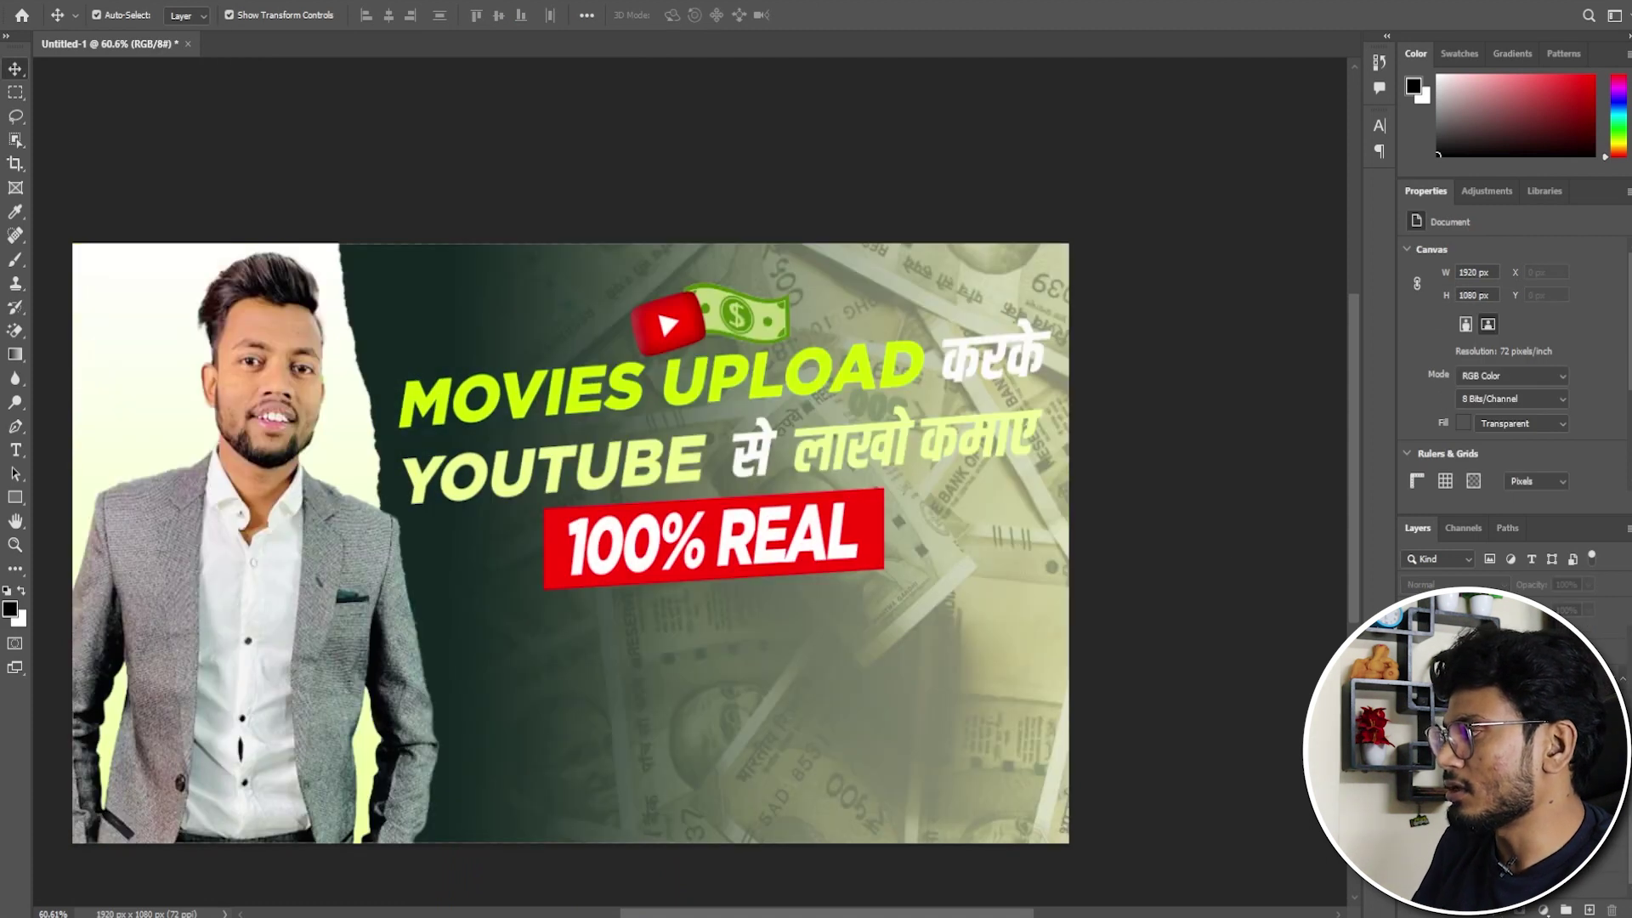
Move the posters down about 24 px and scale them to about 92%.
{"action": "key", "text": "alt+bracketleft"}
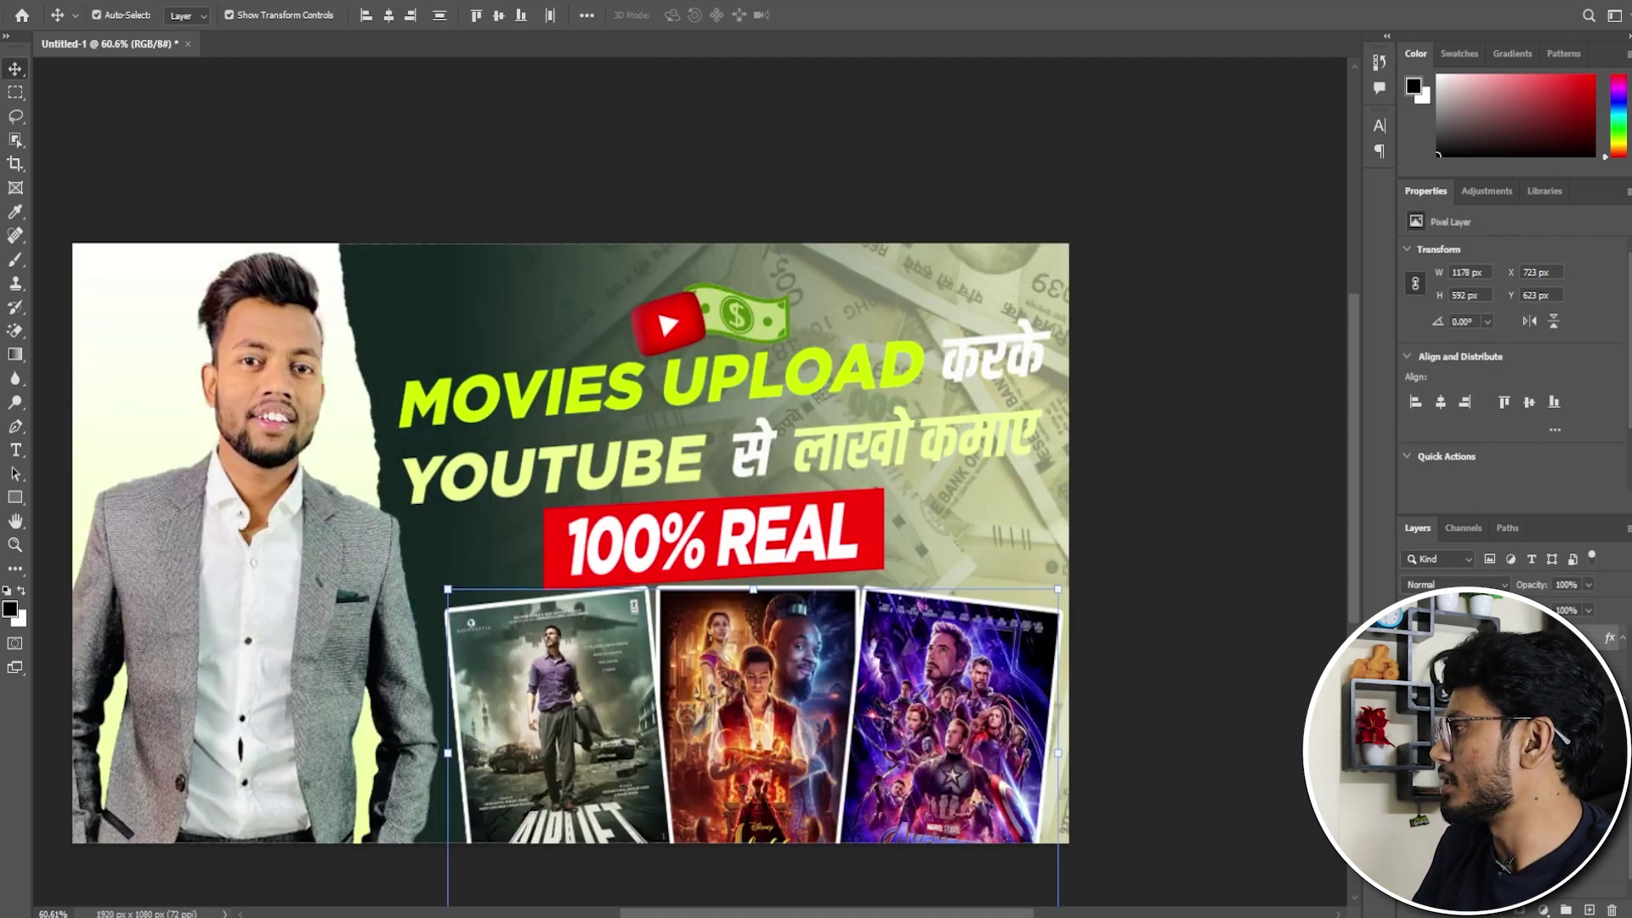
{"action": "left_click", "coordinate": [1199, 599]}
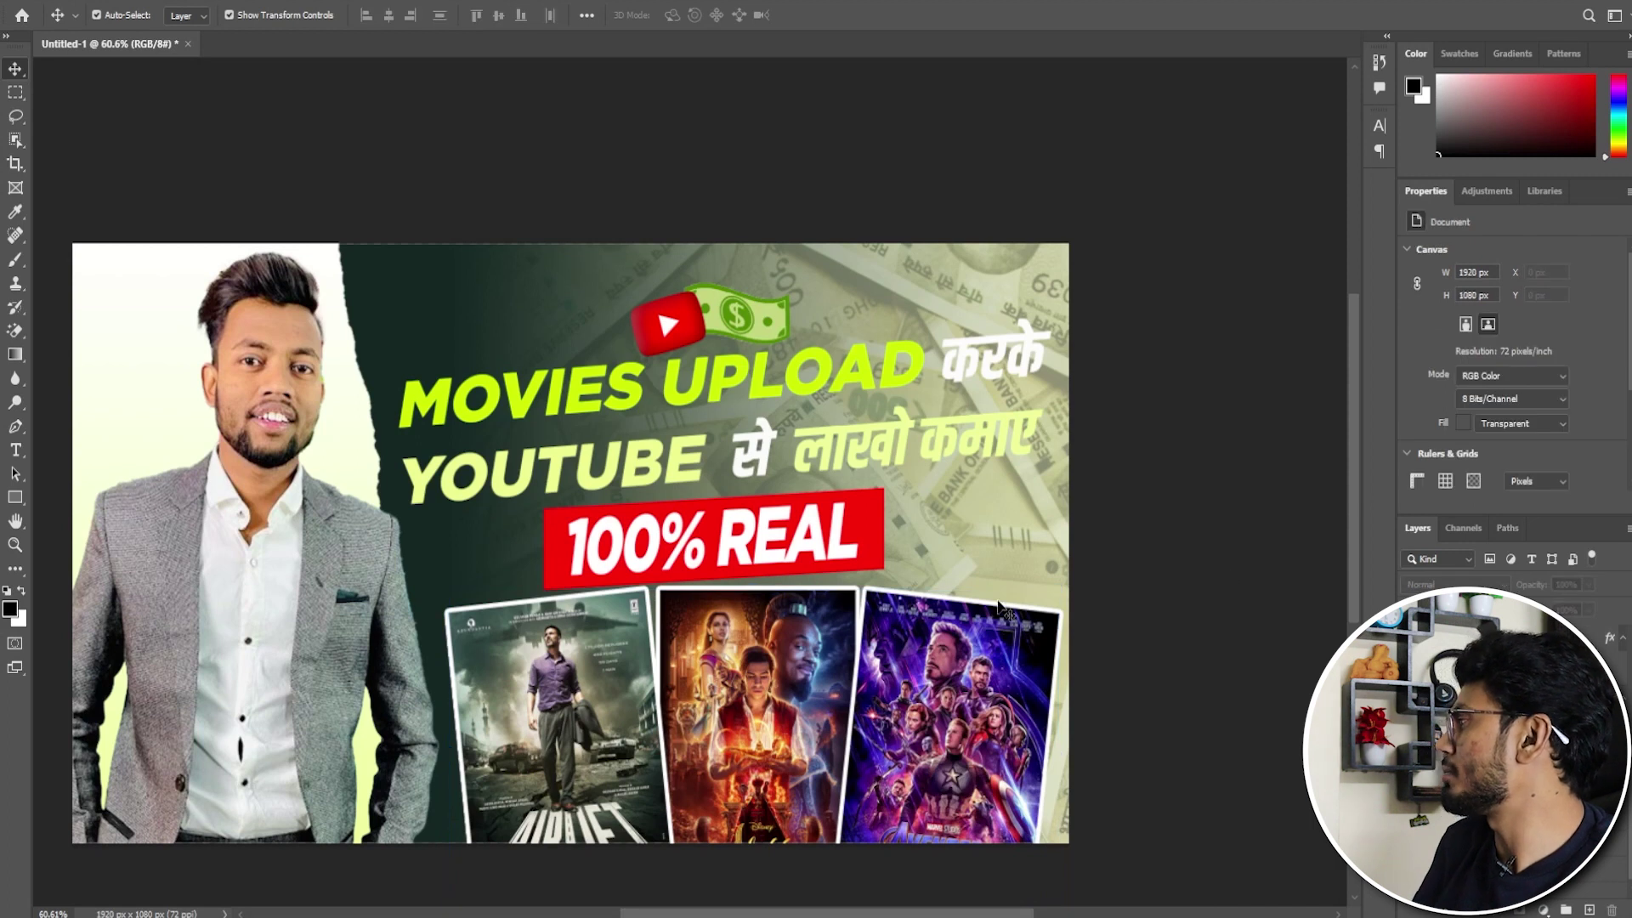
{"action": "left_click", "coordinate": [1020, 677]}
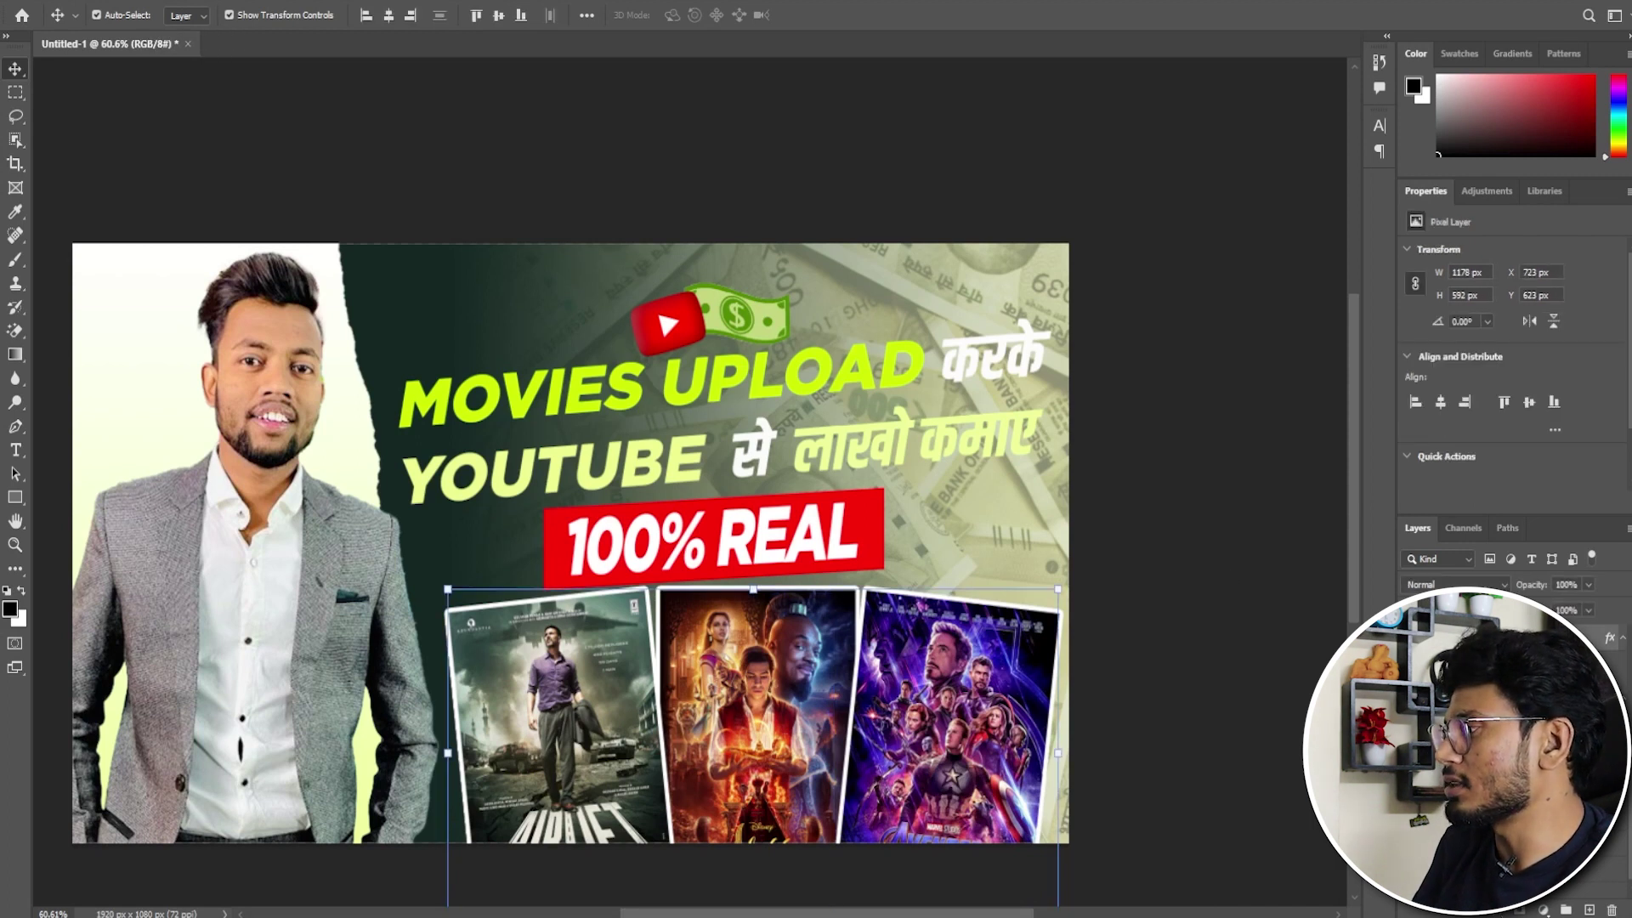
{"action": "left_click_drag", "start_coordinate": [1058, 655], "coordinate": [1058, 675]}
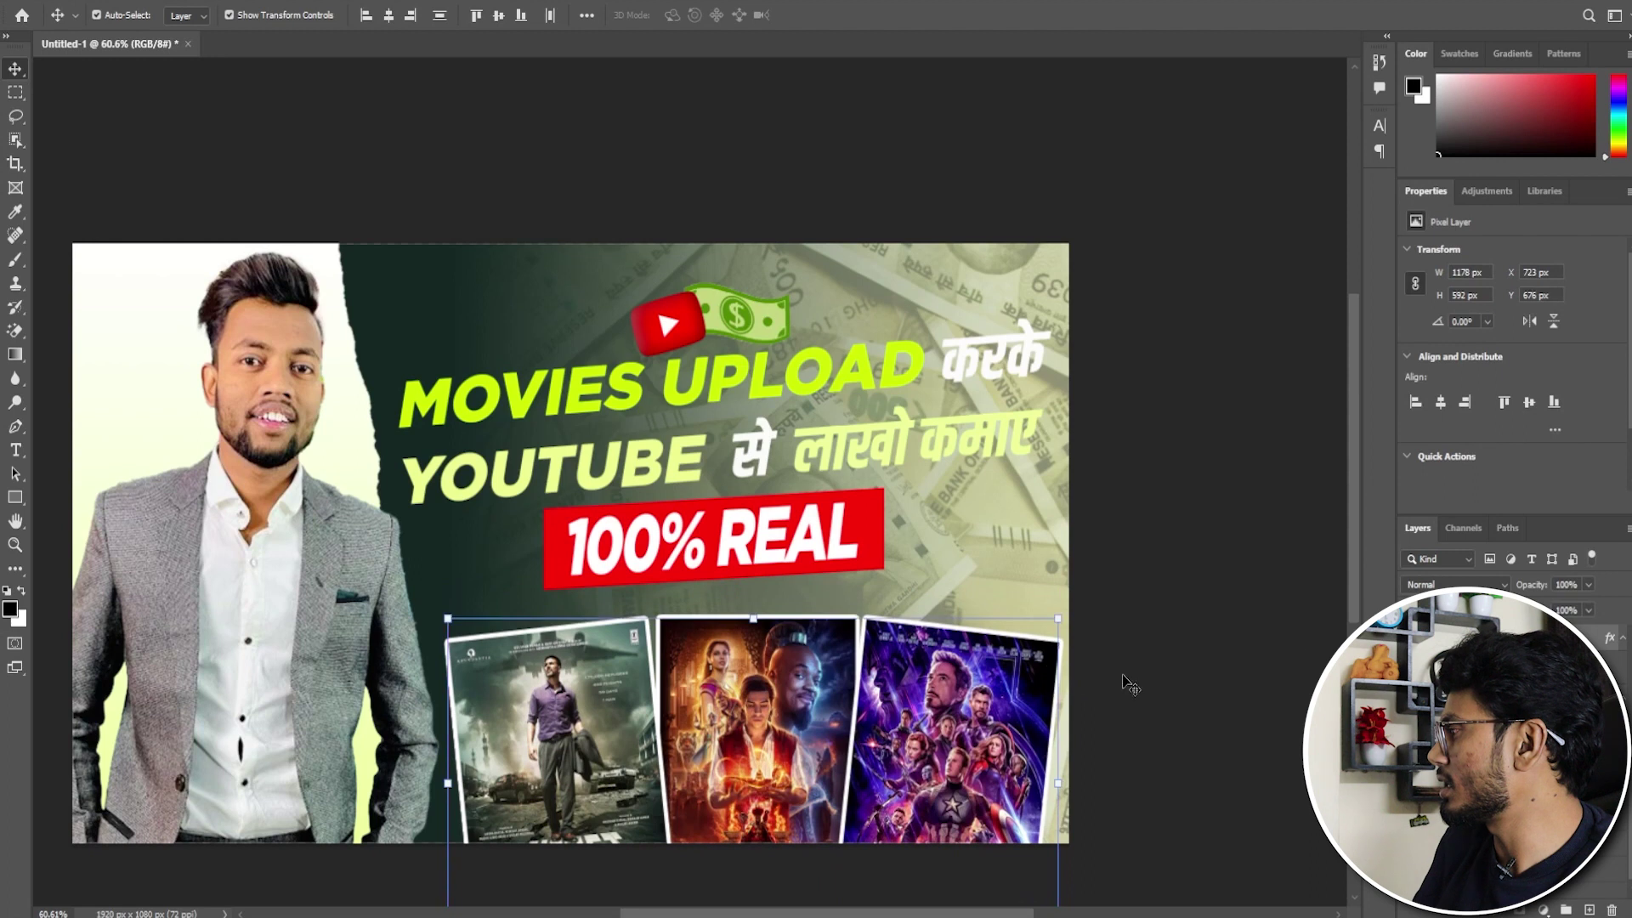
{"action": "left_click", "coordinate": [1053, 638]}
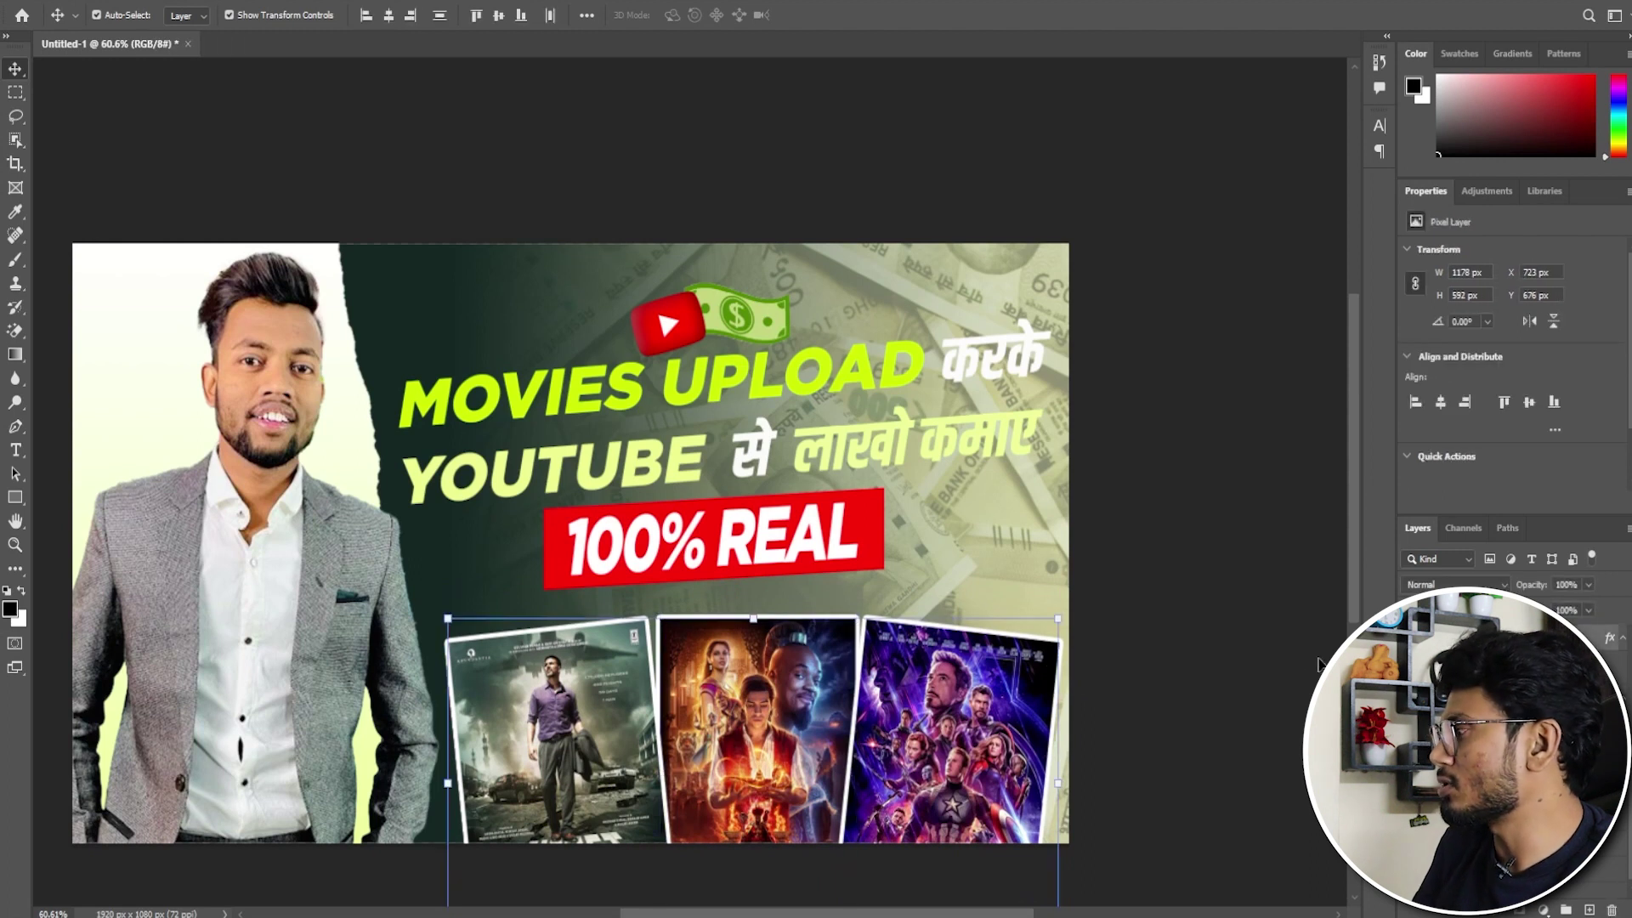
{"action": "left_click_drag", "start_coordinate": [1060, 616], "coordinate": [1020, 605]}
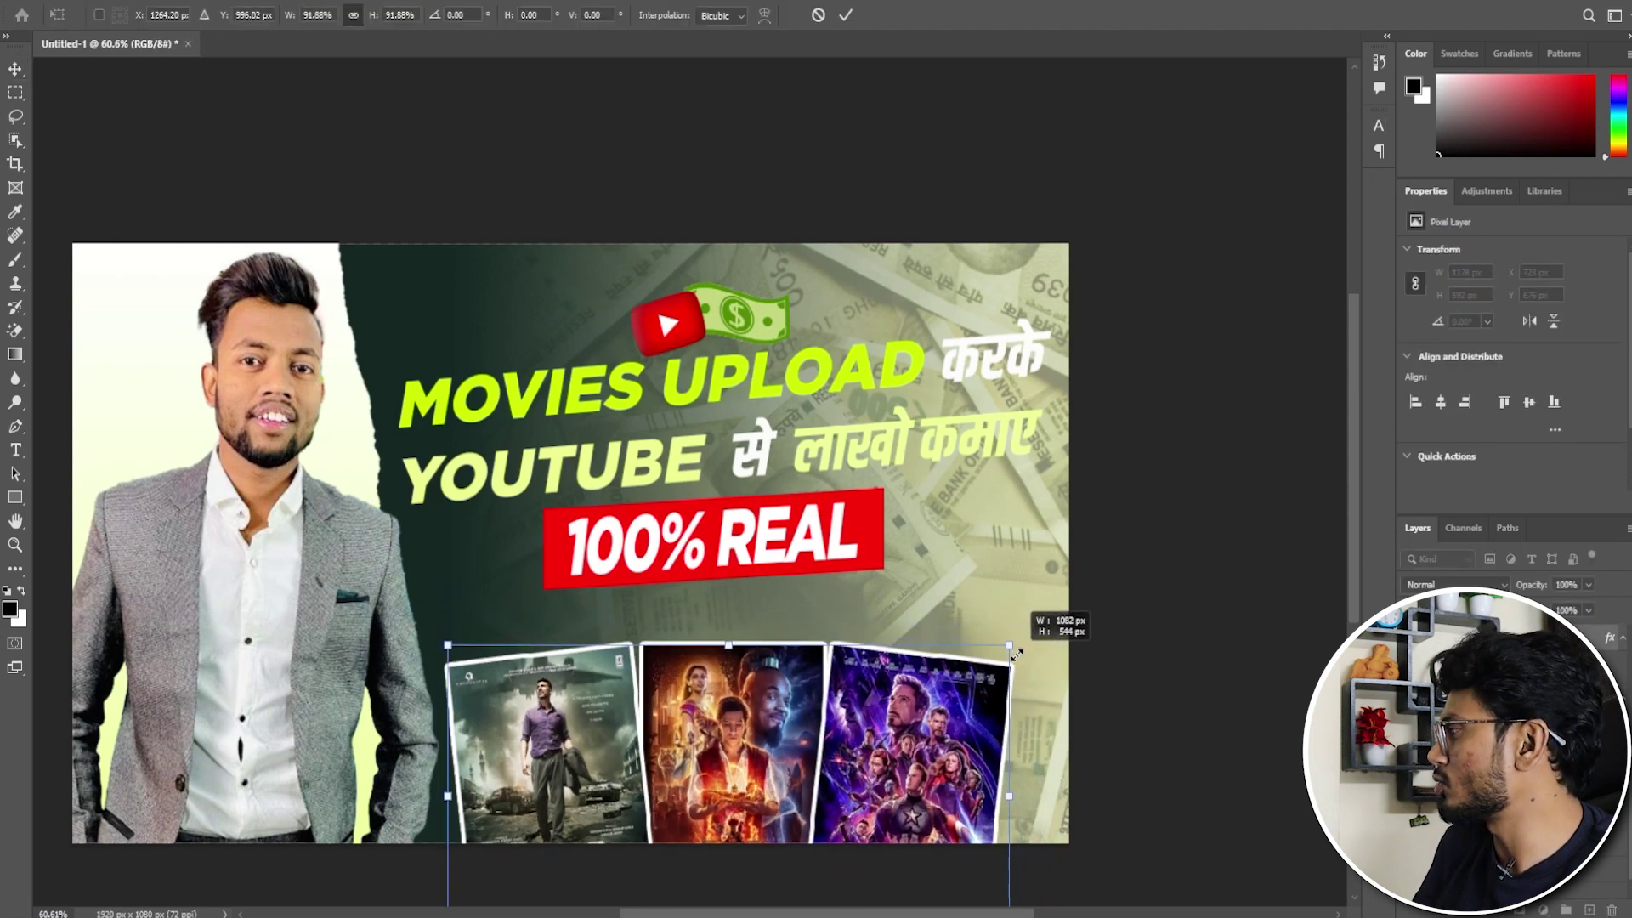
{"action": "key", "text": "Return"}
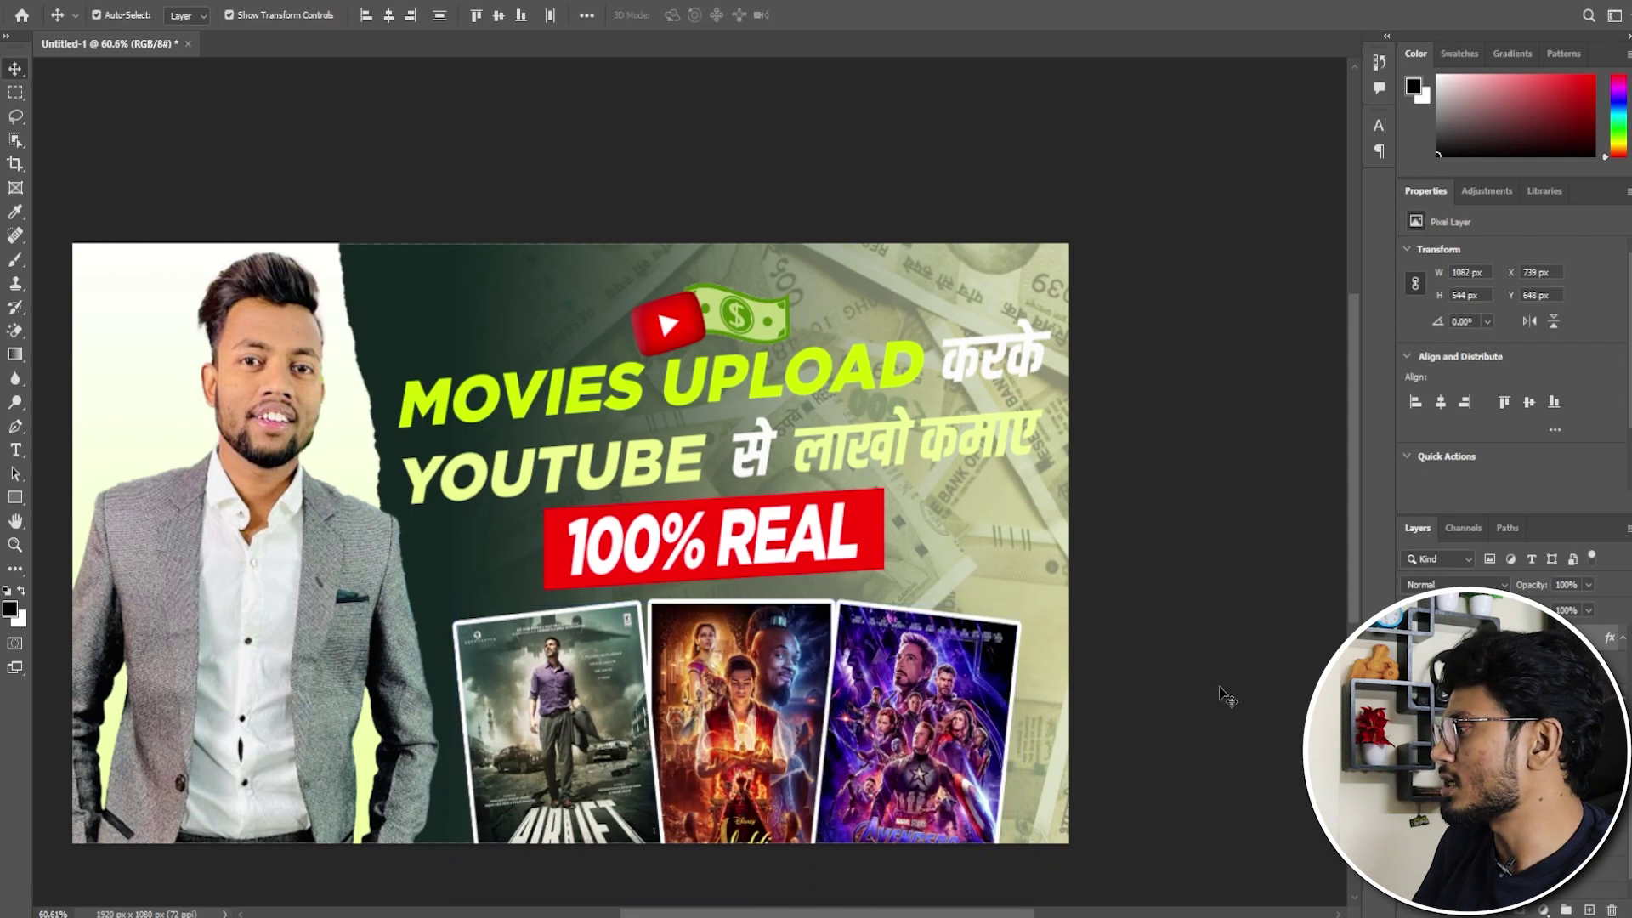
Even the poster spacing: nudge Avengers and Aladdin right, then the group 17 px left.
{"action": "left_click_drag", "start_coordinate": [941, 687], "coordinate": [971, 687]}
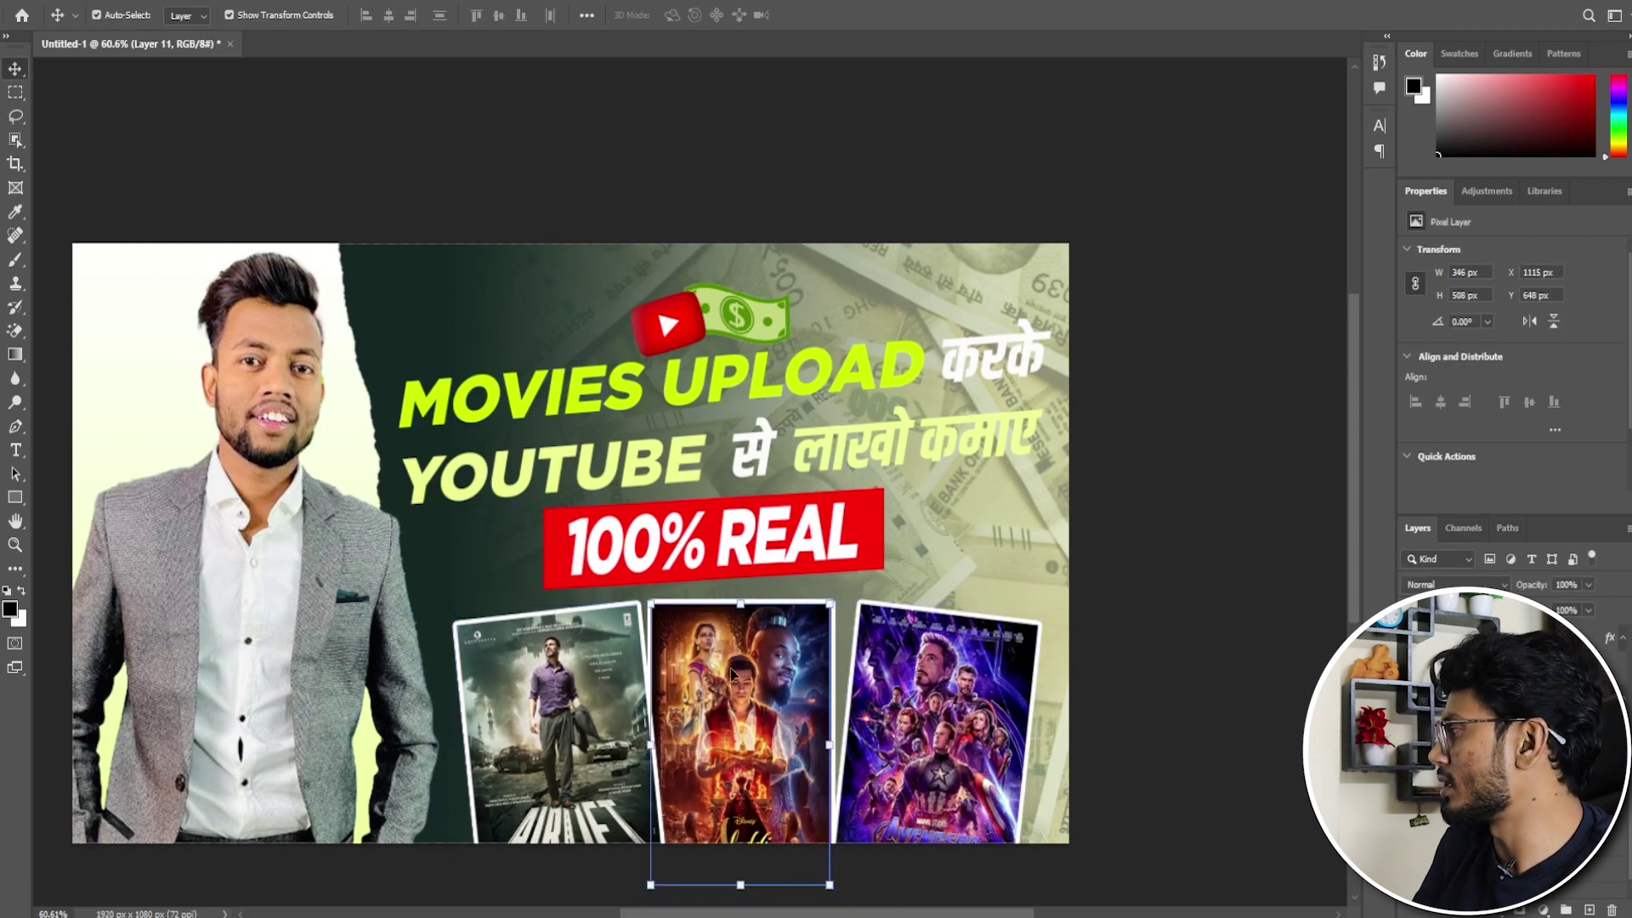
{"action": "left_click_drag", "start_coordinate": [729, 680], "coordinate": [746, 680]}
{"action": "left_click", "coordinate": [937, 689], "text": "shift"}
{"action": "left_click_drag", "start_coordinate": [937, 688], "coordinate": [923, 689]}
{"action": "left_click_drag", "start_coordinate": [1027, 686], "coordinate": [1031, 688]}
{"action": "left_click", "coordinate": [1239, 621]}
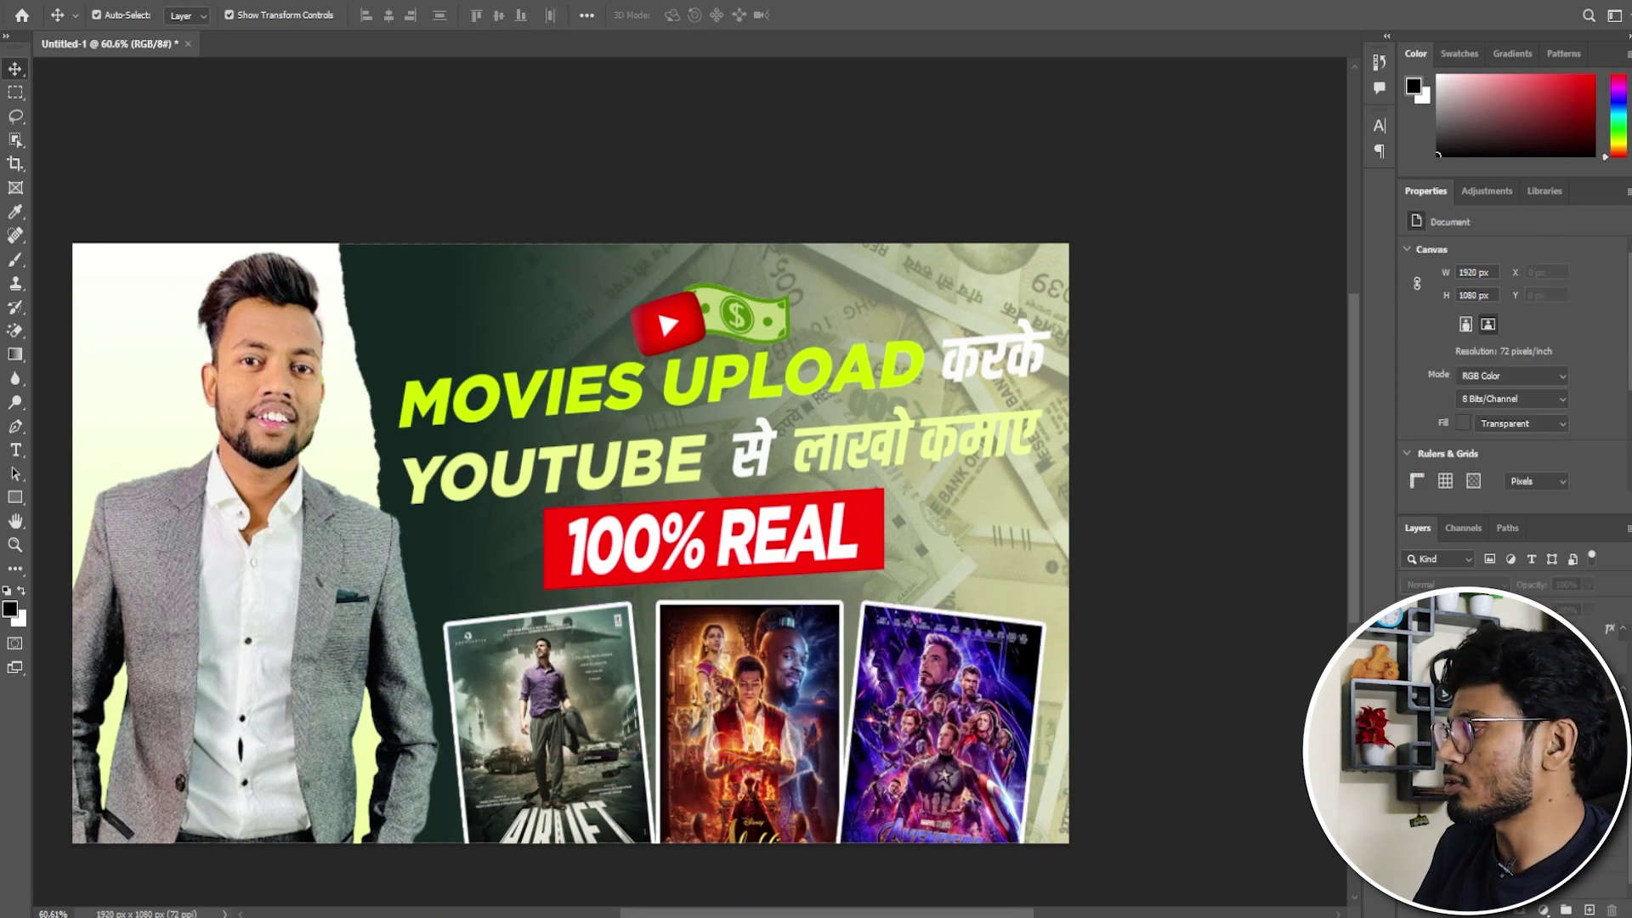
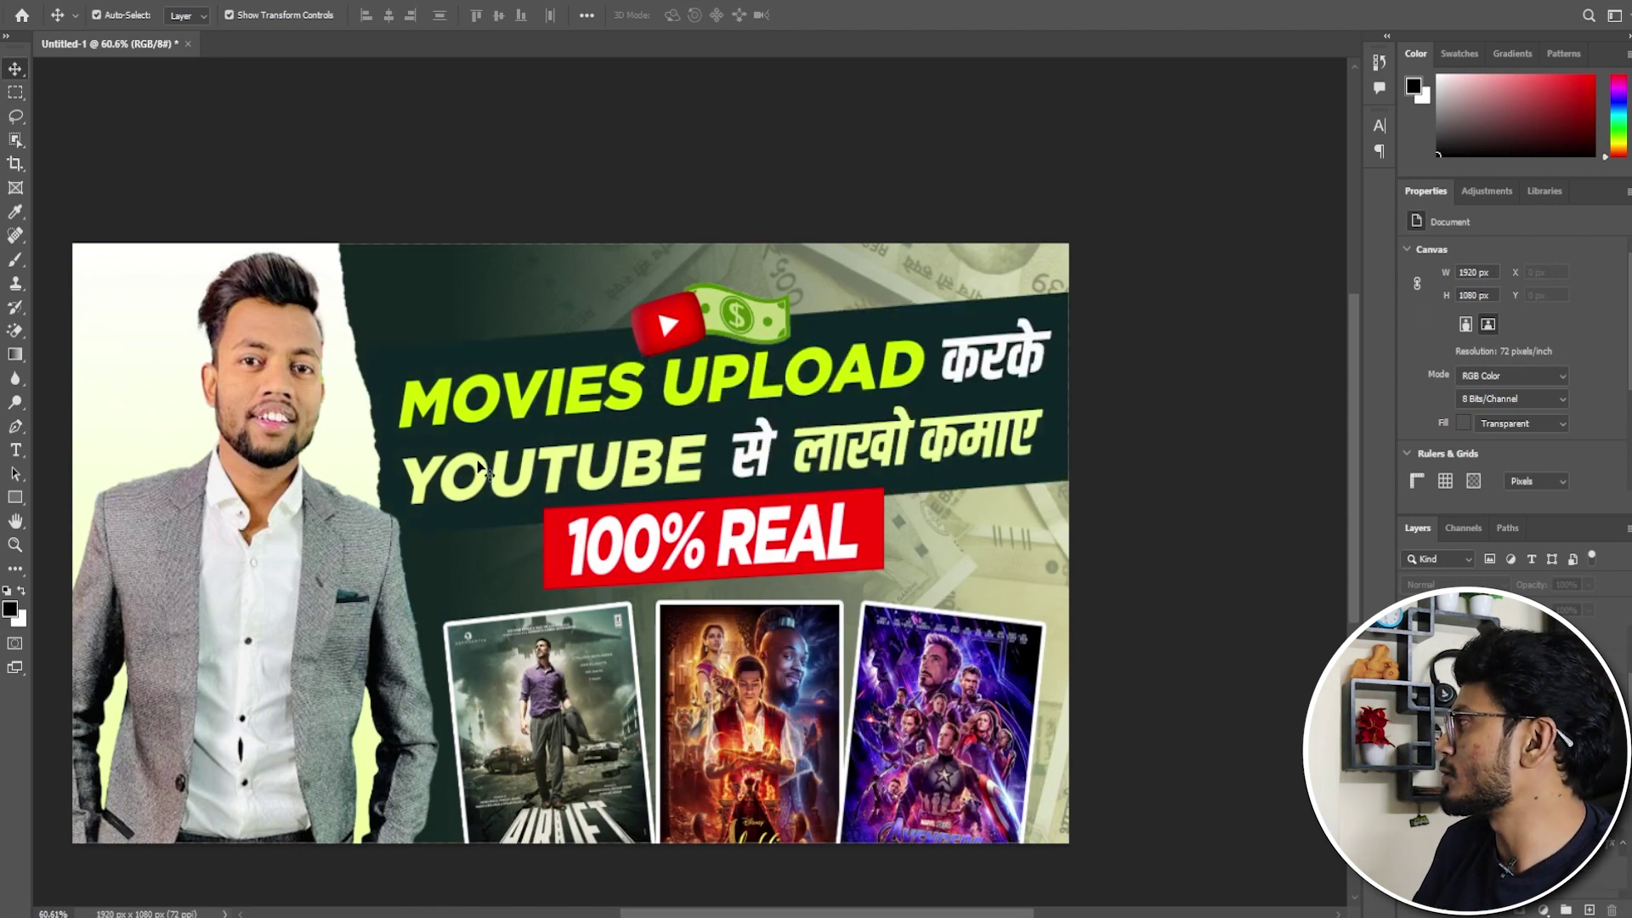
Select the person cutout and add a drop shadow: 56% opacity, 16 px distance, 29 px size.
{"action": "left_click", "coordinate": [351, 421]}
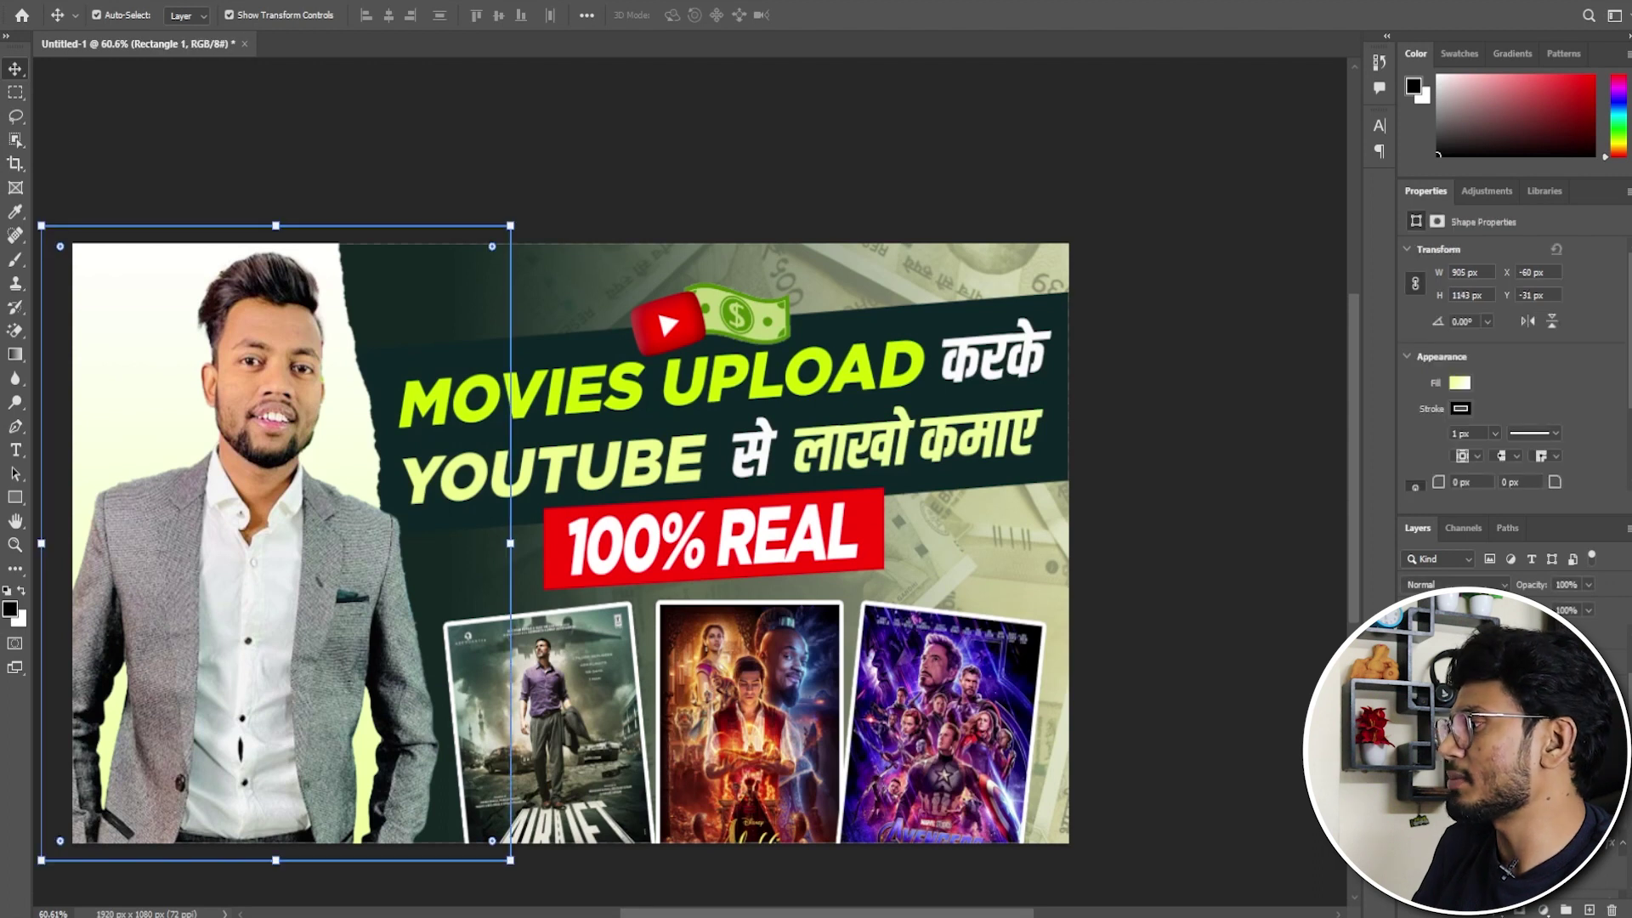
{"action": "key", "text": "alt+bracketleft"}
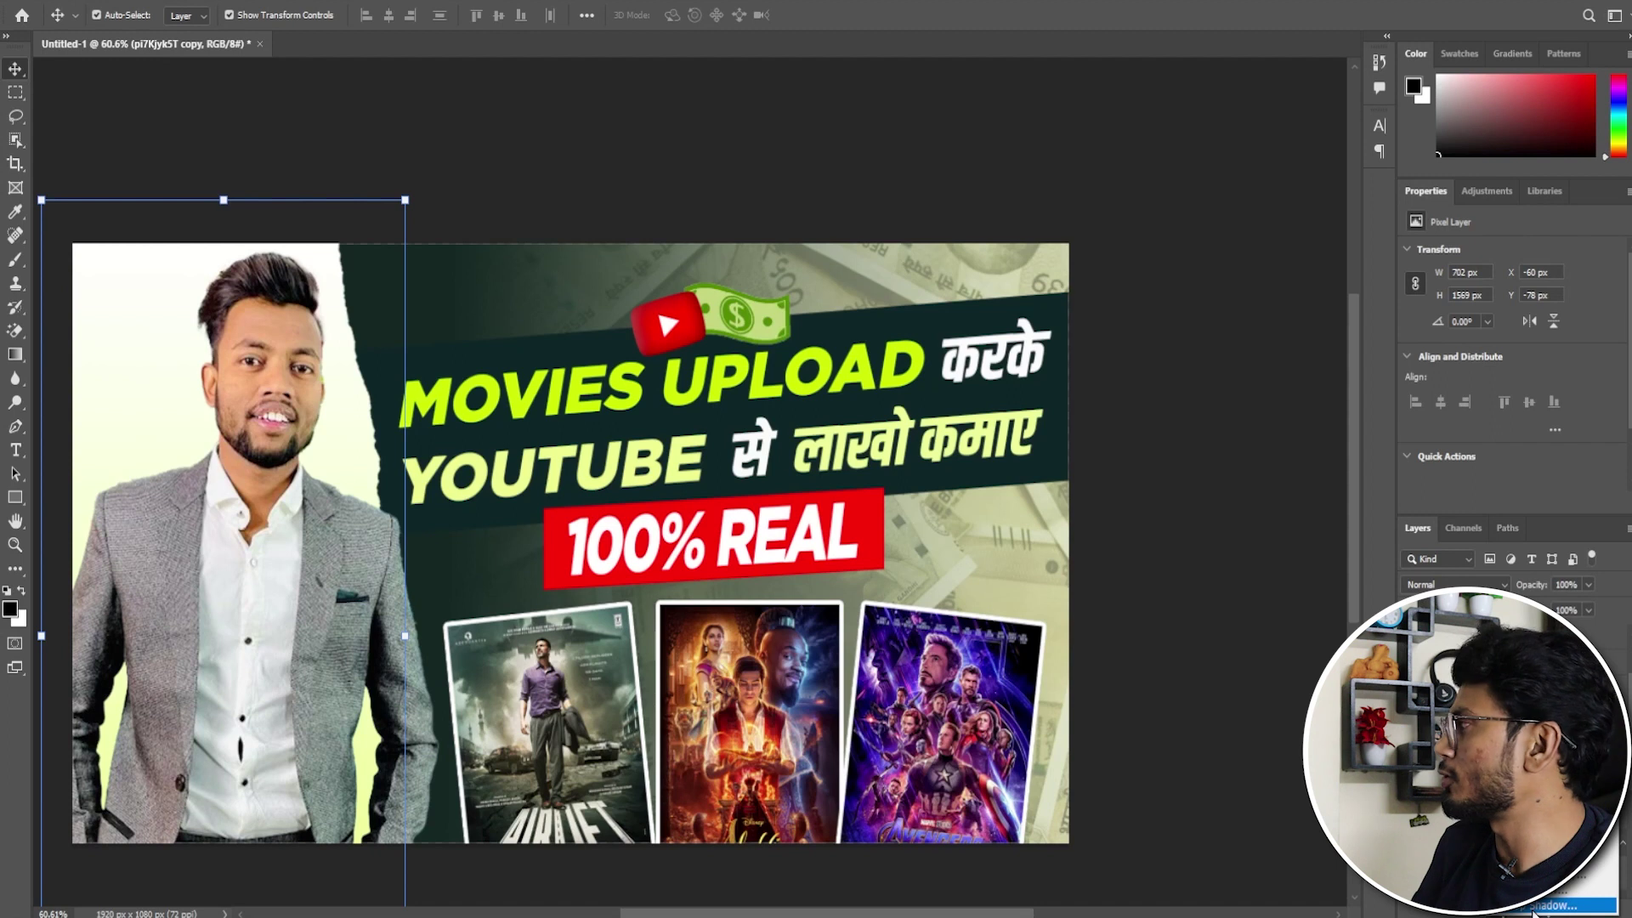
{"action": "key", "text": "ctrl+h"}
{"action": "double_click", "coordinate": [1496, 671]}
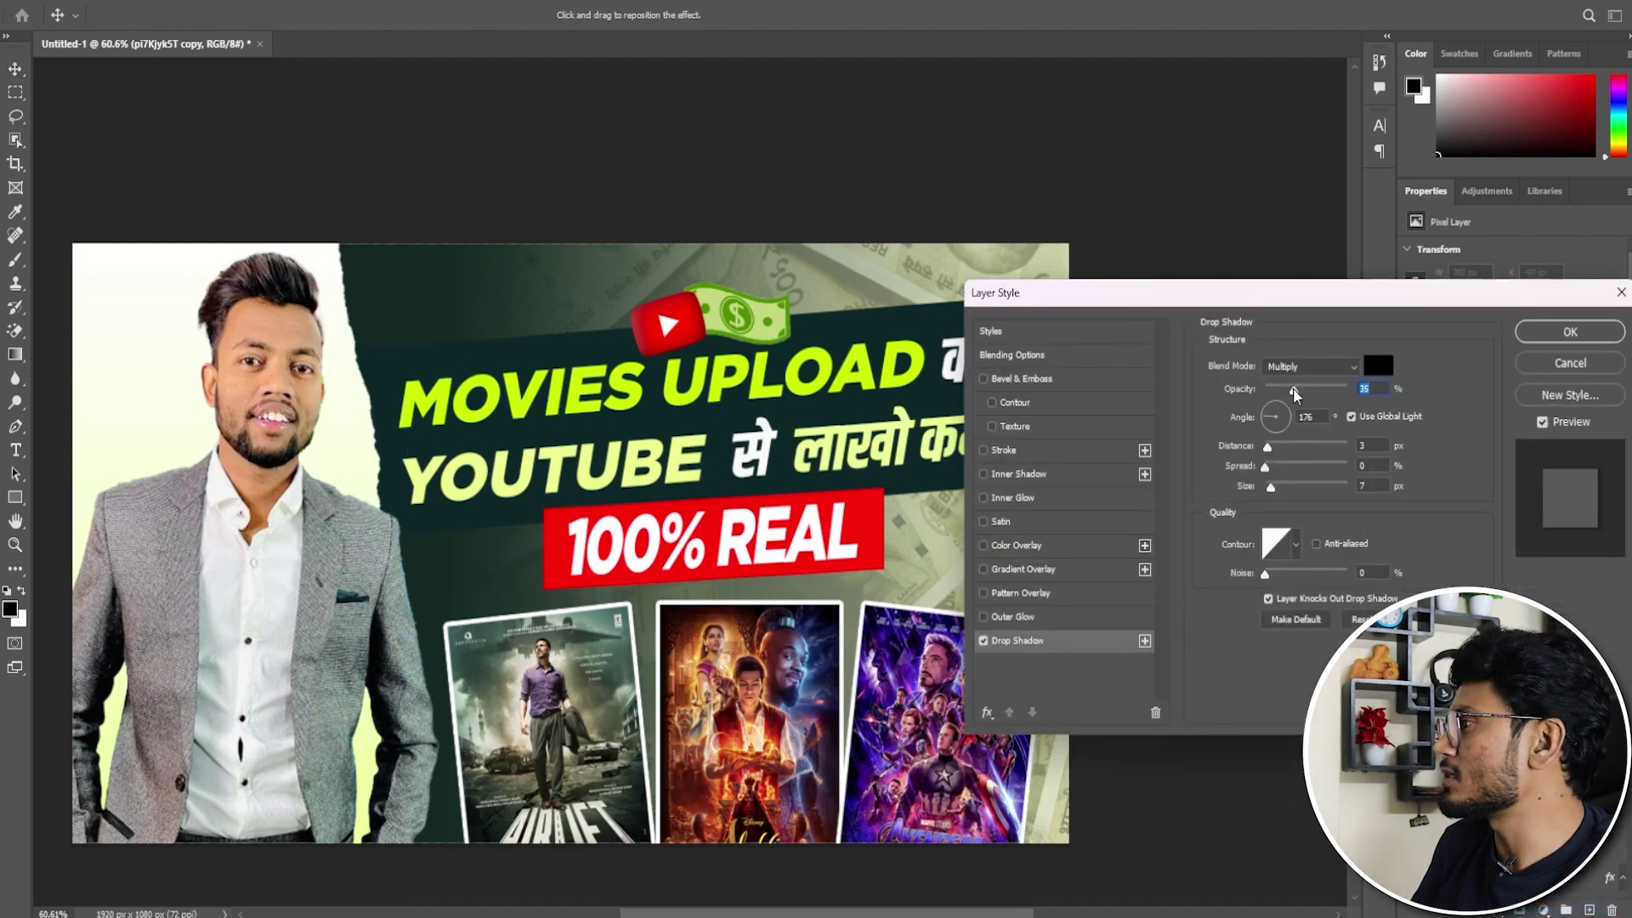
{"action": "left_click_drag", "start_coordinate": [384, 348], "coordinate": [393, 350]}
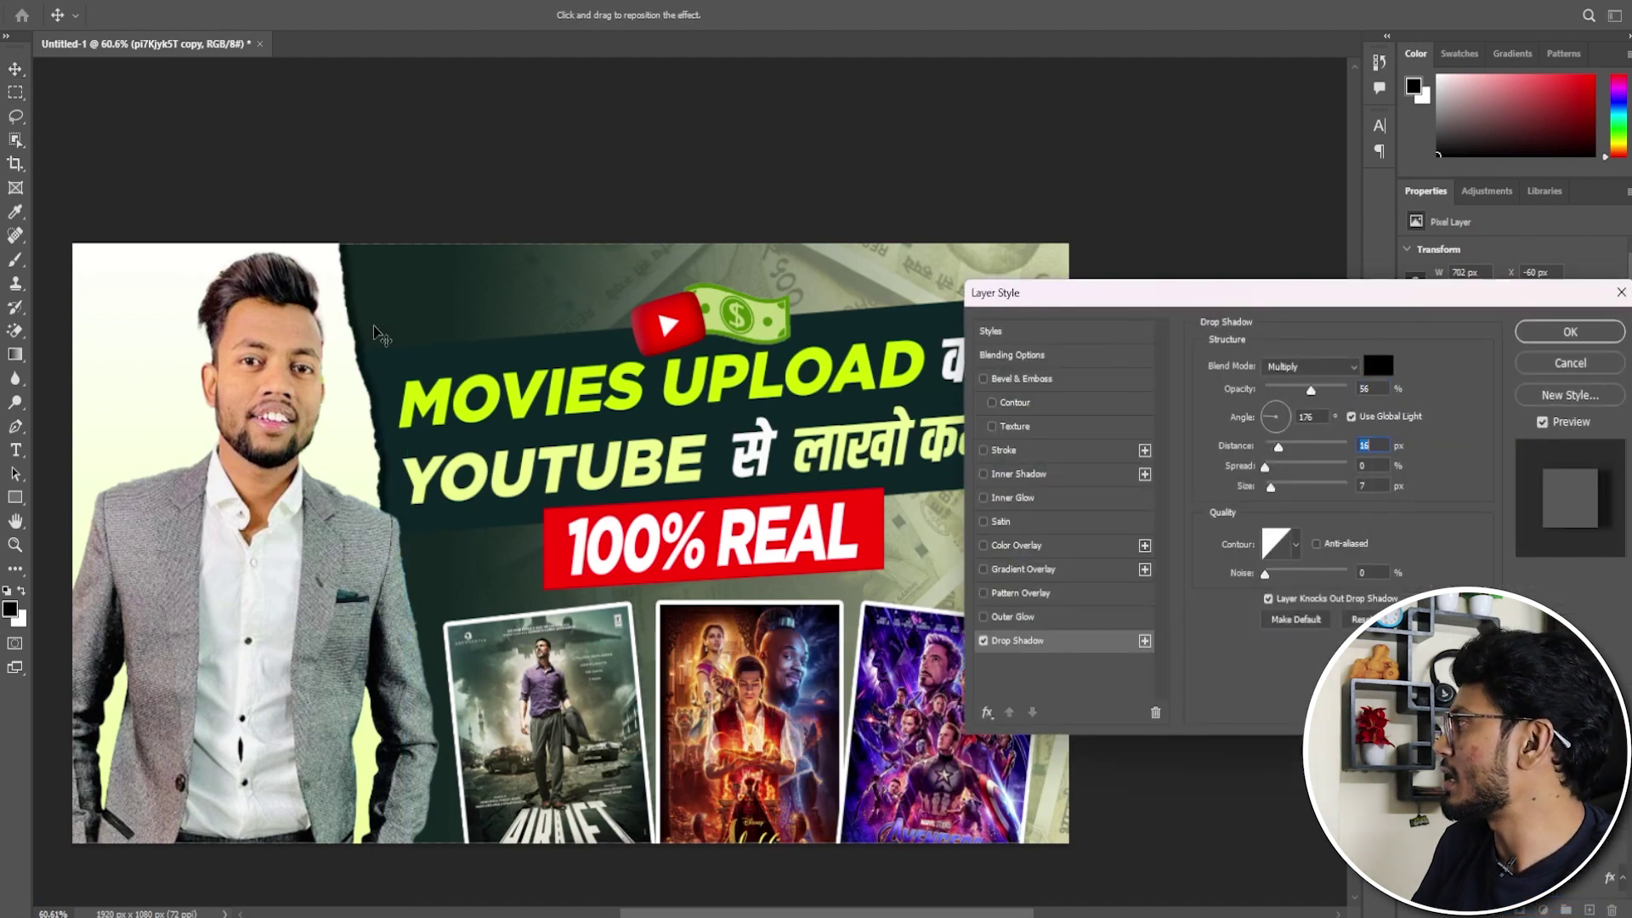
{"action": "left_click", "coordinate": [1279, 488]}
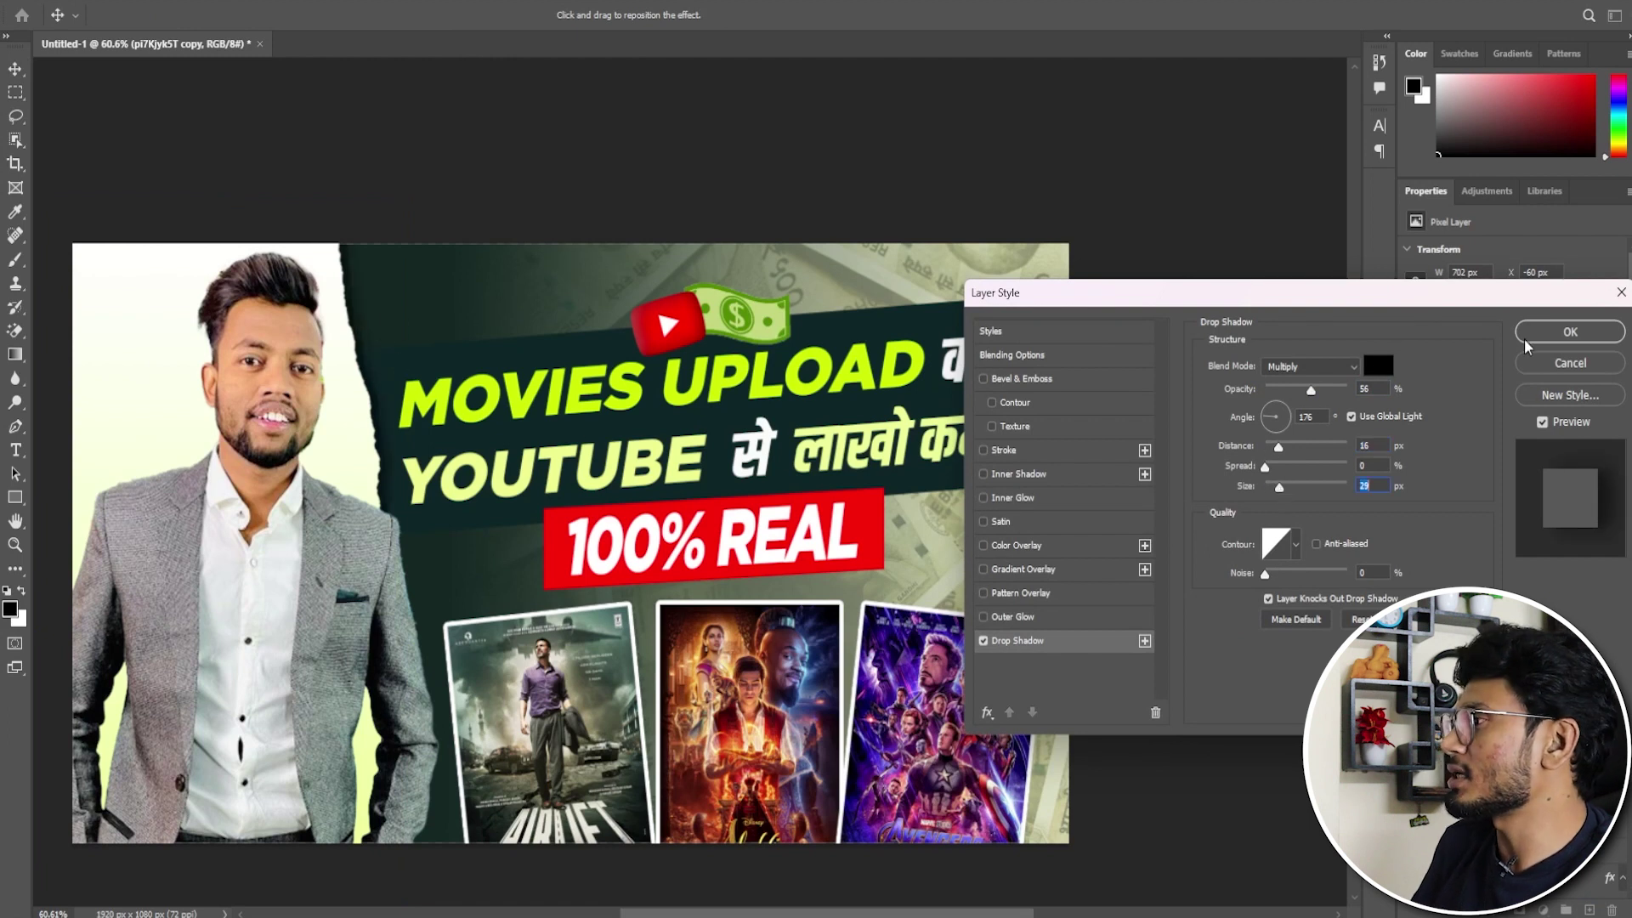
{"action": "left_click", "coordinate": [1569, 332]}
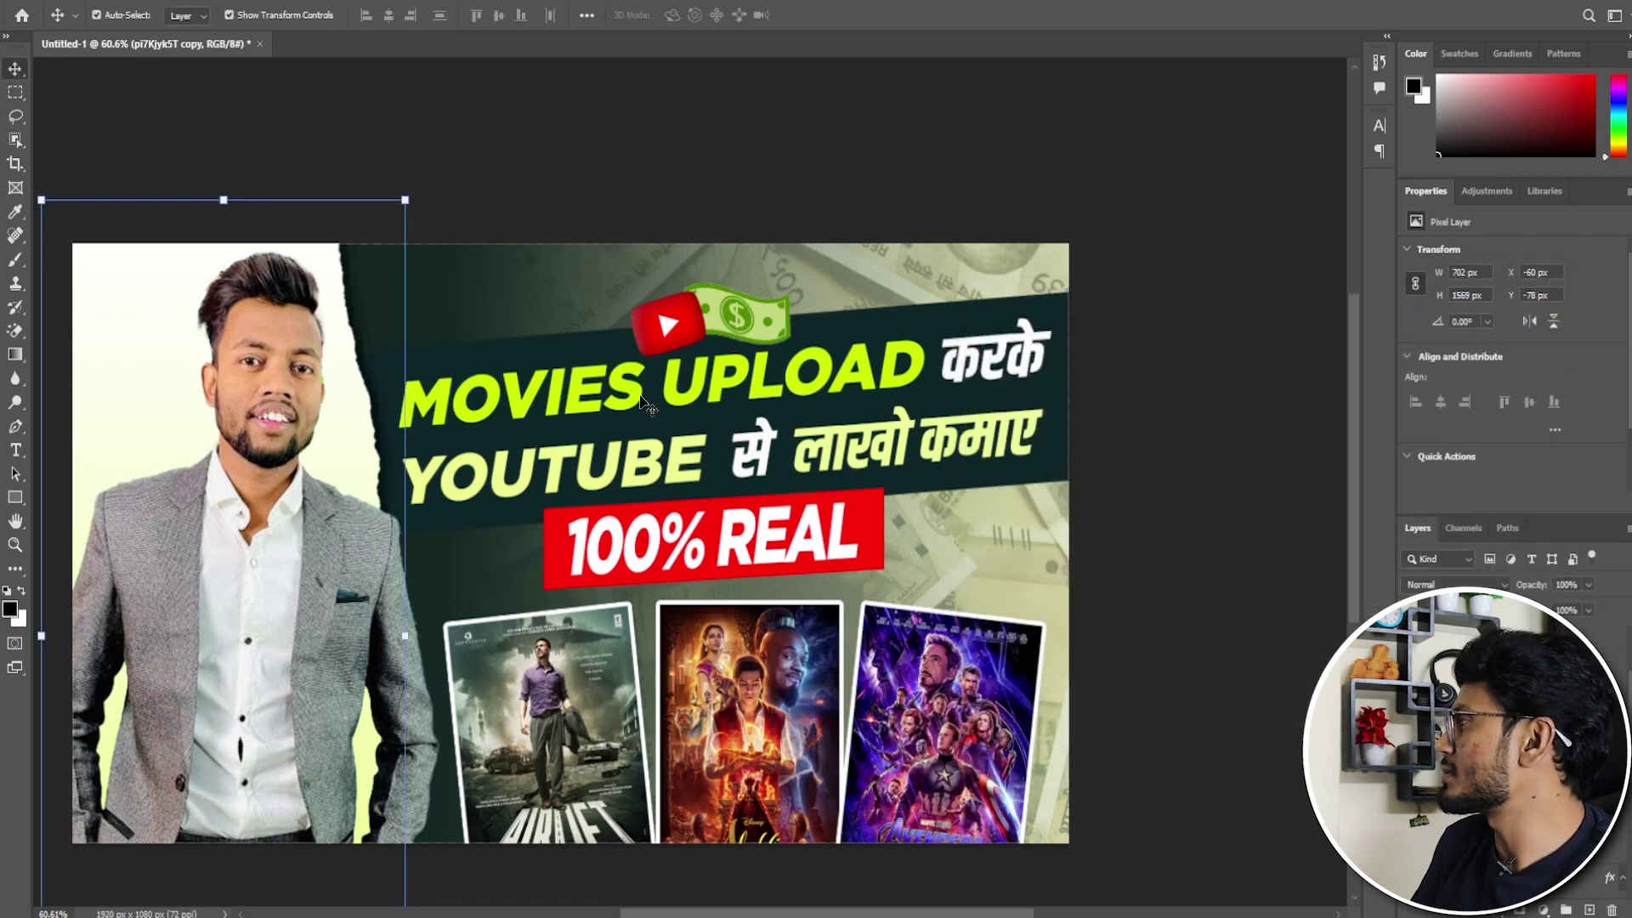
{"action": "left_click", "coordinate": [1047, 312]}
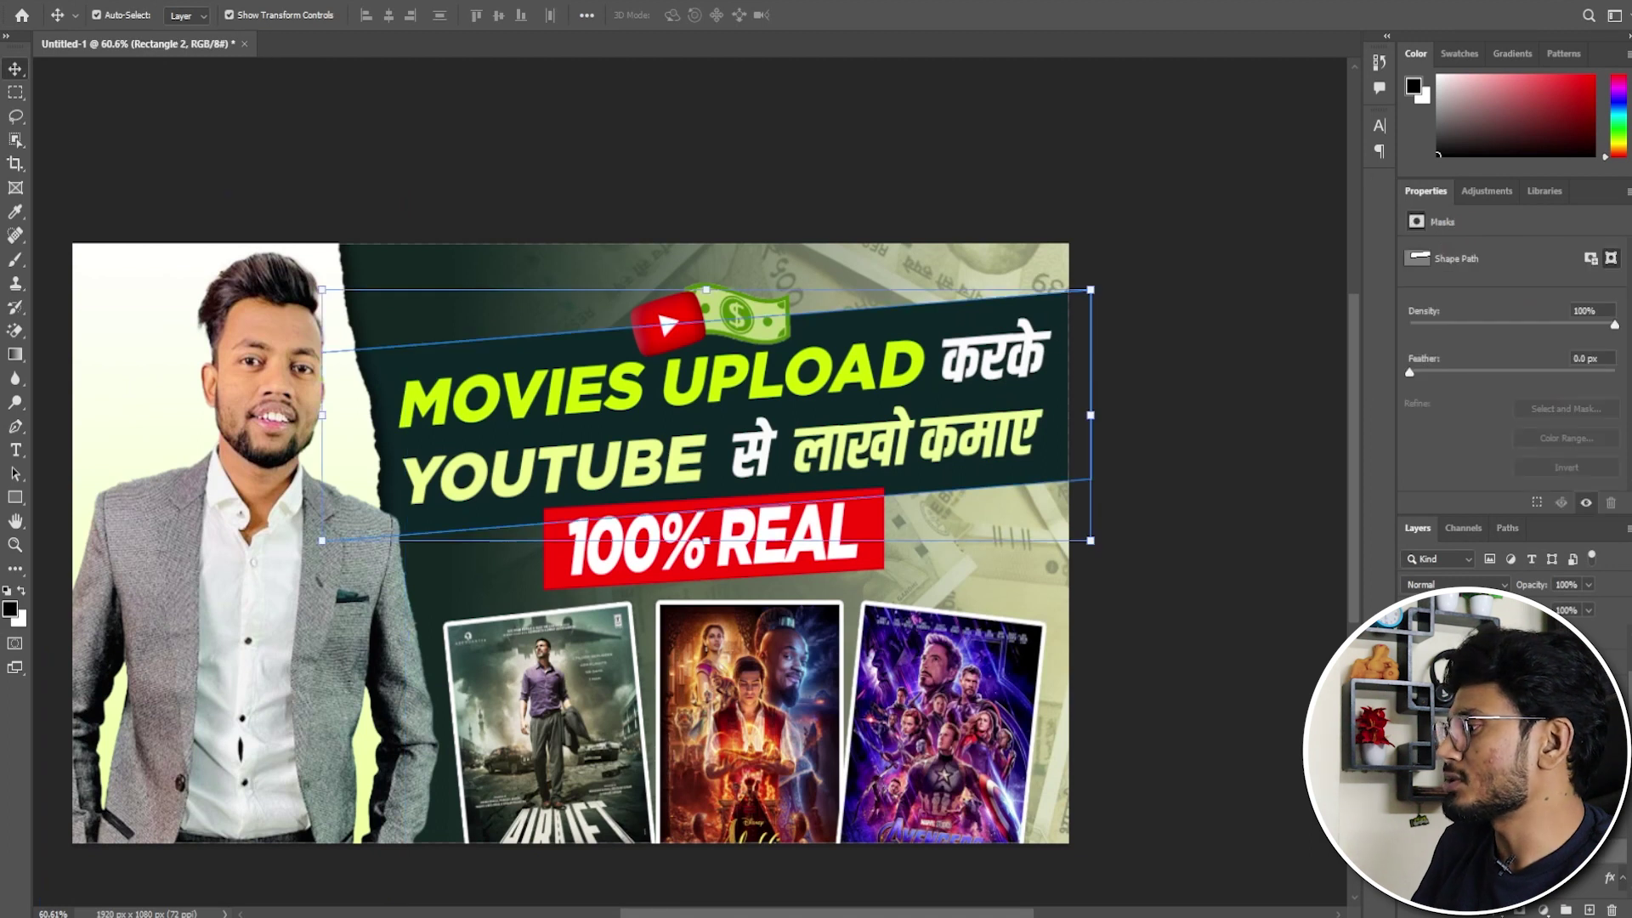
Apply the matching drop shadow to the dark headline banner and the red 100% REAL bar.
{"action": "double_click", "coordinate": [1529, 837]}
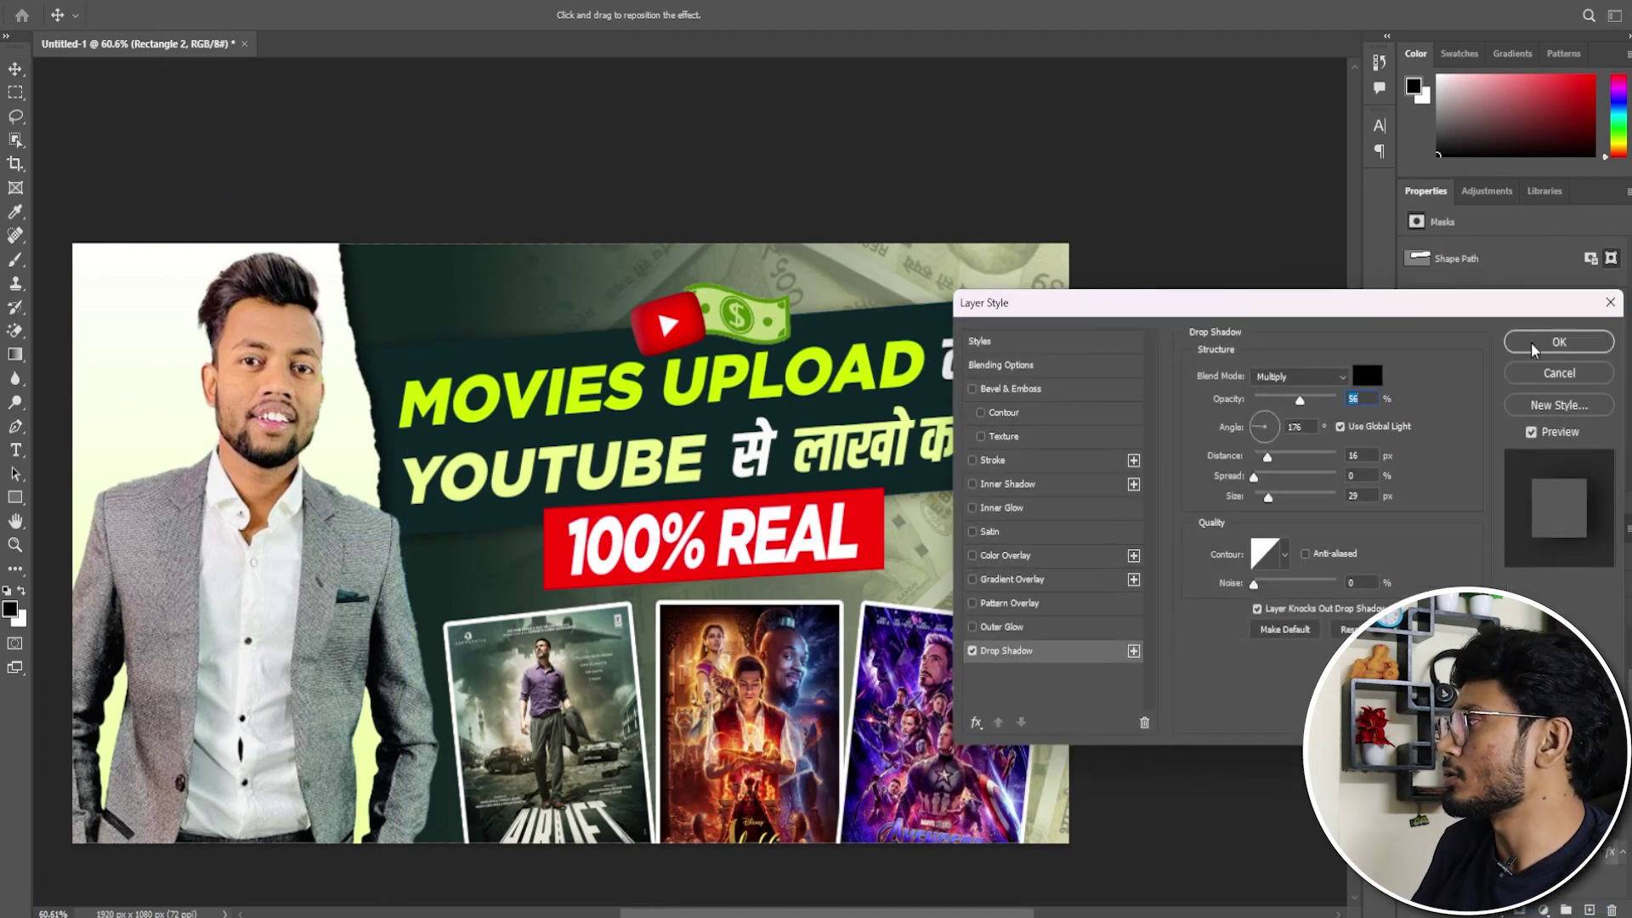
{"action": "left_click", "coordinate": [1535, 344]}
{"action": "right_click", "coordinate": [1496, 746]}
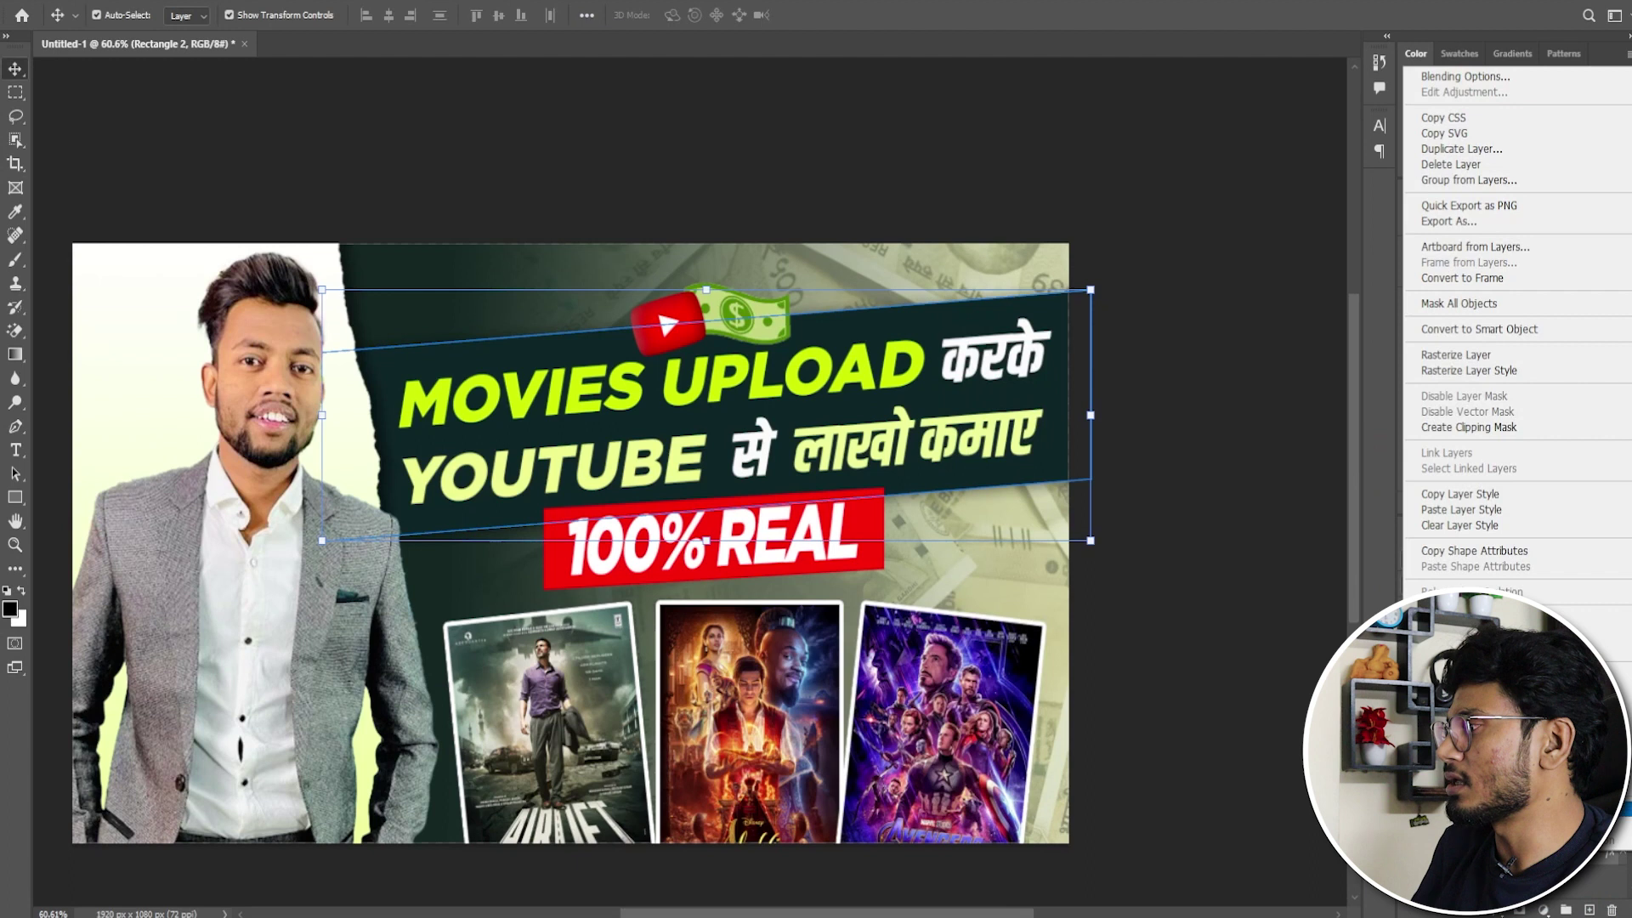
{"action": "key", "text": "Escape"}
{"action": "key", "text": "ctrl+t"}
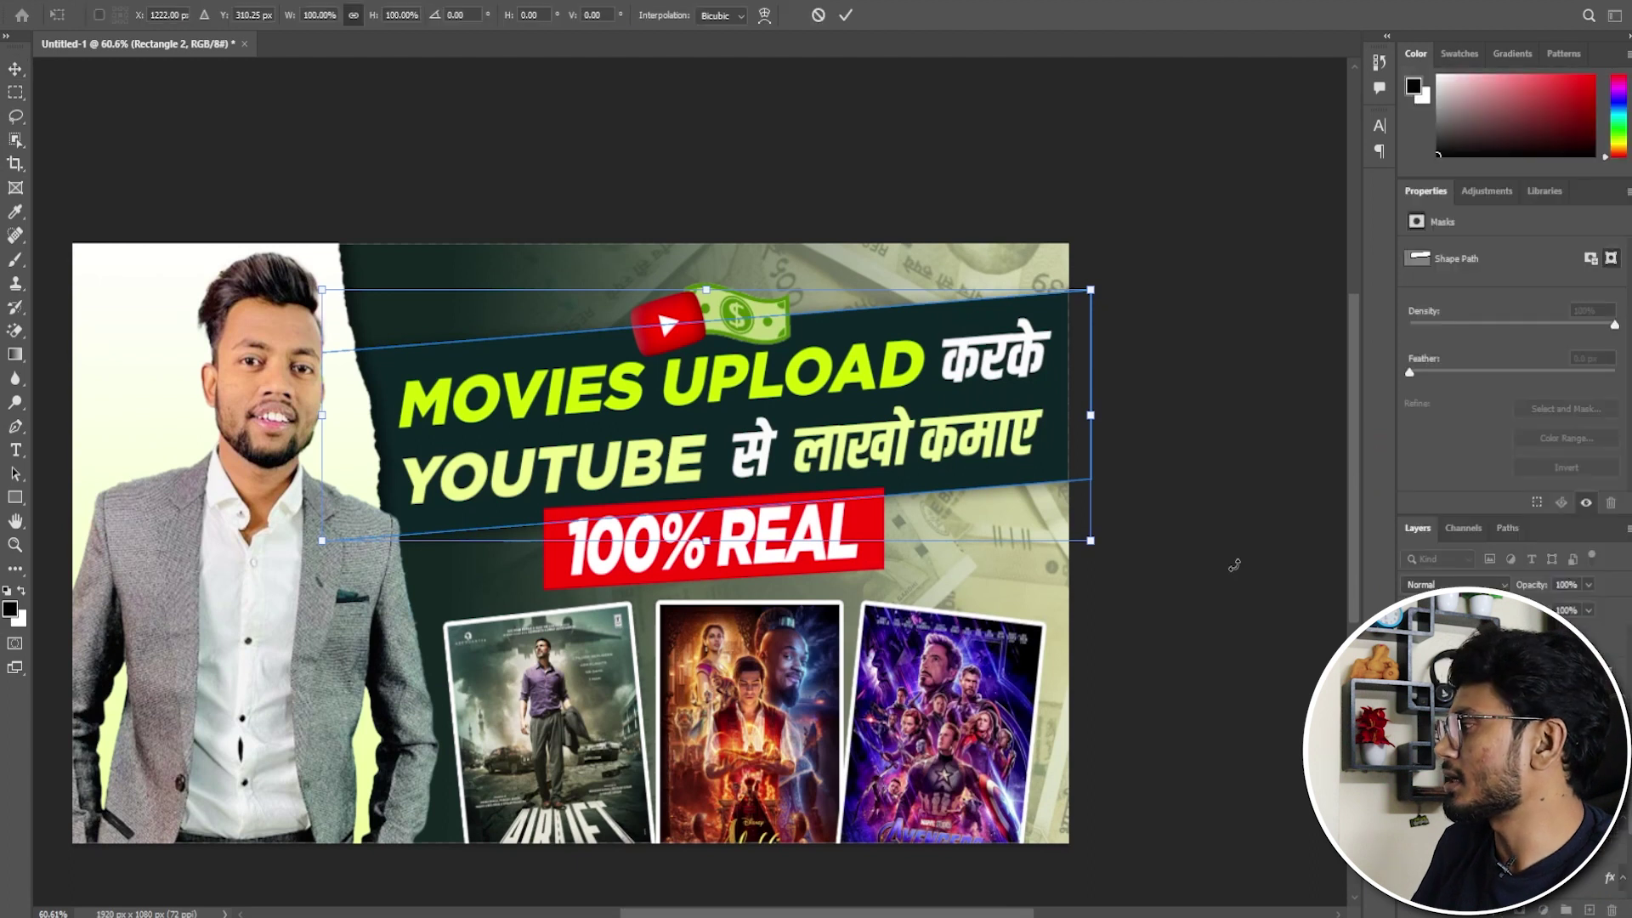
{"action": "key", "text": "Return"}
{"action": "left_click", "coordinate": [888, 574]}
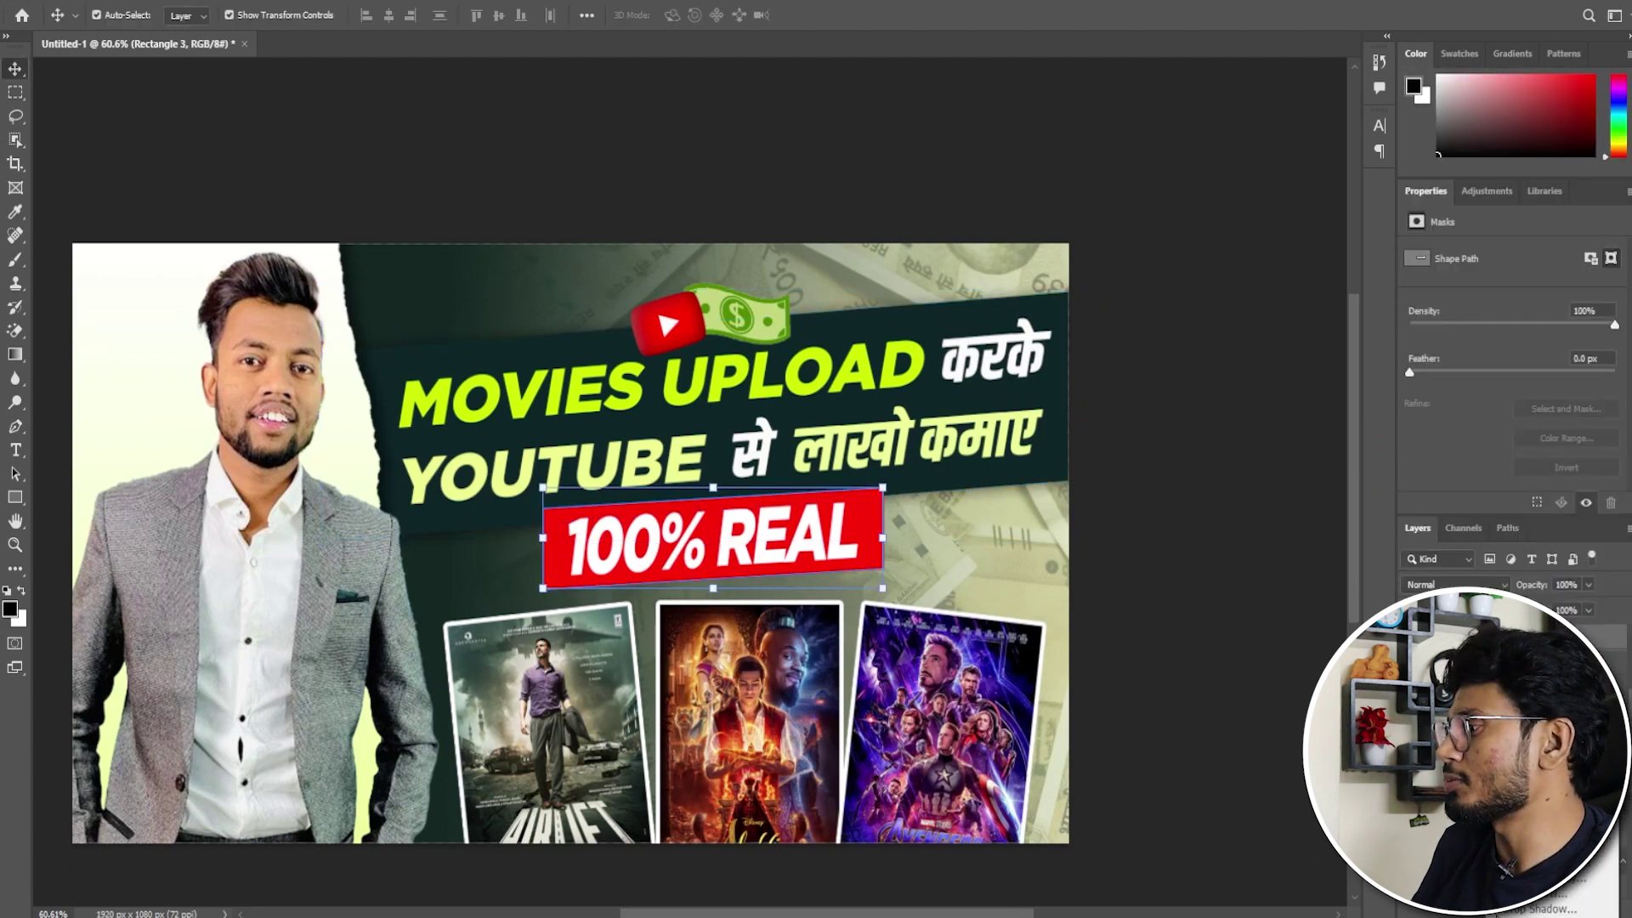
{"action": "double_click", "coordinate": [1534, 680]}
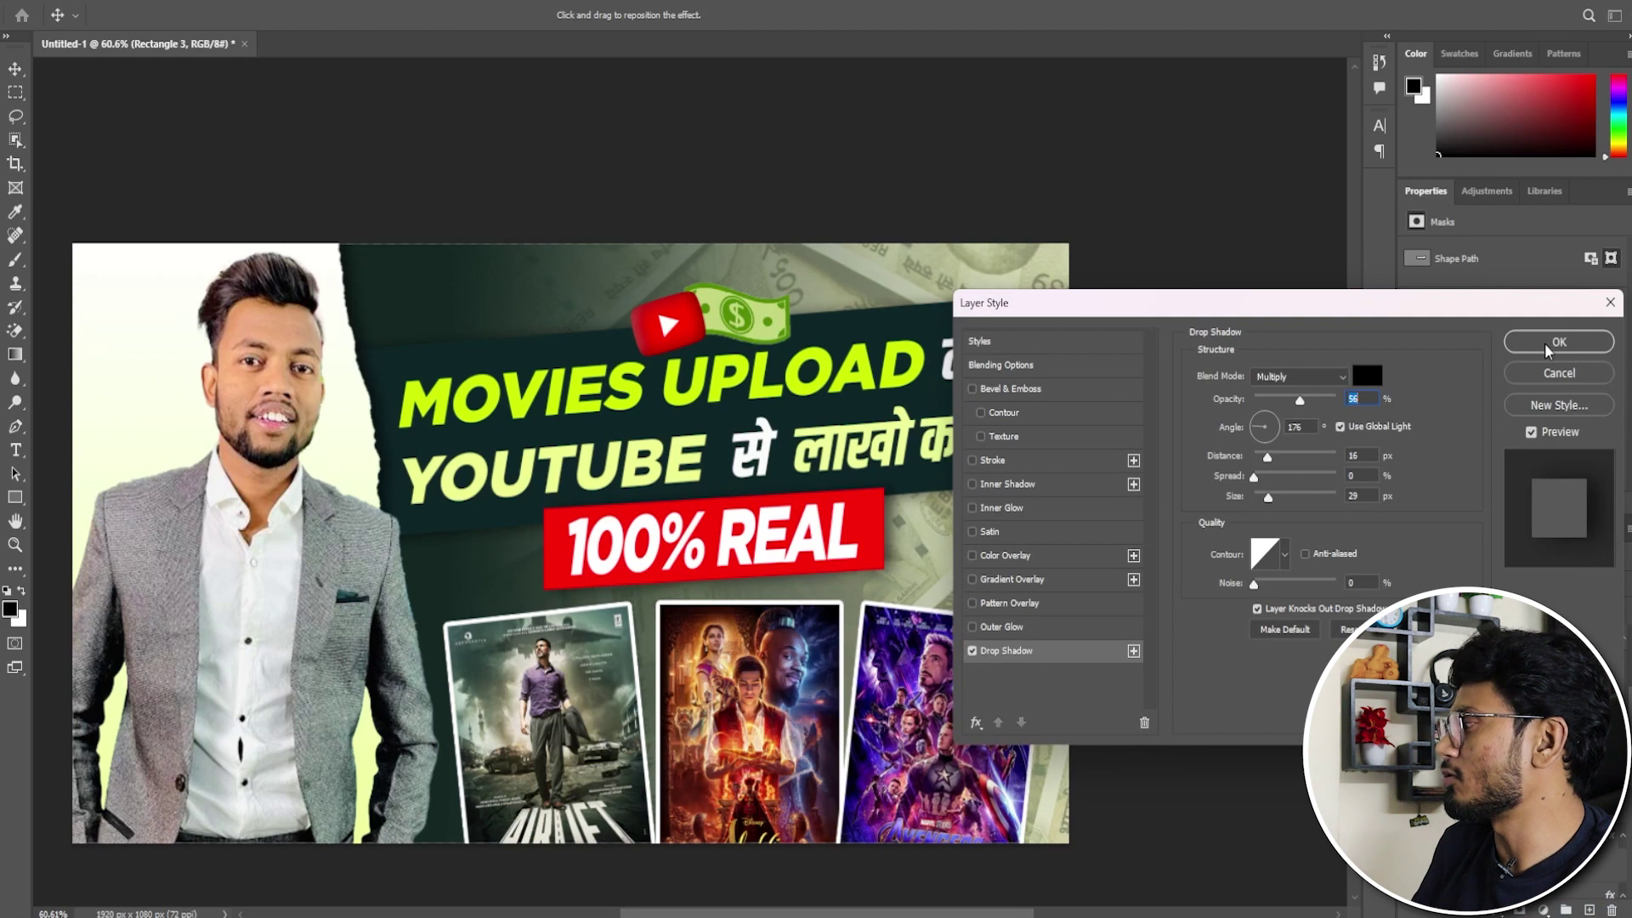
{"action": "left_click", "coordinate": [1558, 342]}
Apply the same drop shadow to the Avengers movie poster, then deselect all layers.
{"action": "left_click", "coordinate": [943, 723]}
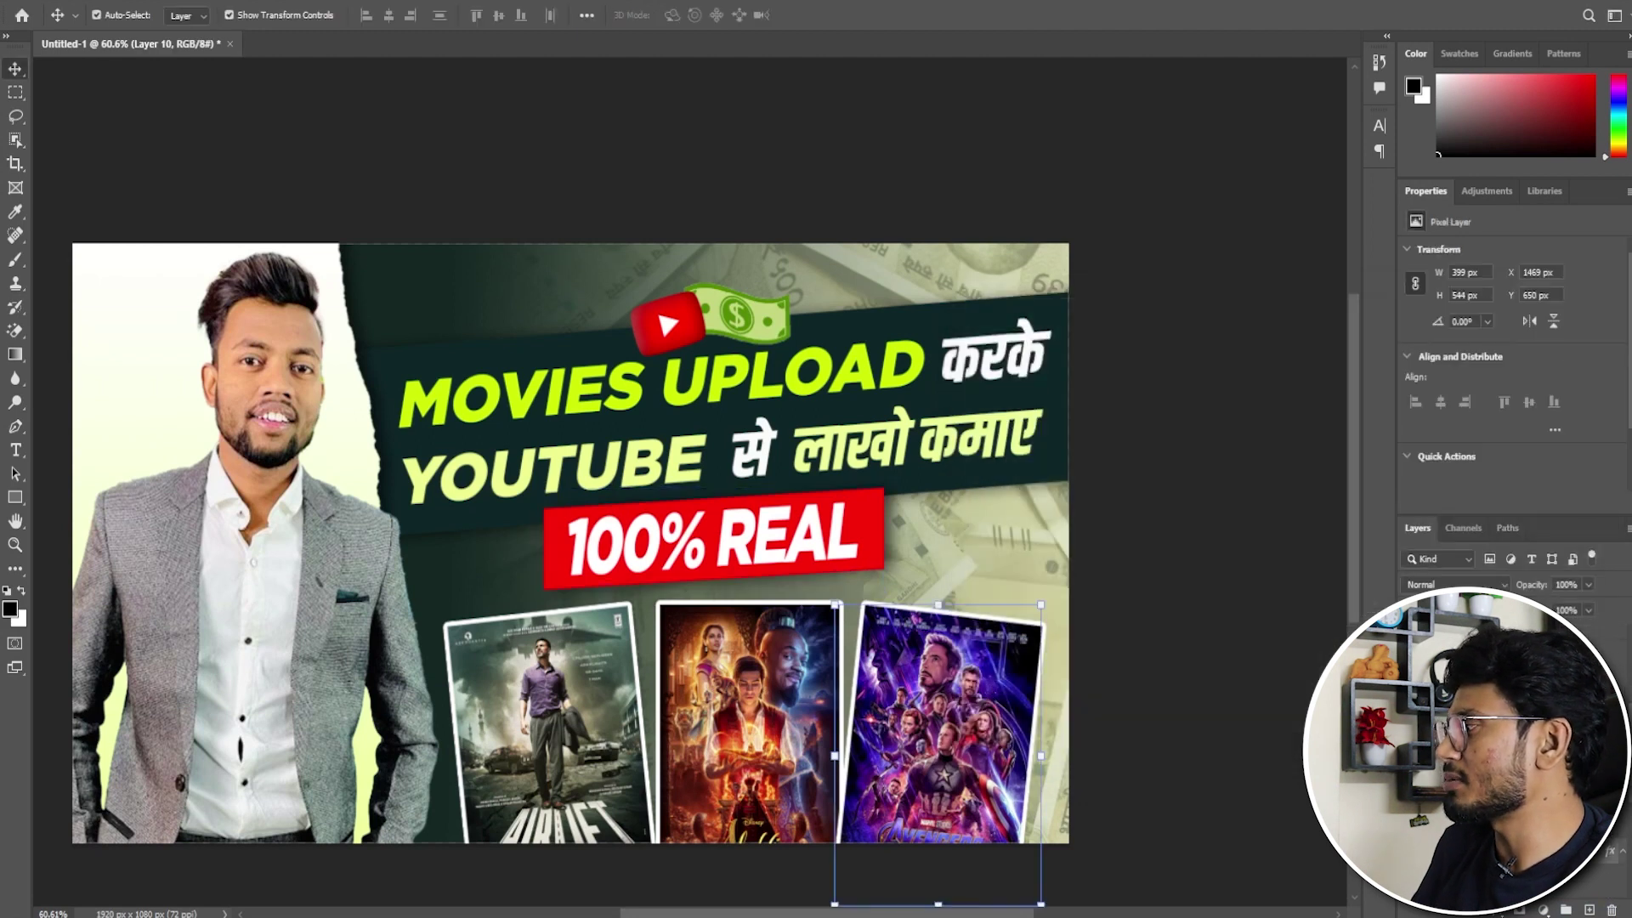
{"action": "right_click", "coordinate": [1496, 663]}
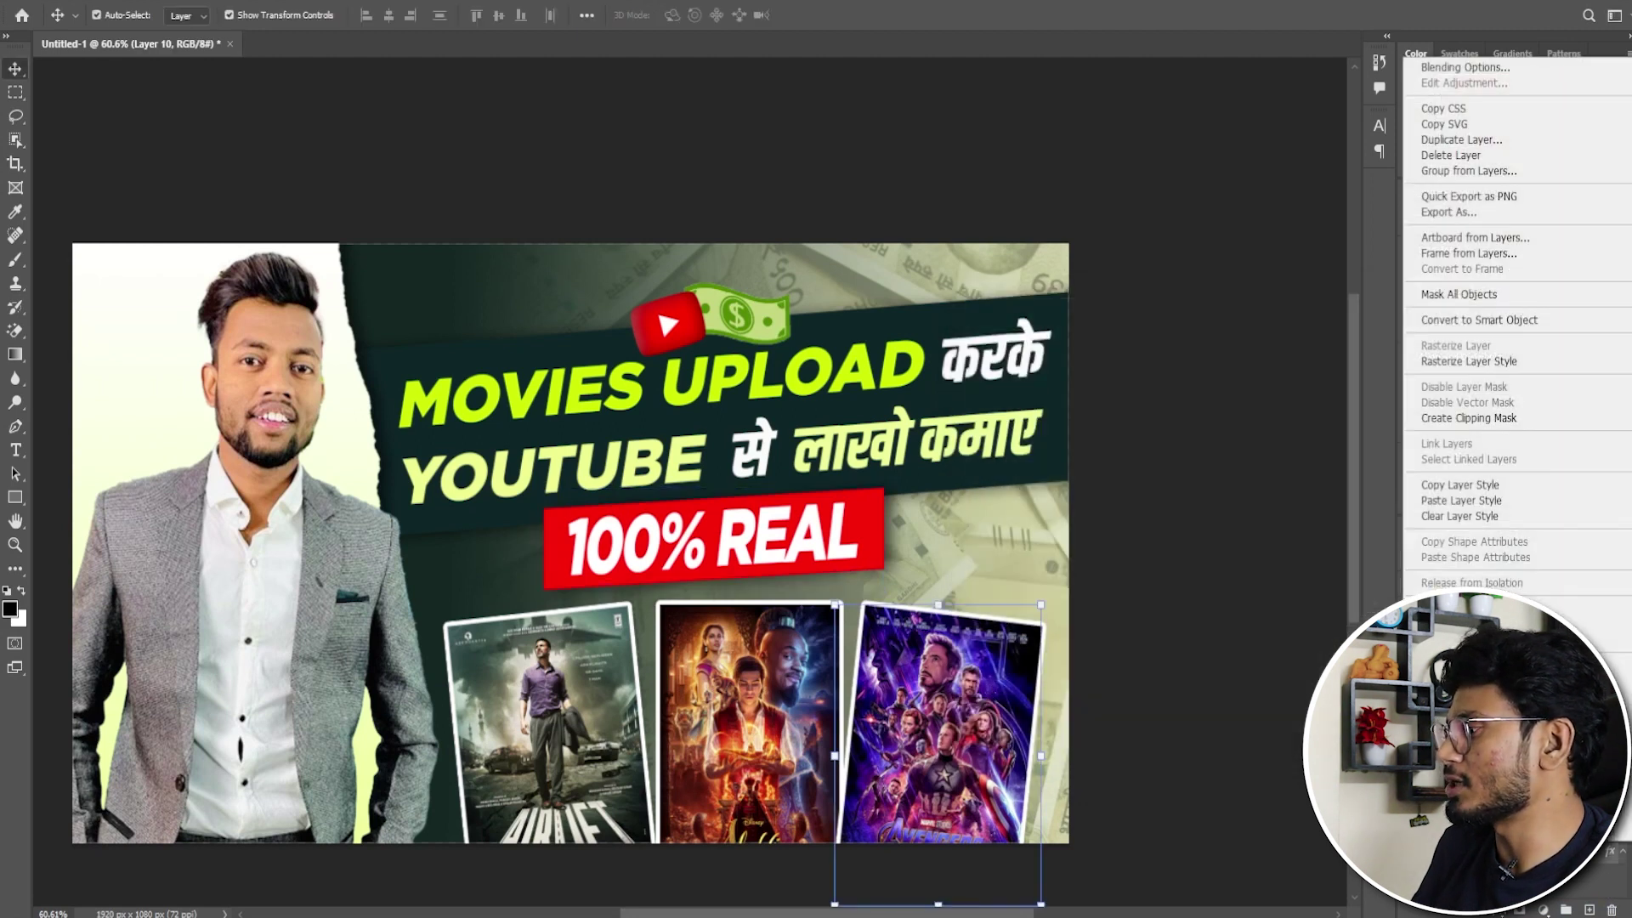
{"action": "left_click", "coordinate": [1464, 67]}
{"action": "left_click", "coordinate": [1555, 342]}
{"action": "left_click", "coordinate": [1513, 637]}
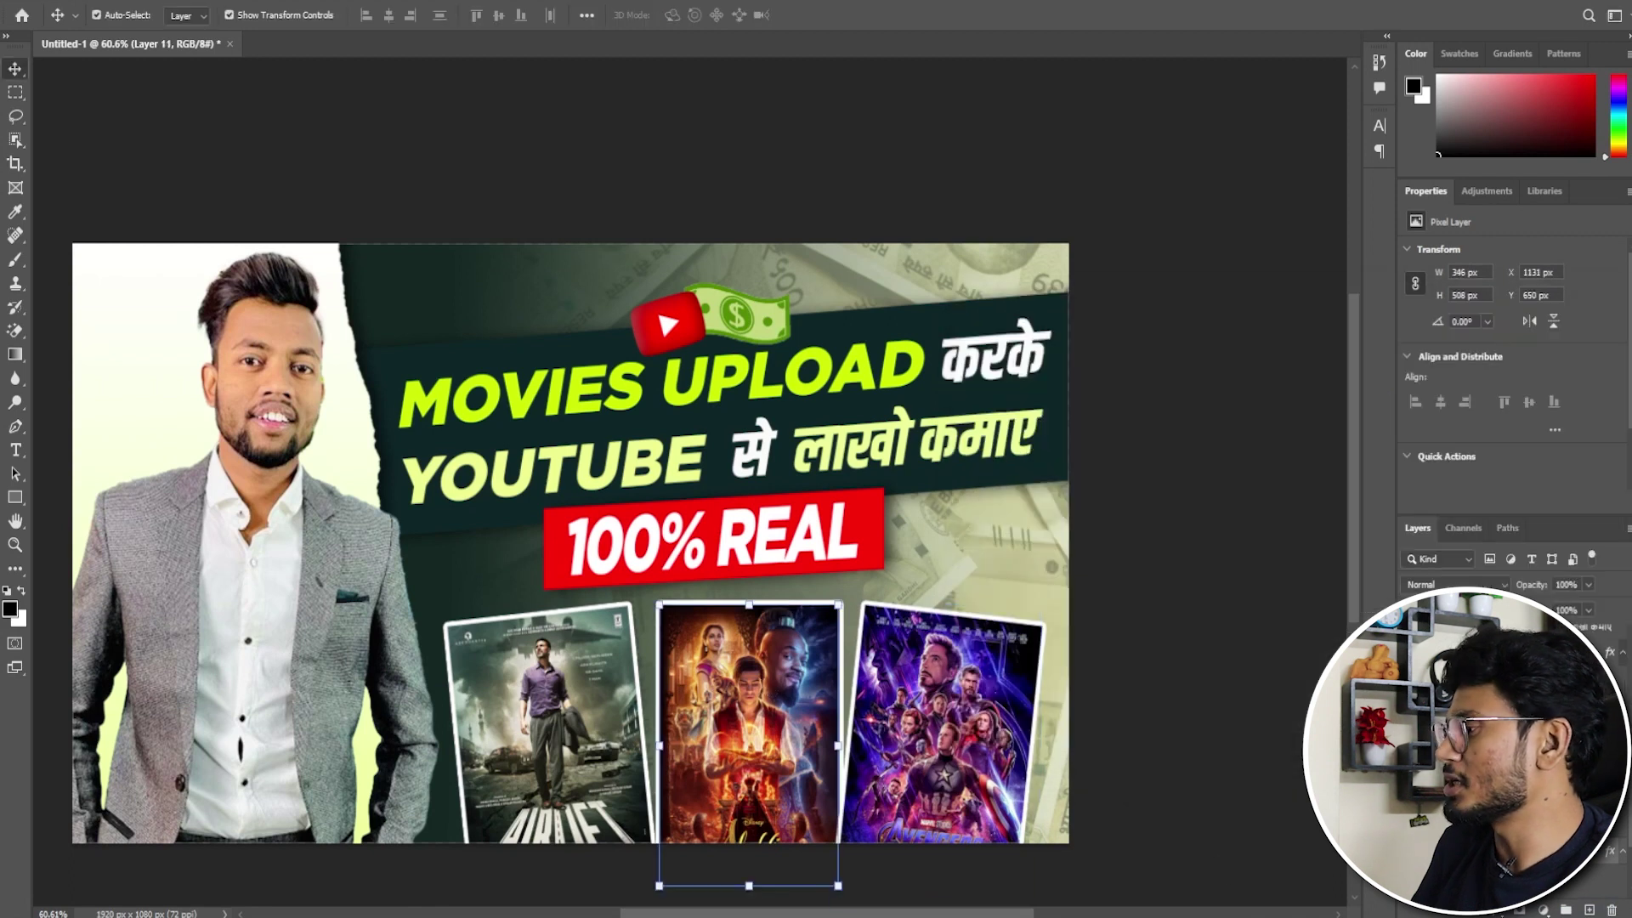
{"action": "key", "text": "alt+bracketright"}
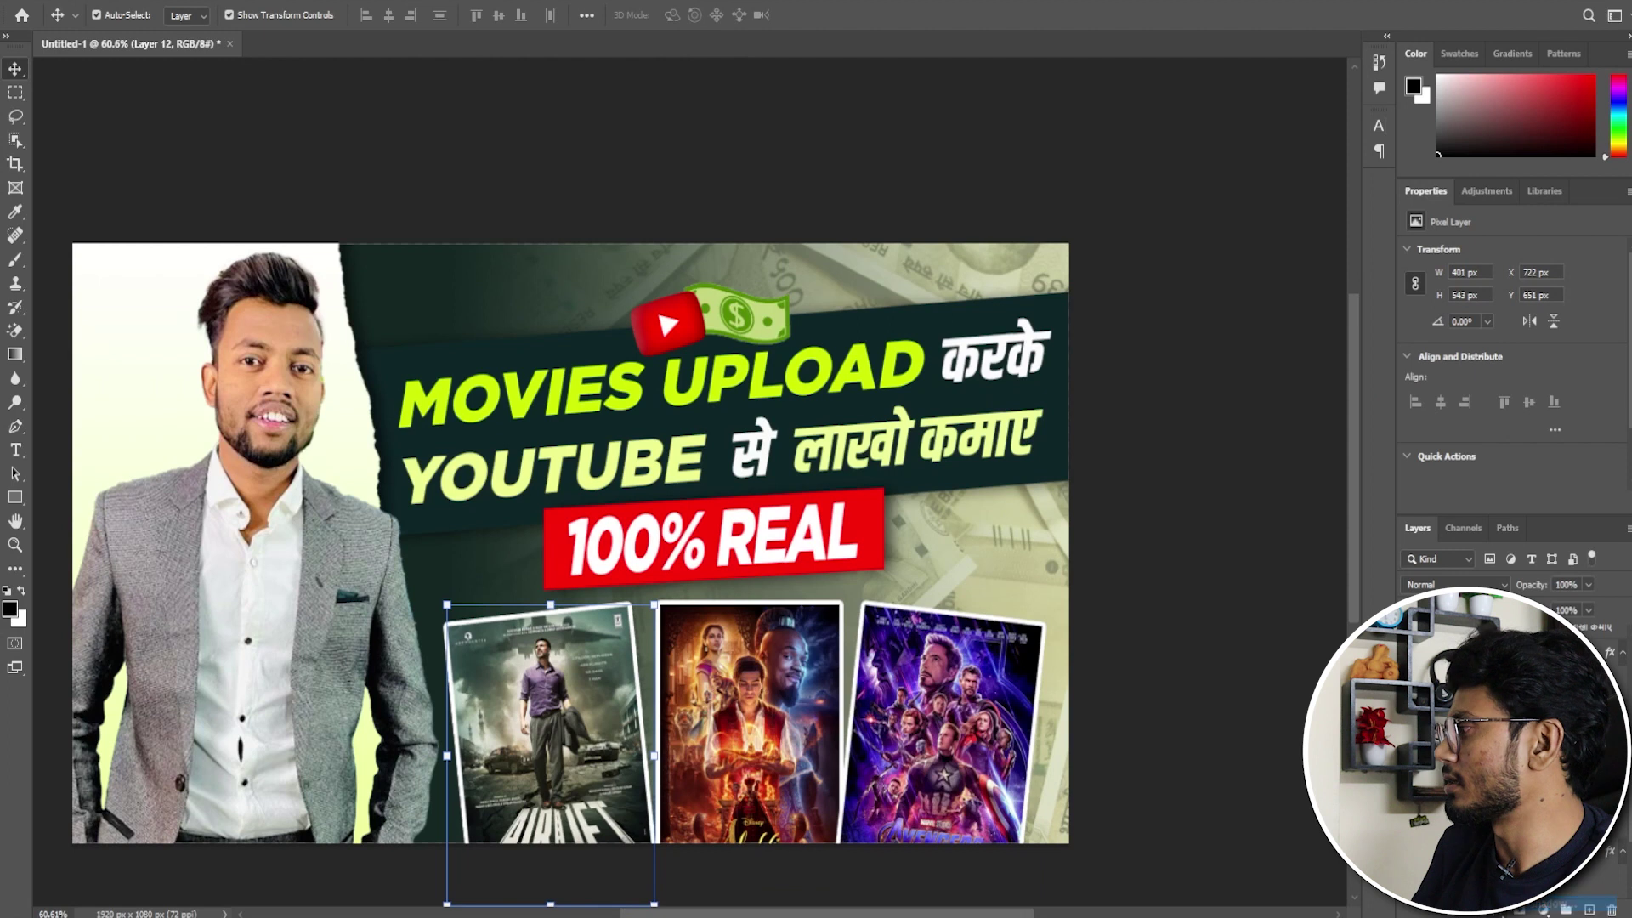
{"action": "left_click", "coordinate": [1293, 335]}
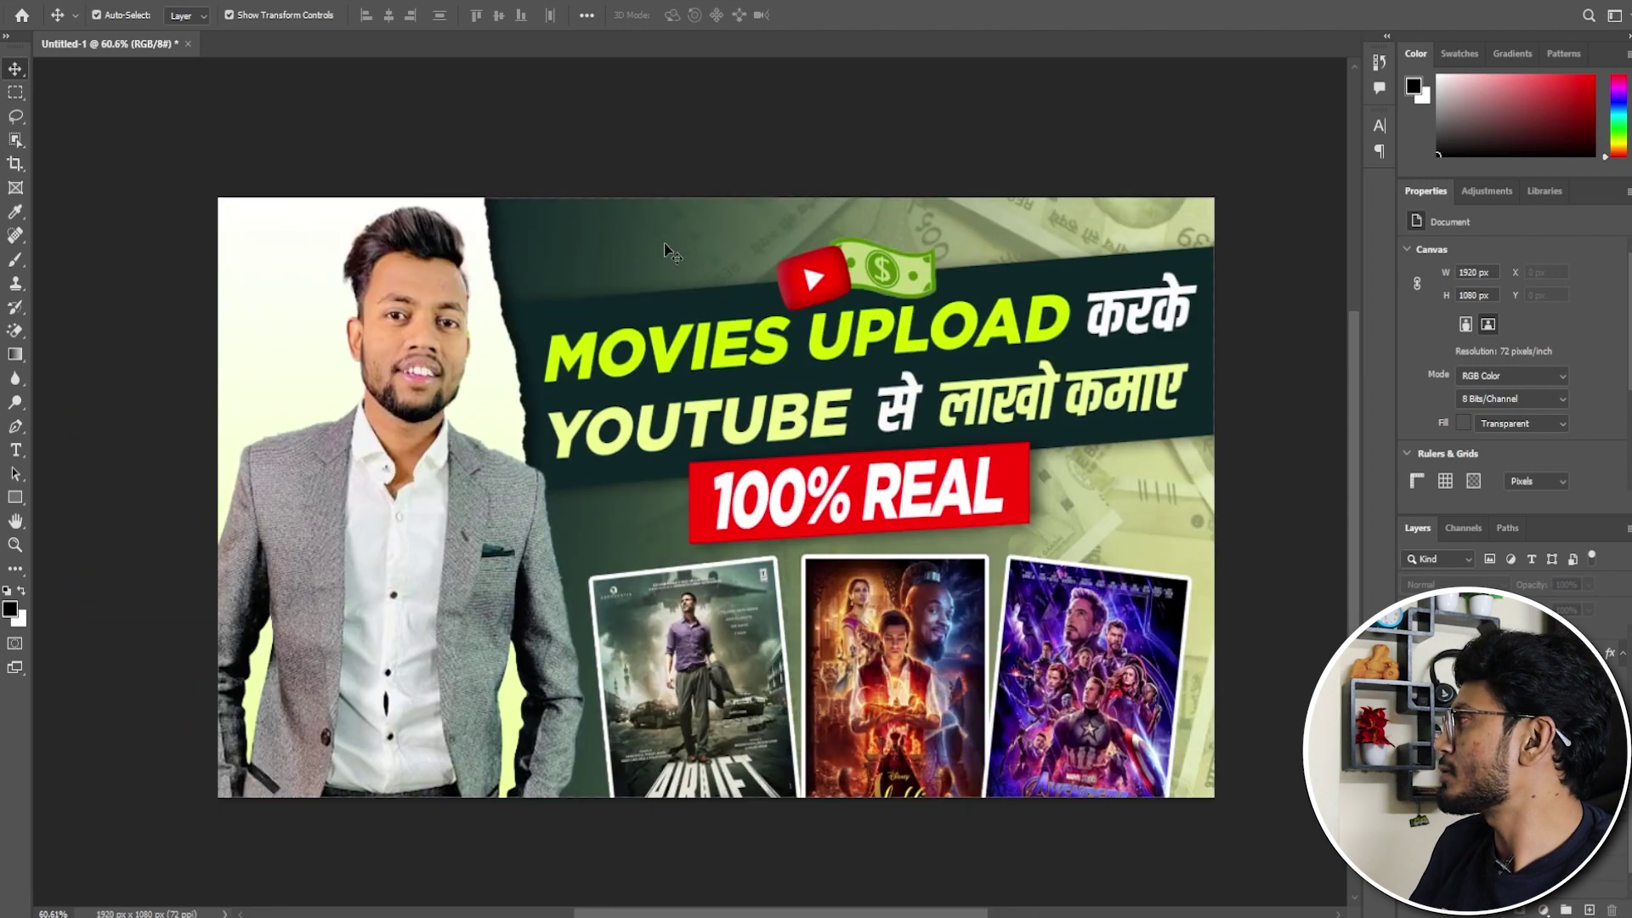
Switch the toolbar shape tool from Rectangle to the Ellipse Tool.
{"action": "left_click", "coordinate": [15, 497], "text": "alt"}
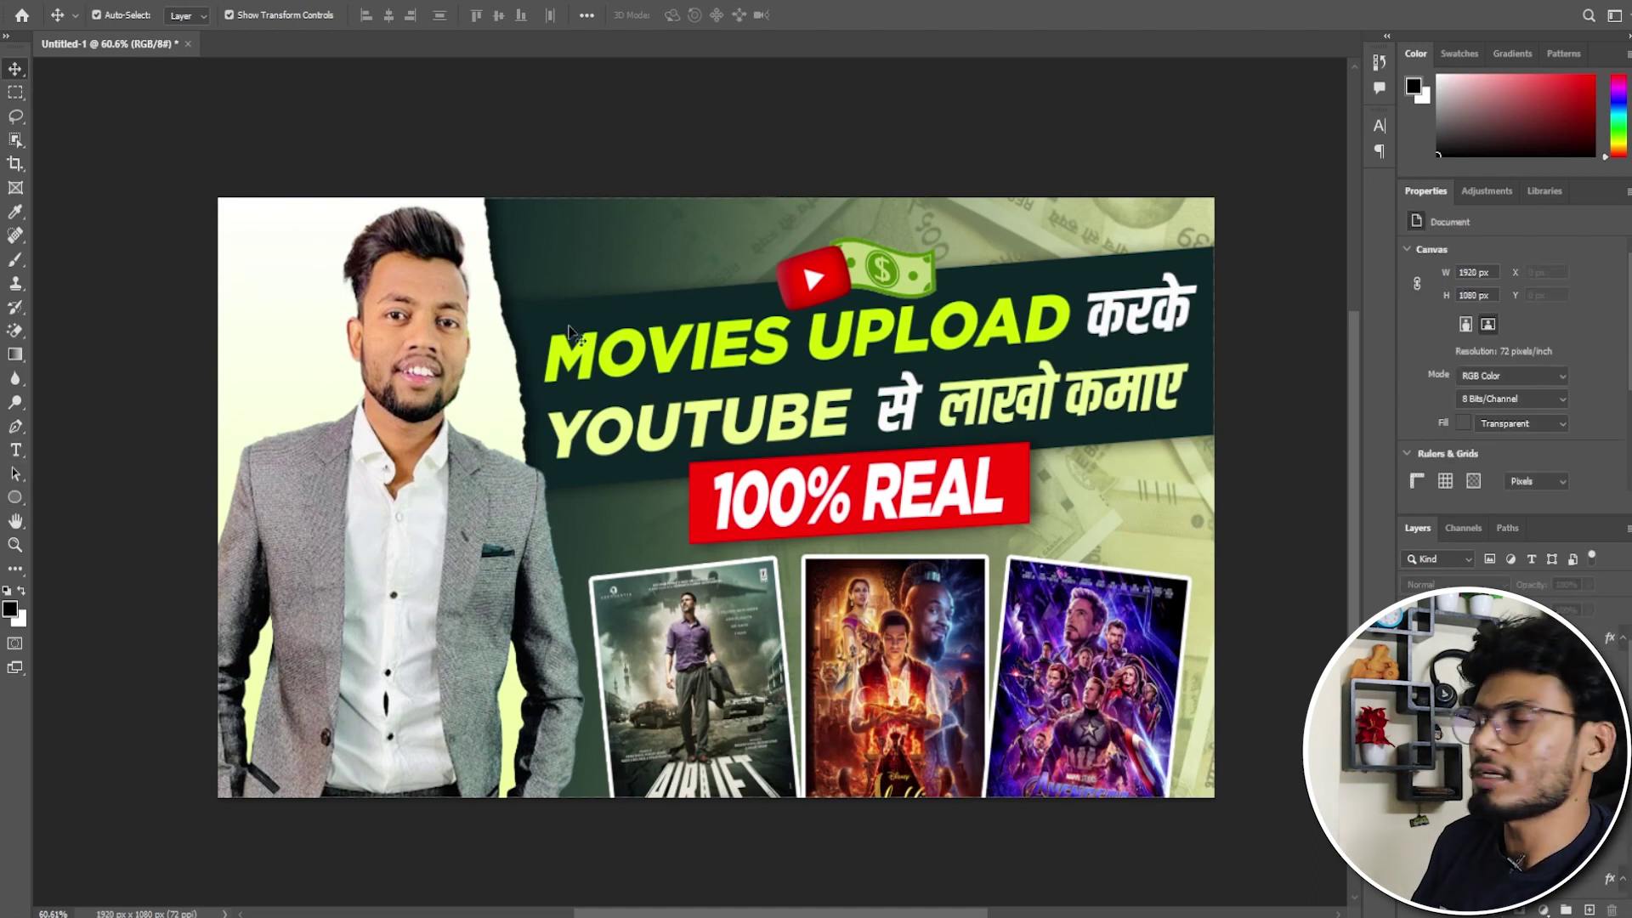
Draw a small 16 px white circle above the banner with no outline.
{"action": "left_click", "coordinate": [15, 499]}
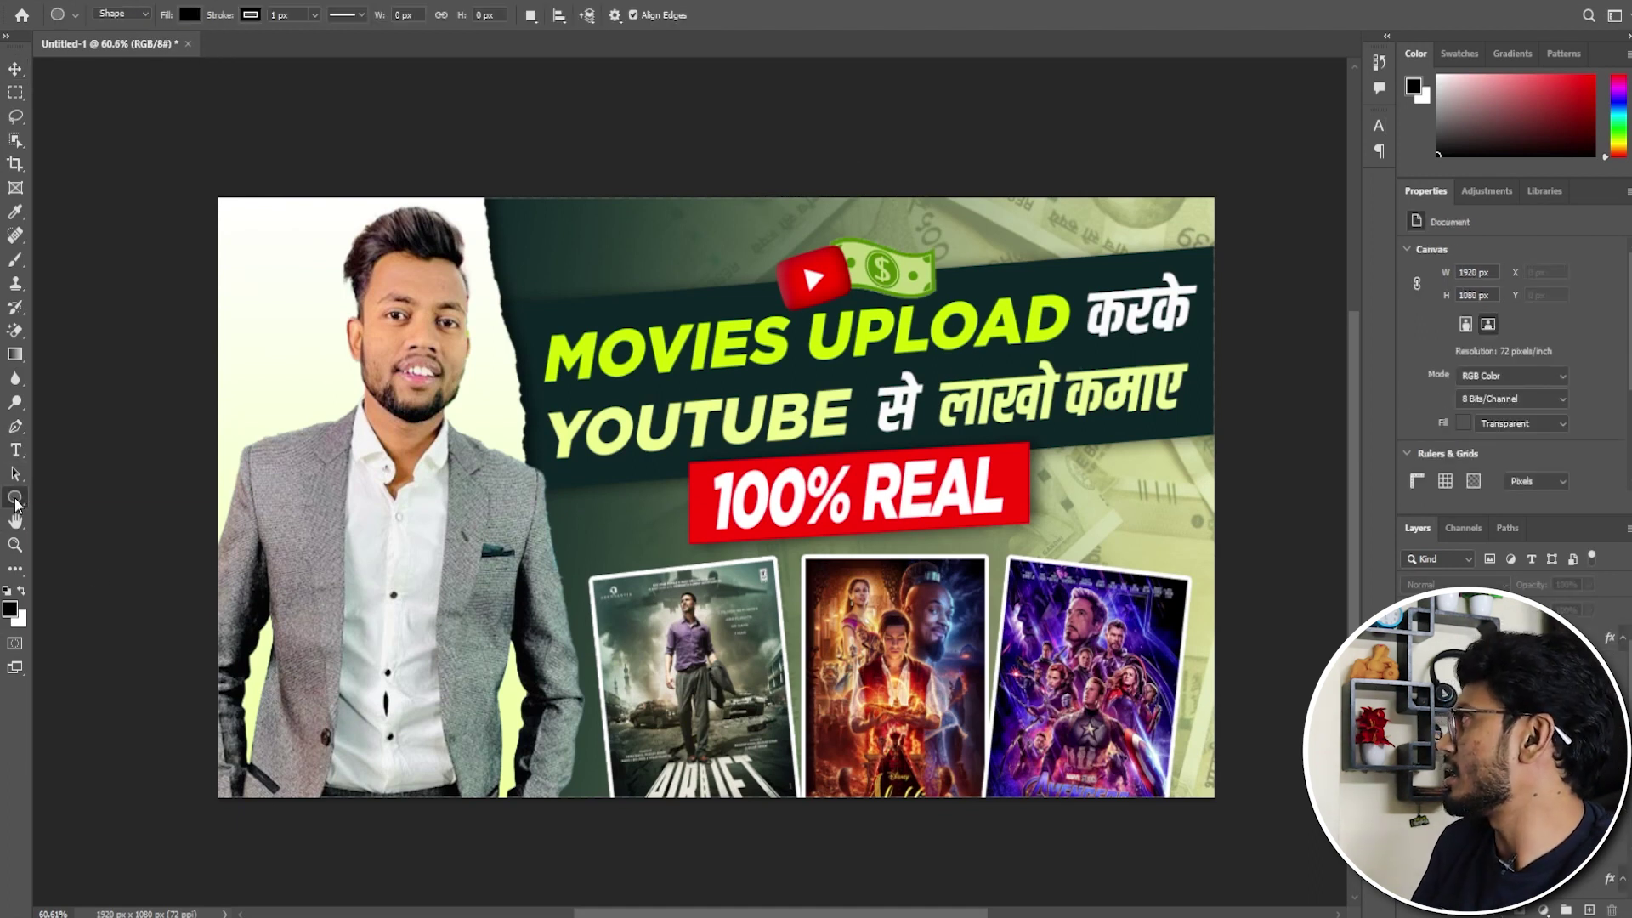
{"action": "scroll", "coordinate": [531, 255], "scroll_direction": "up", "scroll_amount": 5}
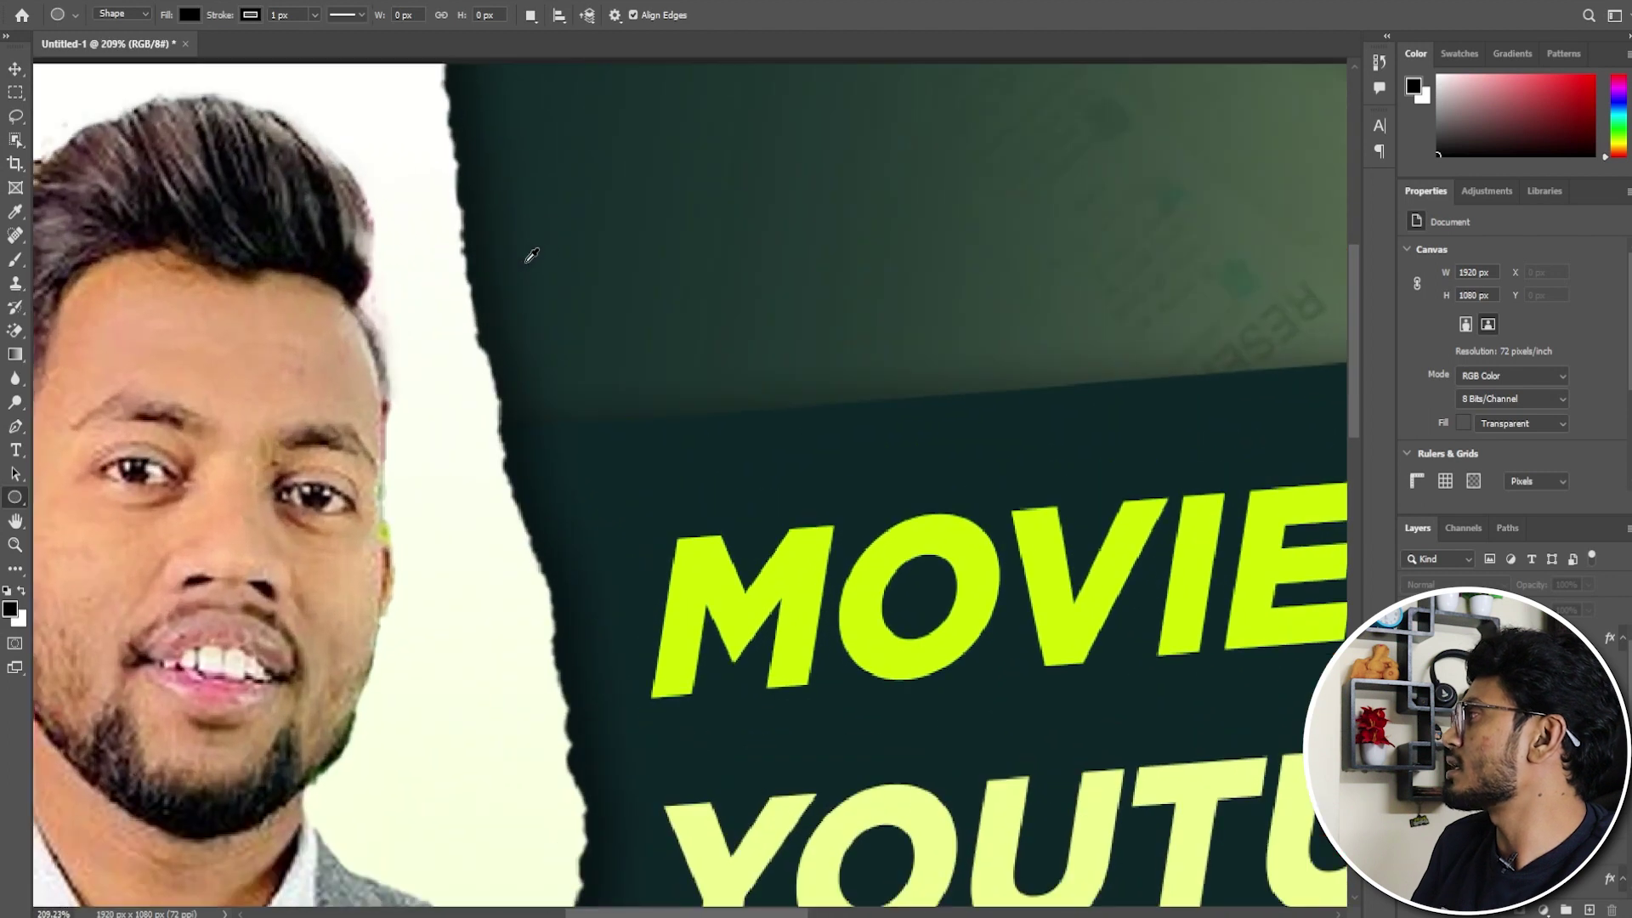
{"action": "left_click_drag", "start_coordinate": [702, 219], "coordinate": [715, 392]}
{"action": "left_click_drag", "start_coordinate": [550, 311], "coordinate": [578, 360]}
{"action": "left_click", "coordinate": [1458, 384]}
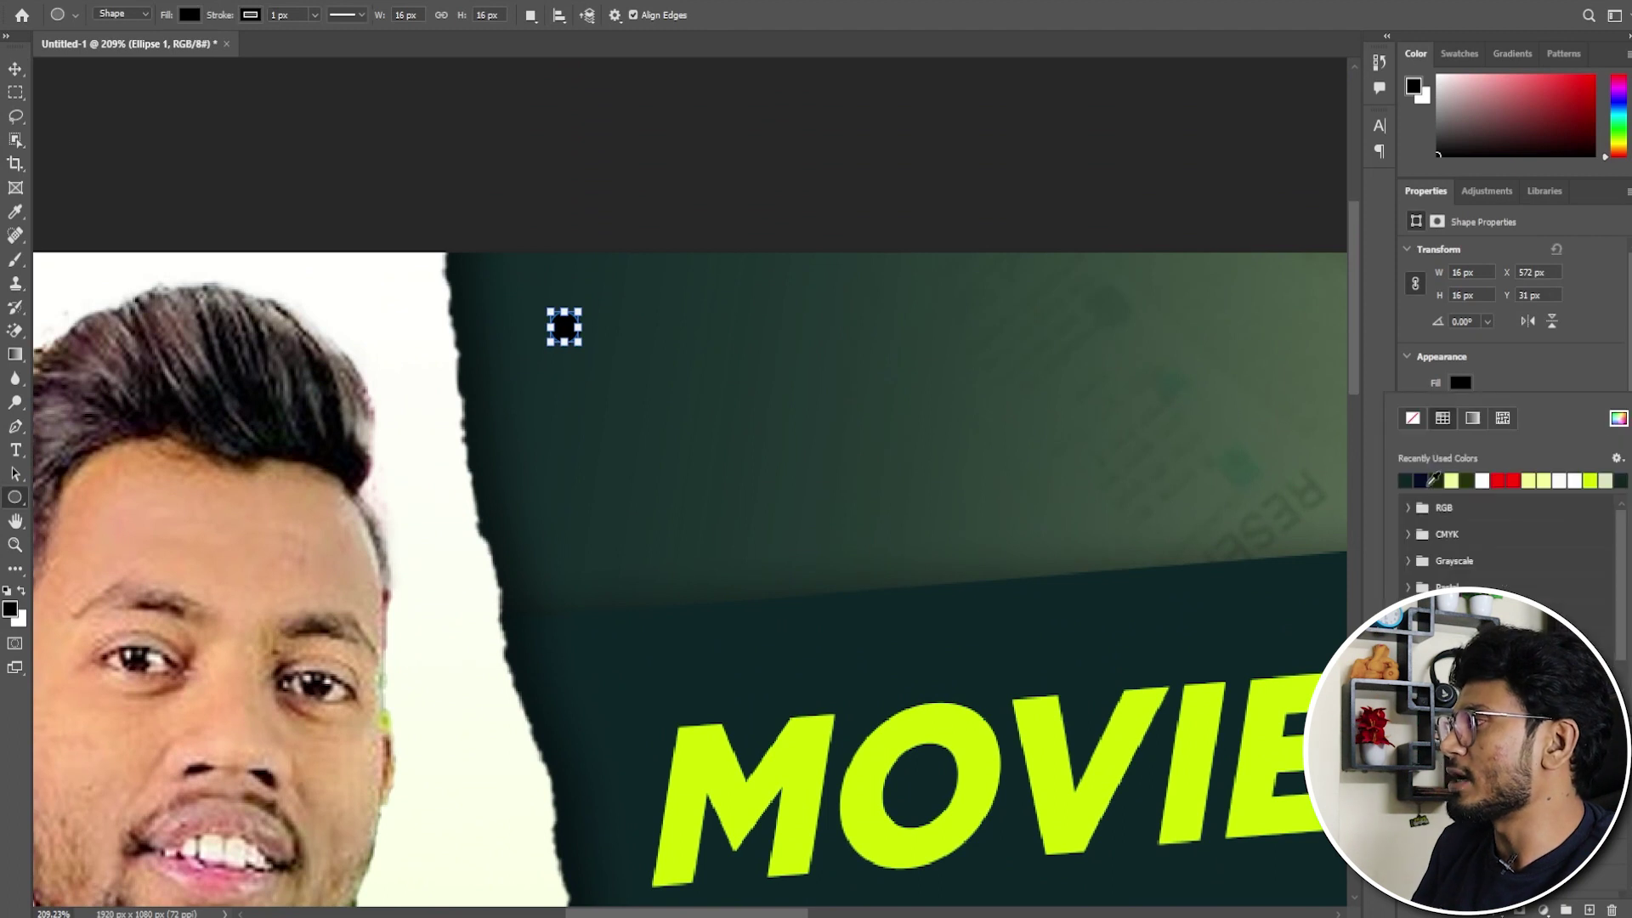
{"action": "left_click", "coordinate": [1481, 479]}
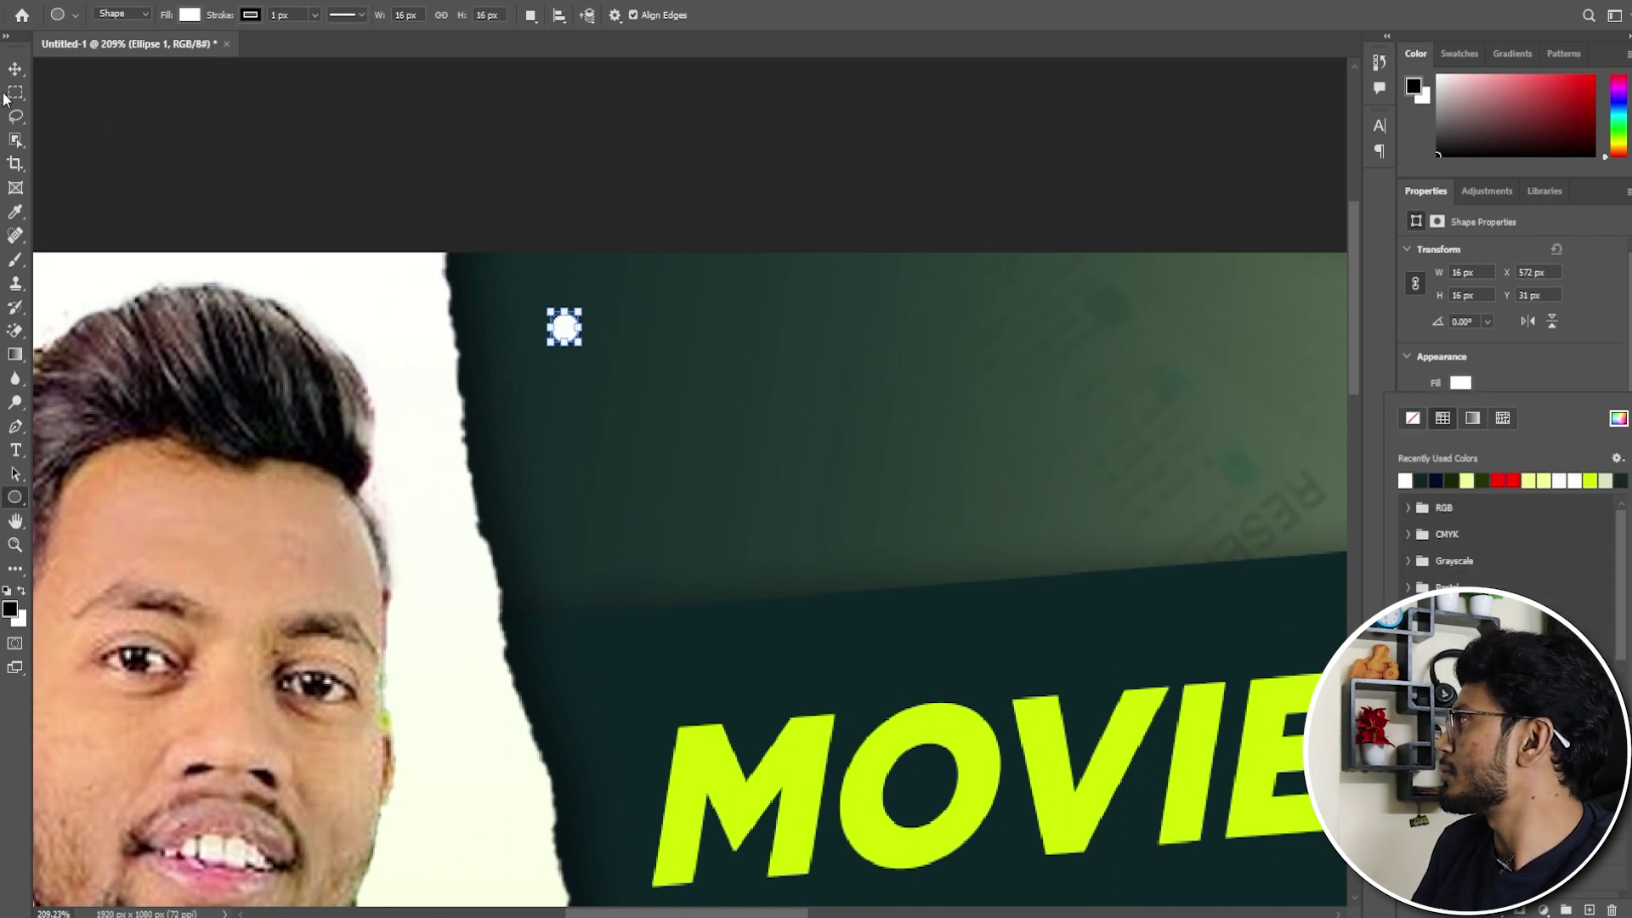
{"action": "key", "text": "Escape"}
{"action": "key", "text": "v"}
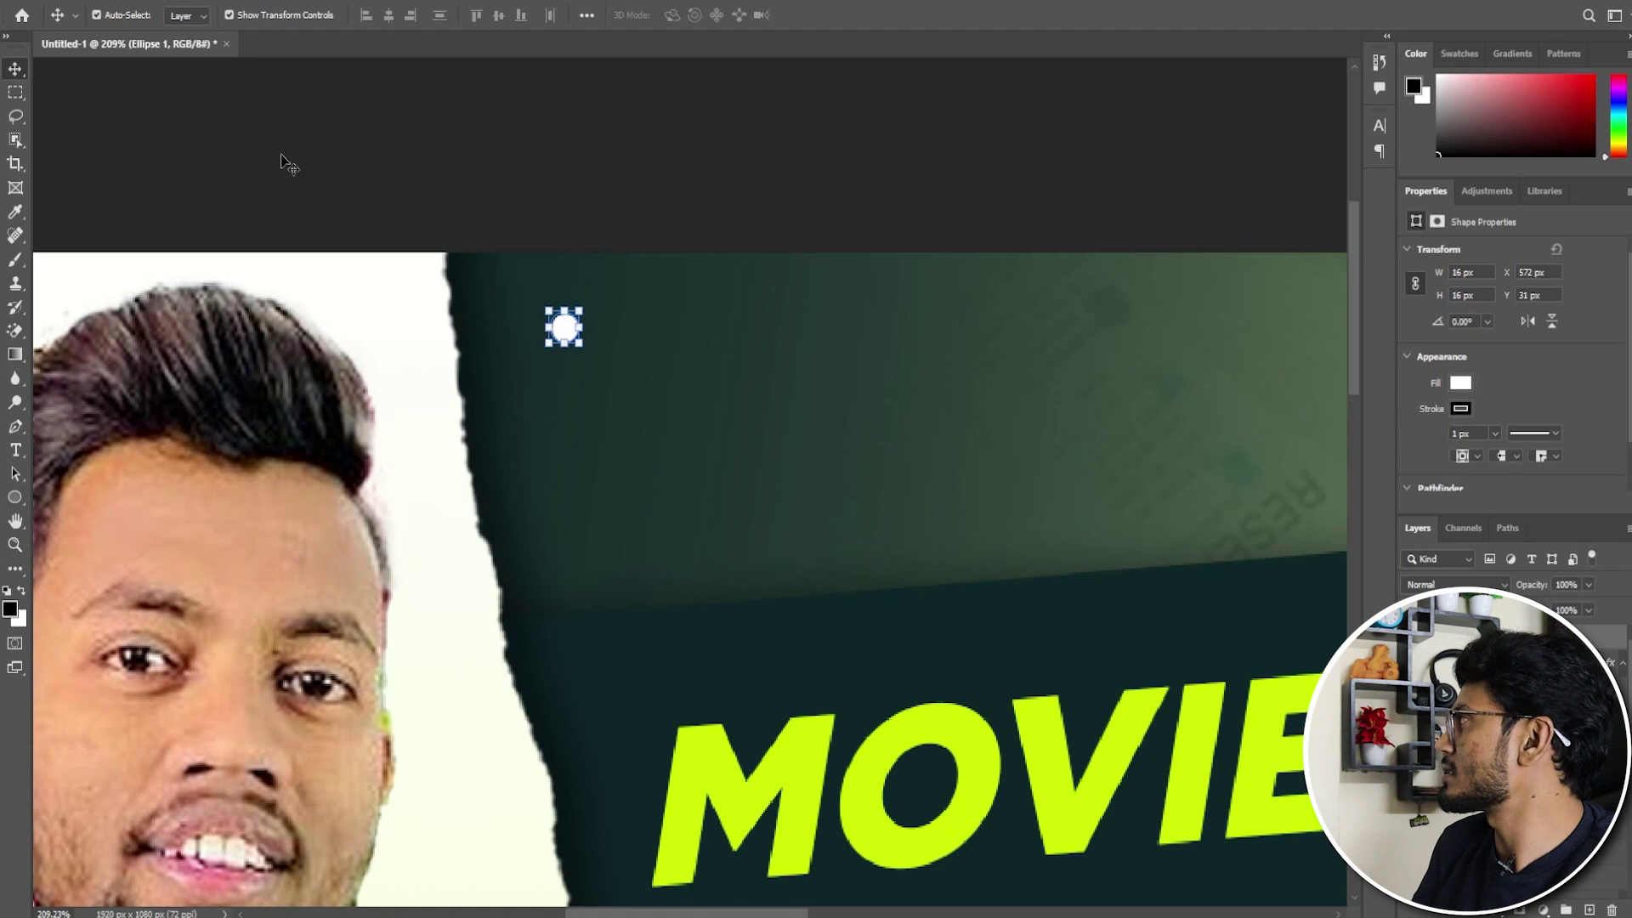
{"action": "left_click", "coordinate": [15, 497]}
{"action": "left_click", "coordinate": [250, 16]}
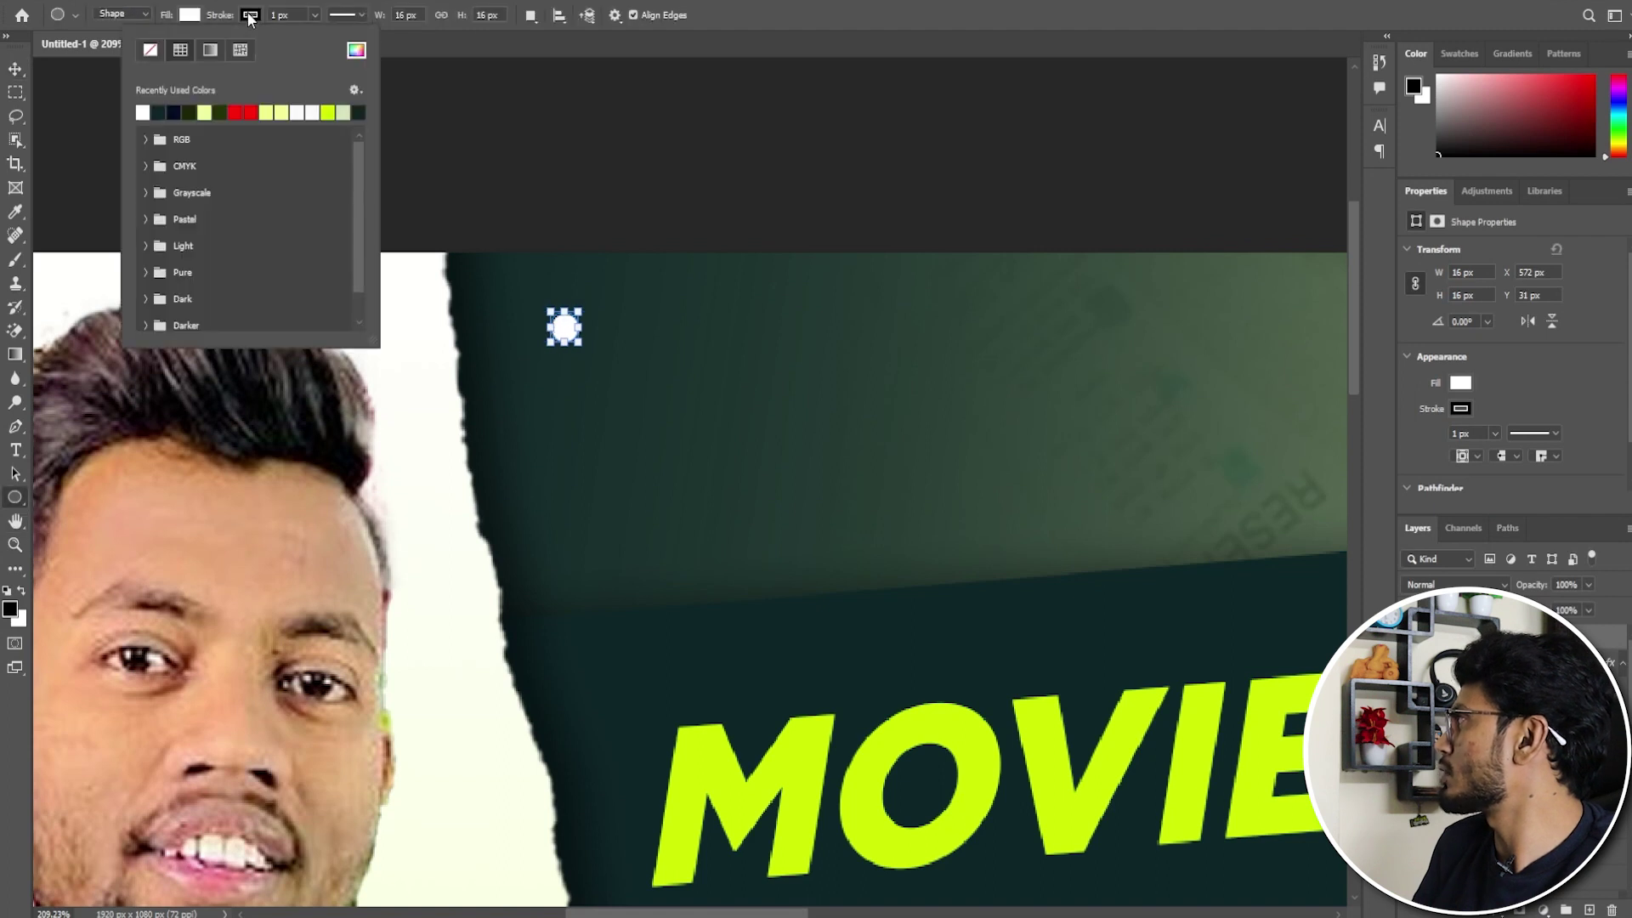
{"action": "left_click", "coordinate": [150, 49]}
{"action": "key", "text": "Escape"}
{"action": "key", "text": "v"}
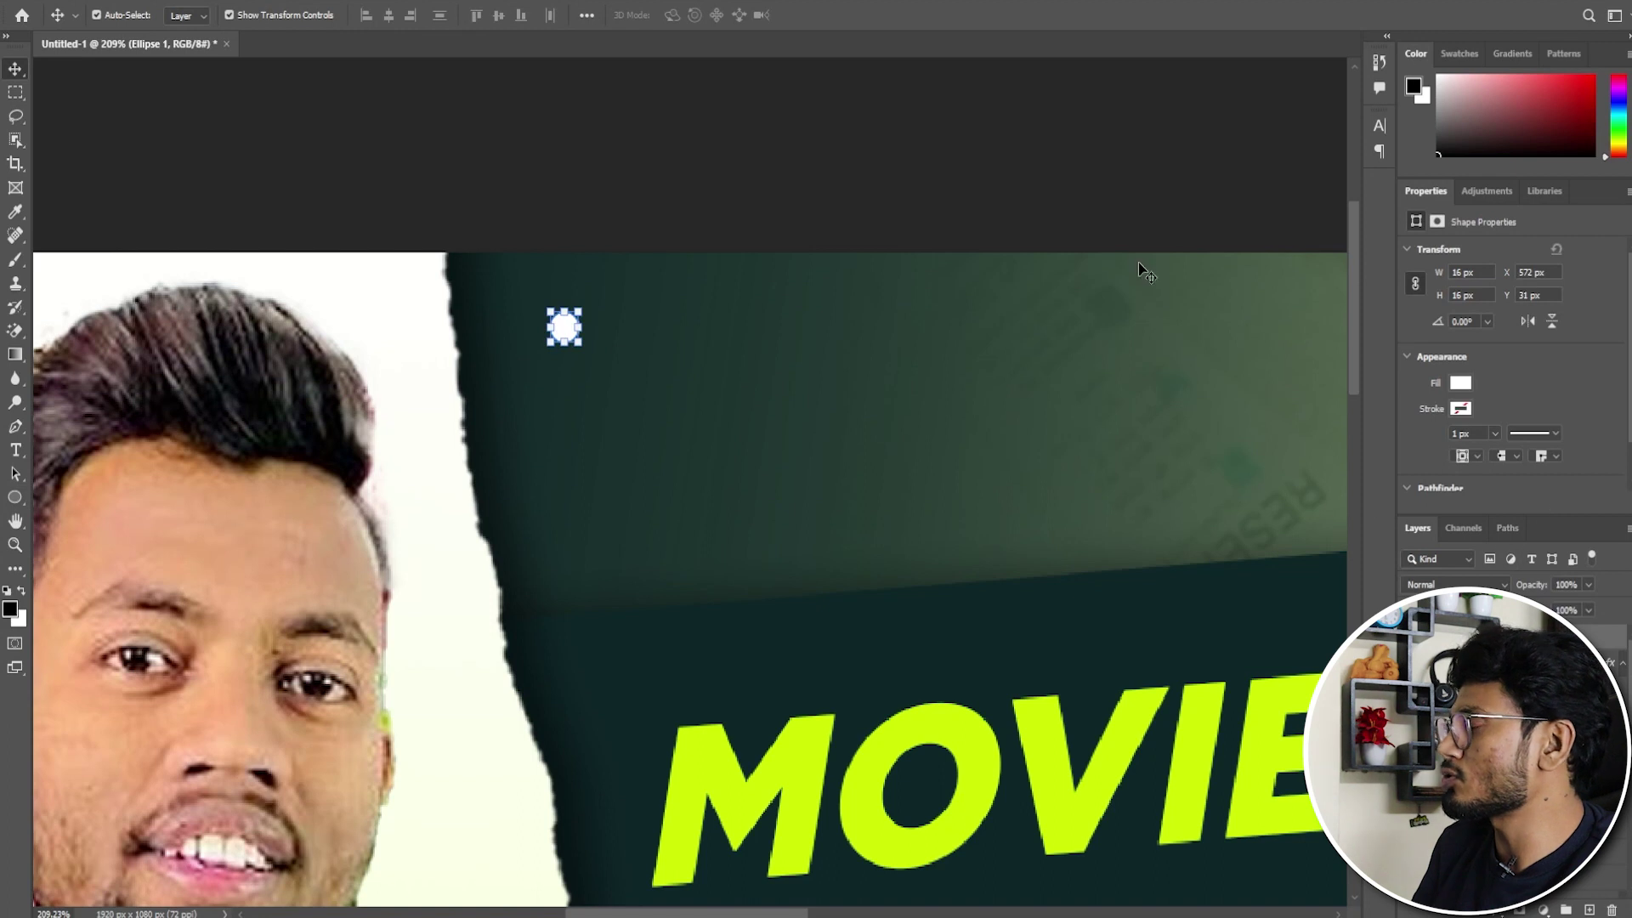
Duplicate the dot into an evenly spaced row of five and merge them.
{"action": "key", "text": "ctrl+j"}
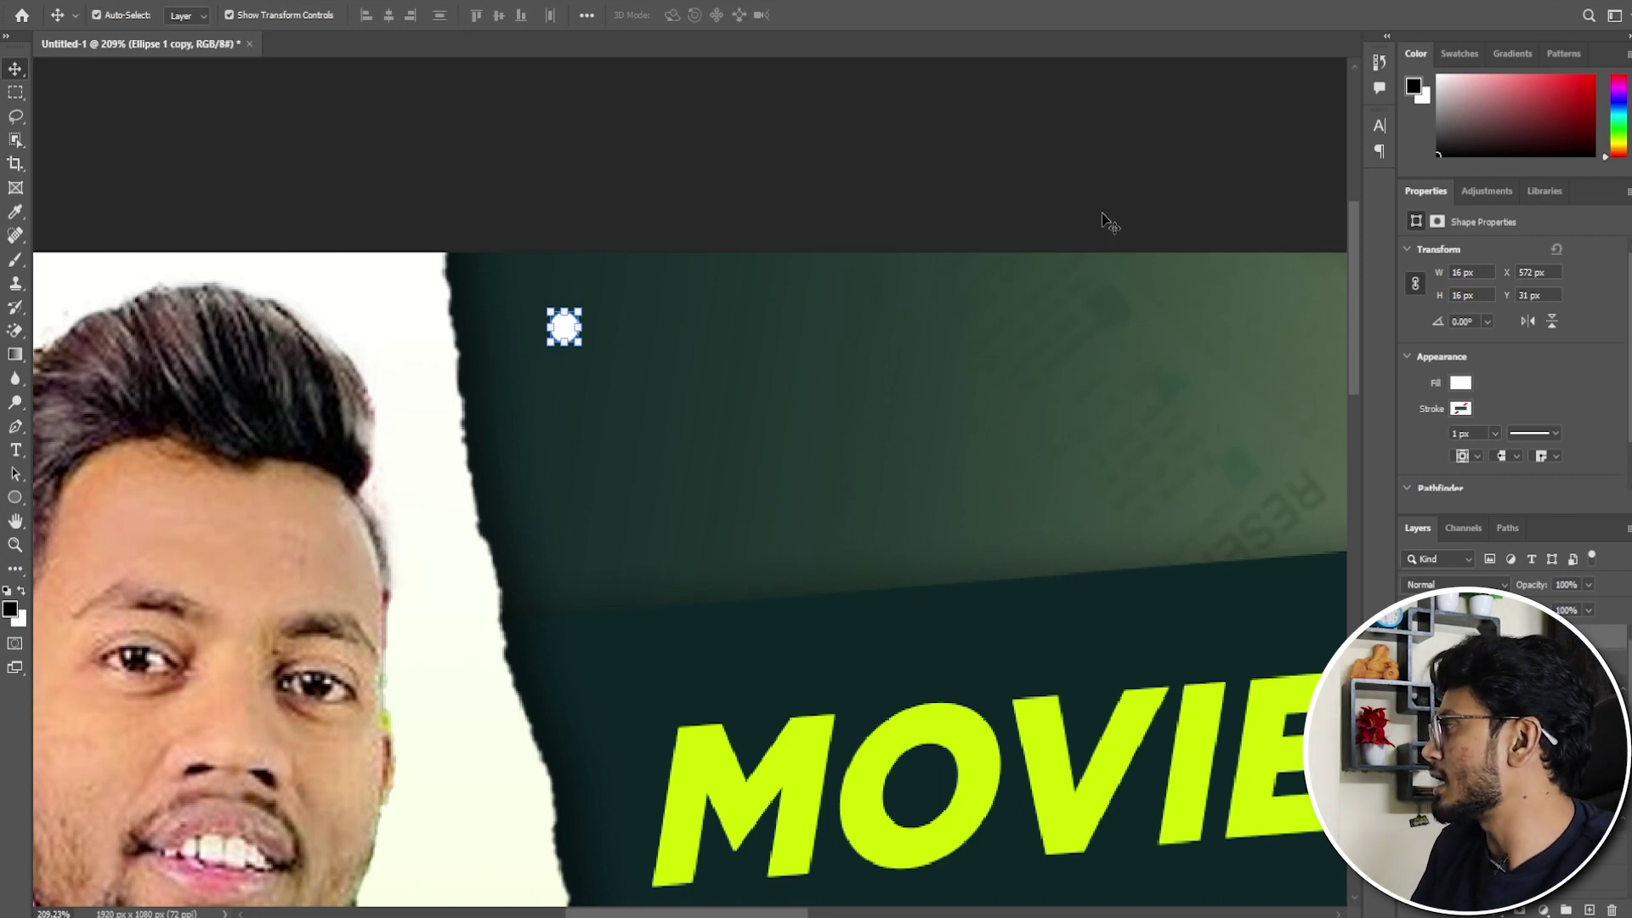
{"action": "key", "text": "shift+Right"}
{"action": "key", "text": "shift+Right"}
{"action": "key", "text": "shift+Right"}
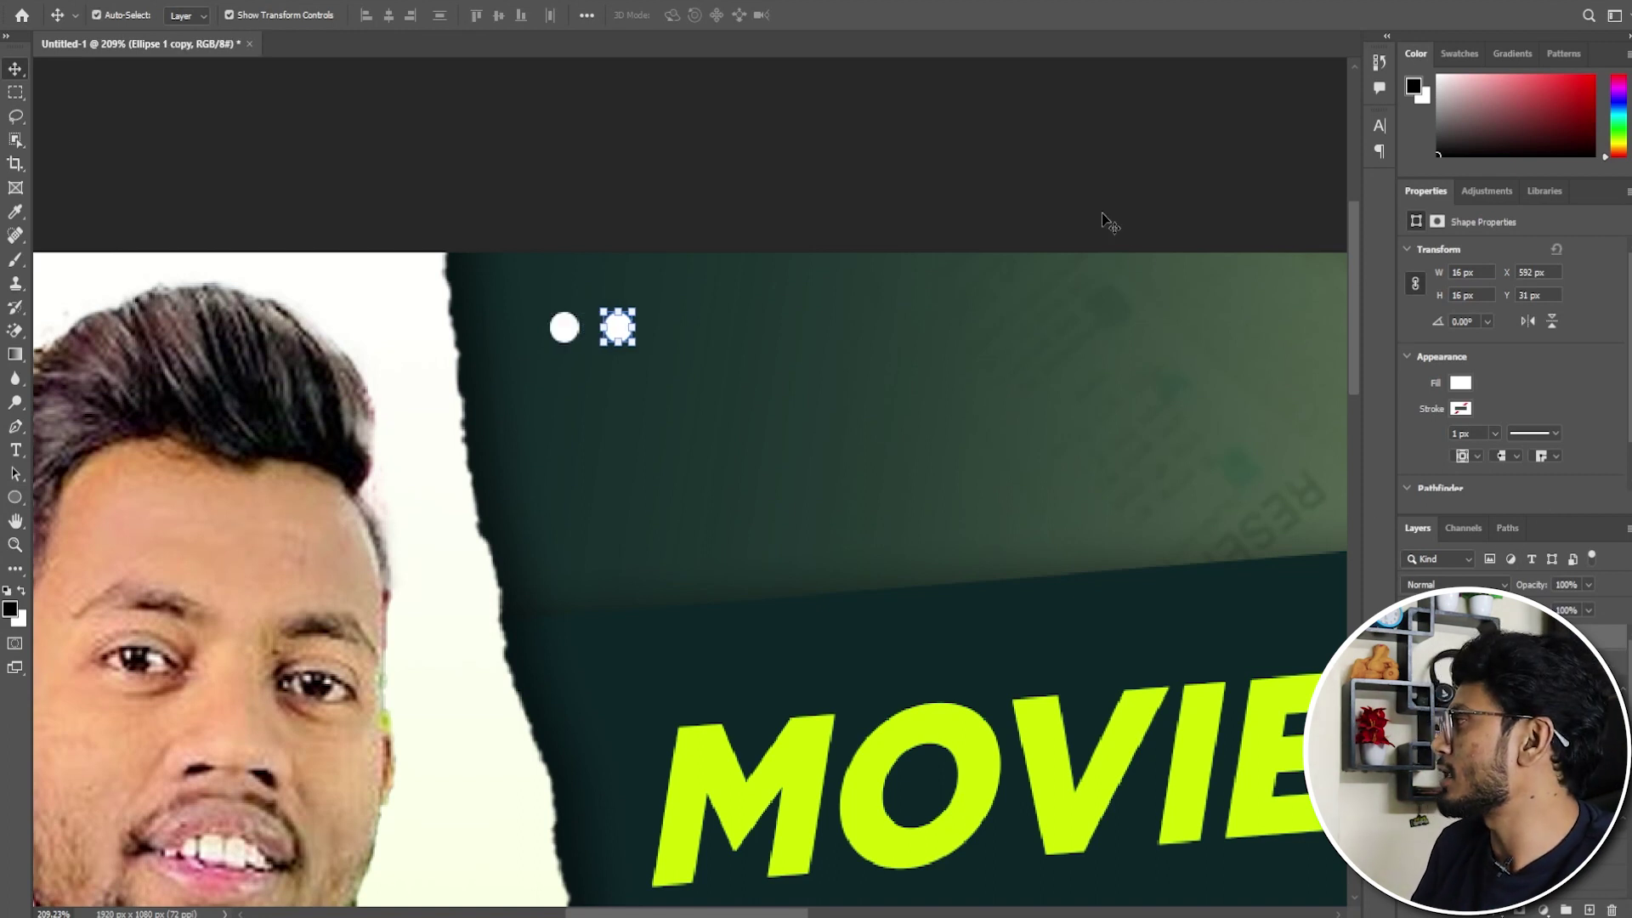
{"action": "key", "text": "ctrl+j"}
{"action": "key", "text": "shift+Right"}
{"action": "key", "text": "shift+Right"}
{"action": "key", "text": "shift+Right"}
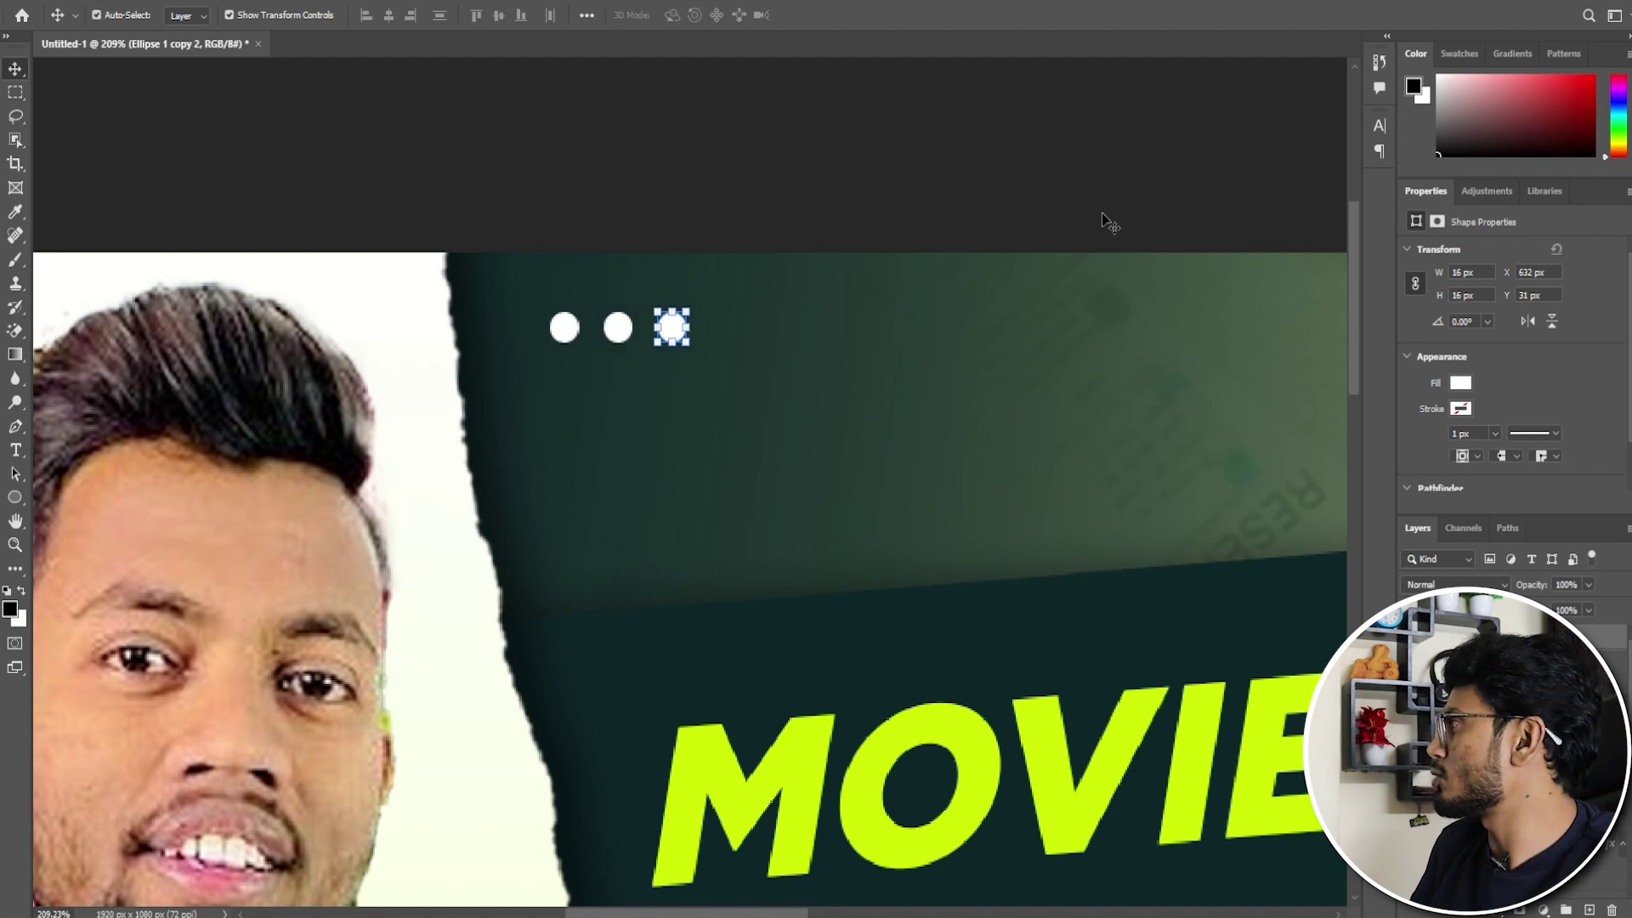
{"action": "key", "text": "shift+Right"}
{"action": "key", "text": "shift+Left"}
{"action": "key", "text": "ctrl+j"}
{"action": "key", "text": "shift+Right"}
{"action": "key", "text": "shift+Right"}
{"action": "key", "text": "shift+Right"}
{"action": "key", "text": "ctrl+j"}
{"action": "key", "text": "shift+Right"}
{"action": "key", "text": "shift+Right"}
{"action": "key", "text": "shift+Right"}
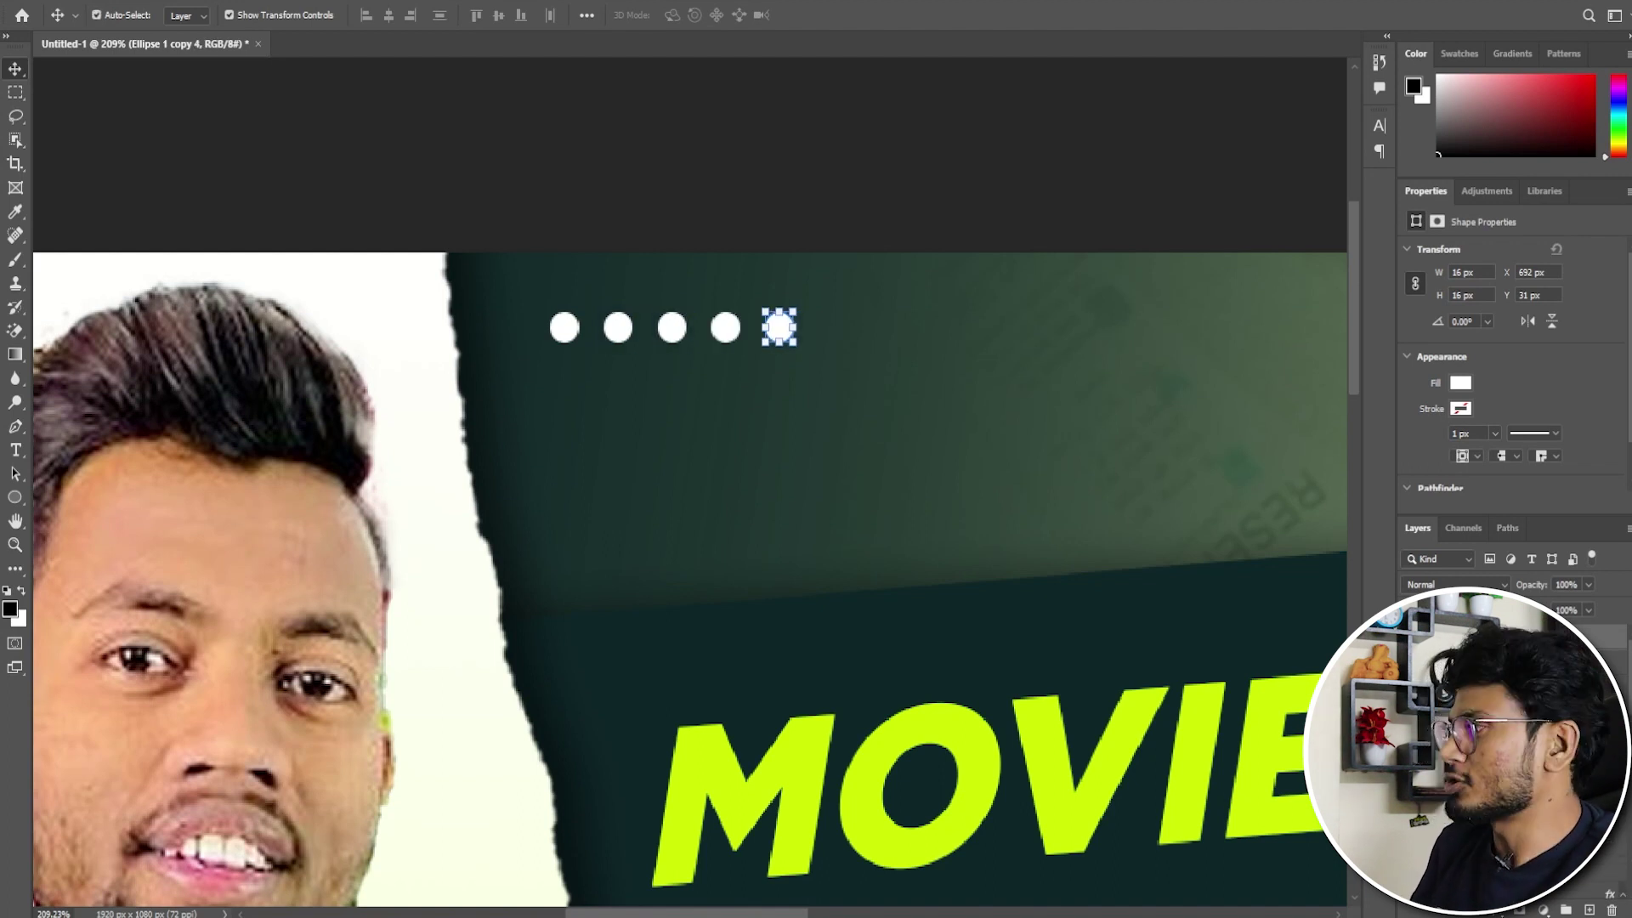
{"action": "left_click", "coordinate": [1496, 680], "text": "shift"}
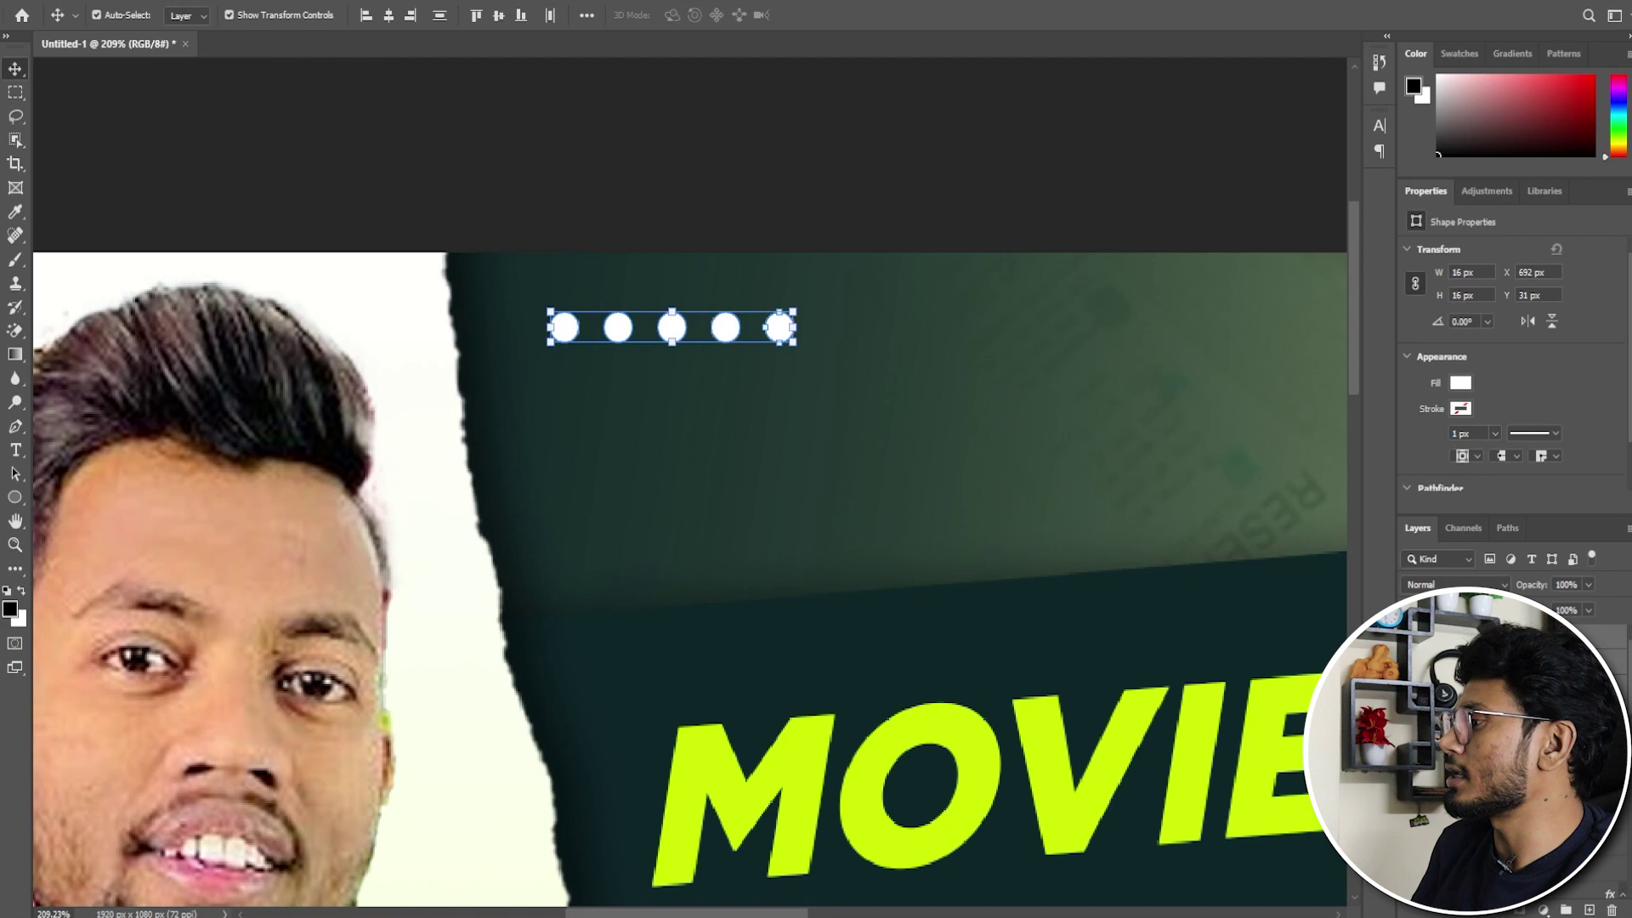
{"action": "key", "text": "ctrl+e"}
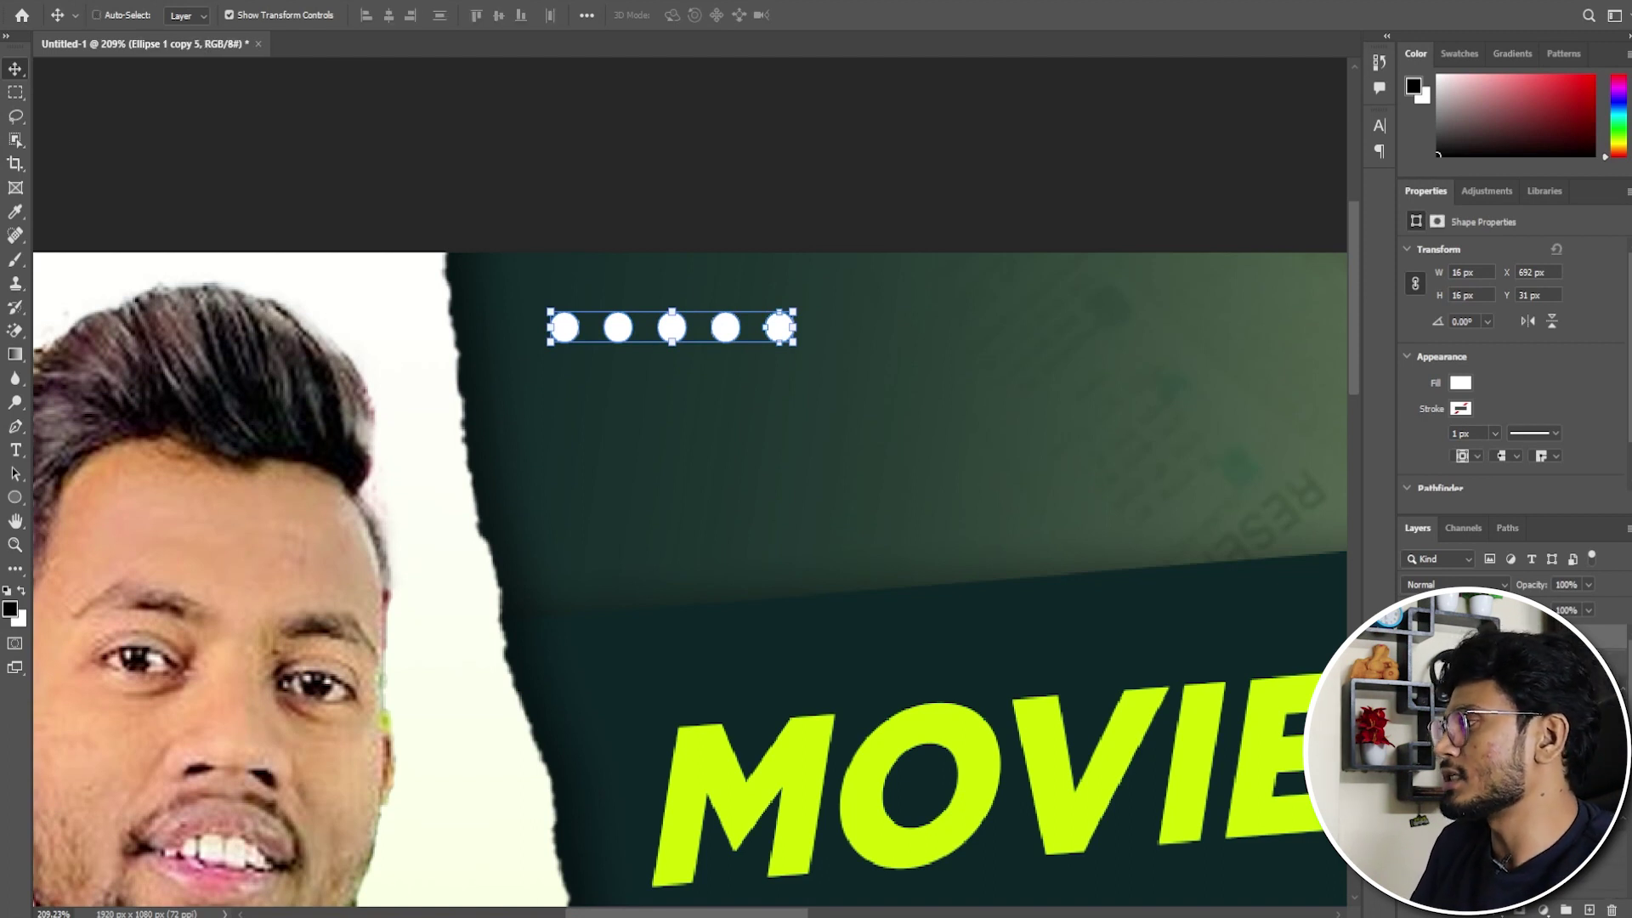
Copy the row downward into four rows and merge them into one dot grid.
{"action": "key", "text": "shift+Down"}
{"action": "key", "text": "shift+Down"}
{"action": "key", "text": "shift+Down"}
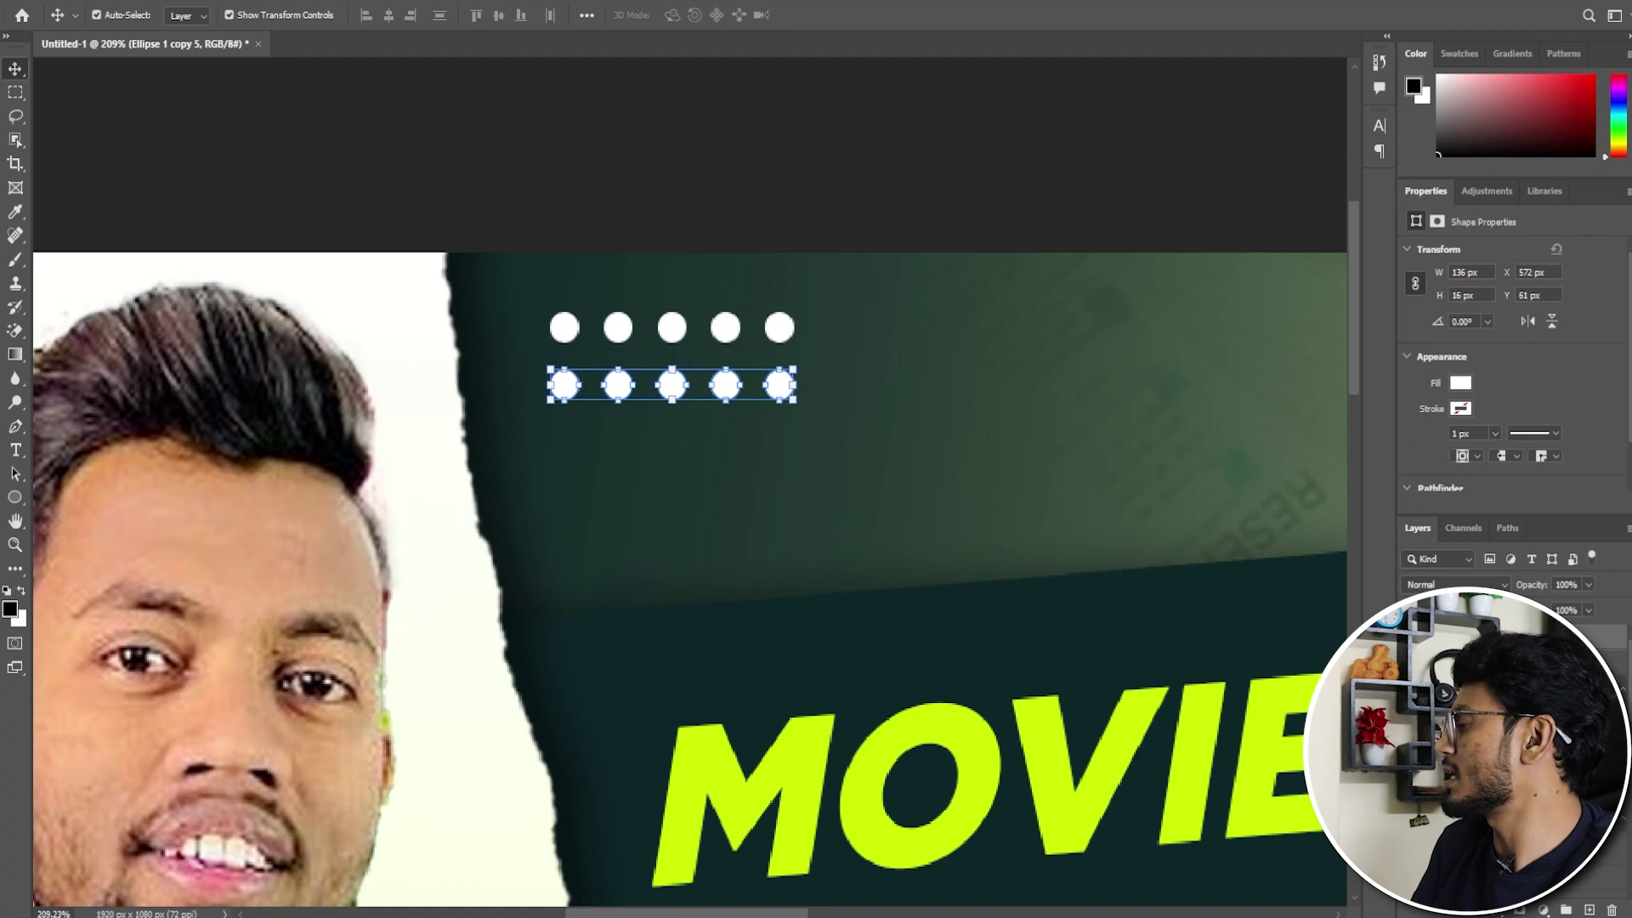
{"action": "left_click", "coordinate": [96, 14]}
{"action": "left_click", "coordinate": [136, 119]}
{"action": "left_click", "coordinate": [1445, 638]}
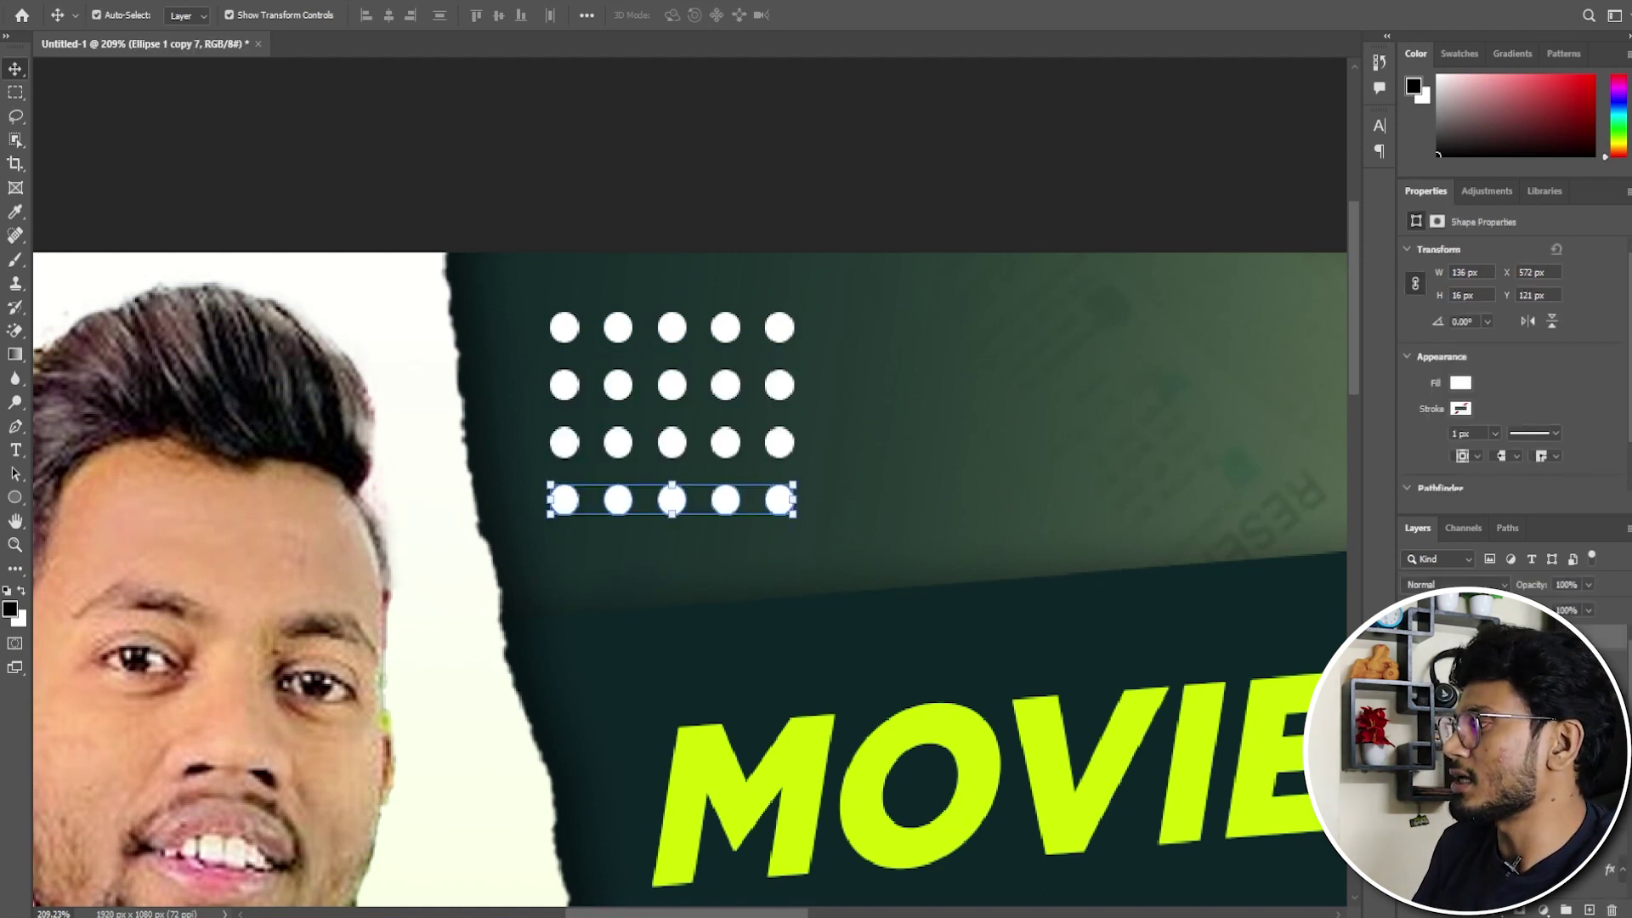
{"action": "left_click", "coordinate": [1445, 714], "text": "shift"}
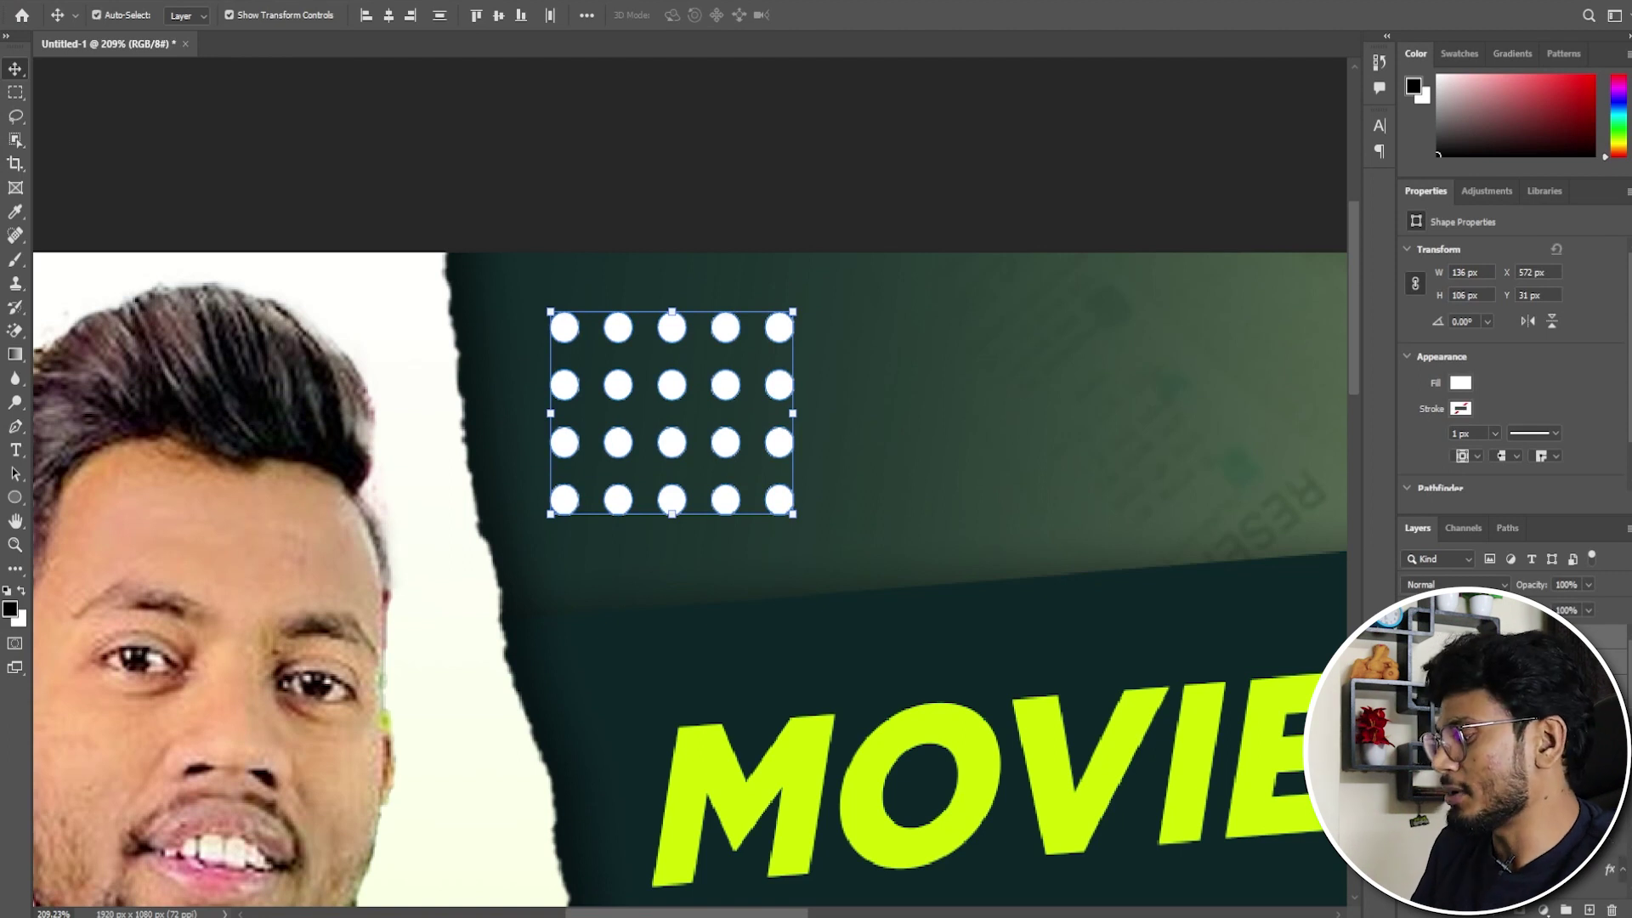
{"action": "key", "text": "ctrl+e"}
{"action": "left_click", "coordinate": [127, 111]}
Set the dot grid layer's opacity to 39%.
{"action": "scroll", "coordinate": [646, 397], "scroll_direction": "down", "scroll_amount": 3}
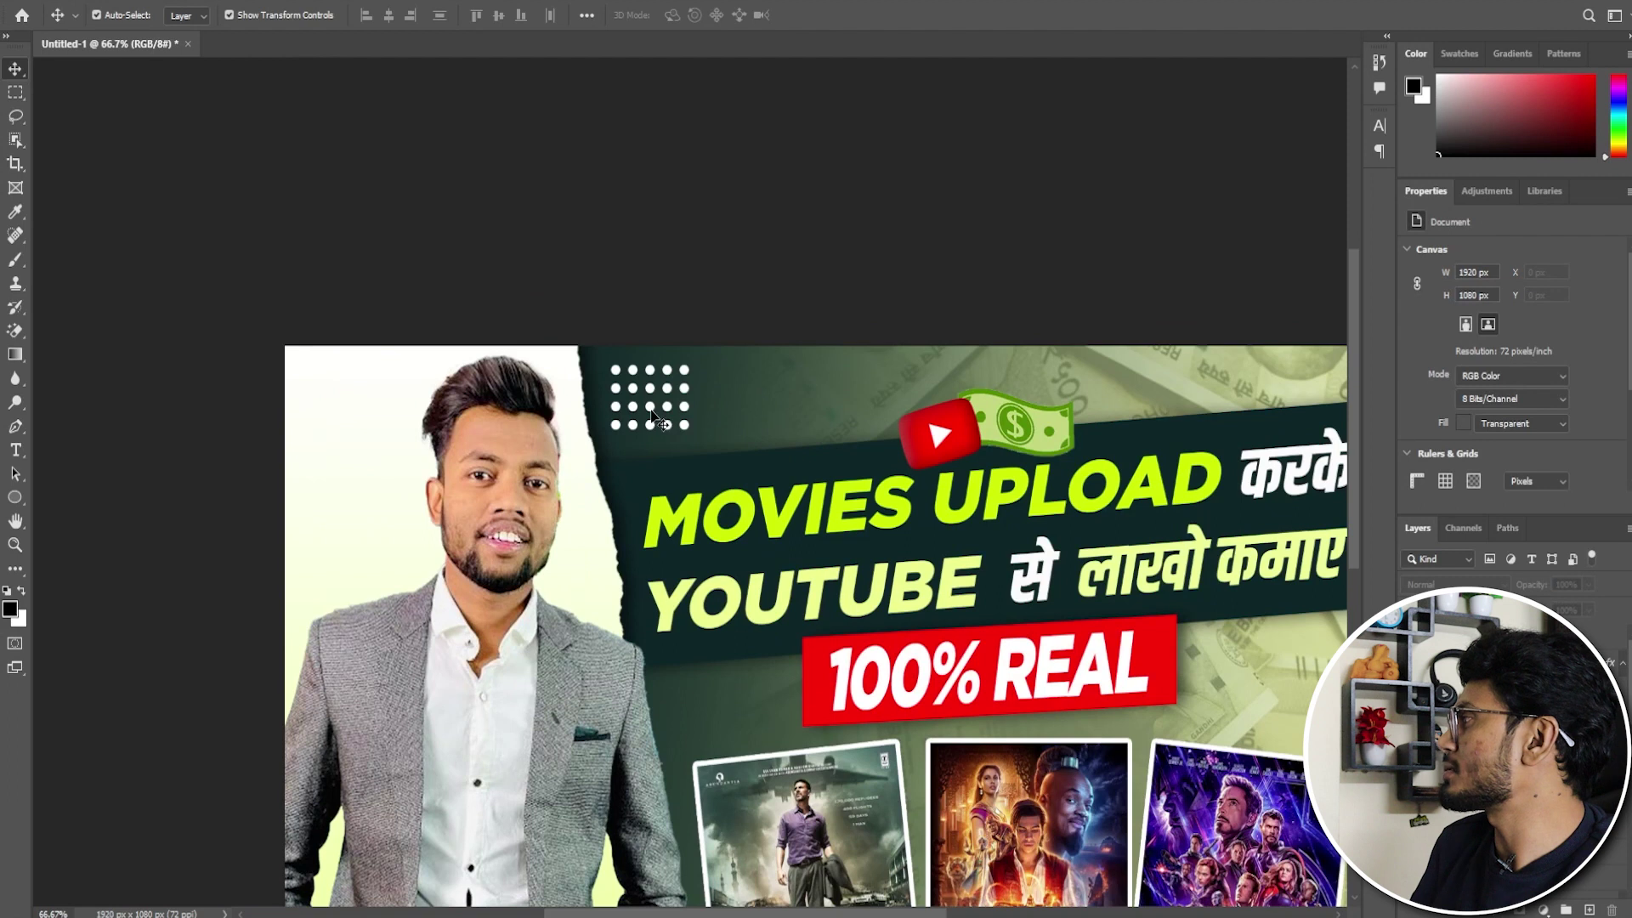
{"action": "left_click", "coordinate": [654, 416]}
{"action": "scroll", "coordinate": [766, 416], "scroll_direction": "down", "scroll_amount": 2}
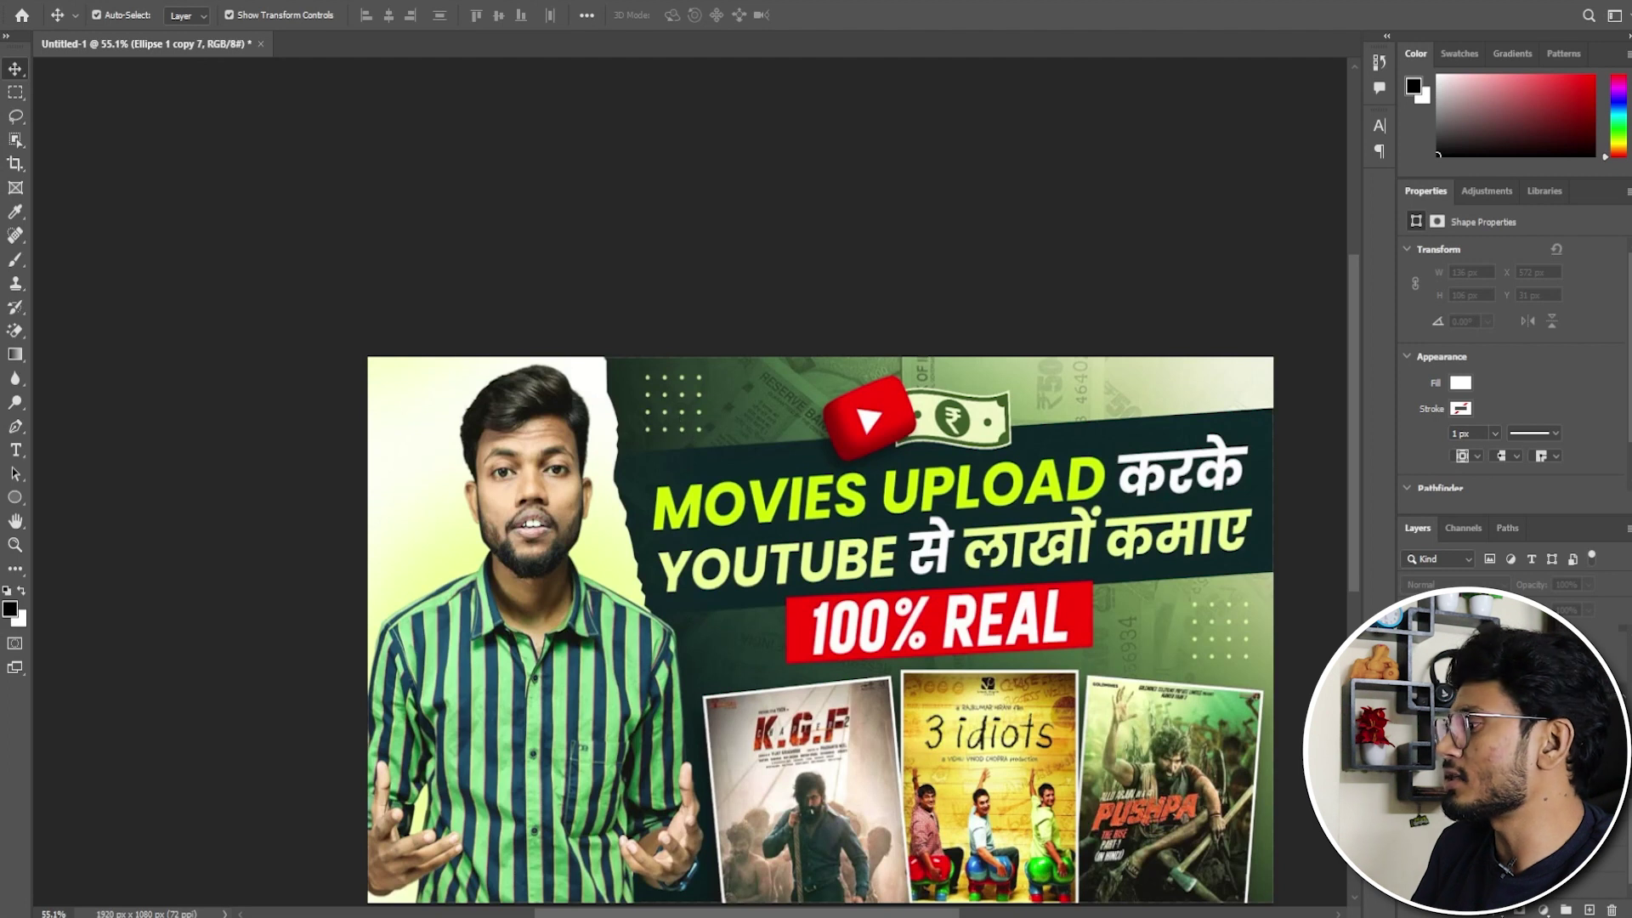
{"action": "left_click", "coordinate": [671, 418]}
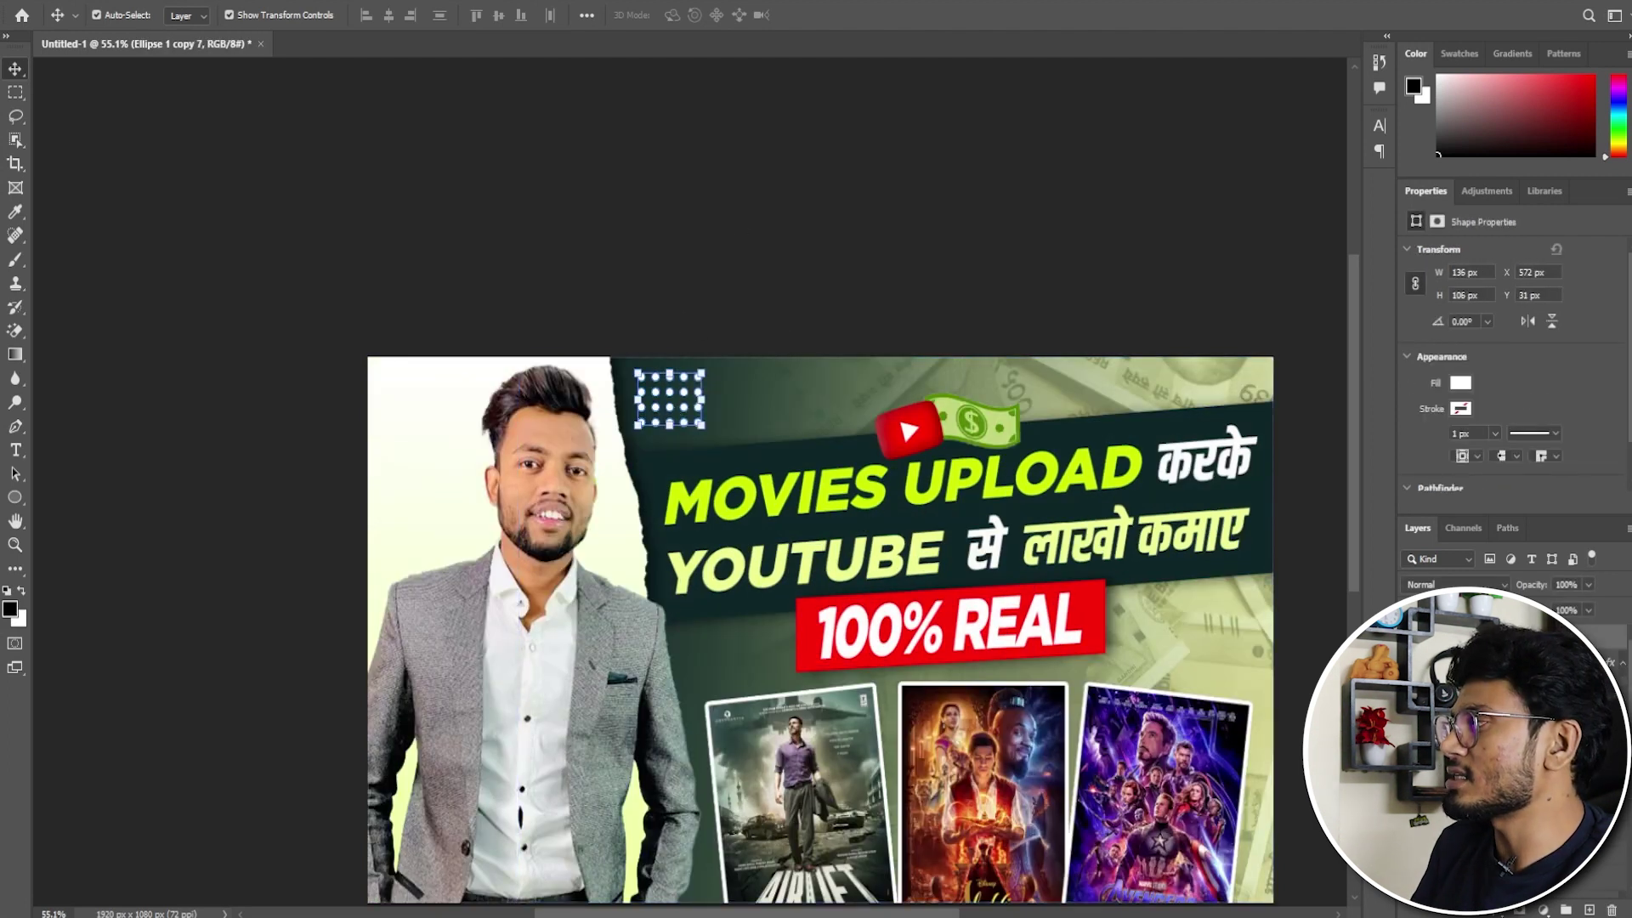
{"action": "left_click", "coordinate": [1587, 586]}
{"action": "left_click", "coordinate": [1586, 499]}
{"action": "left_click", "coordinate": [858, 425]}
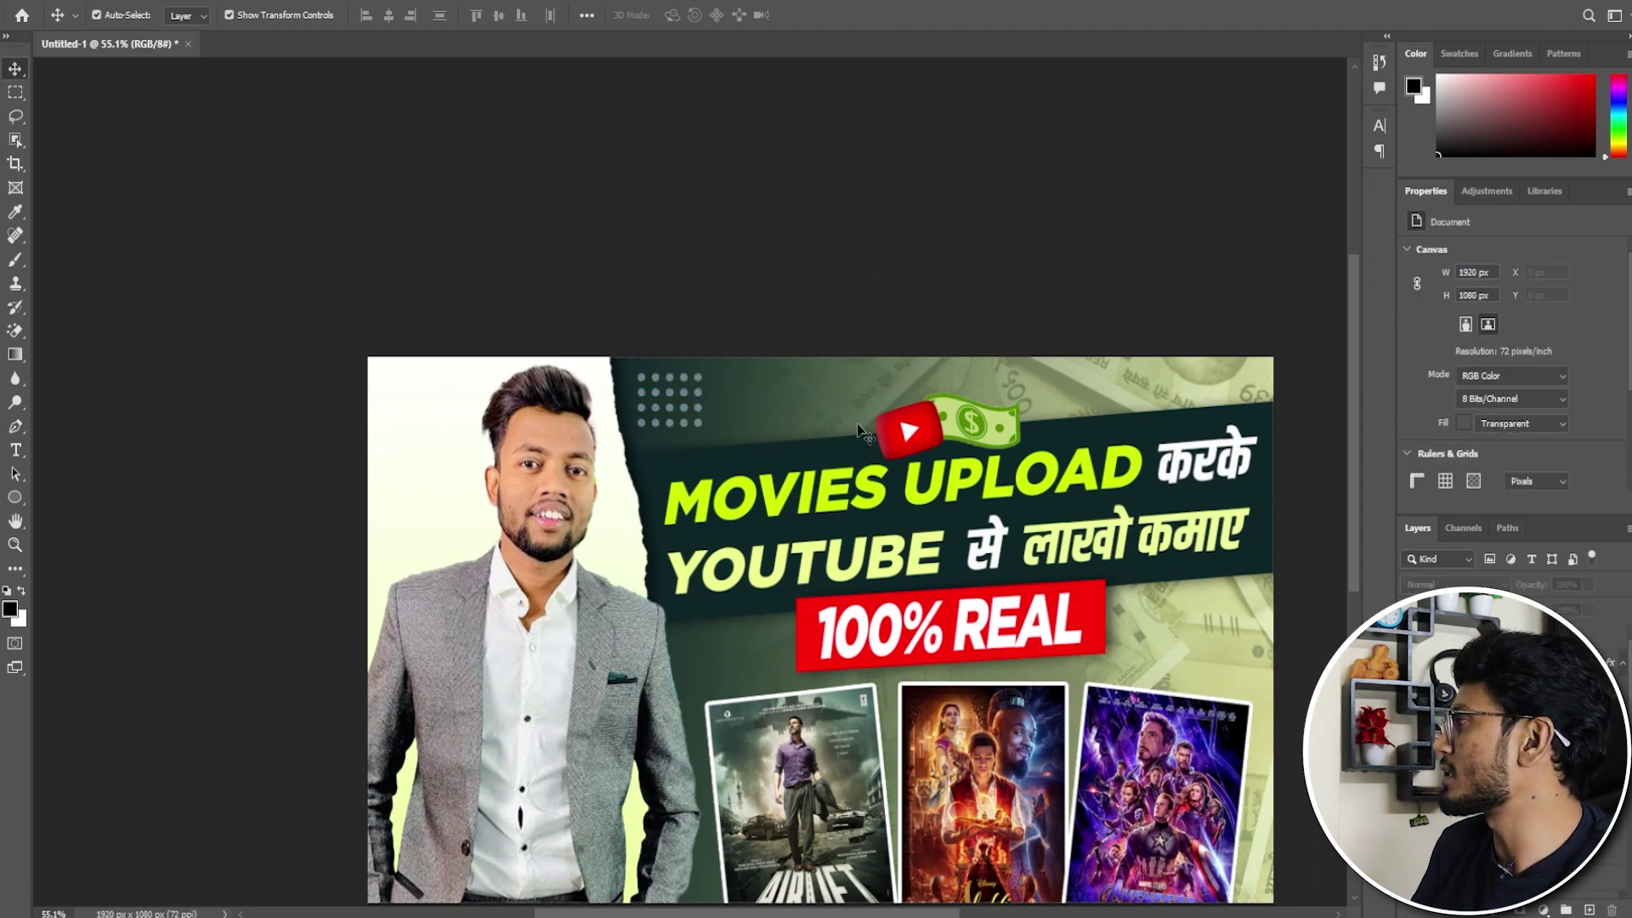
Place a black-filled copy of the dot grid beside the 100% REAL bar.
{"action": "left_click", "coordinate": [685, 415]}
{"action": "key", "text": "ctrl"}
{"action": "left_click_drag", "start_coordinate": [685, 416], "coordinate": [1221, 644]}
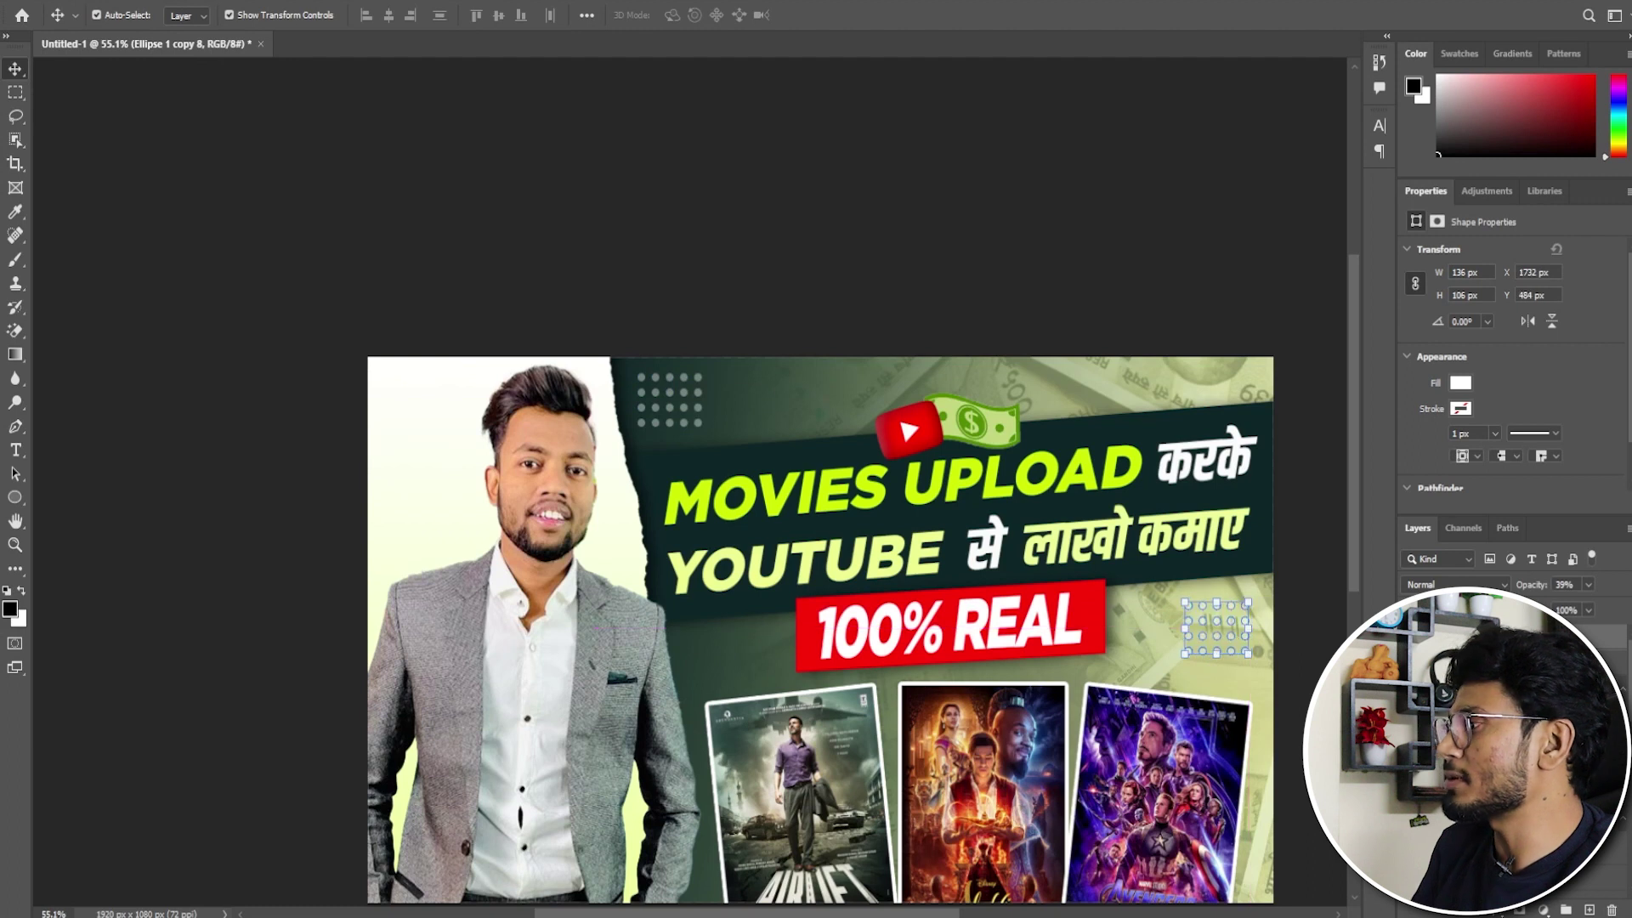
{"action": "double_click", "coordinate": [1427, 637]}
{"action": "left_click", "coordinate": [600, 821]}
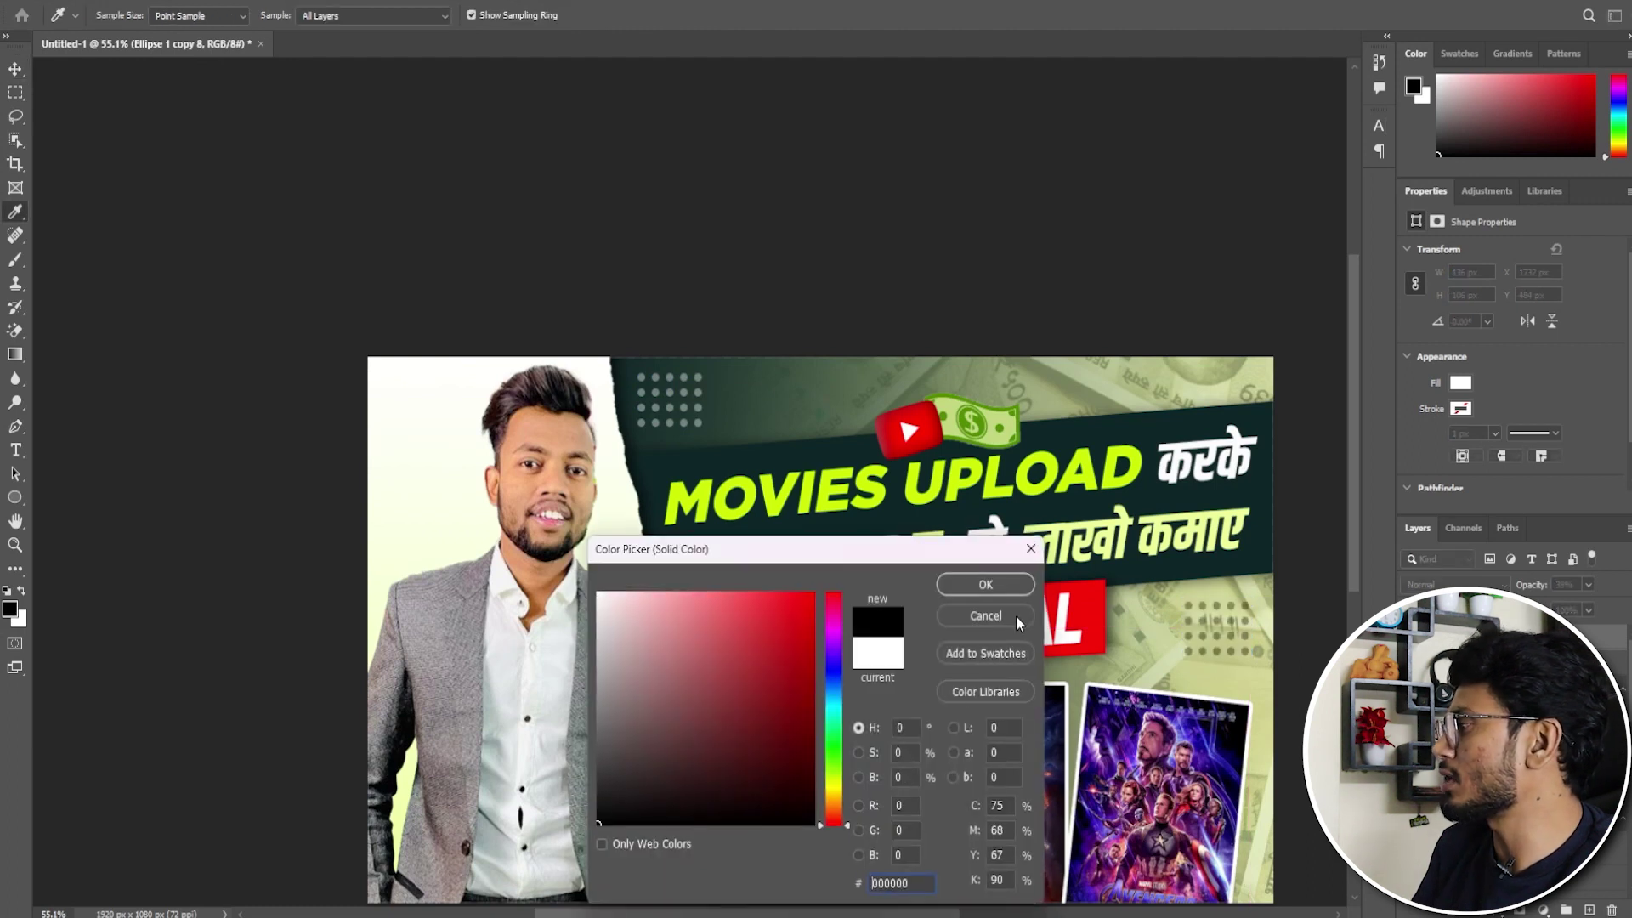
{"action": "key", "text": "Return"}
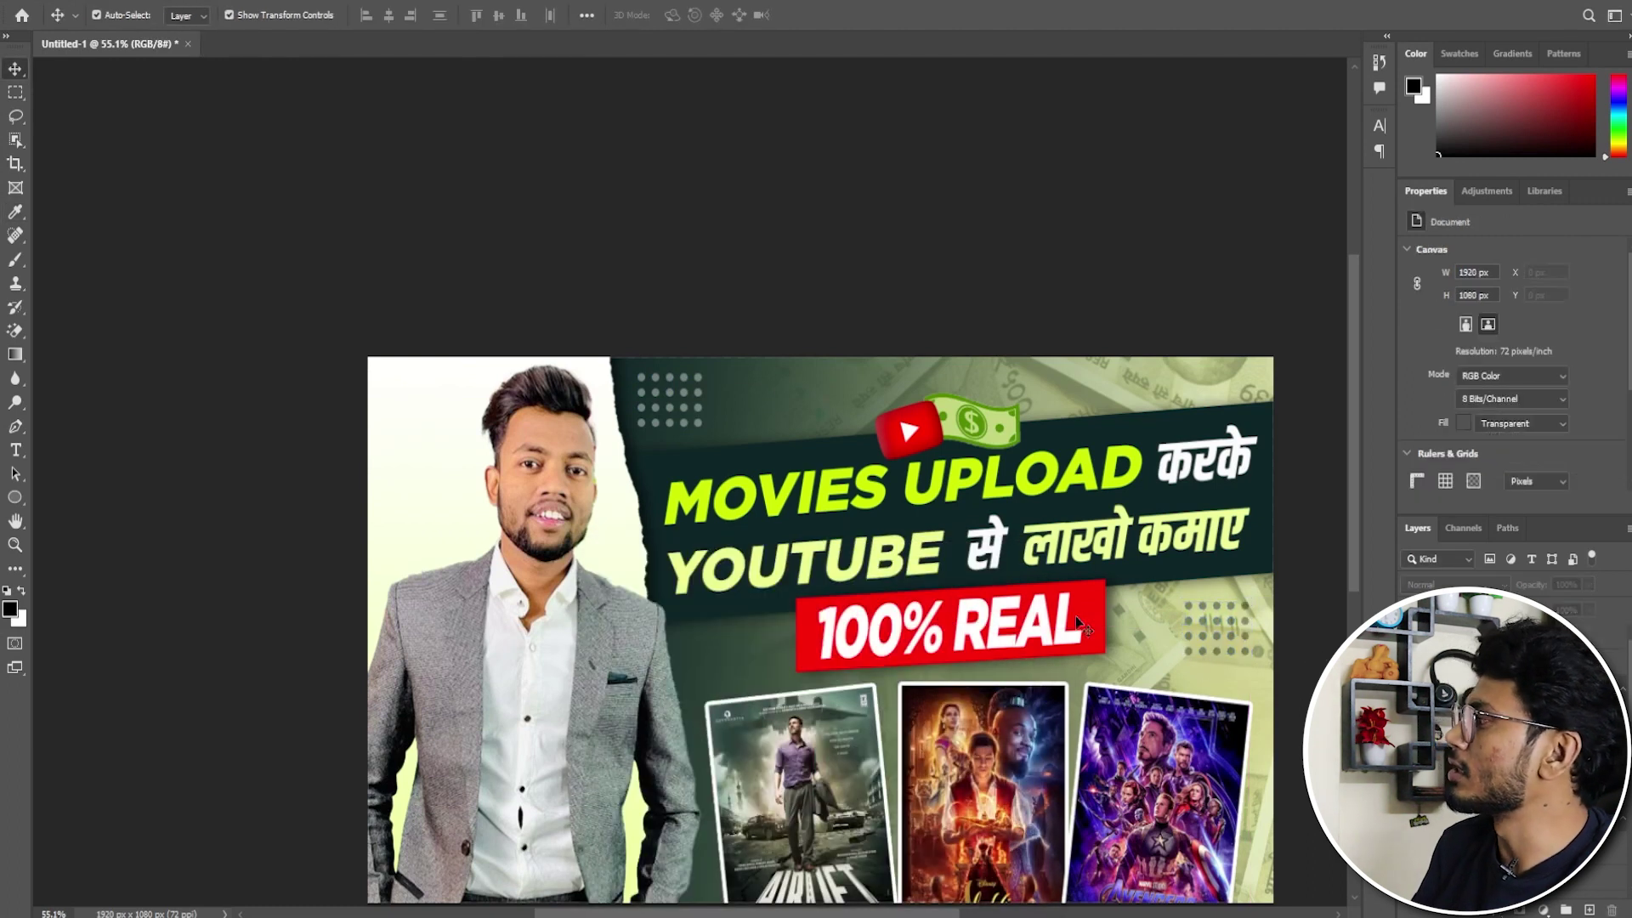
{"action": "scroll", "coordinate": [990, 459], "scroll_direction": "down", "scroll_amount": 1}
{"action": "scroll", "coordinate": [841, 429], "scroll_direction": "up", "scroll_amount": 1}
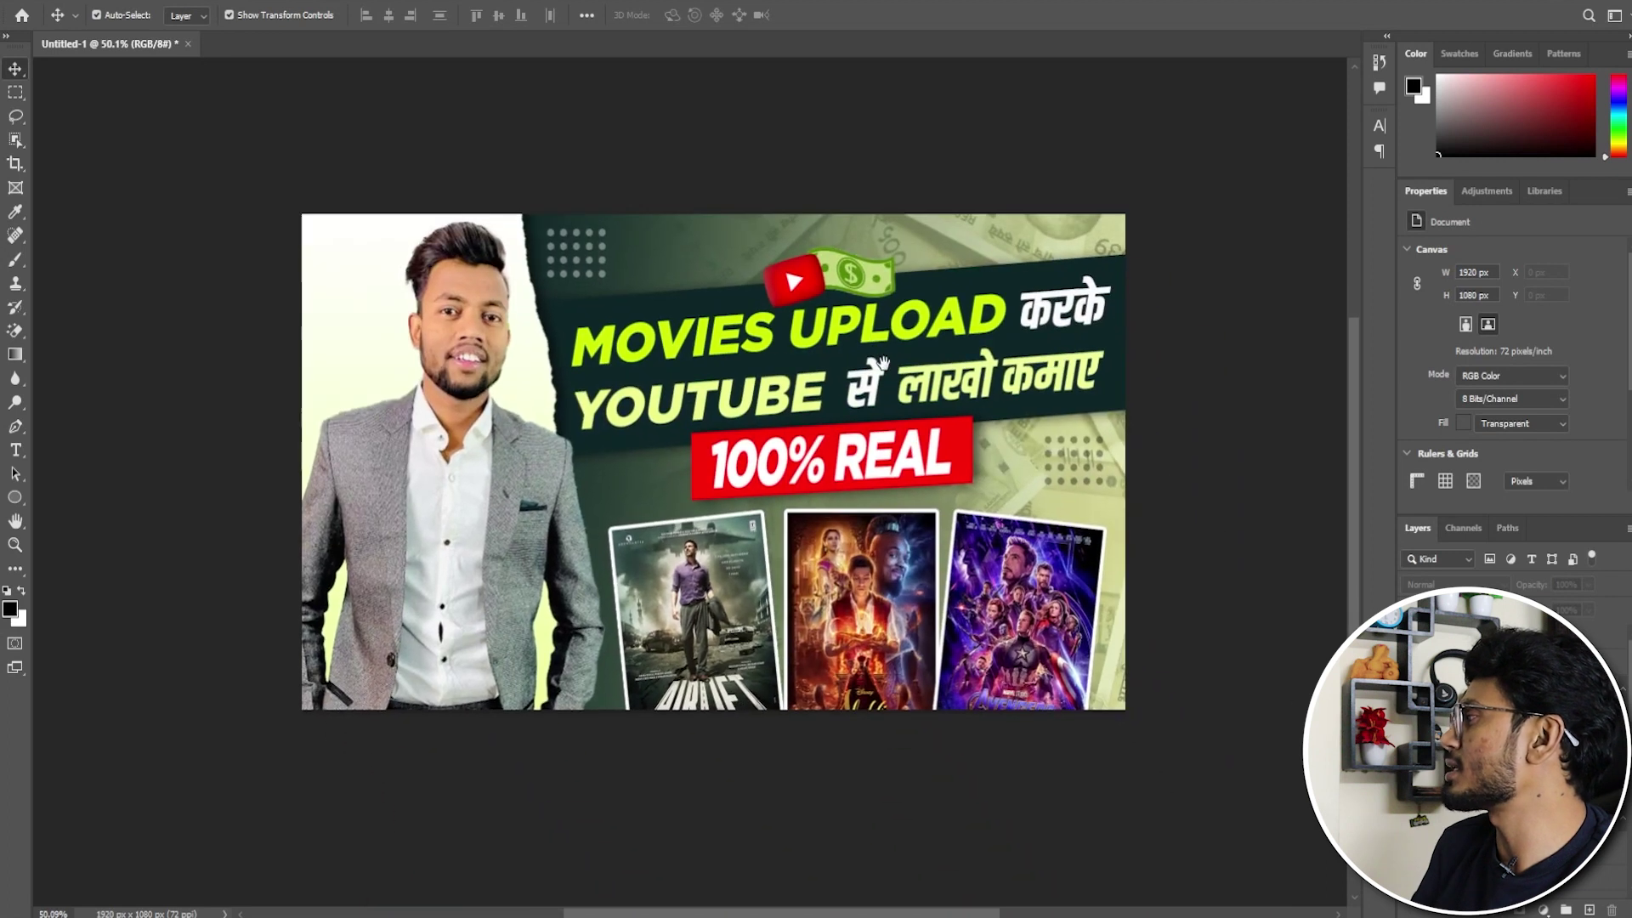
{"action": "scroll", "coordinate": [819, 422], "scroll_direction": "up", "scroll_amount": 1}
{"action": "left_click_drag", "start_coordinate": [808, 372], "coordinate": [828, 418]}
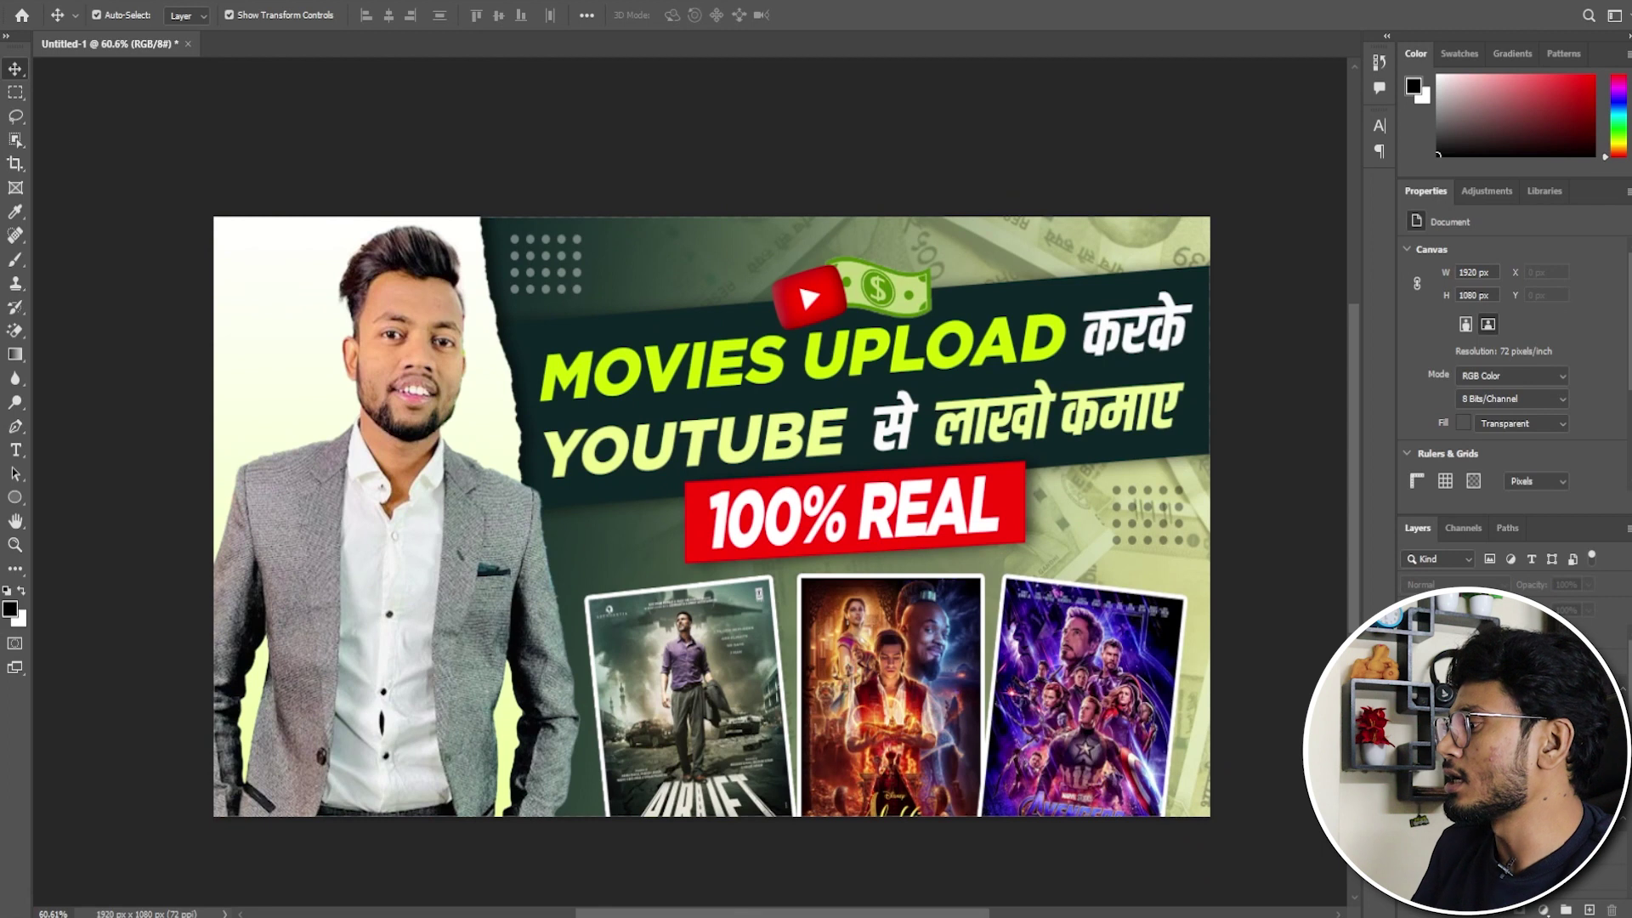
{"action": "left_click", "coordinate": [1479, 654]}
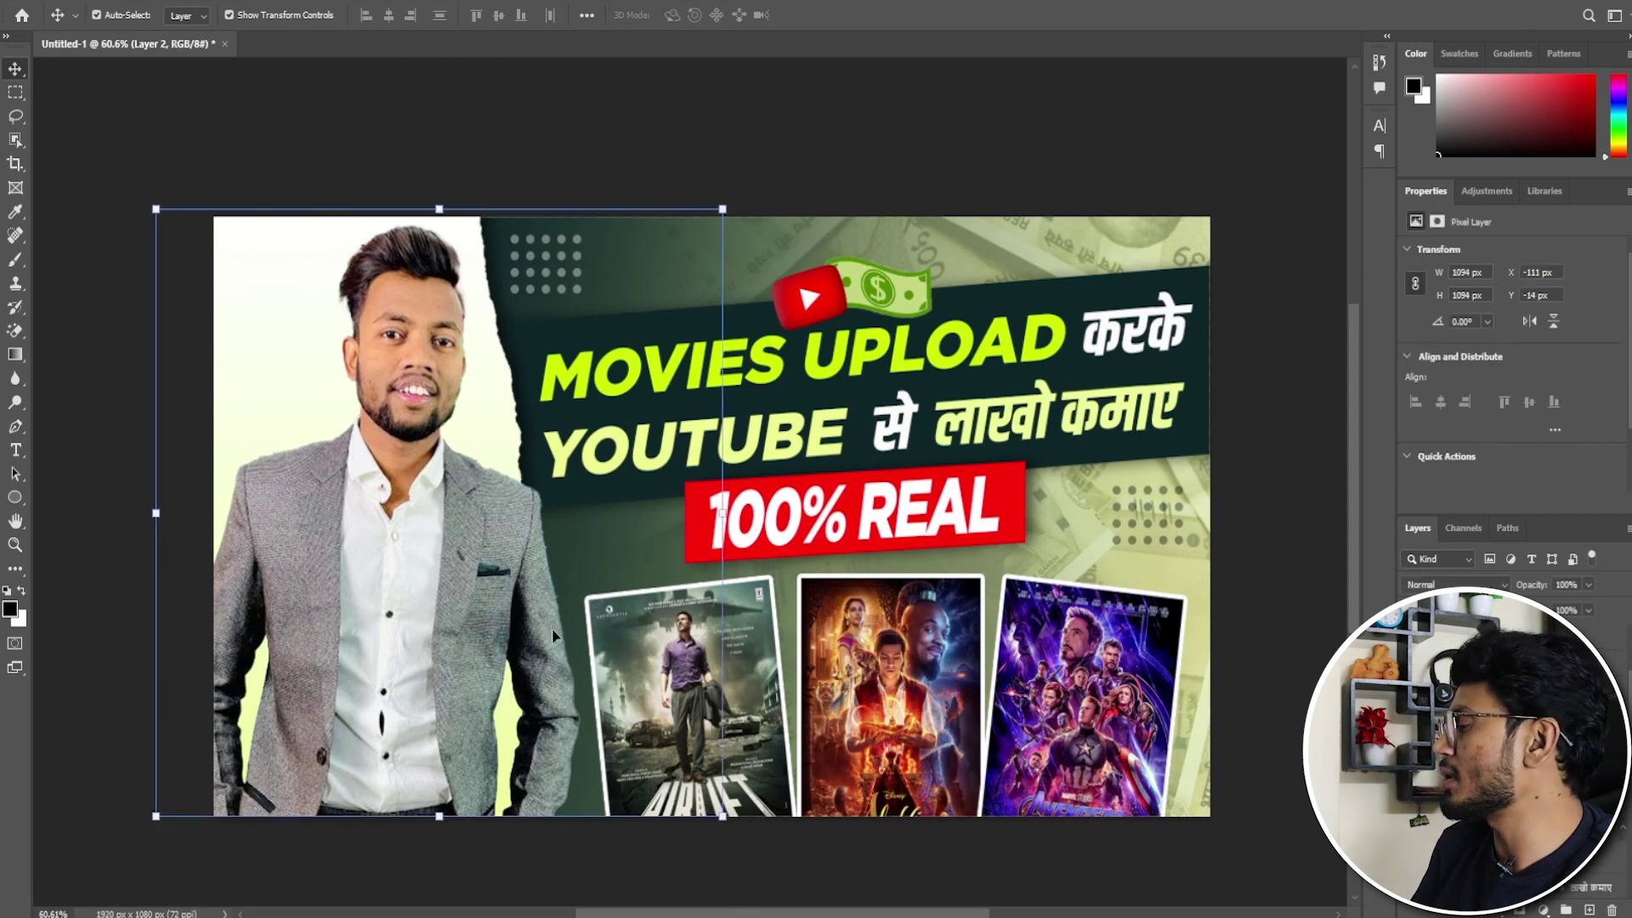
Add a drop shadow to the person photo: 35% opacity, -174° angle, 16 px distance, 21 px size.
{"action": "left_click", "coordinate": [1521, 908]}
{"action": "left_click", "coordinate": [1530, 837]}
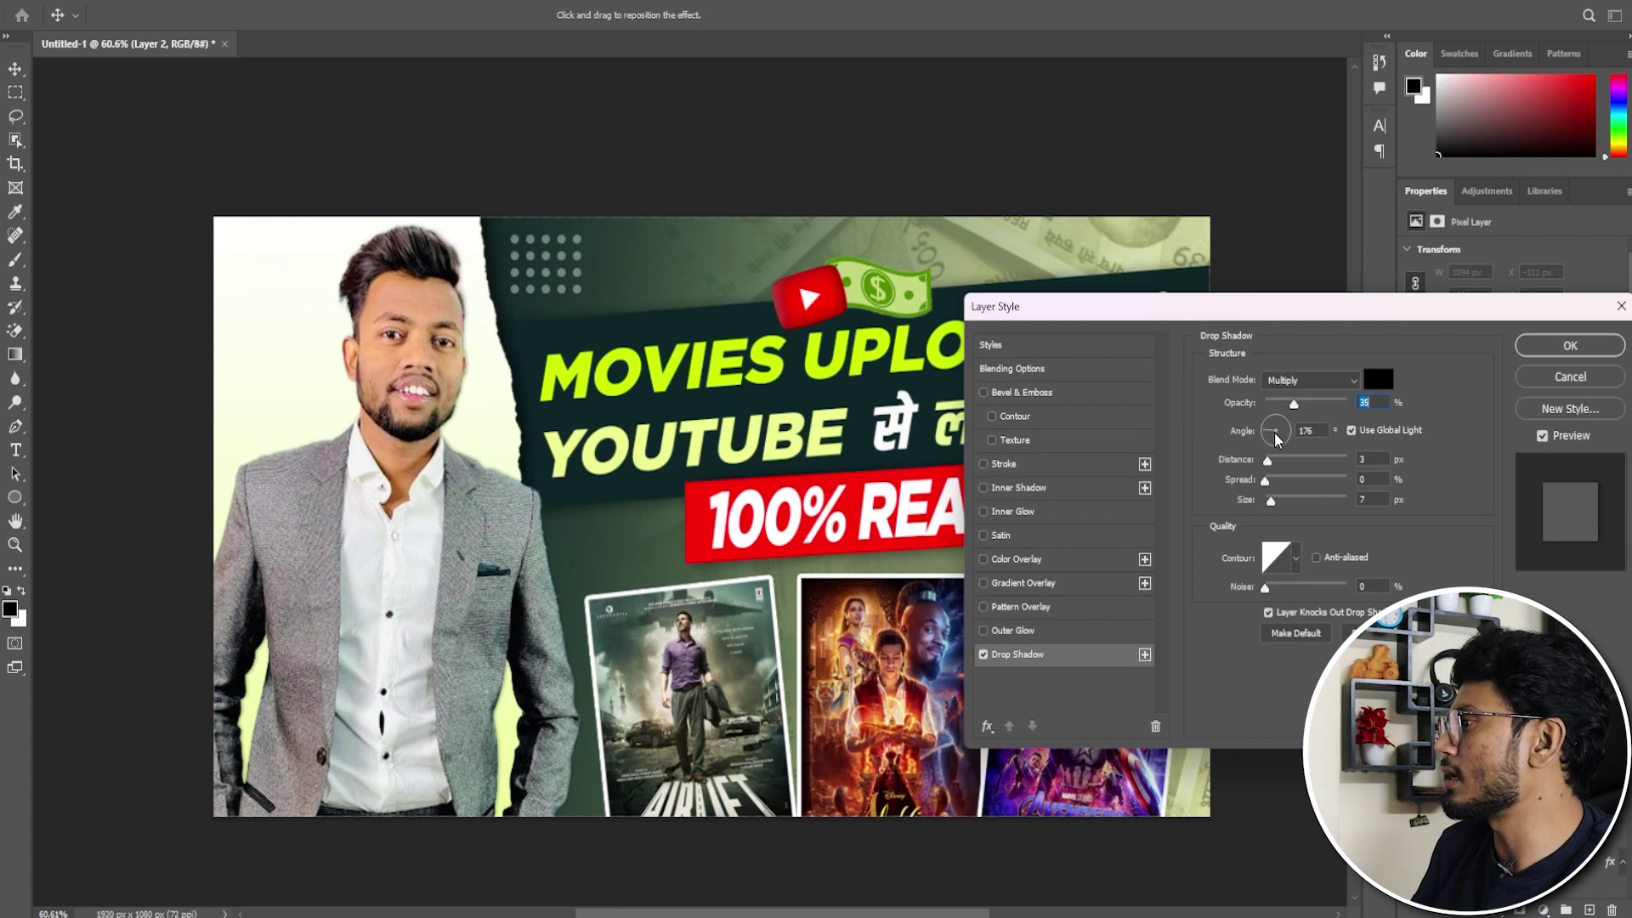
{"action": "key", "text": "Tab"}
{"action": "left_click", "coordinate": [1272, 435]}
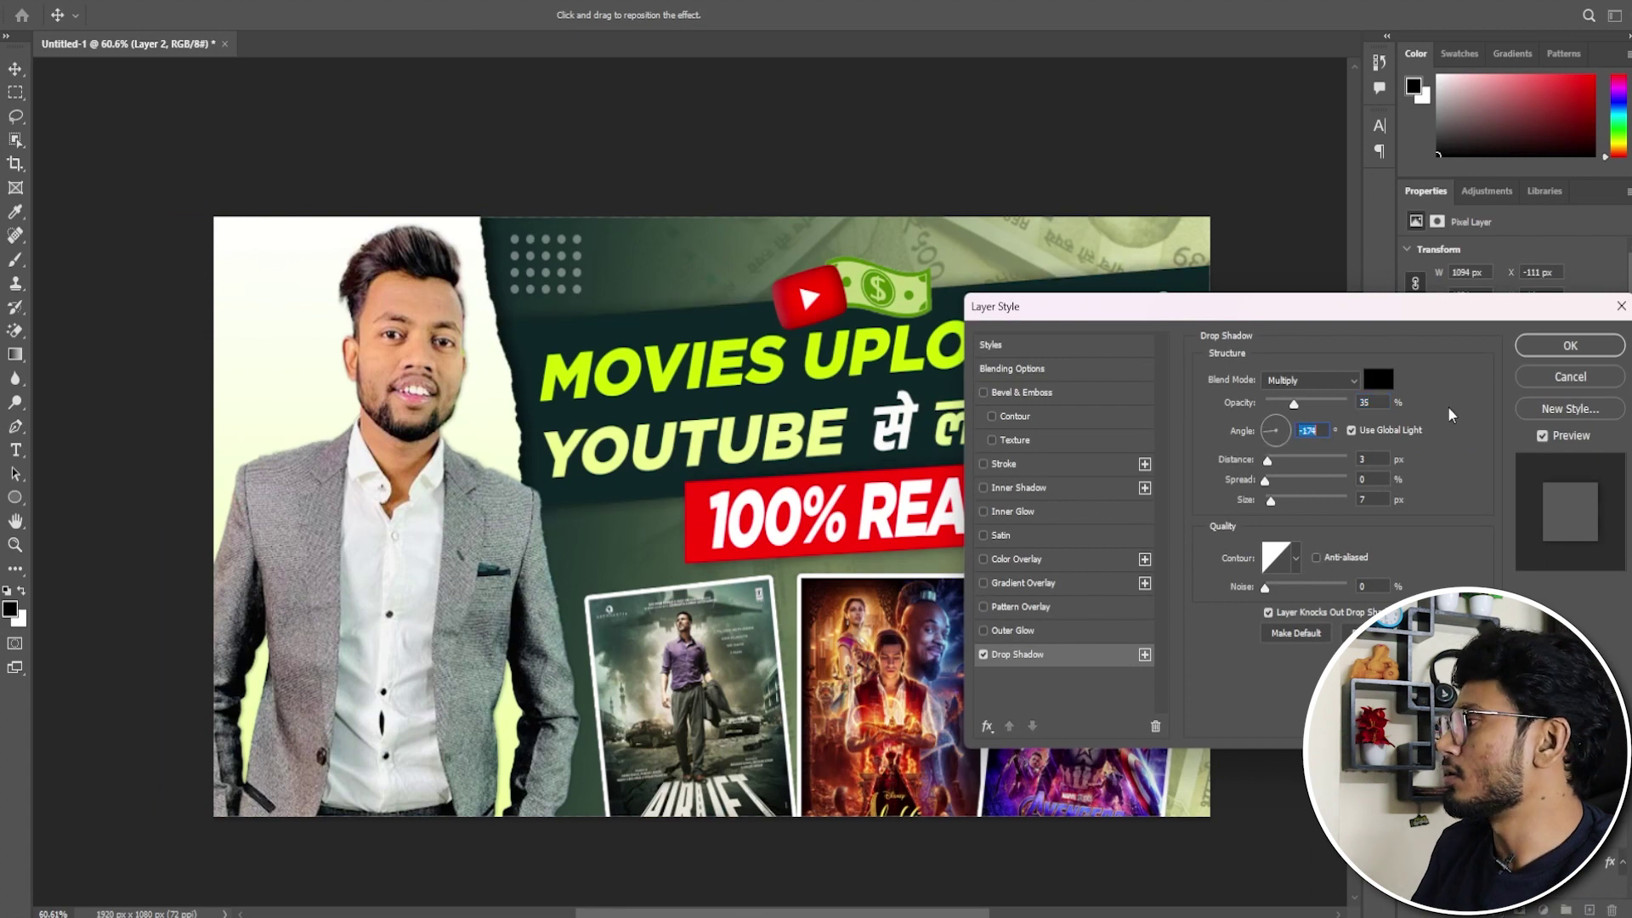
{"action": "mouse_move", "coordinate": [1264, 502]}
{"action": "left_mouse_down"}
{"action": "mouse_move", "coordinate": [1279, 466]}
{"action": "mouse_move", "coordinate": [1276, 503]}
{"action": "left_mouse_up"}
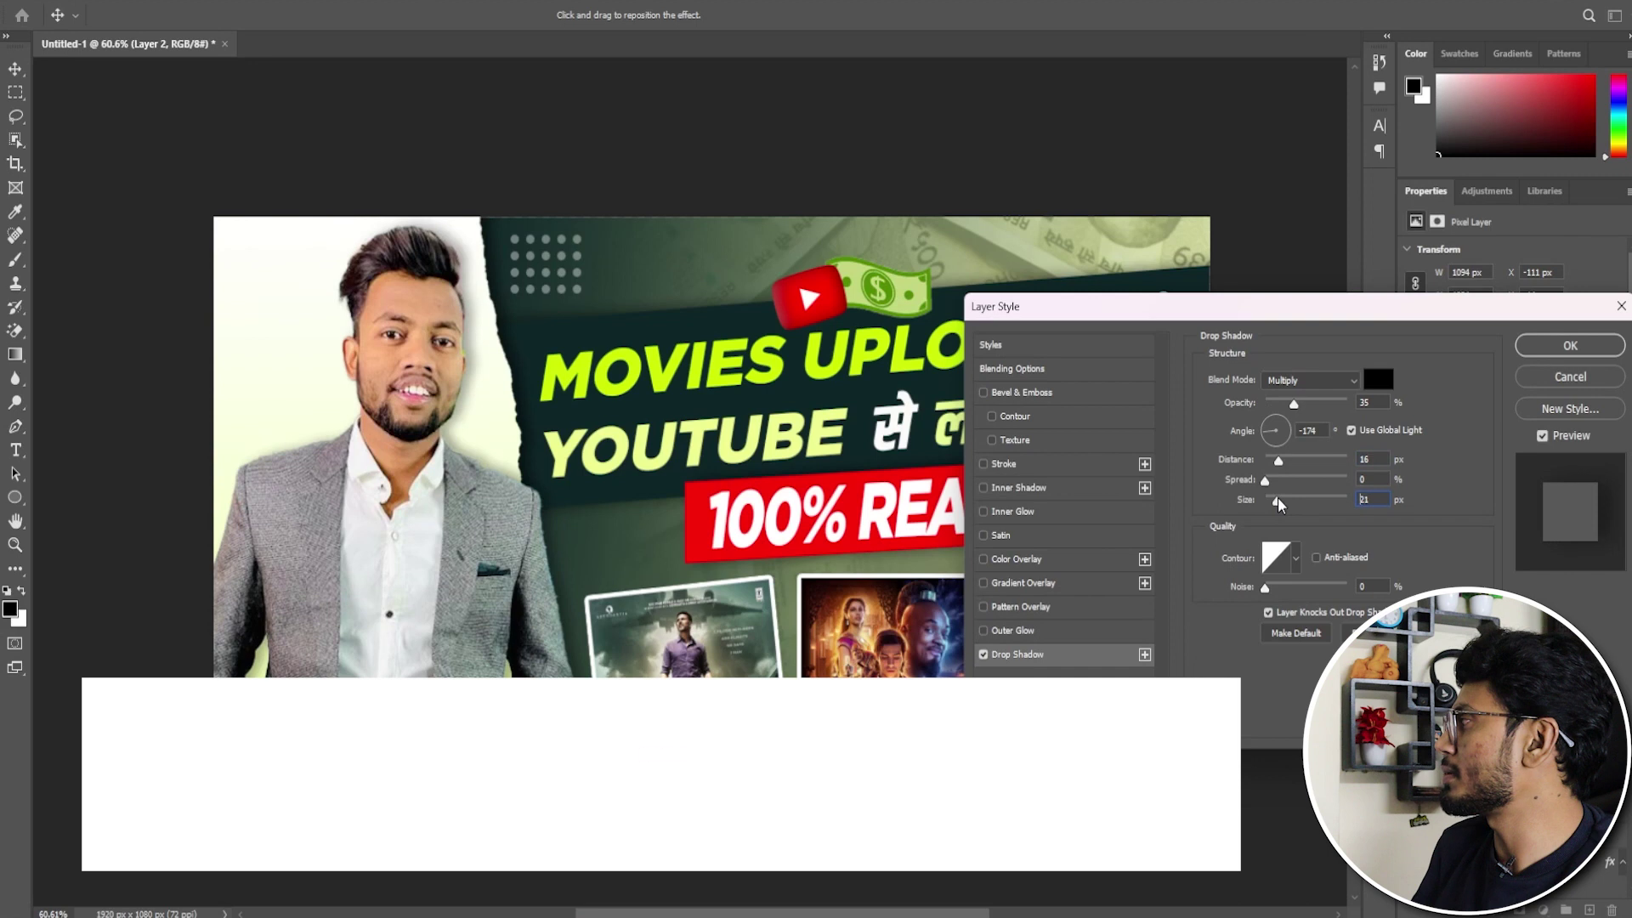
{"action": "left_click", "coordinate": [1570, 346]}
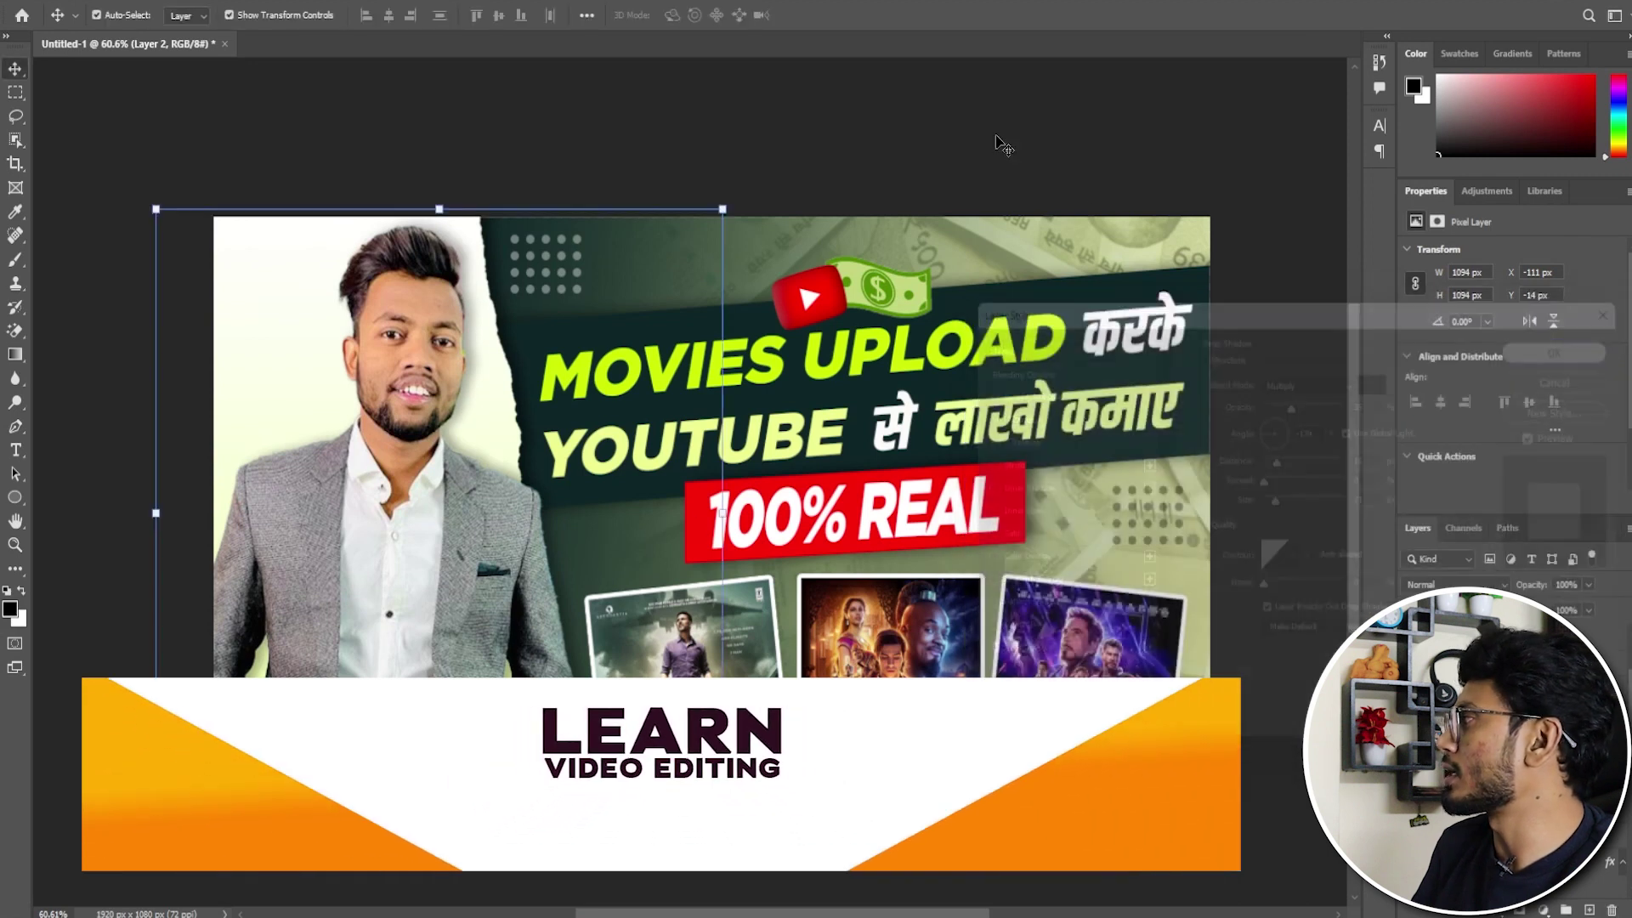
{"action": "left_click", "coordinate": [1001, 145]}
{"action": "scroll", "coordinate": [1078, 790], "scroll_direction": "up", "scroll_amount": 1}
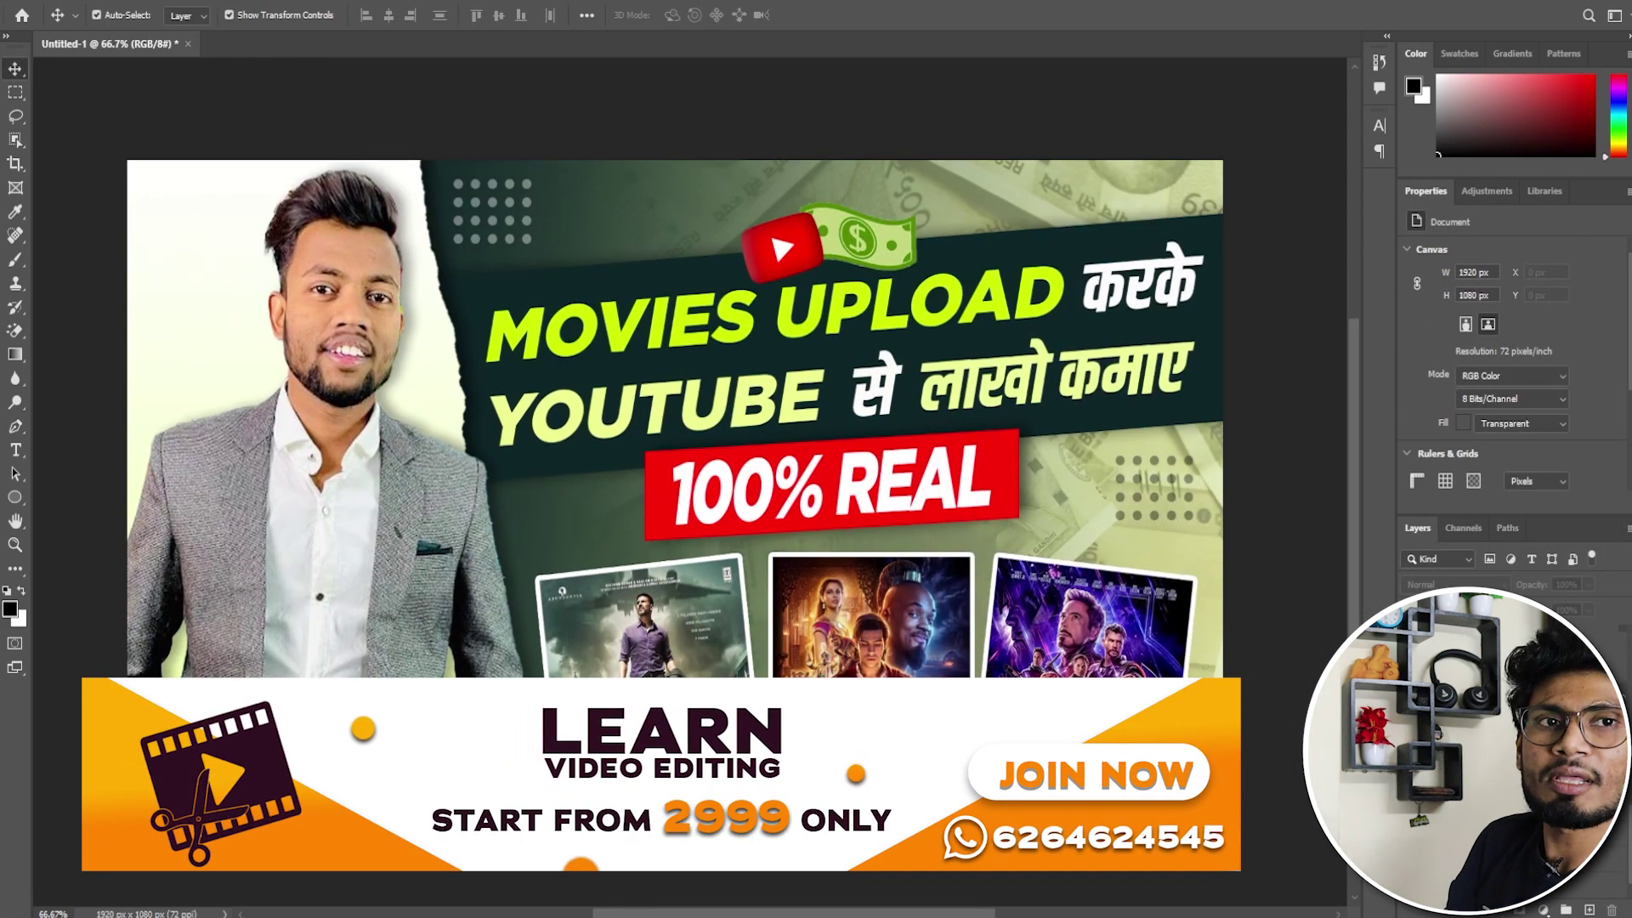